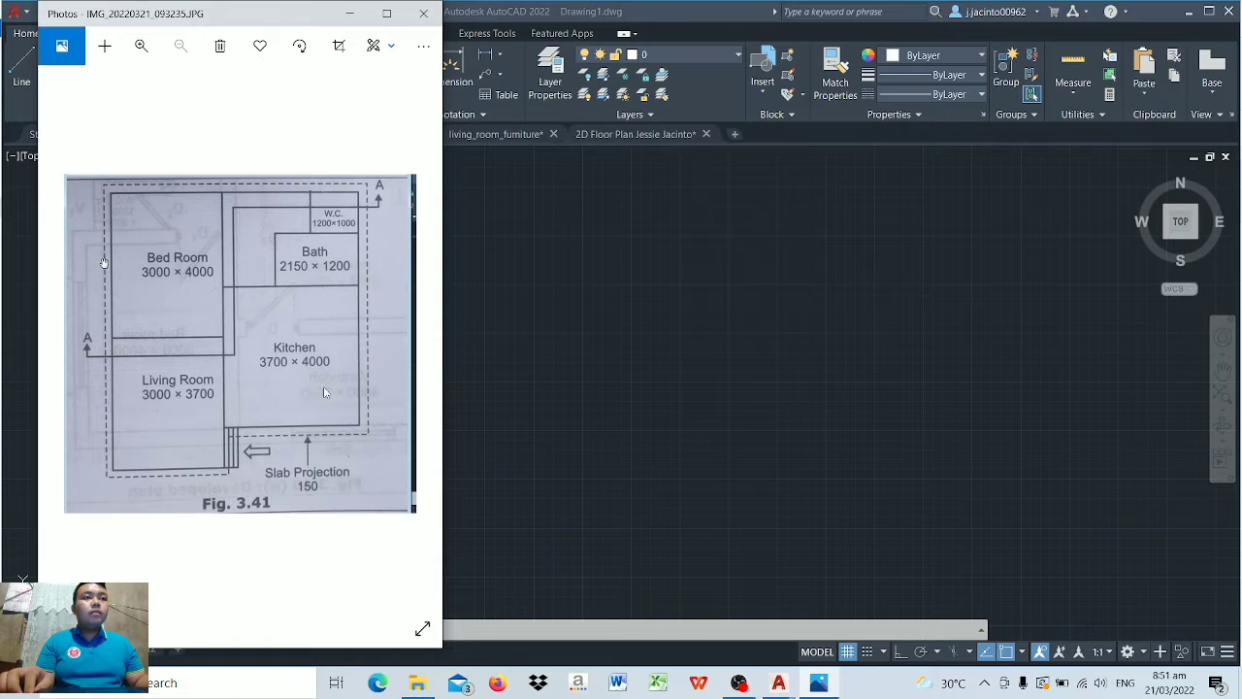
Step: Minimize the reference floor plan photo and confirm the drawing units with decimal lengths and millimeters as insertion scale
{"action": "left_click", "coordinate": [349, 14]}
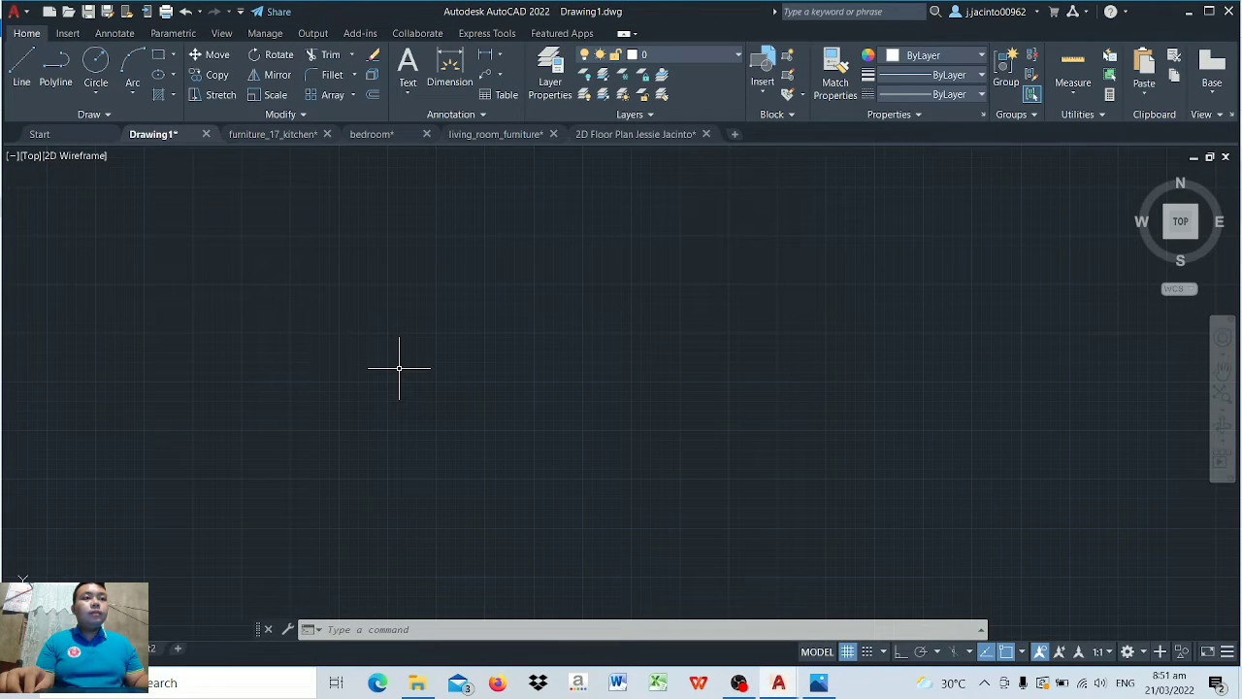
{"action": "key", "text": "Return"}
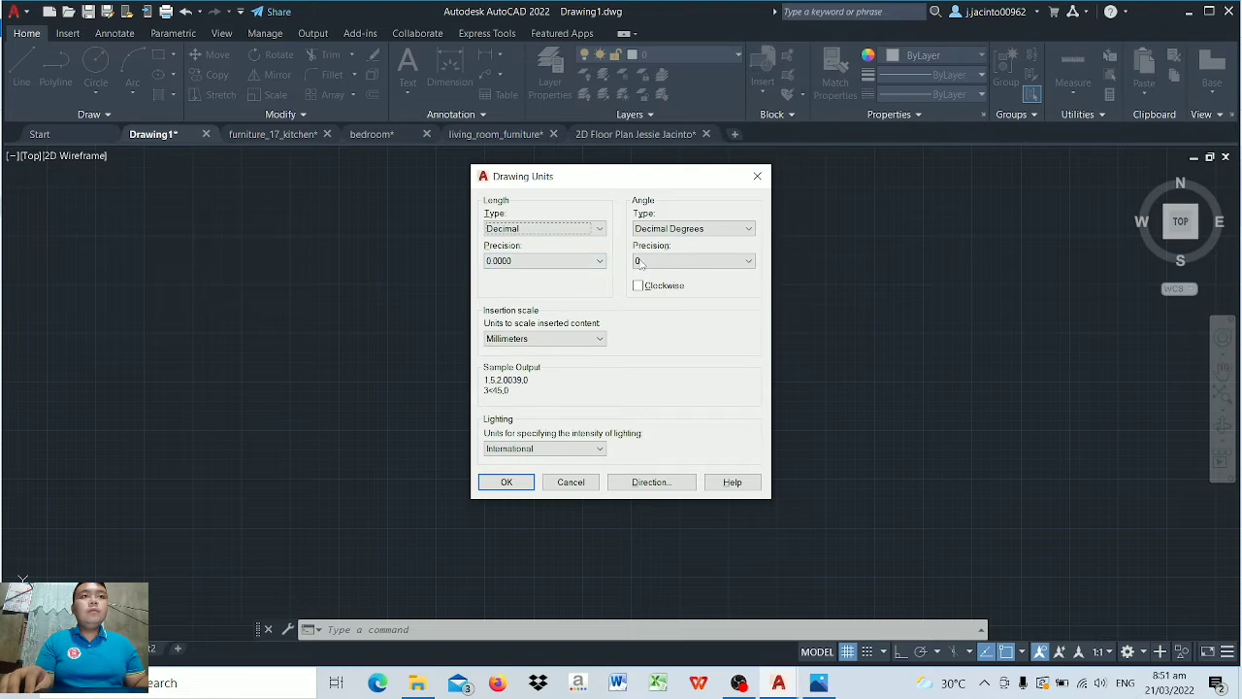
{"action": "left_click", "coordinate": [506, 482]}
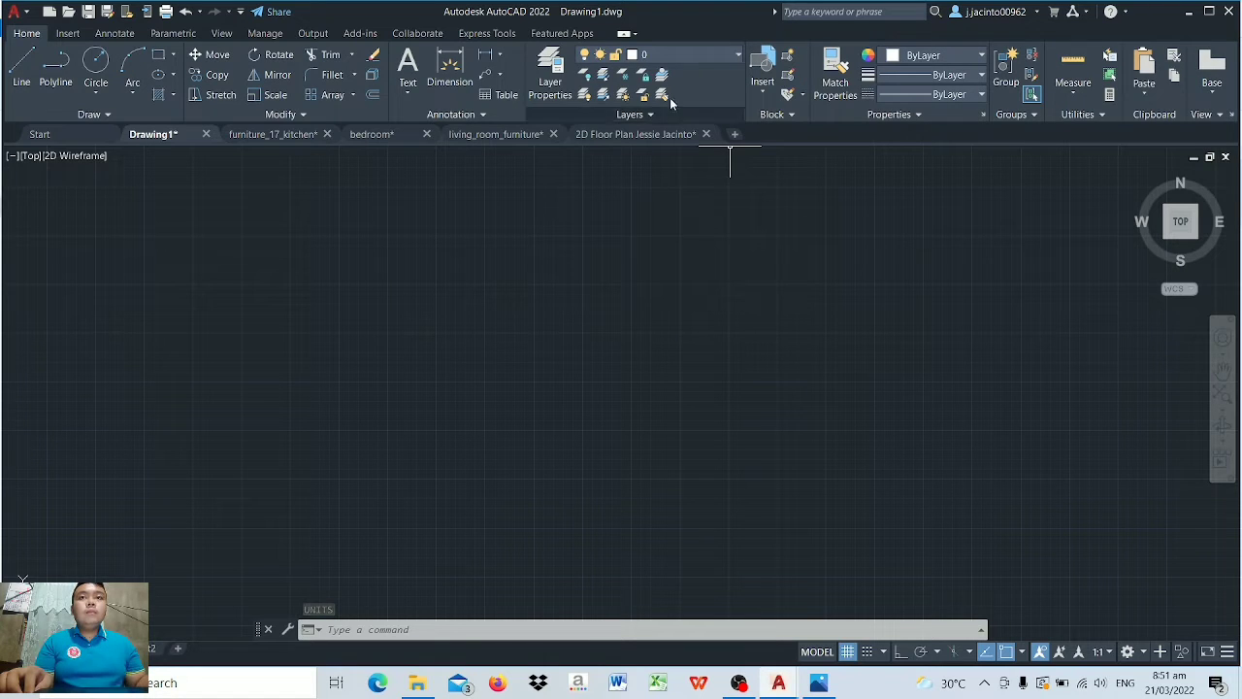
Step: Create a new layer named walls in the layer manager and set its color to cyan
{"action": "left_click", "coordinate": [735, 55]}
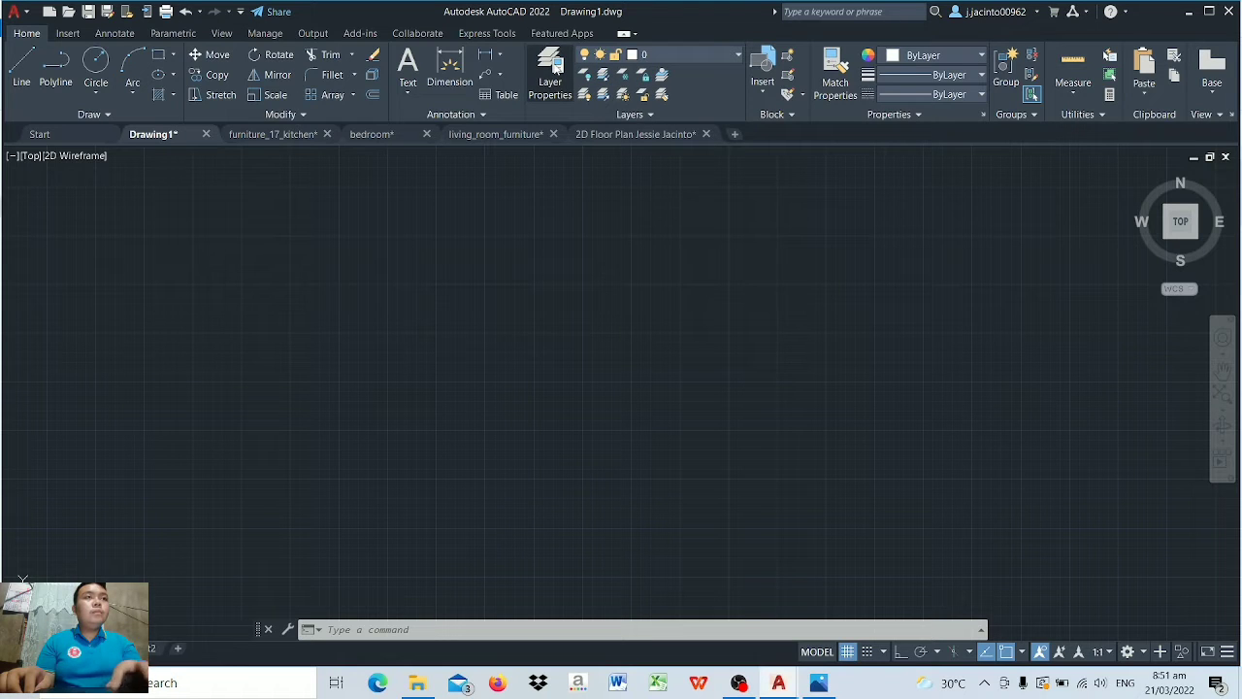
{"action": "left_click", "coordinate": [551, 73]}
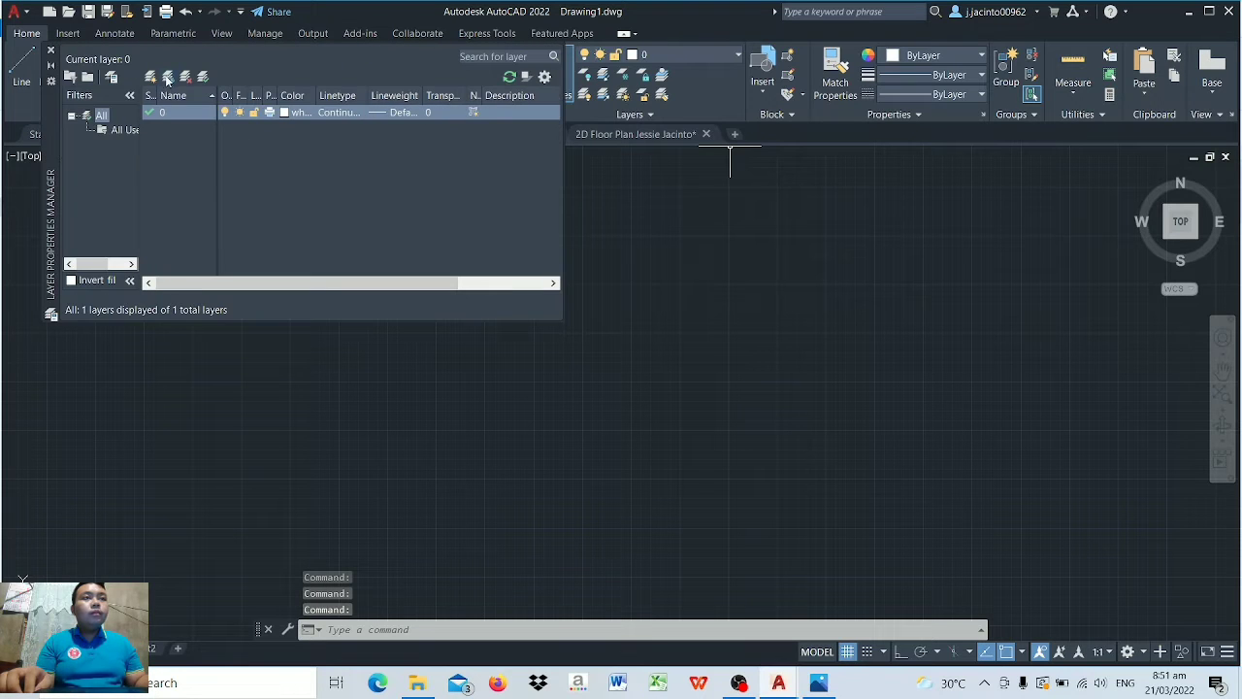
{"action": "left_click", "coordinate": [151, 76]}
{"action": "key", "text": "BackSpace"}
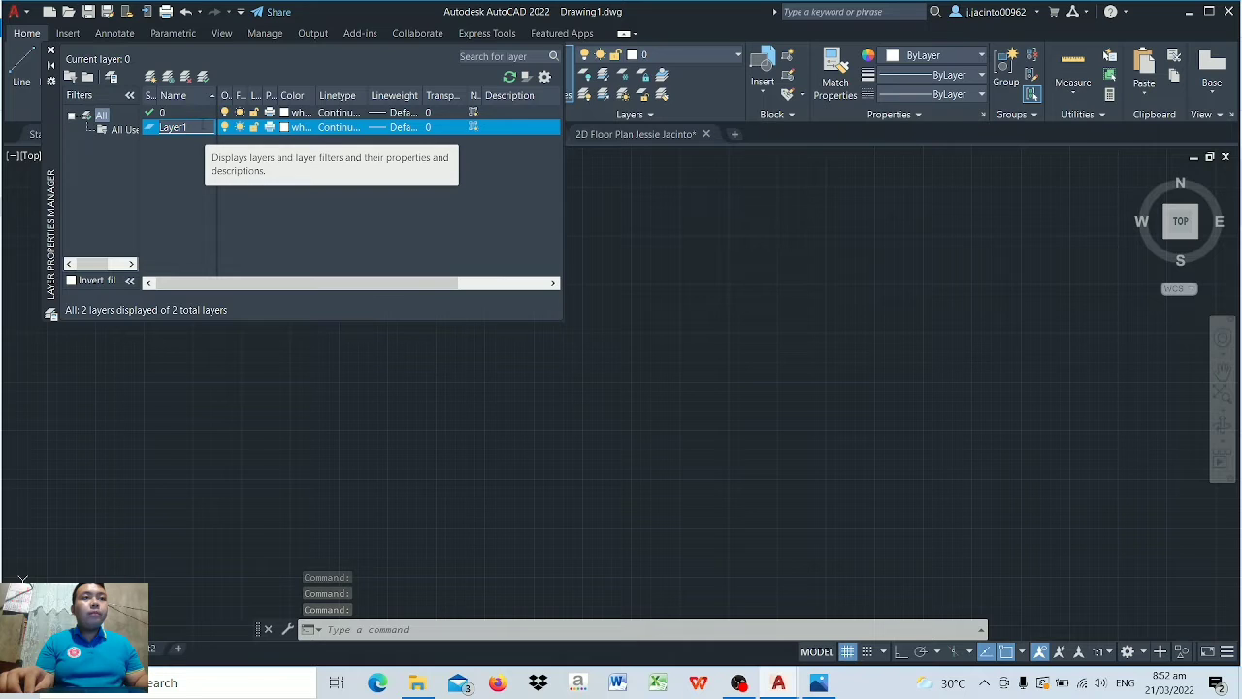
{"action": "type", "text": "walls"}
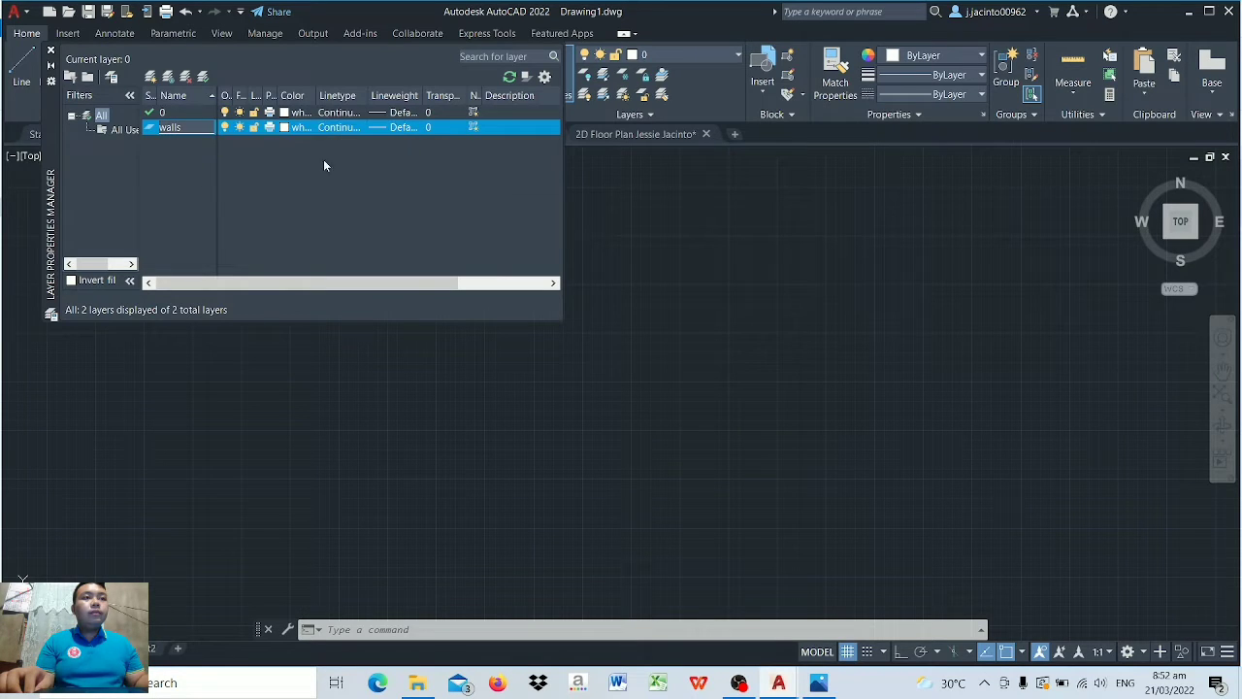
{"action": "left_click", "coordinate": [283, 127]}
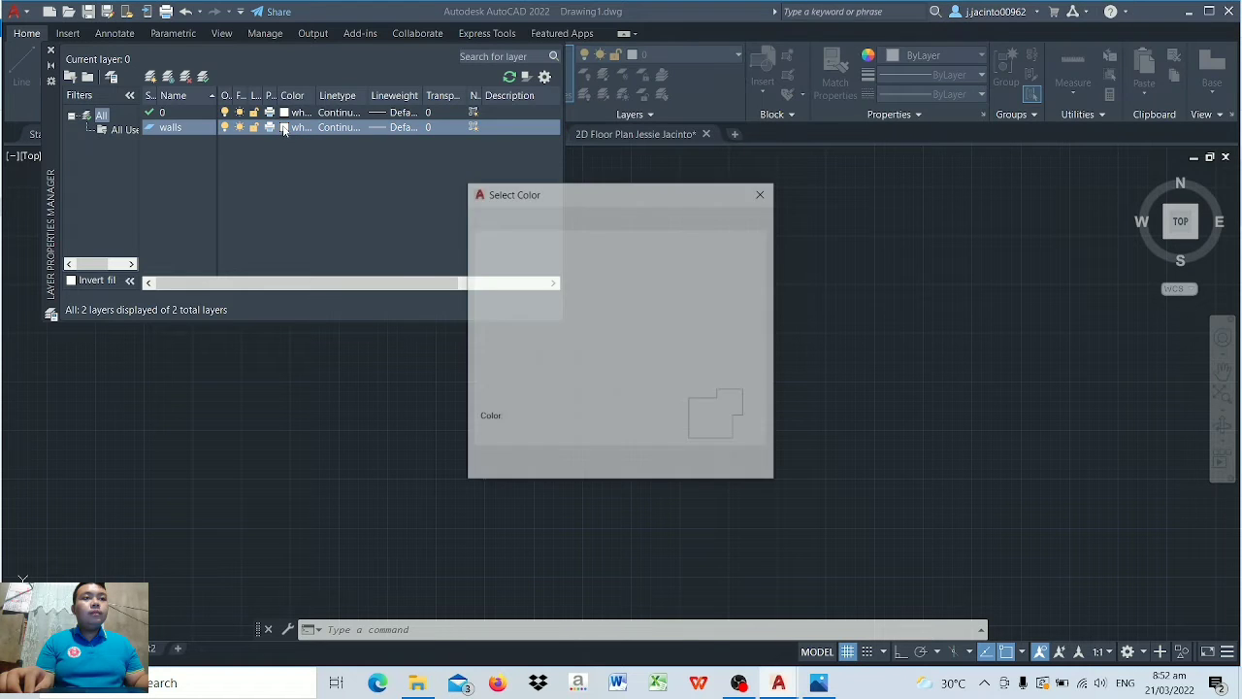
{"action": "left_click", "coordinate": [532, 373]}
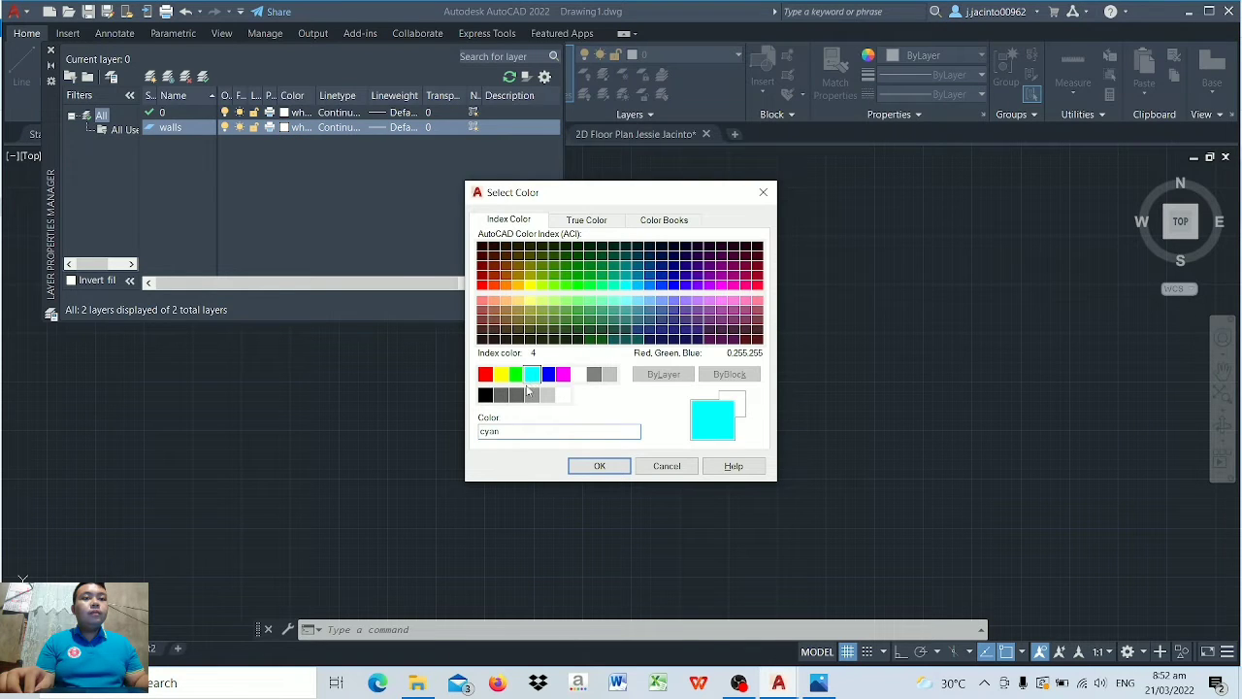
{"action": "left_click", "coordinate": [598, 465]}
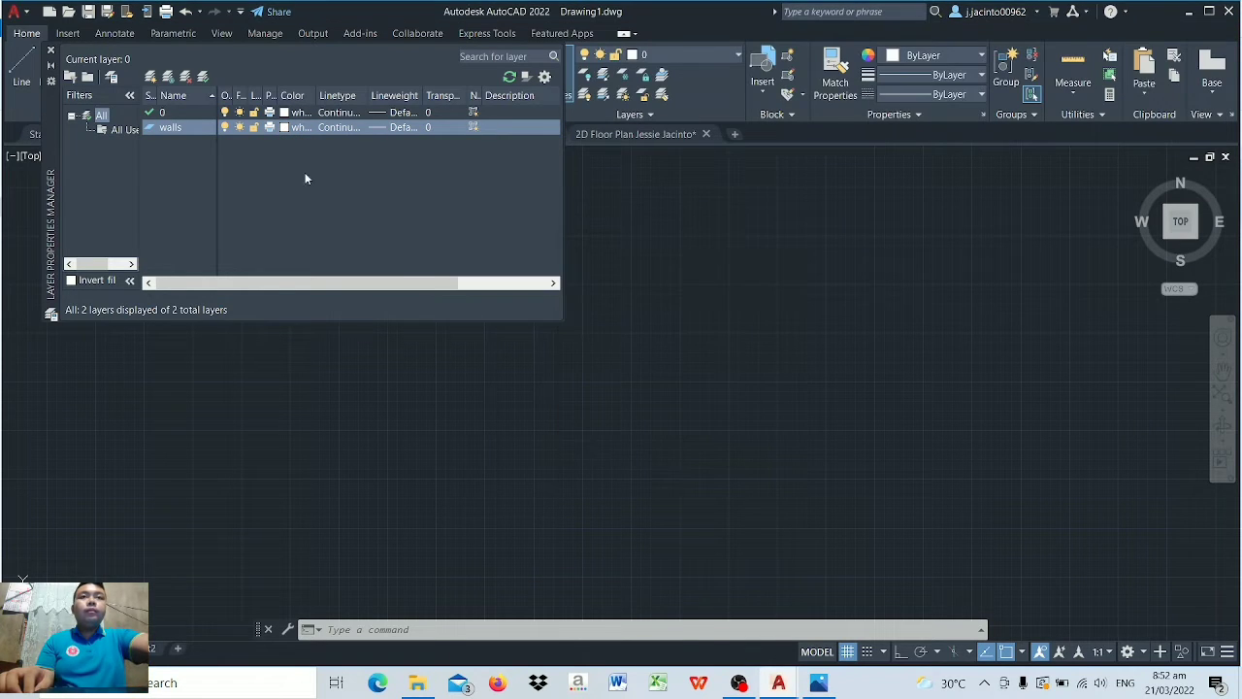
Step: Add a new layer named windows and set its color to magenta
{"action": "left_click", "coordinate": [151, 78]}
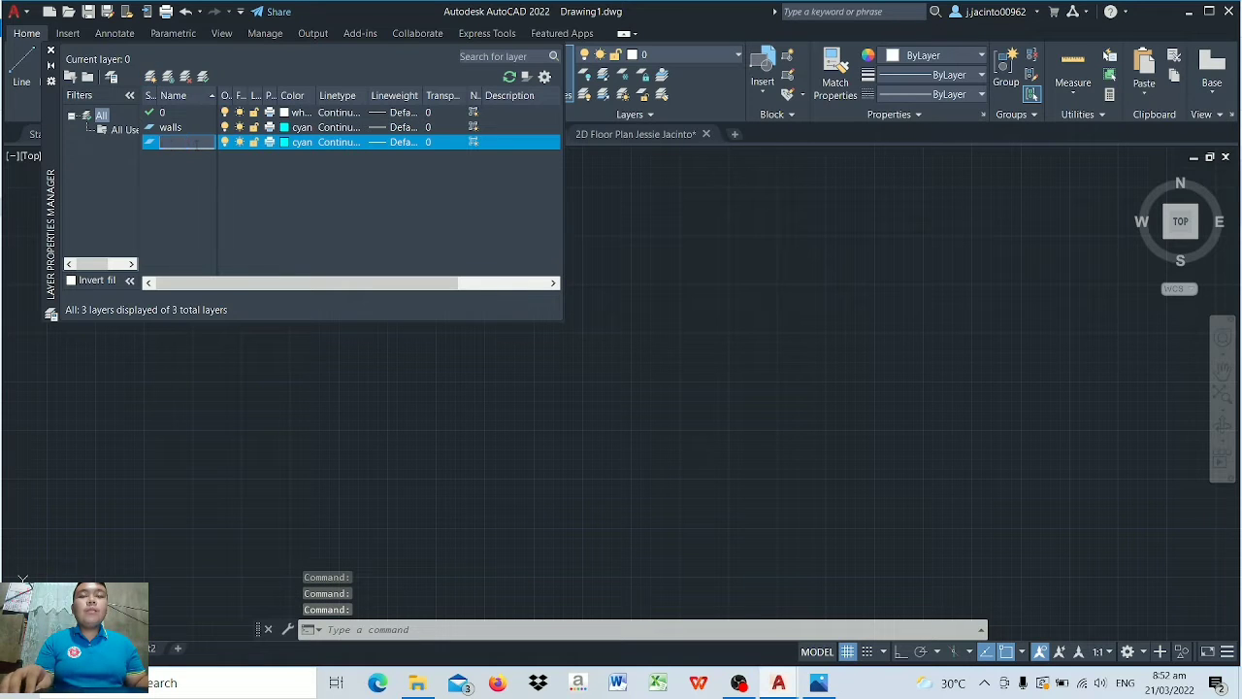
{"action": "type", "text": "windows"}
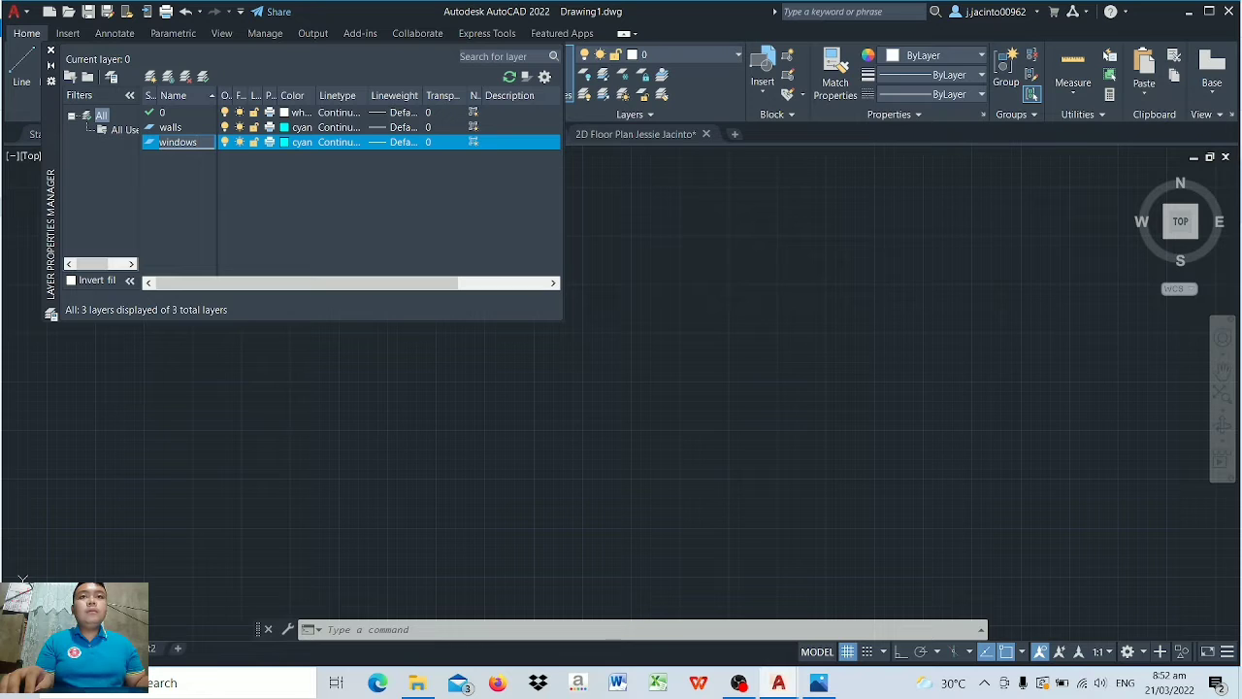
{"action": "key", "text": "Return"}
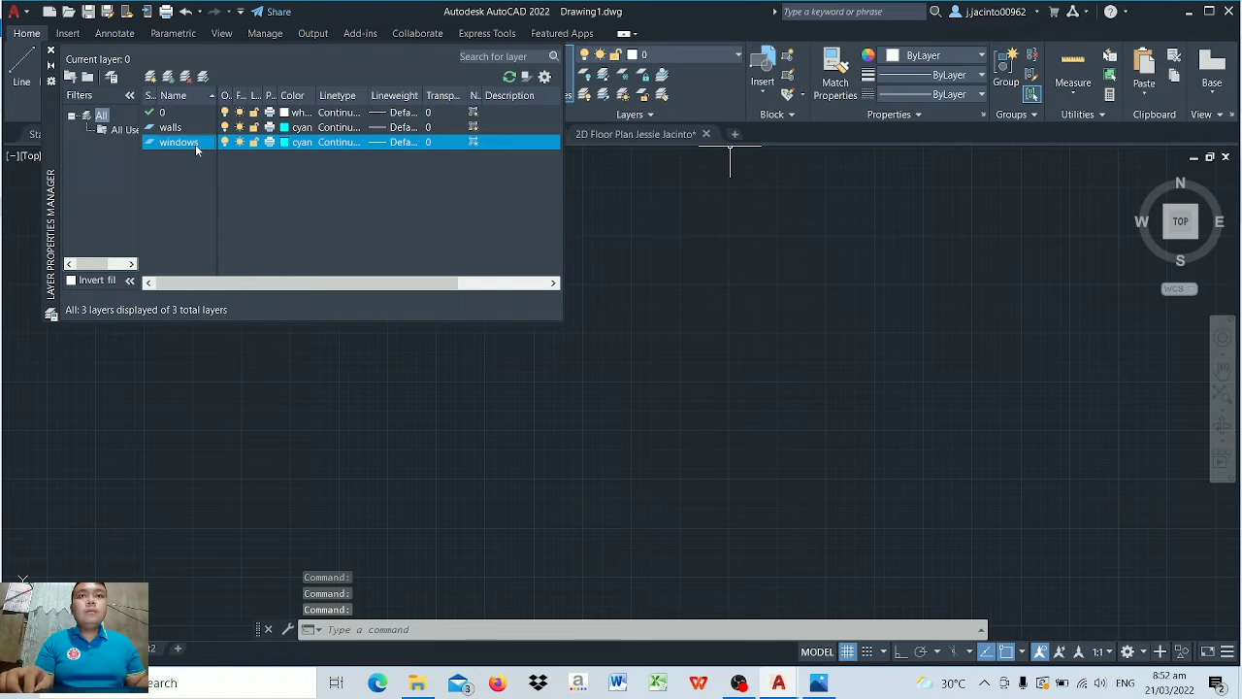
{"action": "left_click", "coordinate": [283, 143]}
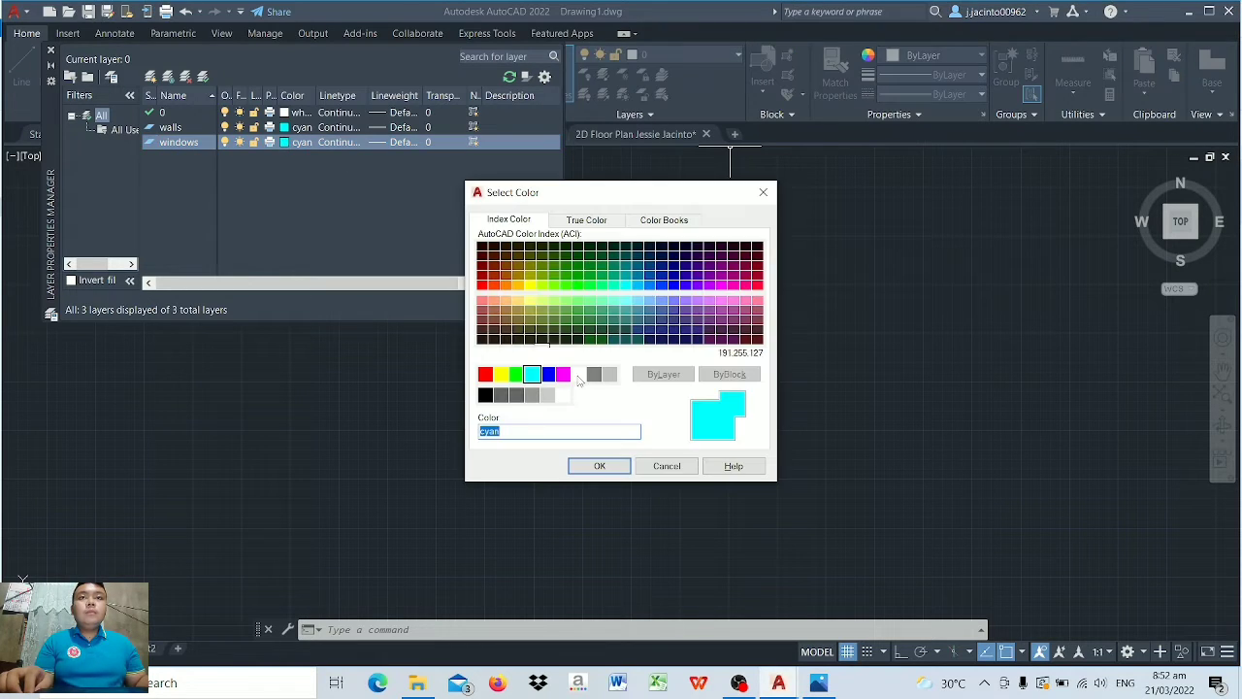
{"action": "left_click", "coordinate": [558, 373]}
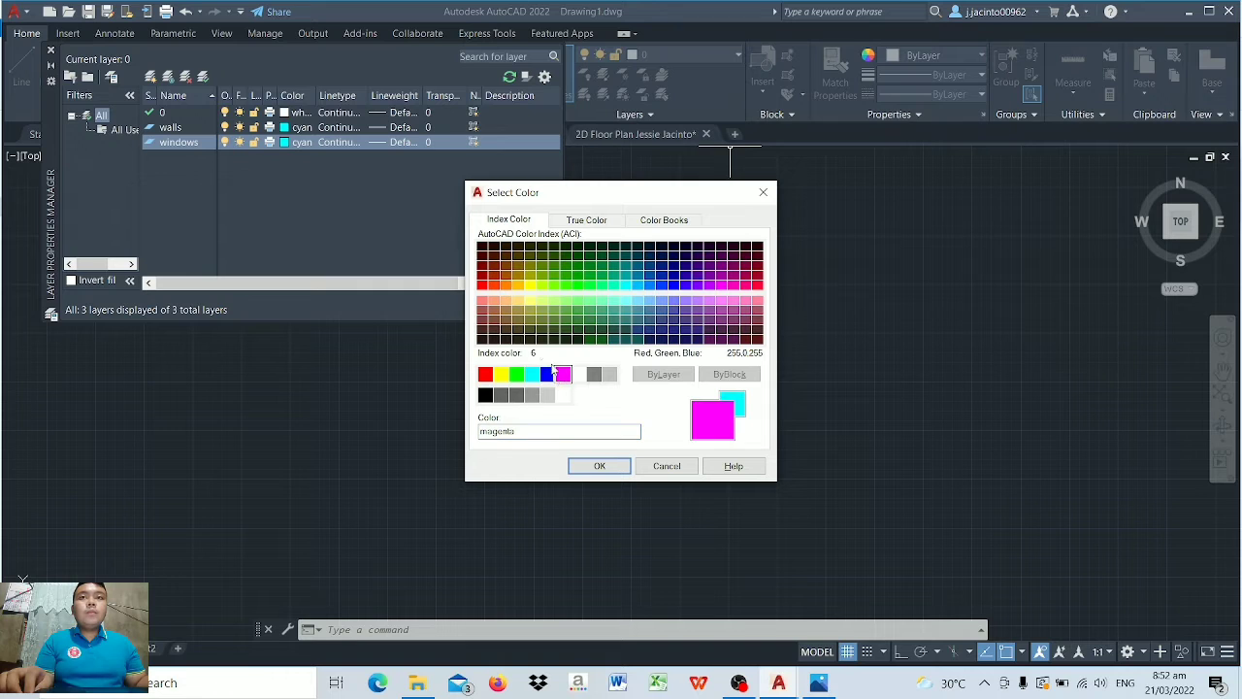
{"action": "left_click", "coordinate": [602, 466]}
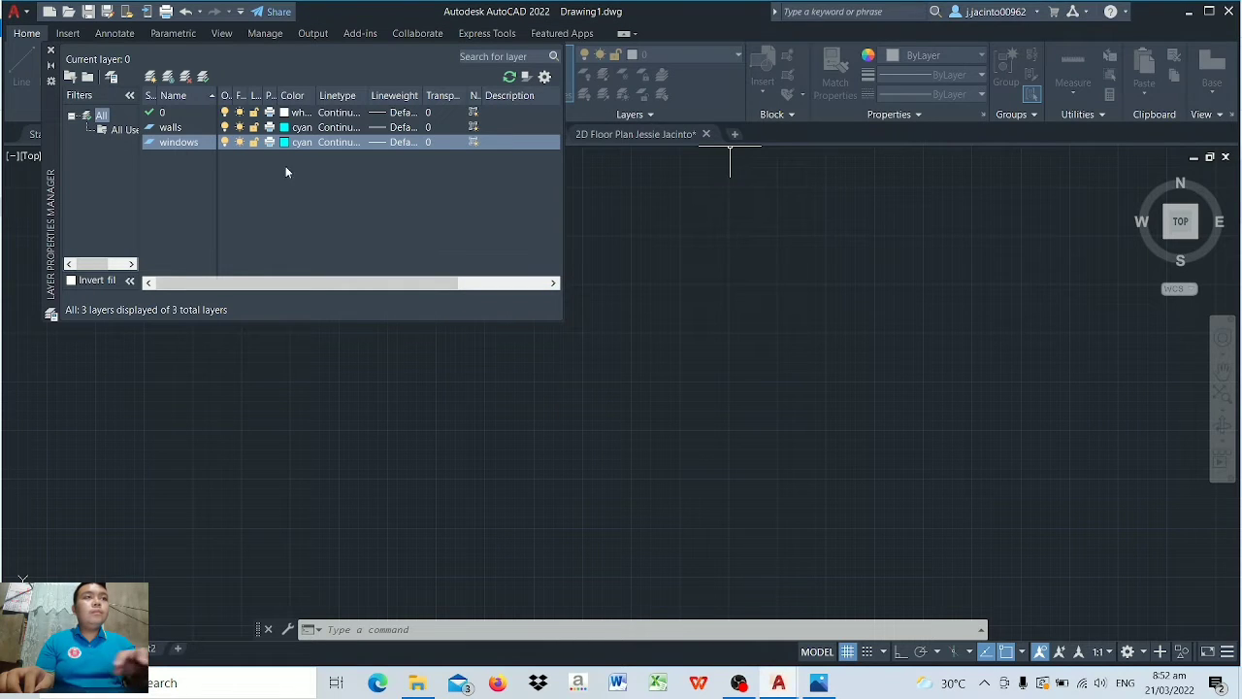
Step: Add a new layer named text and set its color to yellow
{"action": "left_click", "coordinate": [152, 82]}
{"action": "key", "text": "BackSpace"}
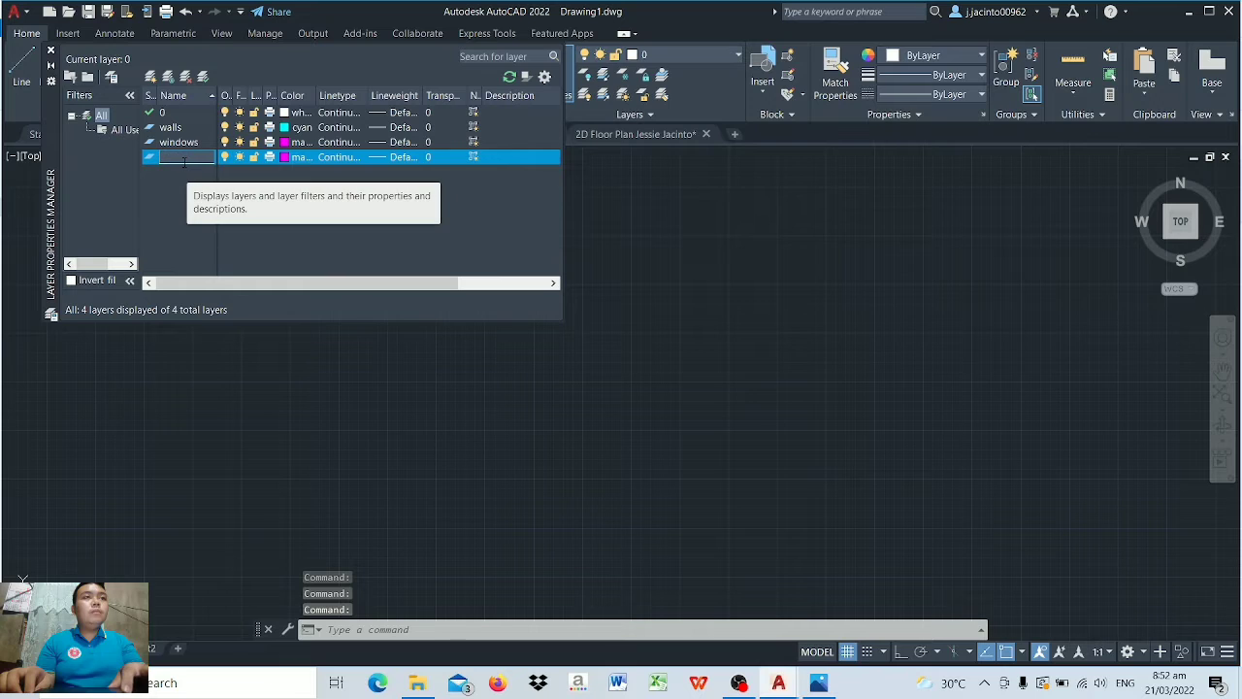
{"action": "type", "text": "text"}
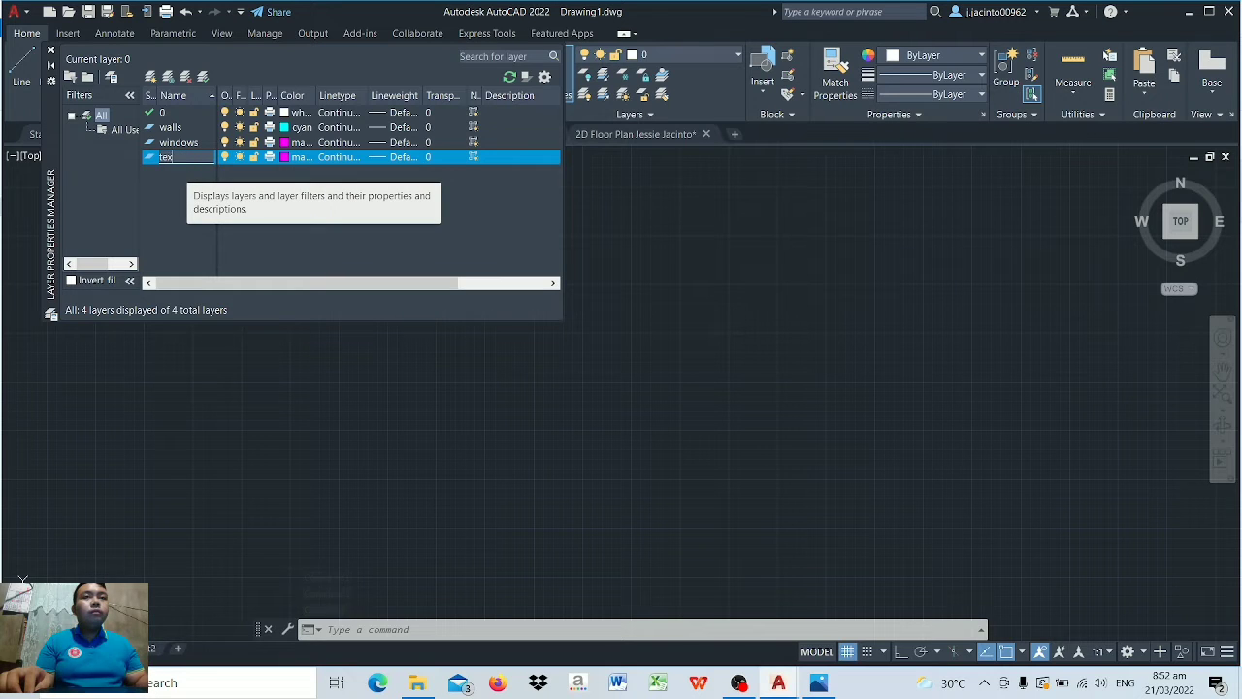
{"action": "key", "text": "Return"}
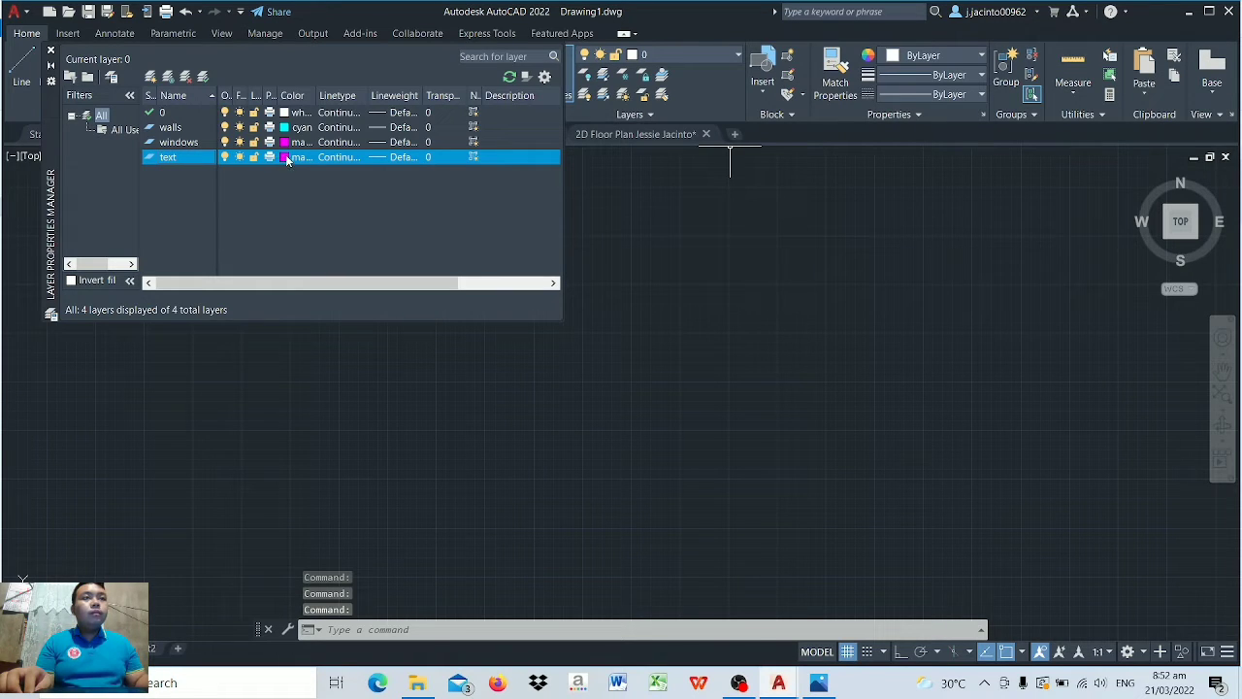
{"action": "left_click", "coordinate": [287, 157]}
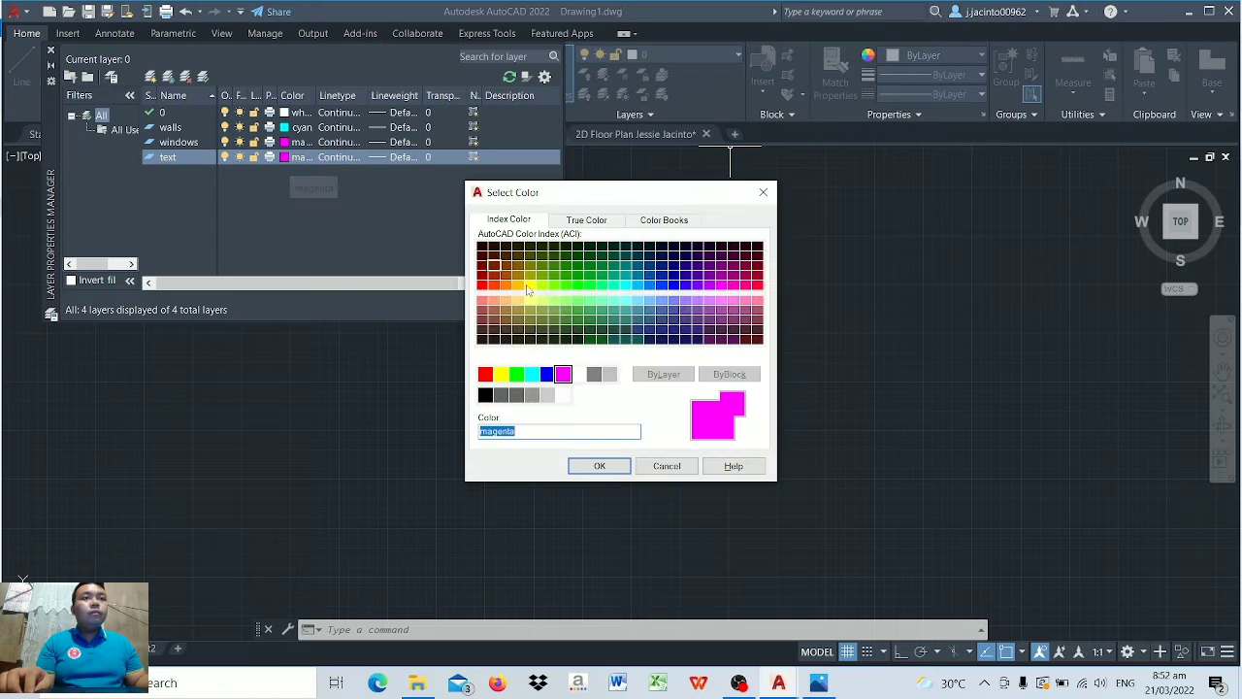
{"action": "left_click", "coordinate": [501, 373]}
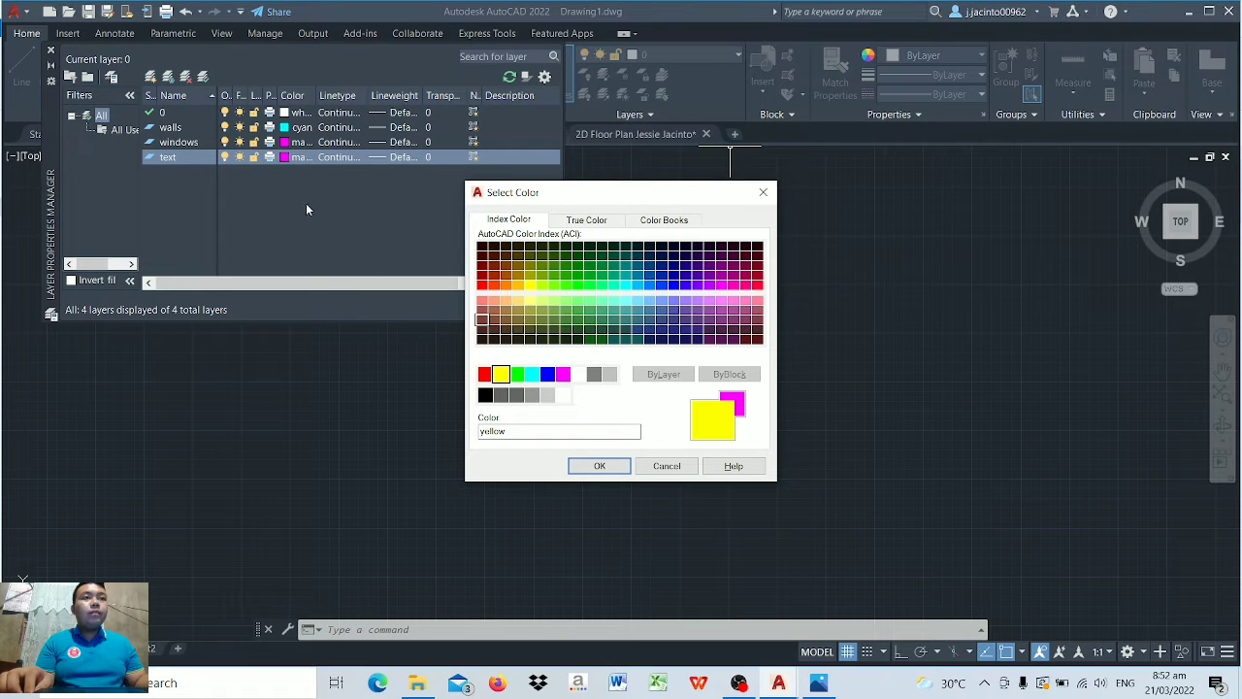
{"action": "left_click", "coordinate": [600, 466]}
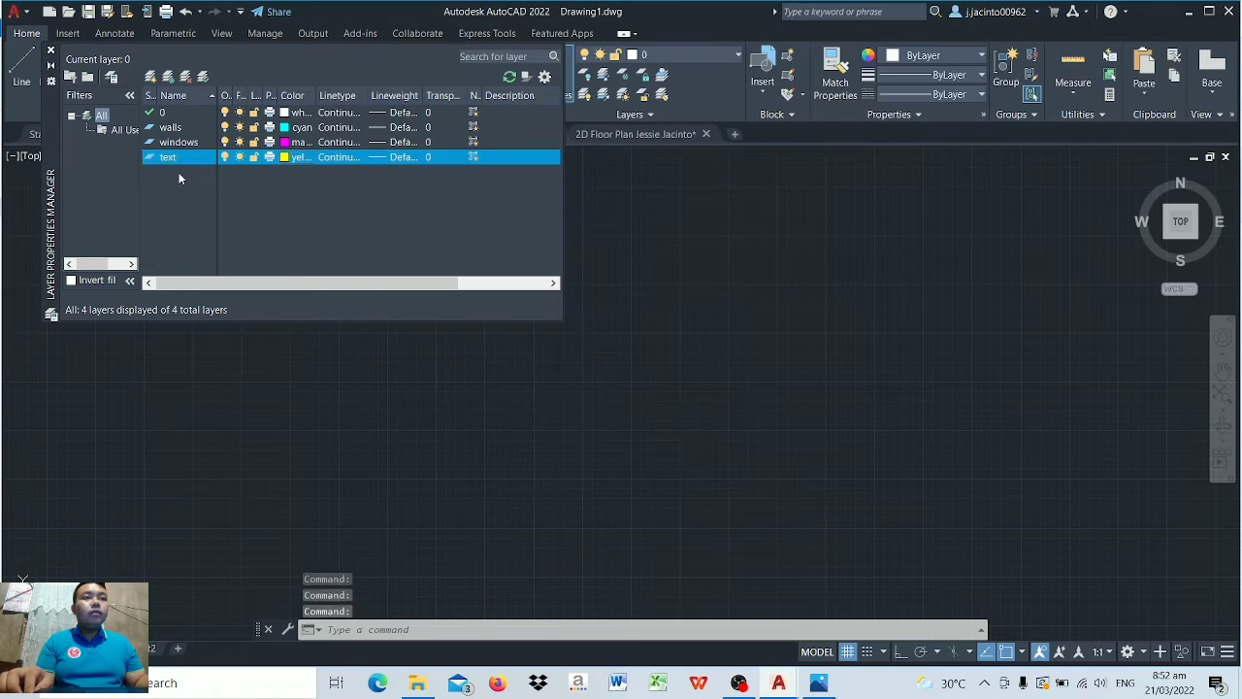
Step: Add a white layer named dimensions, based on the properties of layer 0
{"action": "left_click", "coordinate": [179, 117]}
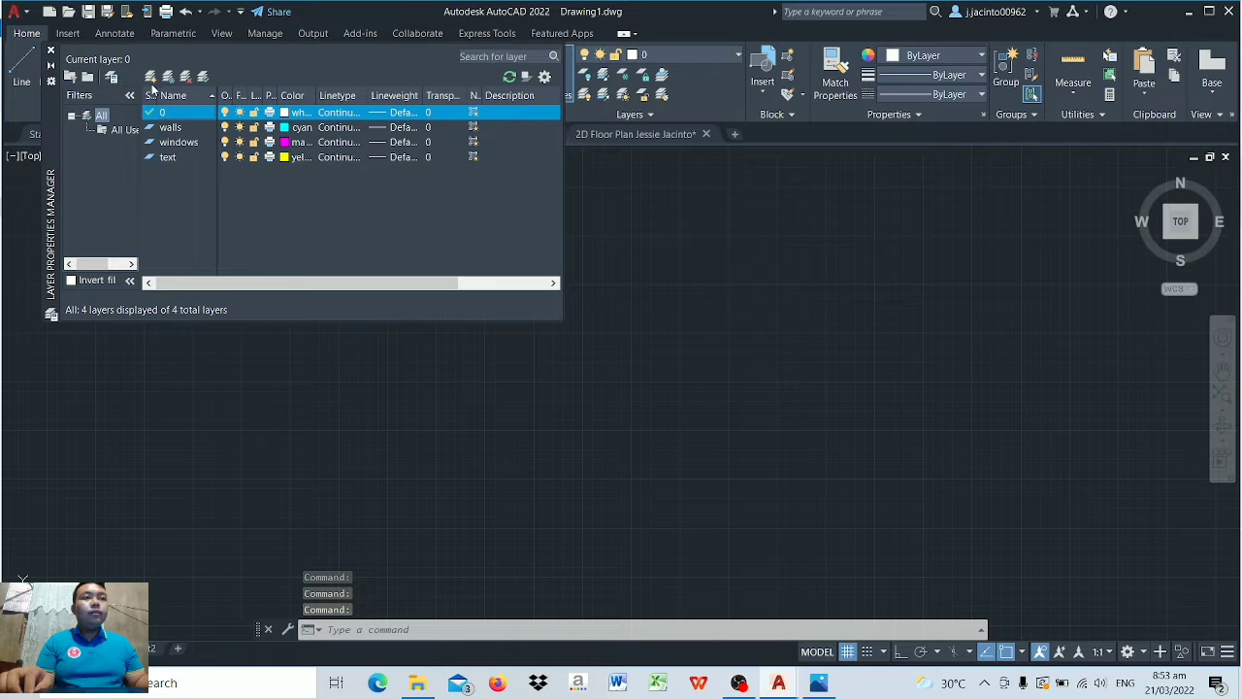
{"action": "left_click", "coordinate": [151, 77]}
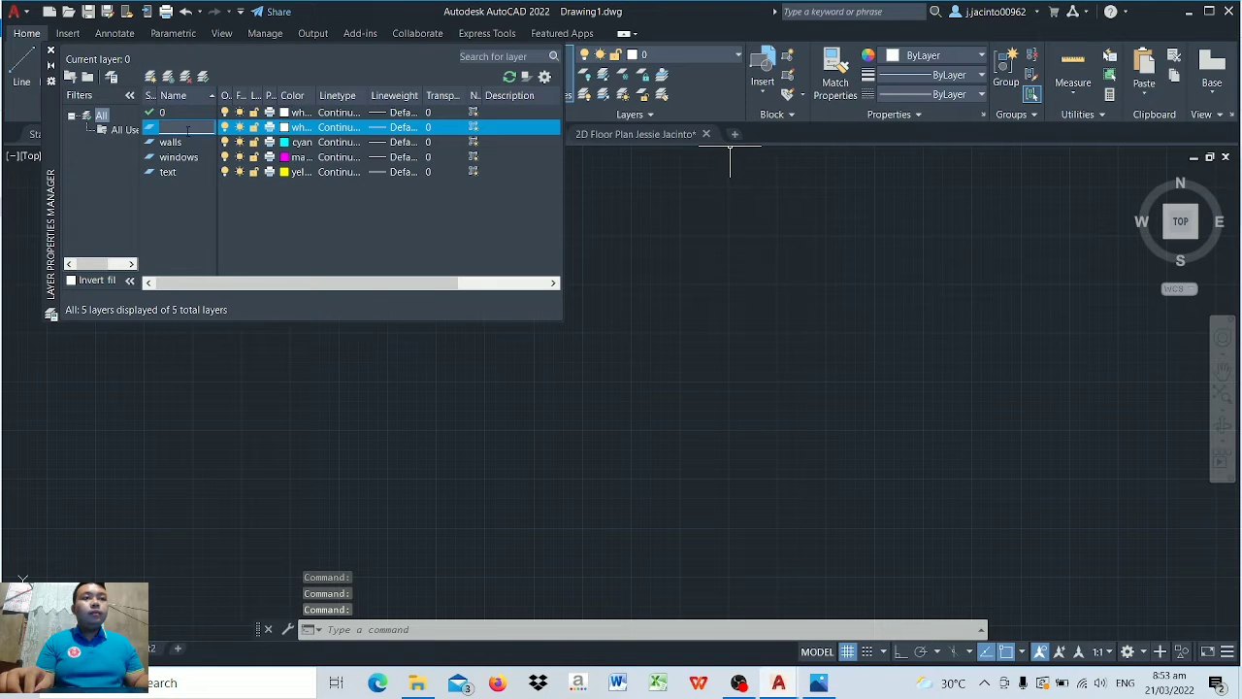
{"action": "type", "text": "dimensions"}
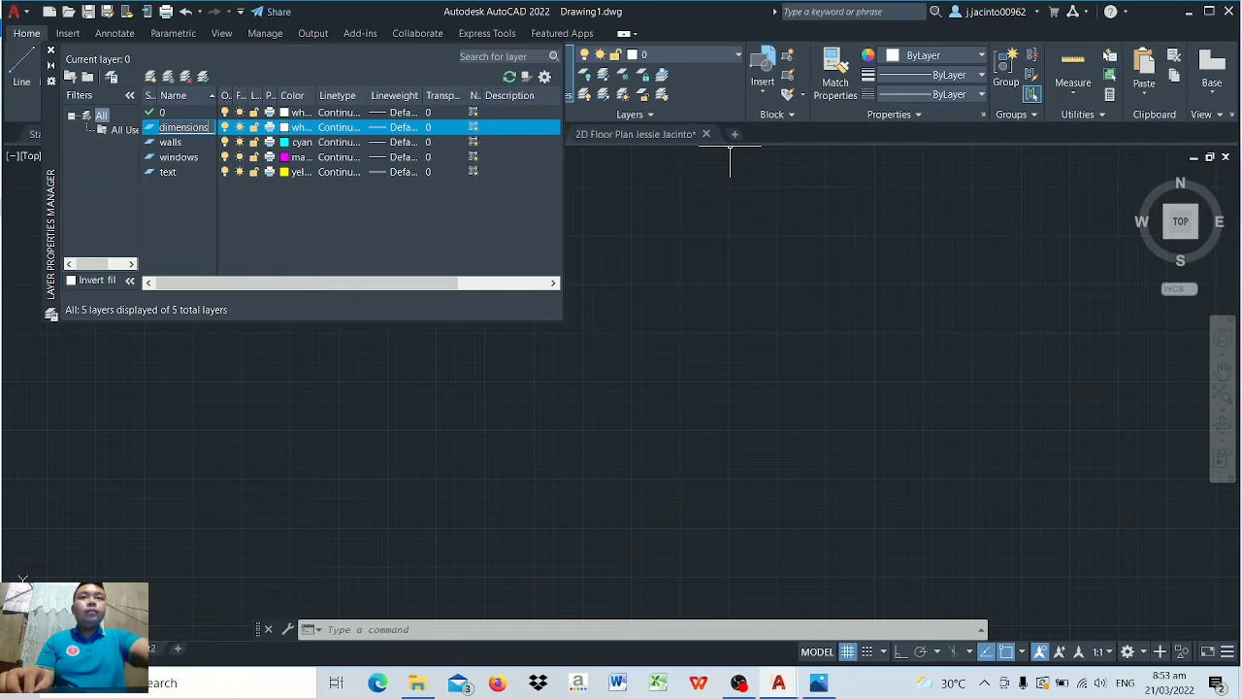
{"action": "key", "text": "Return"}
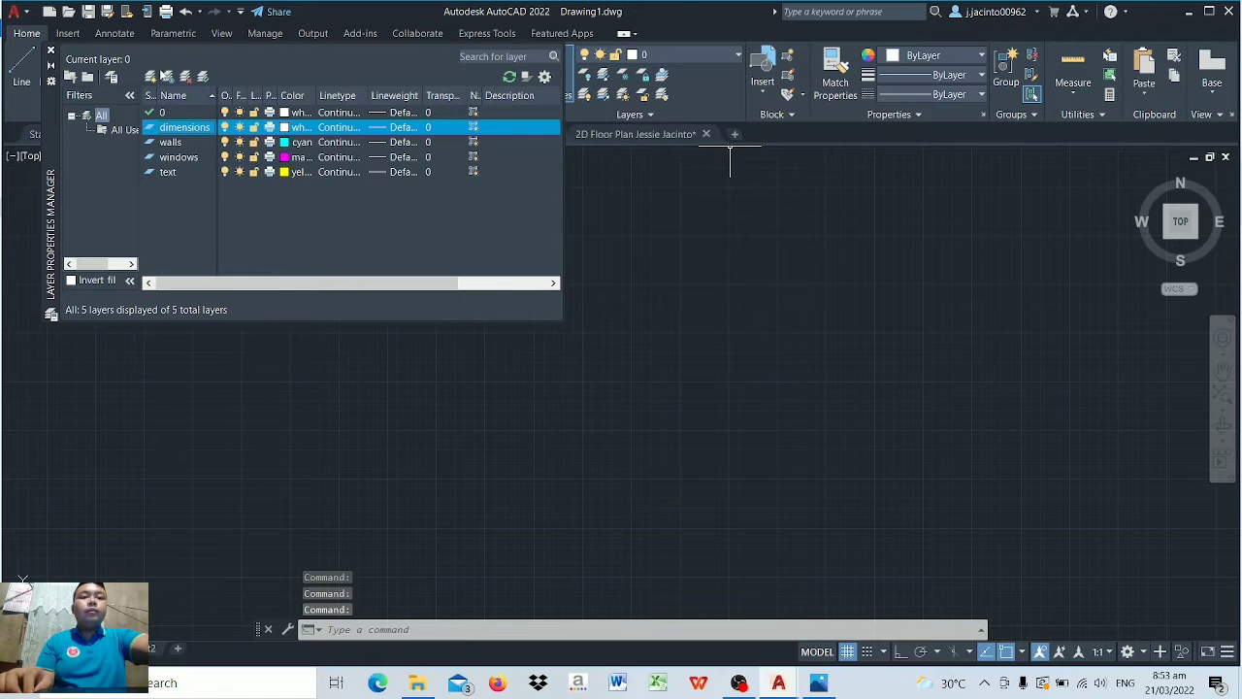
Step: Add a white layer for the stairs named "steps or stairs"
{"action": "left_click", "coordinate": [150, 77]}
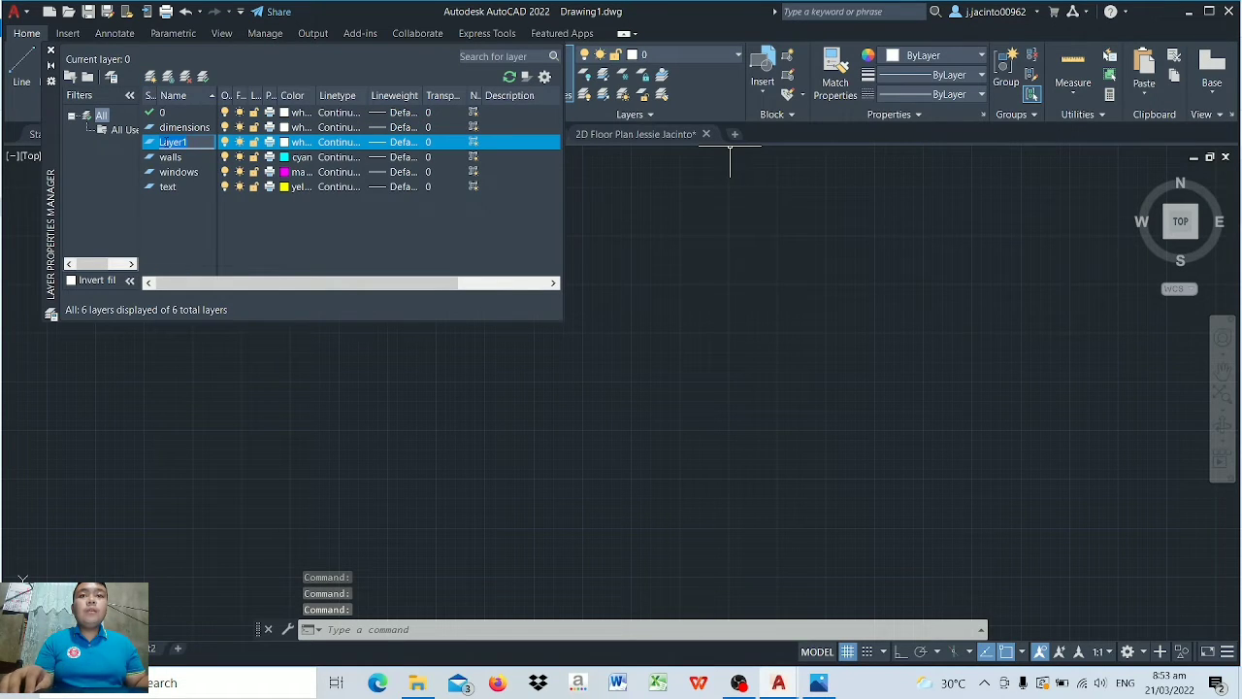
{"action": "type", "text": "steps / stairs"}
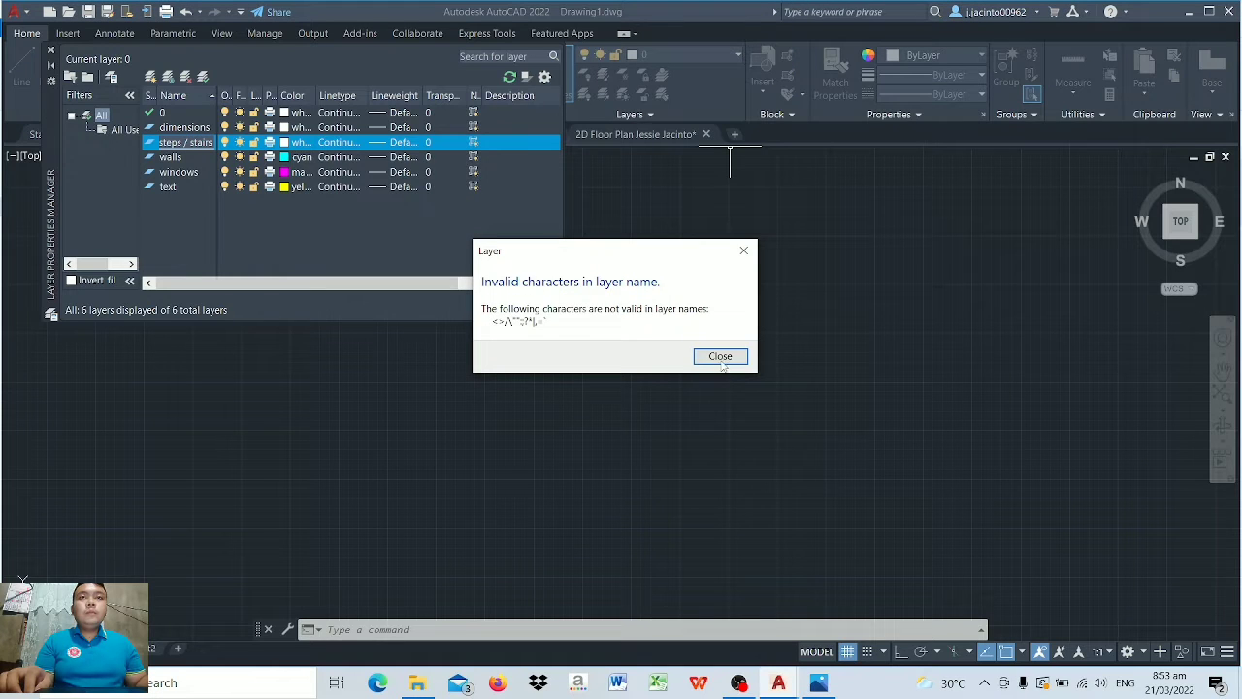
{"action": "left_click", "coordinate": [722, 361]}
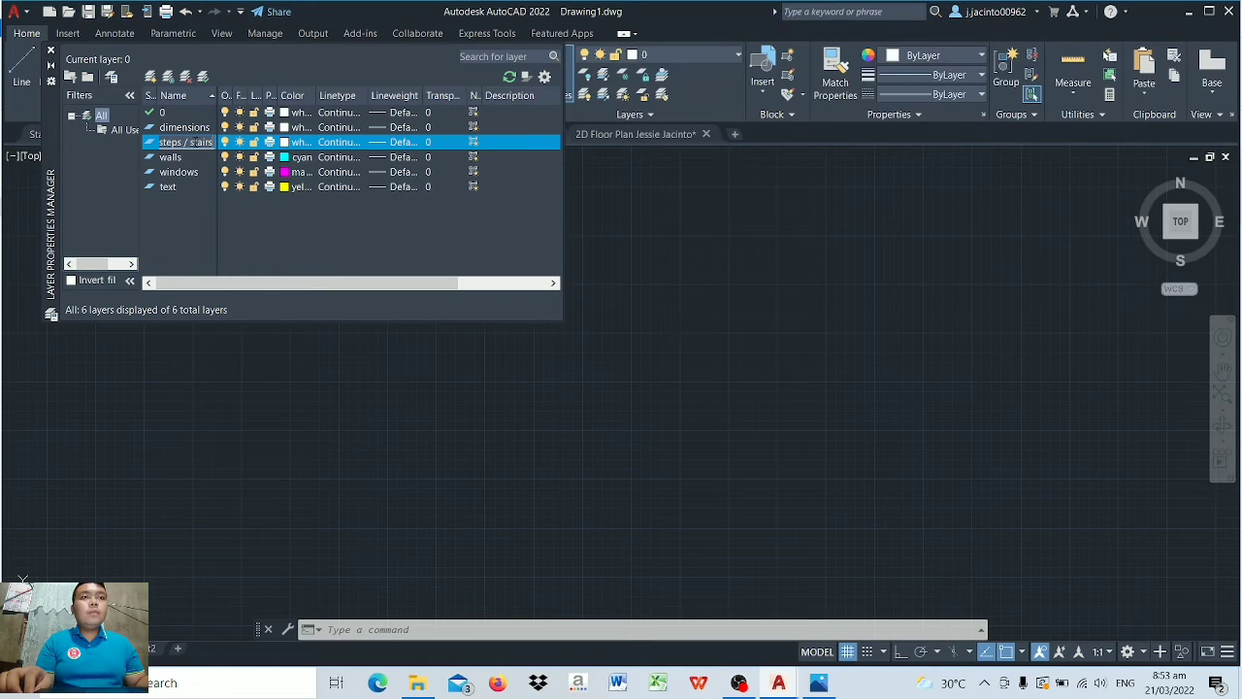
{"action": "type", "text": "or"}
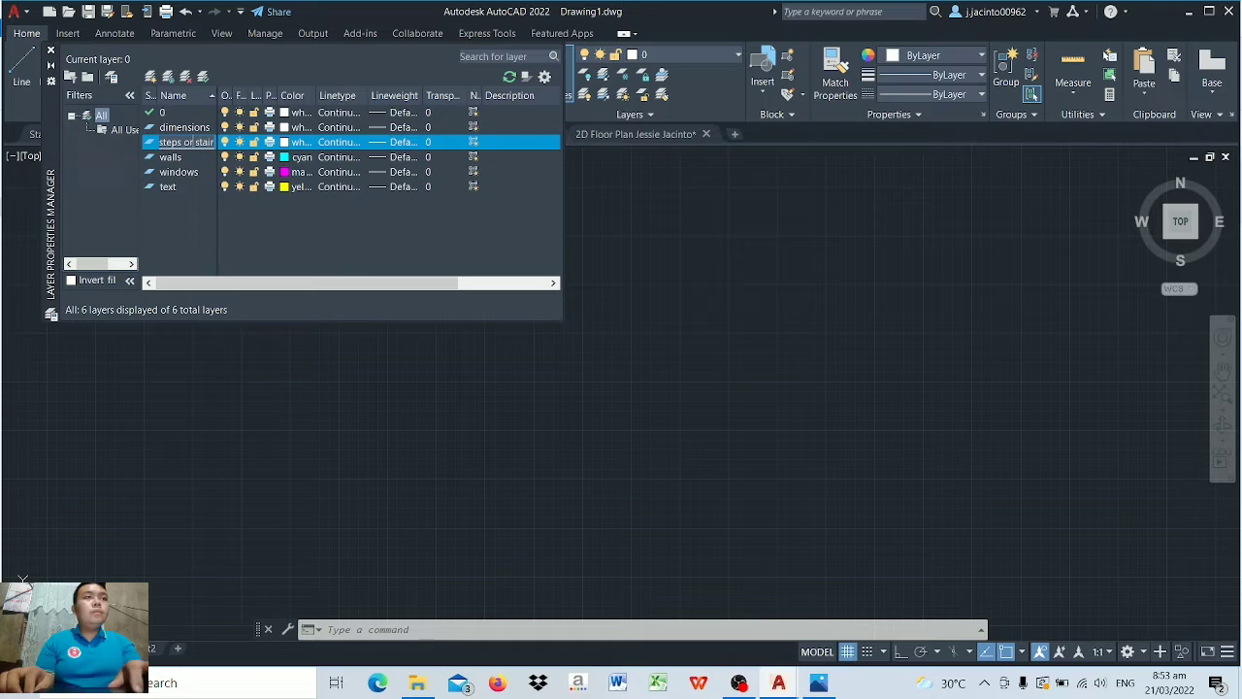
{"action": "key", "text": "Return"}
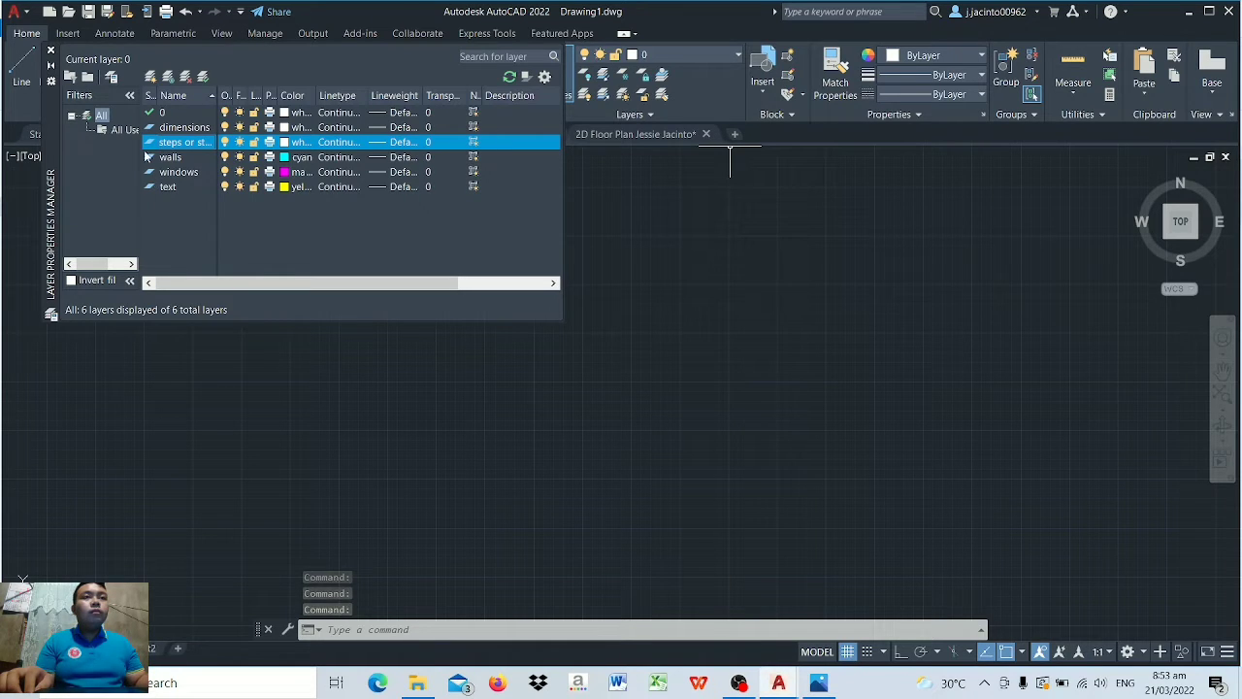
Step: Add a white layer named furnitures to the layer list
{"action": "left_click", "coordinate": [150, 77]}
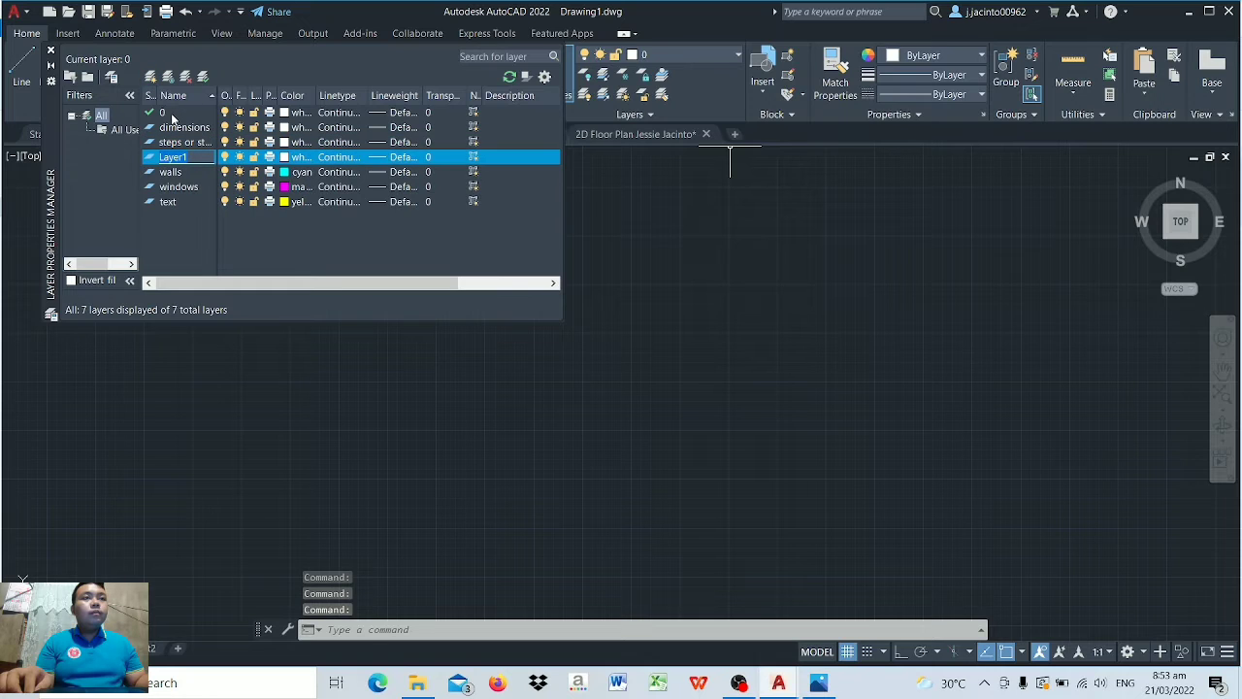
{"action": "type", "text": "furn"}
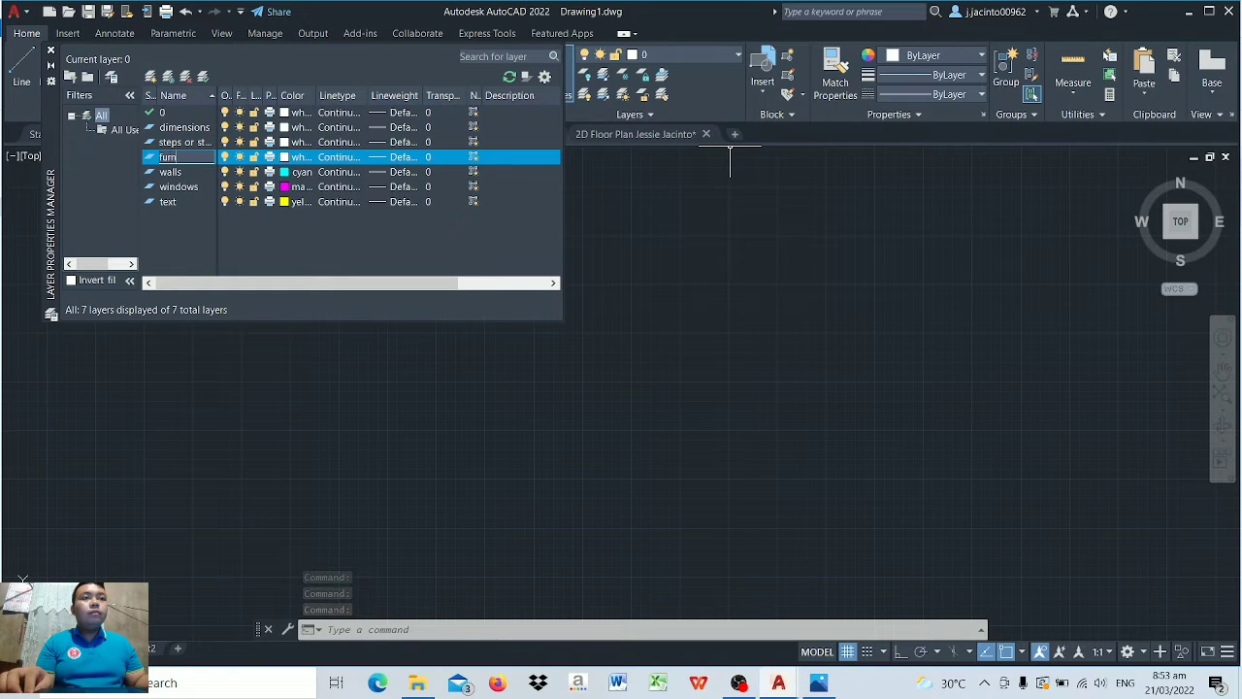
{"action": "type", "text": "itures"}
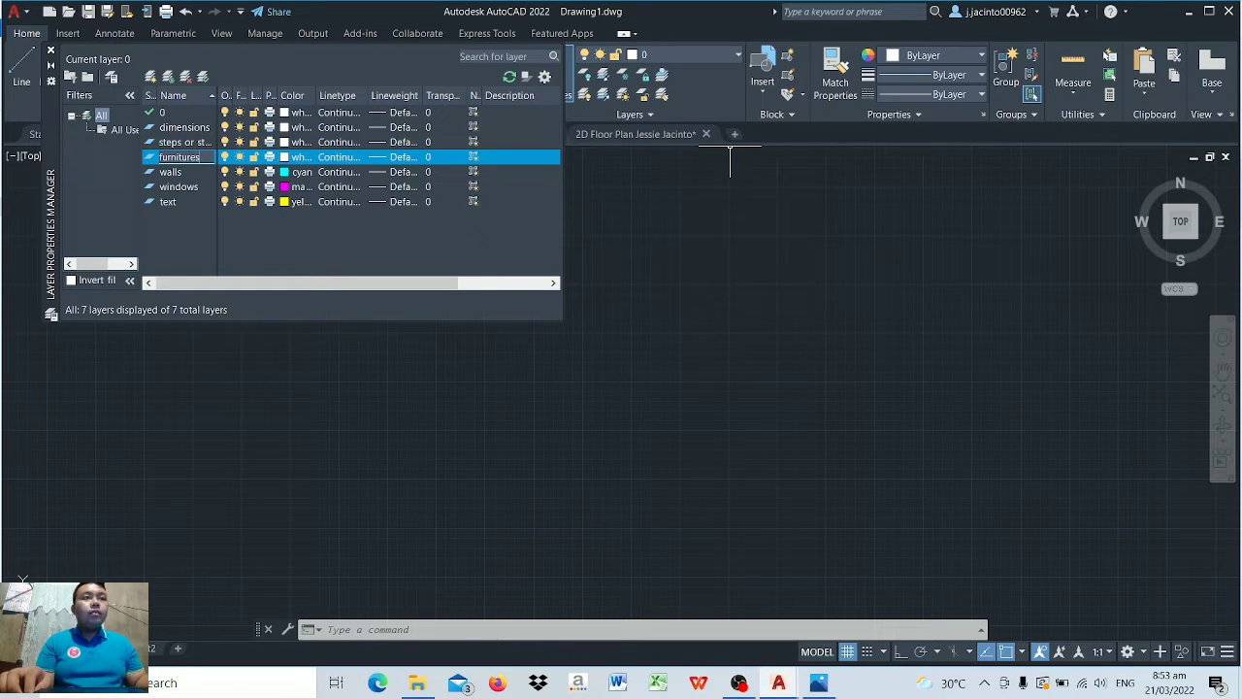
Step: Add another white layer to the layer list and name it 2
{"action": "left_click", "coordinate": [150, 76]}
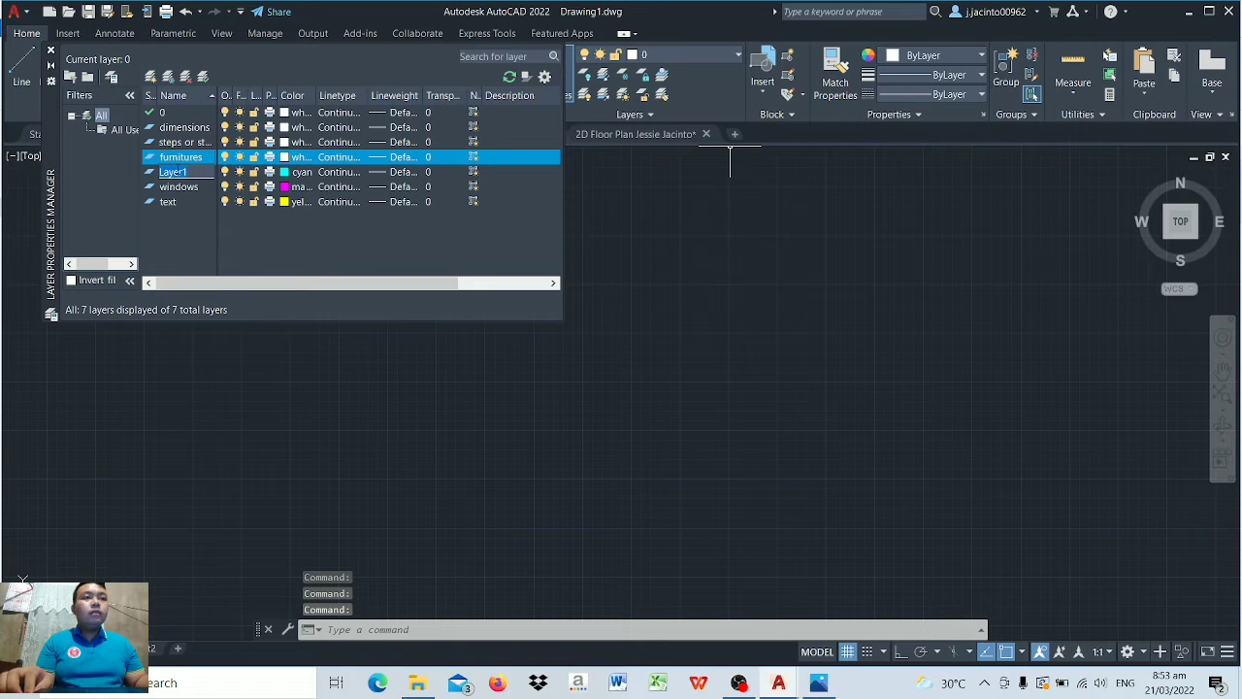
{"action": "type", "text": "windows"}
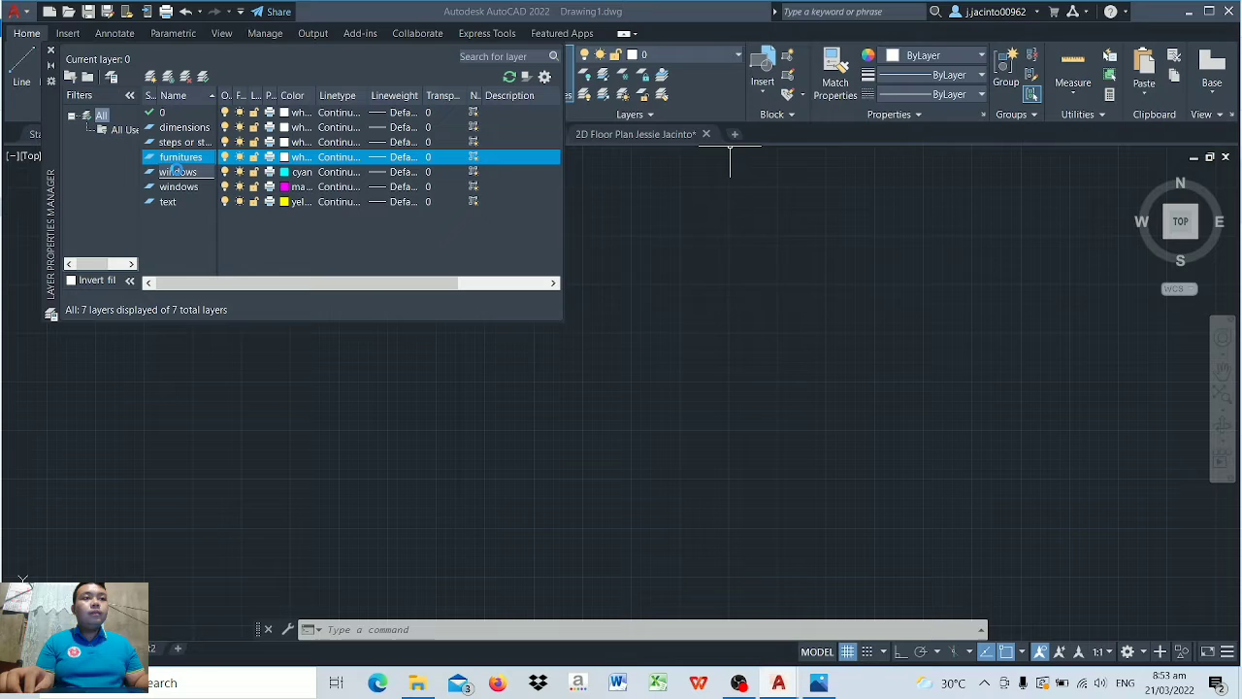
{"action": "key", "text": "Return"}
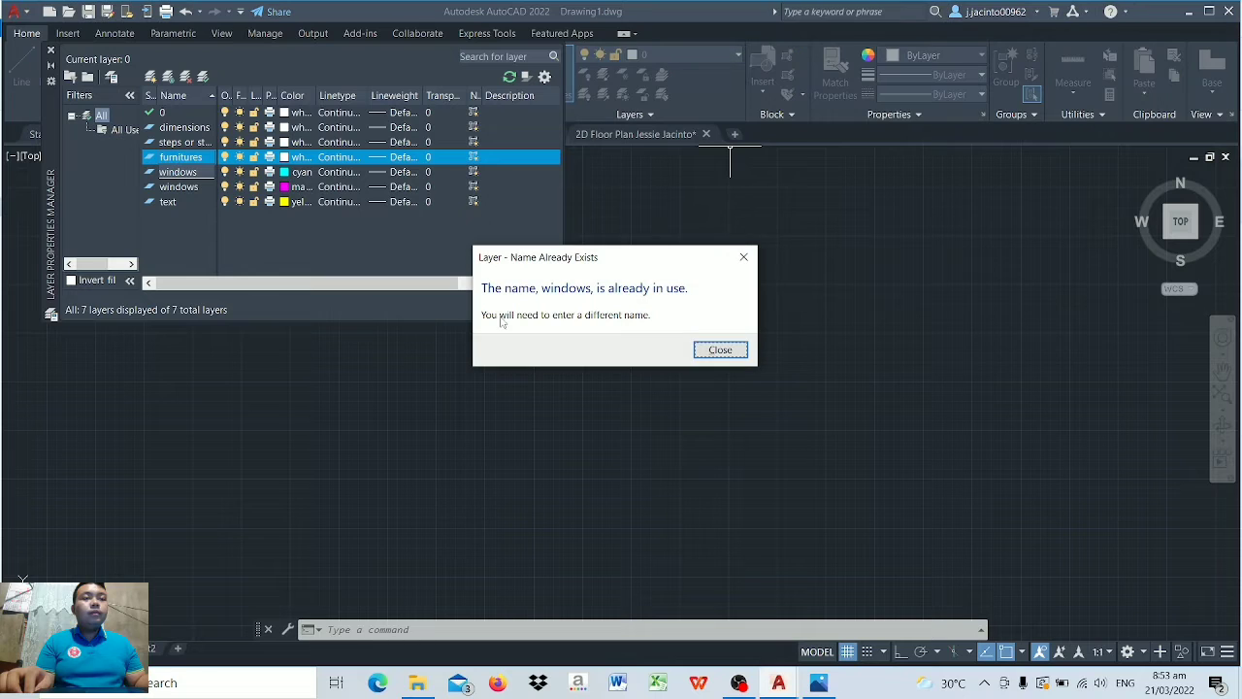
{"action": "left_click", "coordinate": [721, 350]}
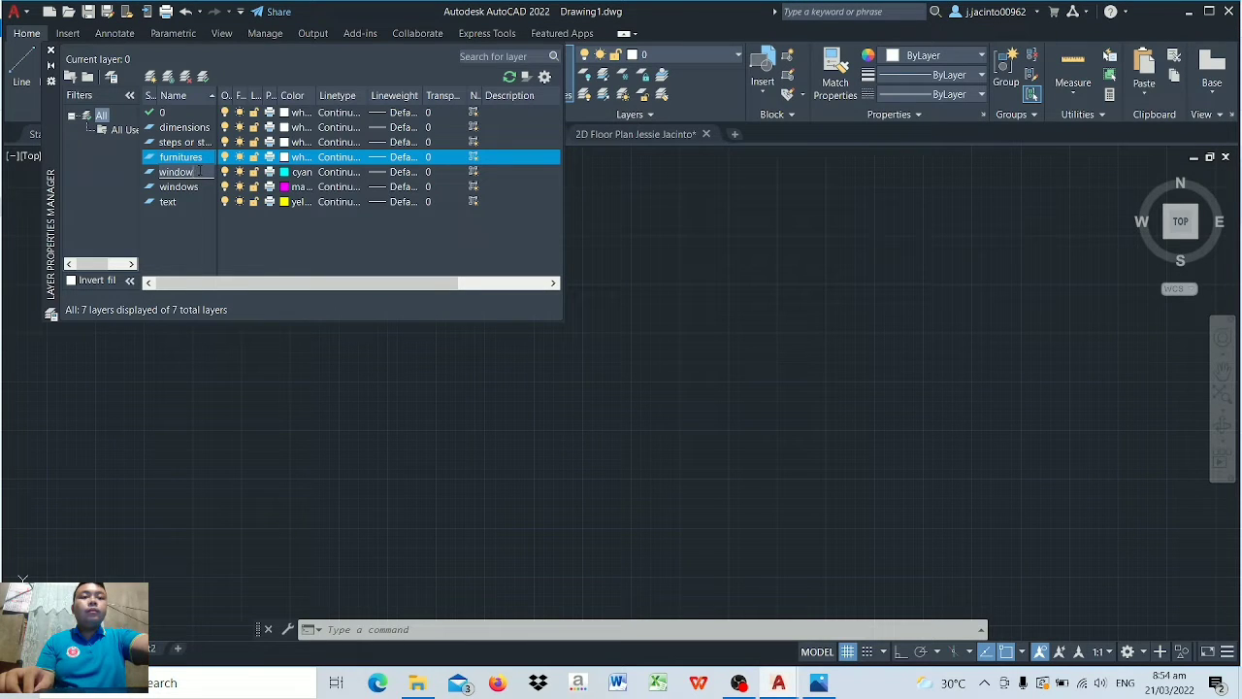
{"action": "key", "text": "BackSpace"}
{"action": "key", "text": "BackSpace"}
{"action": "key", "text": "BackSpace"}
{"action": "key", "text": "BackSpace"}
{"action": "key", "text": "BackSpace"}
{"action": "key", "text": "BackSpace"}
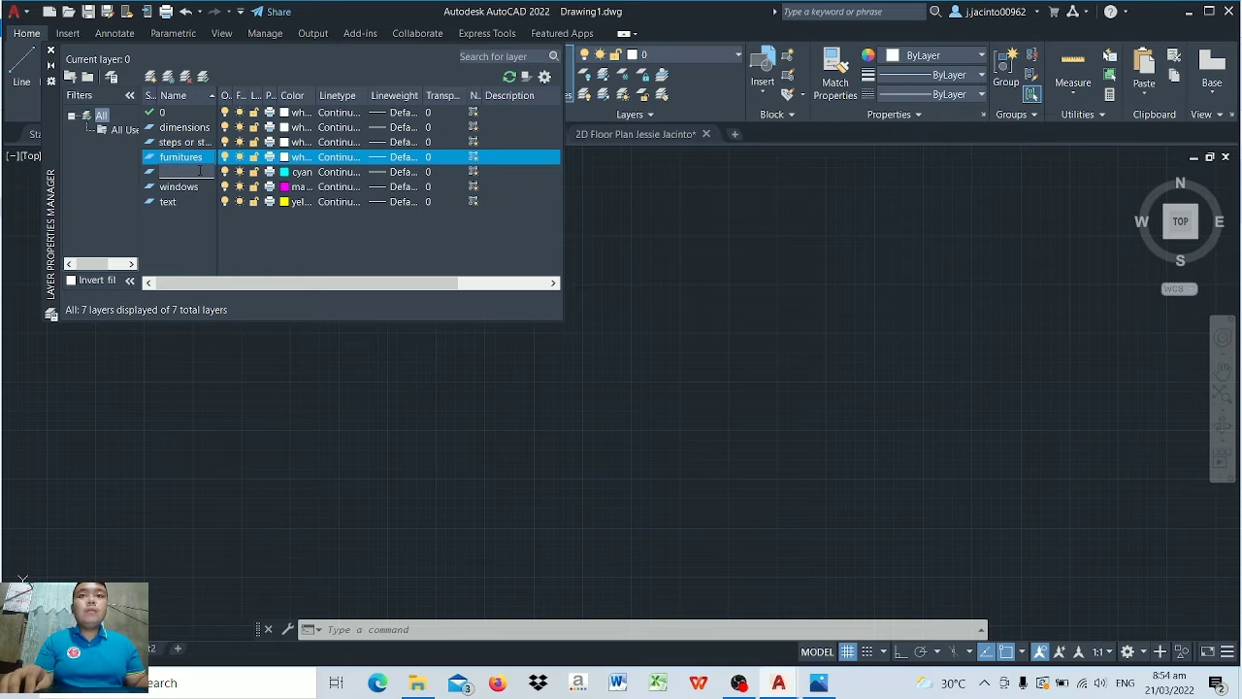
{"action": "type", "text": "2"}
{"action": "key", "text": "Return"}
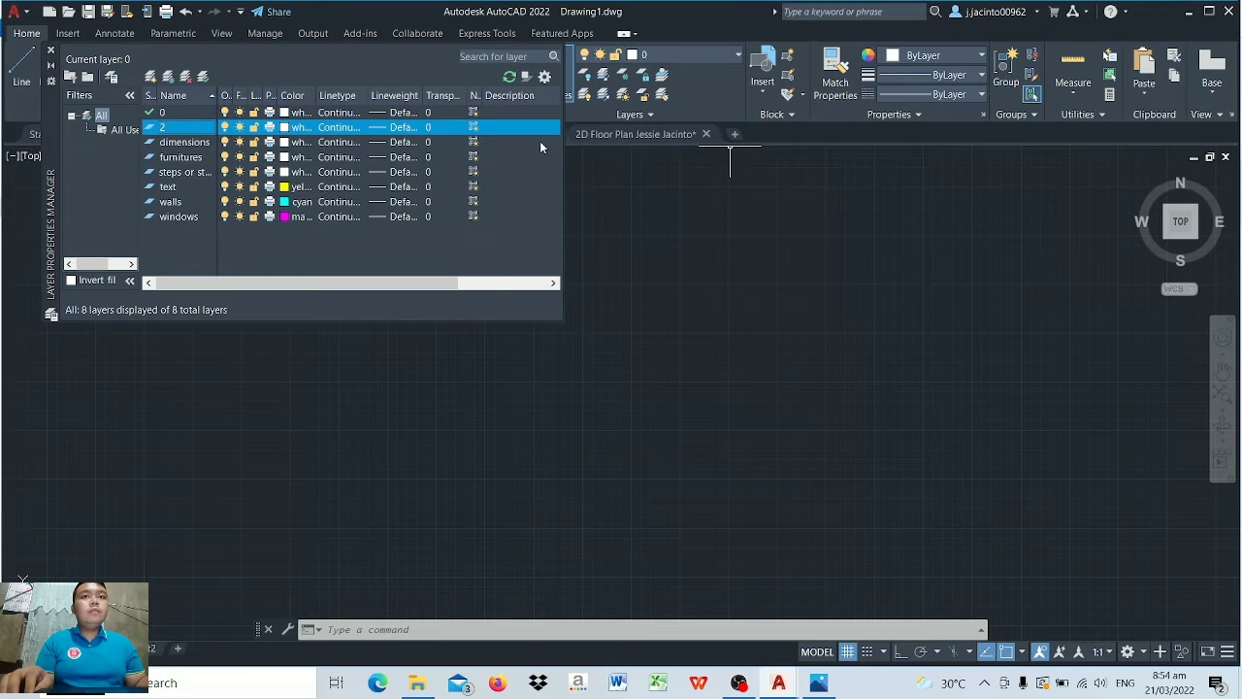
Step: Close the layer properties manager and turn on Ortho mode
{"action": "left_click", "coordinate": [50, 50]}
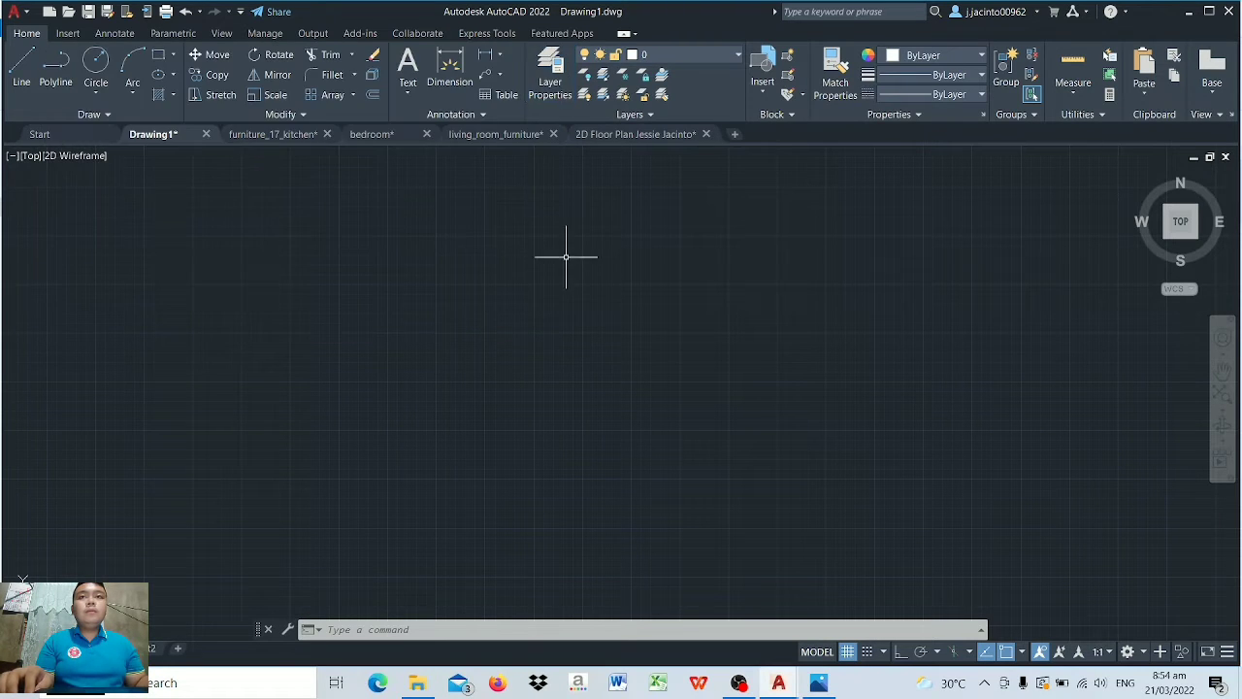
{"action": "left_click", "coordinate": [901, 652]}
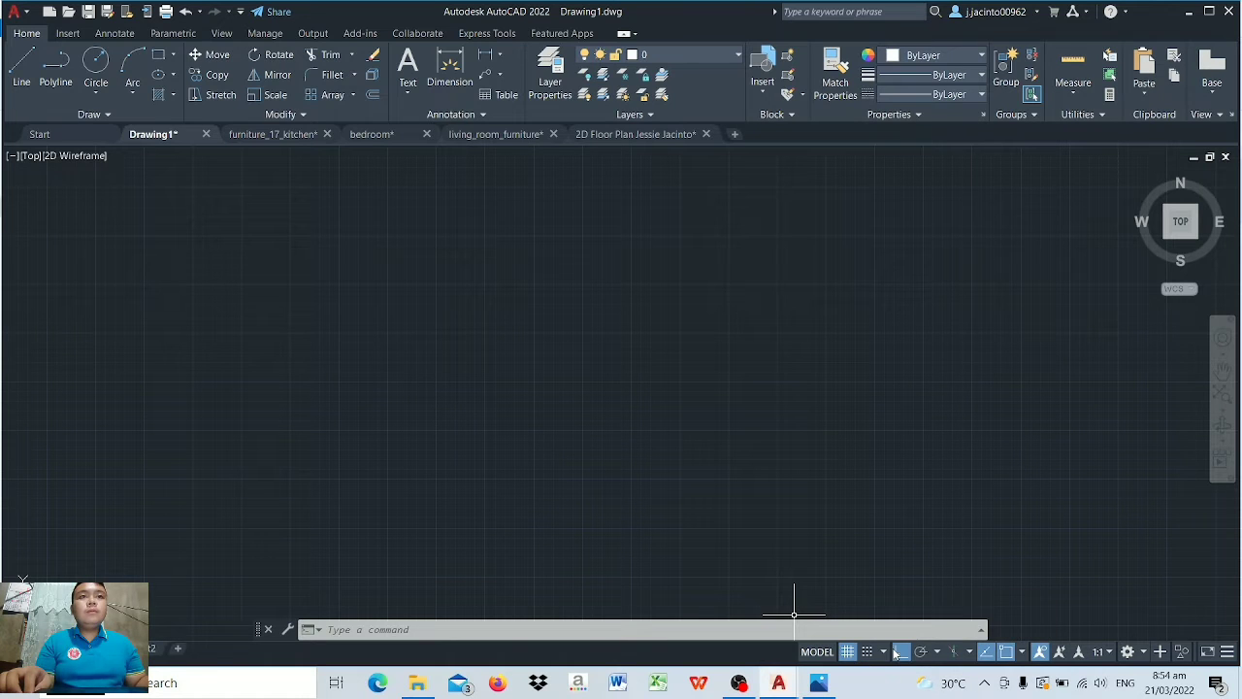
{"action": "left_click", "coordinate": [24, 63]}
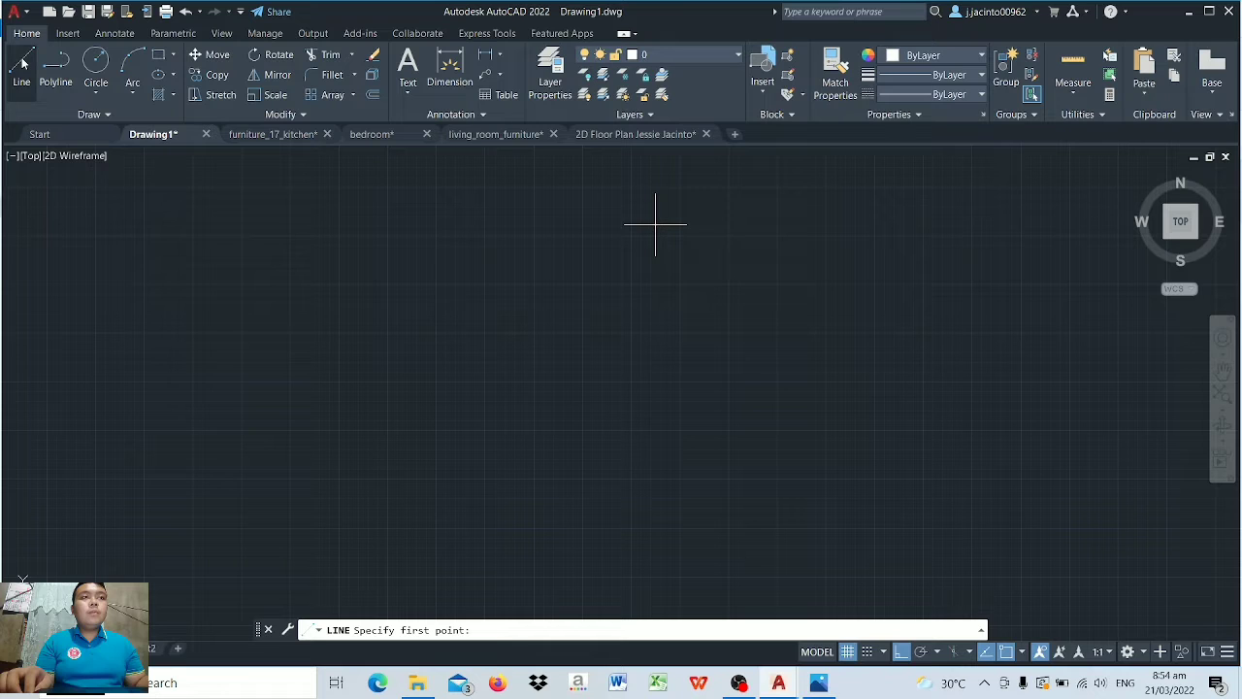
{"action": "left_click", "coordinate": [339, 527]}
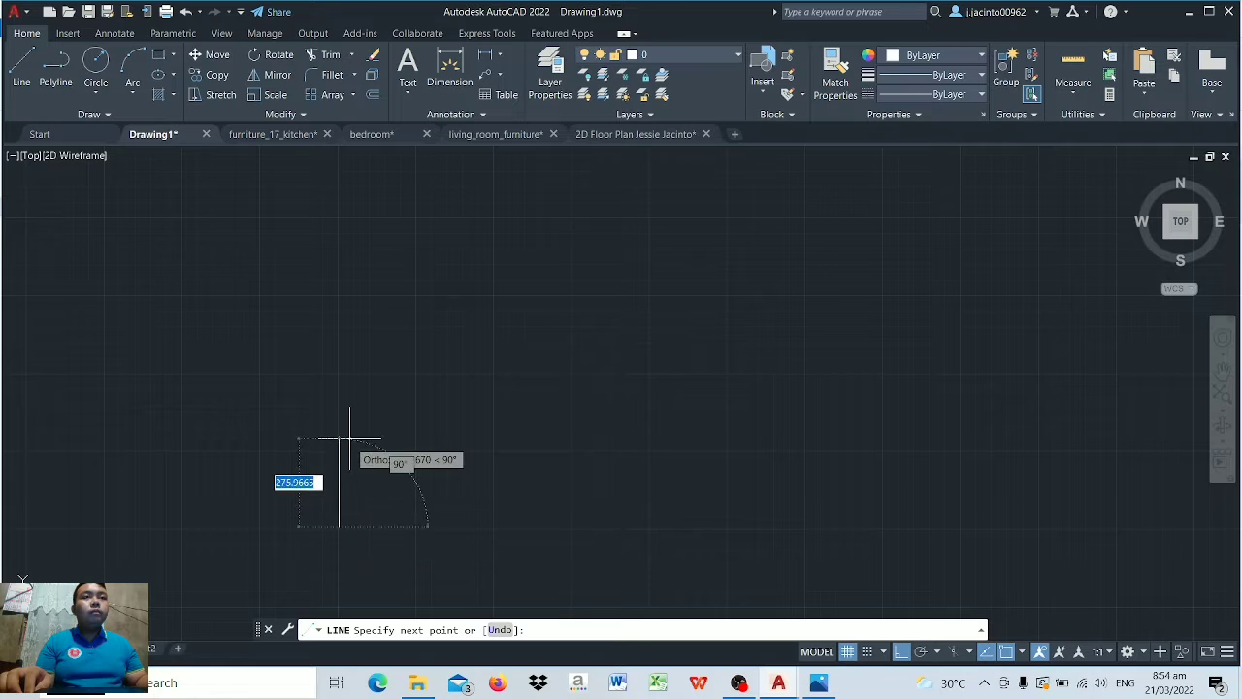
{"action": "key", "text": "Escape"}
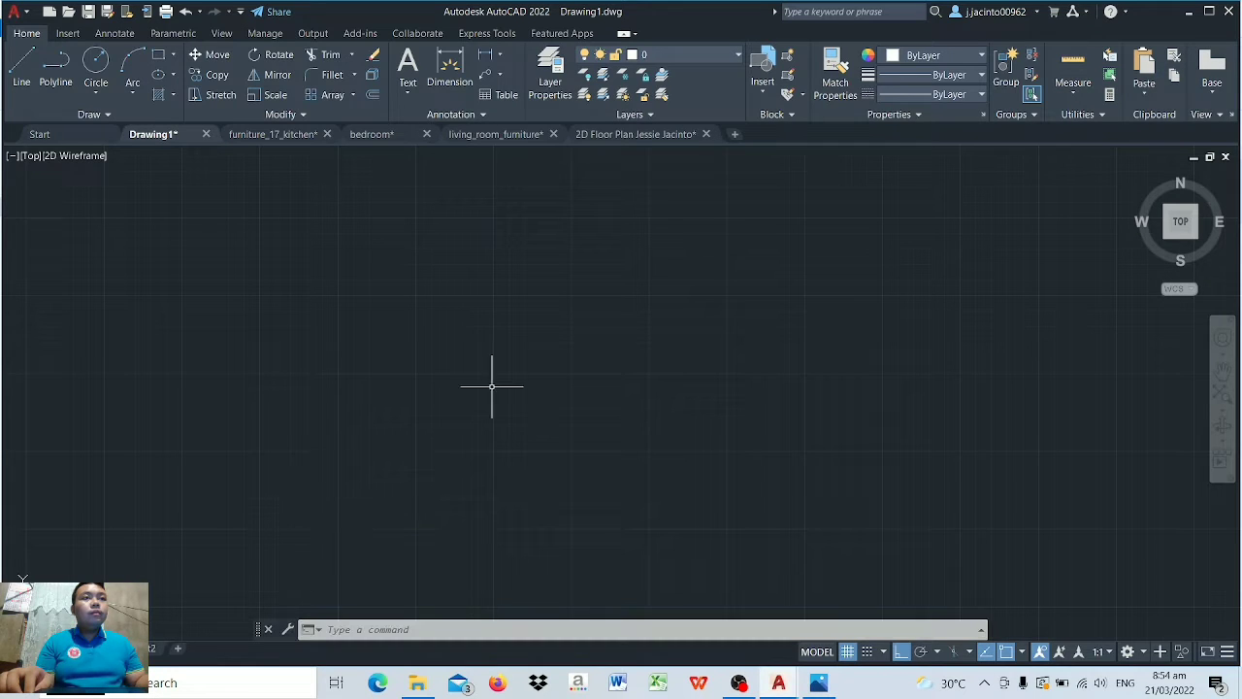
Step: Make walls the current layer
{"action": "left_click", "coordinate": [738, 57]}
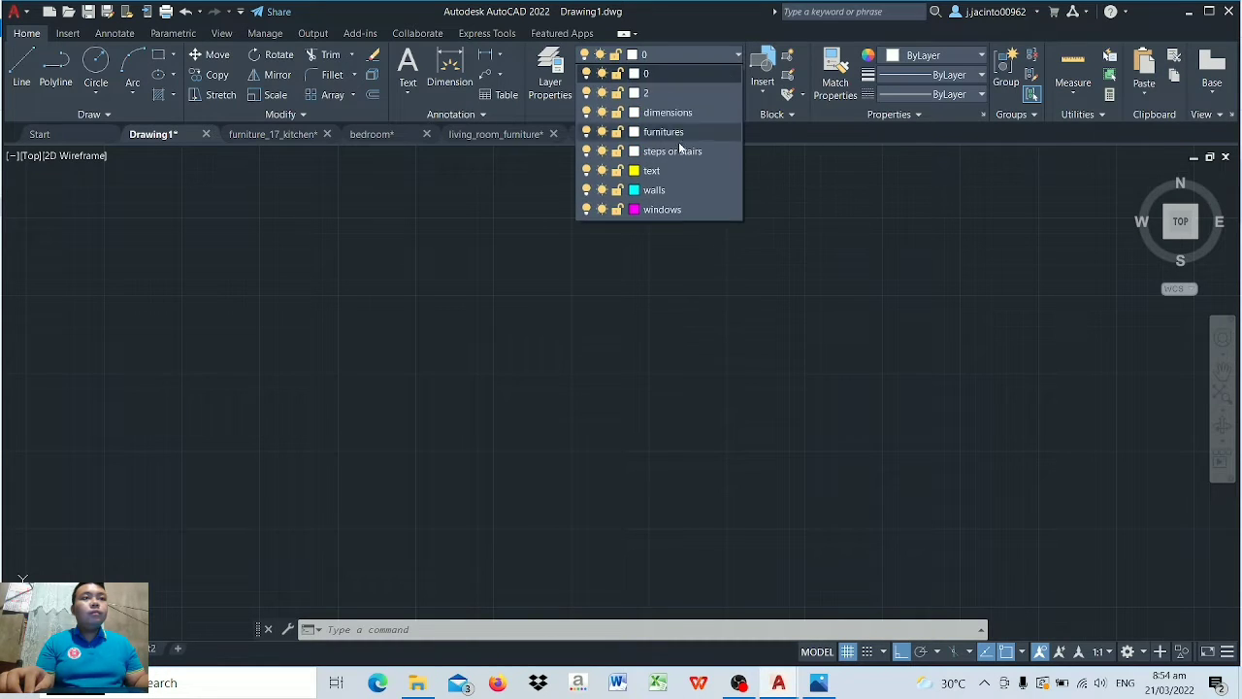
{"action": "left_click", "coordinate": [653, 191]}
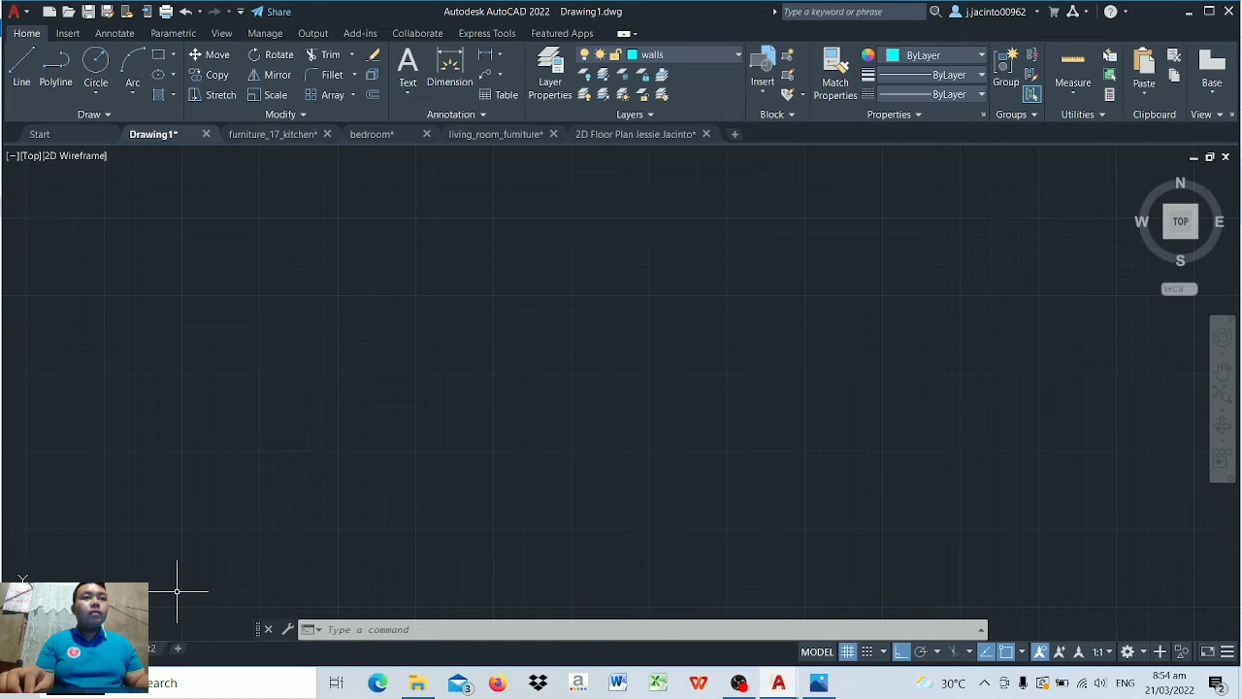
{"action": "left_click", "coordinate": [261, 528]}
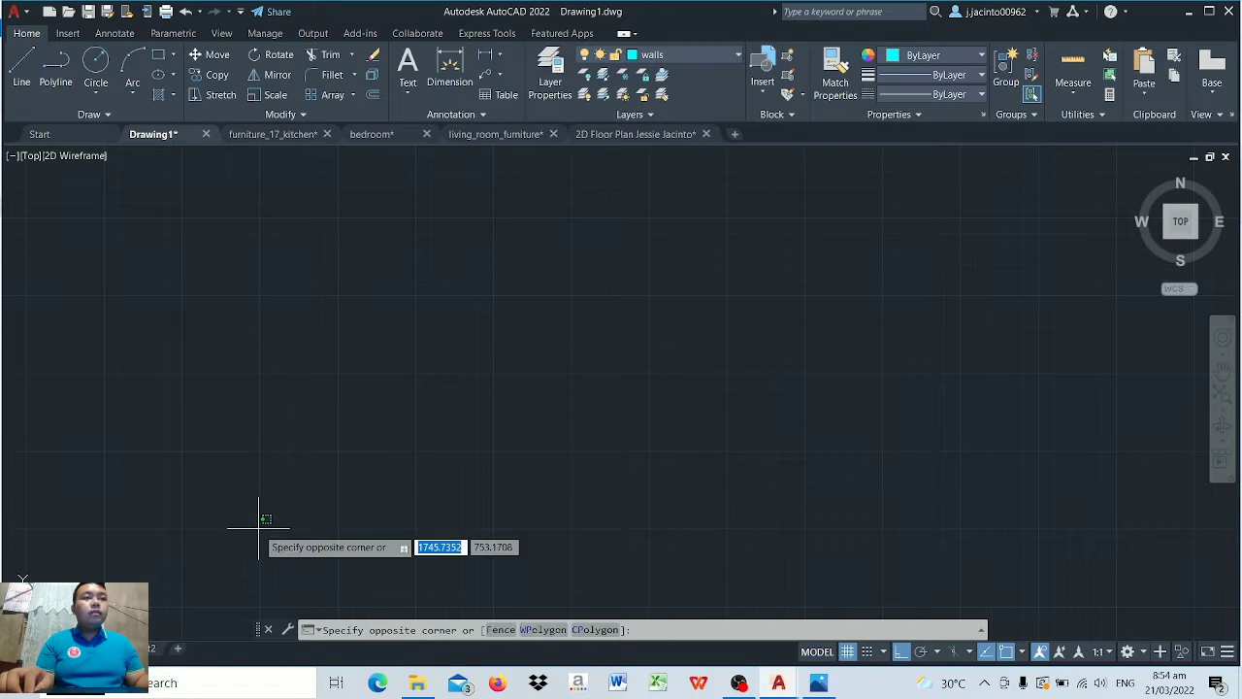
{"action": "key", "text": "Escape"}
Step: Draw a vertical line 8600 long straight upward as the left outer wall of the floor plan
{"action": "left_click", "coordinate": [21, 68]}
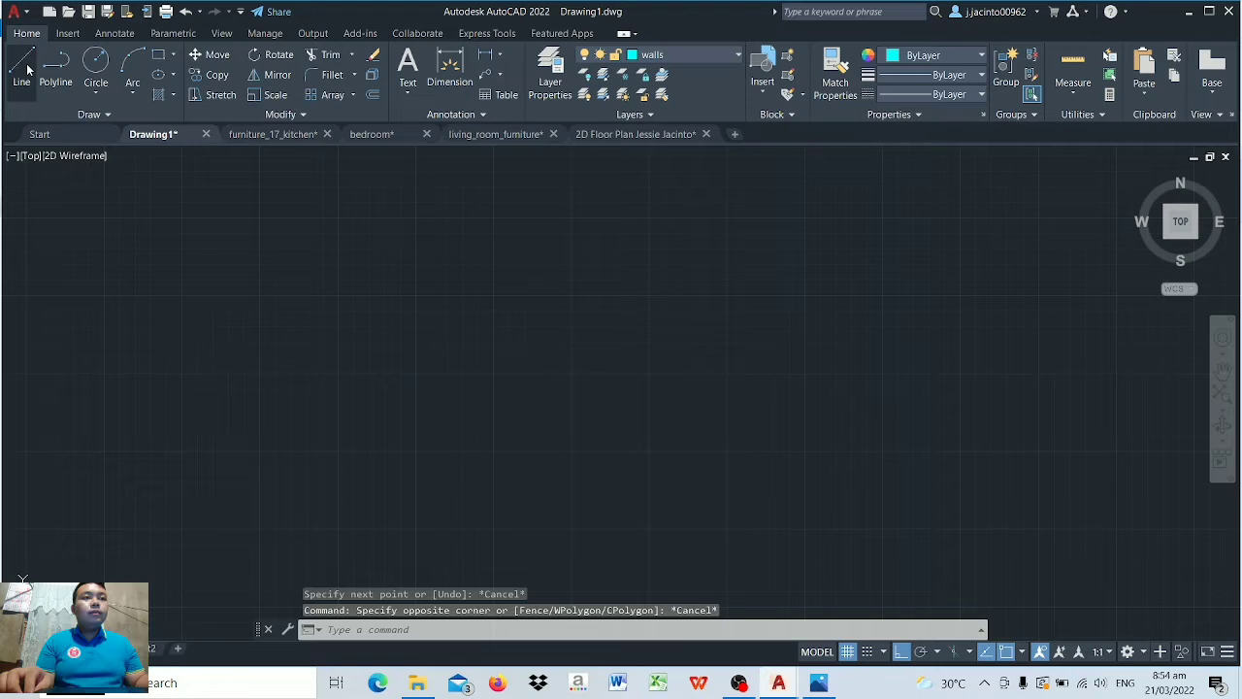
{"action": "left_click", "coordinate": [260, 529]}
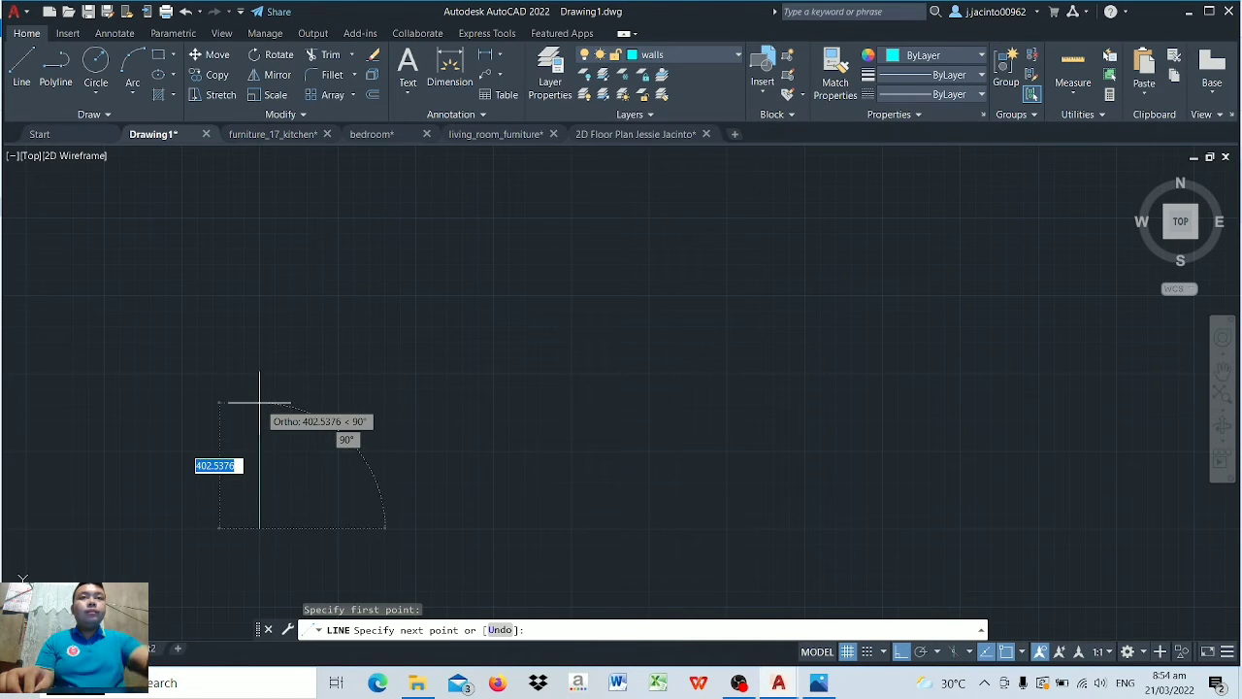
{"action": "type", "text": "860"}
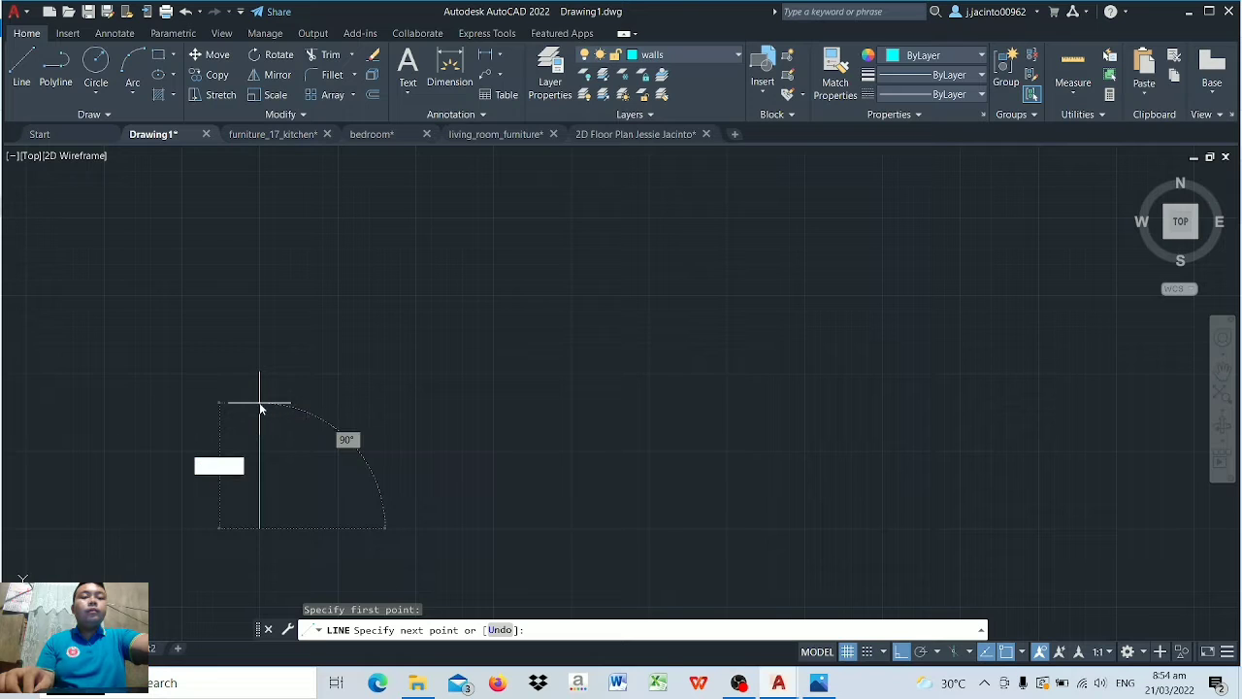
{"action": "type", "text": "0"}
{"action": "key", "text": "Return"}
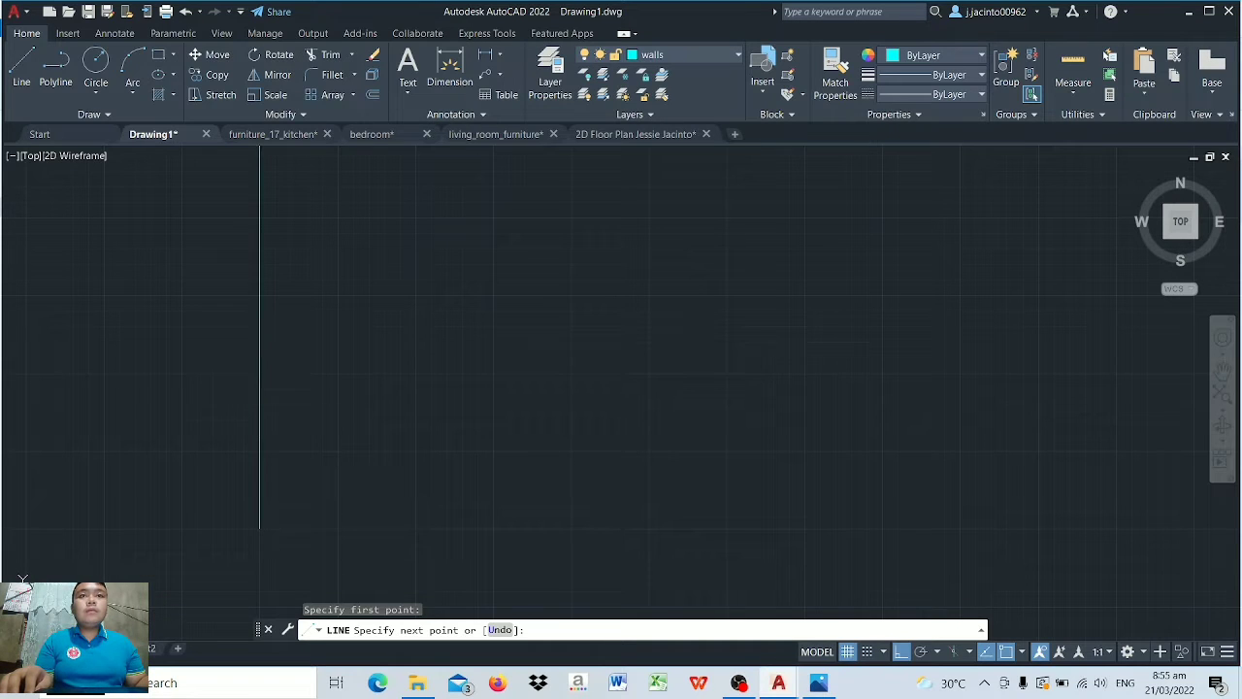
{"action": "scroll", "coordinate": [259, 401], "scroll_direction": "down", "scroll_amount": 5}
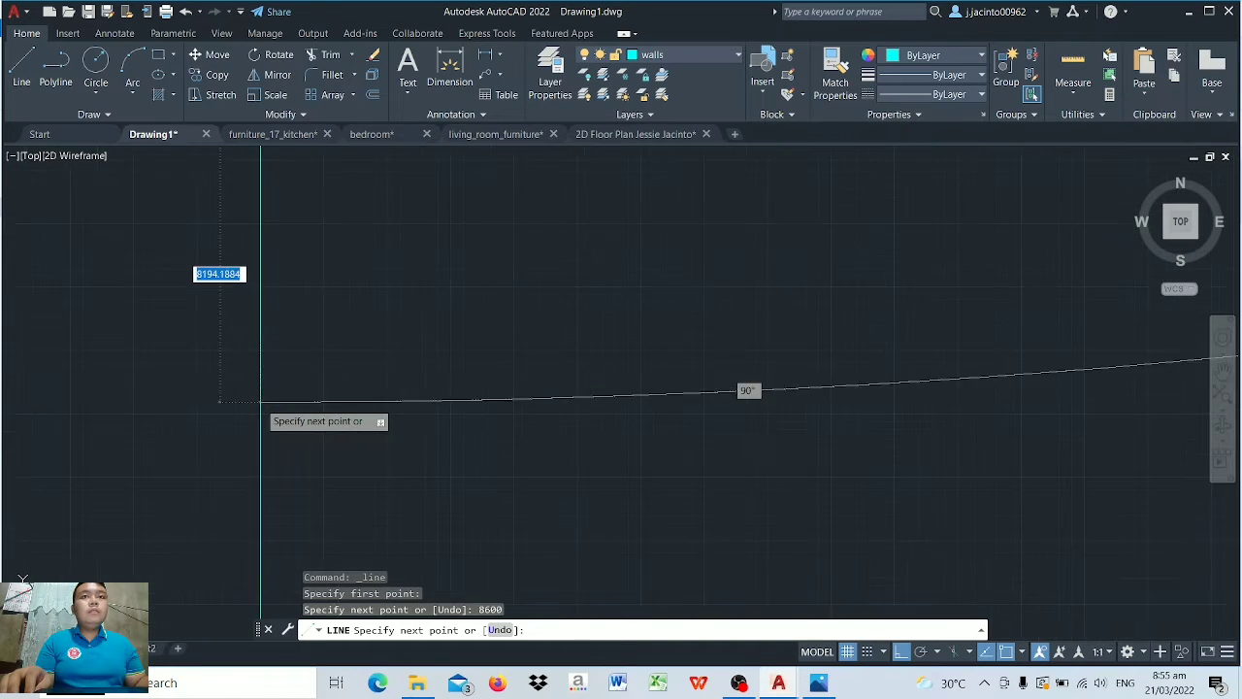
{"action": "key", "text": "Escape"}
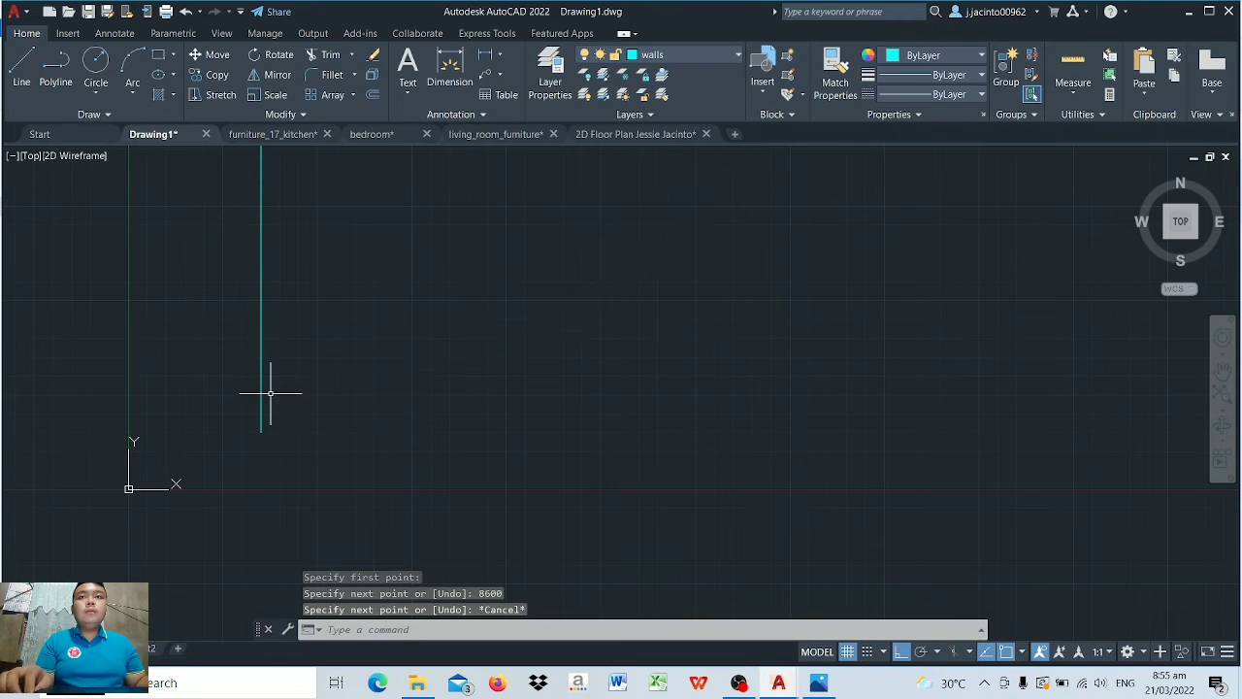
Step: Draw a horizontal line 7600 long to the right from the lower endpoint of the vertical wall line
{"action": "scroll", "coordinate": [629, 340], "scroll_direction": "down", "scroll_amount": 1}
{"action": "scroll", "coordinate": [371, 412], "scroll_direction": "up", "scroll_amount": 3}
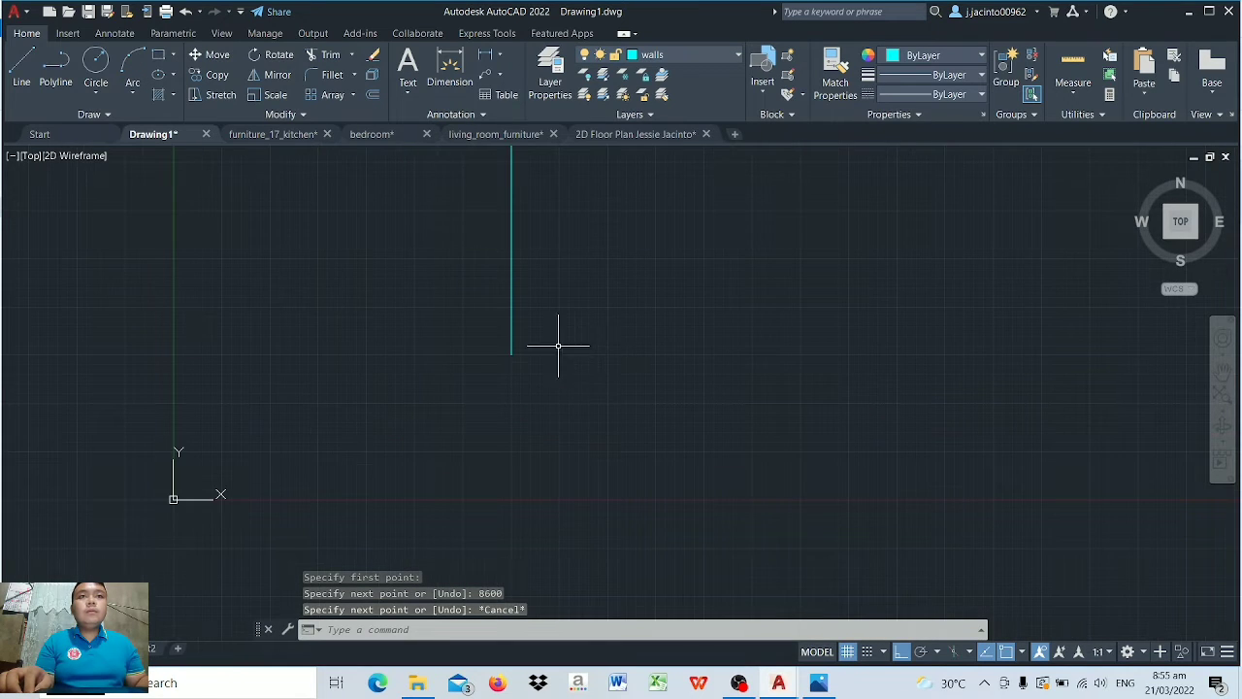
{"action": "left_click", "coordinate": [21, 61]}
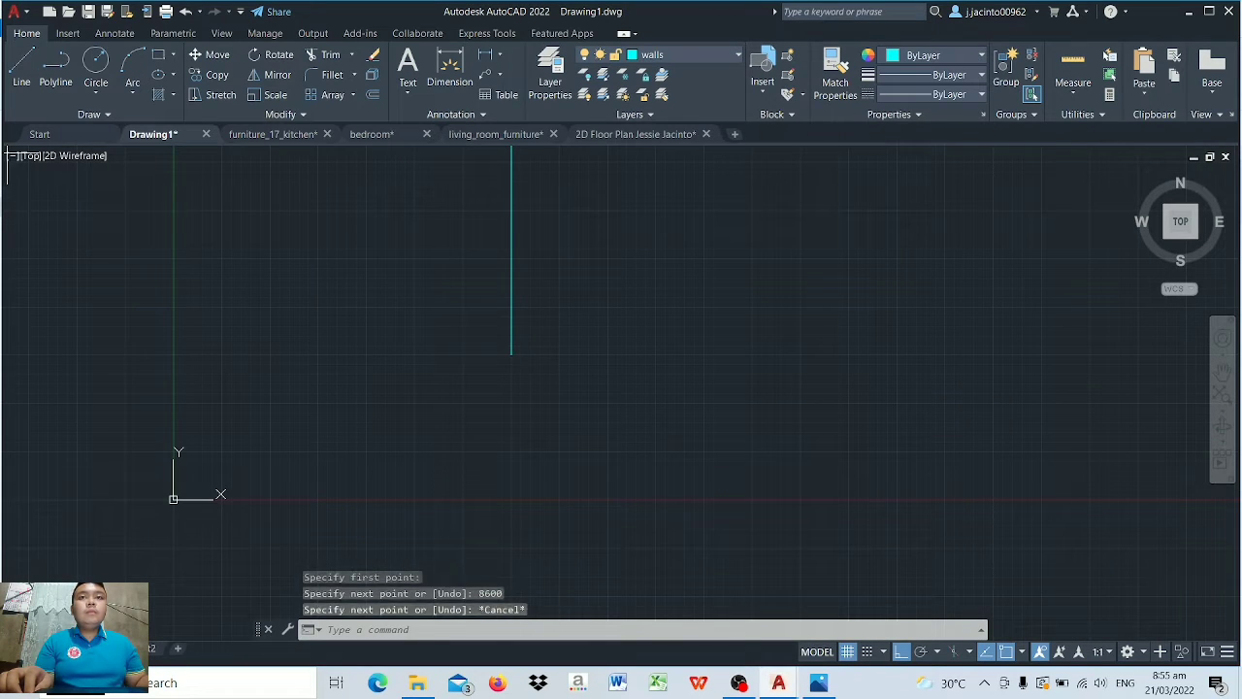
{"action": "left_click", "coordinate": [513, 353]}
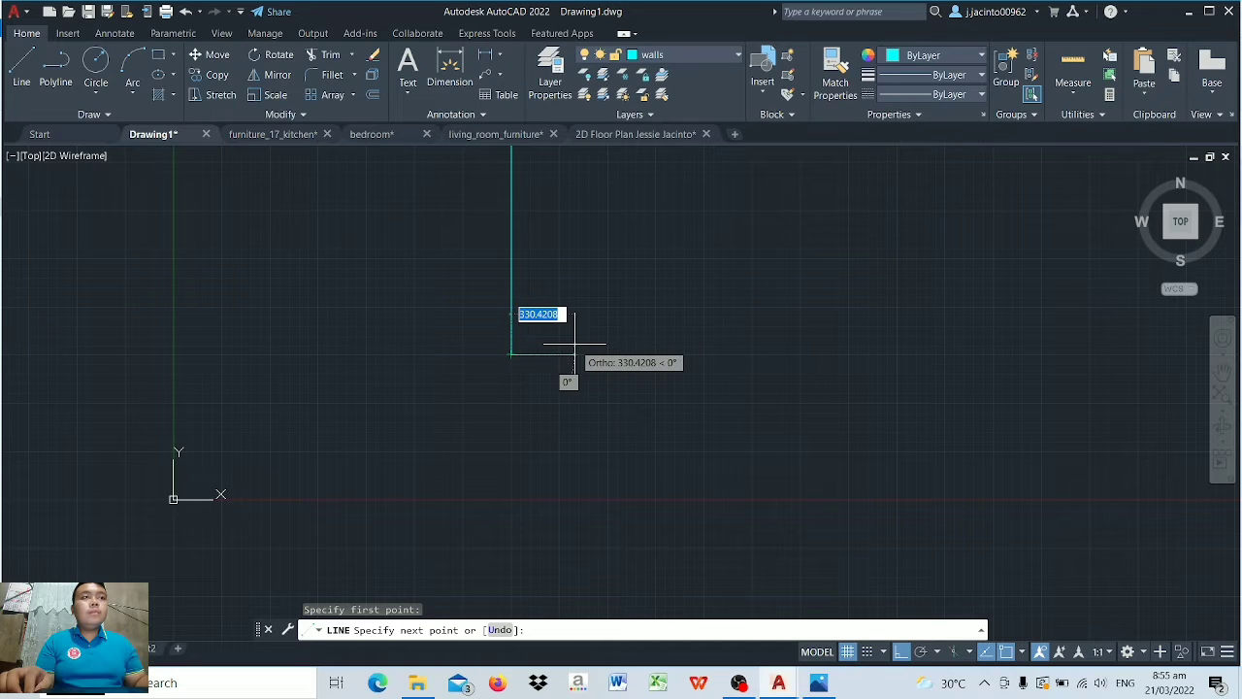
{"action": "type", "text": "76"}
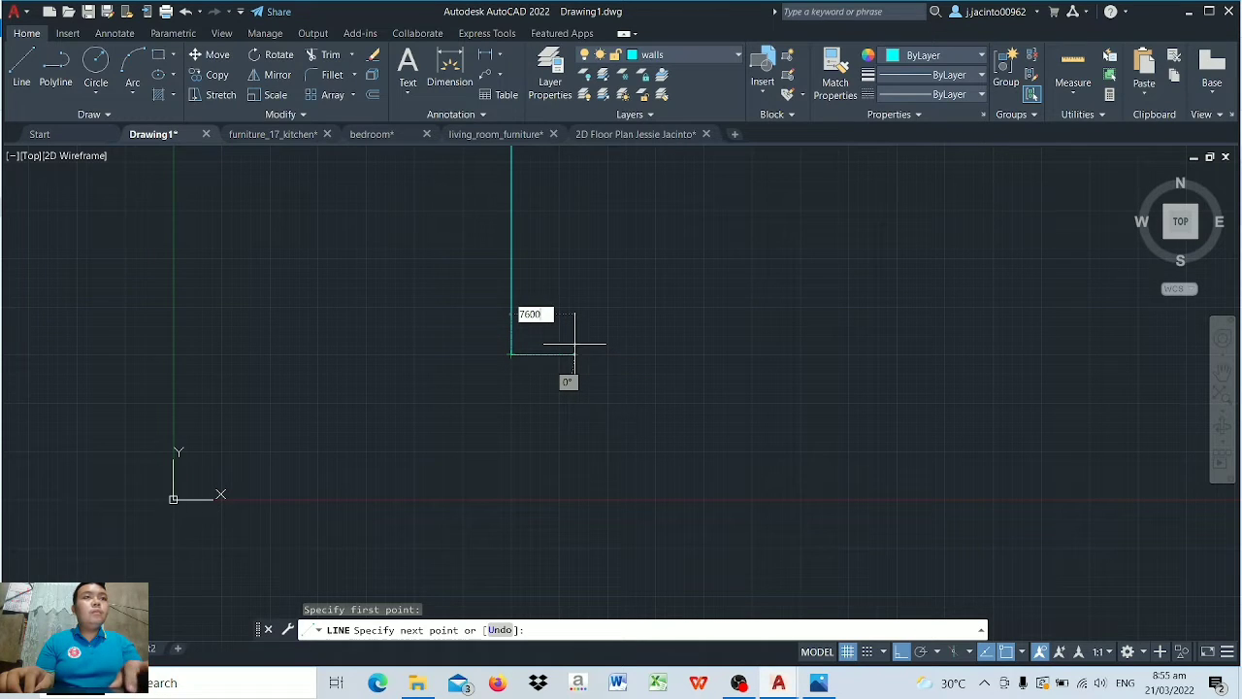
{"action": "type", "text": "00"}
{"action": "key", "text": "Return"}
{"action": "scroll", "coordinate": [701, 366], "scroll_direction": "down", "scroll_amount": 2}
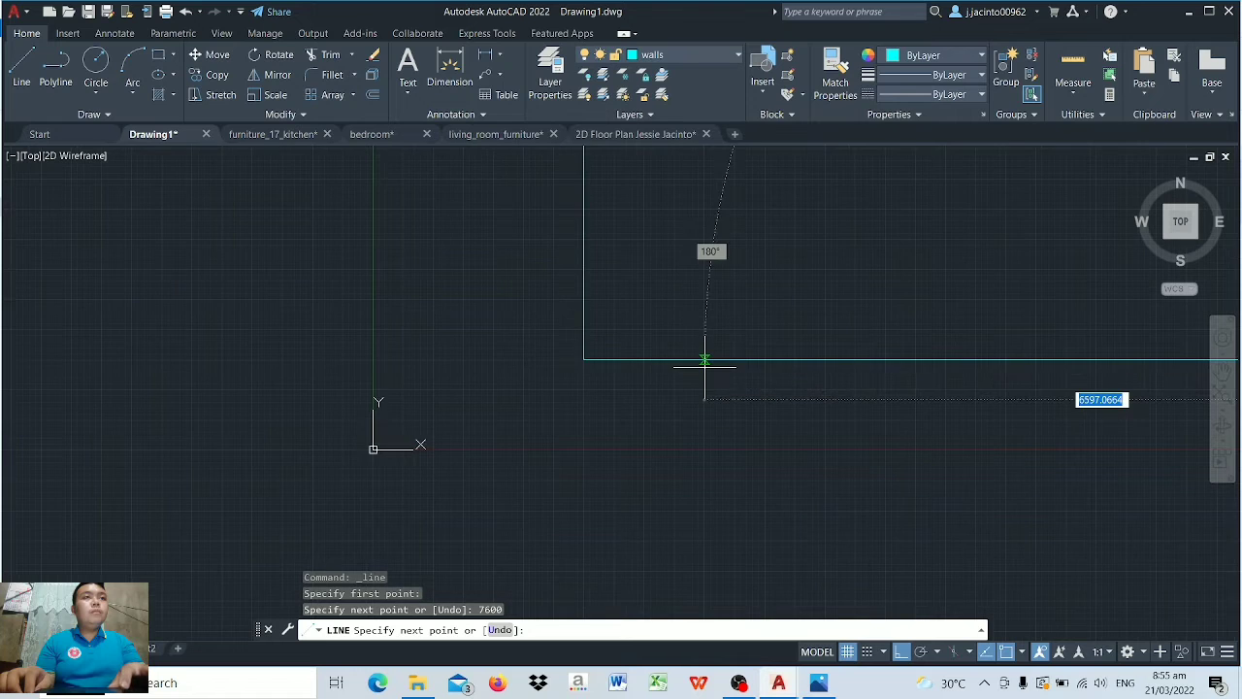
{"action": "scroll", "coordinate": [705, 366], "scroll_direction": "down", "scroll_amount": 4}
{"action": "key", "text": "Escape"}
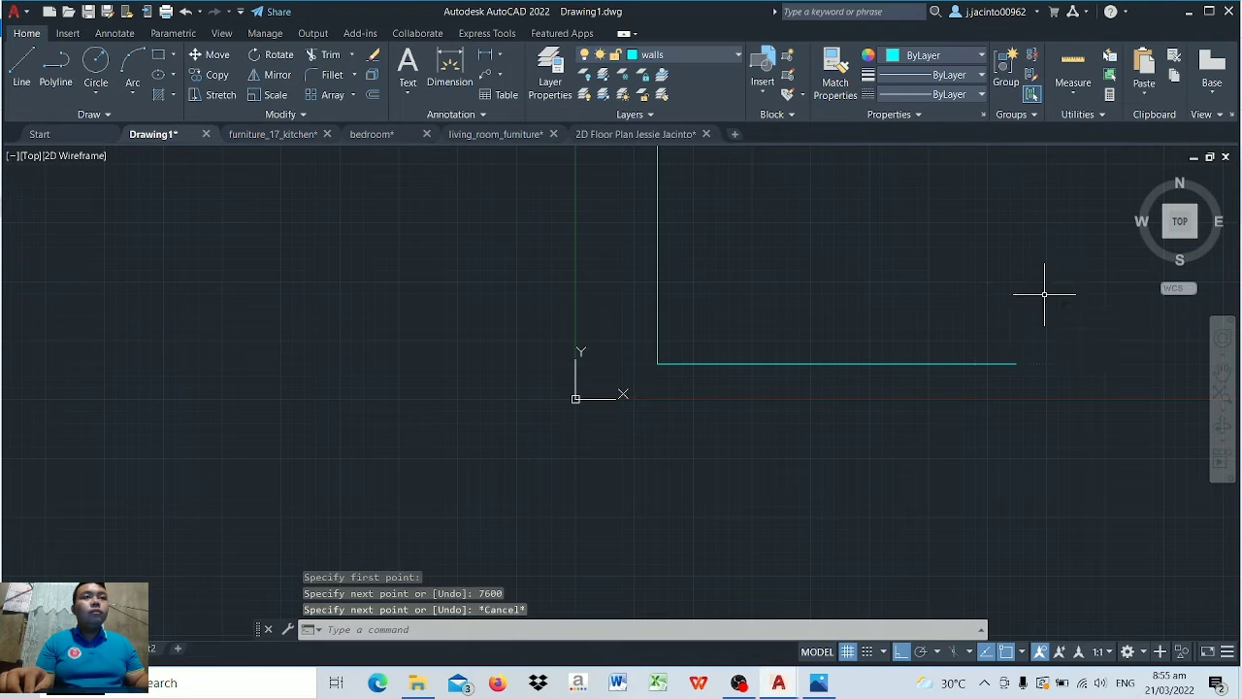
Step: Offset the left vertical wall line 300 to the right, using the Through option
{"action": "mouse_move", "coordinate": [941, 297]}
{"action": "middle_mouse_down"}
{"action": "mouse_move", "coordinate": [802, 352]}
{"action": "mouse_move", "coordinate": [666, 535]}
{"action": "middle_mouse_up"}
{"action": "scroll", "coordinate": [760, 408], "scroll_direction": "down", "scroll_amount": 2}
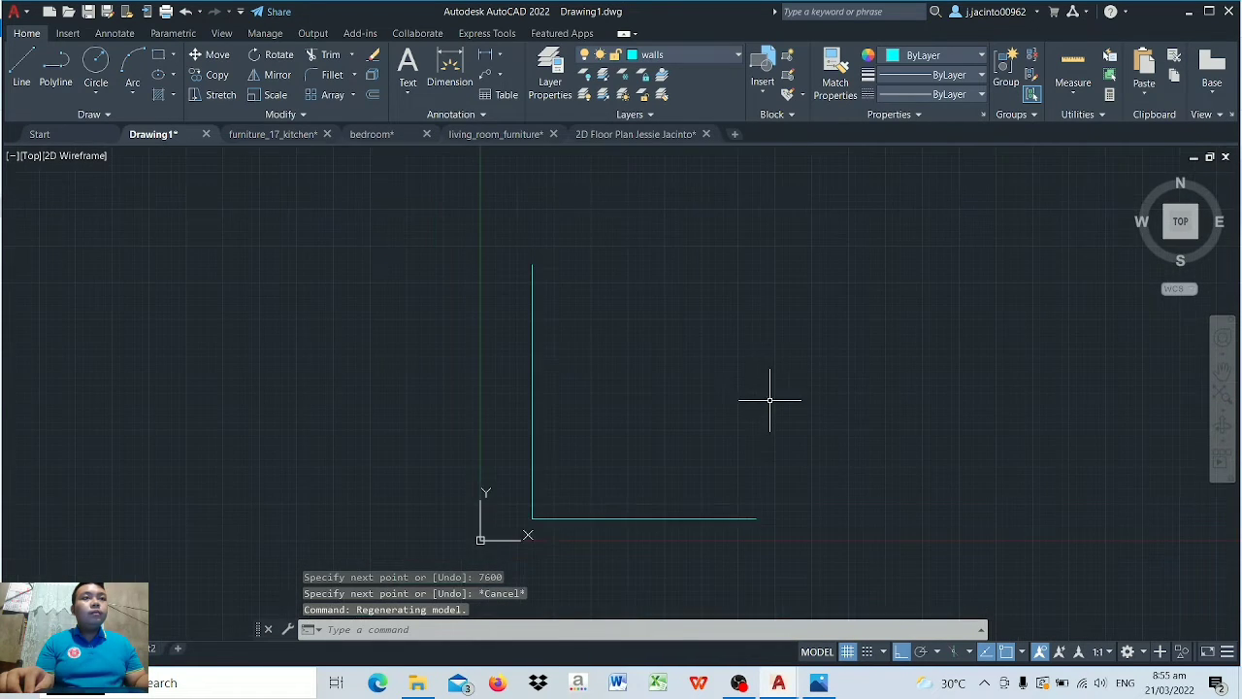
{"action": "scroll", "coordinate": [769, 401], "scroll_direction": "up", "scroll_amount": 2}
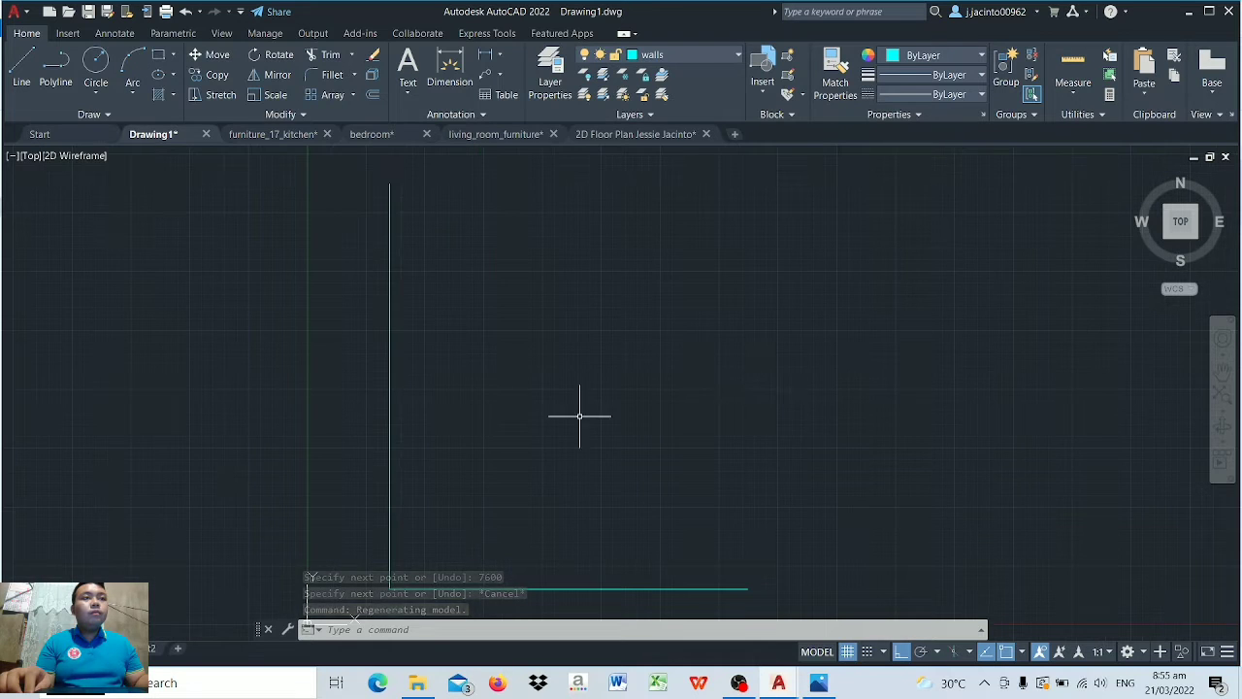
{"action": "scroll", "coordinate": [473, 375], "scroll_direction": "down", "scroll_amount": 2}
{"action": "middle_click_drag", "start_coordinate": [477, 372], "coordinate": [515, 341]}
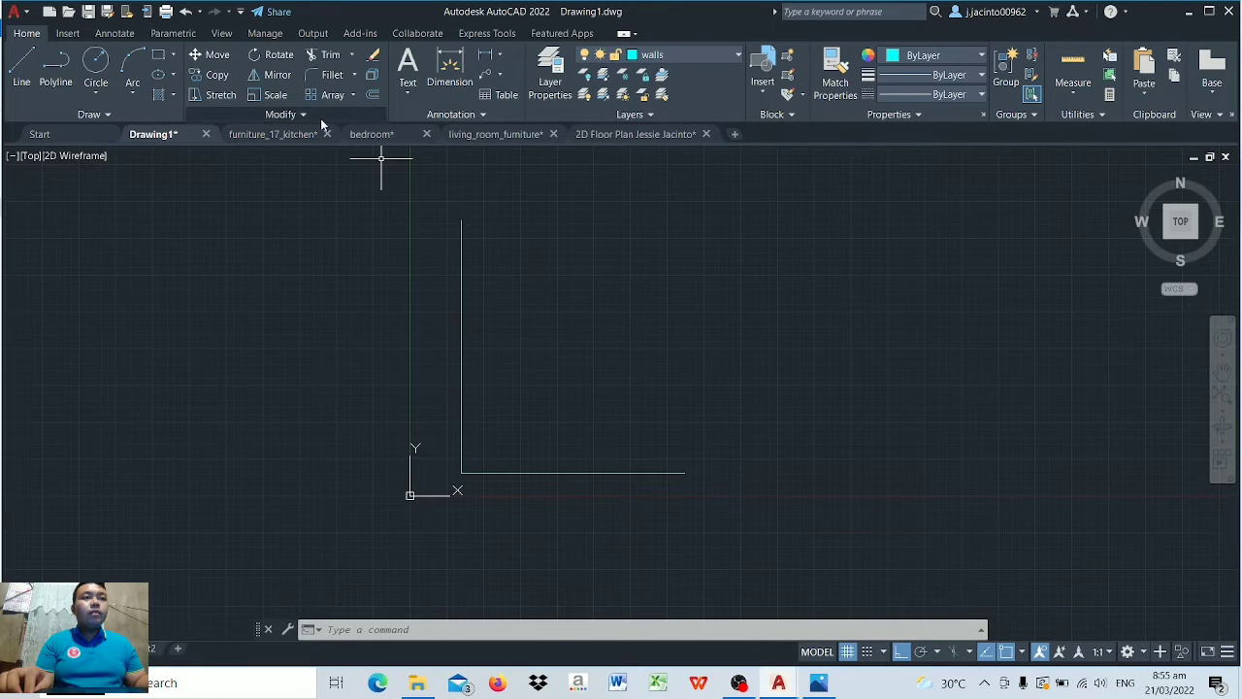
{"action": "left_click", "coordinate": [373, 94]}
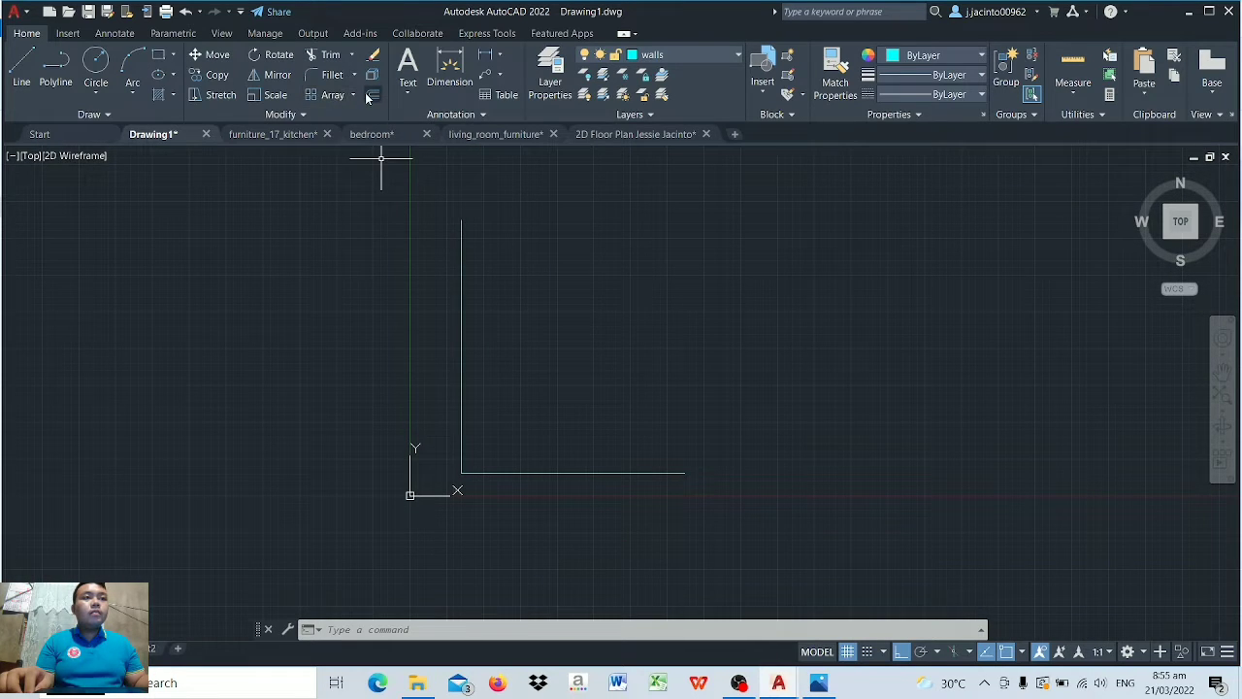
{"action": "left_click", "coordinate": [462, 355]}
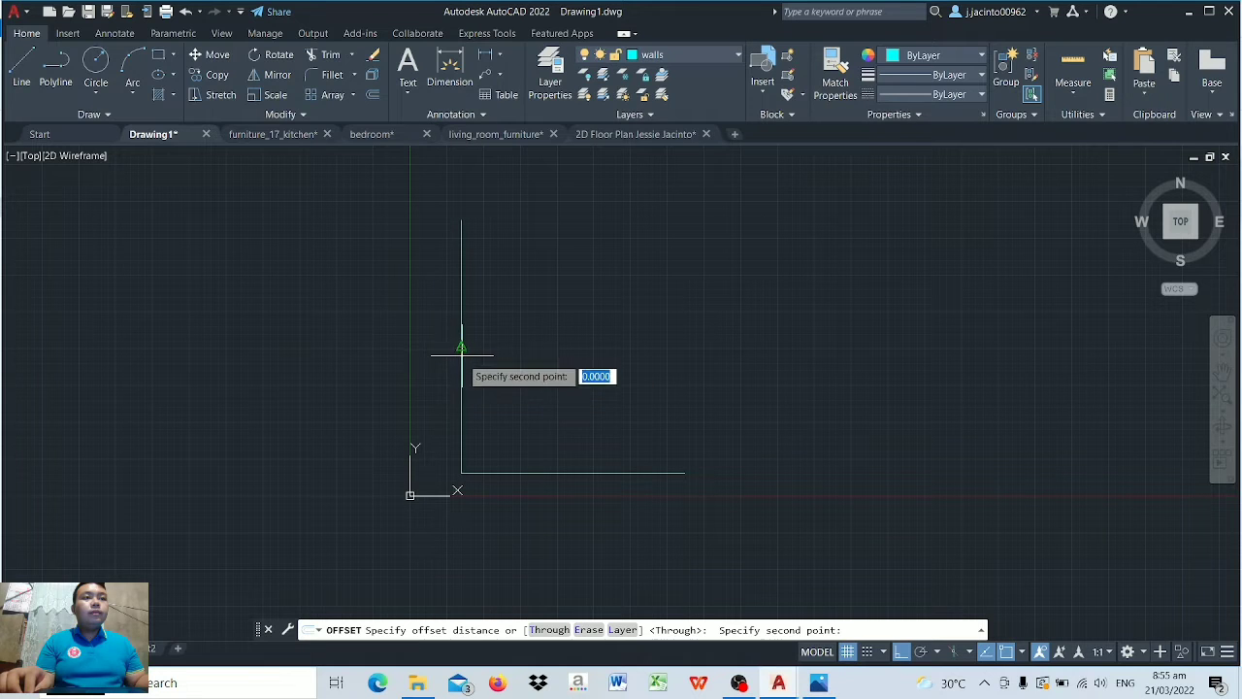
{"action": "left_click", "coordinate": [548, 630]}
{"action": "left_click", "coordinate": [461, 355]}
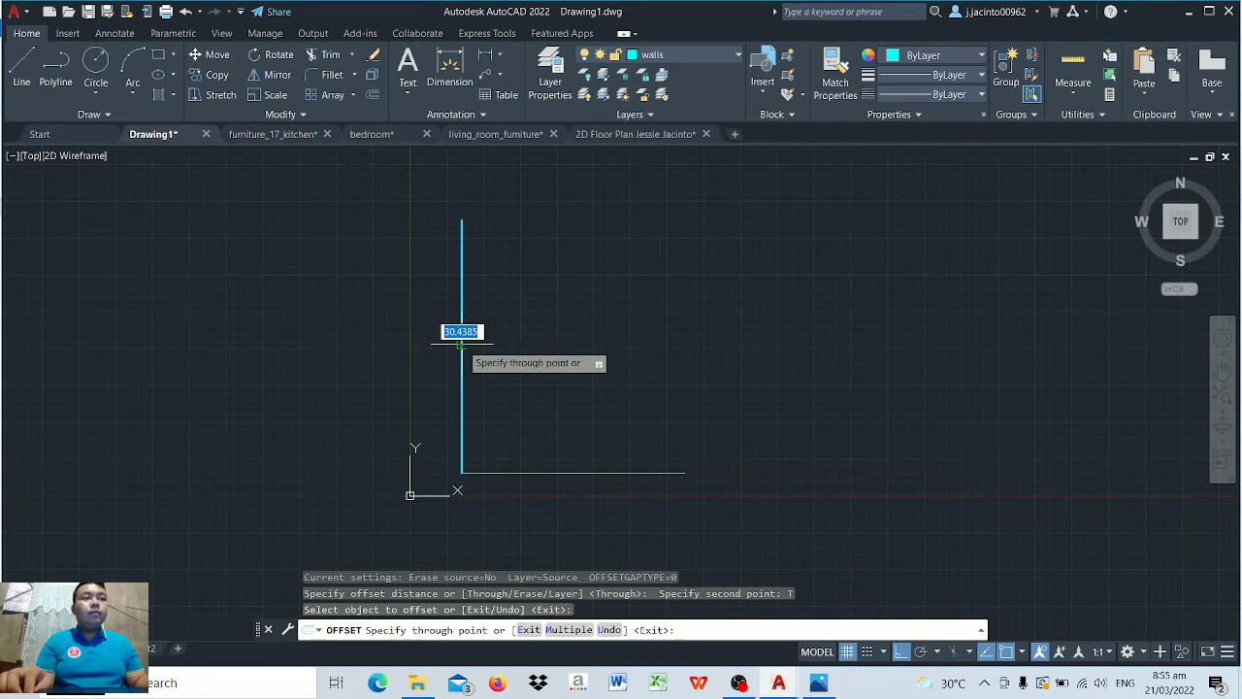
{"action": "type", "text": "300"}
{"action": "key", "text": "Return"}
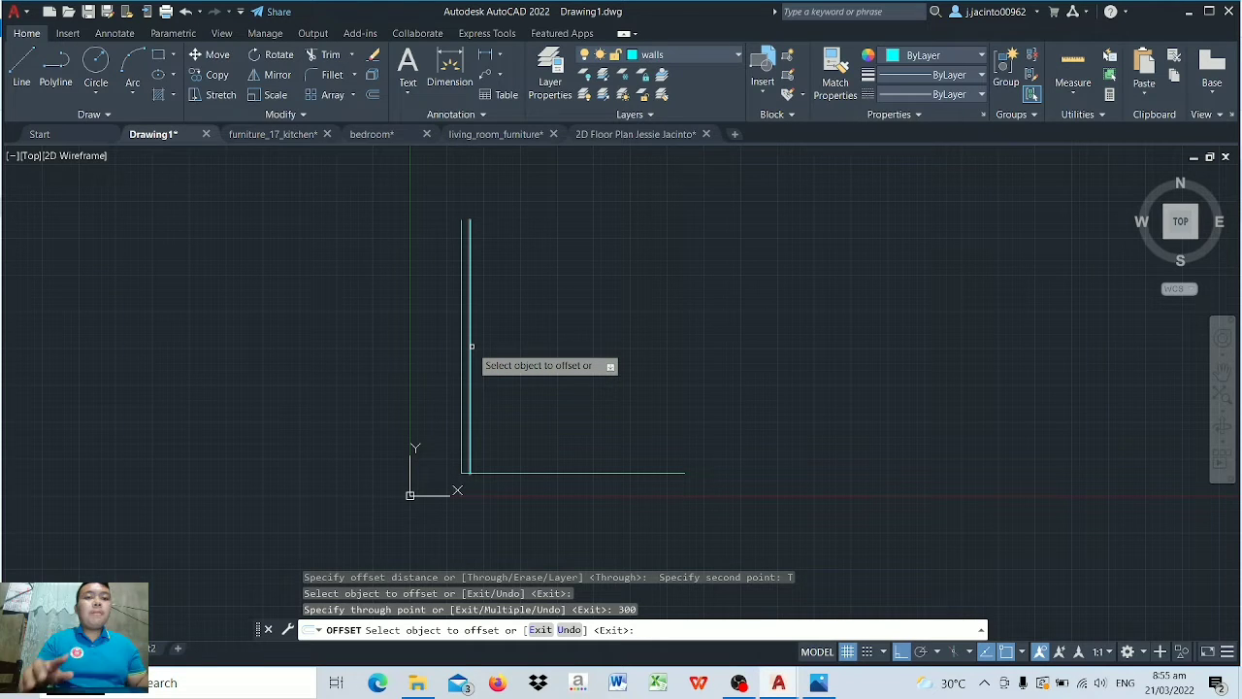
Step: Offset the inner vertical wall line 3000 to the right
{"action": "left_click", "coordinate": [472, 350]}
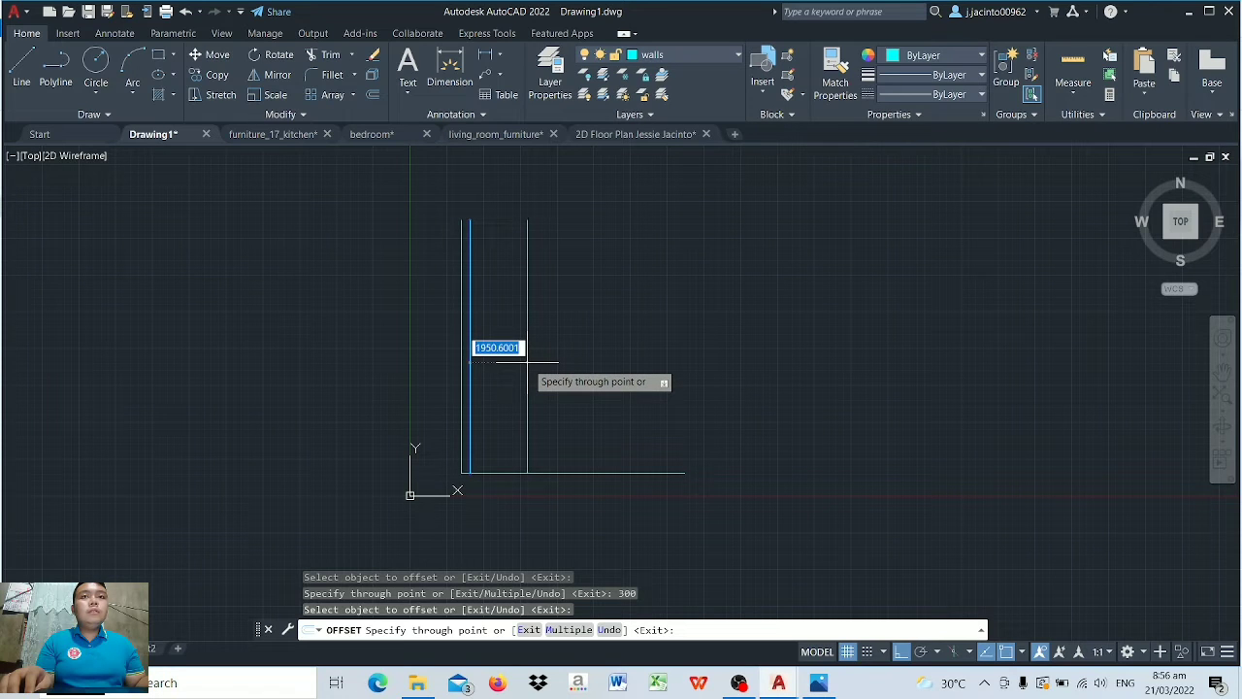
{"action": "type", "text": "3000"}
{"action": "key", "text": "Return"}
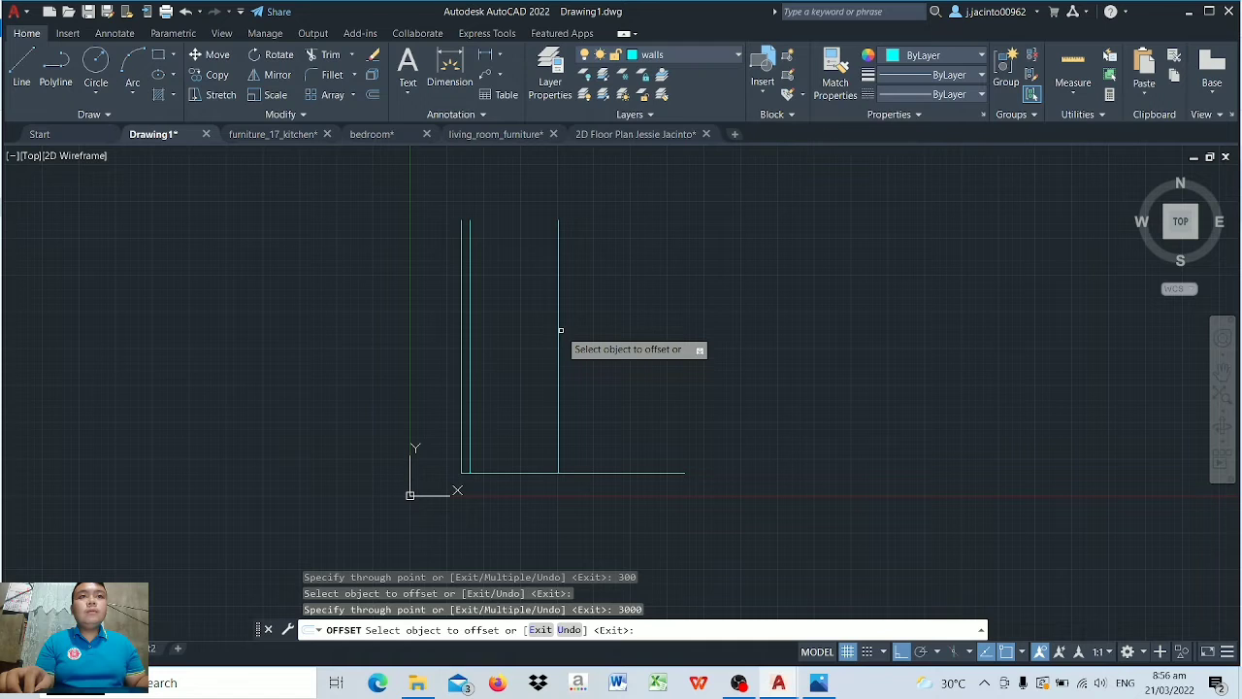
Step: Offset the line 3000 from the left inner wall by 300 to the right to form the vertical partition wall
{"action": "left_click", "coordinate": [562, 330]}
{"action": "left_click", "coordinate": [559, 339]}
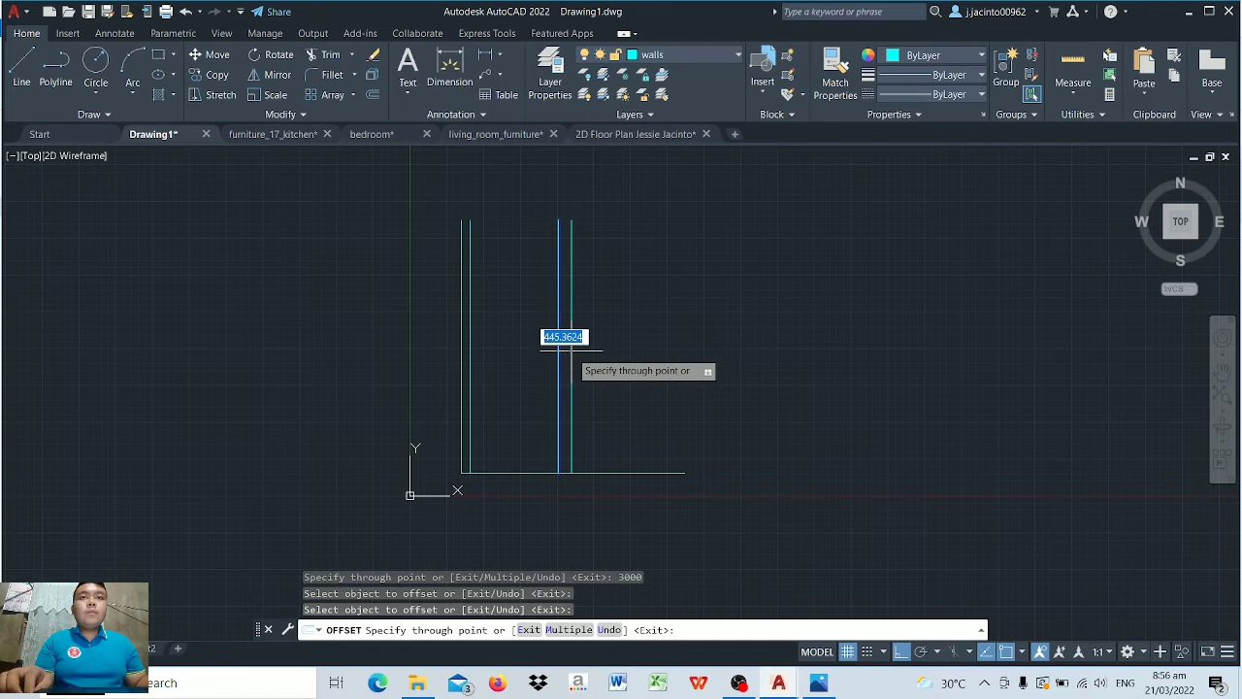
{"action": "key", "text": "Return"}
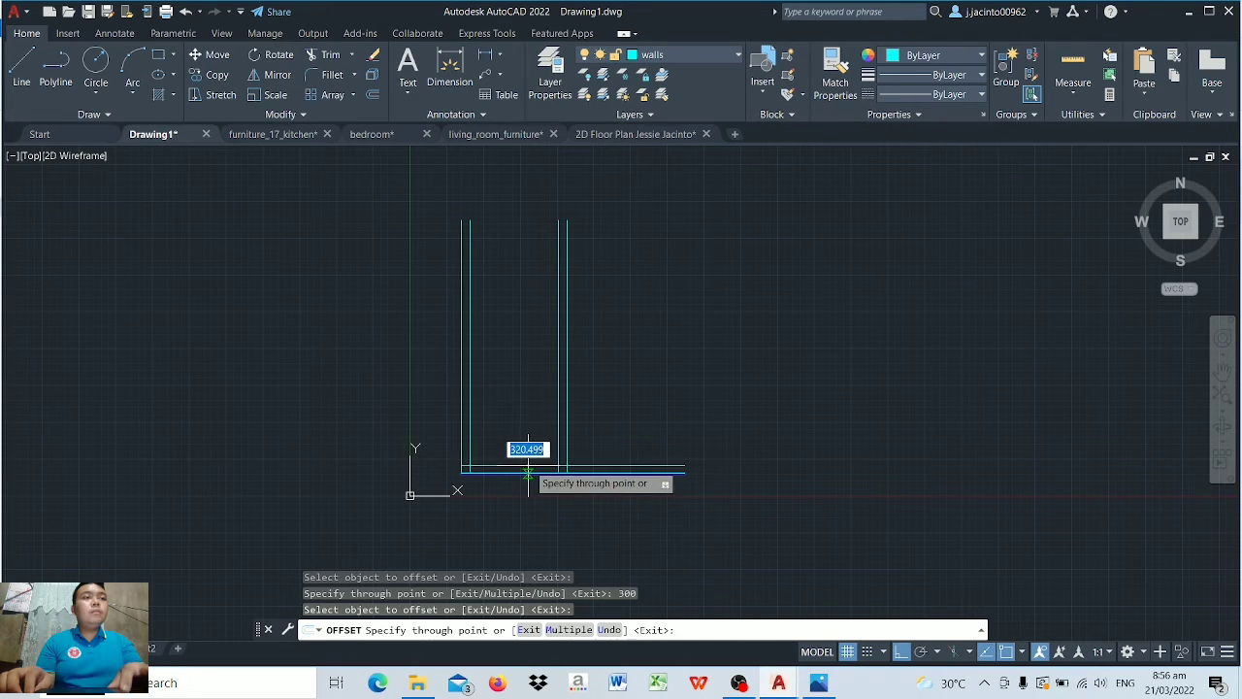
Step: Offset the bottom horizontal wall line 300 upward
{"action": "type", "text": "300"}
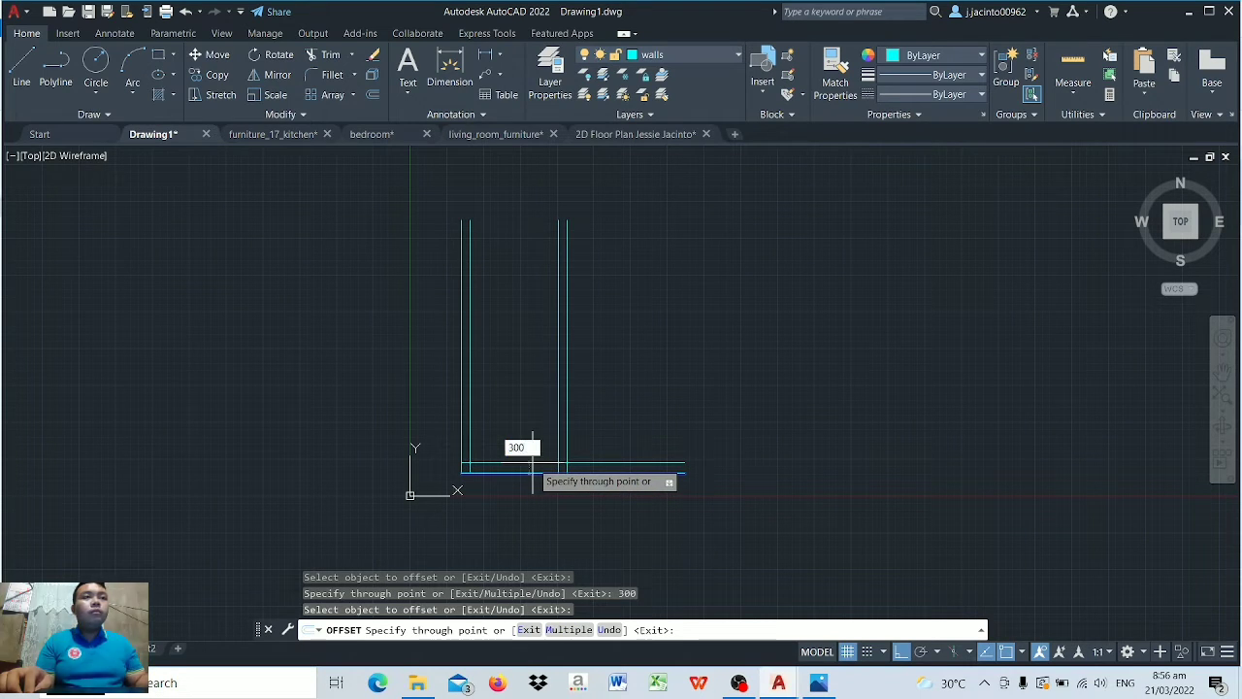
{"action": "key", "text": "Return"}
{"action": "left_click", "coordinate": [532, 460]}
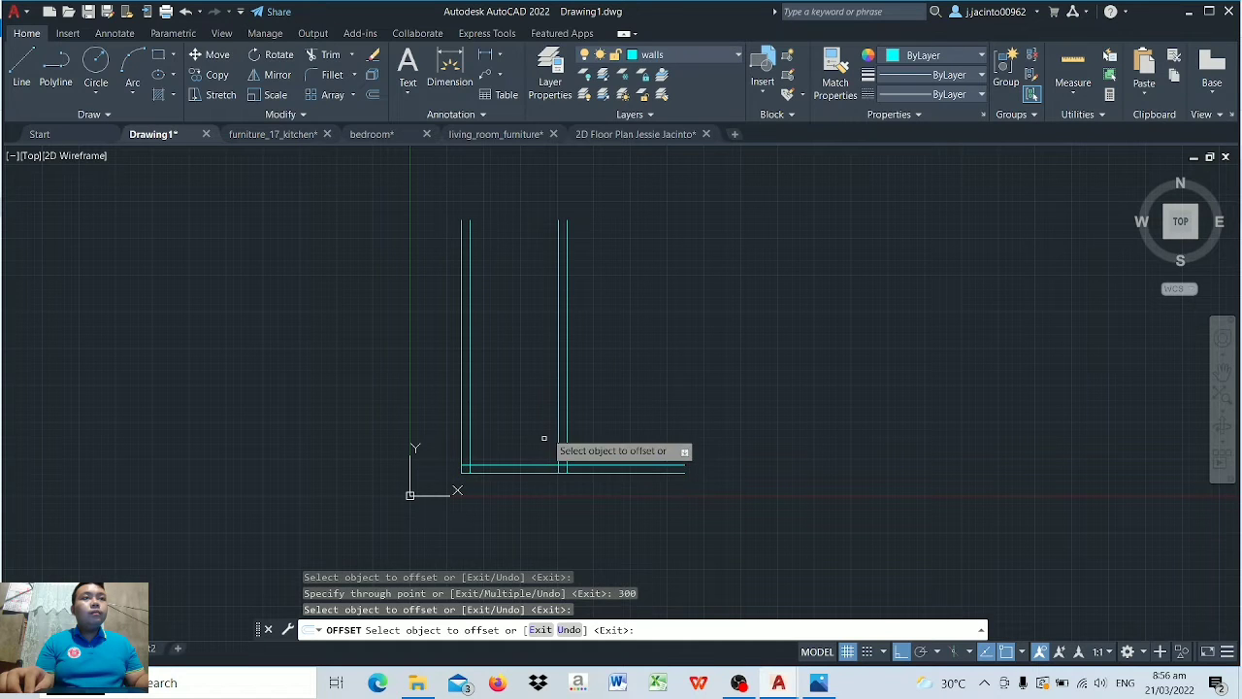
Step: Offset the inner bottom wall line 3700 upward, and offset the resulting line 300 upward to form the horizontal partition wall
{"action": "left_click", "coordinate": [510, 465]}
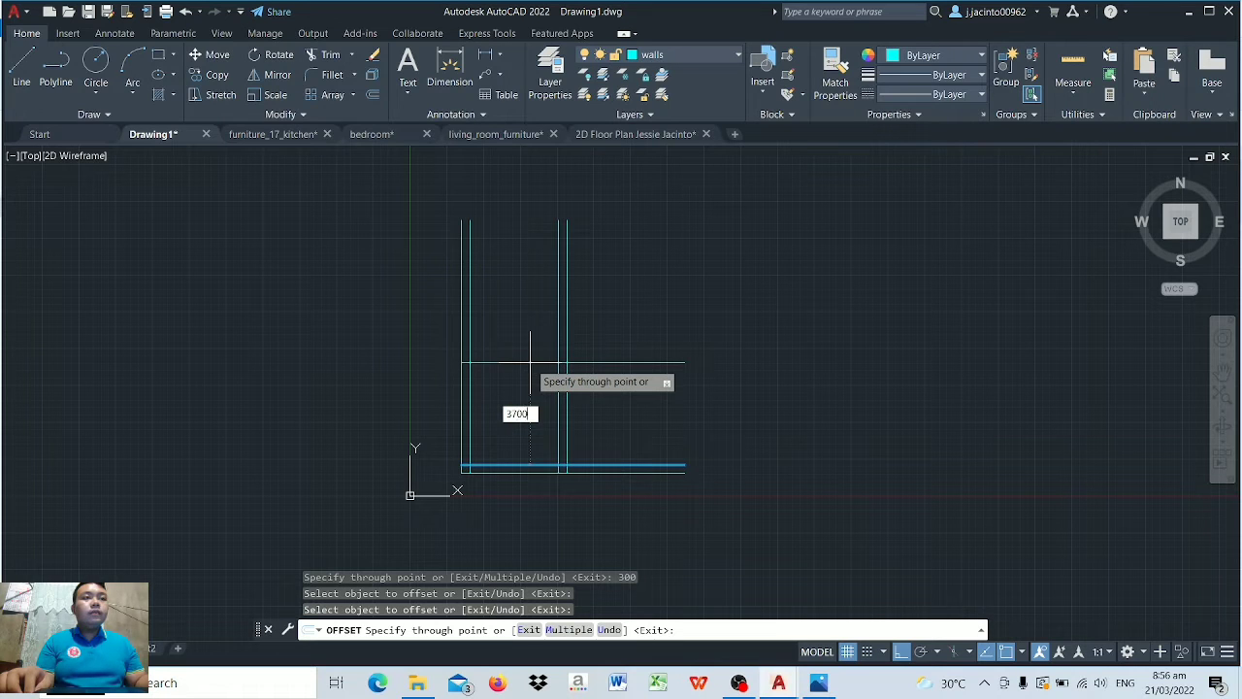
{"action": "key", "text": "Return"}
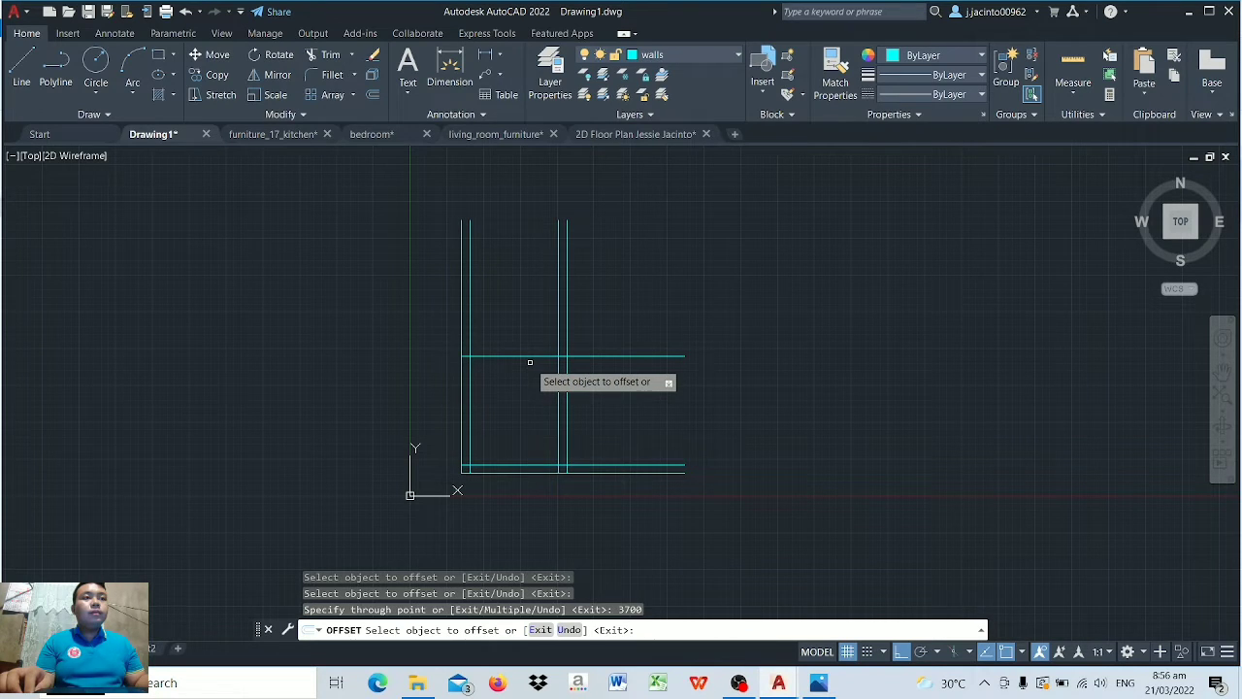
{"action": "left_click", "coordinate": [529, 357]}
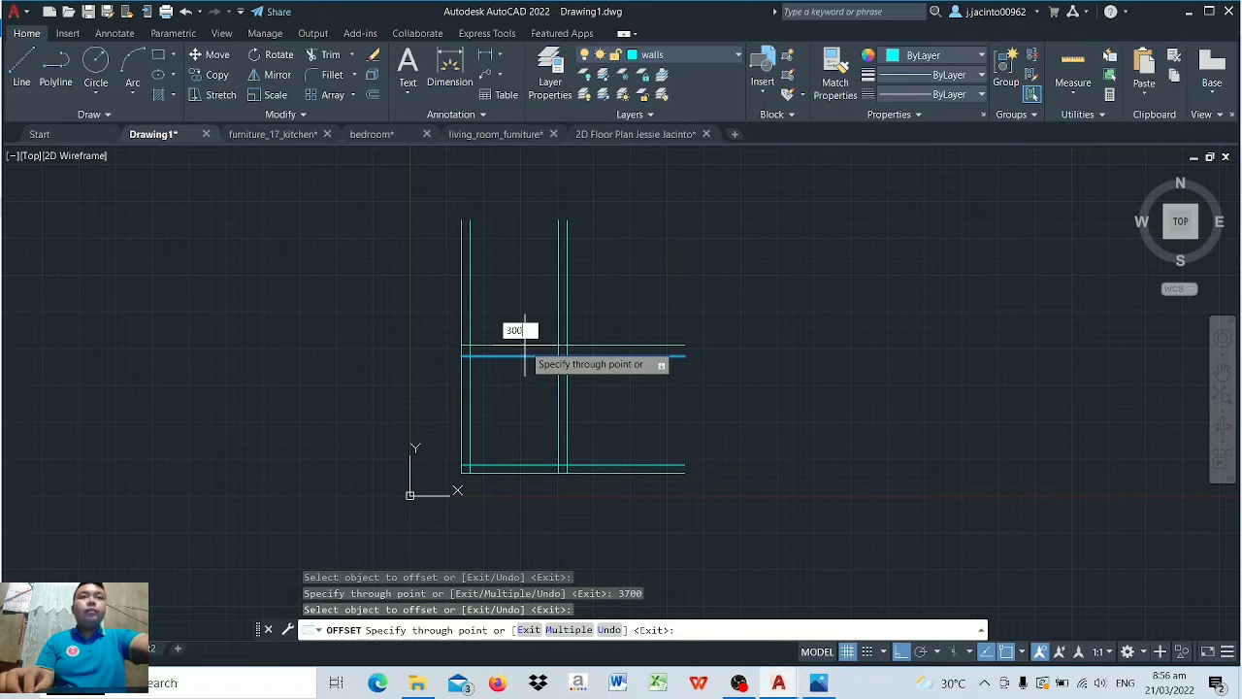
{"action": "type", "text": "300"}
{"action": "key", "text": "Return"}
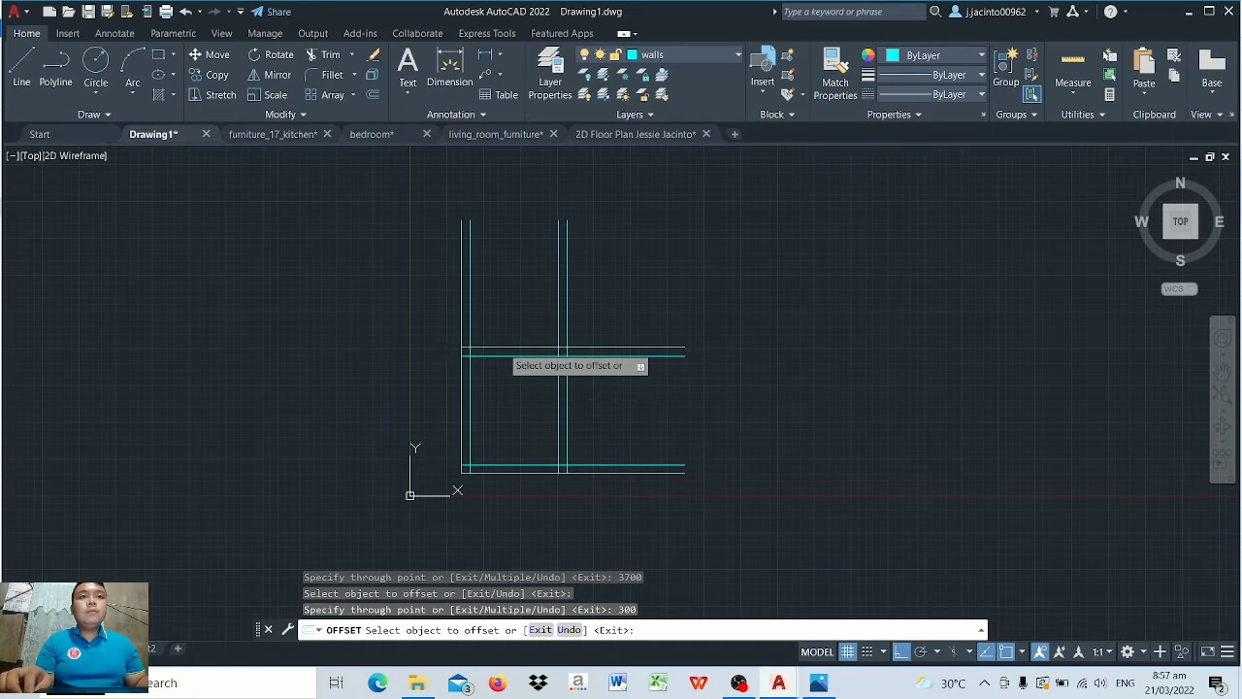
Step: Offset the upper line of the horizontal partition 4000 upward, and offset the resulting line 300 upward to form the top wall
{"action": "left_click", "coordinate": [495, 349]}
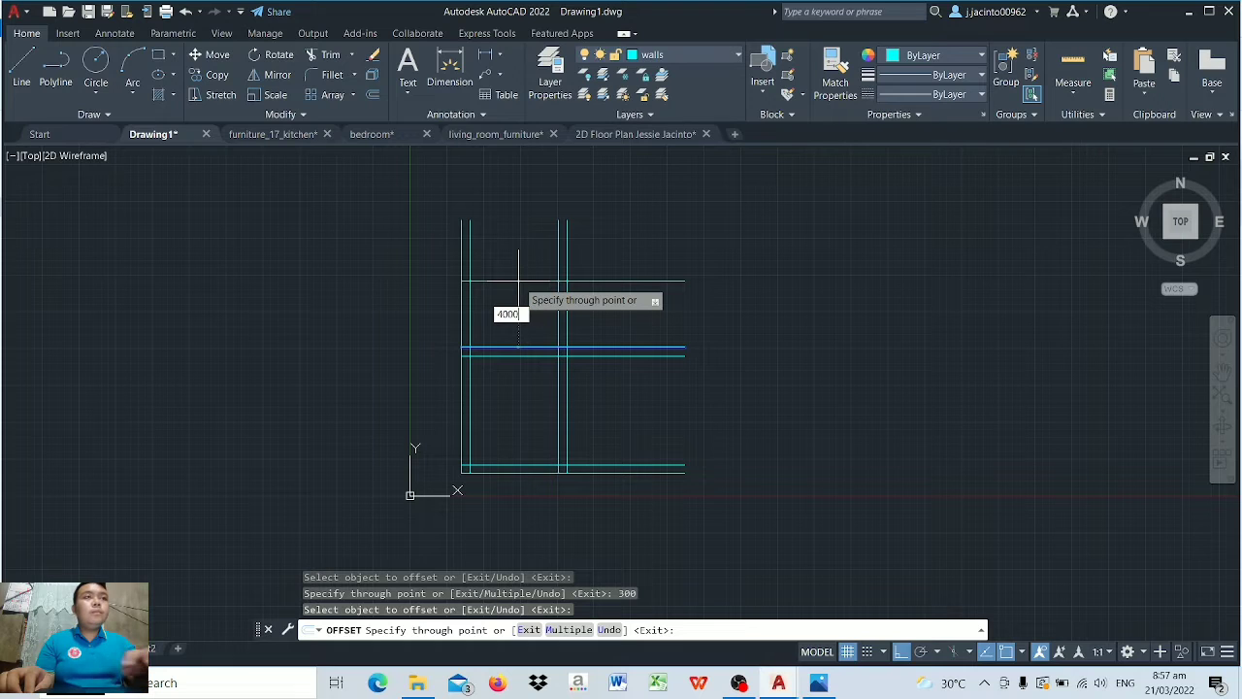
{"action": "key", "text": "Return"}
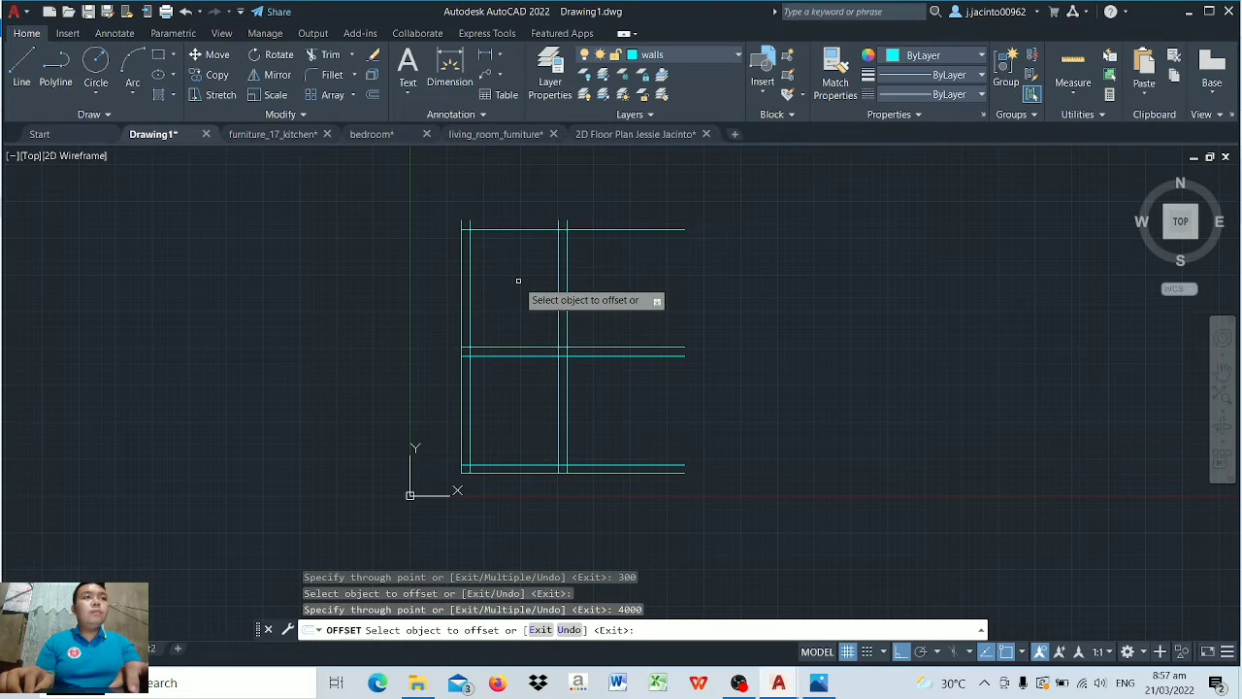
{"action": "left_click", "coordinate": [521, 228]}
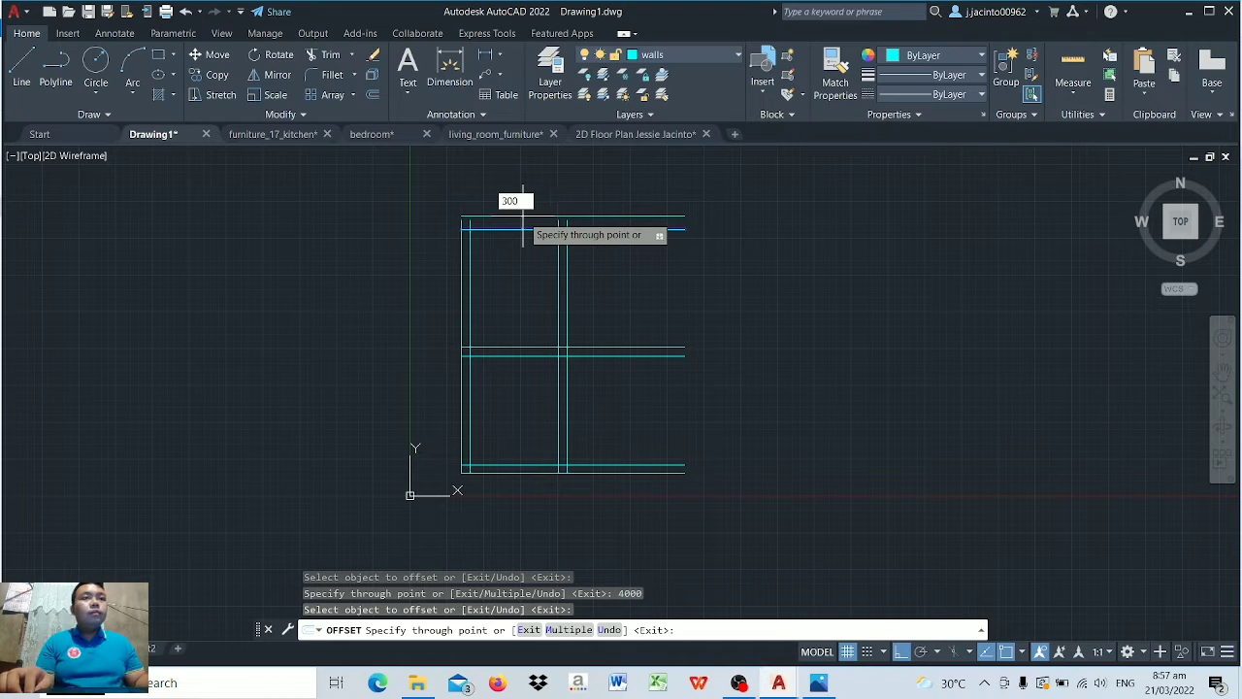
{"action": "key", "text": "Return"}
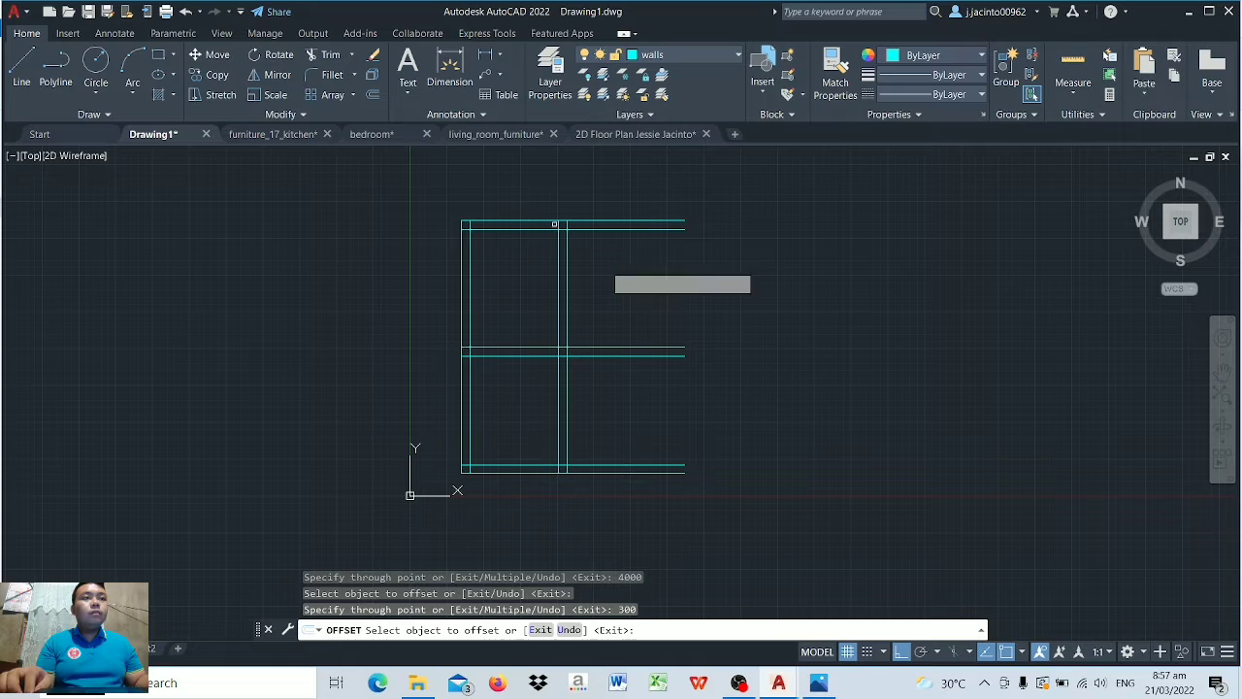
{"action": "middle_click", "coordinate": [668, 309]}
{"action": "middle_click", "coordinate": [667, 309]}
{"action": "key", "text": "Escape"}
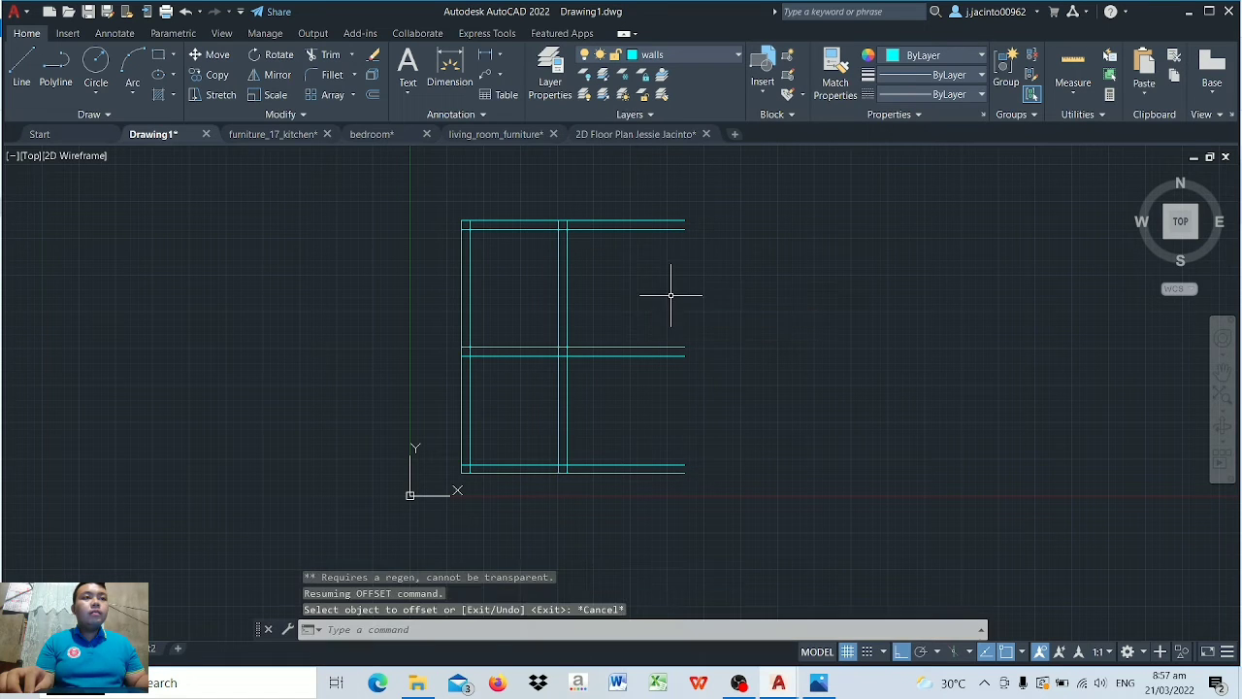
Step: Offset the right line of the vertical partition 3700 to the right, using the Through option
{"action": "scroll", "coordinate": [696, 297], "scroll_direction": "down", "scroll_amount": 2}
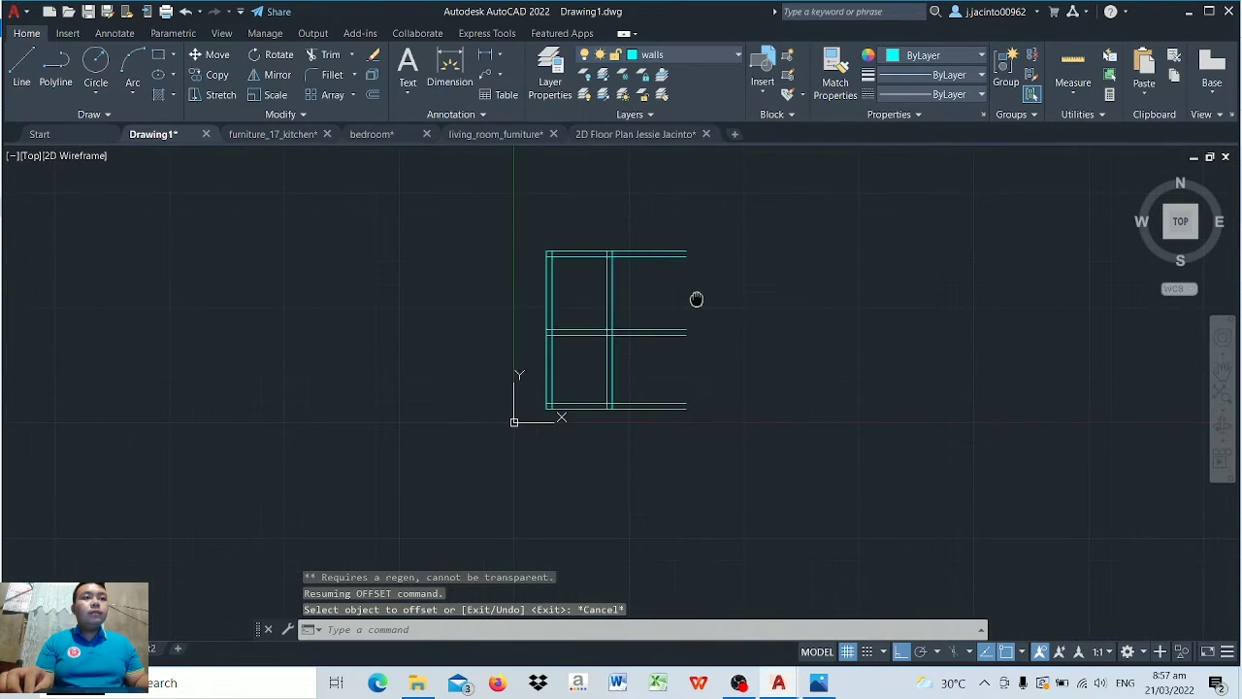
{"action": "middle_click_drag", "start_coordinate": [696, 297], "coordinate": [638, 286]}
{"action": "scroll", "coordinate": [637, 287], "scroll_direction": "up", "scroll_amount": 4}
{"action": "scroll", "coordinate": [635, 292], "scroll_direction": "down", "scroll_amount": 2}
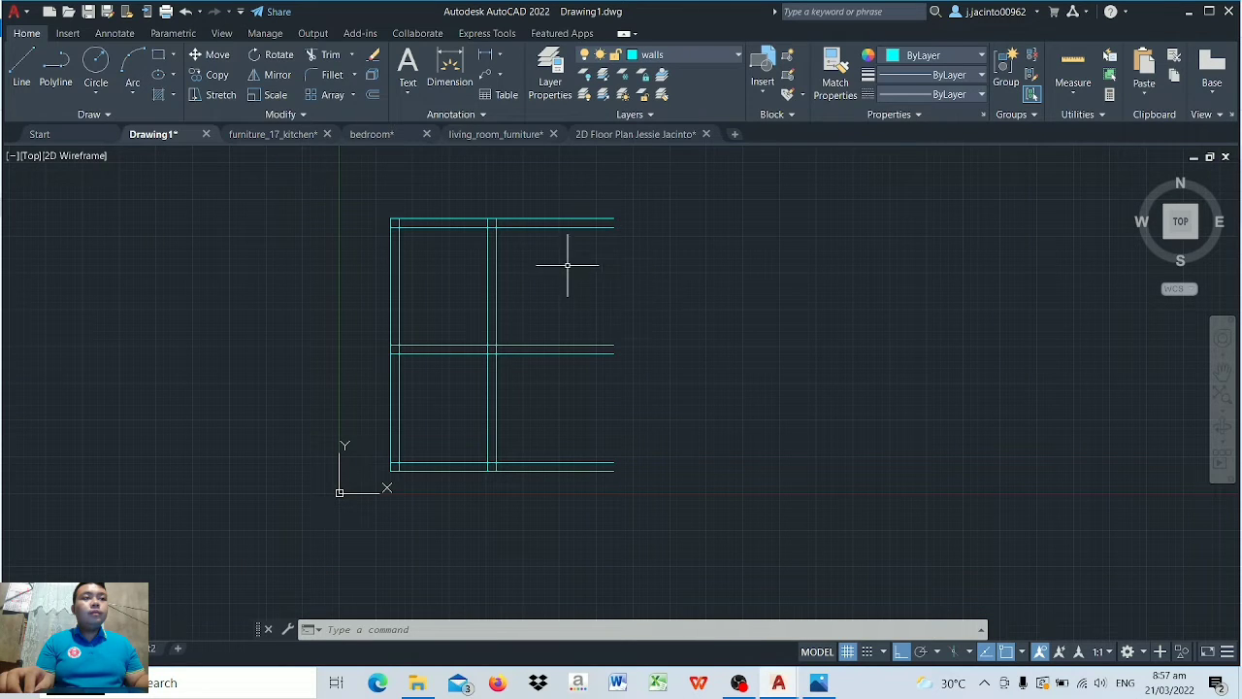
{"action": "type", "text": "o"}
{"action": "key", "text": "Return"}
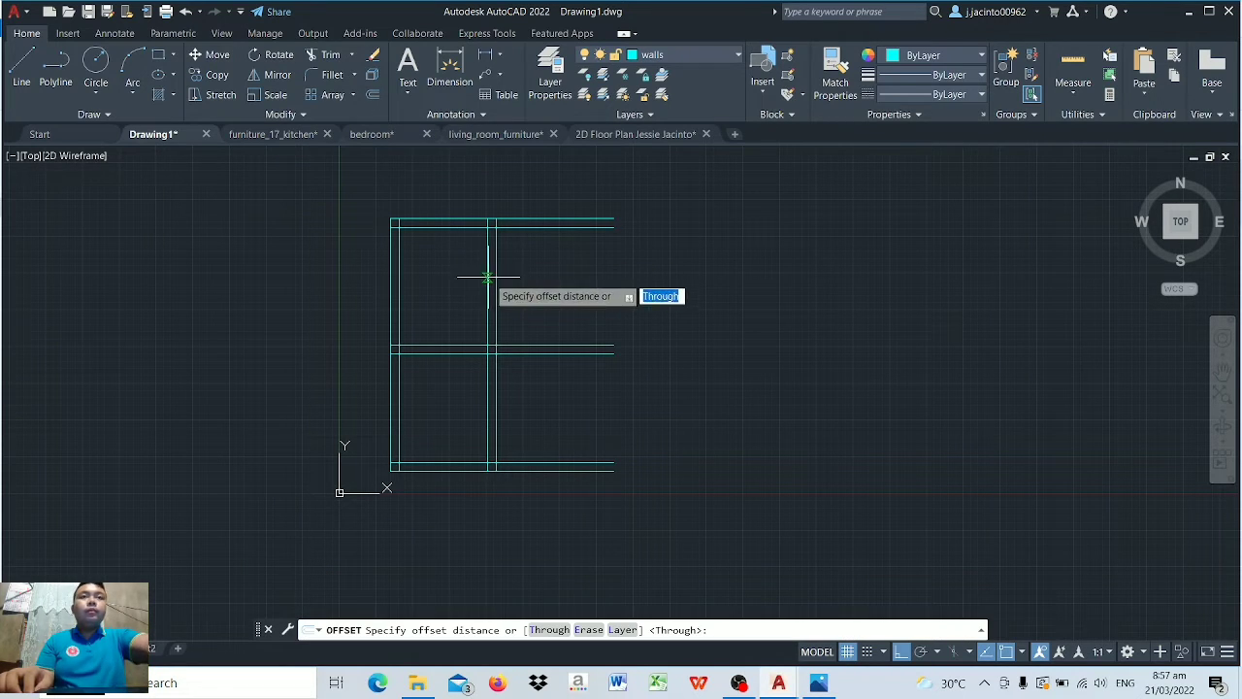
{"action": "type", "text": "t"}
{"action": "key", "text": "Return"}
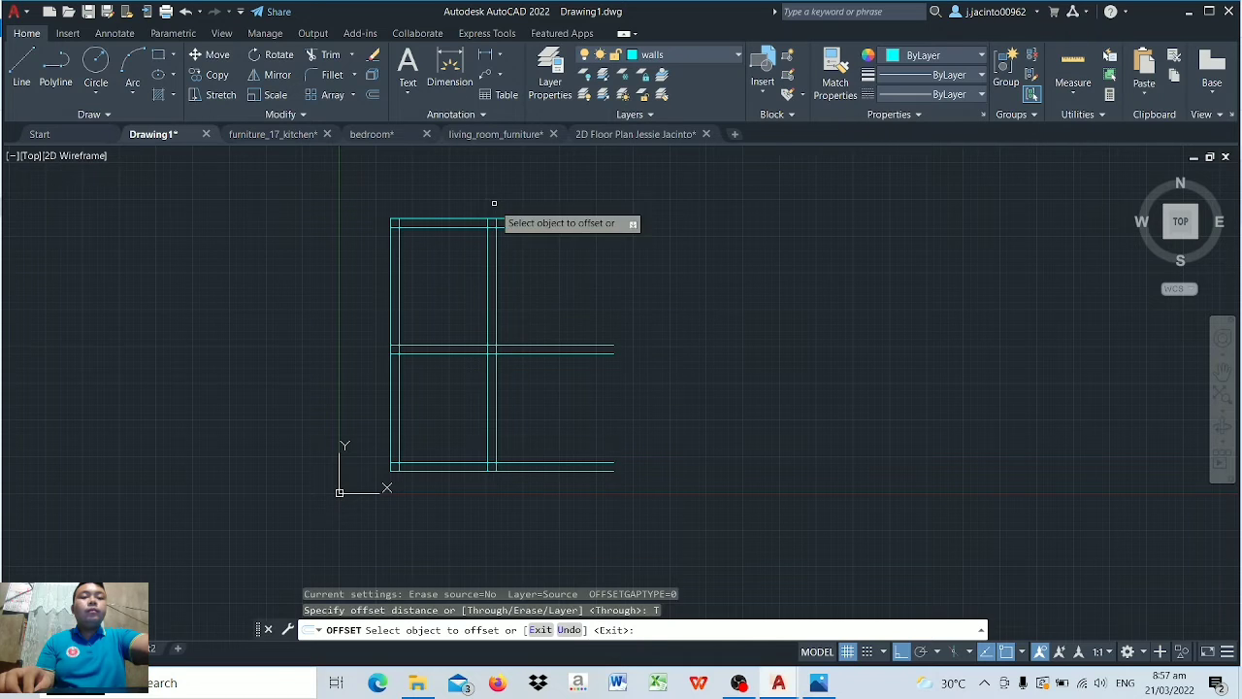
{"action": "left_click", "coordinate": [496, 297]}
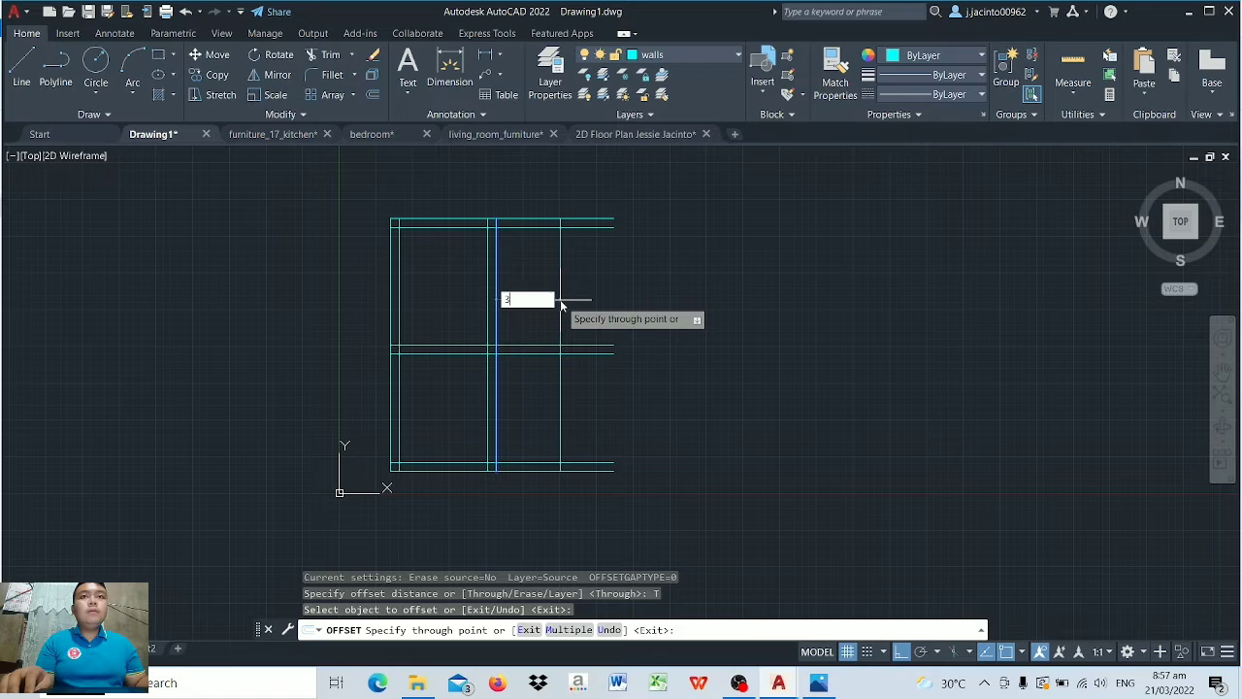
{"action": "key", "text": "Return"}
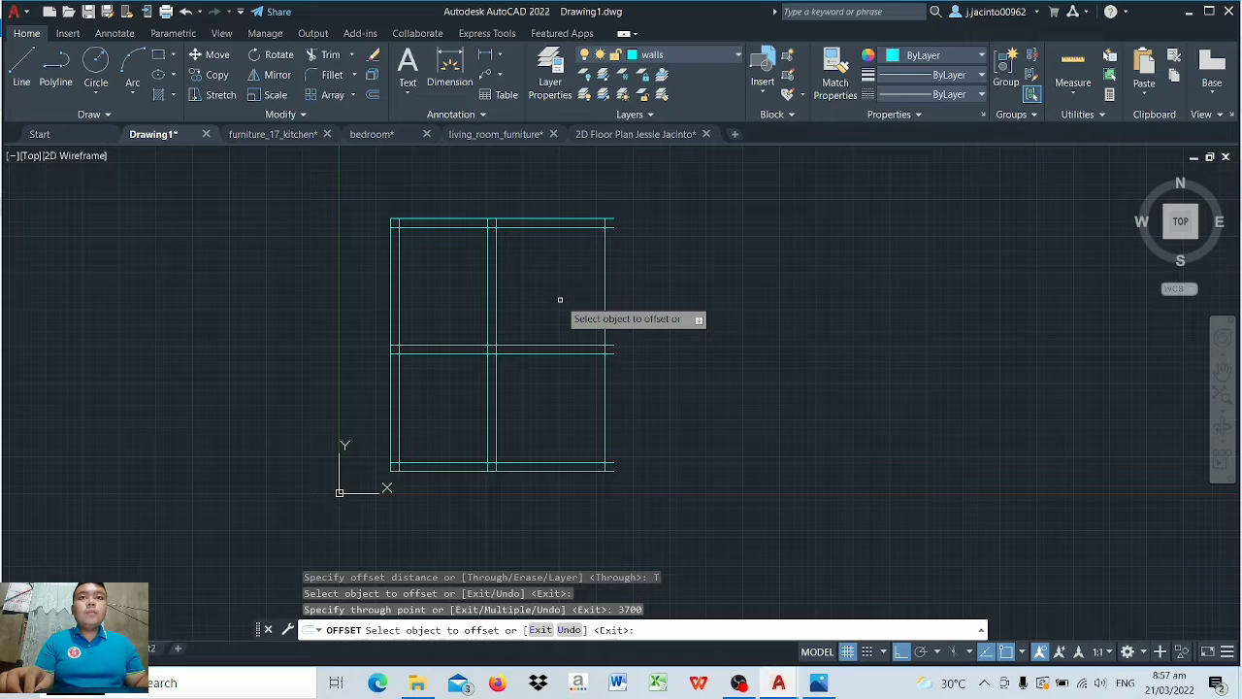
Step: Offset the inner right wall line 300 to the right to complete the right outer wall
{"action": "left_click", "coordinate": [605, 308]}
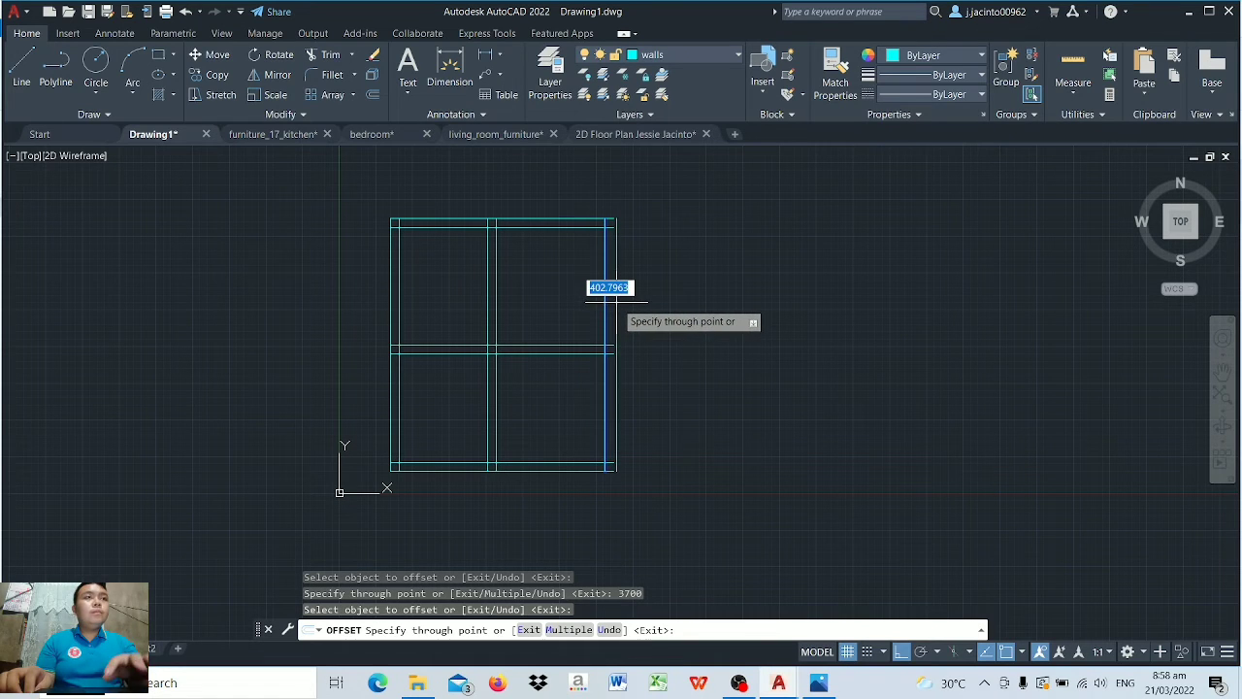
{"action": "type", "text": "300"}
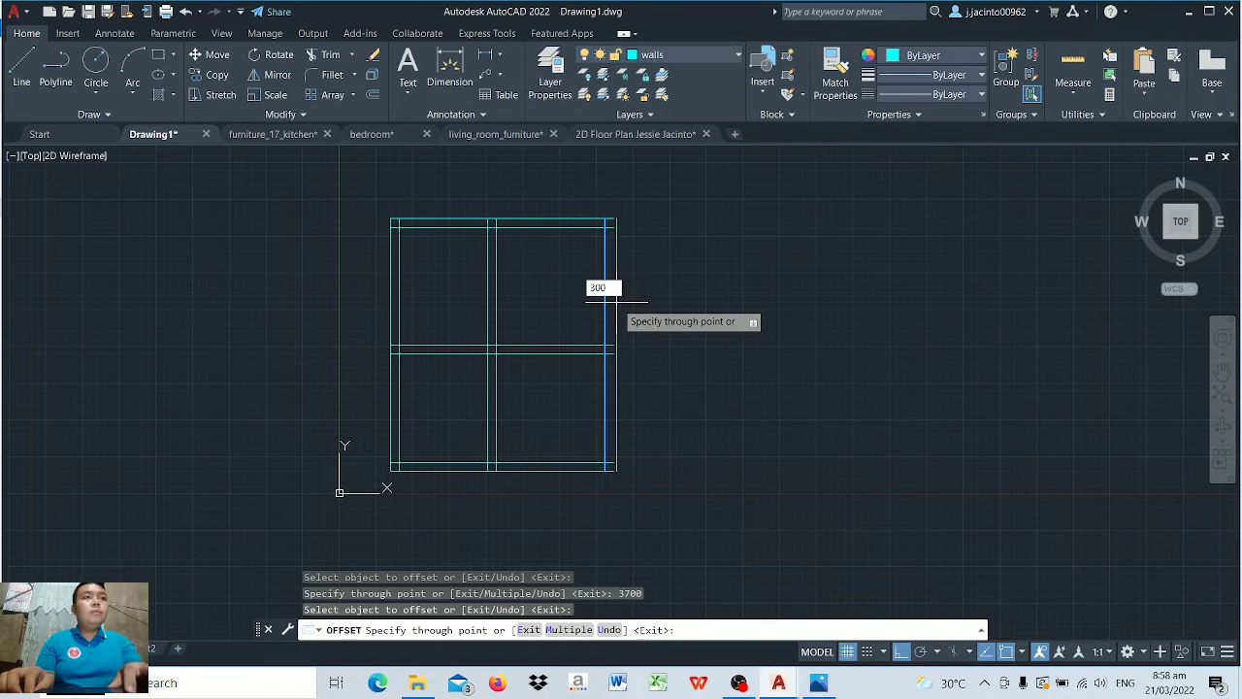
{"action": "key", "text": "Return"}
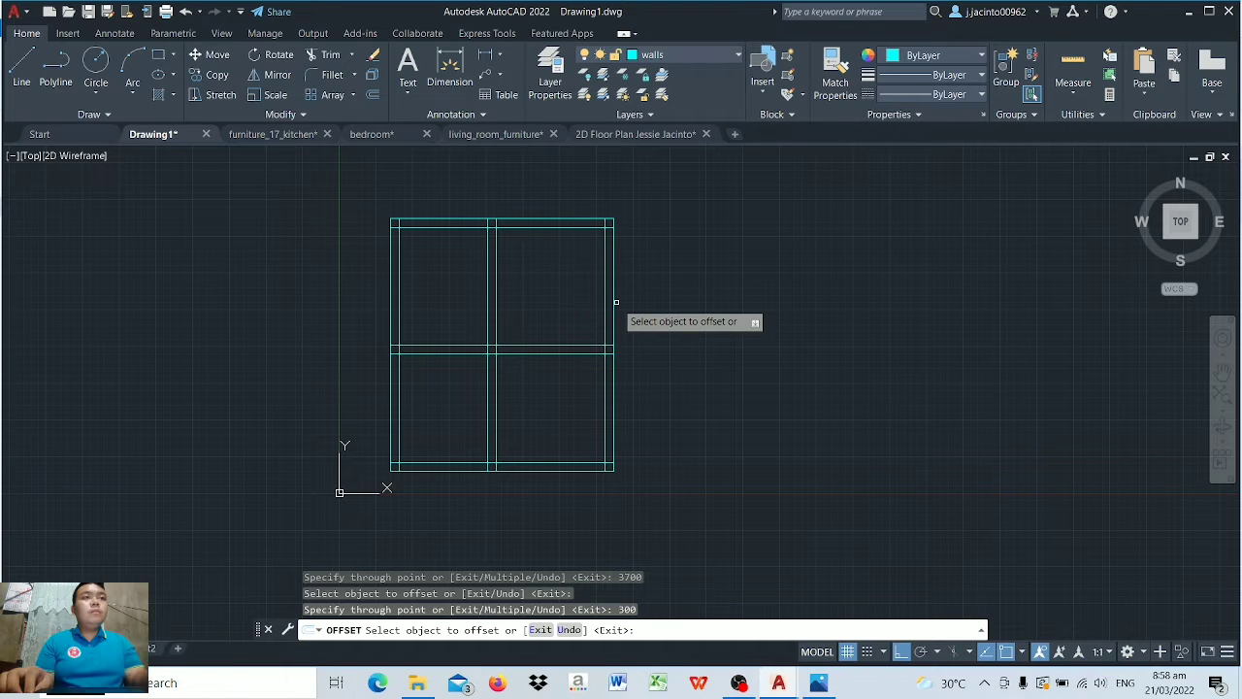
{"action": "scroll", "coordinate": [584, 357], "scroll_direction": "down", "scroll_amount": 2}
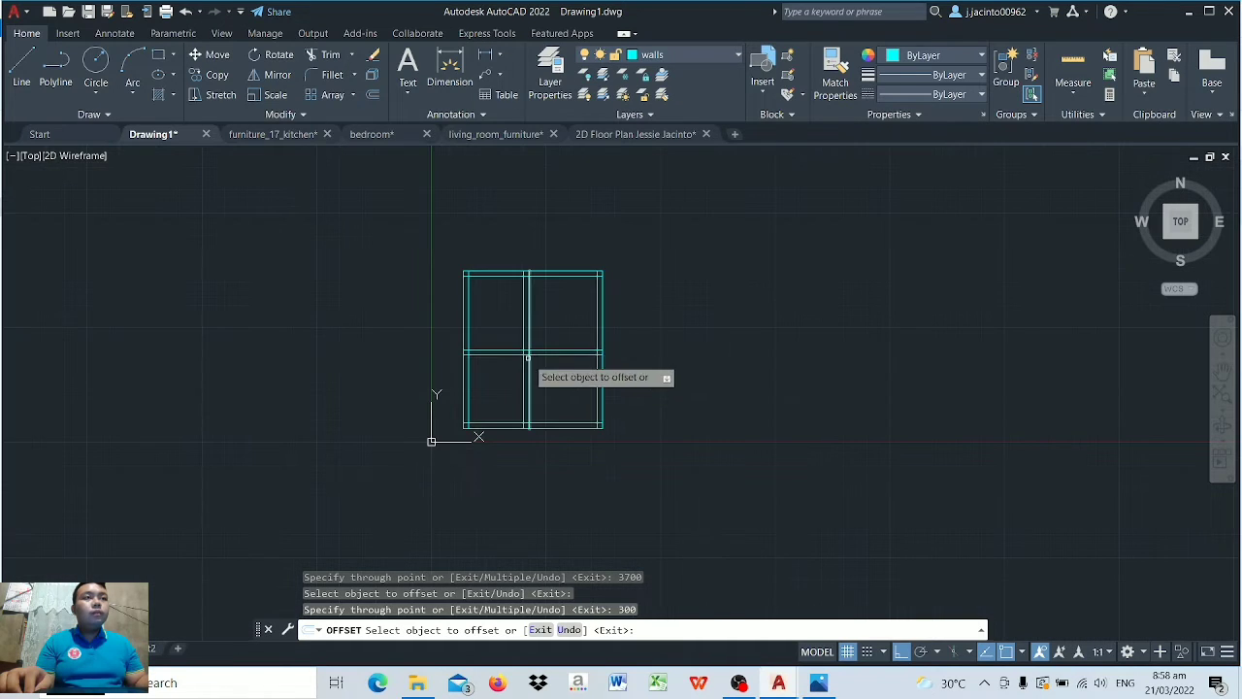
{"action": "scroll", "coordinate": [573, 377], "scroll_direction": "up", "scroll_amount": 2}
{"action": "middle_click", "coordinate": [561, 368]}
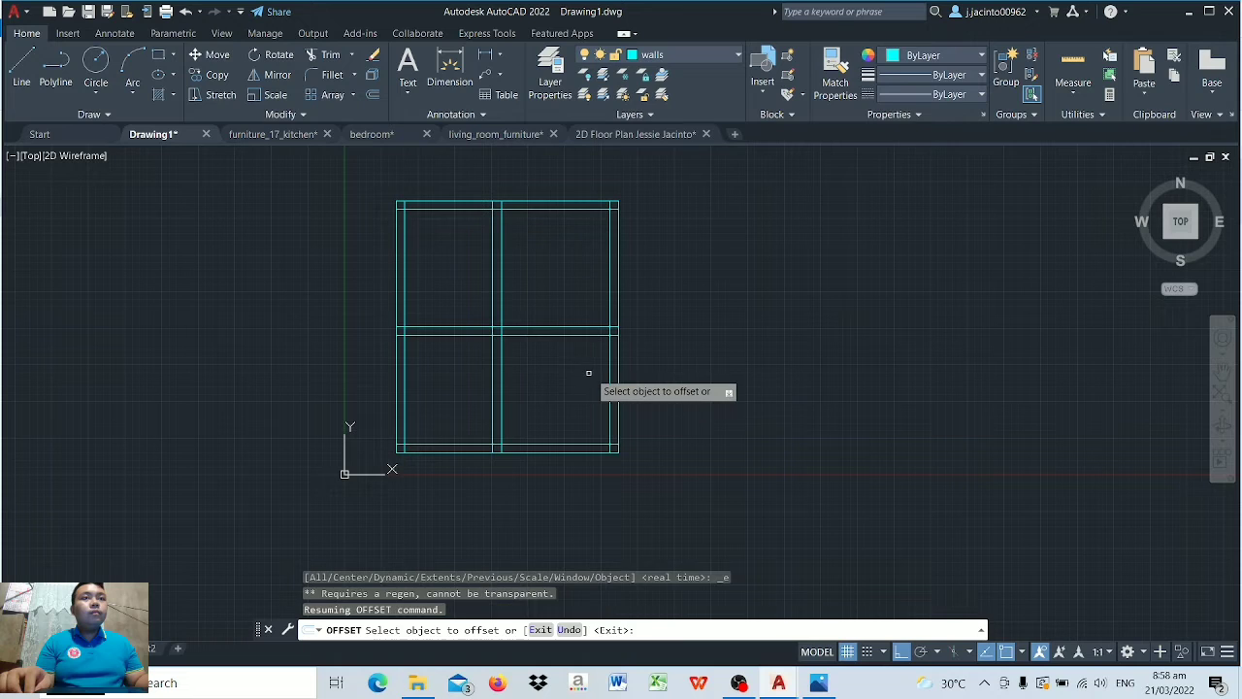
{"action": "key", "text": "Escape"}
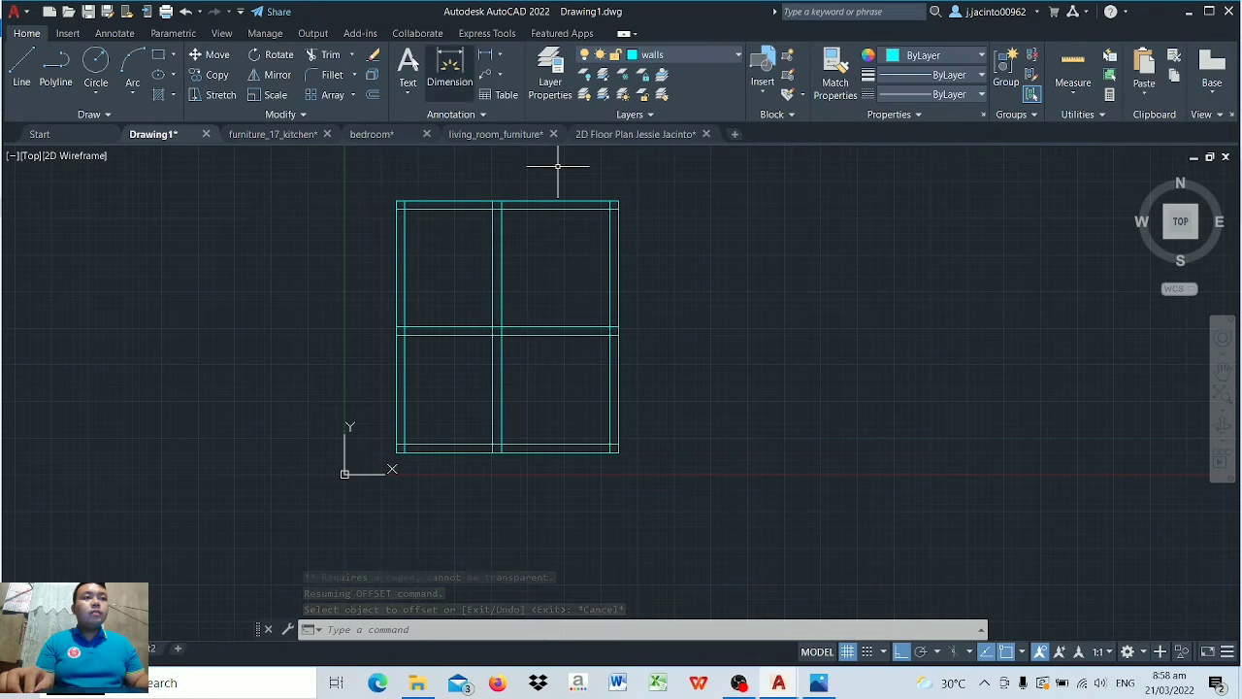
Step: Trim the horizontal line ends that cross between the two lines of the left outer wall
{"action": "type", "text": "tr"}
{"action": "key", "text": "Return"}
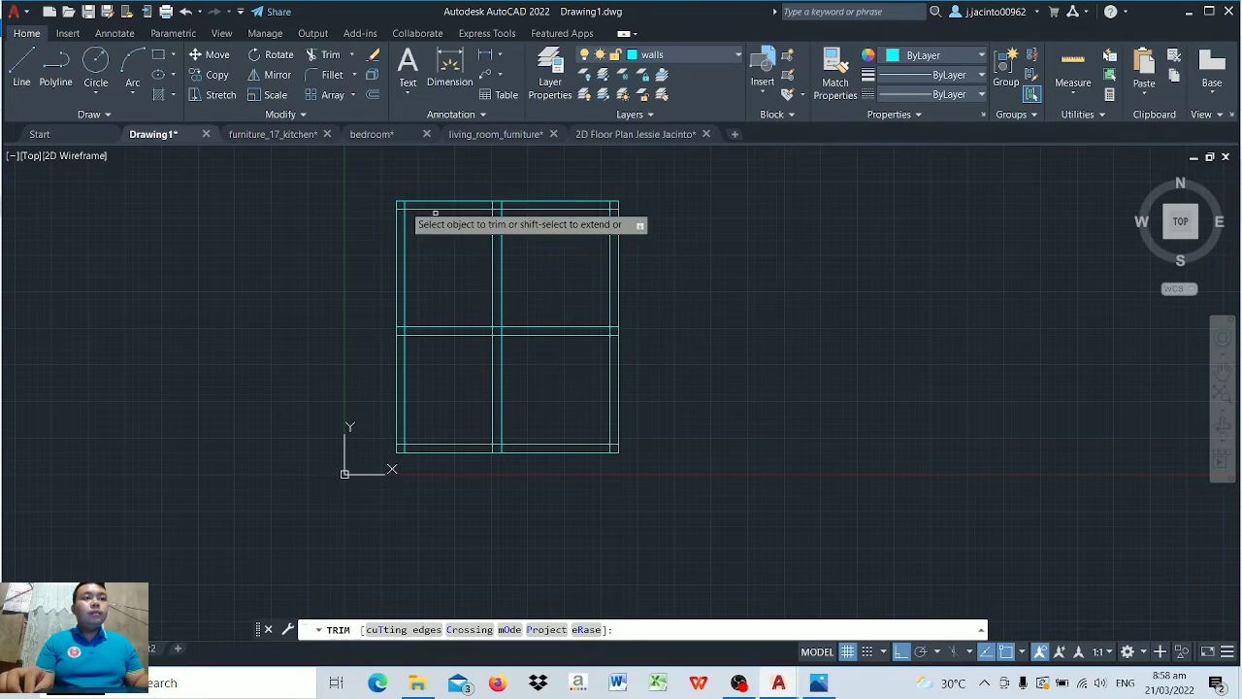
{"action": "scroll", "coordinate": [411, 212], "scroll_direction": "up", "scroll_amount": 2}
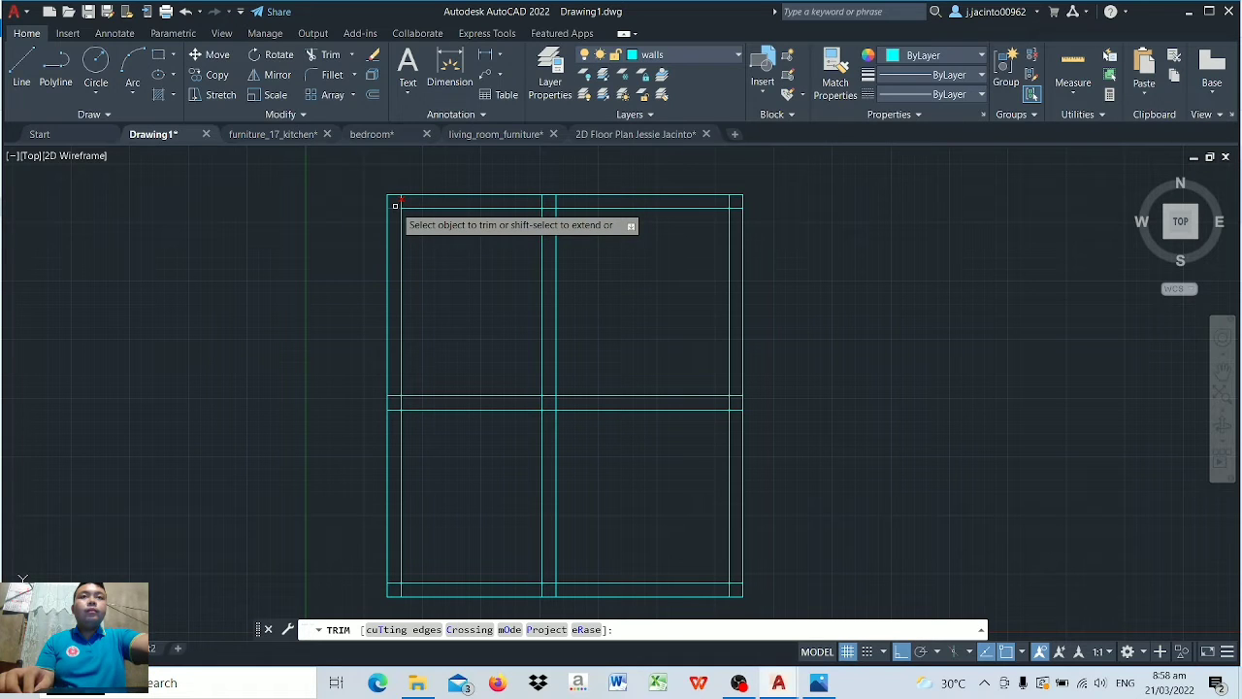
{"action": "left_click", "coordinate": [394, 205]}
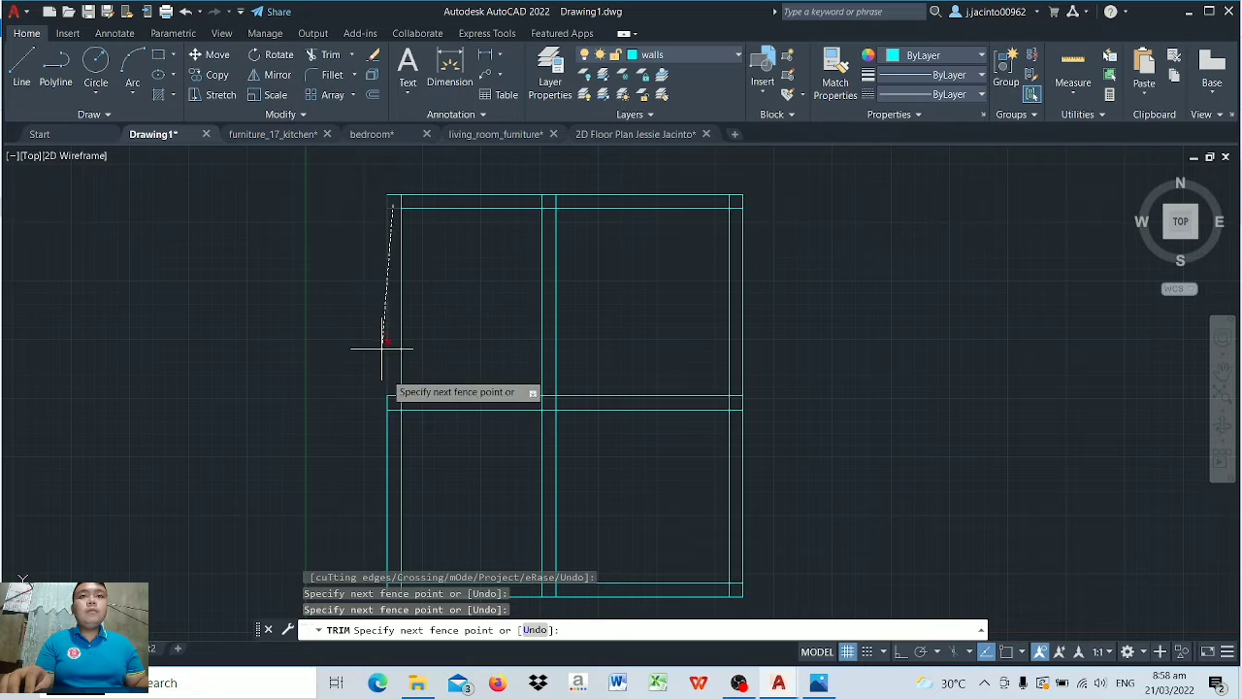
{"action": "key", "text": "Return"}
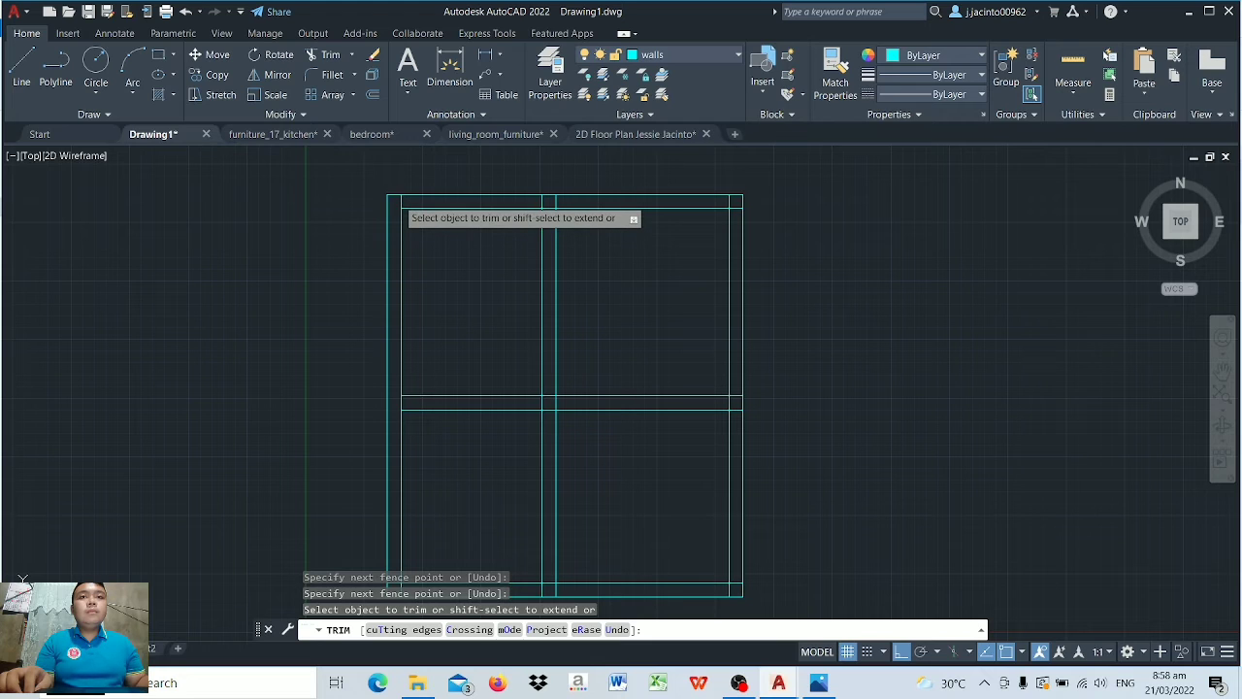
Step: Trim the line ends that cross inside the top and right outer walls
{"action": "left_click", "coordinate": [398, 199]}
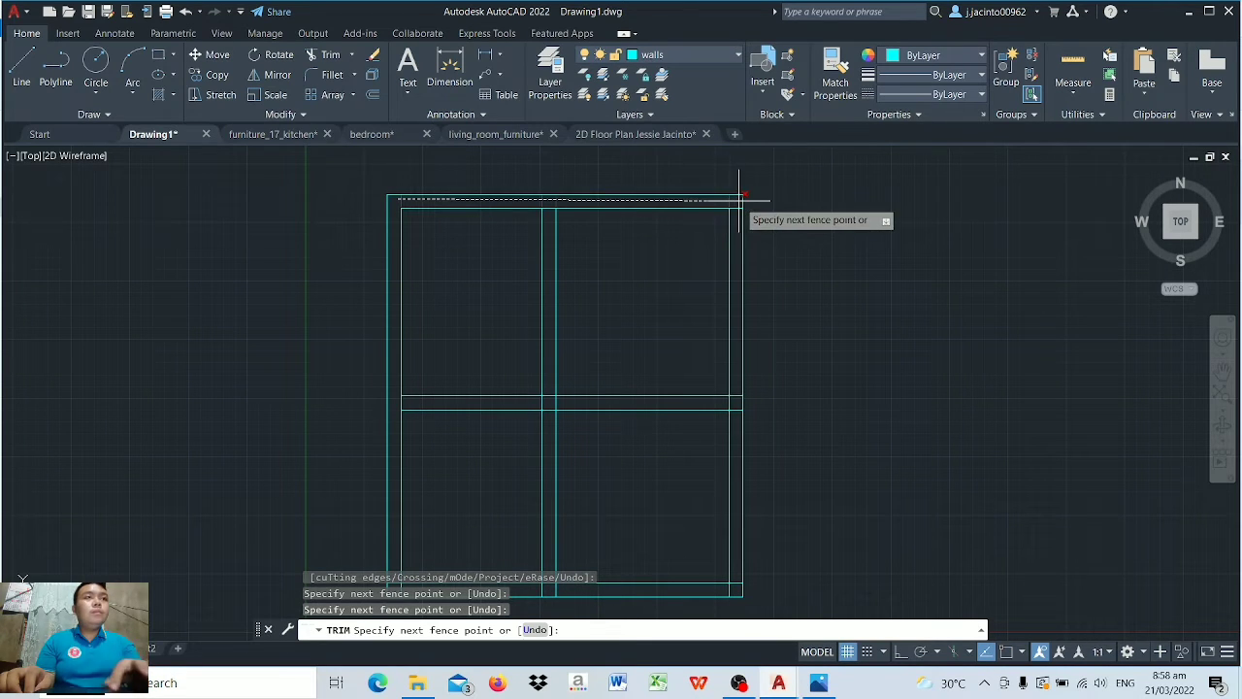
{"action": "key", "text": "Return"}
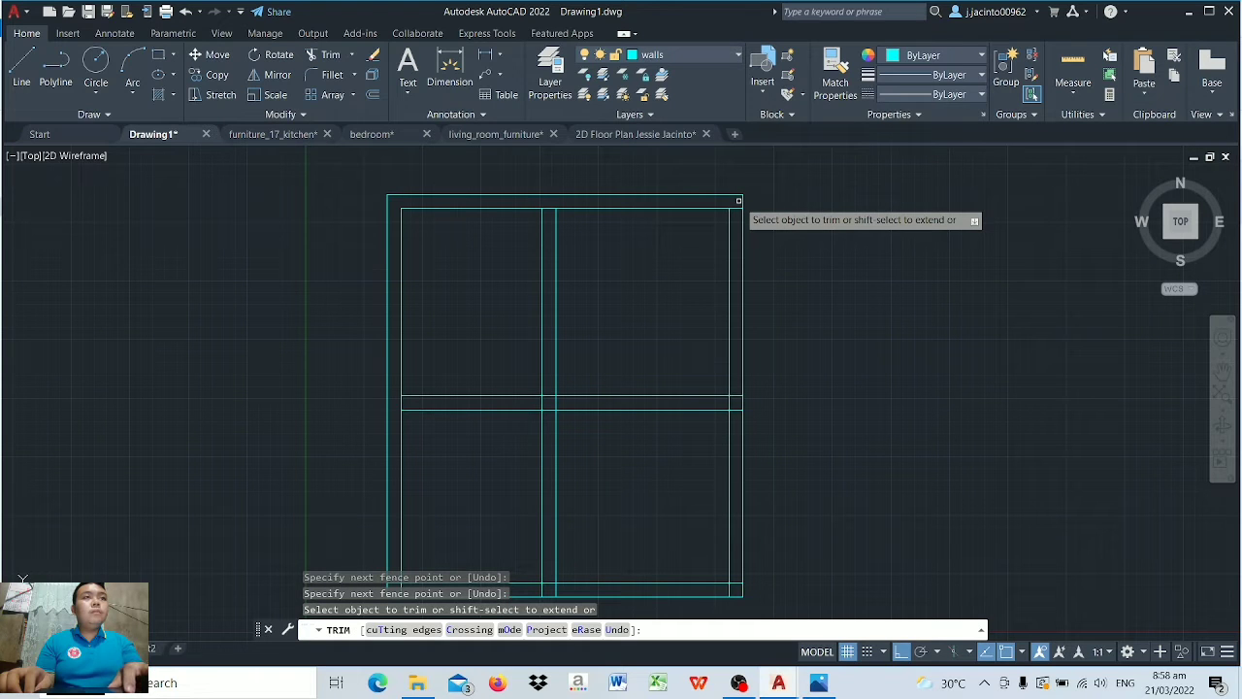
{"action": "left_click", "coordinate": [738, 201]}
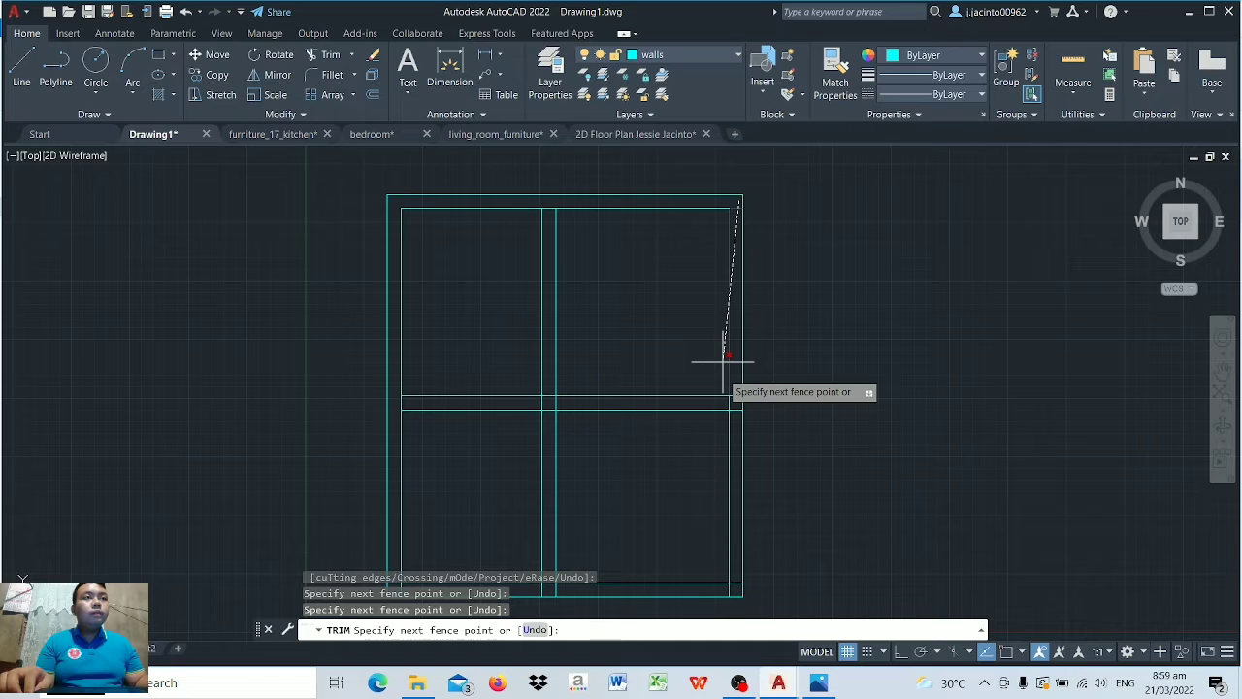
{"action": "left_click", "coordinate": [736, 457]}
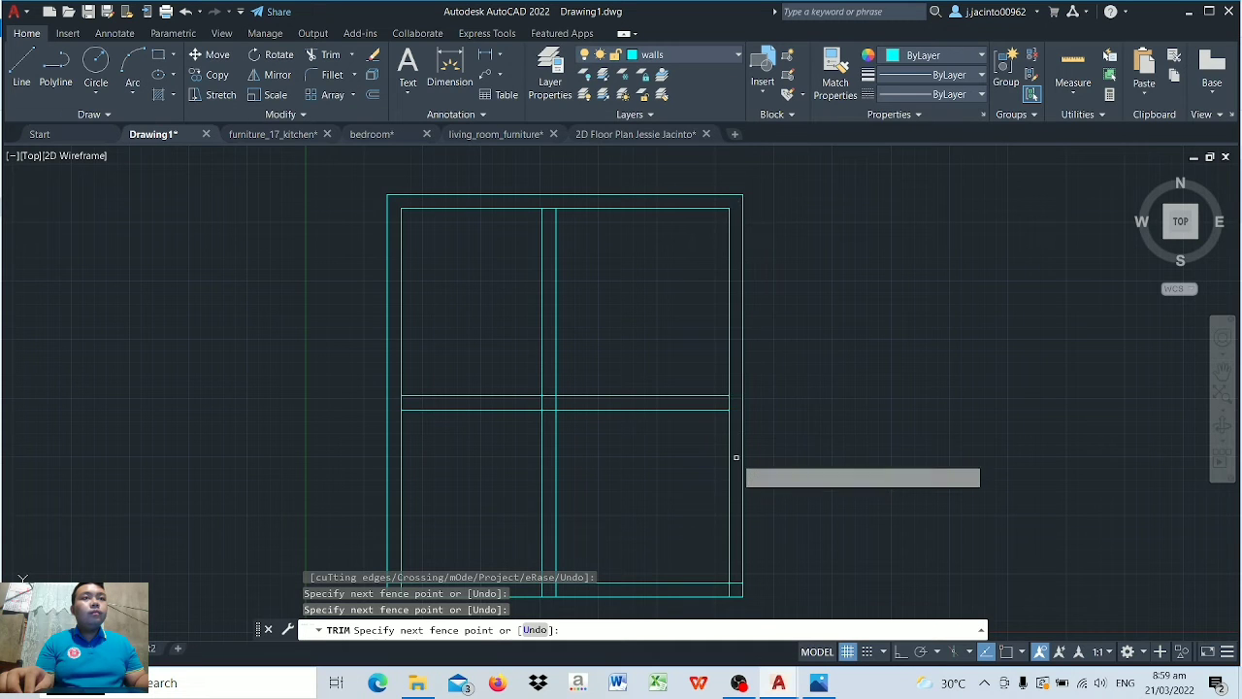
{"action": "key", "text": "Return"}
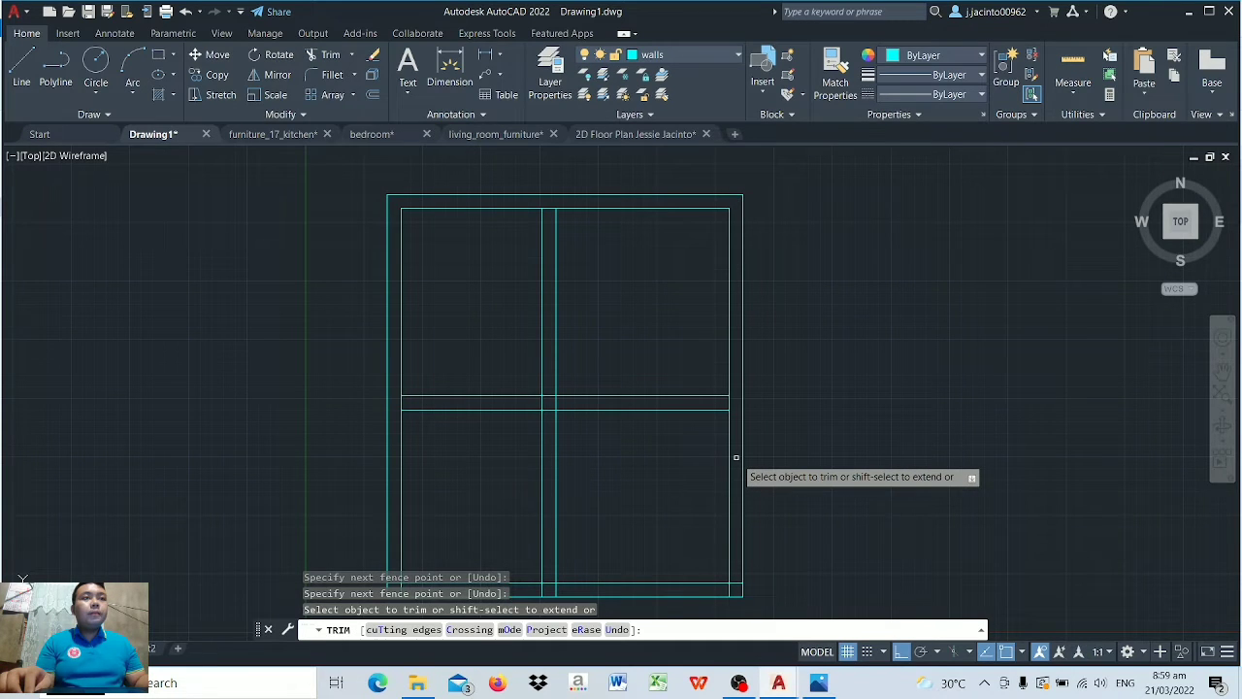
Step: Trim the crossing segments at the vertical partition's top and middle junctions, and the lower inner wall line's end inside the left outer wall
{"action": "left_click", "coordinate": [549, 208]}
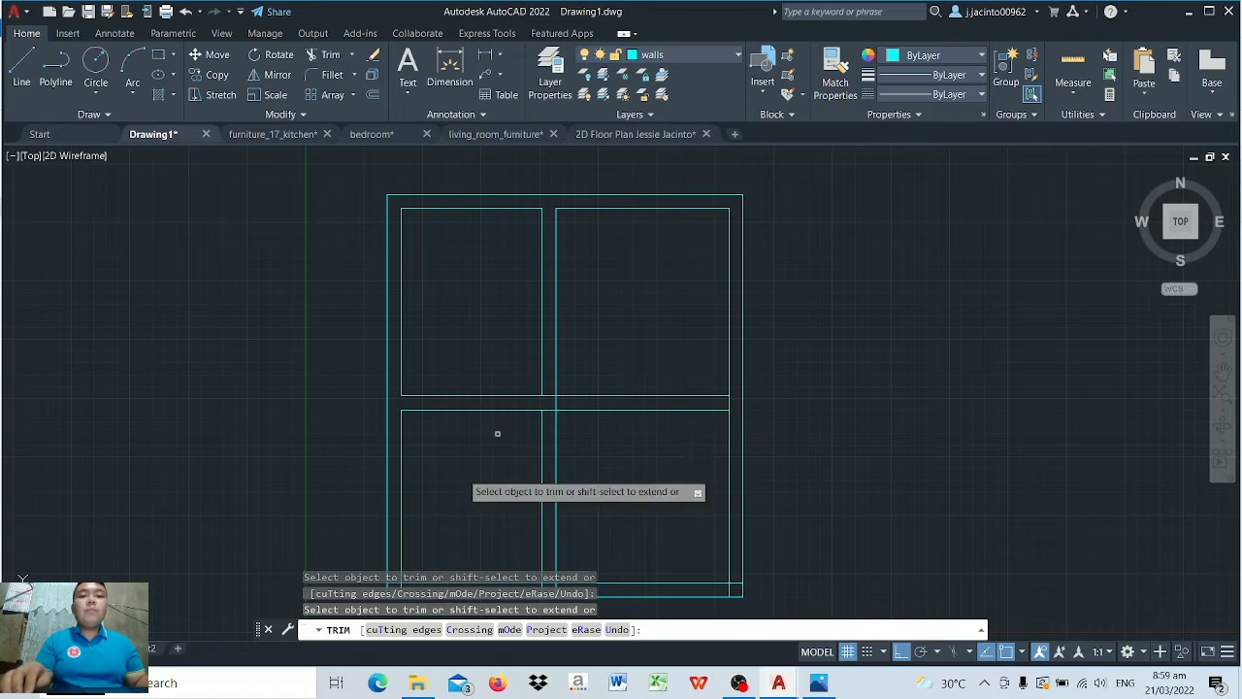
{"action": "middle_click", "coordinate": [454, 479]}
{"action": "middle_click", "coordinate": [455, 480]}
{"action": "middle_click_drag", "start_coordinate": [485, 457], "coordinate": [570, 393]}
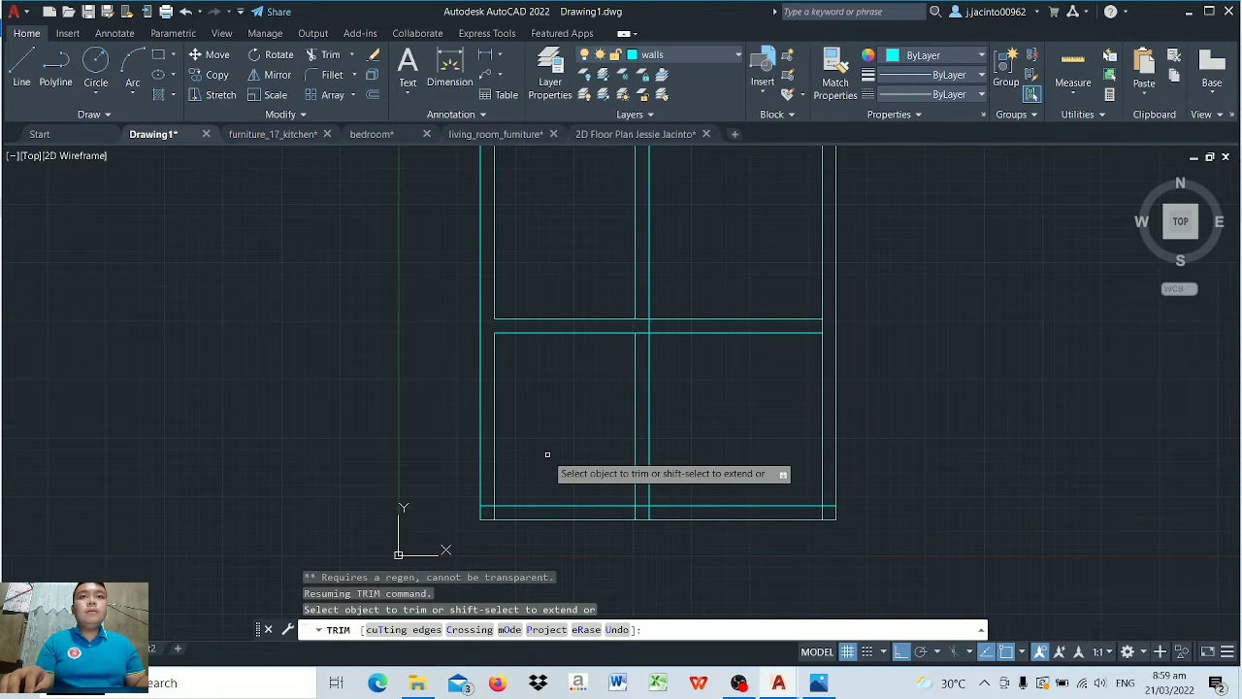
{"action": "left_click", "coordinate": [497, 517]}
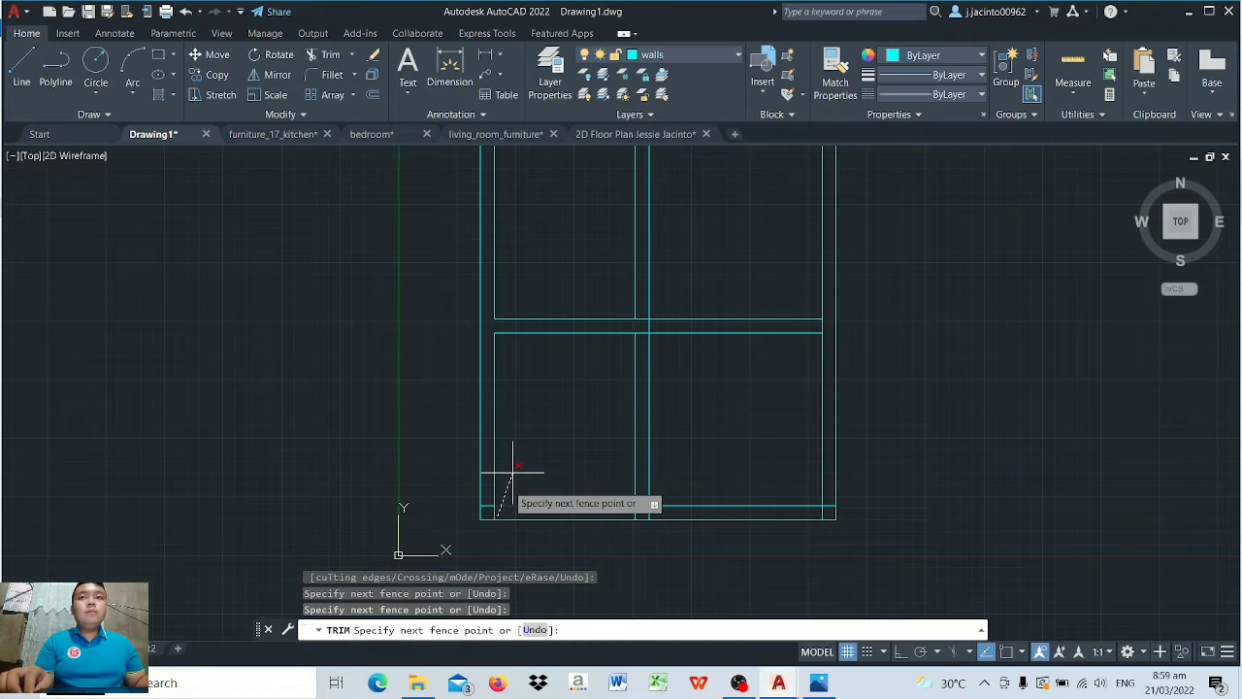
{"action": "key", "text": "Return"}
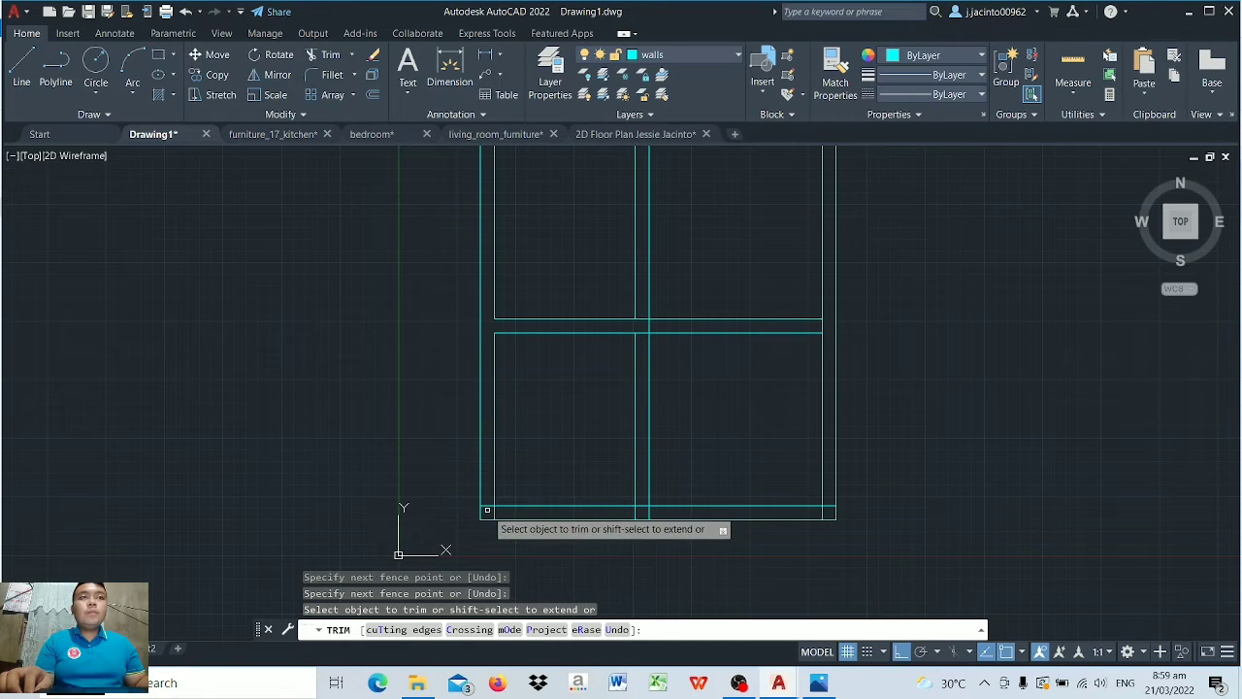
{"action": "scroll", "coordinate": [487, 501], "scroll_direction": "up", "scroll_amount": 5}
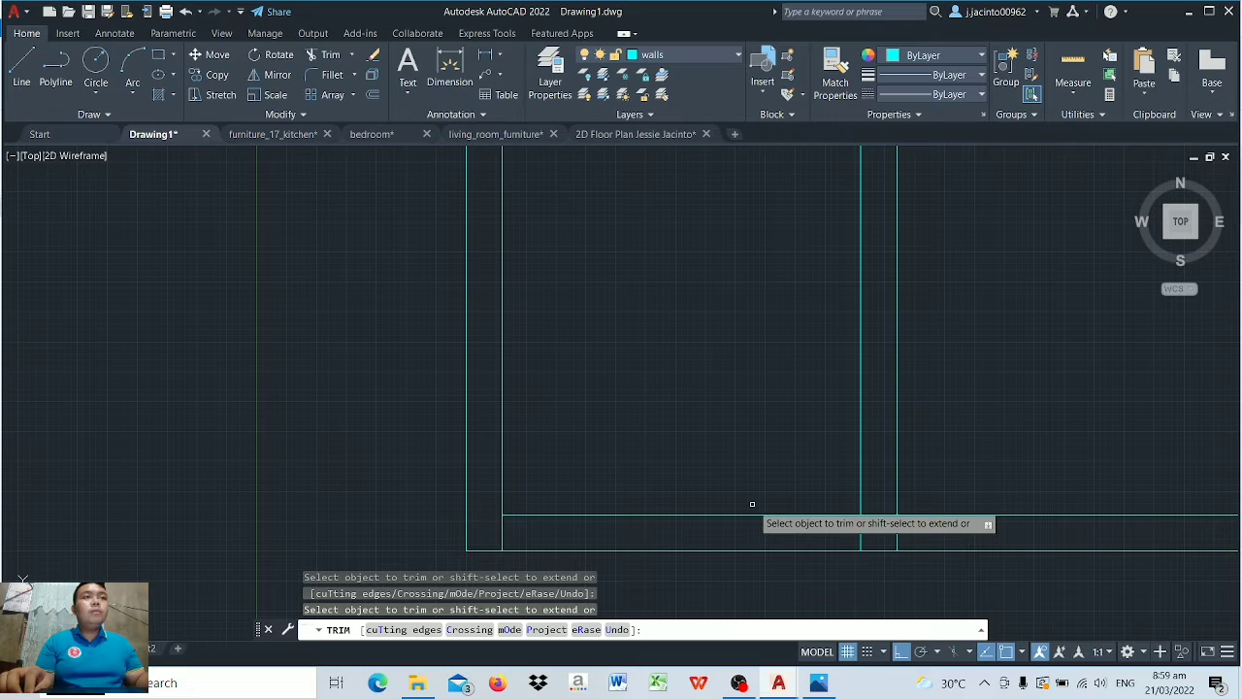
Step: Trim away the bottom wall lines and the middle horizontal wall lines between the vertical partition and the right outer wall
{"action": "scroll", "coordinate": [1199, 519], "scroll_direction": "down", "scroll_amount": 4}
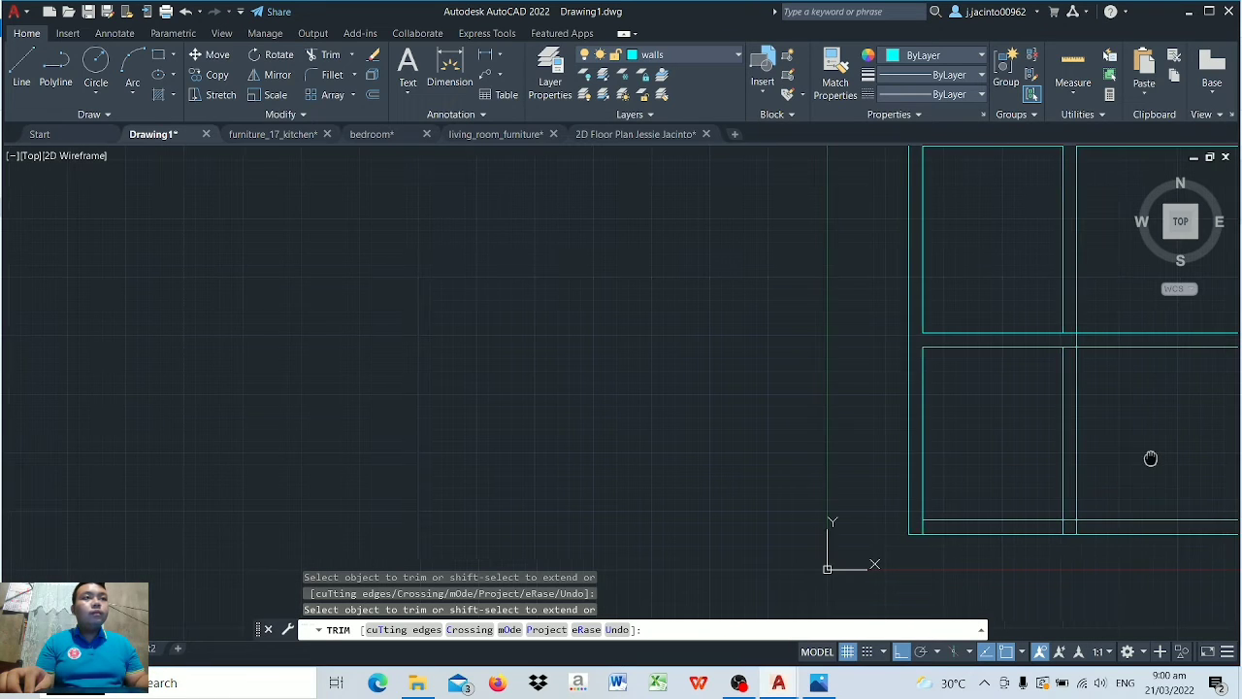
{"action": "middle_click_drag", "start_coordinate": [1152, 457], "coordinate": [1066, 449]}
{"action": "left_click_drag", "start_coordinate": [1076, 536], "coordinate": [1088, 489]}
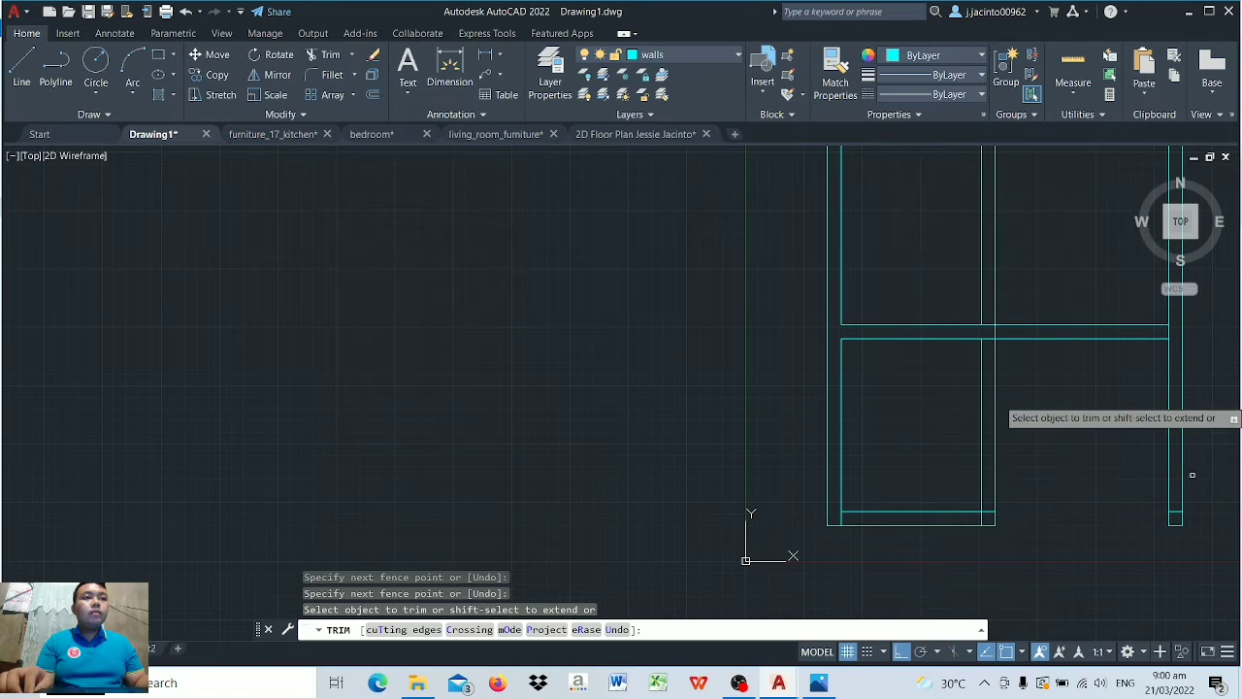
{"action": "left_click_drag", "start_coordinate": [1068, 255], "coordinate": [1060, 425]}
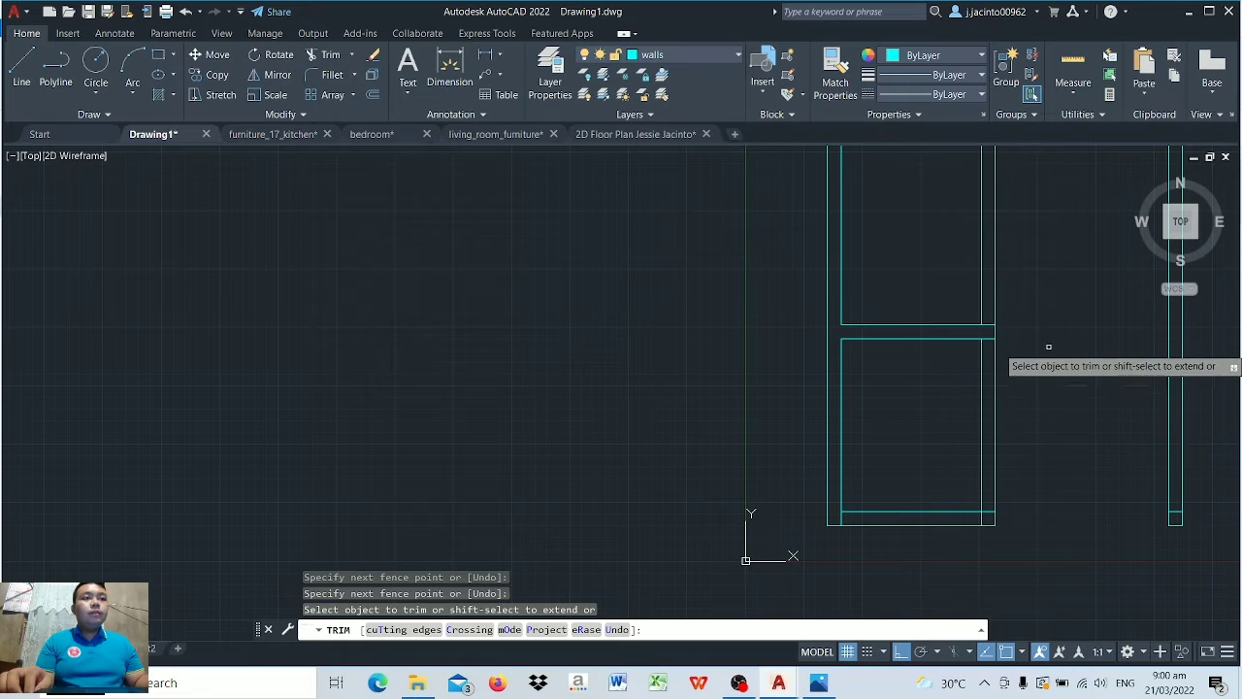
{"action": "middle_click_drag", "start_coordinate": [1054, 304], "coordinate": [946, 384]}
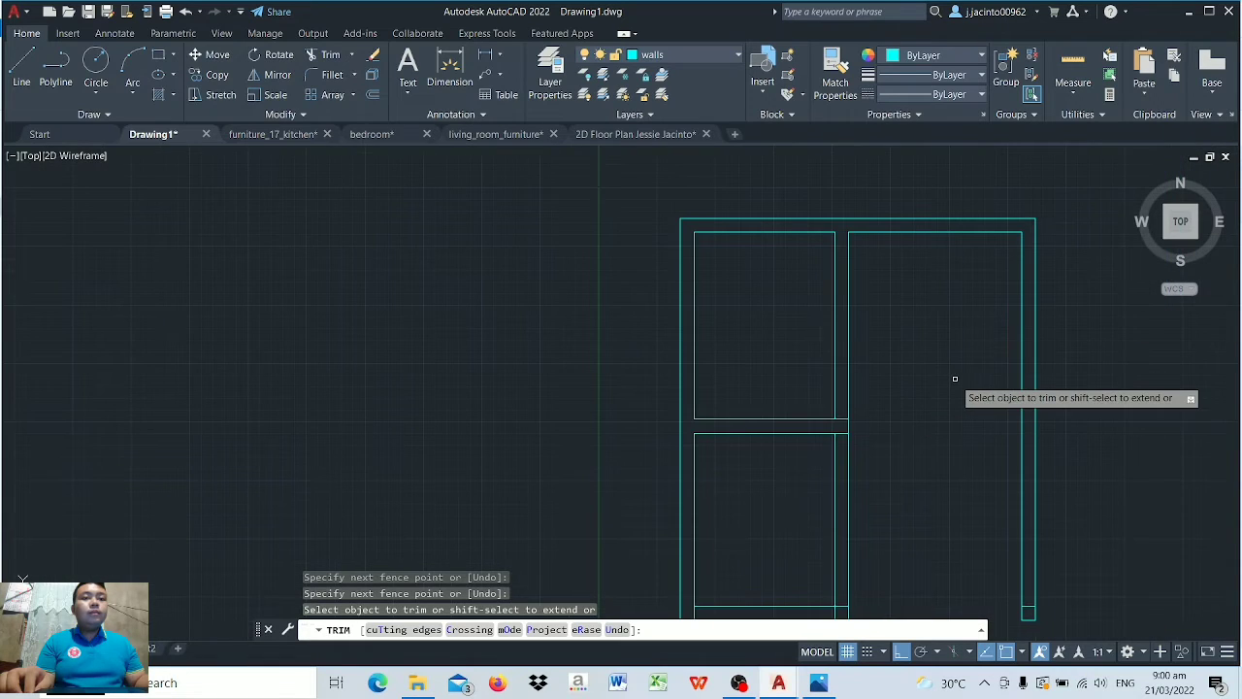
{"action": "key", "text": "Return"}
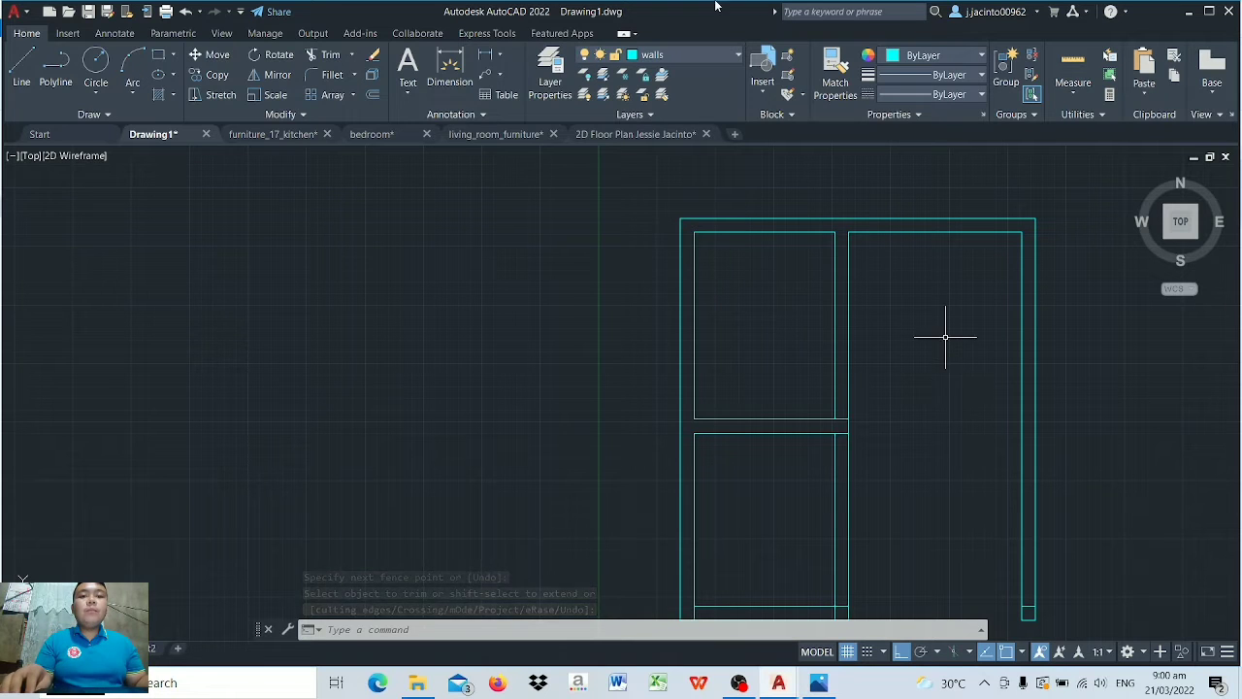
Step: Trim the left partition line's end that crosses inside the bottom wall of the lower-left room
{"action": "left_click", "coordinate": [330, 58]}
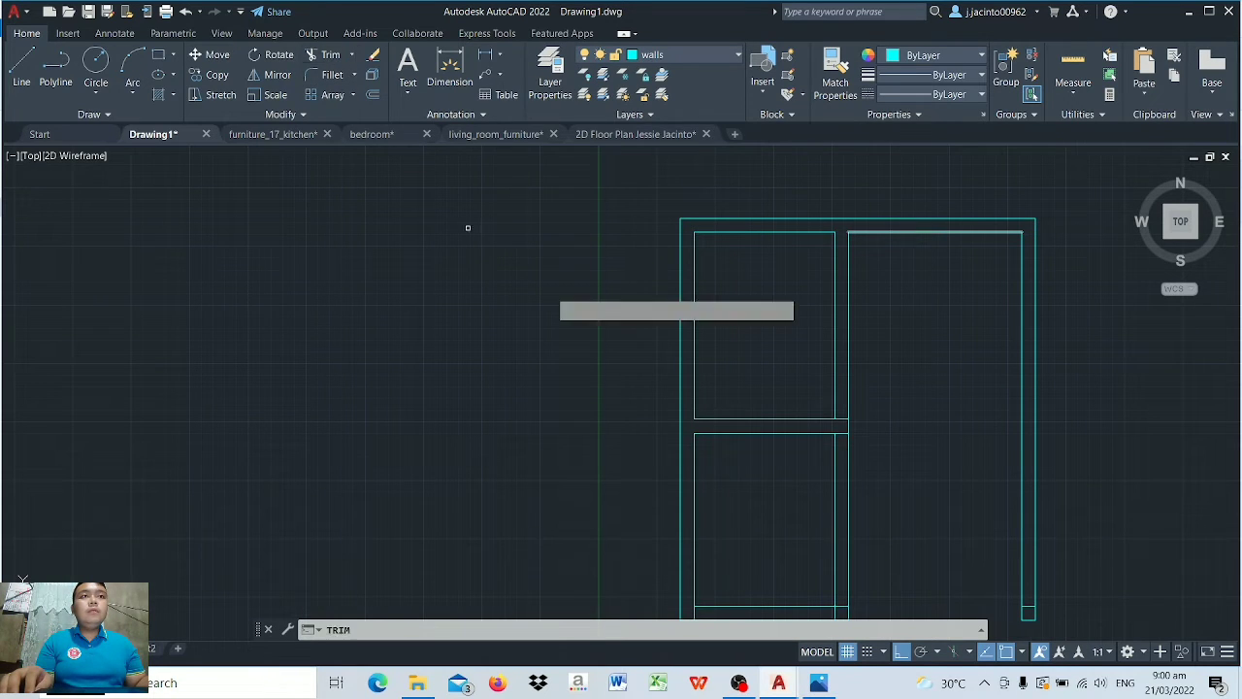
{"action": "scroll", "coordinate": [881, 543], "scroll_direction": "down", "scroll_amount": 3}
{"action": "scroll", "coordinate": [856, 570], "scroll_direction": "up", "scroll_amount": 3}
{"action": "scroll", "coordinate": [856, 570], "scroll_direction": "up", "scroll_amount": 4}
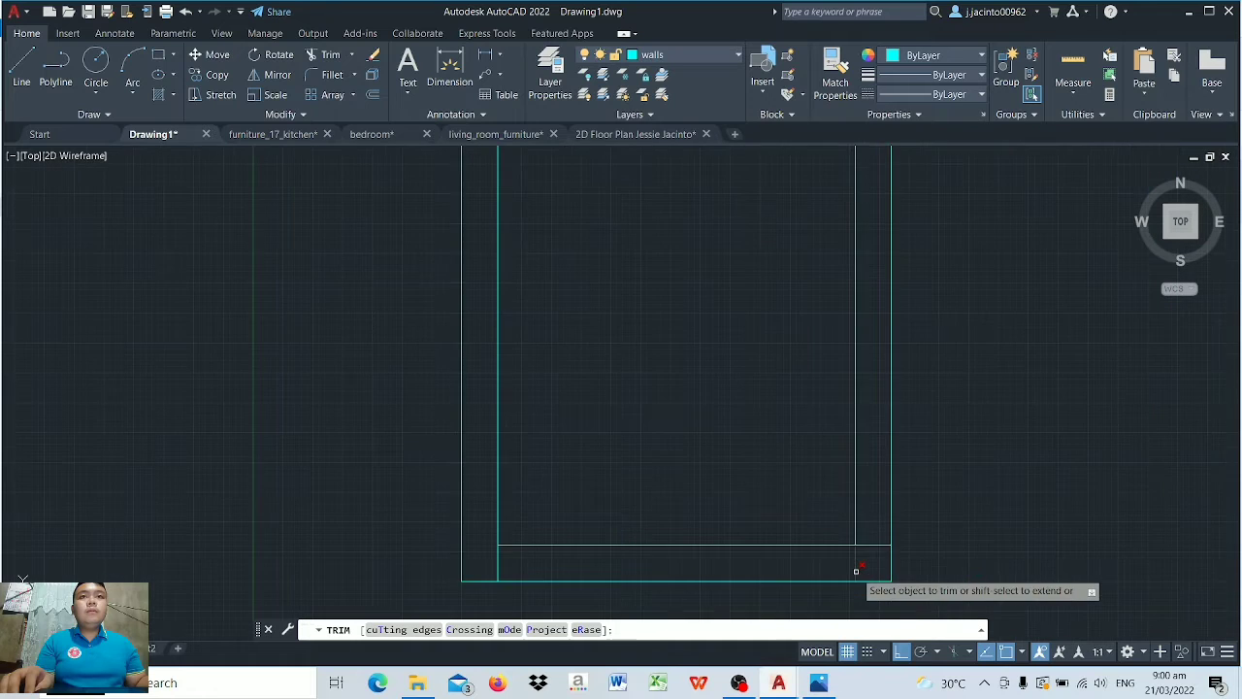
{"action": "left_click", "coordinate": [855, 558]}
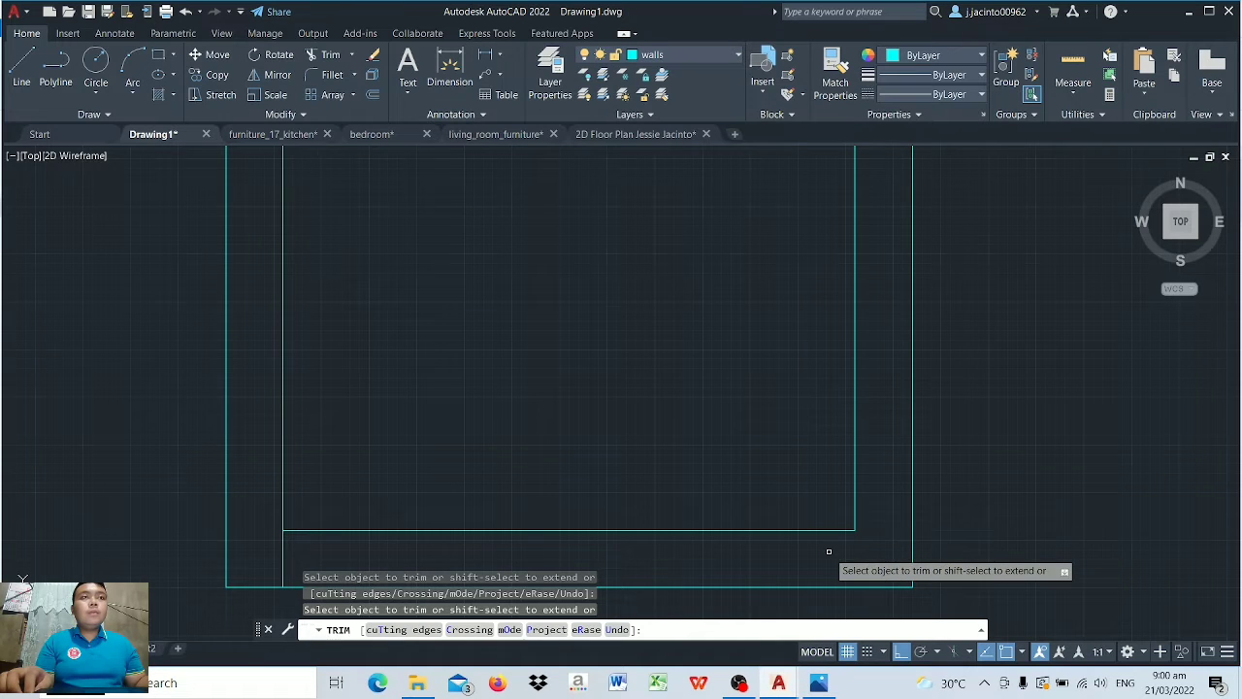
{"action": "scroll", "coordinate": [828, 550], "scroll_direction": "down", "scroll_amount": 5}
{"action": "key", "text": "Escape"}
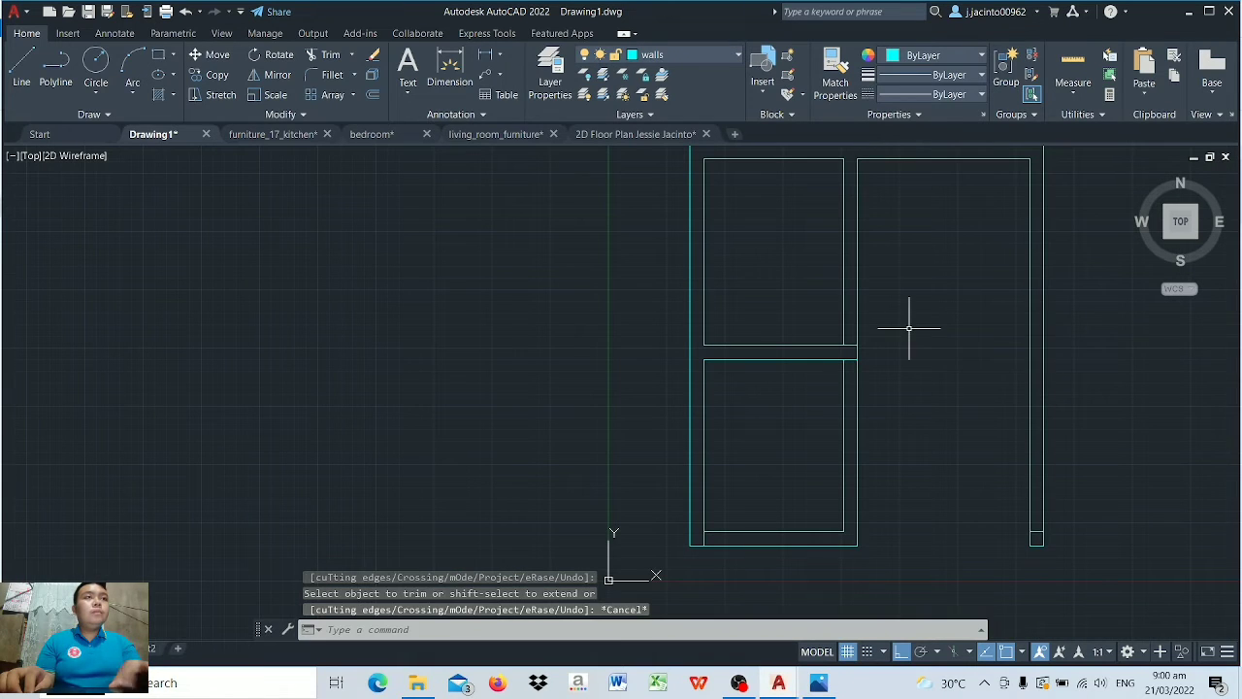
Step: Measure the upper-left room with Quick measure and compare it with the Bed Room size in the reference photo
{"action": "scroll", "coordinate": [881, 363], "scroll_direction": "down", "scroll_amount": 2}
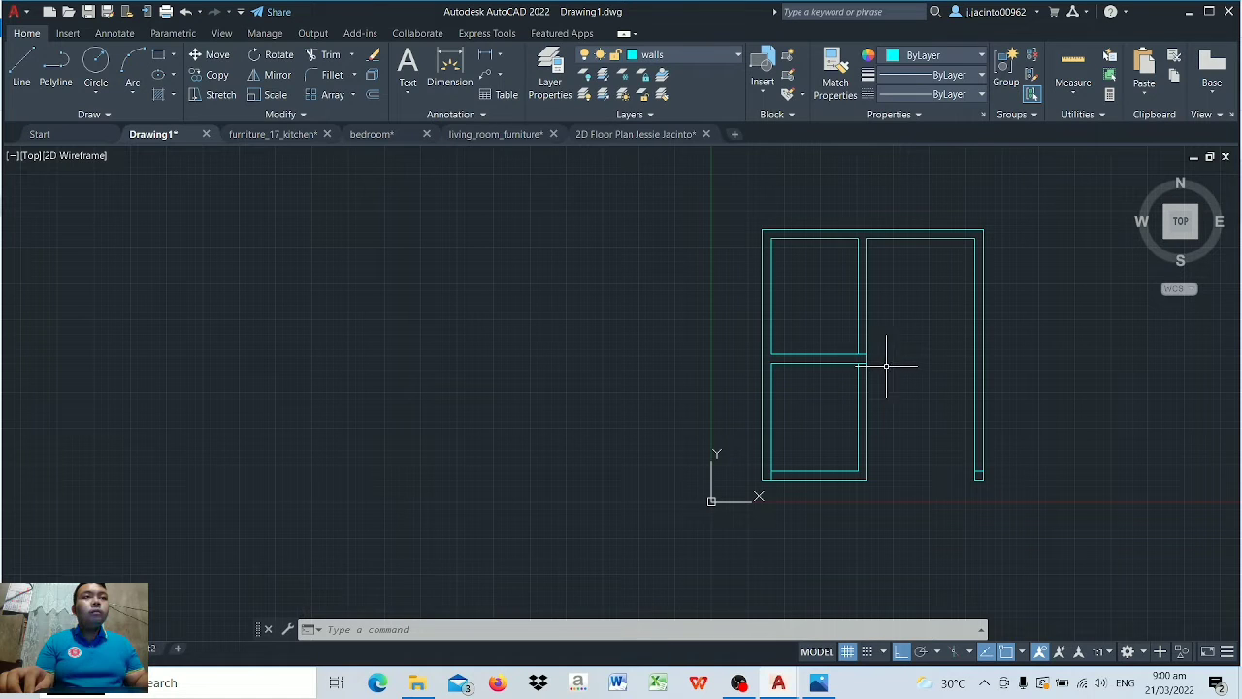
{"action": "left_click", "coordinate": [1074, 66]}
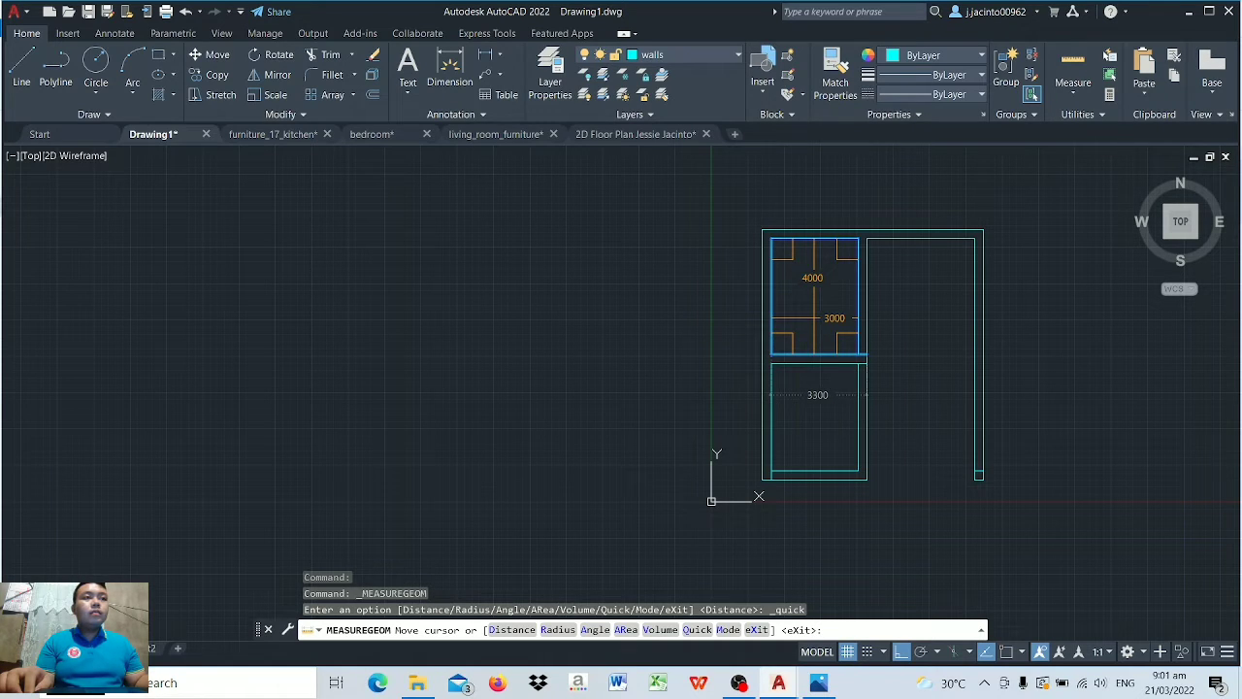
{"action": "key", "text": "Escape"}
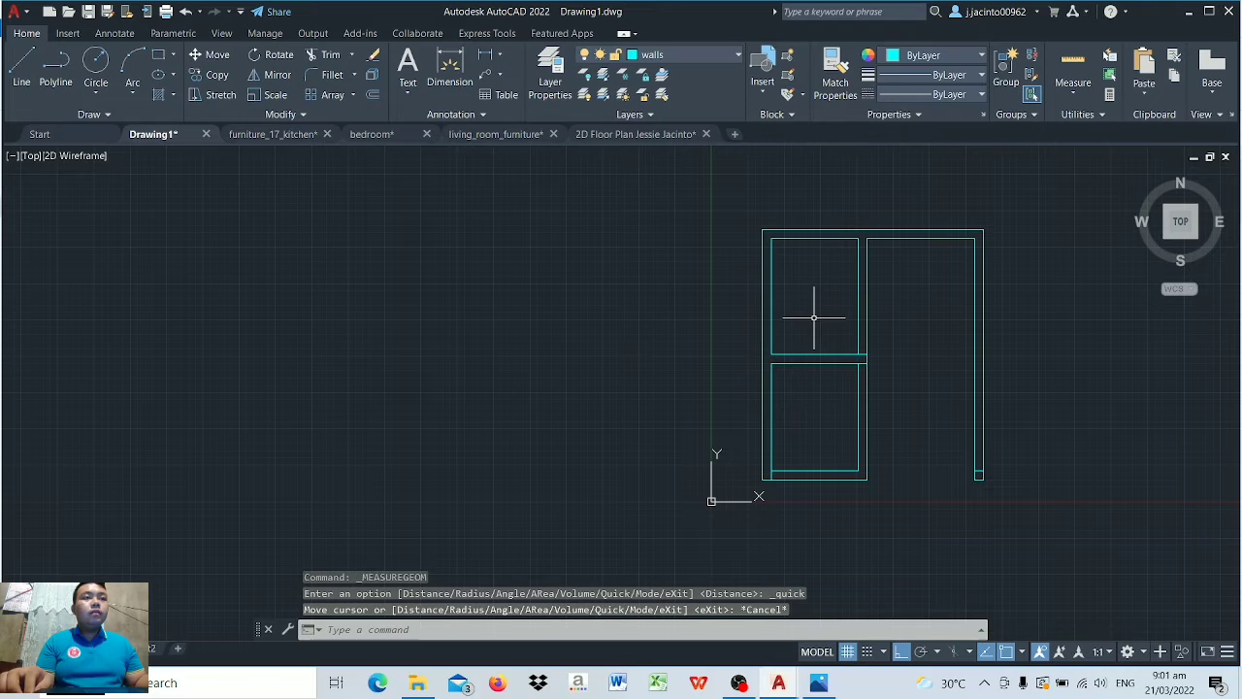
{"action": "left_click", "coordinate": [818, 682]}
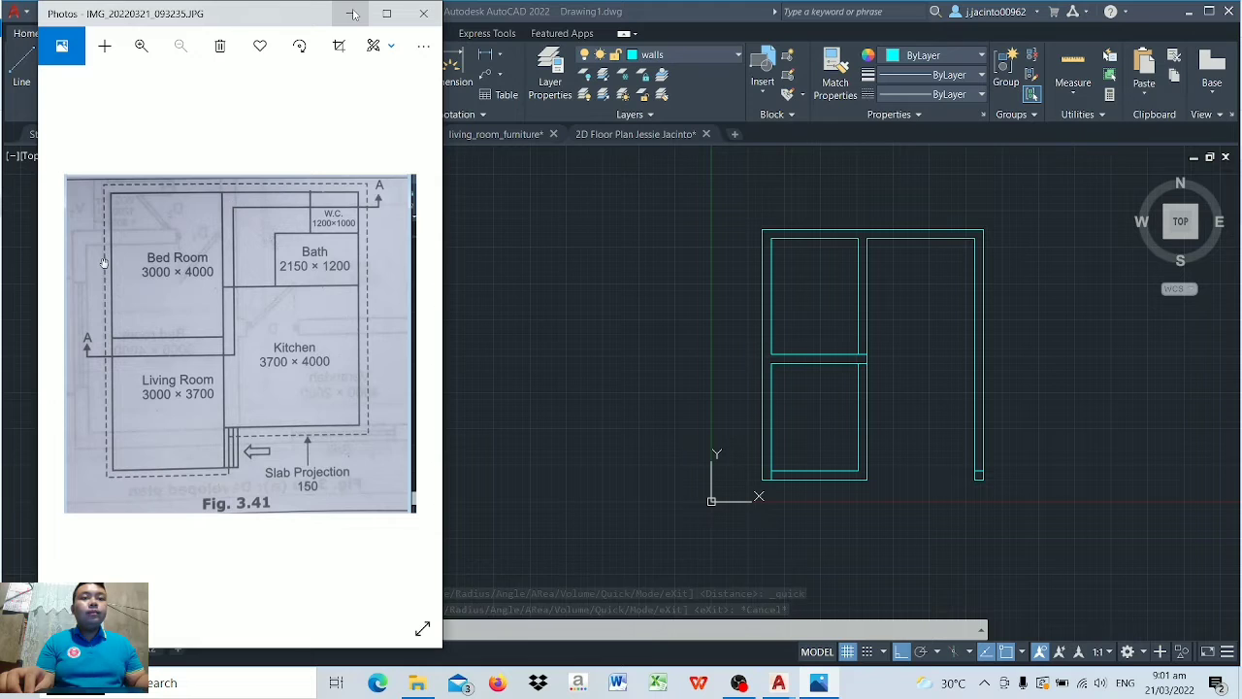
{"action": "left_click", "coordinate": [543, 157]}
Step: Measure the open right-hand space and the lower-left room, and check them against the Kitchen and Living Room sizes in the photo
{"action": "left_click", "coordinate": [1073, 62]}
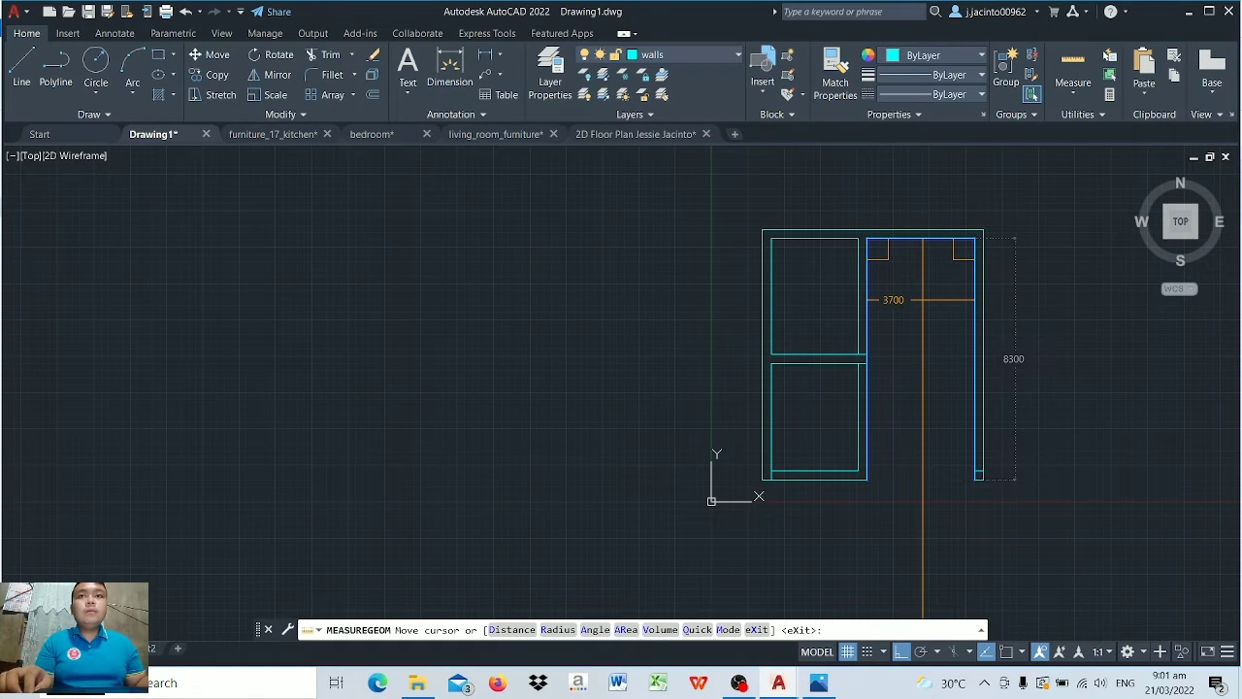
{"action": "left_click", "coordinate": [818, 683]}
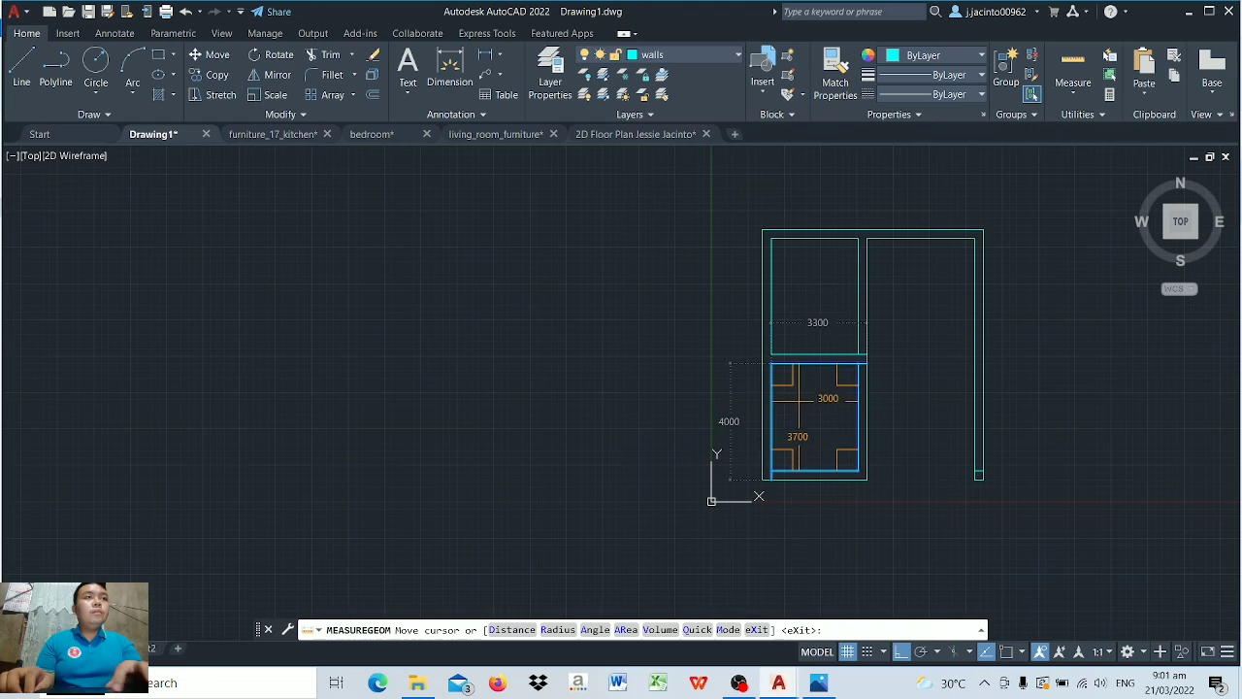
{"action": "left_click", "coordinate": [818, 682]}
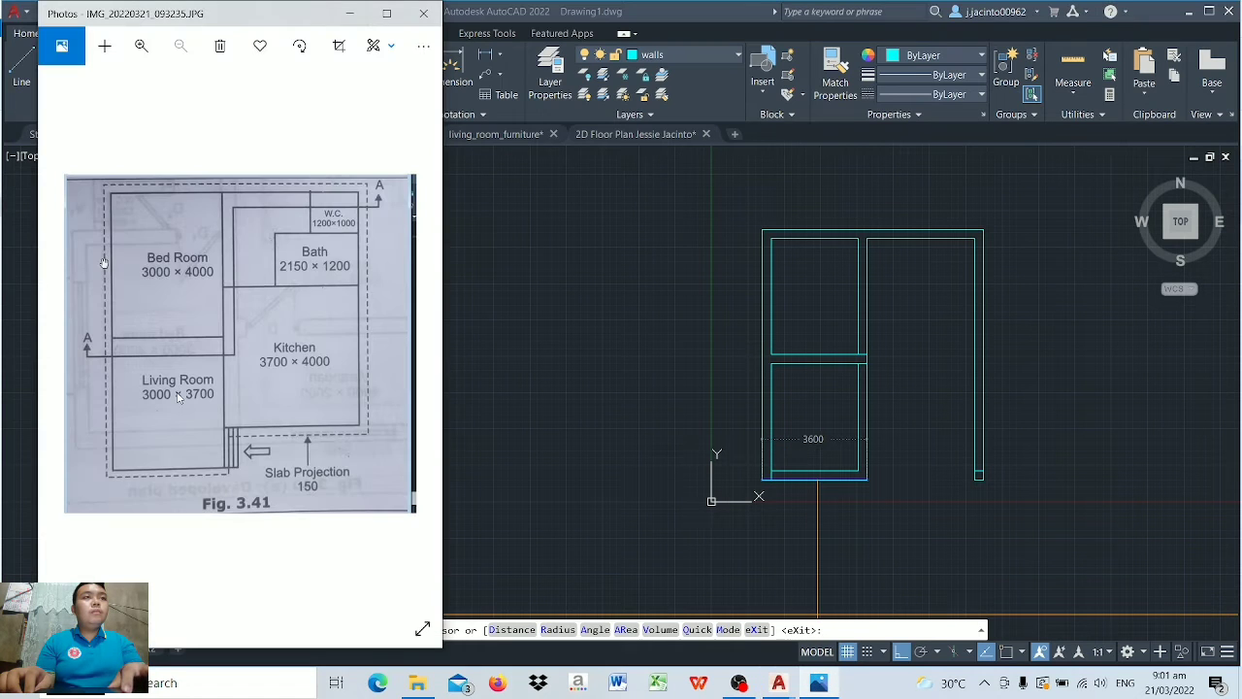
{"action": "left_click", "coordinate": [349, 12]}
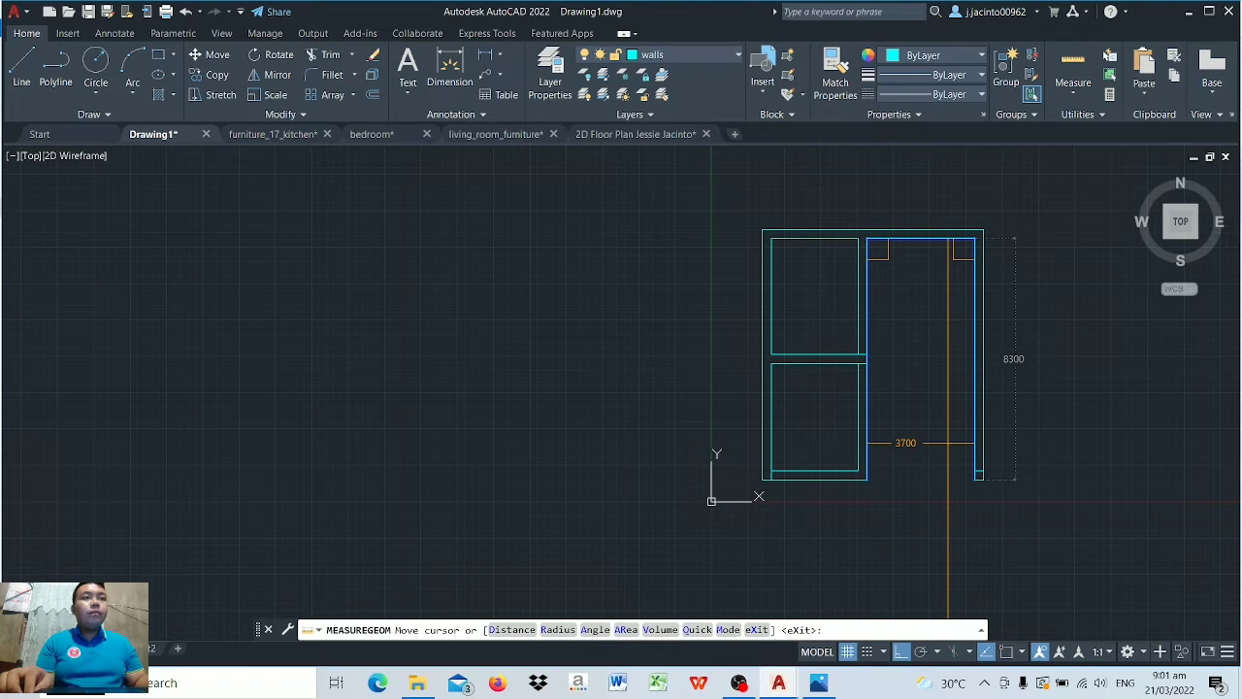
{"action": "key", "text": "Escape"}
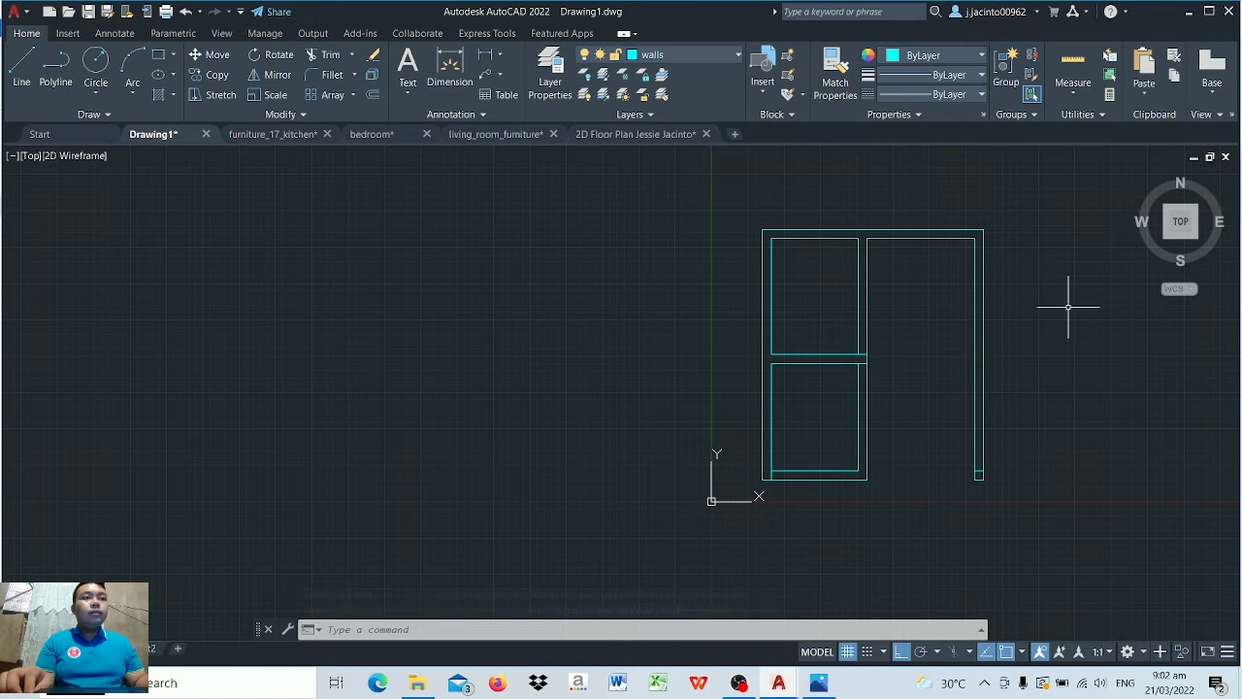
Step: Following the photo's W.C. size, offset the right-hand space's inner top wall line 1000 down using Through, and the new line 150 further down
{"action": "mouse_move", "coordinate": [1082, 320]}
{"action": "middle_mouse_down"}
{"action": "mouse_move", "coordinate": [1028, 346]}
{"action": "mouse_move", "coordinate": [943, 346]}
{"action": "mouse_move", "coordinate": [908, 324]}
{"action": "mouse_move", "coordinate": [932, 349]}
{"action": "mouse_move", "coordinate": [753, 391]}
{"action": "middle_mouse_up"}
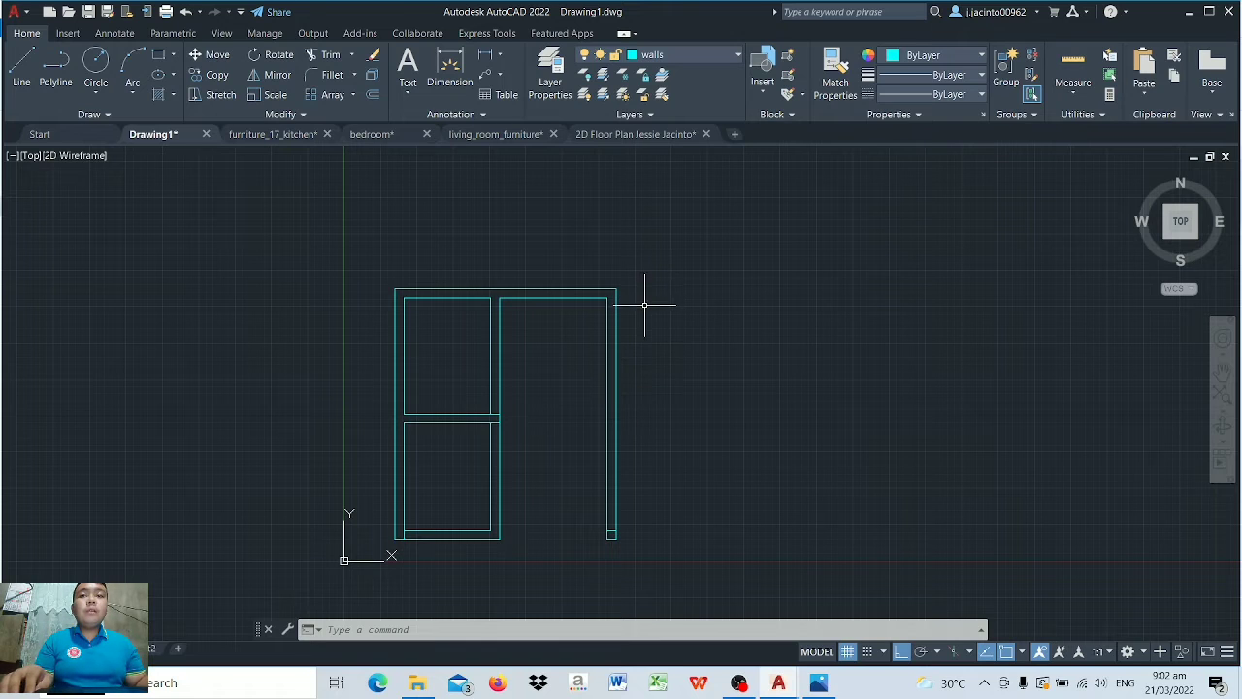
{"action": "left_click", "coordinate": [818, 683]}
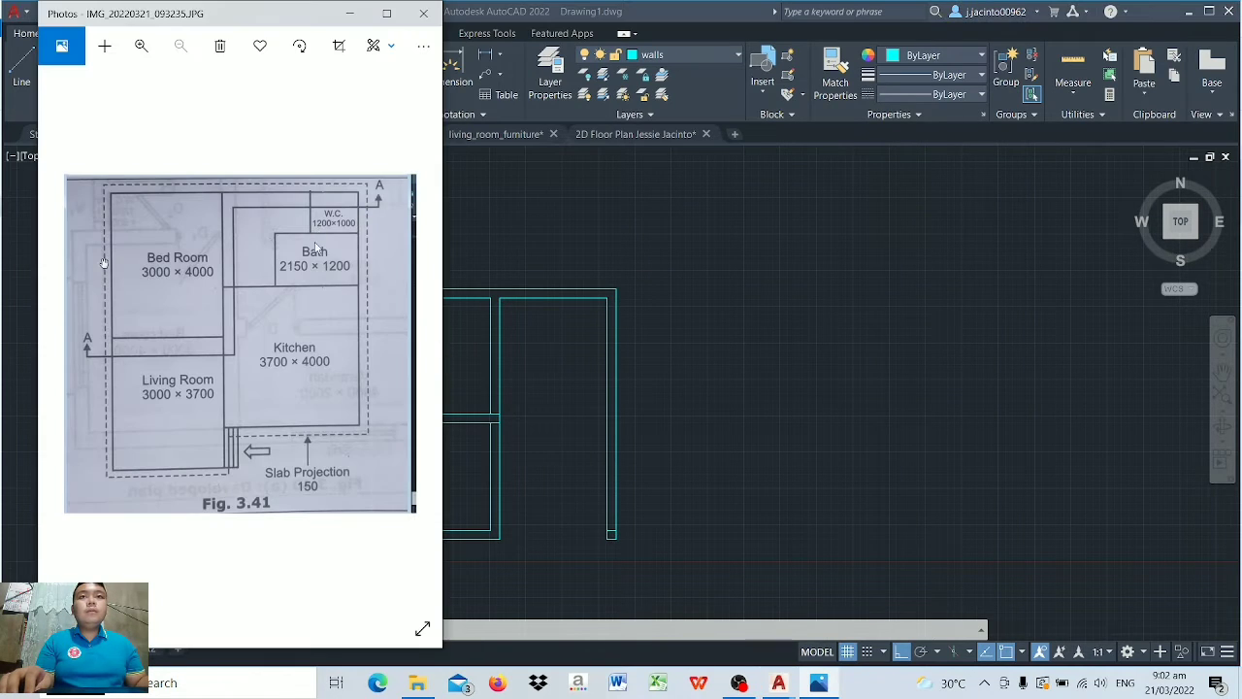
{"action": "left_click", "coordinate": [349, 12]}
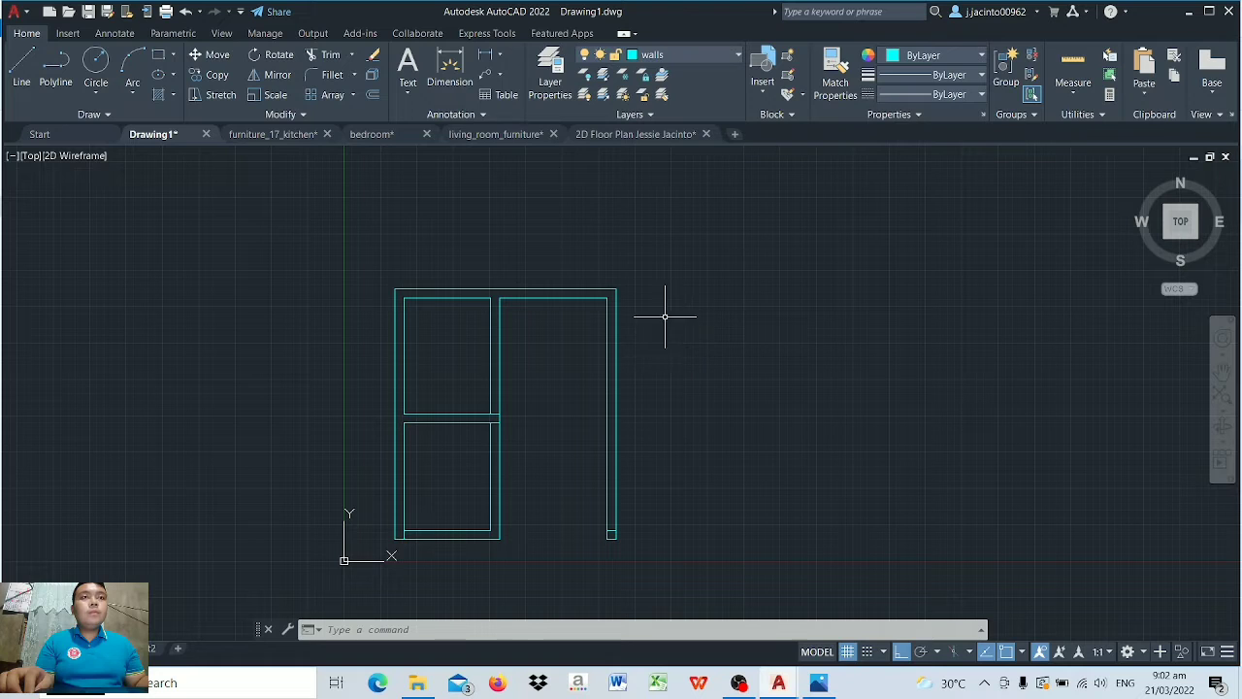
{"action": "left_click", "coordinate": [375, 94]}
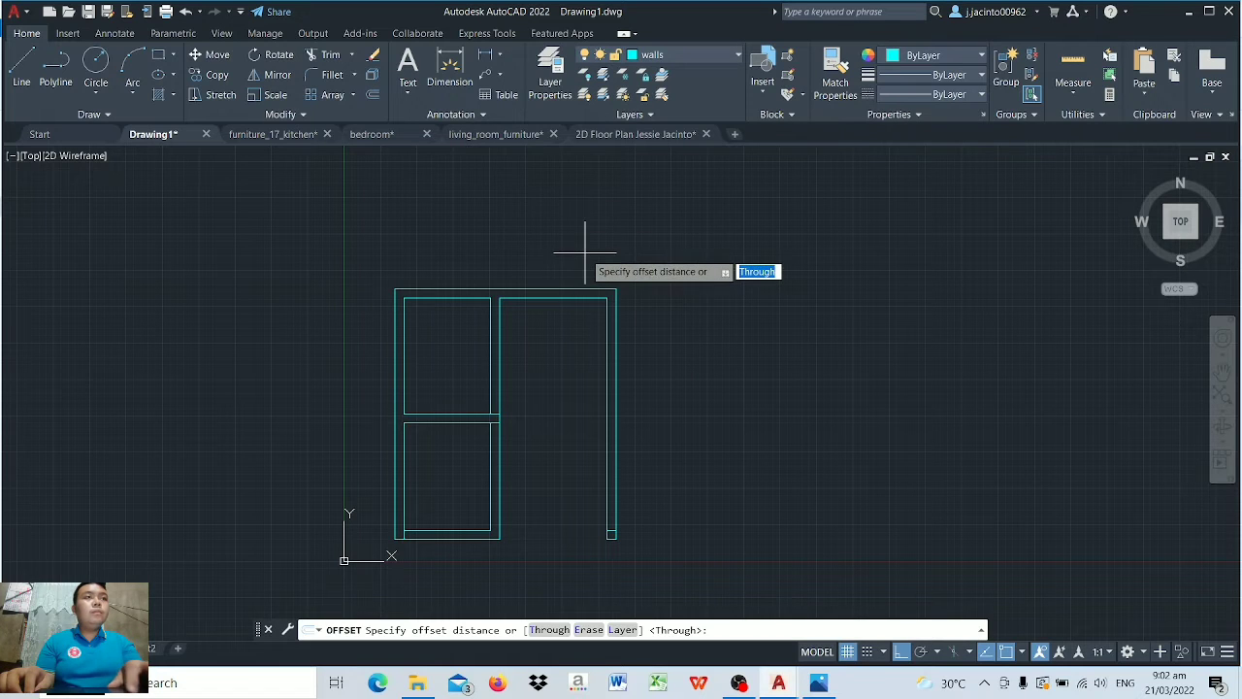
{"action": "left_click", "coordinate": [549, 630]}
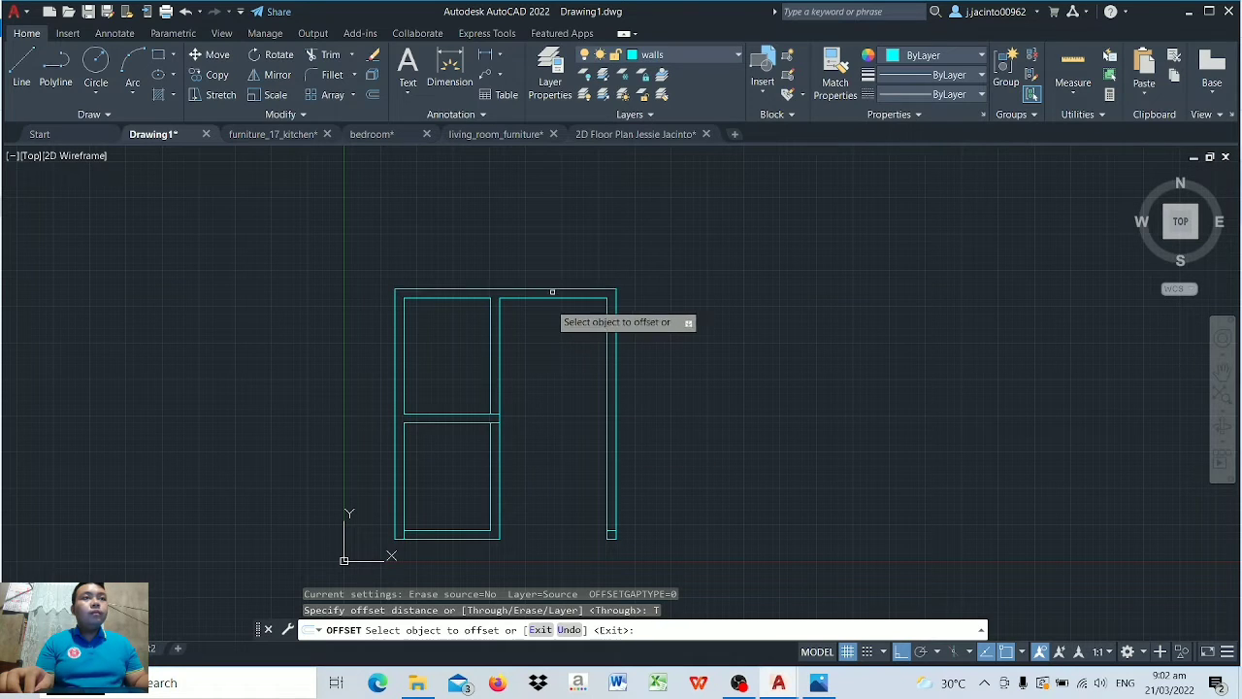
{"action": "scroll", "coordinate": [546, 303], "scroll_direction": "up", "scroll_amount": 2}
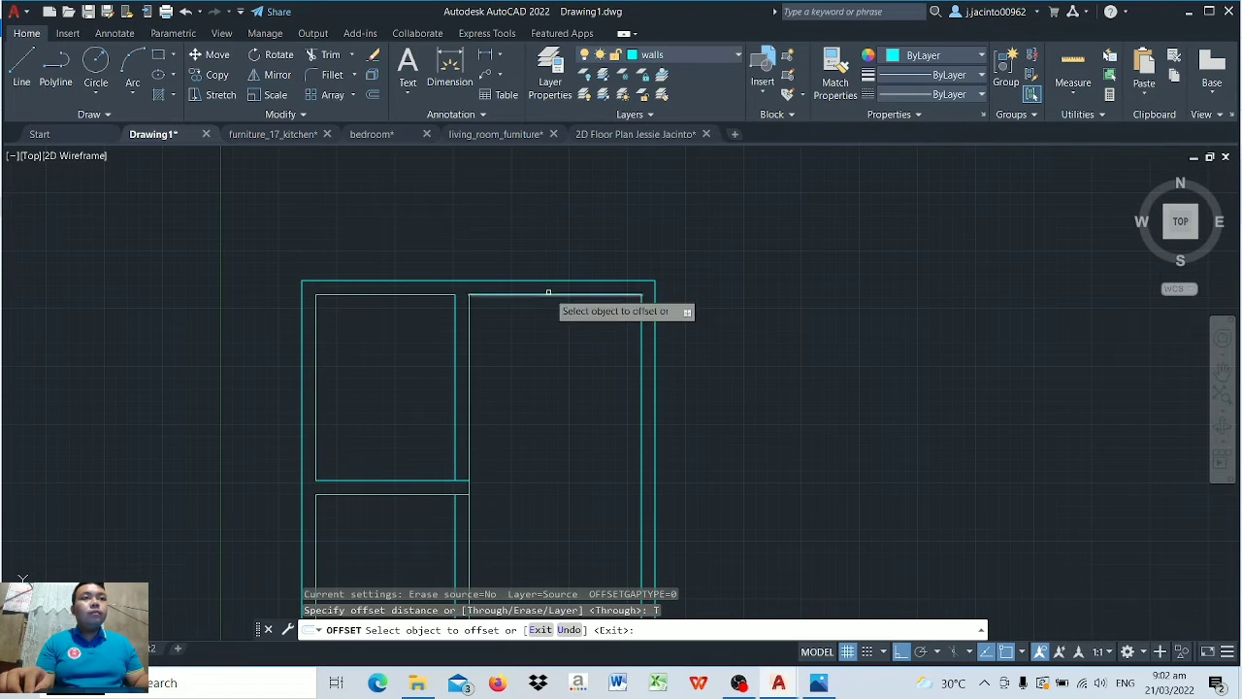
{"action": "left_click", "coordinate": [548, 291]}
{"action": "type", "text": "1"}
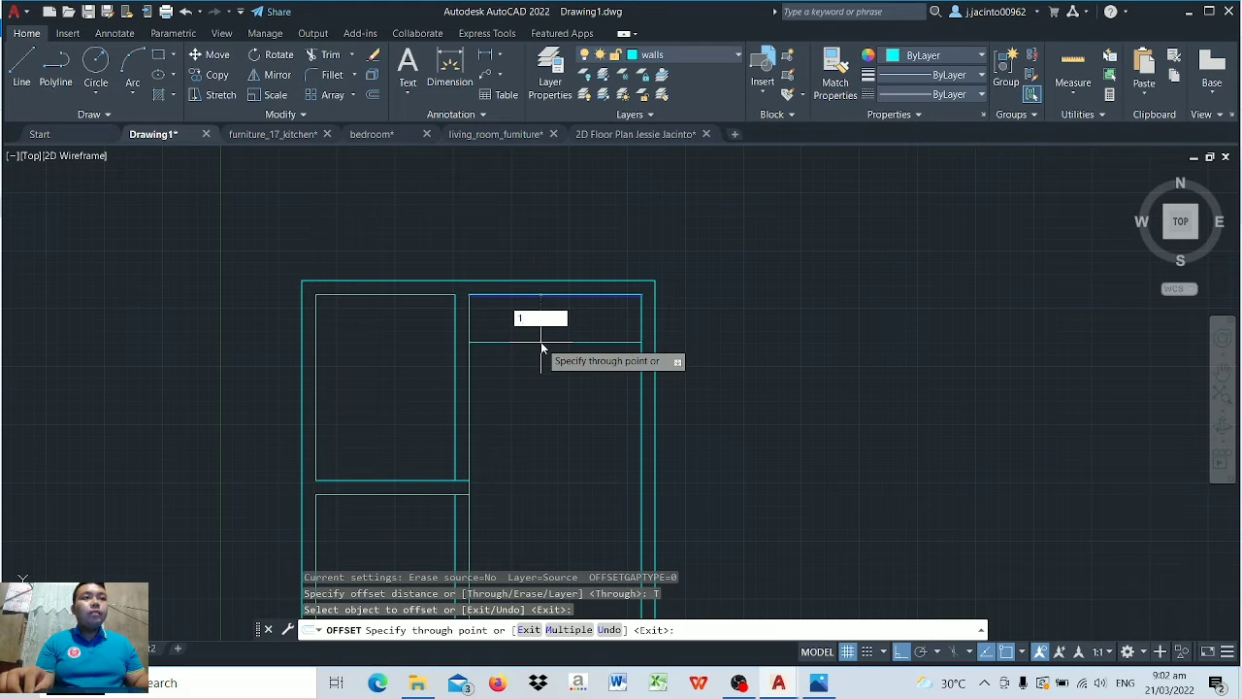
{"action": "type", "text": "000"}
{"action": "key", "text": "Return"}
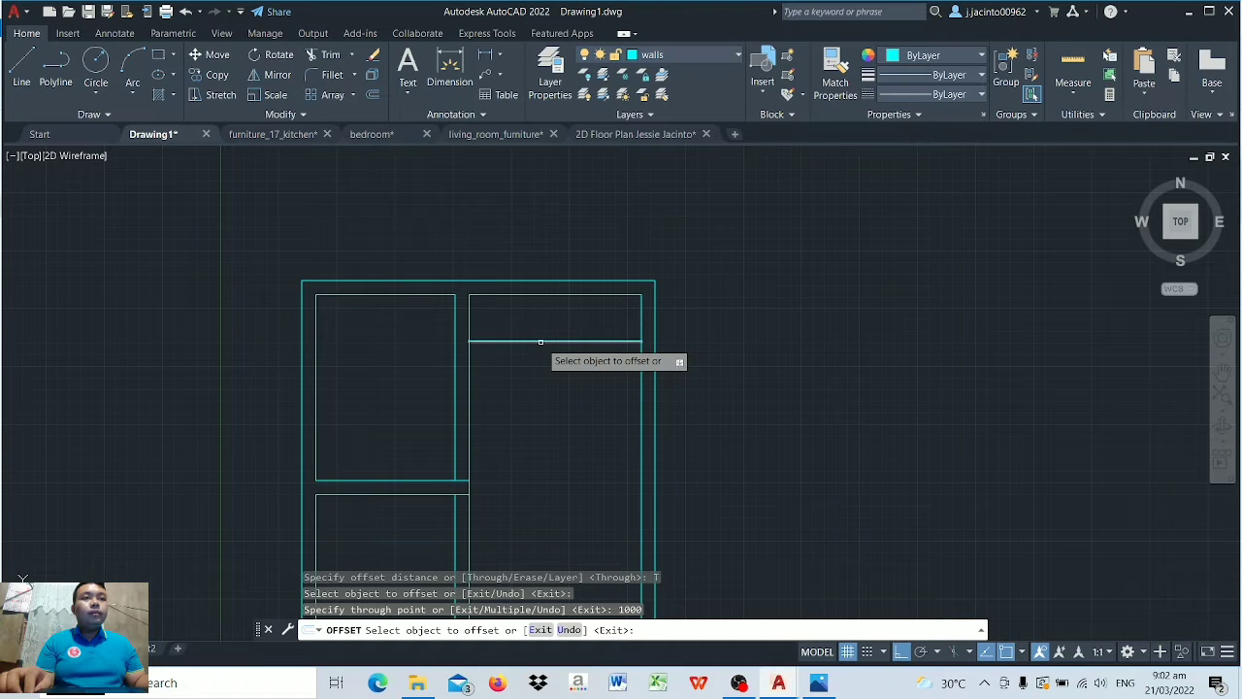
{"action": "left_click", "coordinate": [541, 342]}
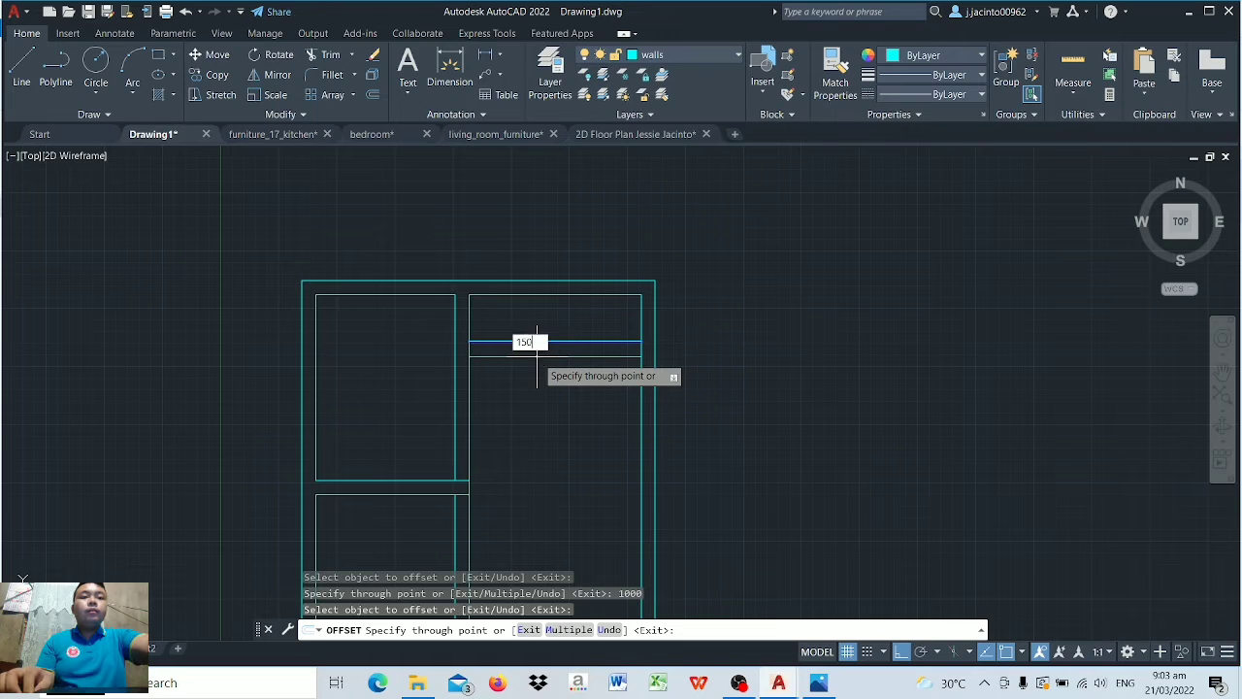
{"action": "key", "text": "Return"}
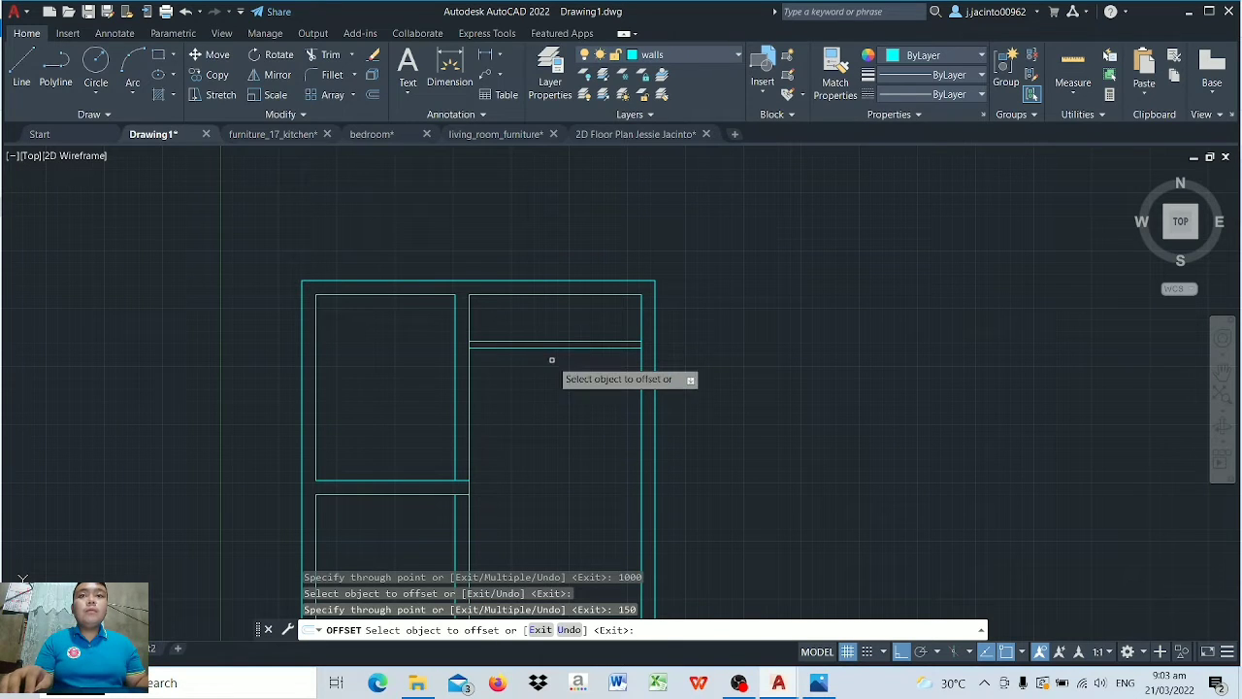
Step: Offset the right-hand space's inner right wall line 1200 to the left, and the new line 150 further left
{"action": "left_click", "coordinate": [639, 311]}
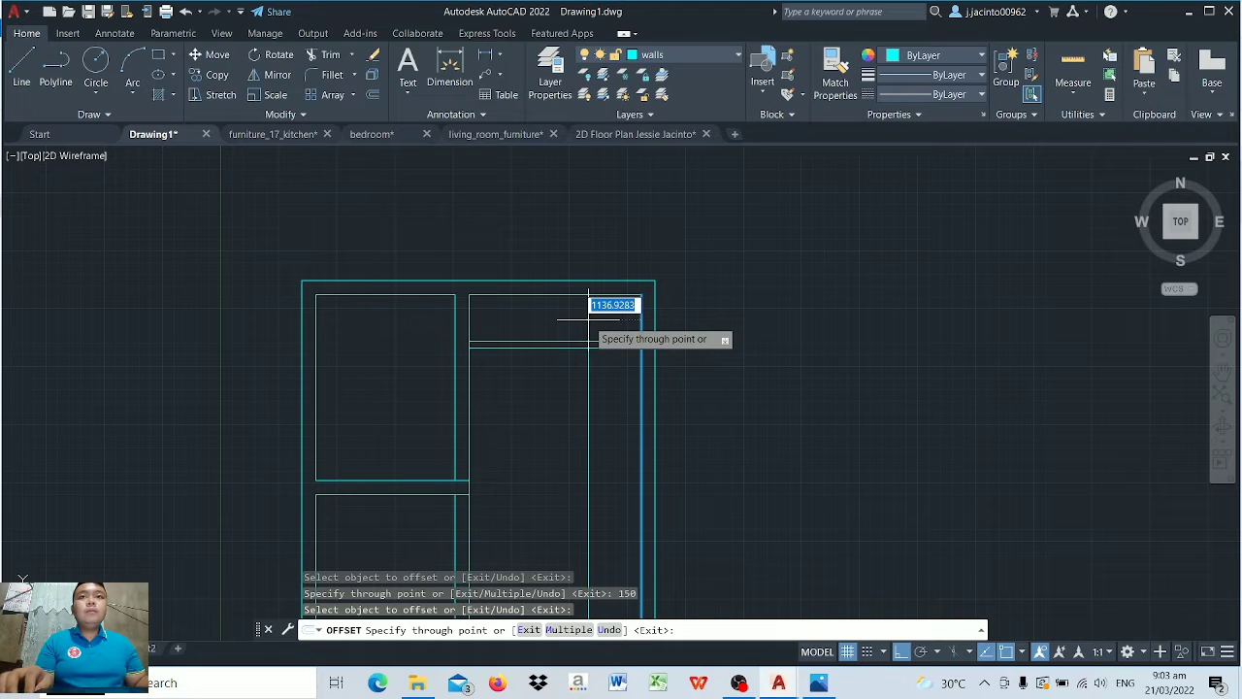
{"action": "type", "text": "1200"}
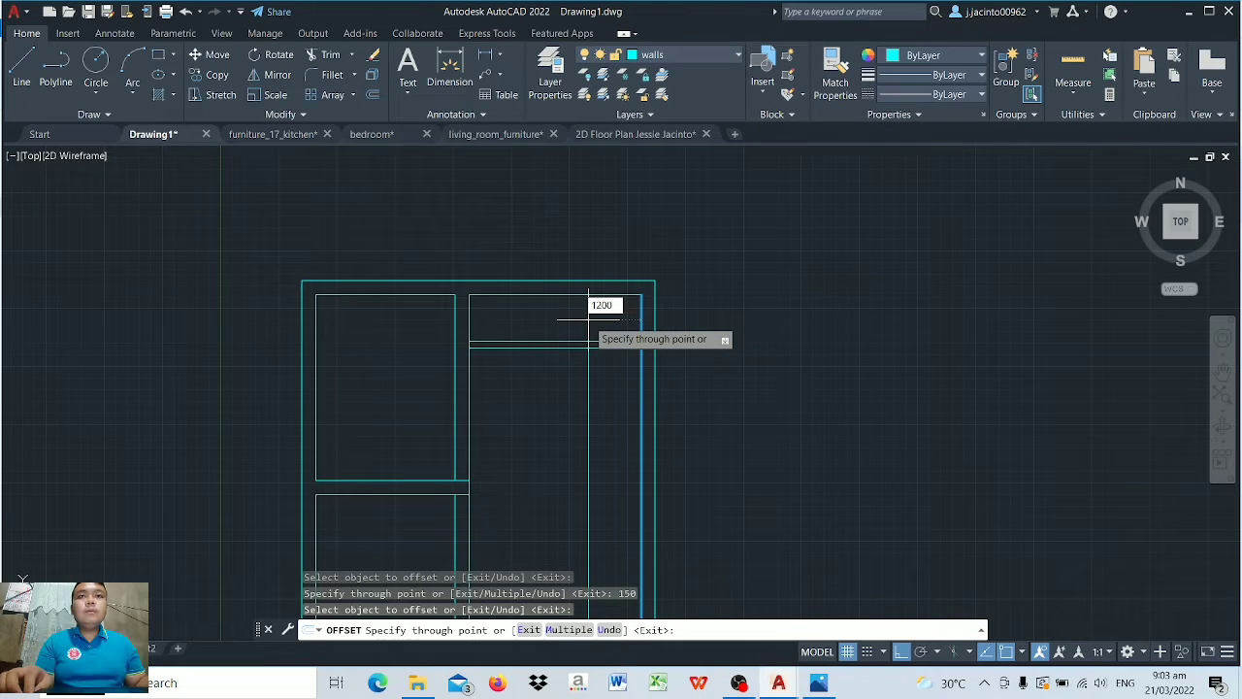
{"action": "key", "text": "Return"}
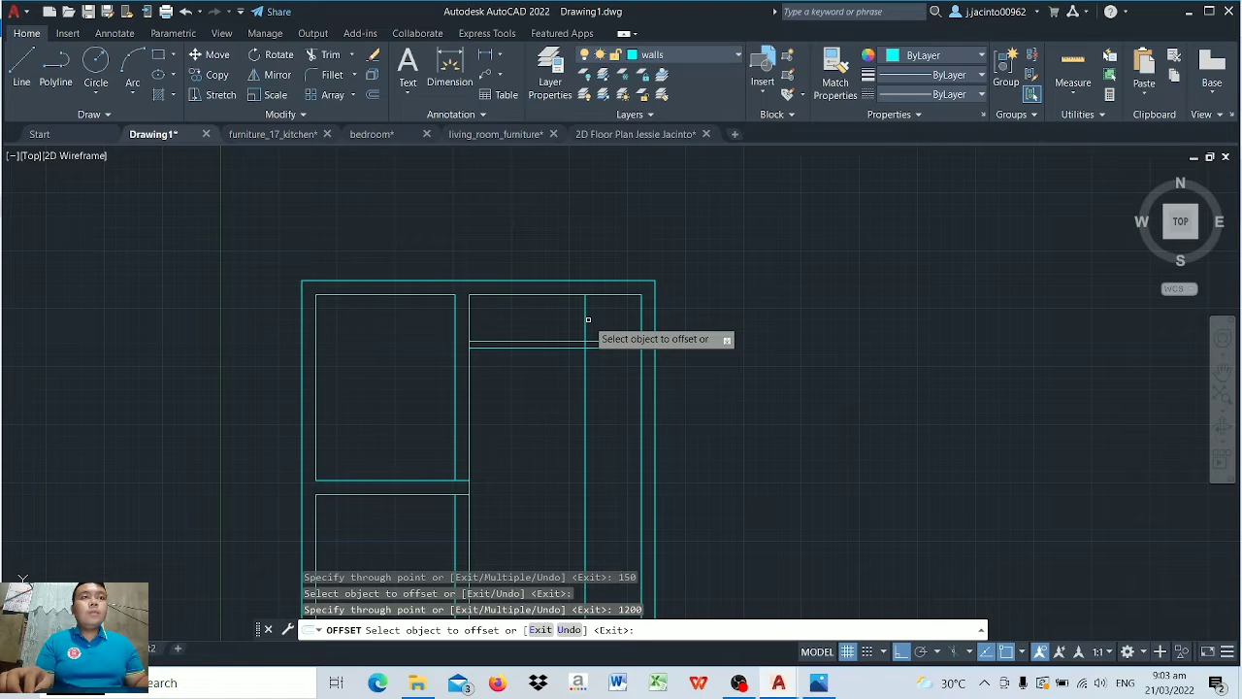
{"action": "left_click", "coordinate": [586, 320]}
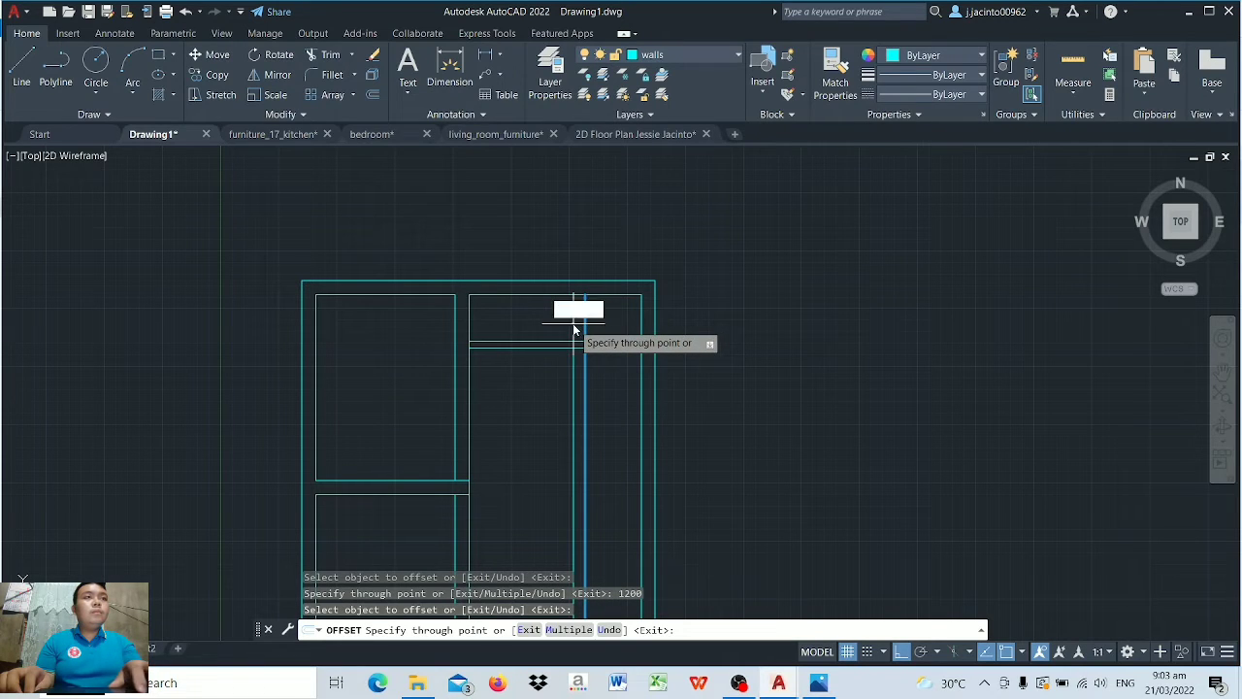
{"action": "type", "text": "150"}
{"action": "key", "text": "Return"}
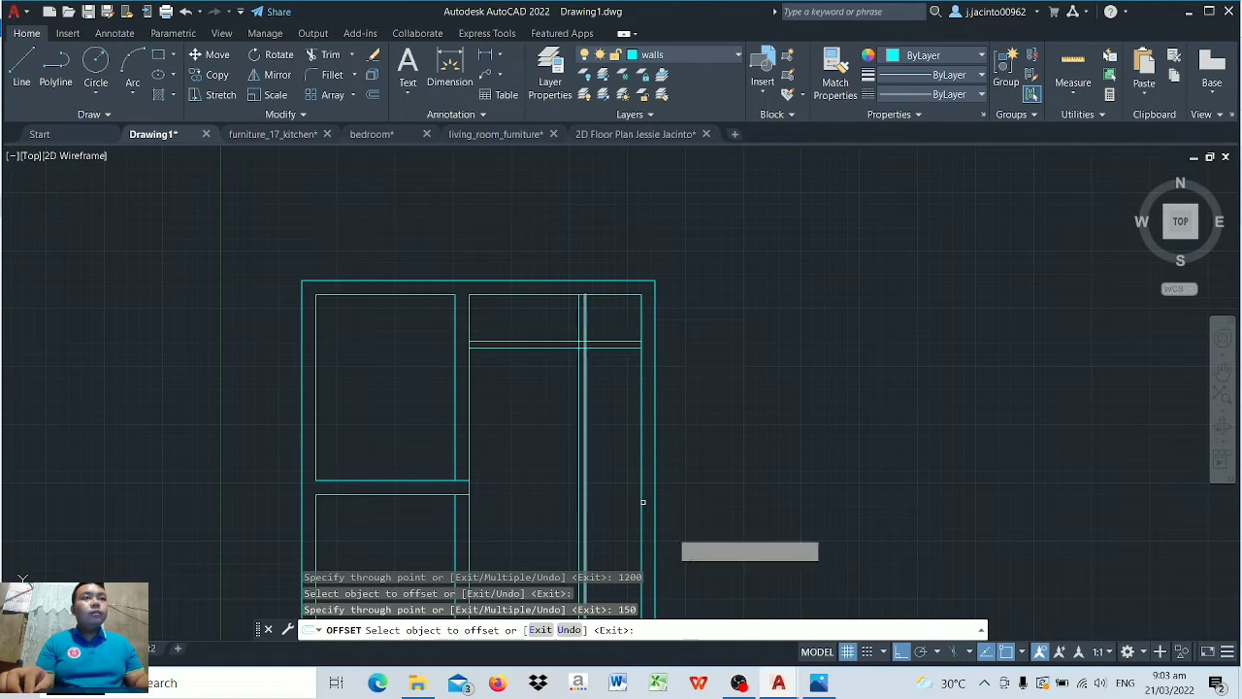
Step: Following the photo's Bath size, offset the lower W.C. partition line 1200 down, and the new line 300 further down
{"action": "left_click", "coordinate": [820, 682]}
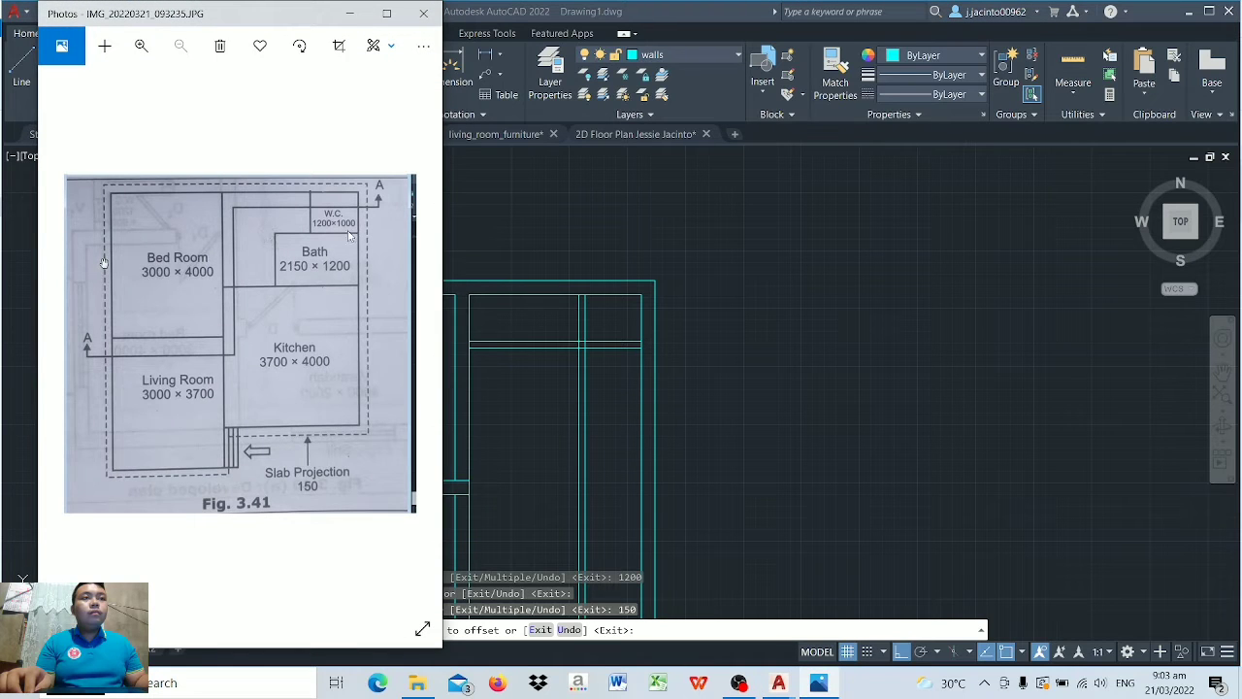
{"action": "left_click", "coordinate": [350, 14]}
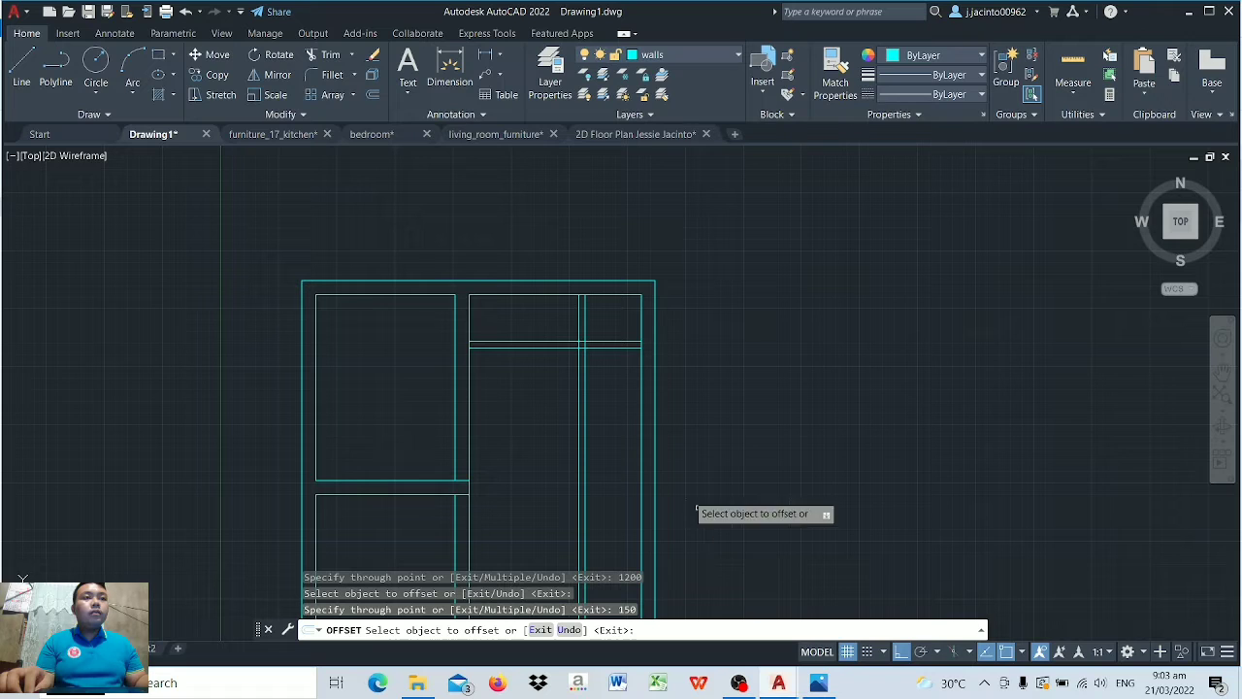
{"action": "left_click", "coordinate": [506, 349]}
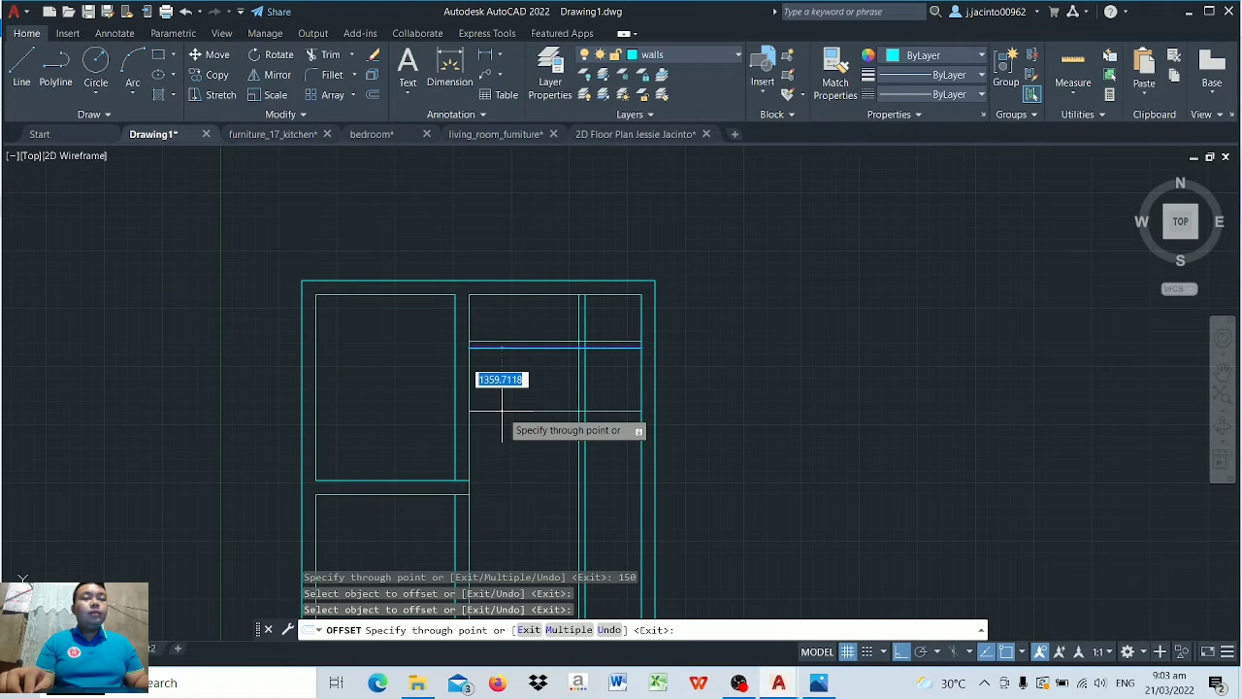
{"action": "type", "text": "1200"}
{"action": "key", "text": "Return"}
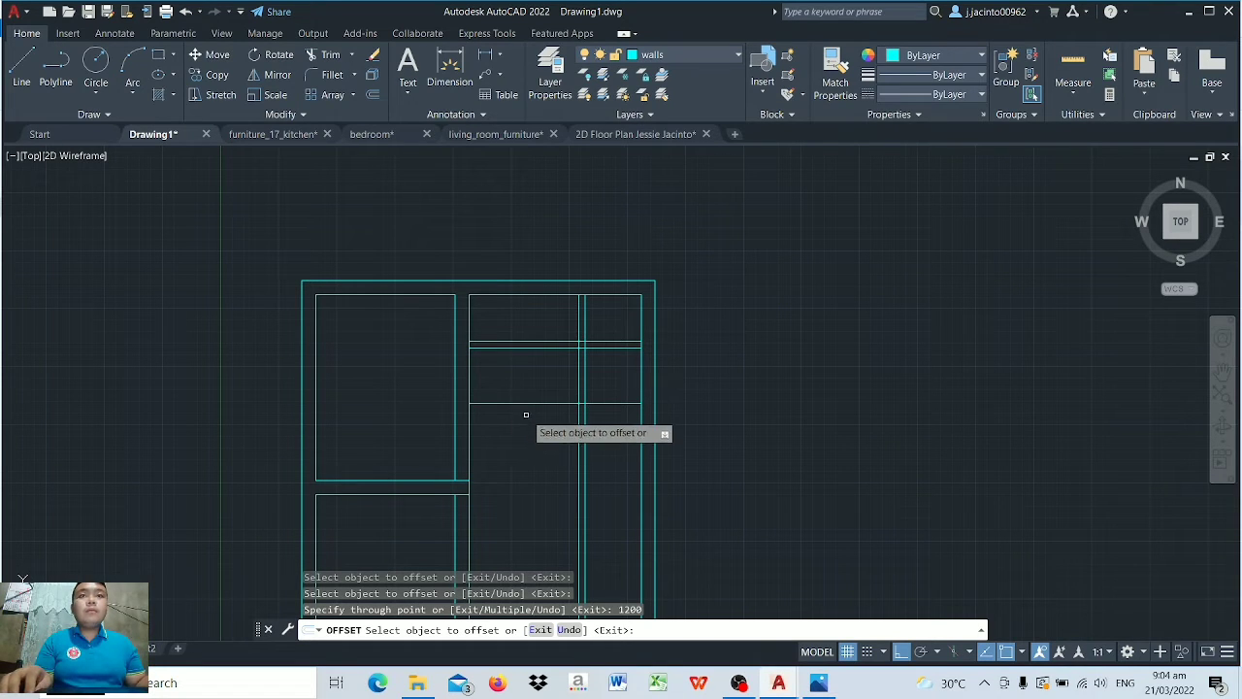
{"action": "left_click", "coordinate": [526, 404]}
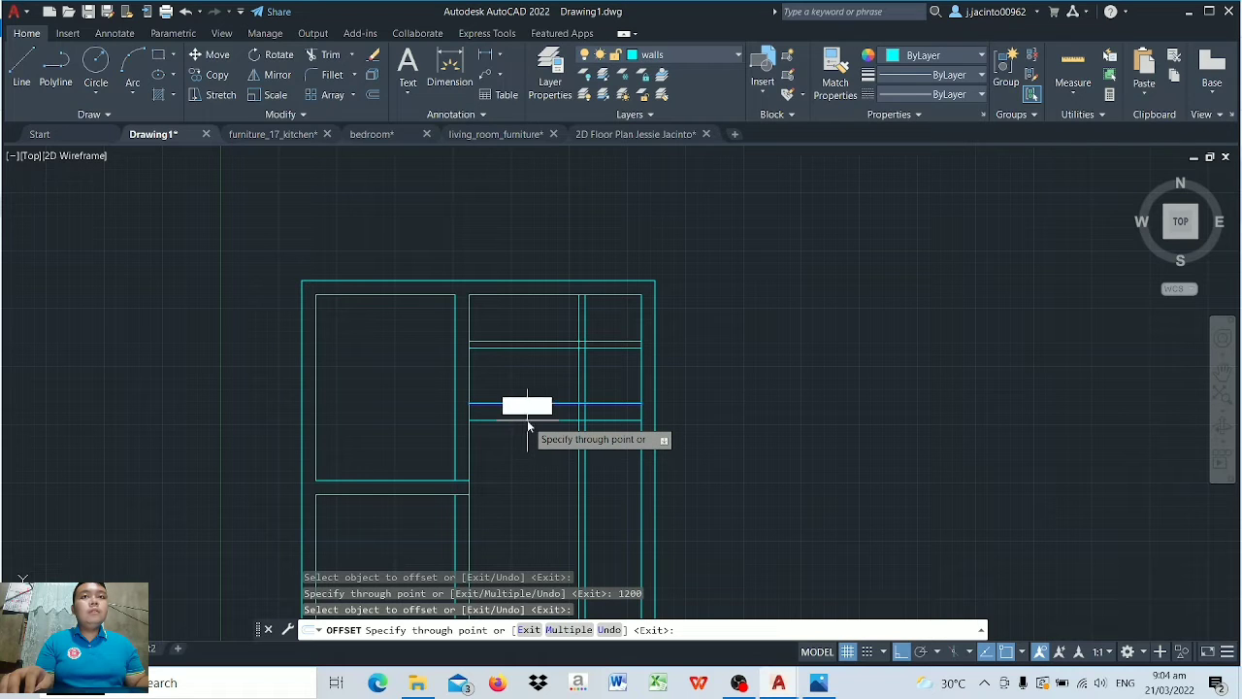
{"action": "key", "text": "Return"}
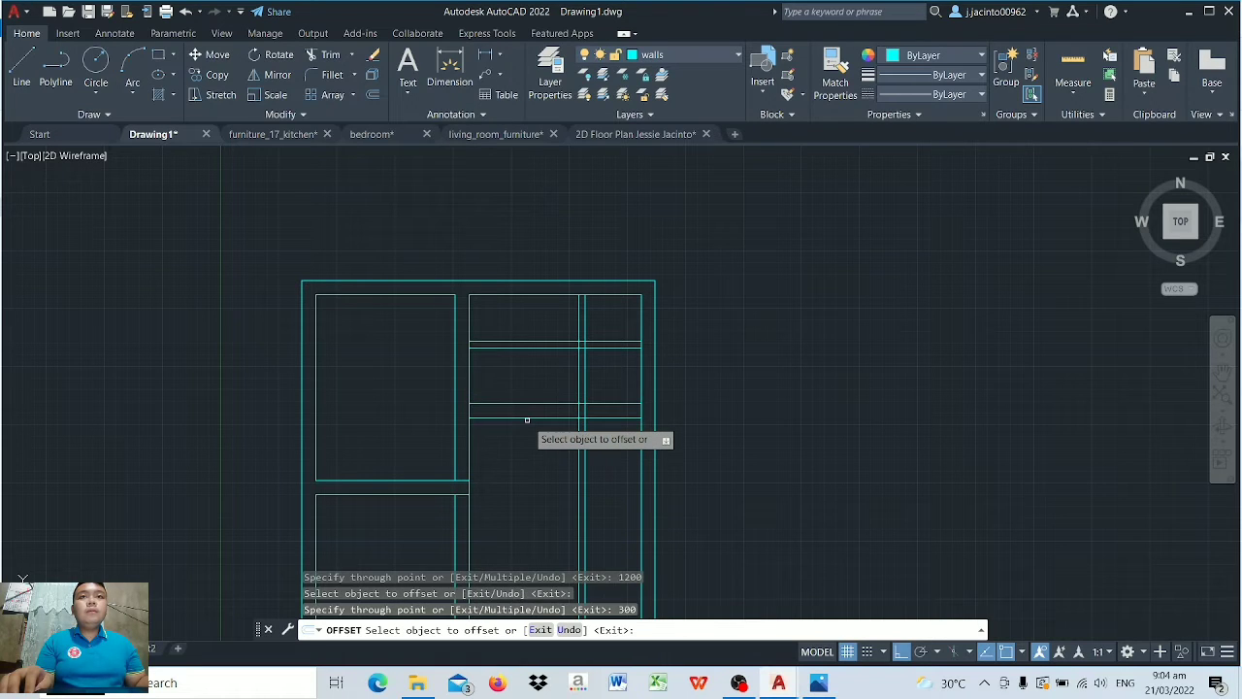
Step: Offset the inner right wall line 2150 to the left for the Bath, and the new line 150 further left
{"action": "left_click", "coordinate": [640, 370]}
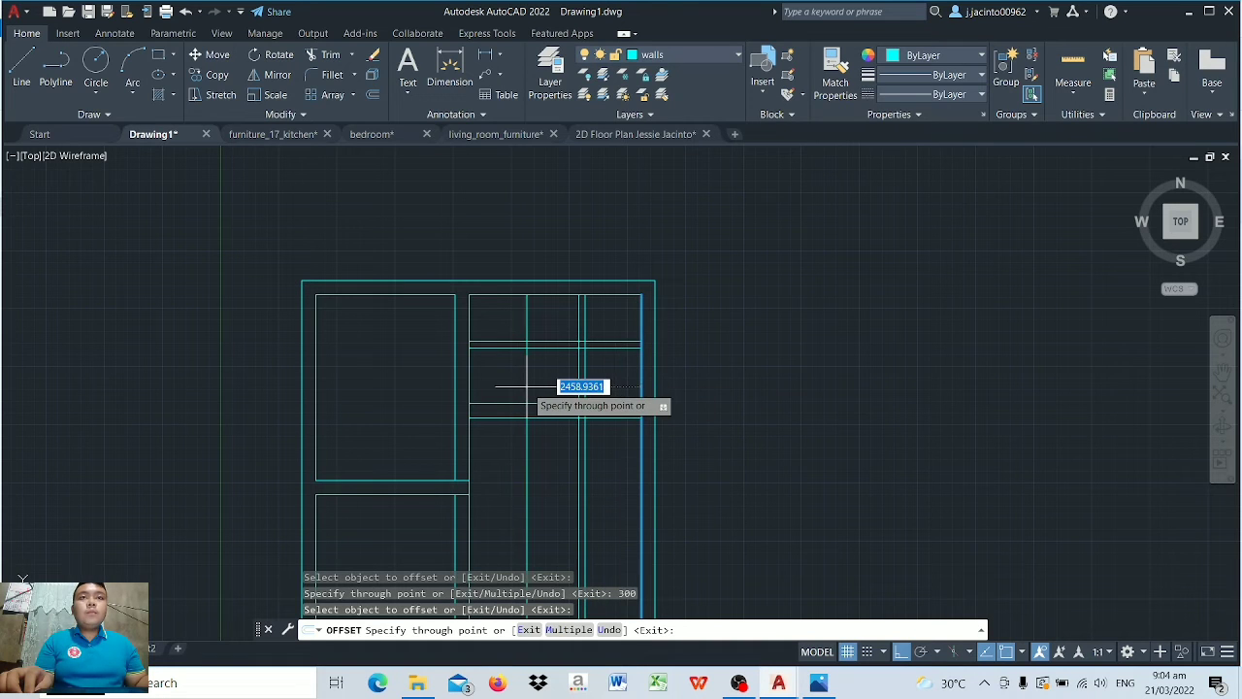
{"action": "type", "text": "215"}
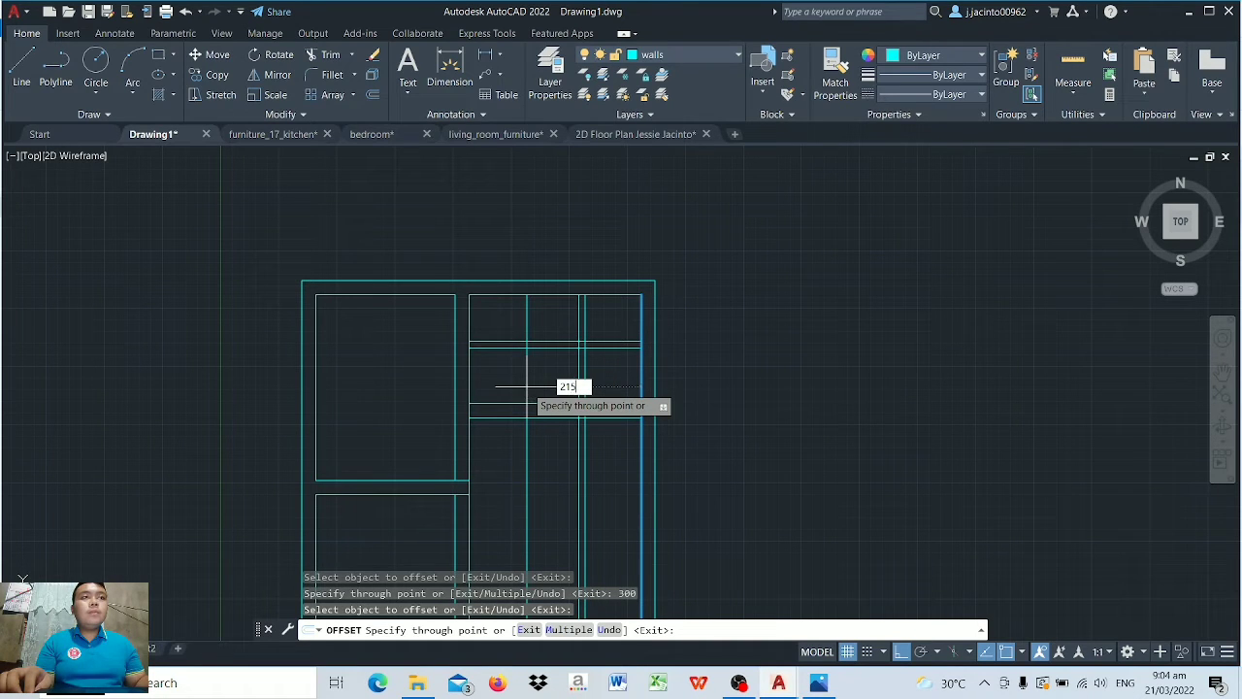
{"action": "type", "text": "0"}
{"action": "key", "text": "Return"}
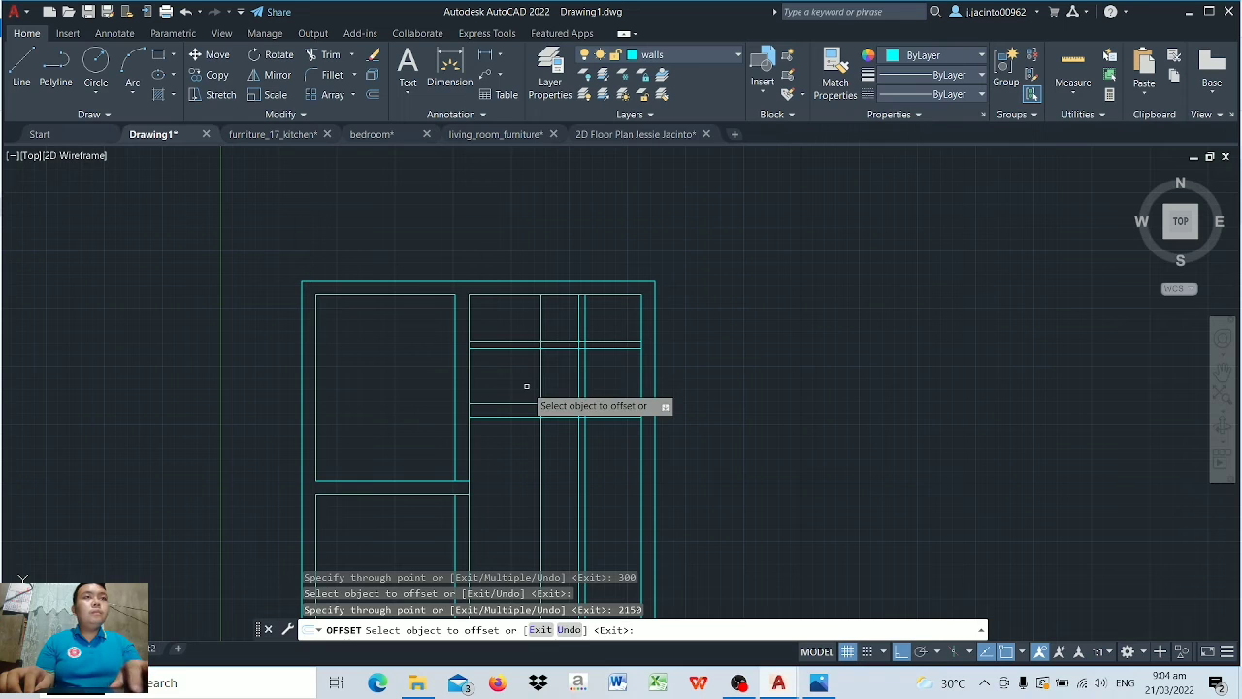
{"action": "left_click", "coordinate": [540, 387]}
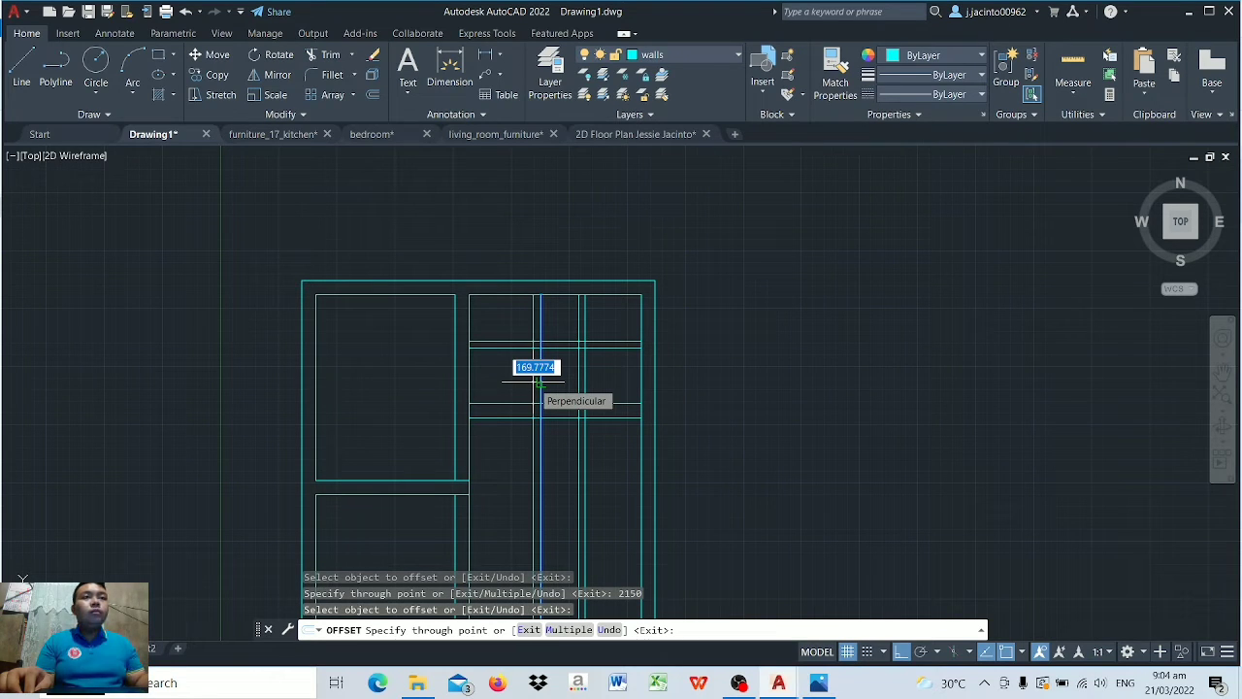
{"action": "type", "text": "14"}
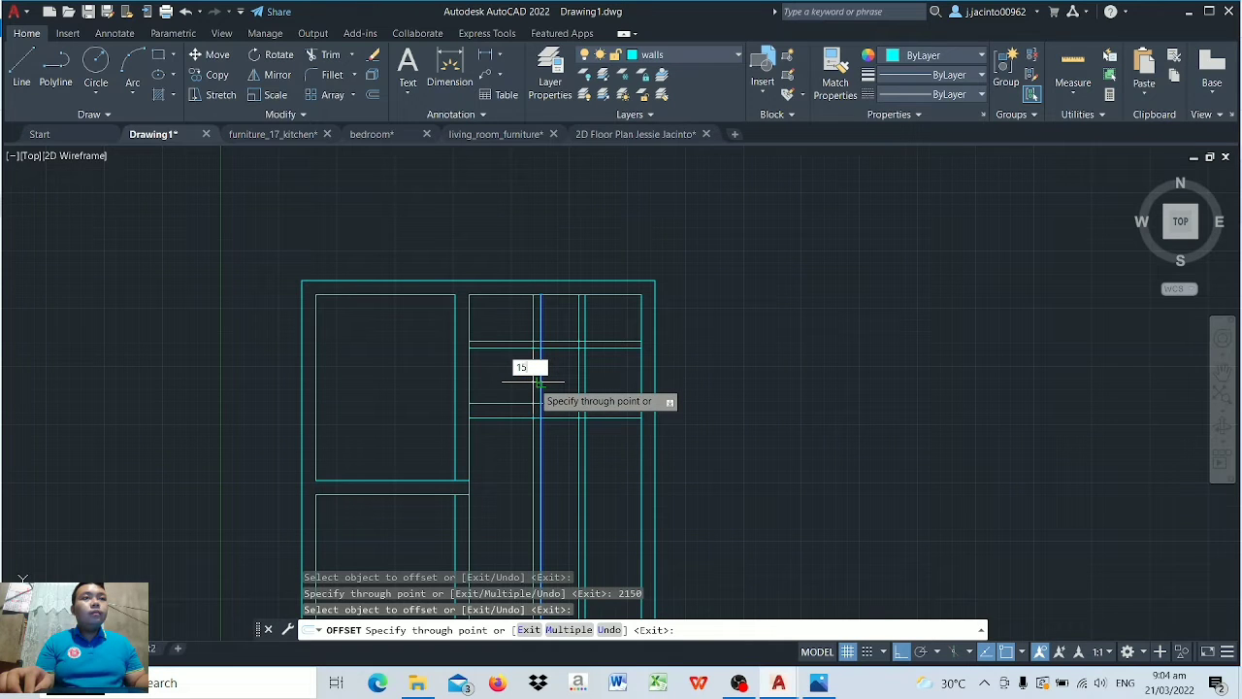
{"action": "key", "text": "Return"}
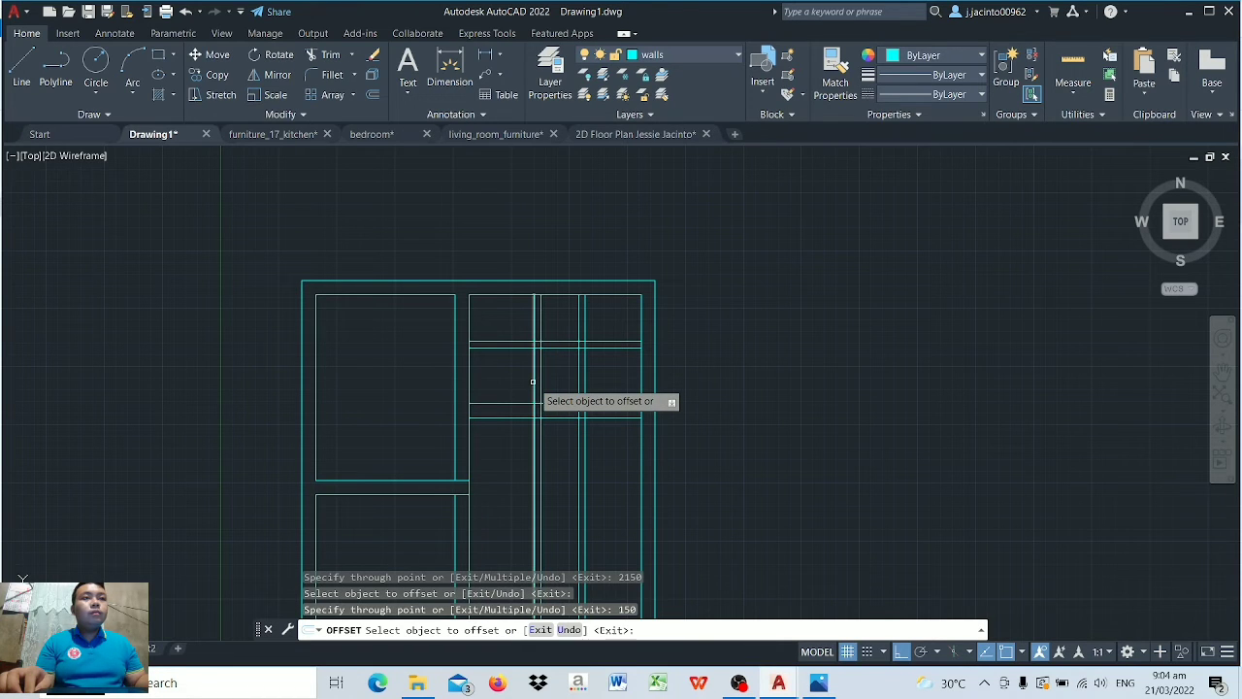
{"action": "key", "text": "Escape"}
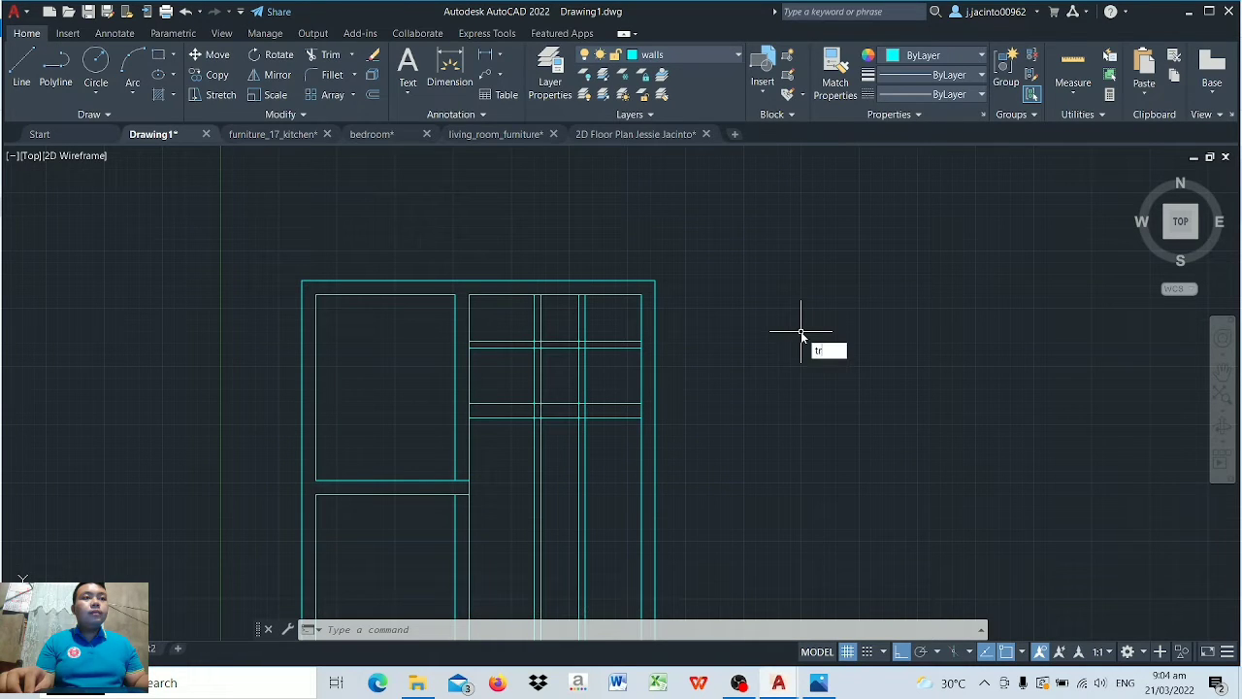
Step: Trim the partition lines extending outside the W.C. and Bath, plus the W.C. verticals running through the Bath and its bottom wall
{"action": "key", "text": "Return"}
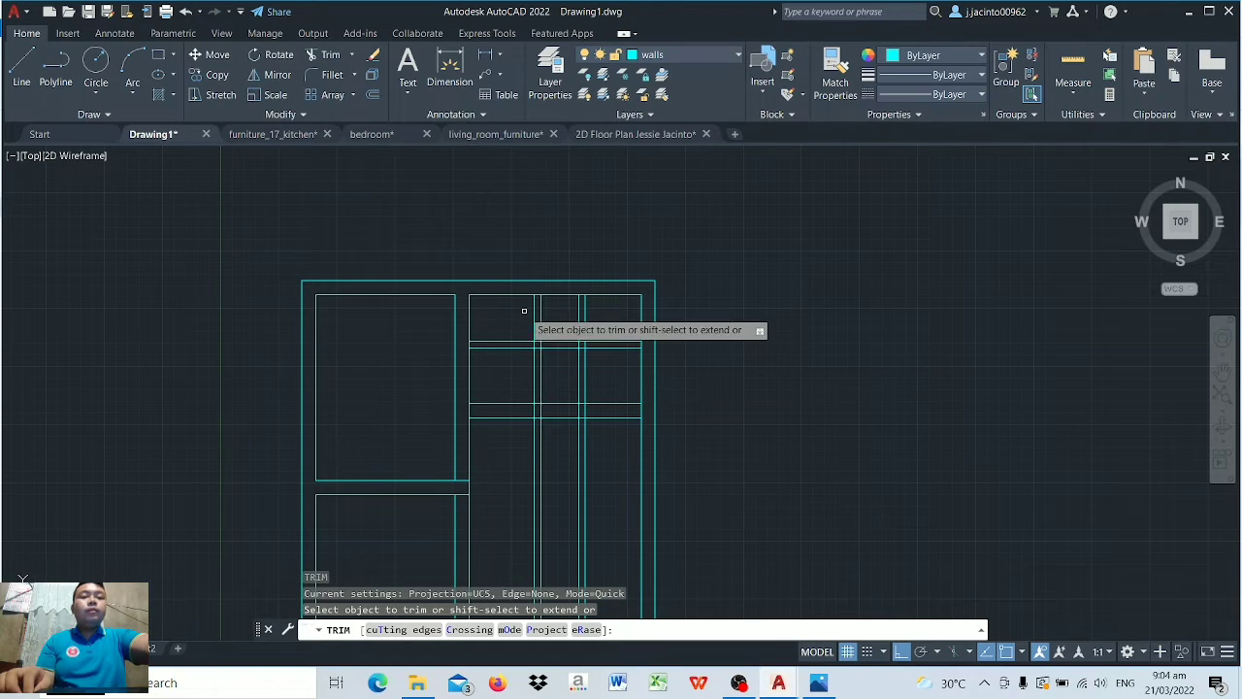
{"action": "mouse_move", "coordinate": [525, 311]}
{"action": "left_mouse_down"}
{"action": "mouse_move", "coordinate": [546, 297]}
{"action": "mouse_move", "coordinate": [505, 456]}
{"action": "mouse_move", "coordinate": [612, 454]}
{"action": "left_mouse_up"}
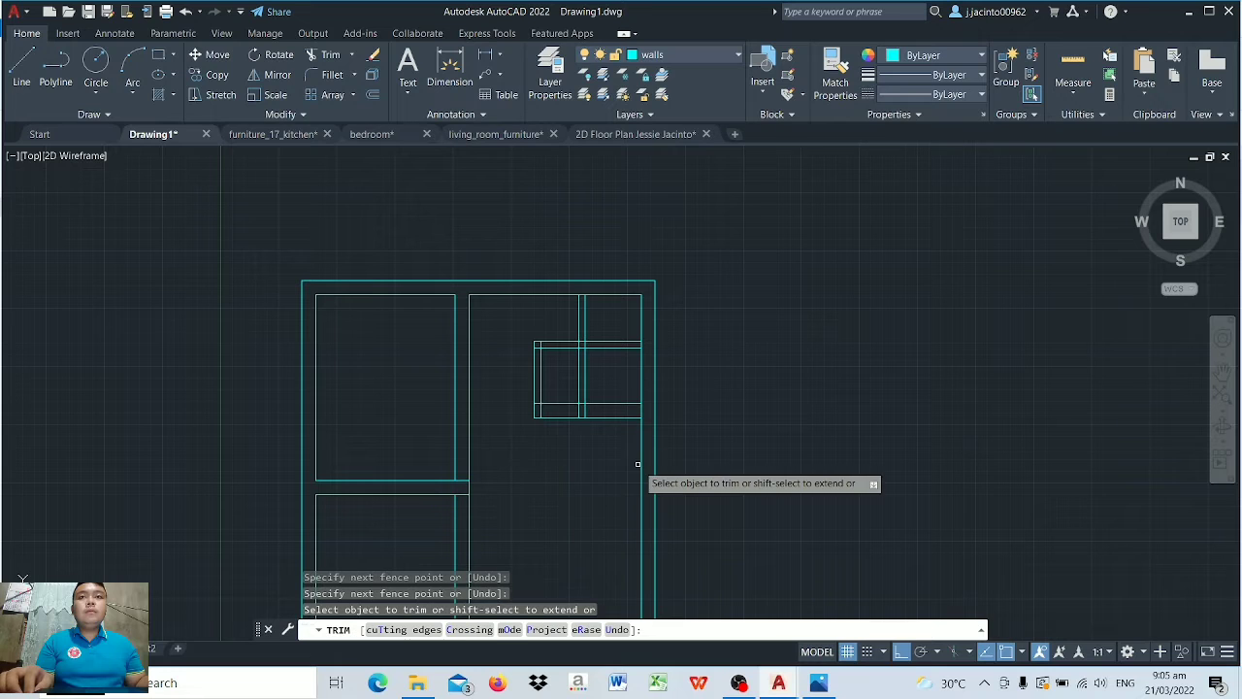
{"action": "mouse_move", "coordinate": [583, 379]}
{"action": "left_mouse_down"}
{"action": "mouse_move", "coordinate": [564, 383]}
{"action": "mouse_move", "coordinate": [598, 370]}
{"action": "left_mouse_up"}
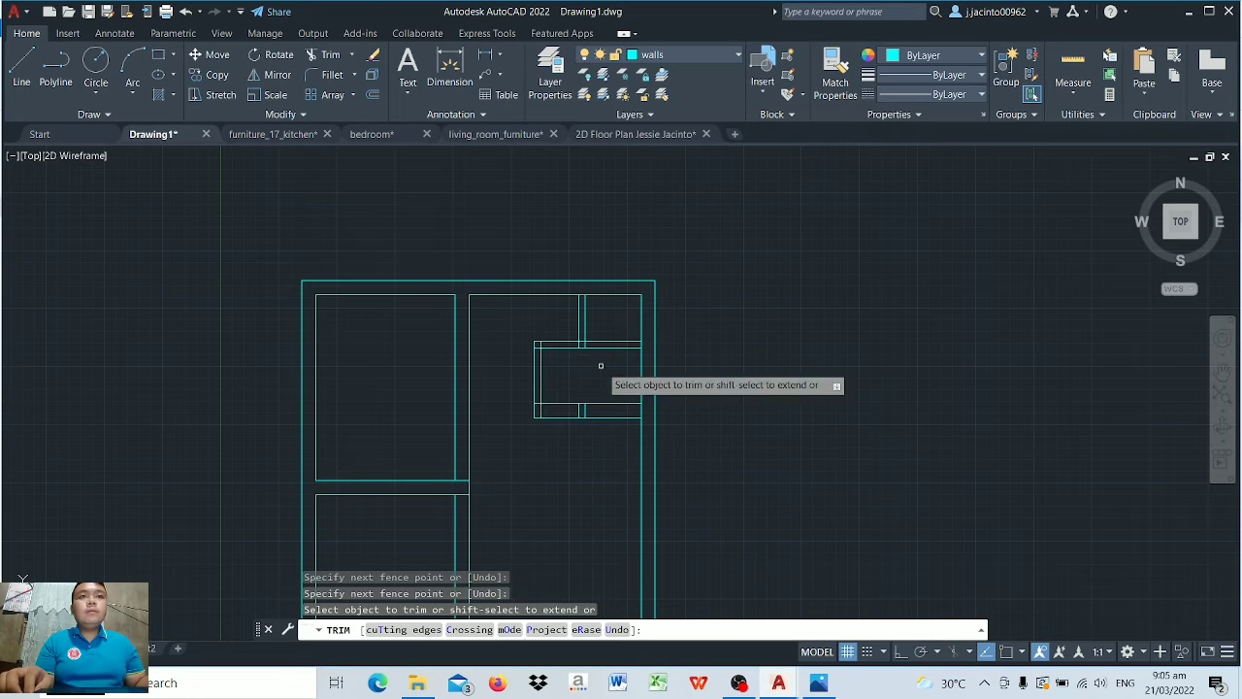
{"action": "scroll", "coordinate": [585, 373], "scroll_direction": "up", "scroll_amount": 2}
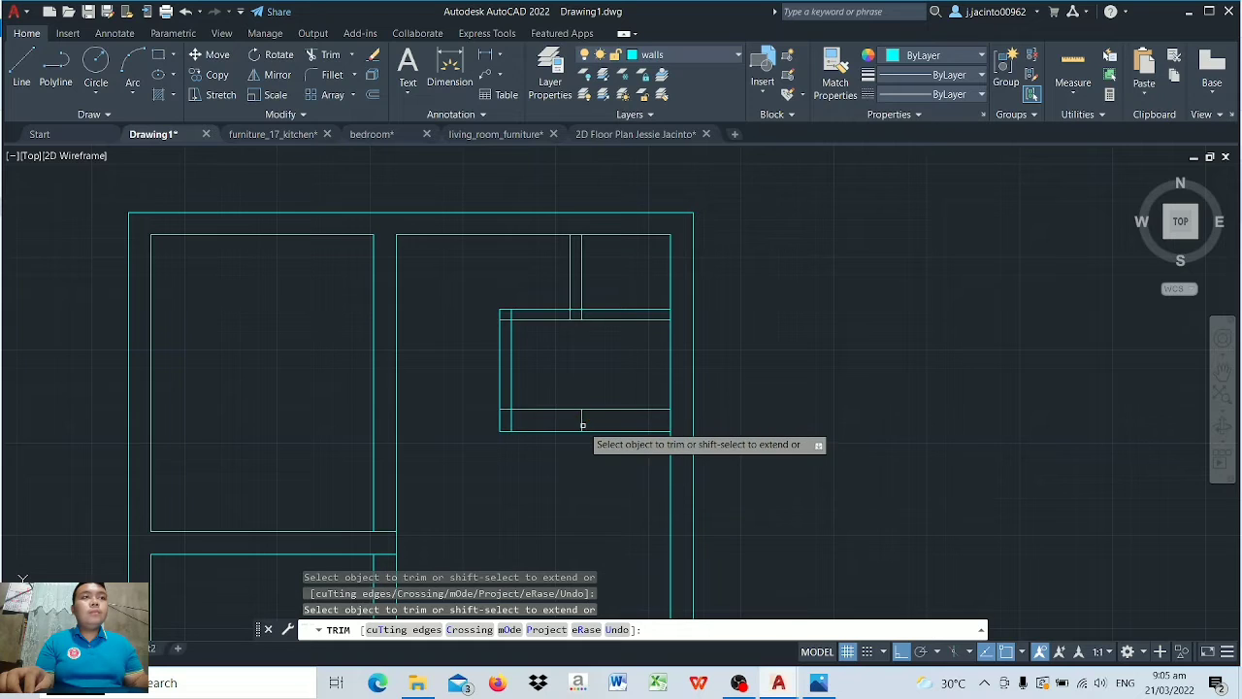
{"action": "left_click", "coordinate": [583, 420]}
Step: Trim the horizontal lines between the Bath's left partition and the W.C., and clear the overlapping lines inside both lower-left partition corners
{"action": "left_click_drag", "start_coordinate": [530, 276], "coordinate": [539, 336]}
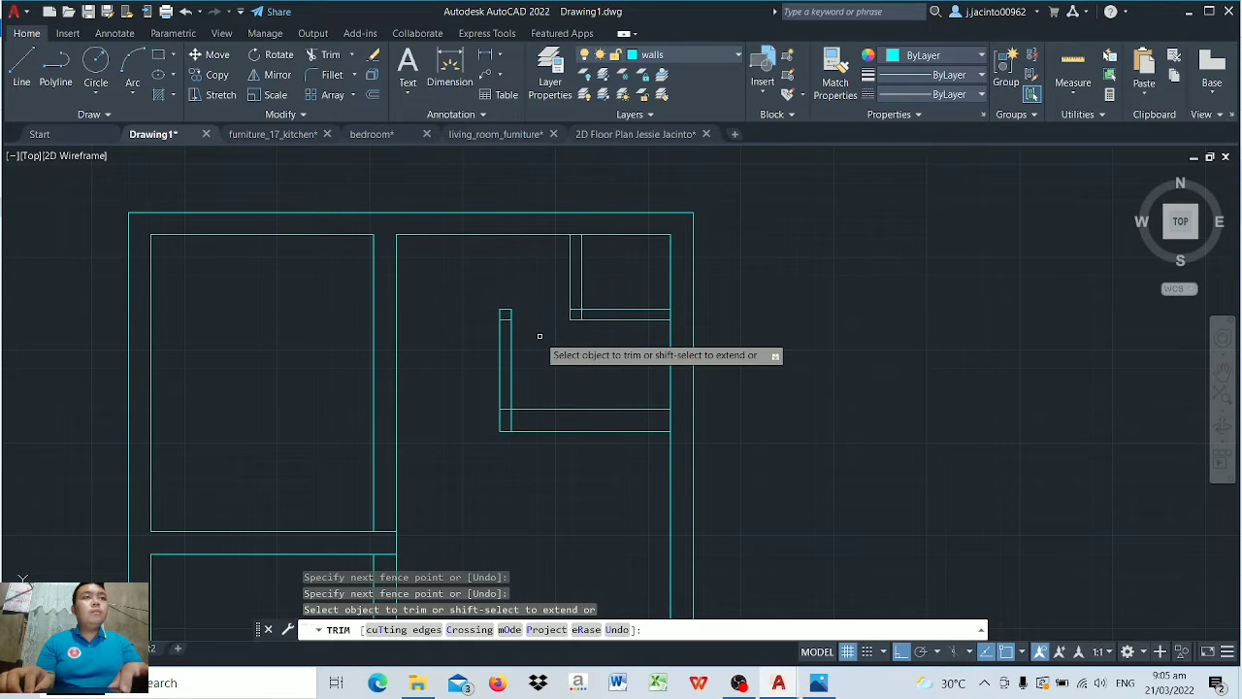
{"action": "scroll", "coordinate": [540, 336], "scroll_direction": "up", "scroll_amount": 2}
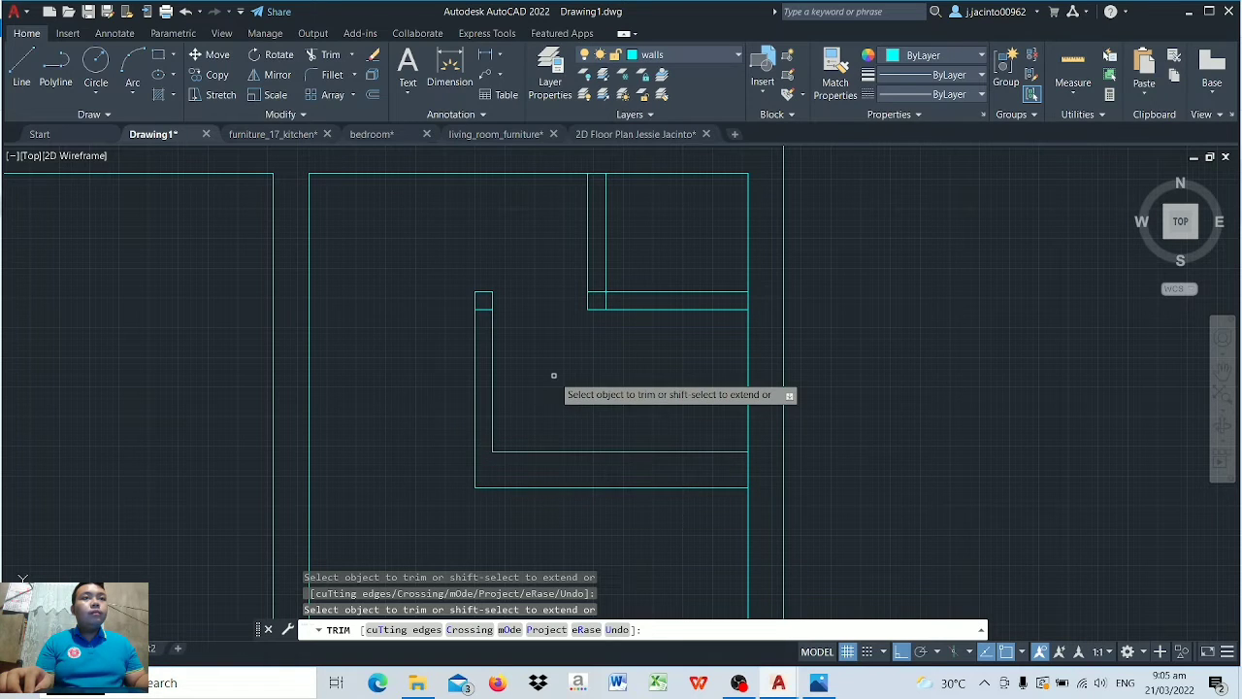
{"action": "left_click", "coordinate": [606, 297]}
{"action": "key", "text": "Return"}
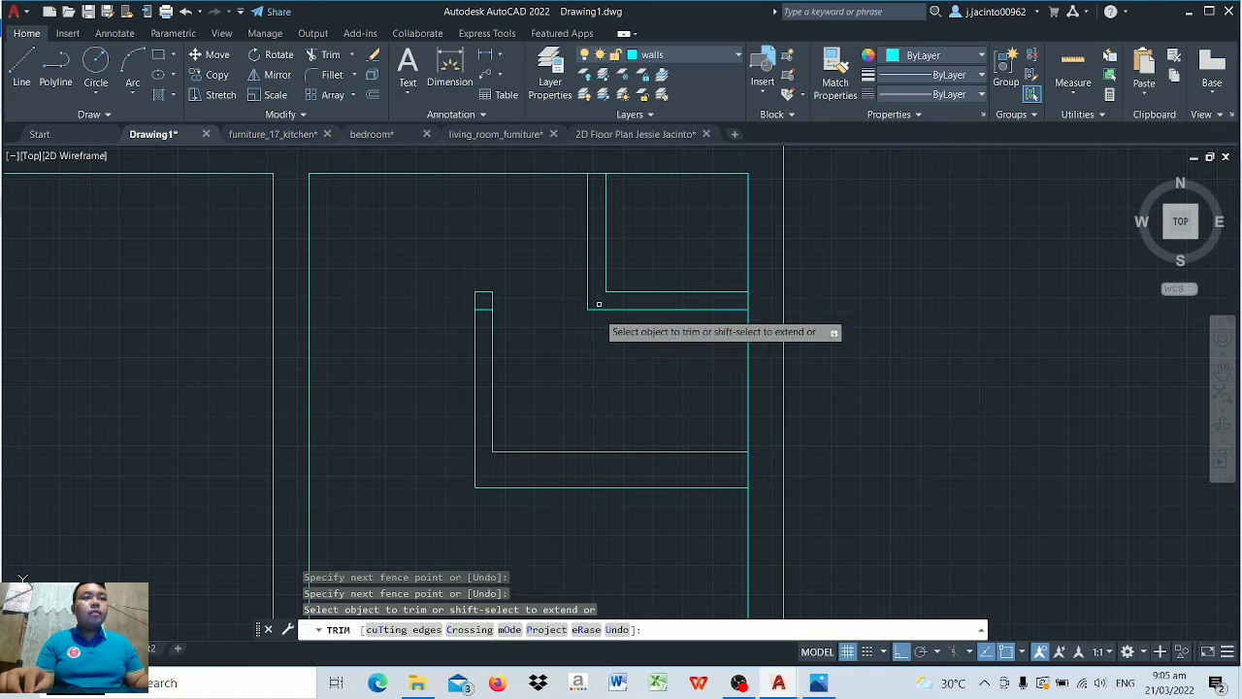
{"action": "key", "text": "Return"}
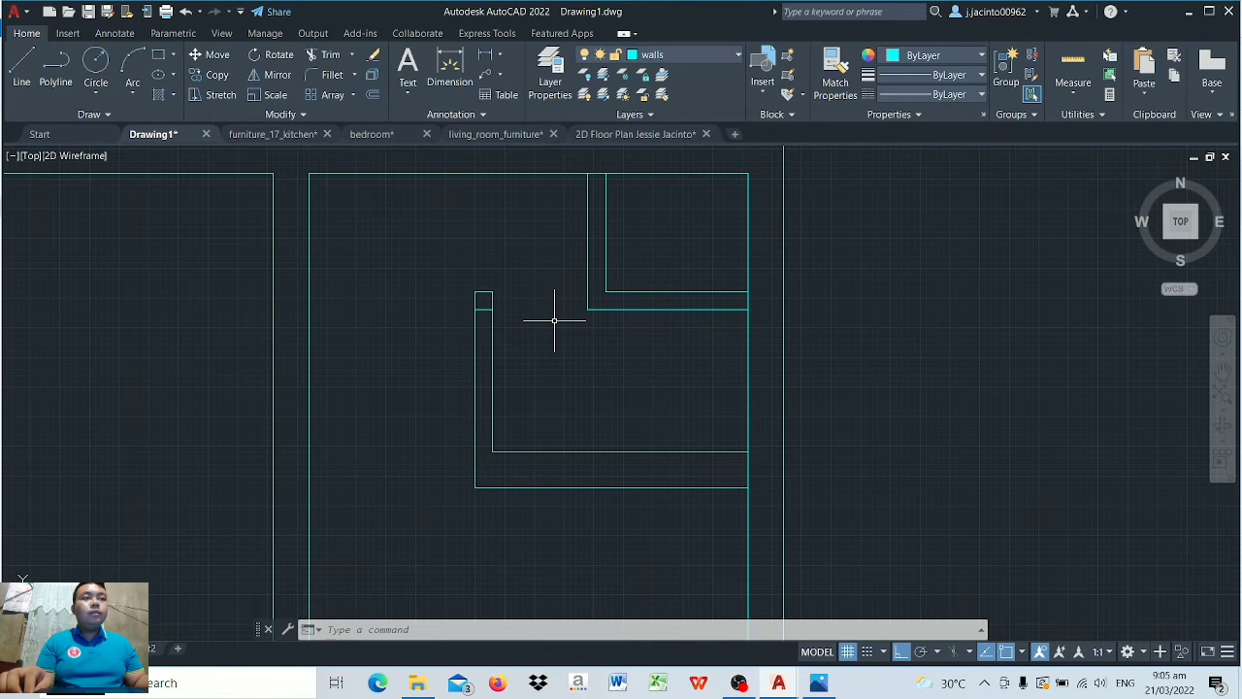
{"action": "left_click", "coordinate": [488, 313]}
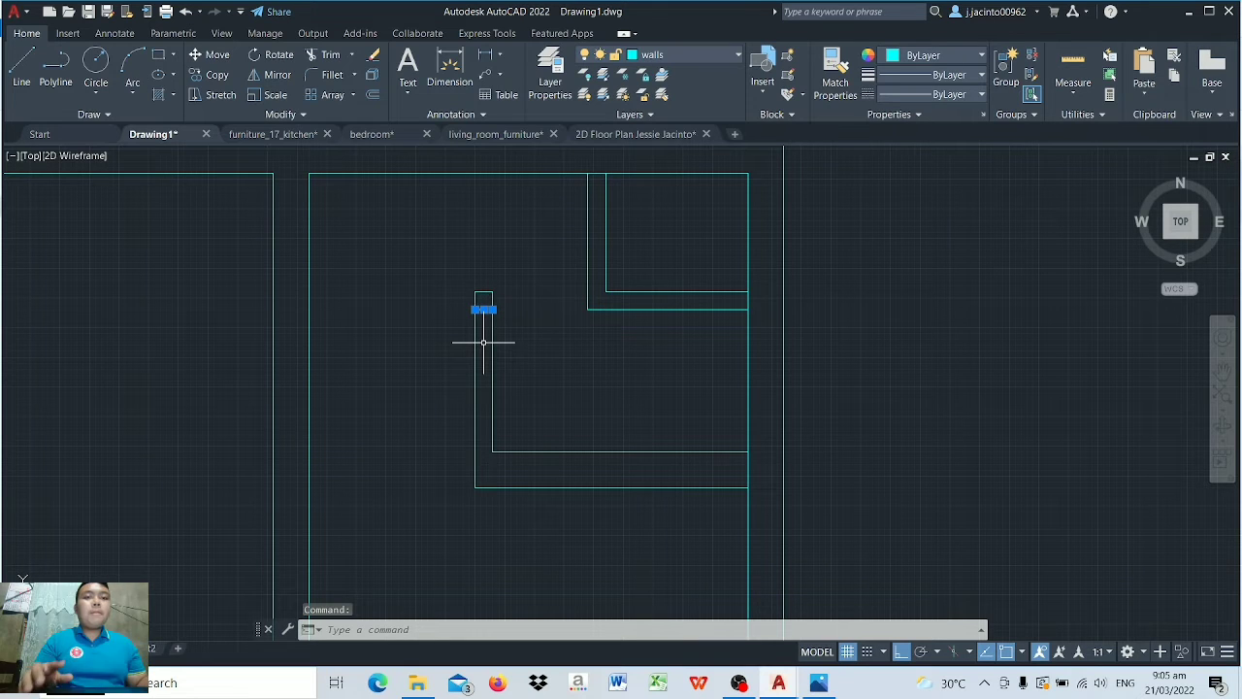
{"action": "key", "text": "Escape"}
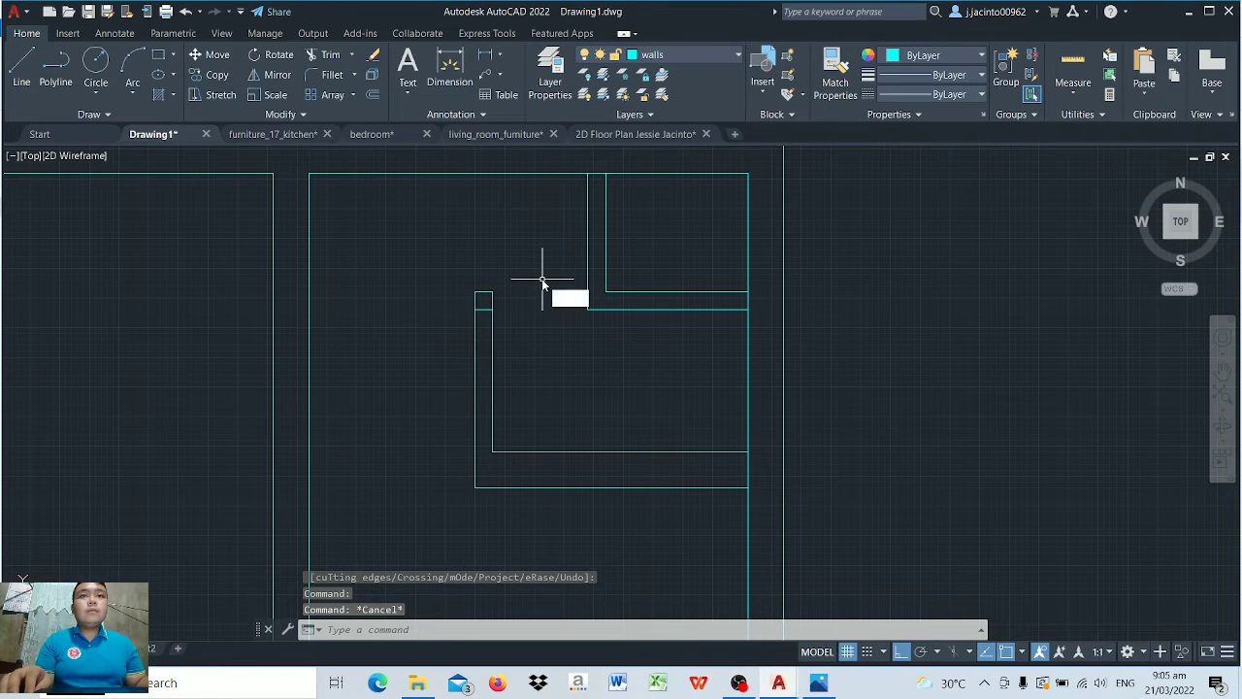
{"action": "type", "text": "ER"}
{"action": "left_click", "coordinate": [585, 329]}
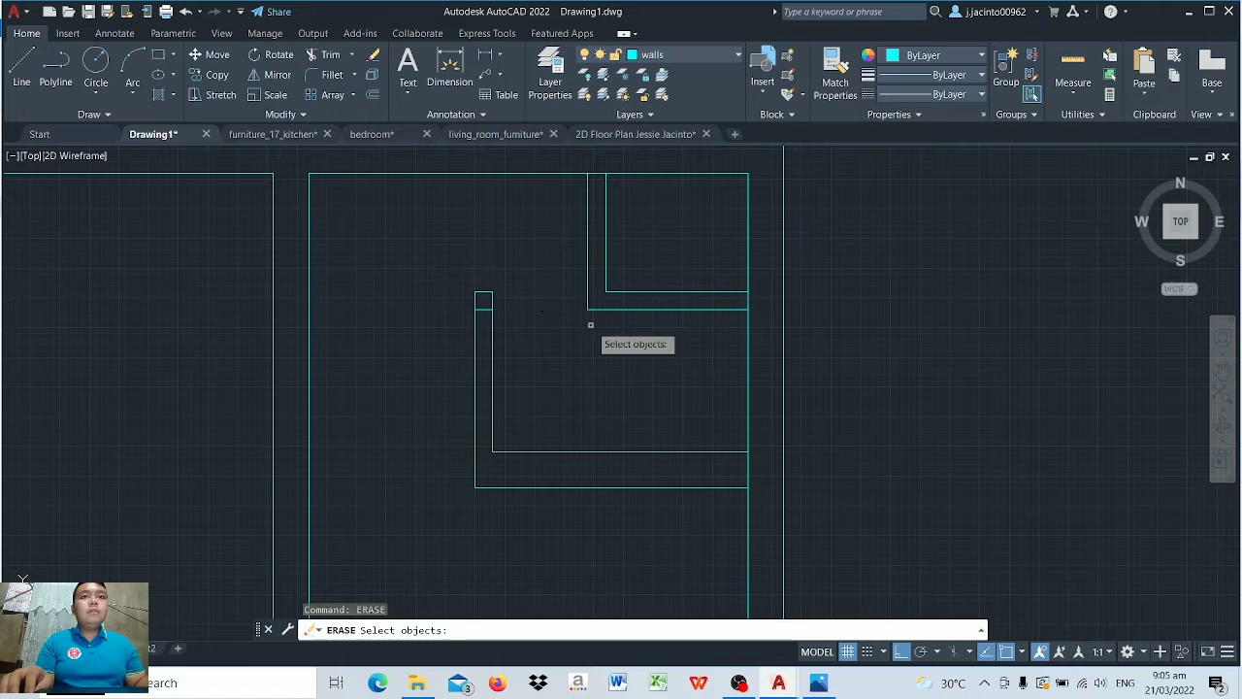
{"action": "left_click", "coordinate": [484, 308]}
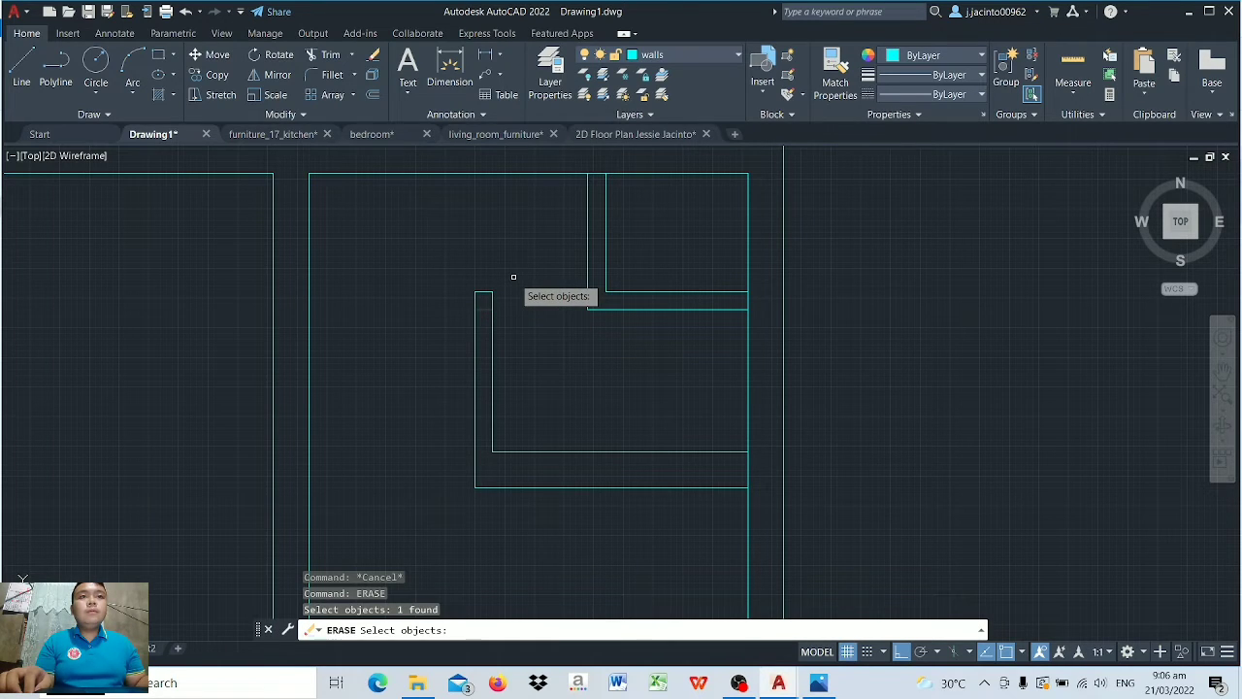
{"action": "key", "text": "Escape"}
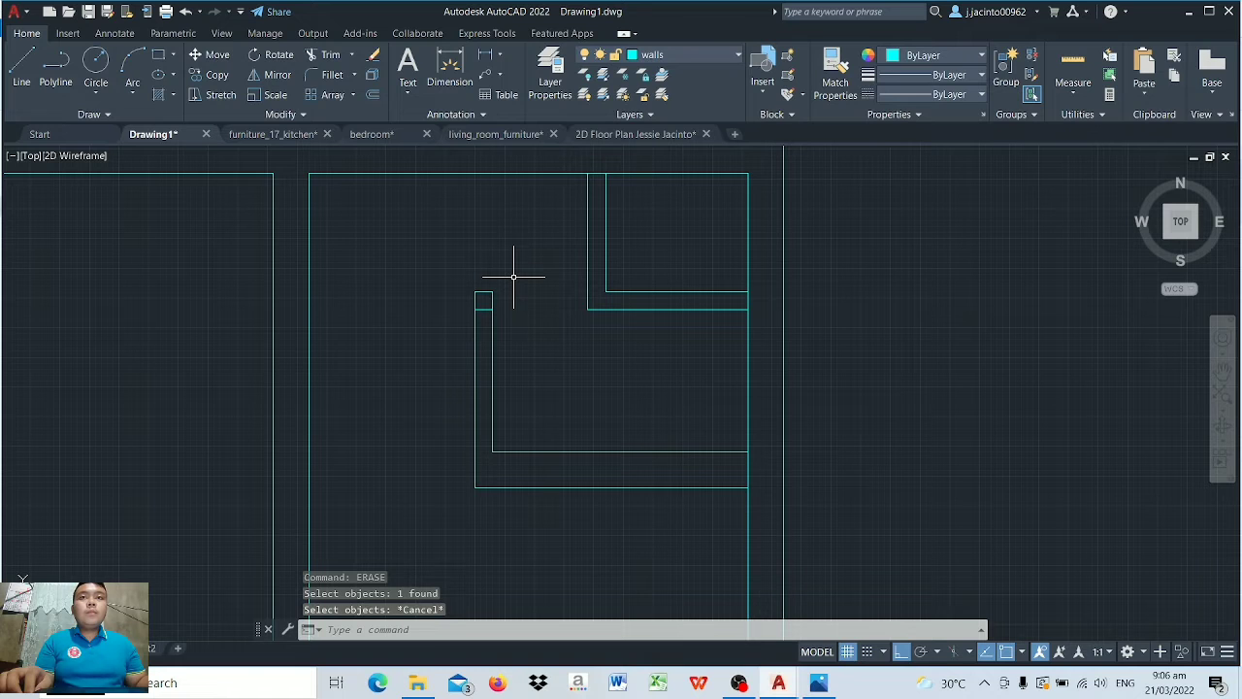
Step: Check the Kitchen size of 3700 × 4000 in the reference photo, and offset the Bath's lower wall line 4000 down
{"action": "scroll", "coordinate": [513, 276], "scroll_direction": "down", "scroll_amount": 4}
{"action": "middle_click_drag", "start_coordinate": [502, 352], "coordinate": [594, 297]}
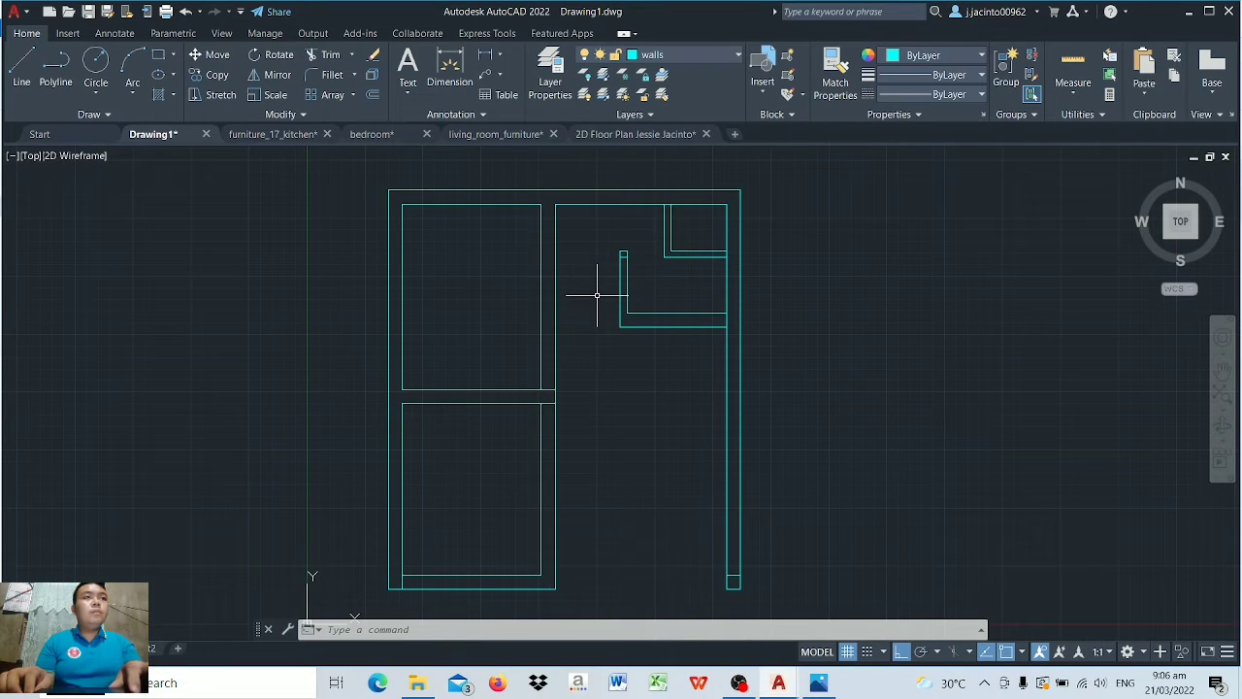
{"action": "left_click", "coordinate": [818, 683]}
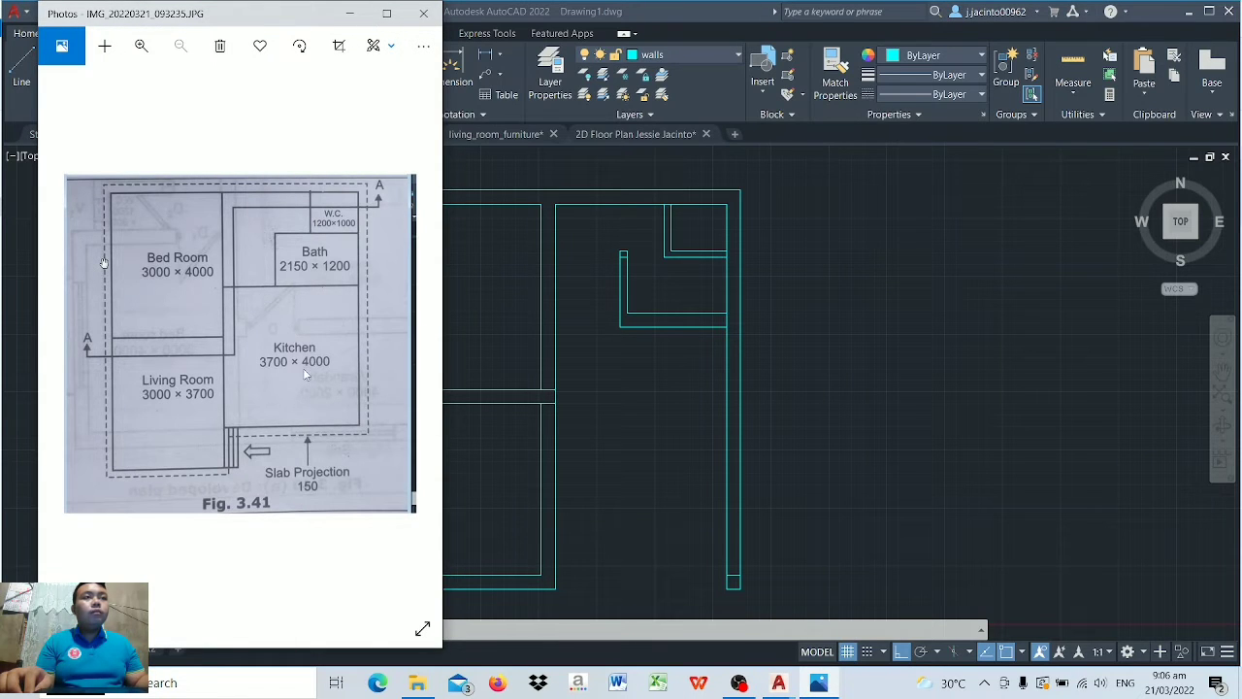
{"action": "left_click", "coordinate": [349, 14]}
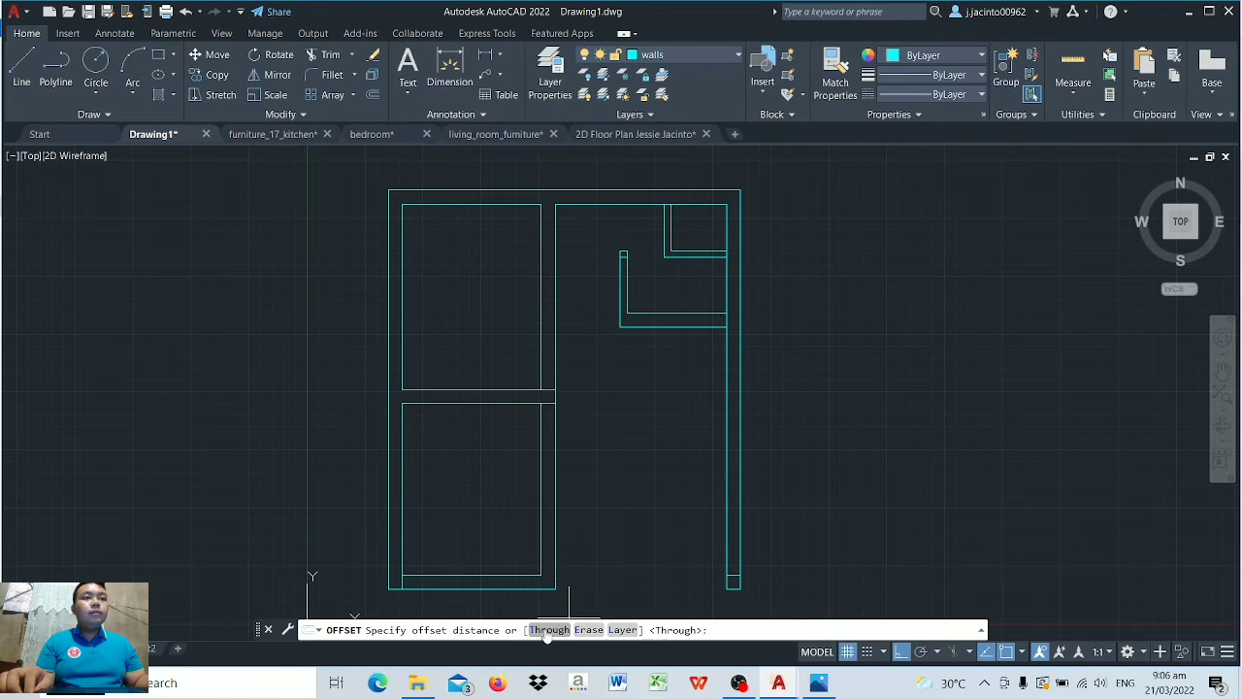
{"action": "left_click", "coordinate": [550, 630]}
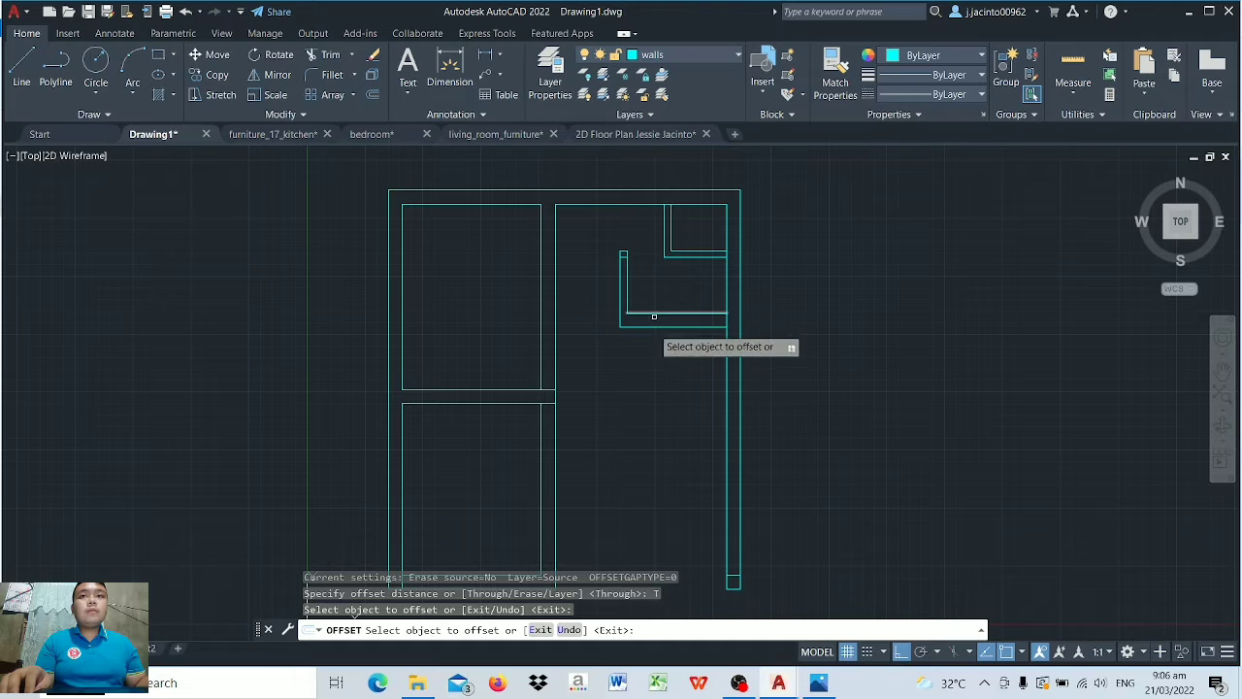
{"action": "left_click", "coordinate": [652, 328]}
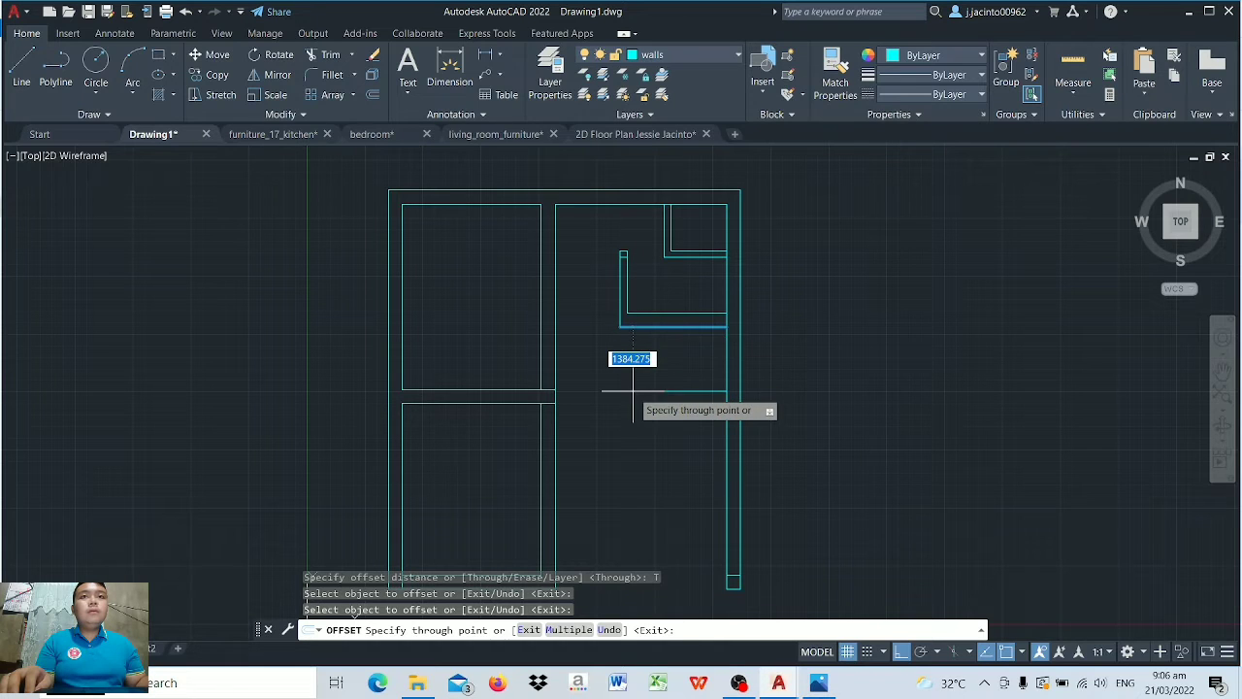
{"action": "key", "text": "Return"}
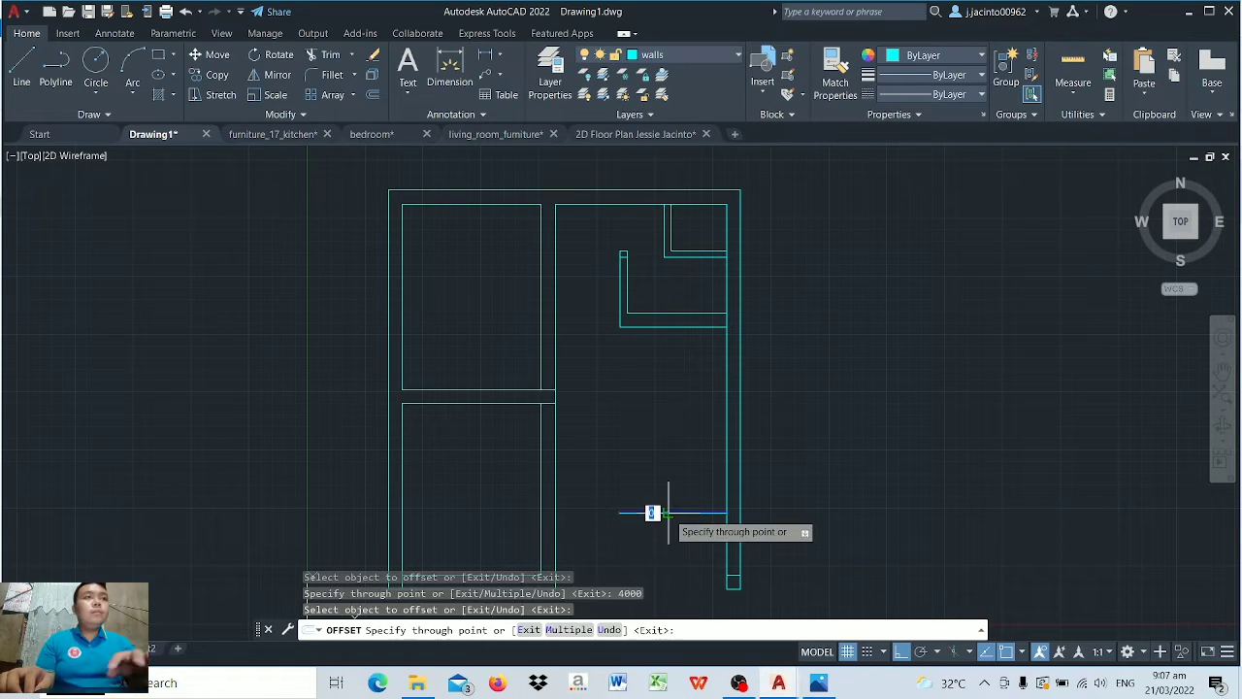
Step: Offset the new Kitchen bottom line 300 further down for the wall thickness
{"action": "left_click", "coordinate": [667, 514]}
{"action": "type", "text": "3"}
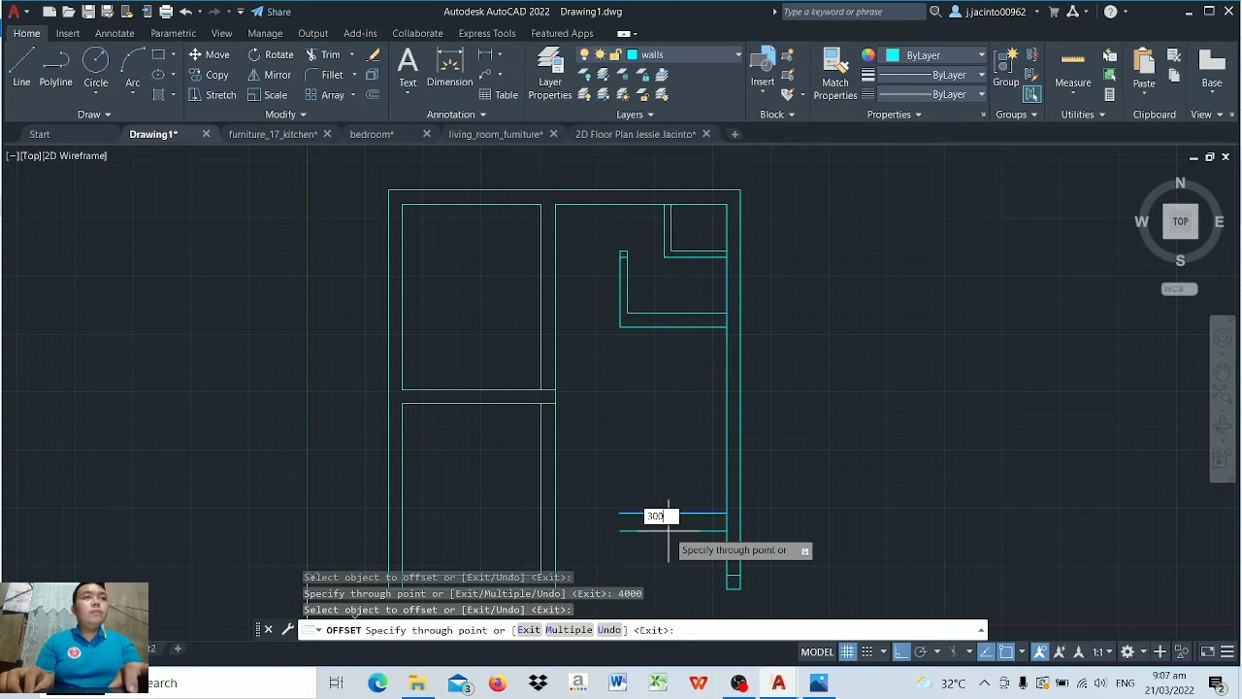
{"action": "type", "text": "00"}
{"action": "key", "text": "Return"}
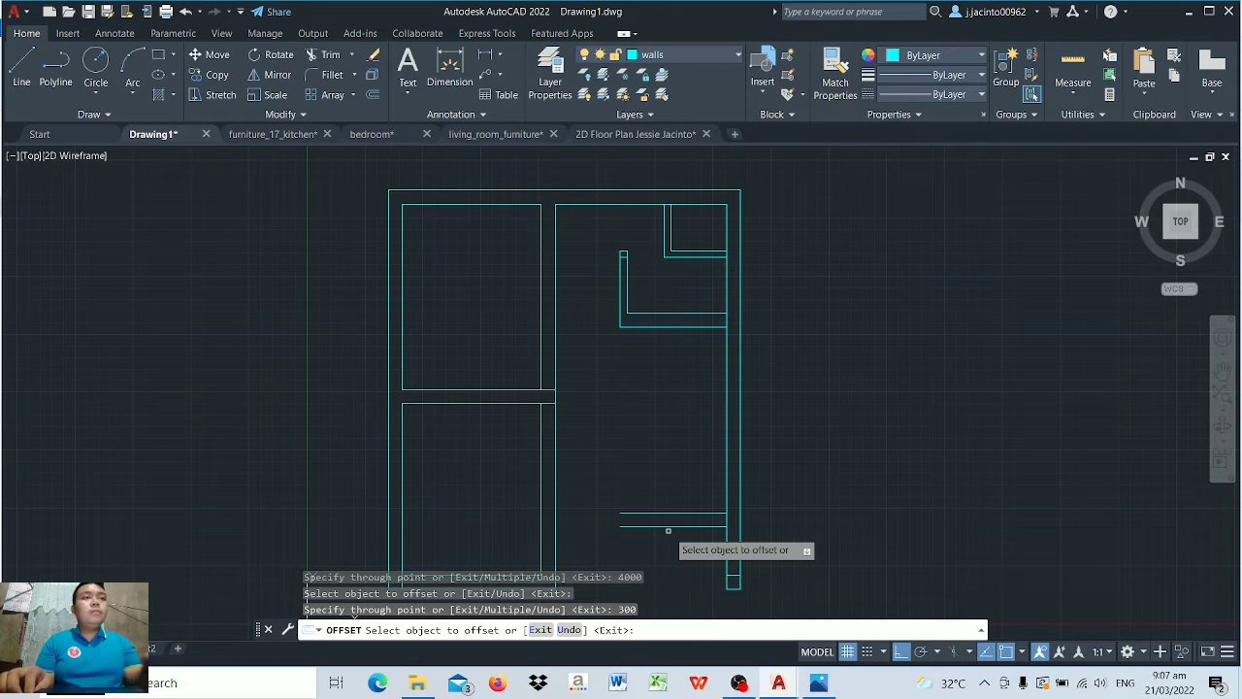
{"action": "scroll", "coordinate": [670, 529], "scroll_direction": "down", "scroll_amount": 2}
{"action": "middle_click_drag", "start_coordinate": [691, 472], "coordinate": [760, 429]}
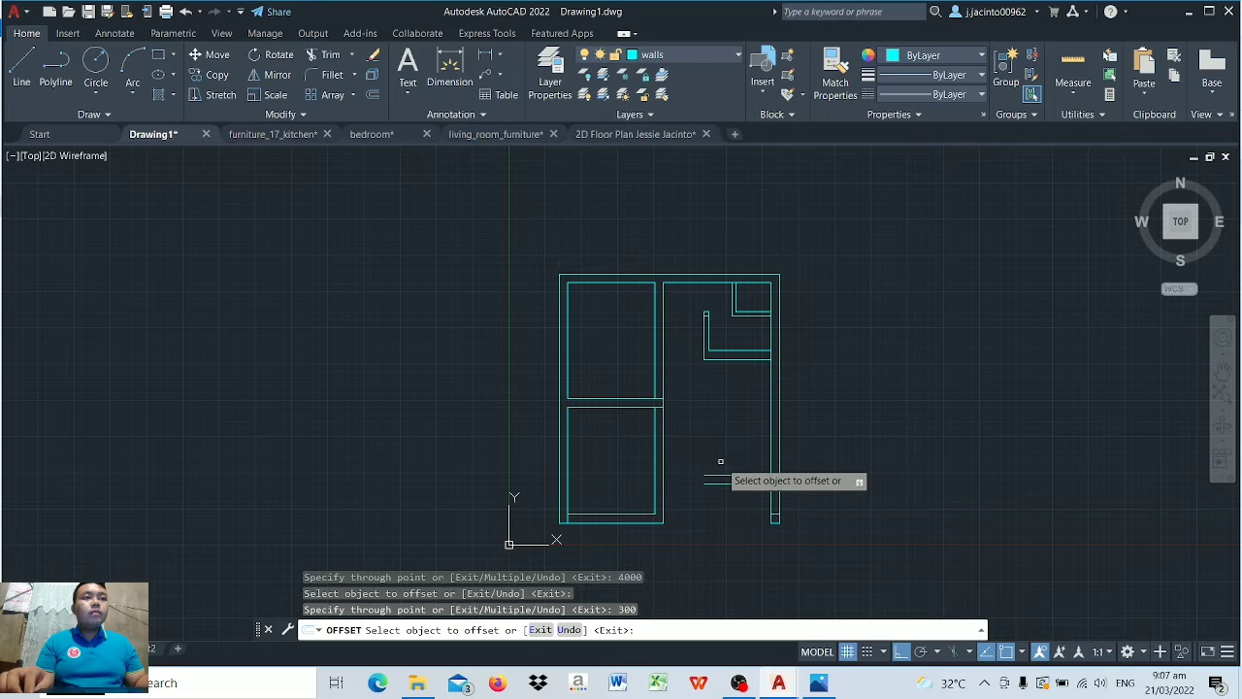
{"action": "key", "text": "Escape"}
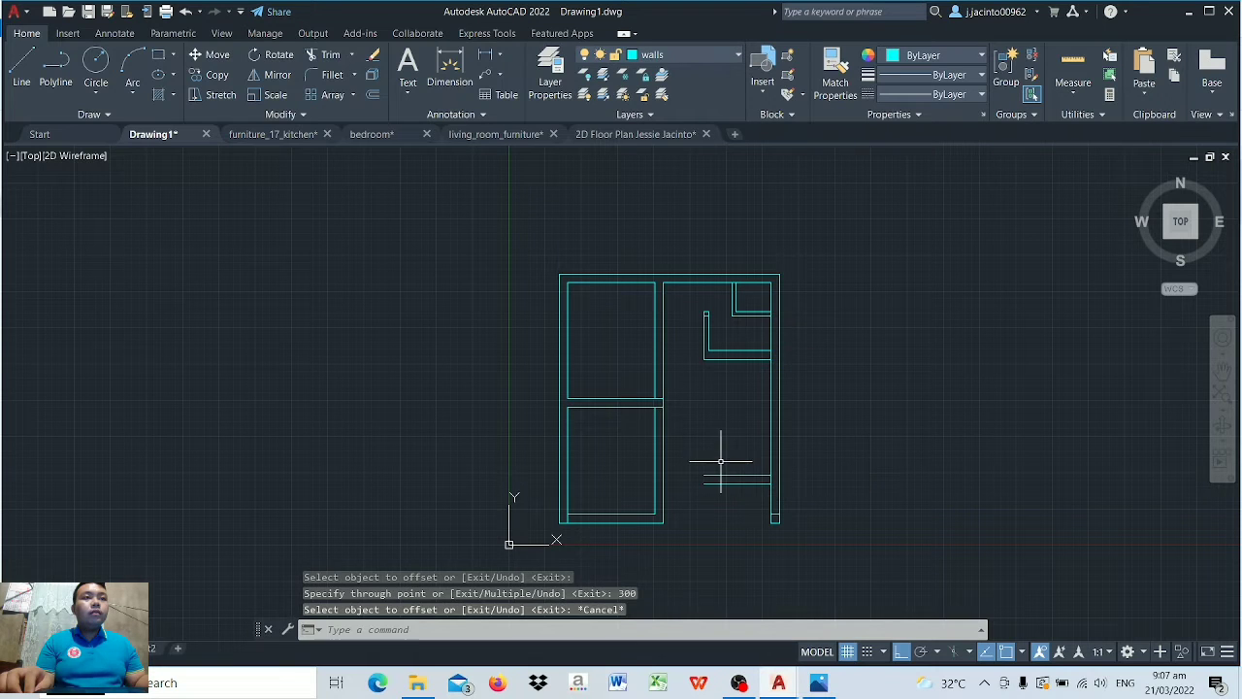
Step: Extend both Kitchen bottom wall lines left to the Living Room wall, and the lower one right to the outer wall line
{"action": "left_click", "coordinate": [355, 58]}
{"action": "left_click", "coordinate": [330, 111]}
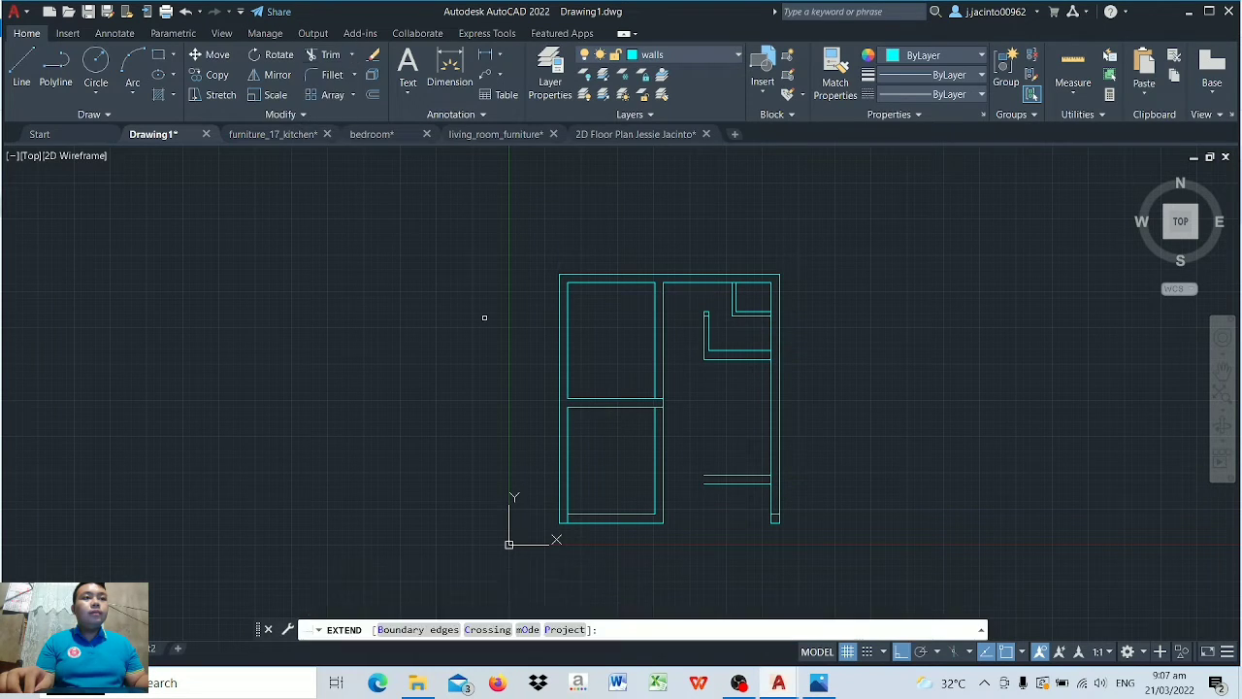
{"action": "left_click", "coordinate": [706, 477]}
{"action": "left_click", "coordinate": [707, 483]}
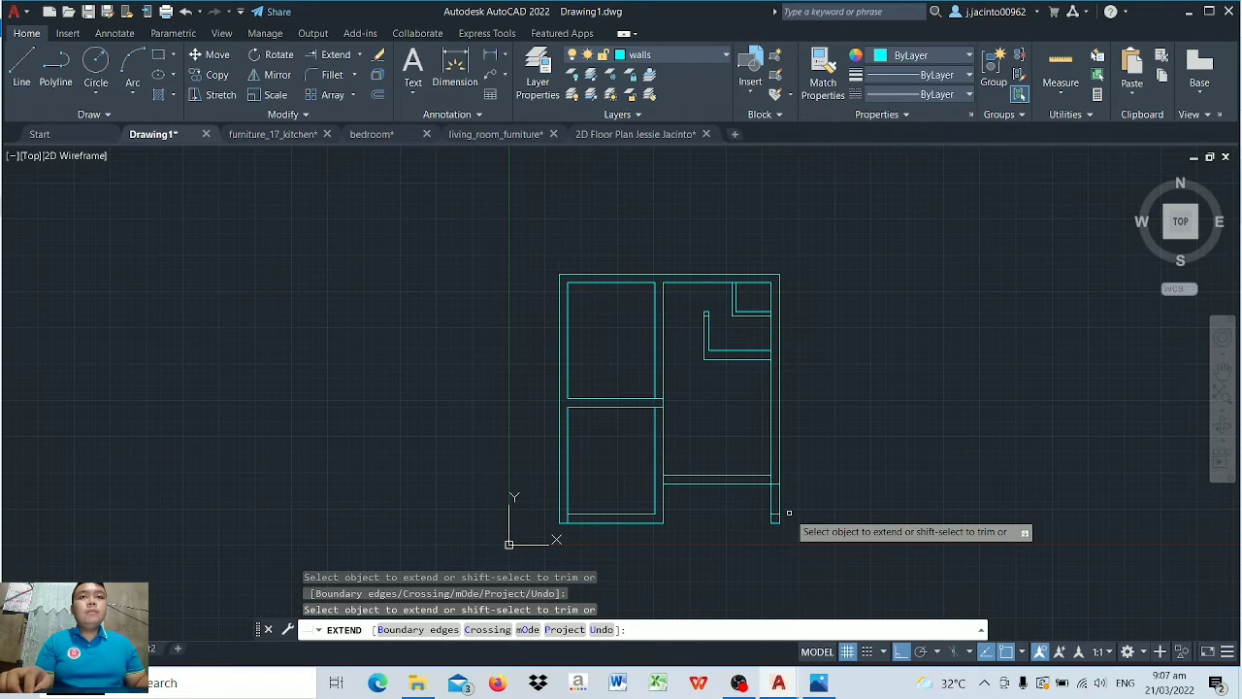
{"action": "key", "text": "Escape"}
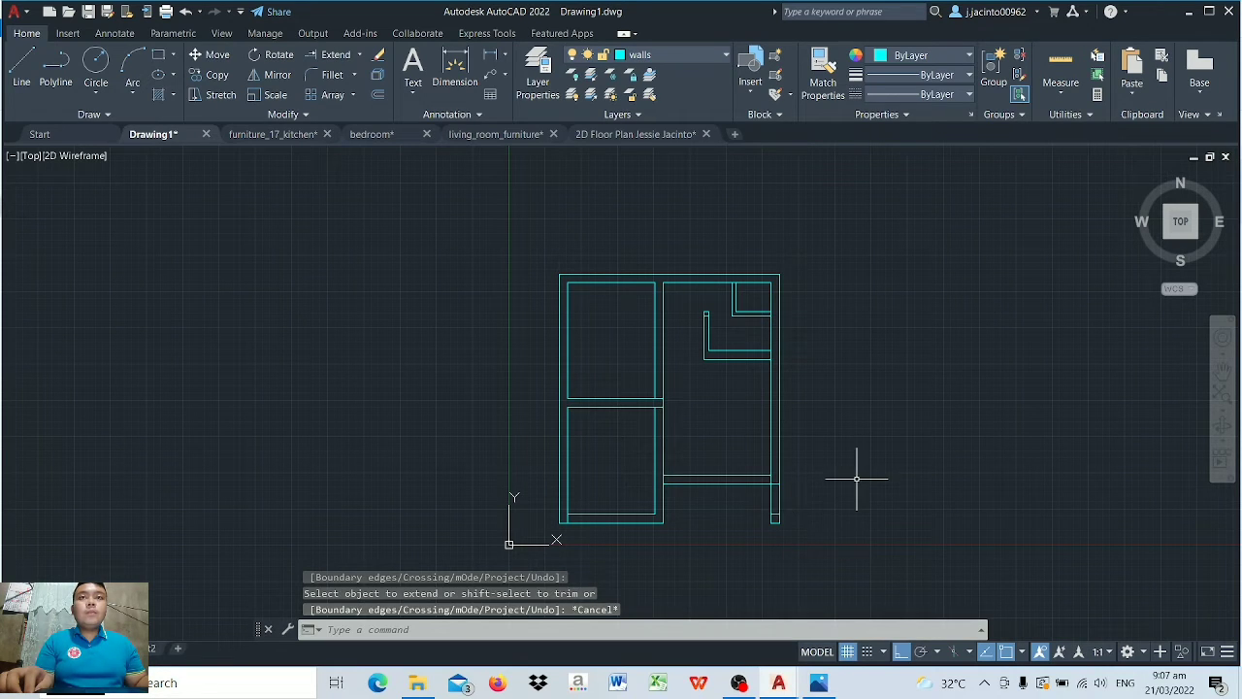
Step: Trim the right exterior wall verticals below the Kitchen's bottom wall, and clear the leftover short horizontal lines there
{"action": "key", "text": "Return"}
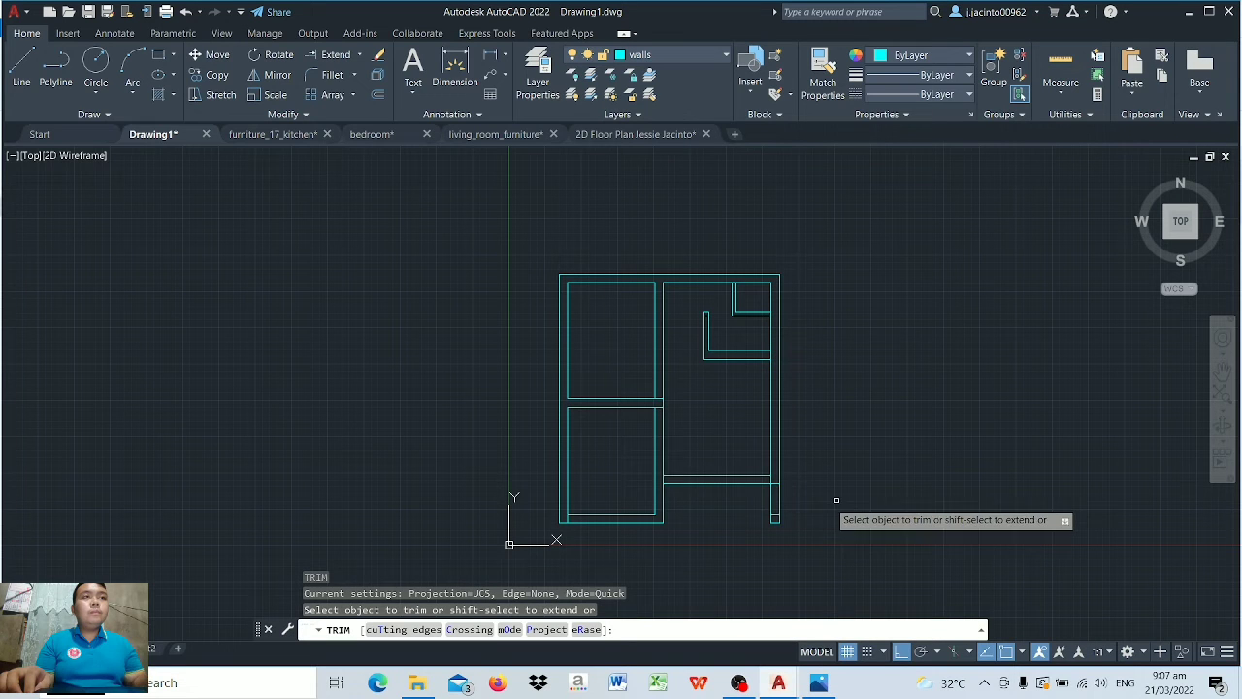
{"action": "left_click", "coordinate": [744, 508]}
{"action": "left_click", "coordinate": [795, 496]}
{"action": "left_click", "coordinate": [752, 522]}
{"action": "left_click", "coordinate": [781, 520]}
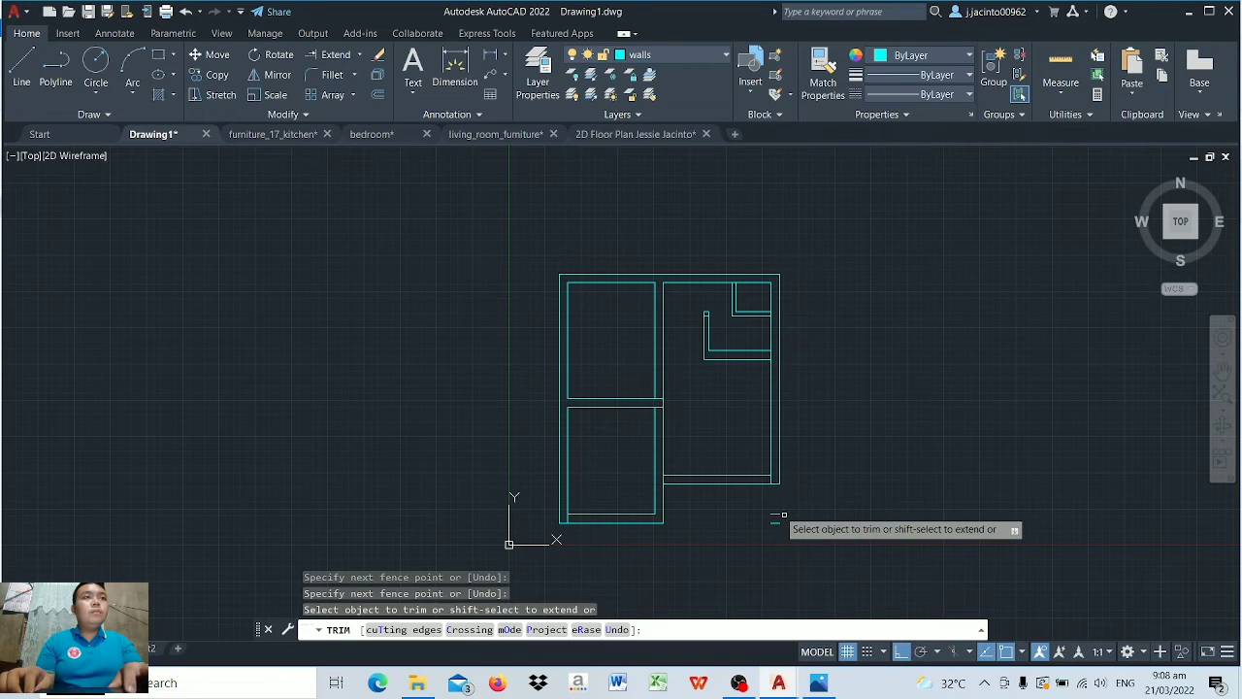
{"action": "left_click", "coordinate": [772, 511]}
{"action": "key", "text": "Return"}
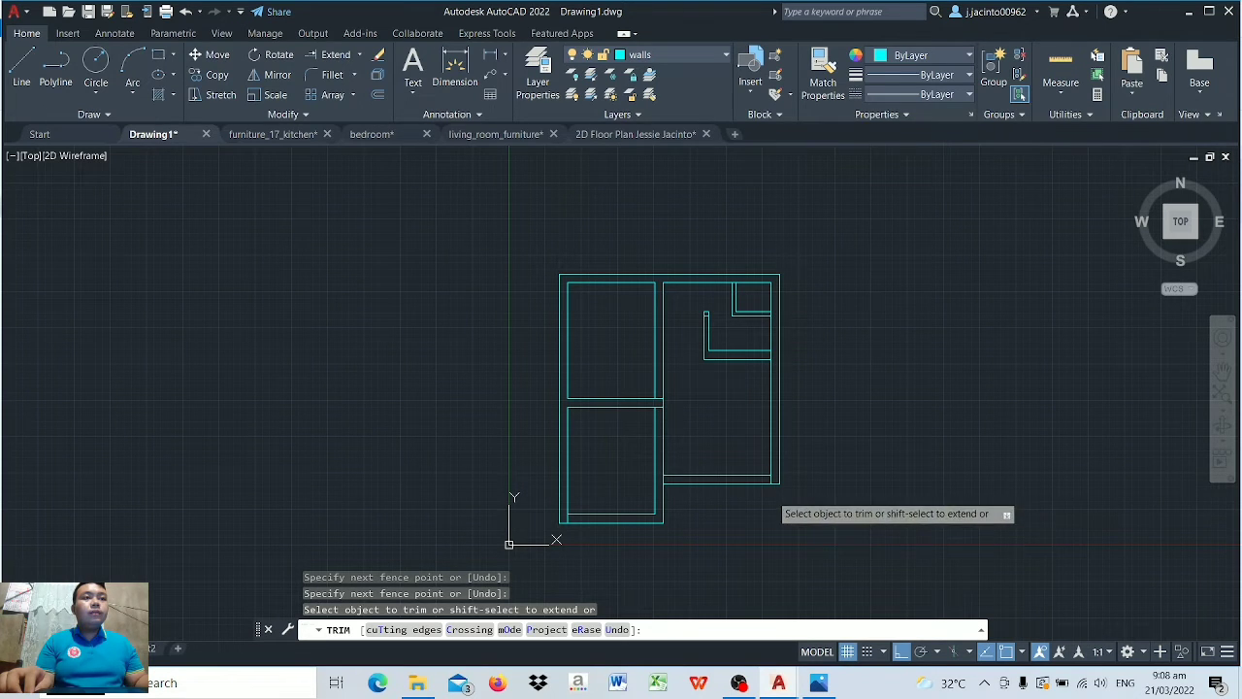
{"action": "scroll", "coordinate": [784, 513], "scroll_direction": "up", "scroll_amount": 10}
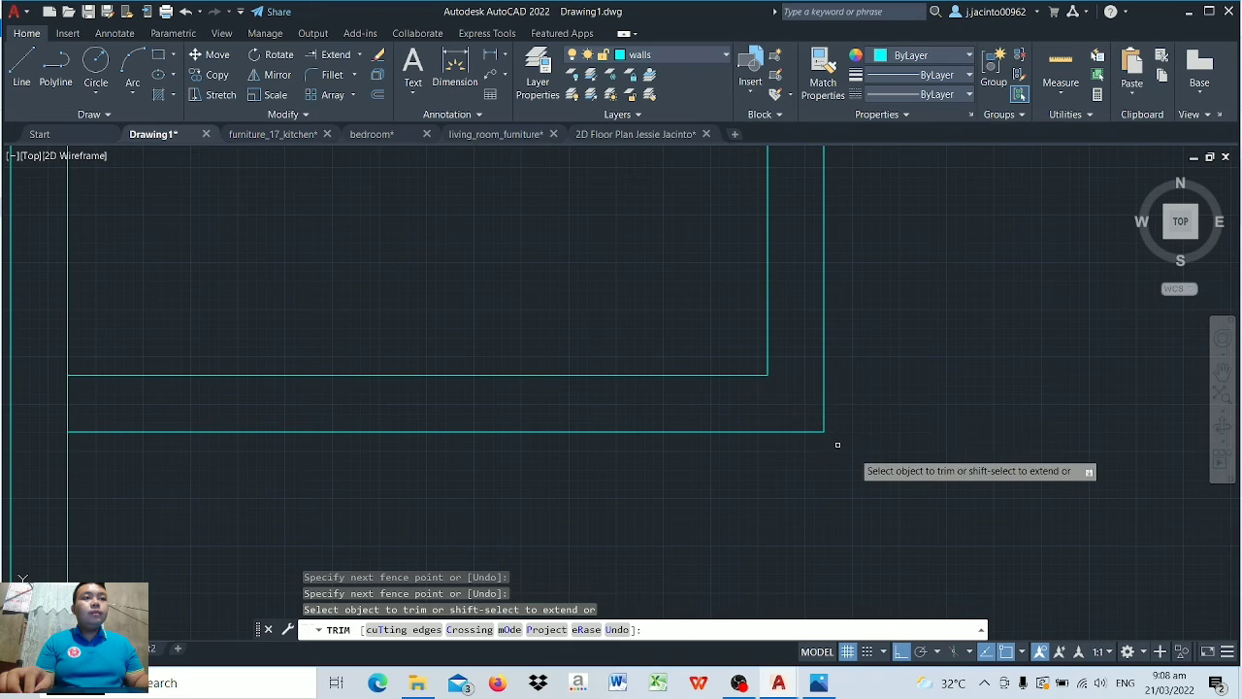
{"action": "scroll", "coordinate": [869, 460], "scroll_direction": "down", "scroll_amount": 4}
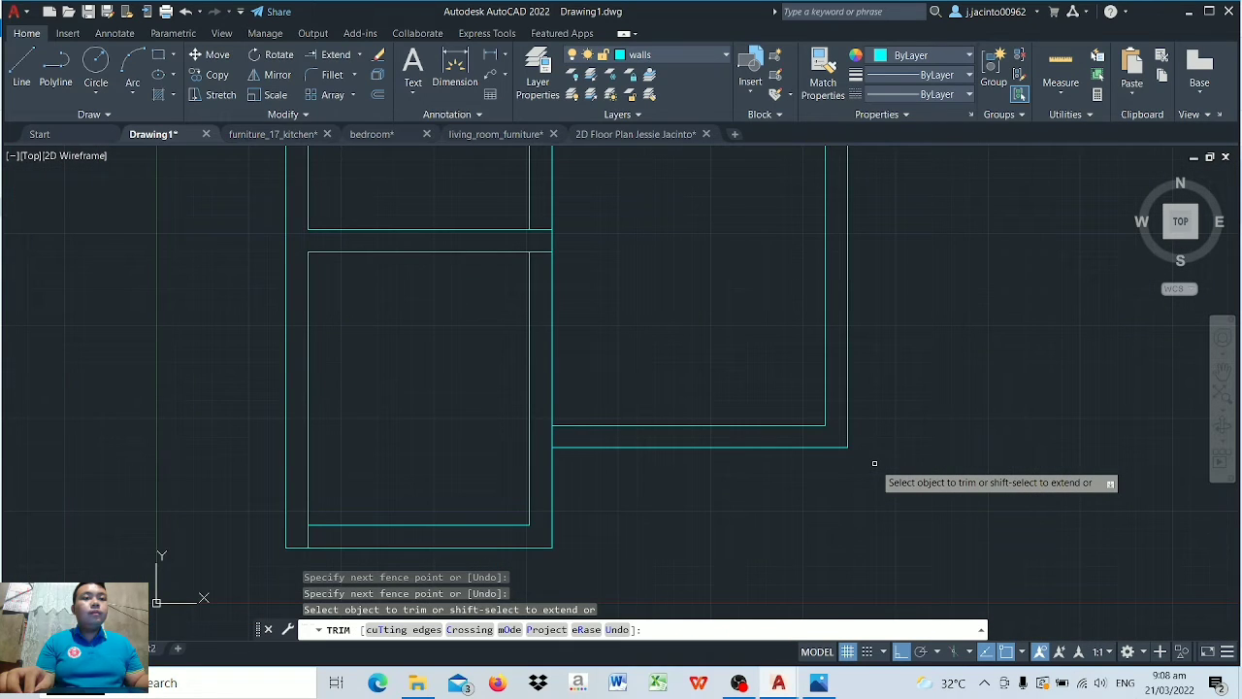
{"action": "scroll", "coordinate": [679, 524], "scroll_direction": "down", "scroll_amount": 2}
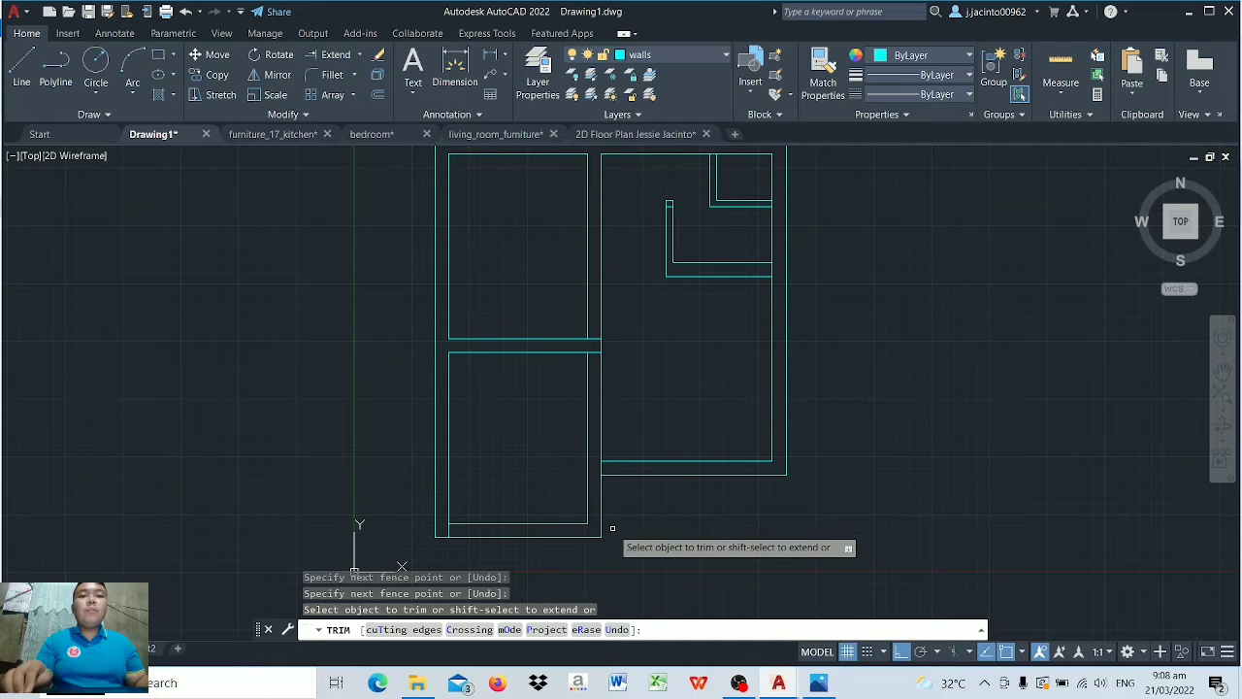
{"action": "key", "text": "Escape"}
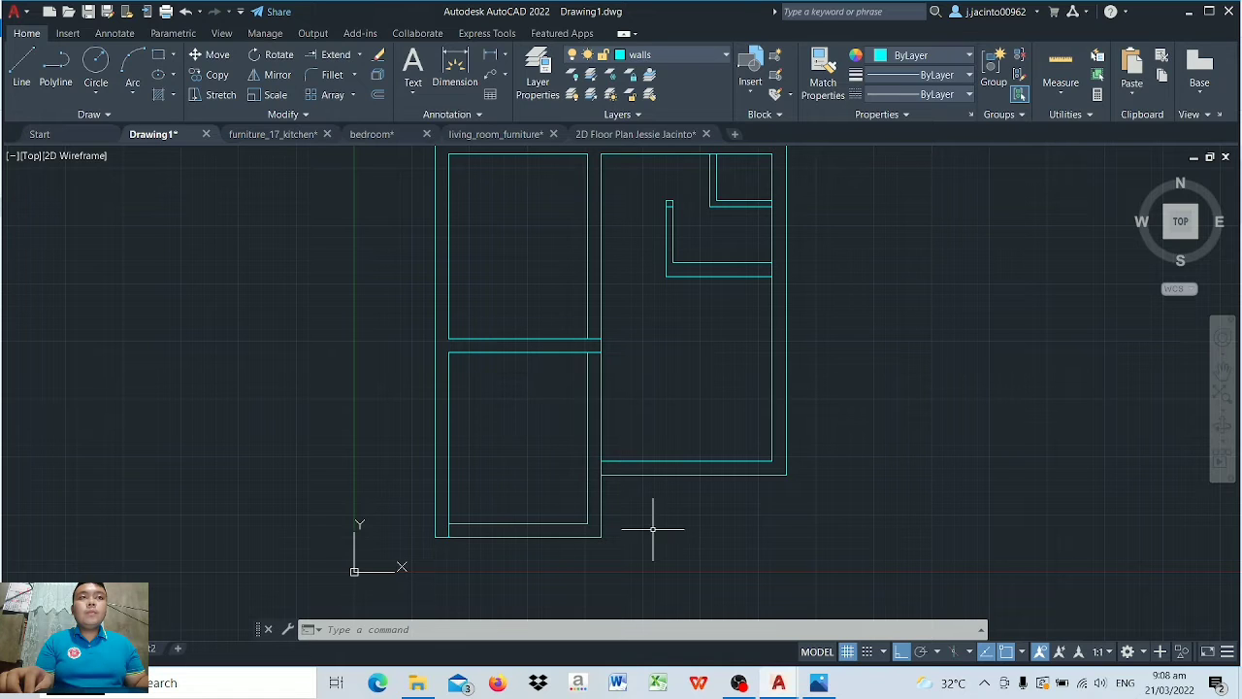
Step: Extend the Kitchen's lower wall line to the Living Room's inner right line, and the Living Room's inner bottom line to its outer right line
{"action": "left_click", "coordinate": [330, 56]}
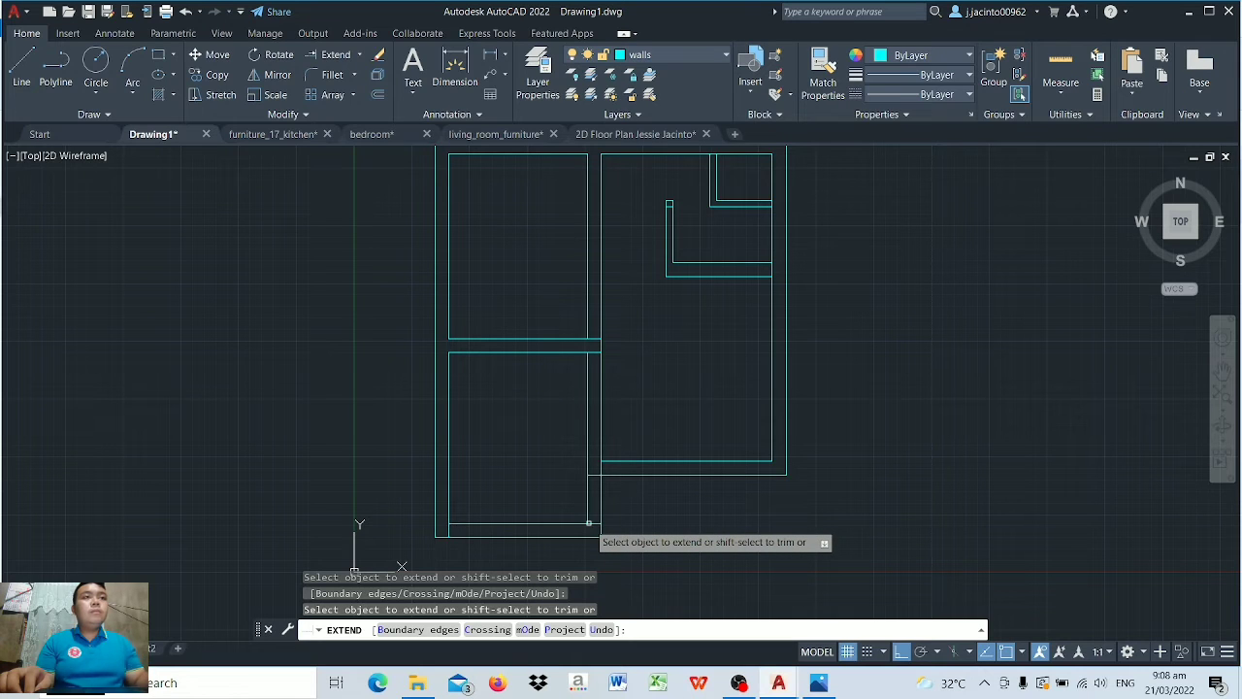
{"action": "left_click", "coordinate": [599, 528]}
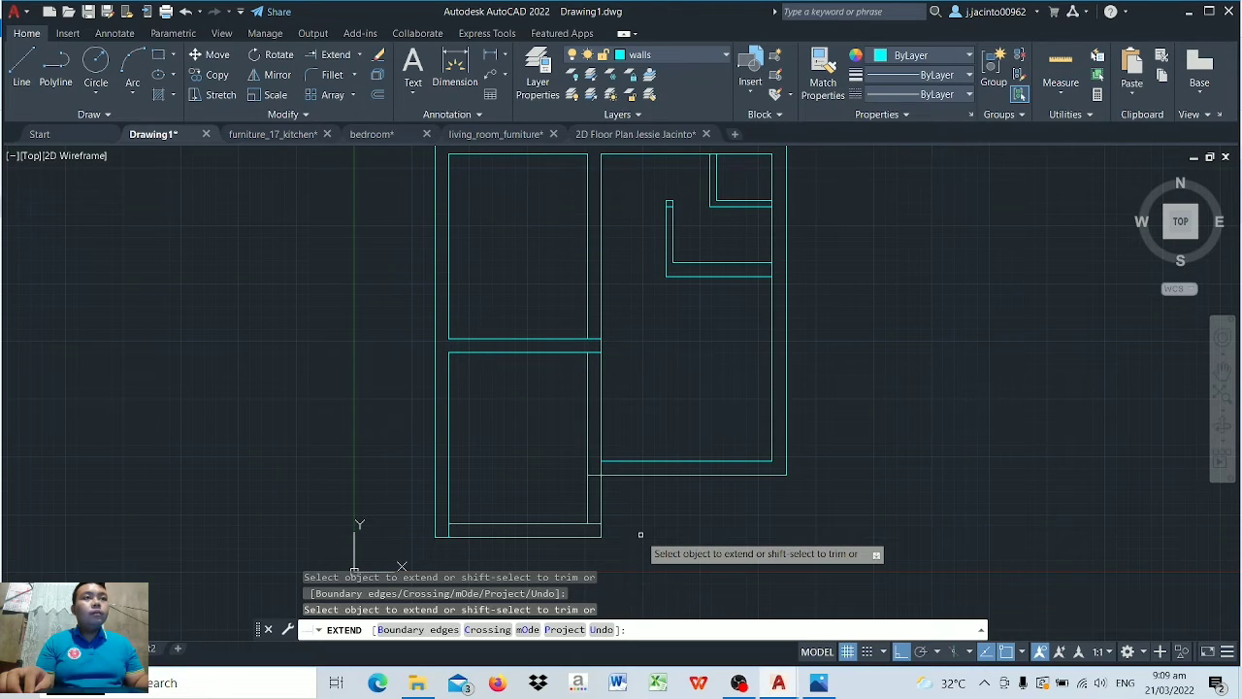
{"action": "key", "text": "Escape"}
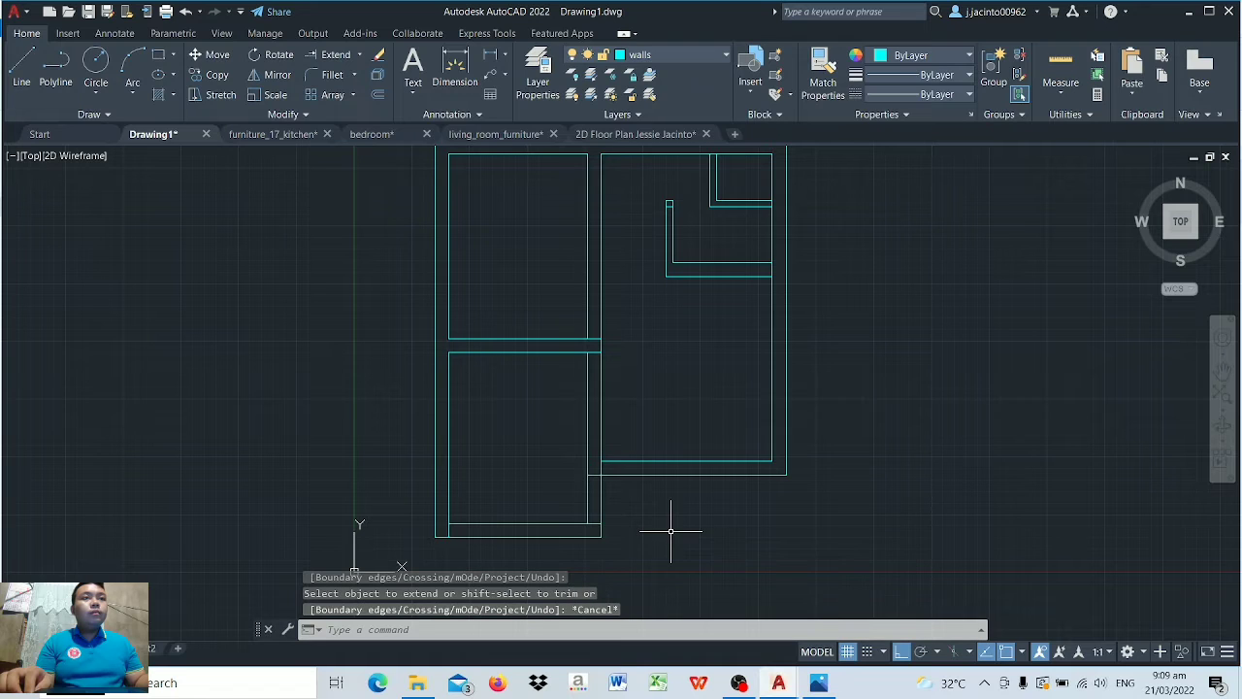
Step: Try trimming the Living Room's right wall verticals below and at the Kitchen's bottom wall, and undo the trims
{"action": "type", "text": "tr"}
{"action": "key", "text": "Return"}
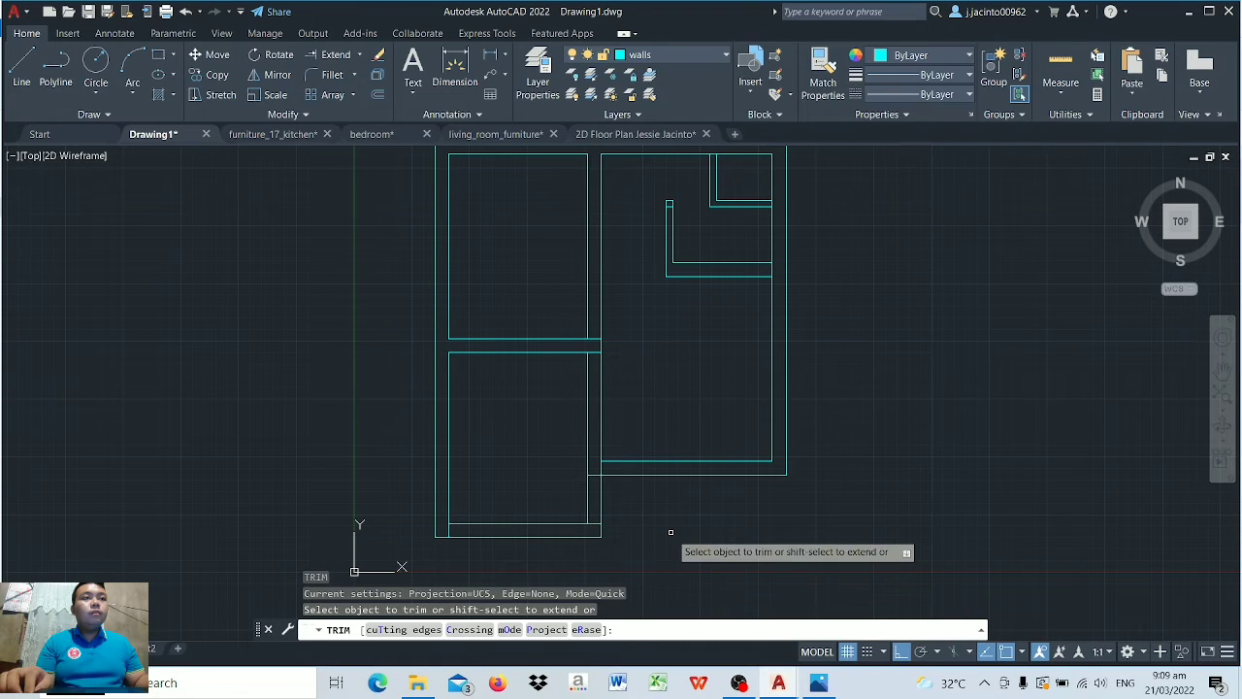
{"action": "left_click", "coordinate": [533, 501]}
{"action": "left_click", "coordinate": [616, 485]}
{"action": "key", "text": "Return"}
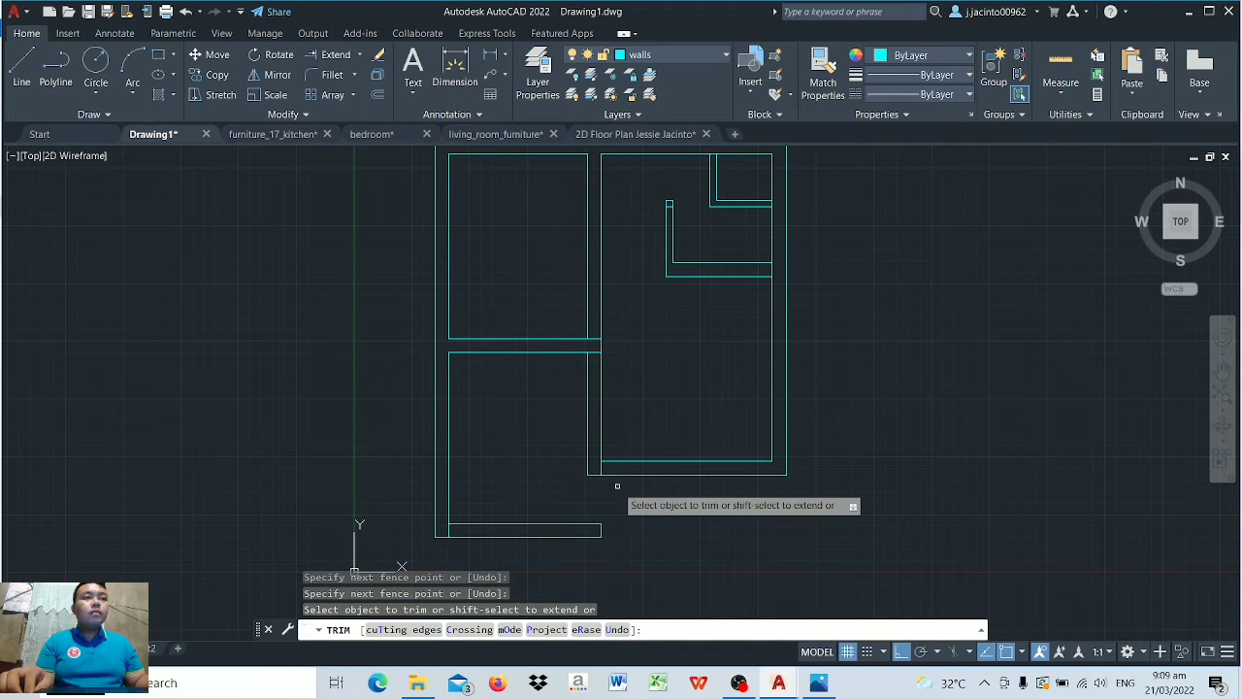
{"action": "left_click", "coordinate": [600, 469]}
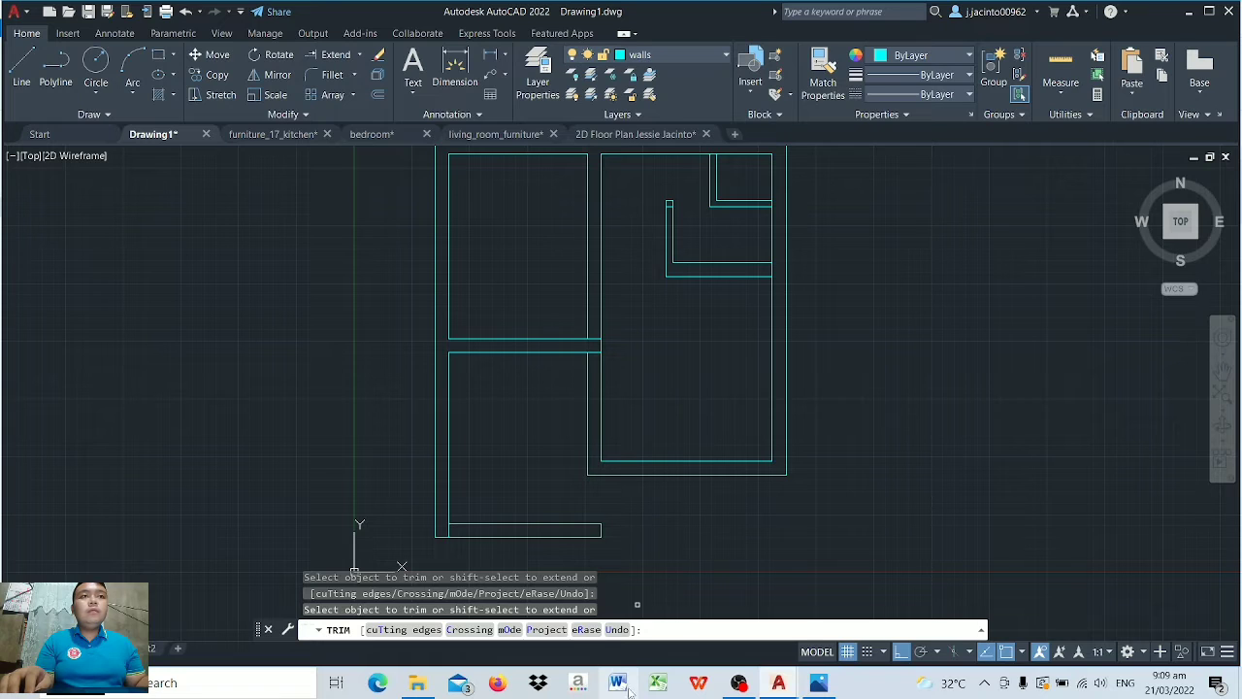
{"action": "left_click", "coordinate": [614, 629]}
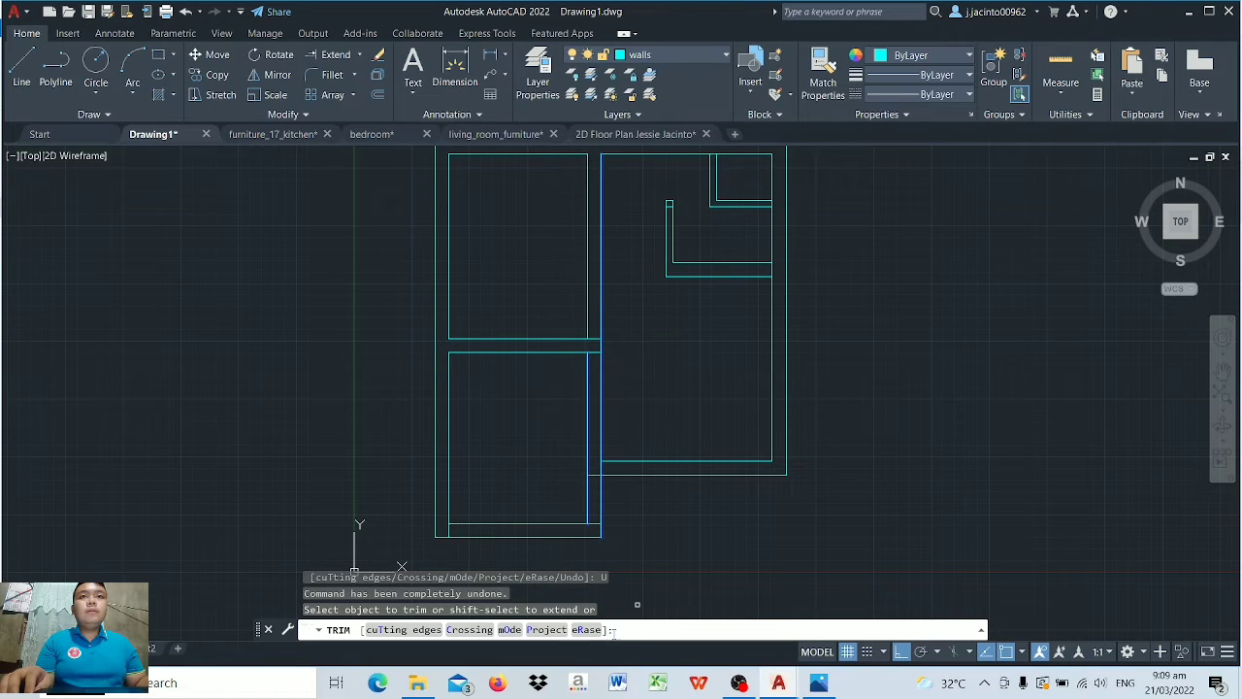
{"action": "left_click", "coordinate": [631, 505]}
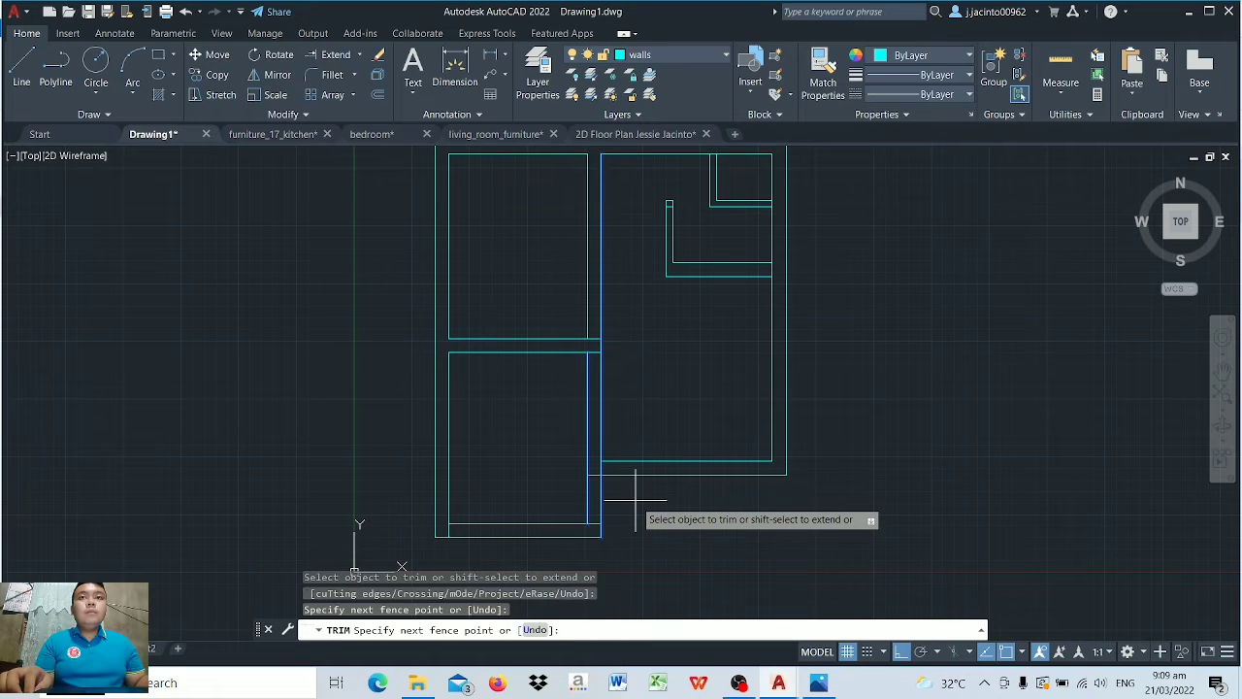
{"action": "left_click", "coordinate": [636, 501]}
{"action": "key", "text": "Escape"}
{"action": "key", "text": "Escape"}
{"action": "key", "text": "Escape"}
{"action": "key", "text": "Escape"}
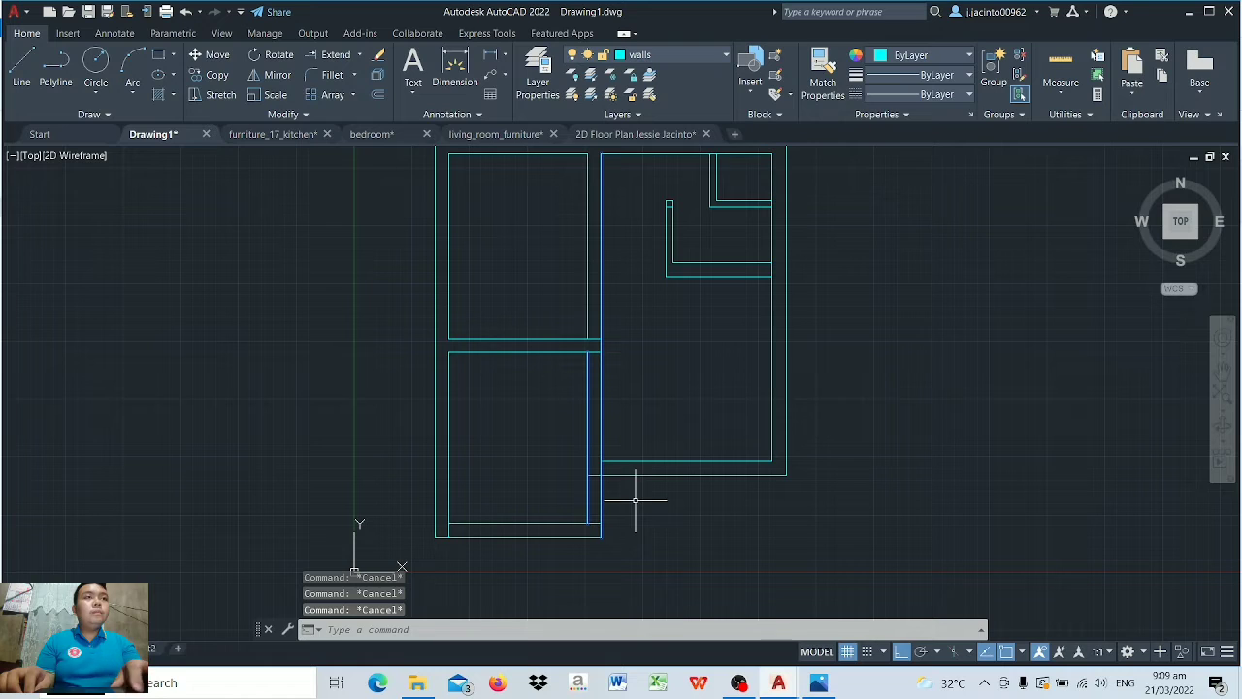
{"action": "key", "text": "Return"}
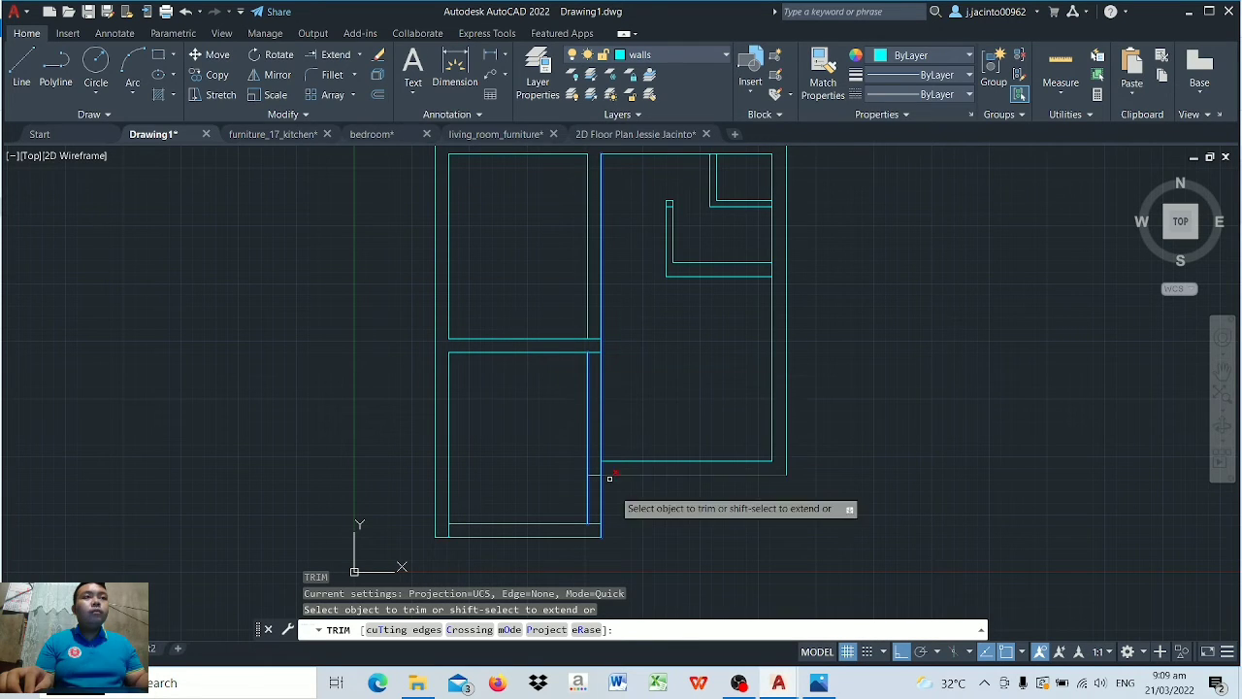
{"action": "left_click_drag", "start_coordinate": [635, 501], "coordinate": [640, 512]}
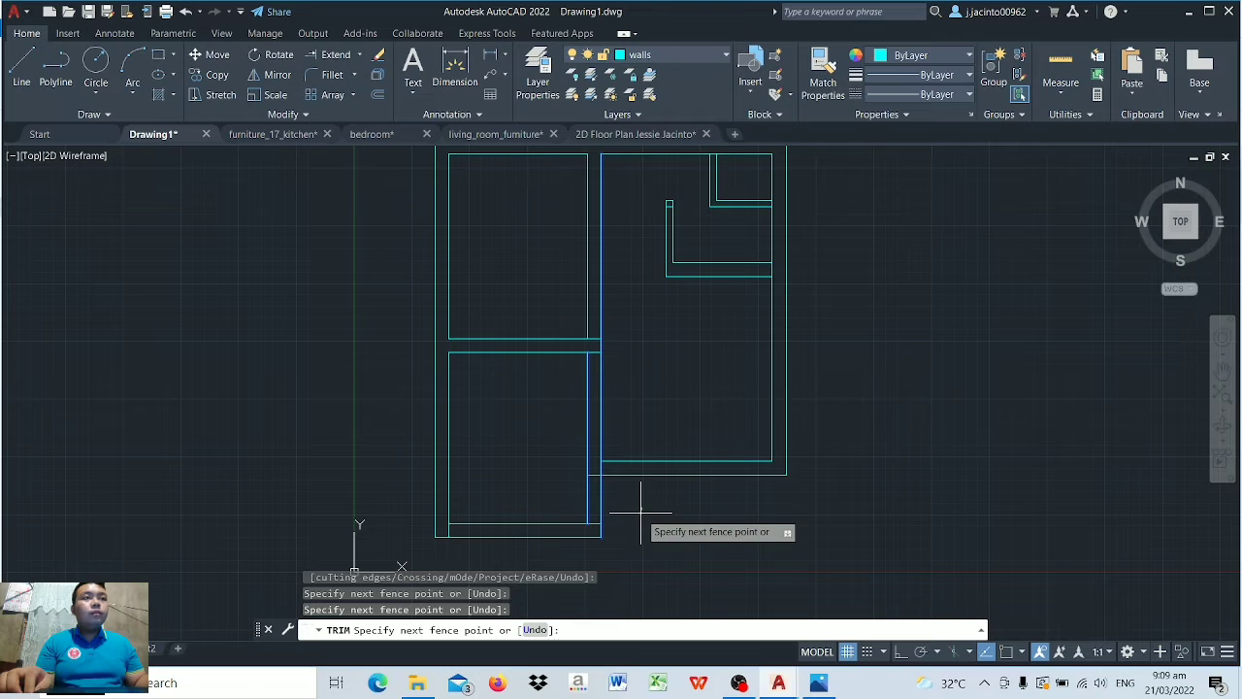
{"action": "key", "text": "Escape"}
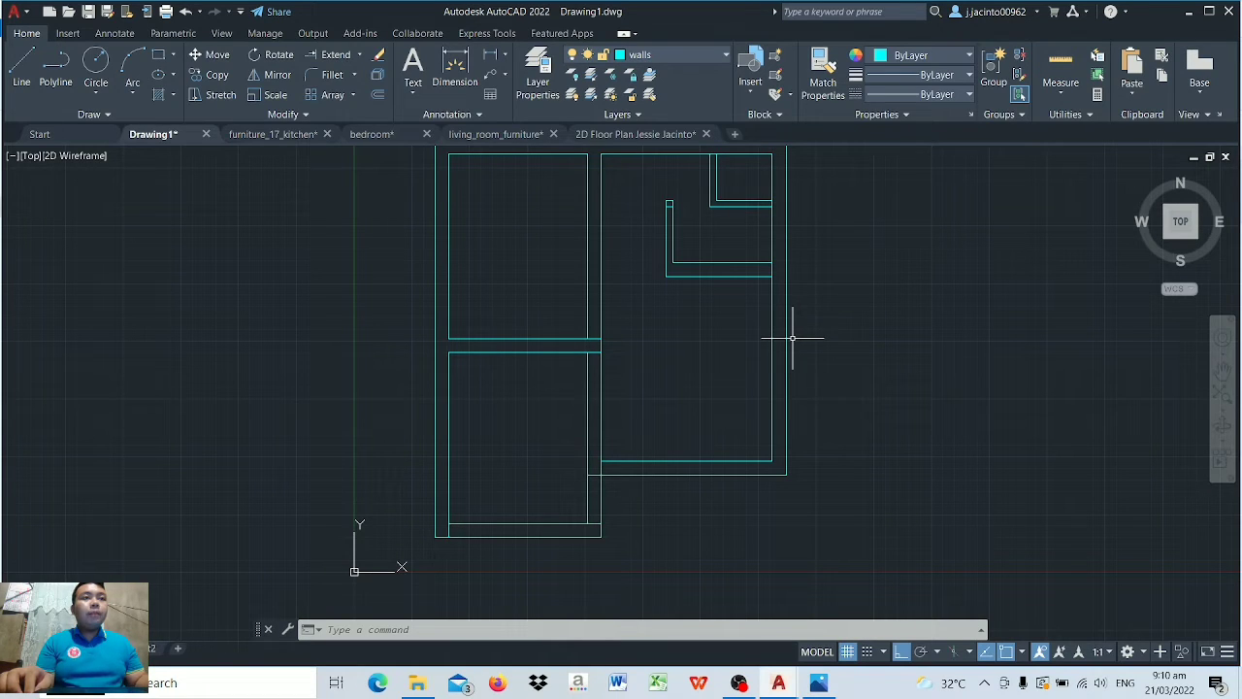
Step: Trim the short vertical segment between the Kitchen's two bottom wall lines where they meet the Living Room wall
{"action": "left_click", "coordinate": [359, 56]}
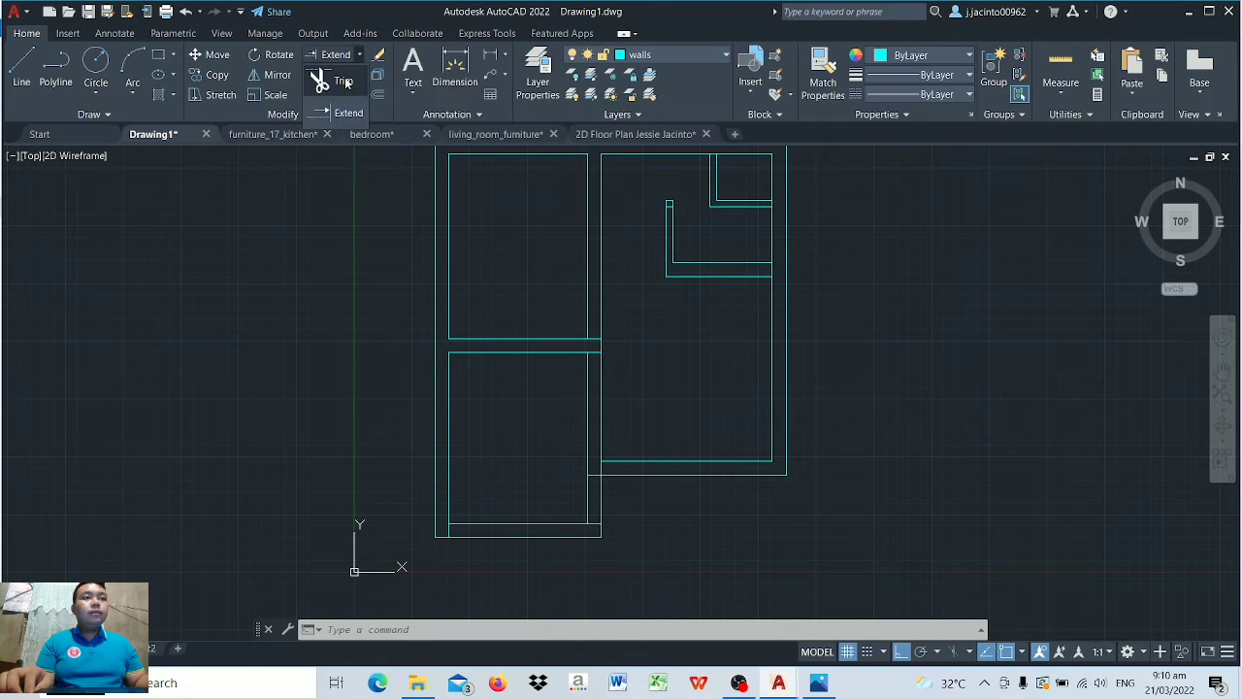
{"action": "left_click", "coordinate": [344, 82]}
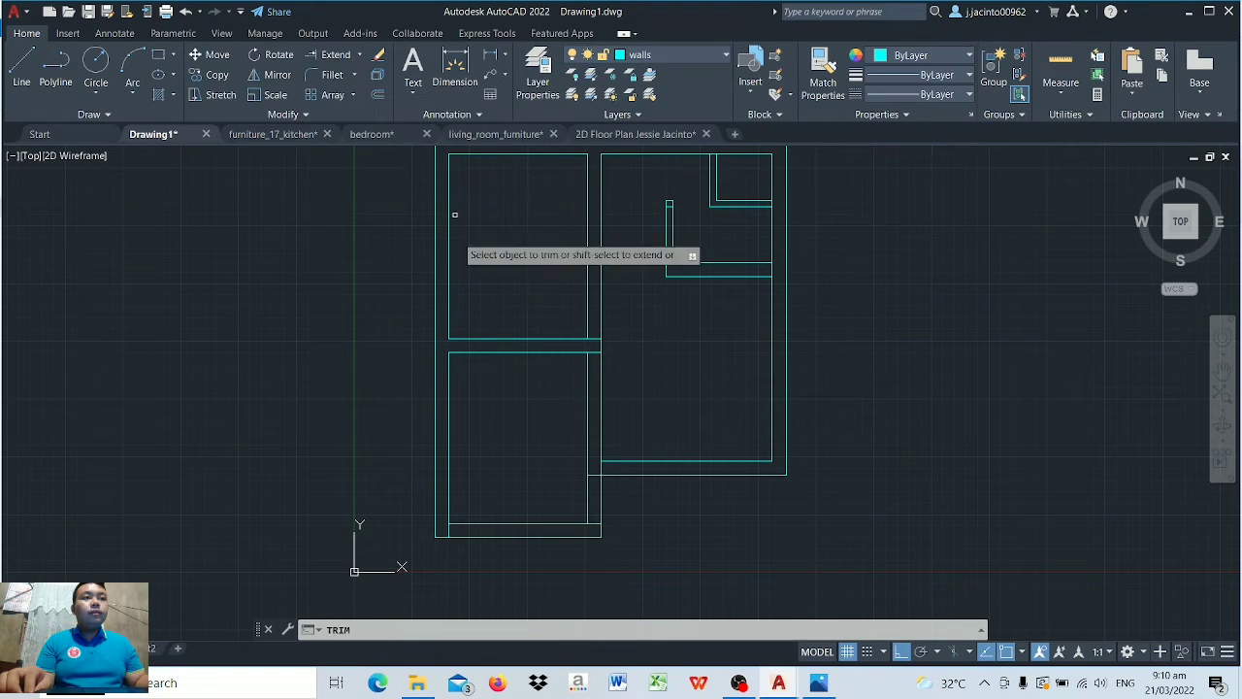
{"action": "left_click", "coordinate": [599, 467]}
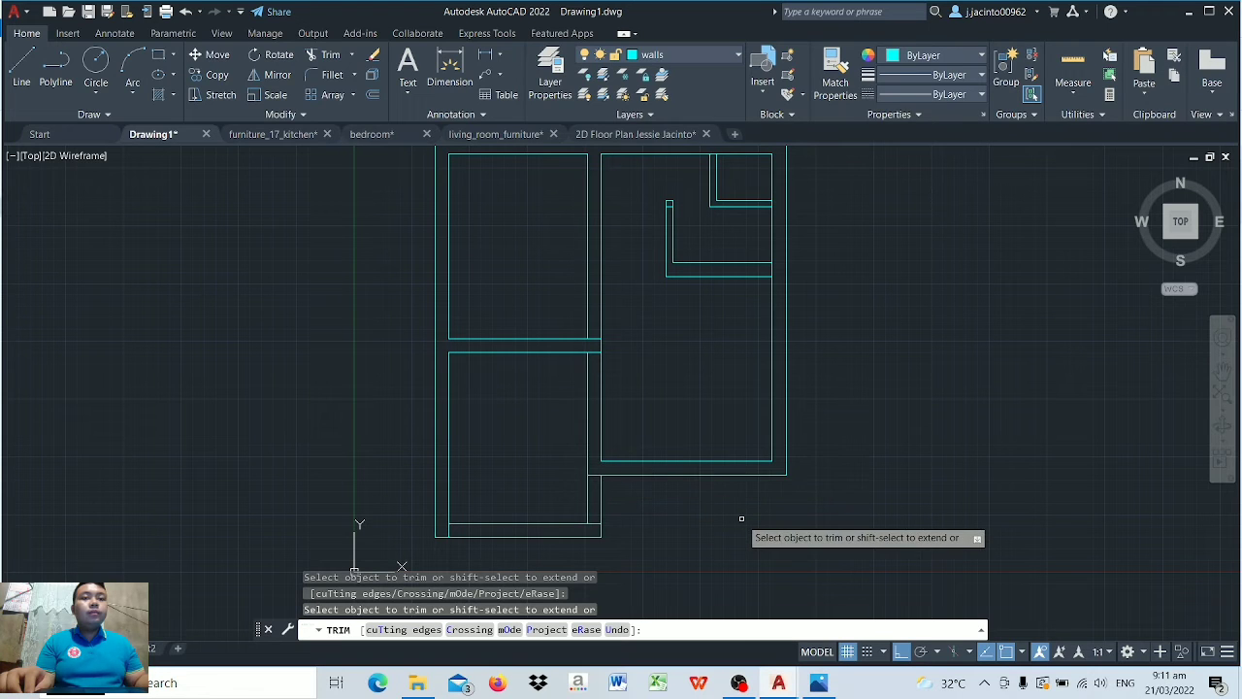
Step: Offset the lower line of the Kitchen's bottom wall 1000 downward using the Through option
{"action": "key", "text": "Return"}
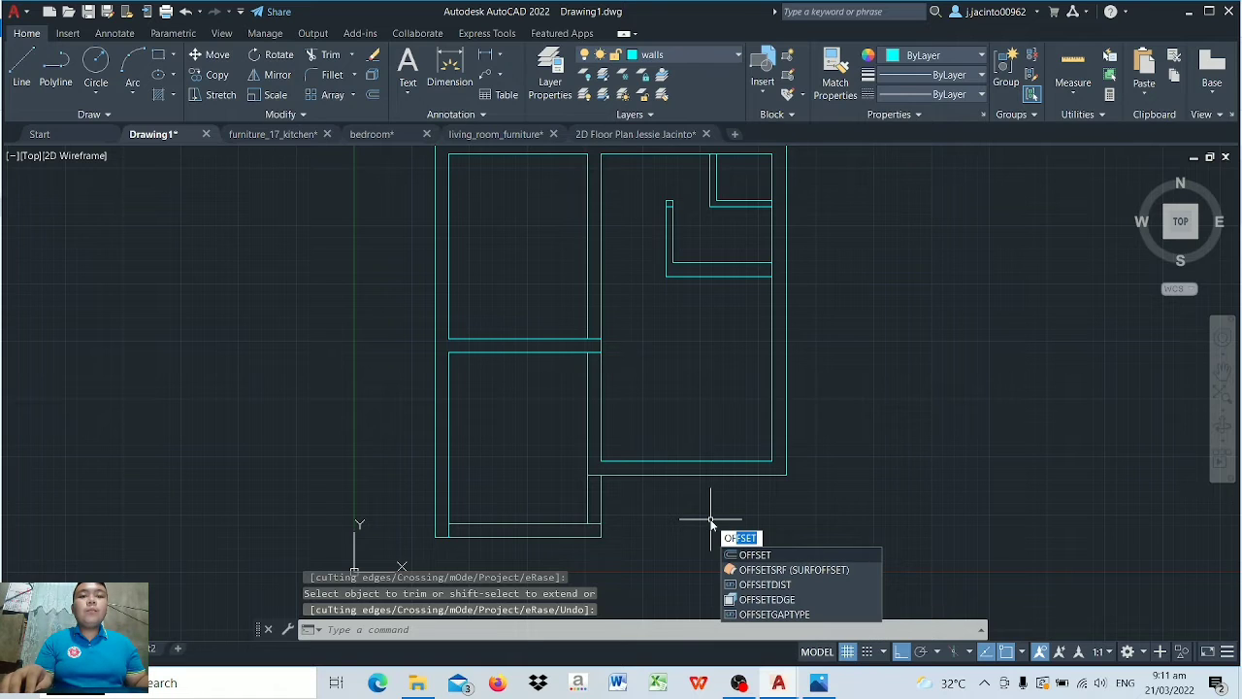
{"action": "type", "text": "of"}
{"action": "key", "text": "Return"}
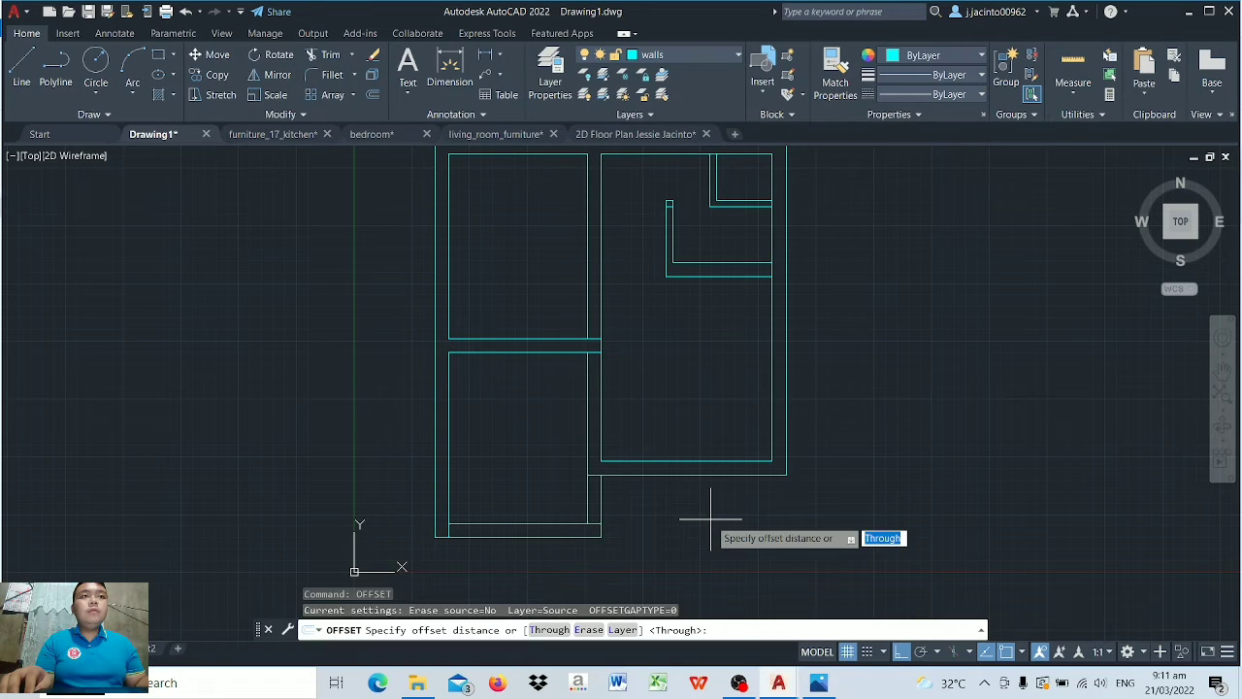
{"action": "left_click", "coordinate": [548, 630]}
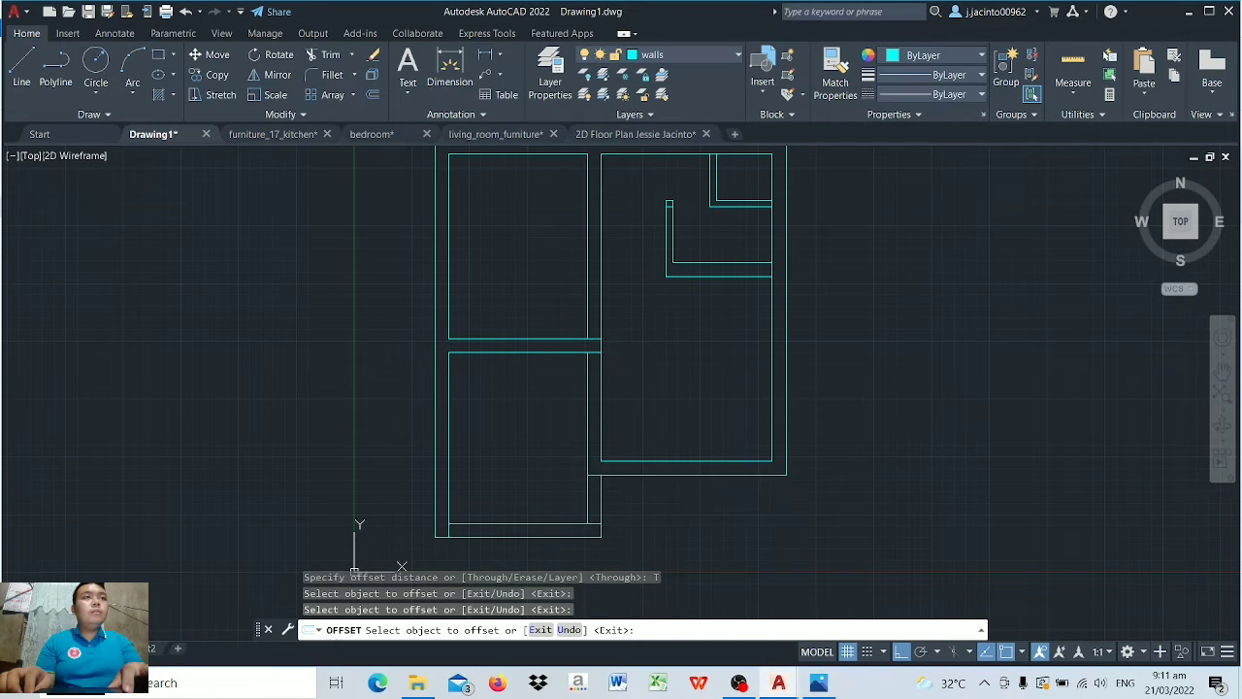
{"action": "left_click", "coordinate": [641, 476]}
{"action": "type", "text": "1"}
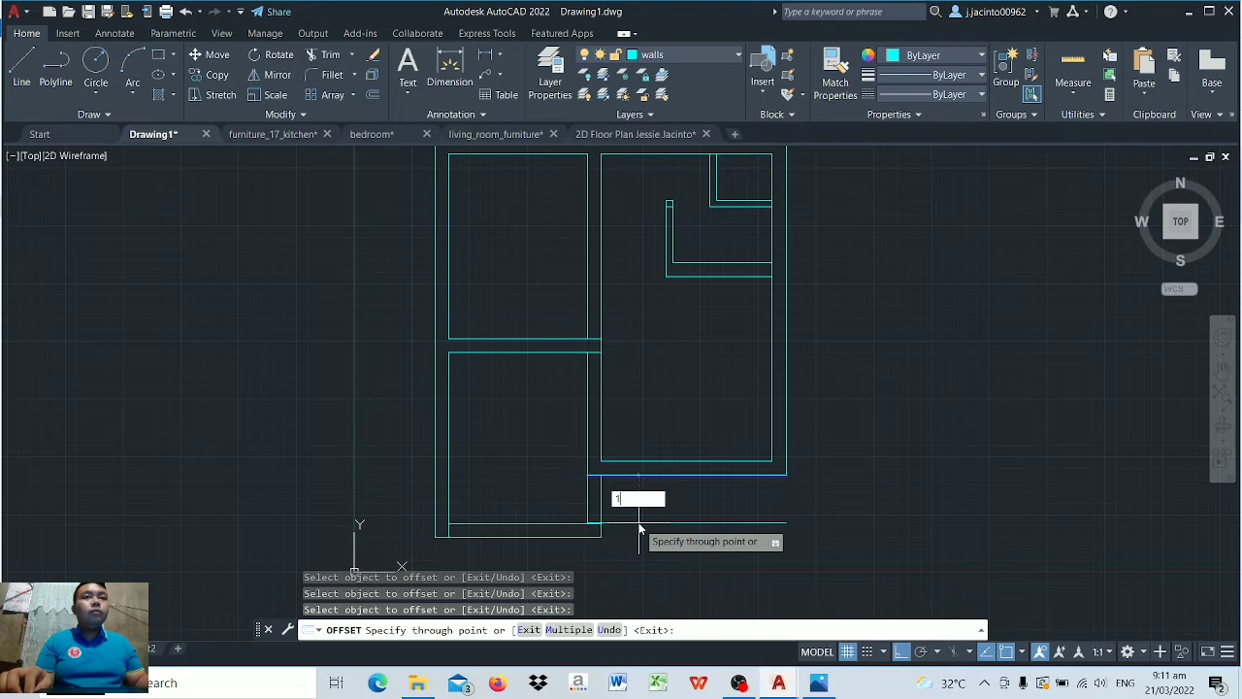
{"action": "key", "text": "Return"}
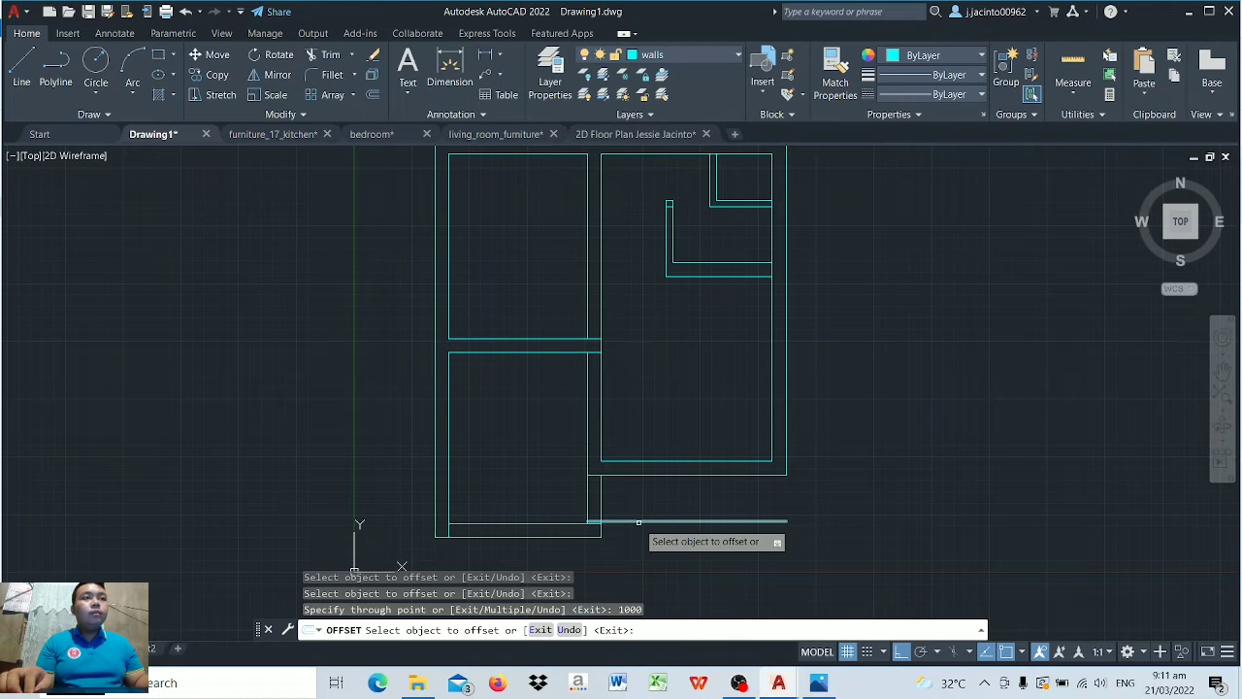
Step: Trim the offset line beyond the Living Room's right wall, and cut away both wall verticals between it and the Kitchen's bottom wall
{"action": "scroll", "coordinate": [639, 522], "scroll_direction": "up", "scroll_amount": 6}
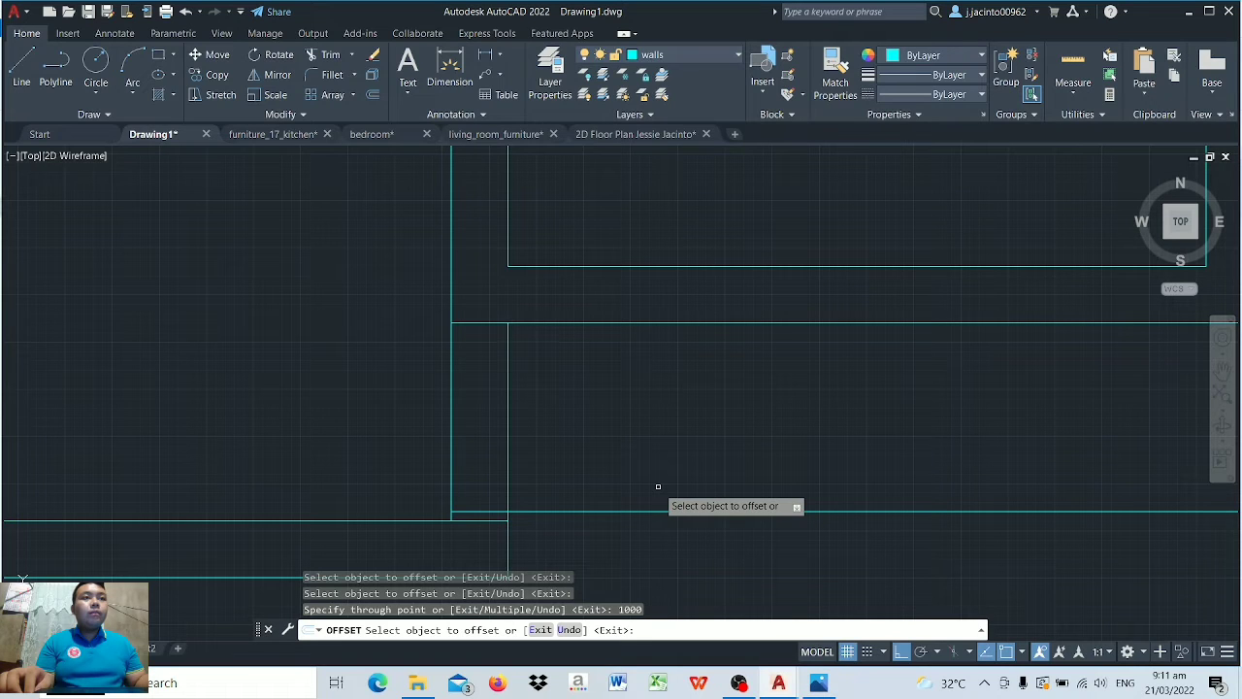
{"action": "key", "text": "Escape"}
{"action": "type", "text": "tr"}
{"action": "key", "text": "Return"}
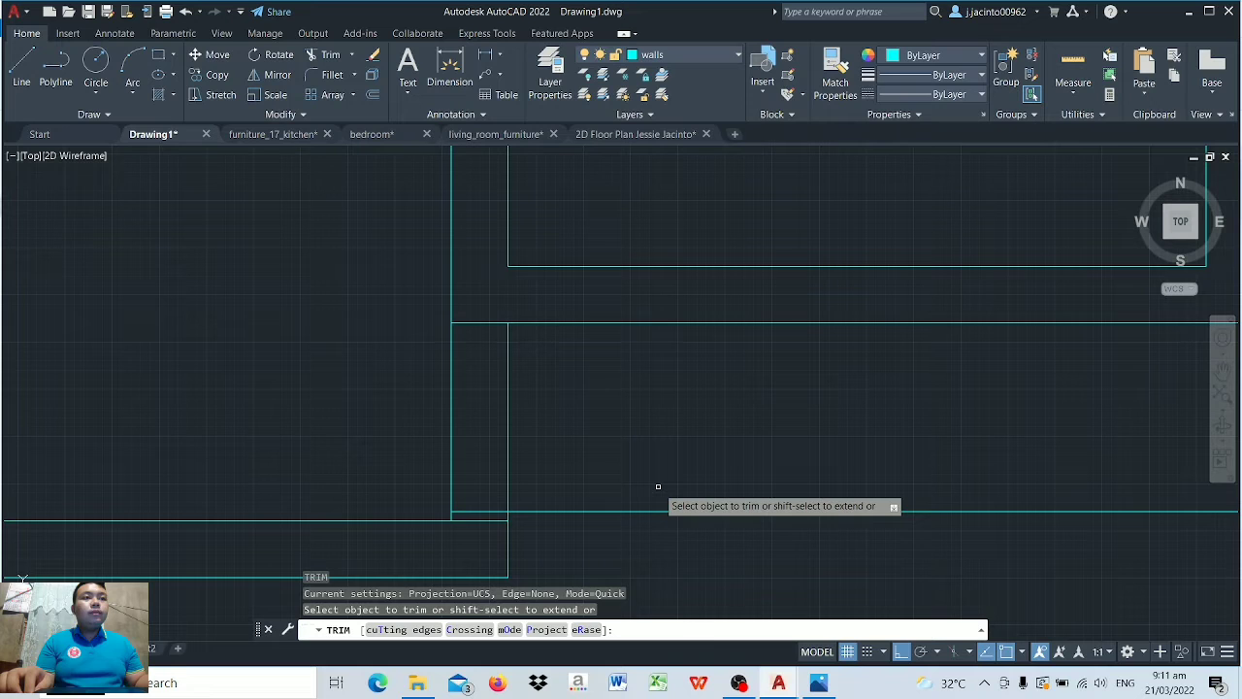
{"action": "left_click_drag", "start_coordinate": [658, 487], "coordinate": [642, 539]}
{"action": "left_click_drag", "start_coordinate": [377, 425], "coordinate": [609, 412]}
Step: Trim the short piece of the Living Room's inner bottom line inside the right wall's stub below the opening
{"action": "scroll", "coordinate": [610, 411], "scroll_direction": "up", "scroll_amount": 2}
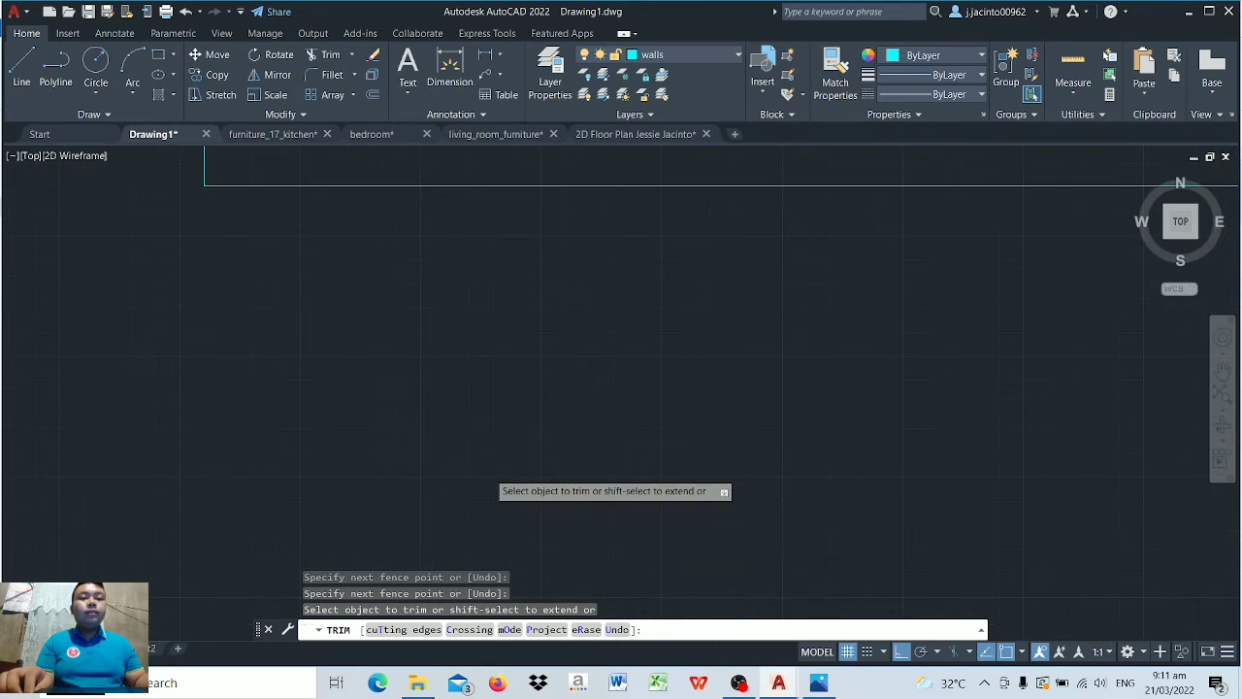
{"action": "scroll", "coordinate": [466, 486], "scroll_direction": "down", "scroll_amount": 3}
{"action": "scroll", "coordinate": [418, 547], "scroll_direction": "up", "scroll_amount": 3}
{"action": "left_click", "coordinate": [400, 530]}
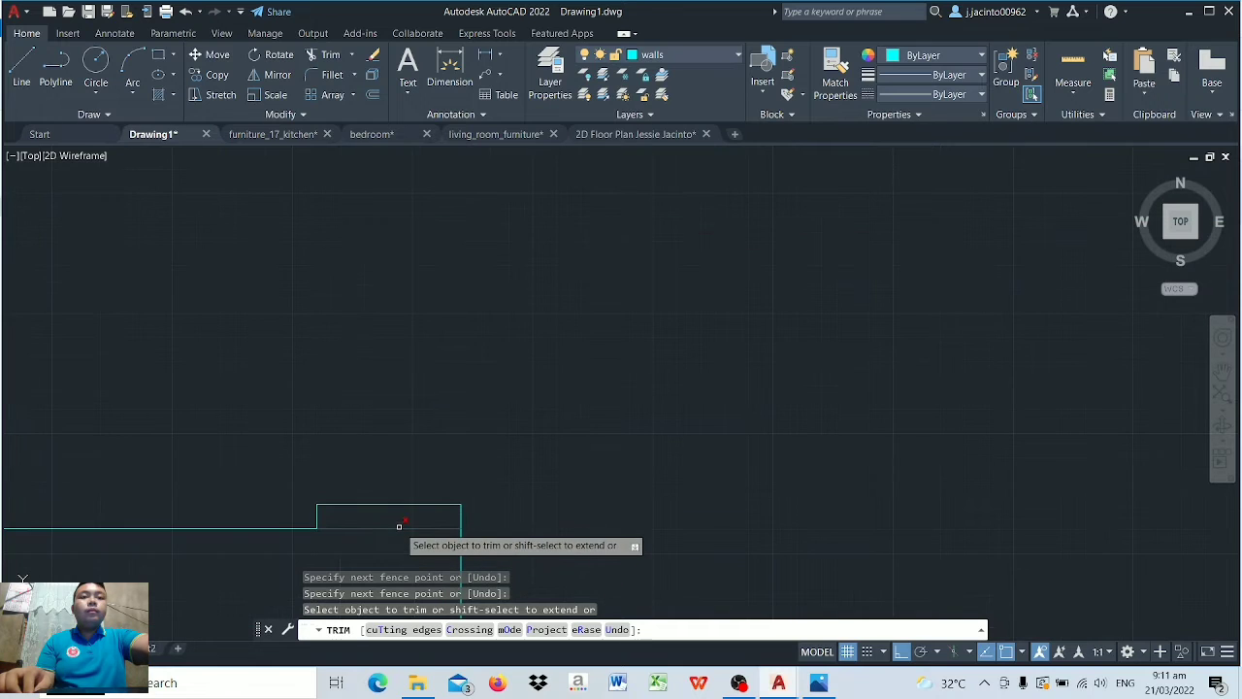
{"action": "scroll", "coordinate": [534, 515], "scroll_direction": "down", "scroll_amount": 3}
{"action": "scroll", "coordinate": [561, 506], "scroll_direction": "down", "scroll_amount": 3}
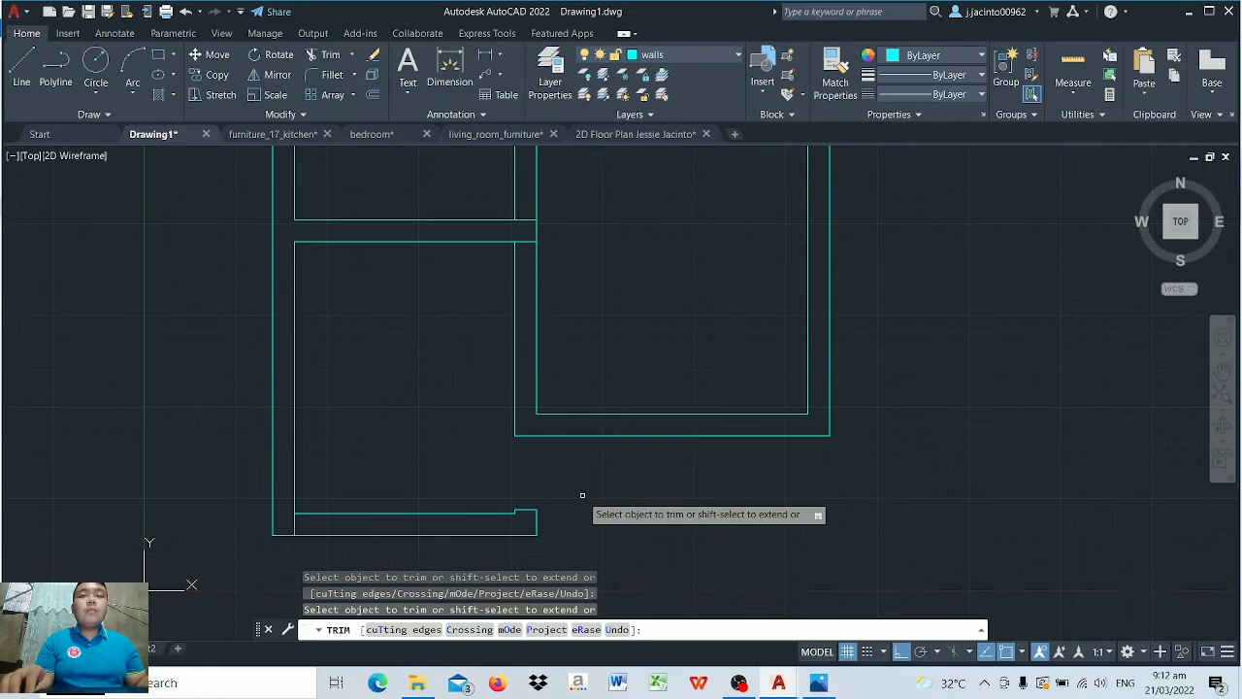
{"action": "scroll", "coordinate": [635, 311], "scroll_direction": "down", "scroll_amount": 2}
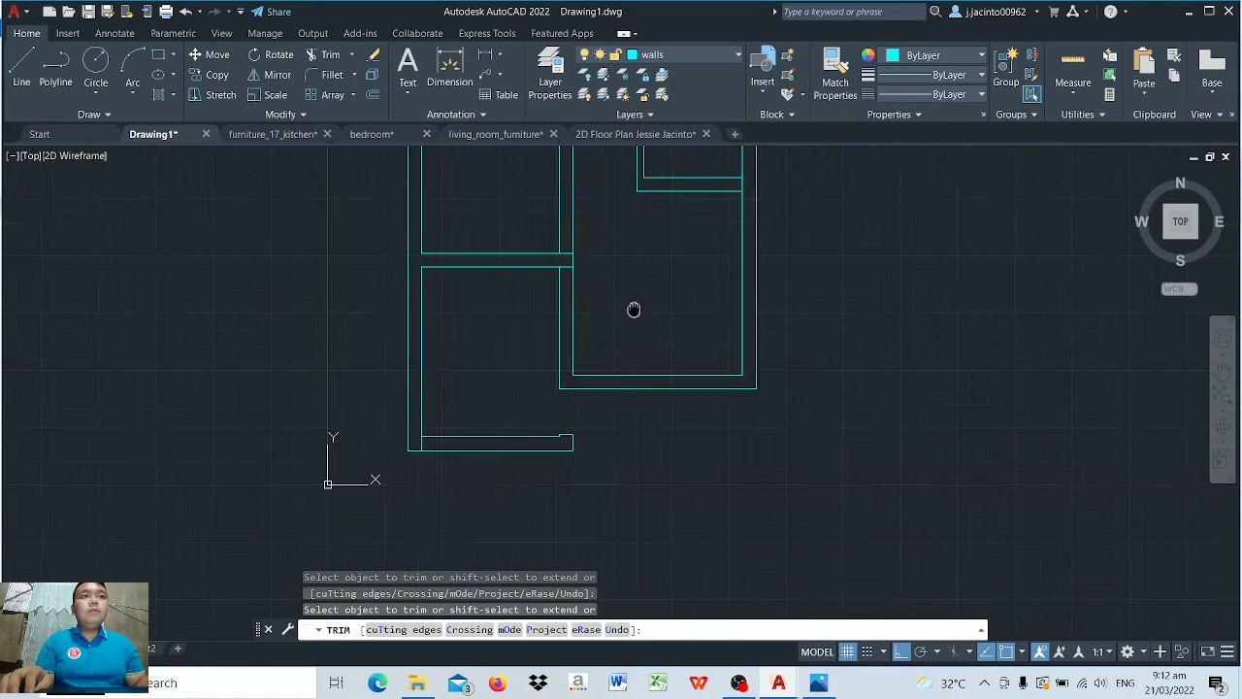
{"action": "middle_click_drag", "start_coordinate": [635, 310], "coordinate": [615, 366]}
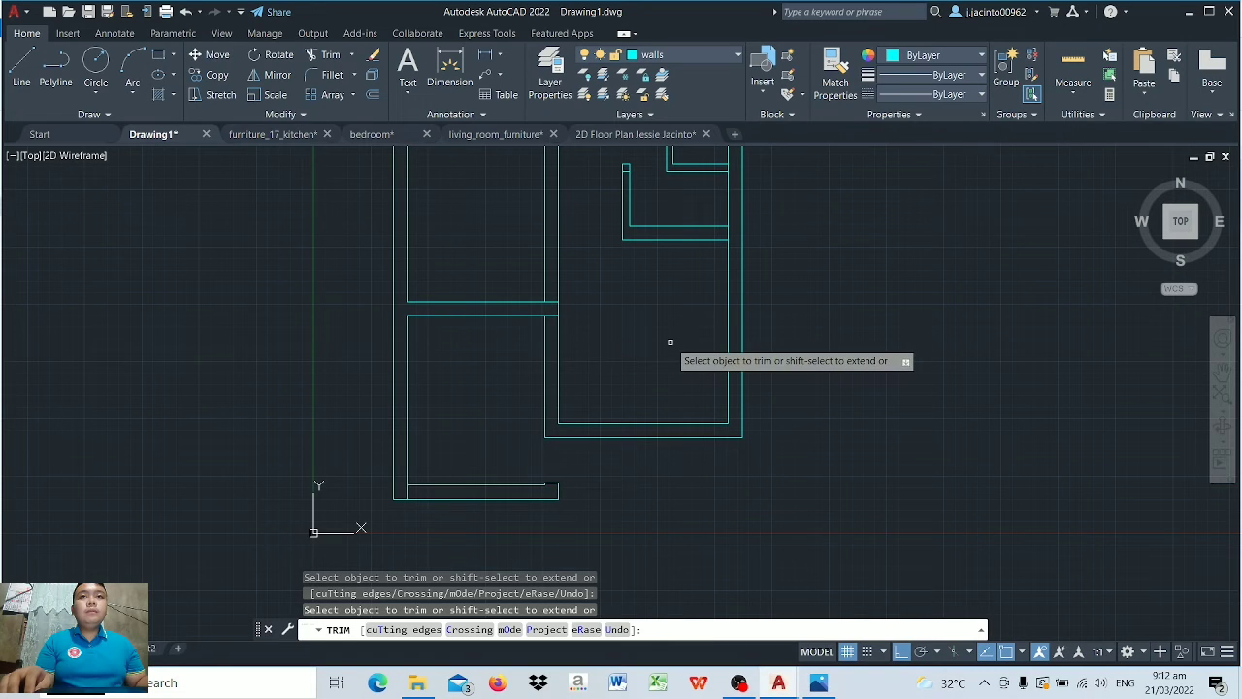
{"action": "key", "text": "Return"}
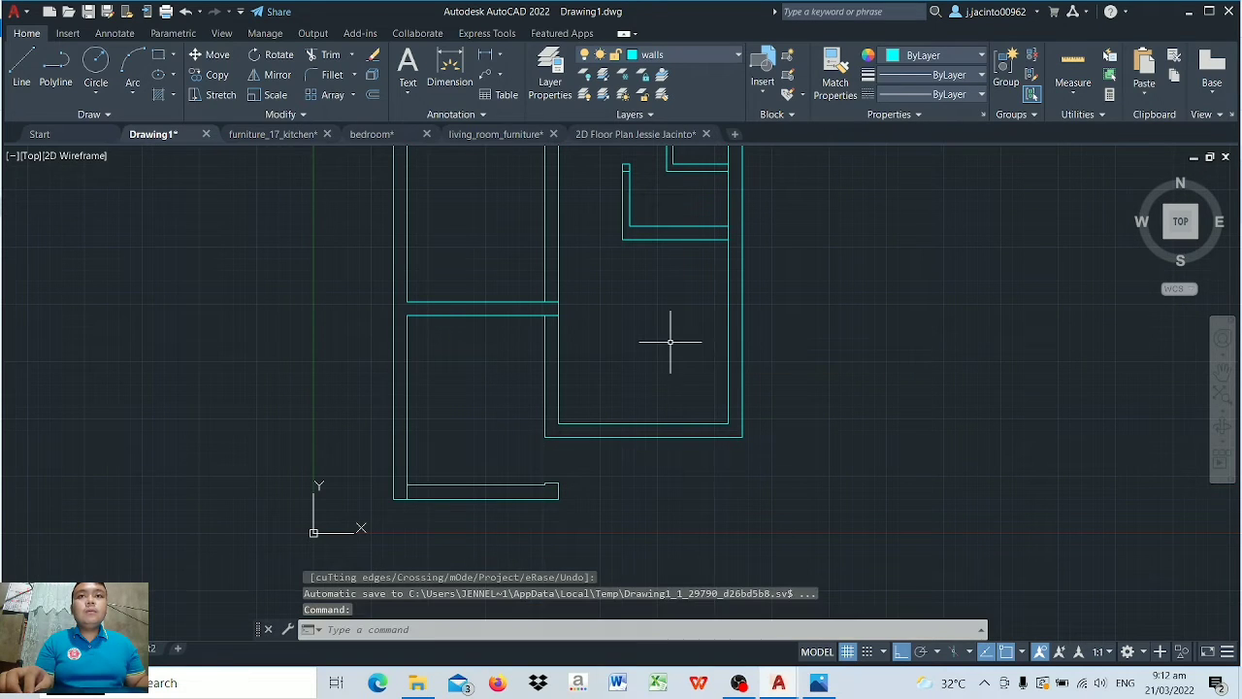
Step: Offset the Living Room's top wall lines by 900 with the Through option, the upper line upward and the lower line downward
{"action": "scroll", "coordinate": [522, 316], "scroll_direction": "up", "scroll_amount": 2}
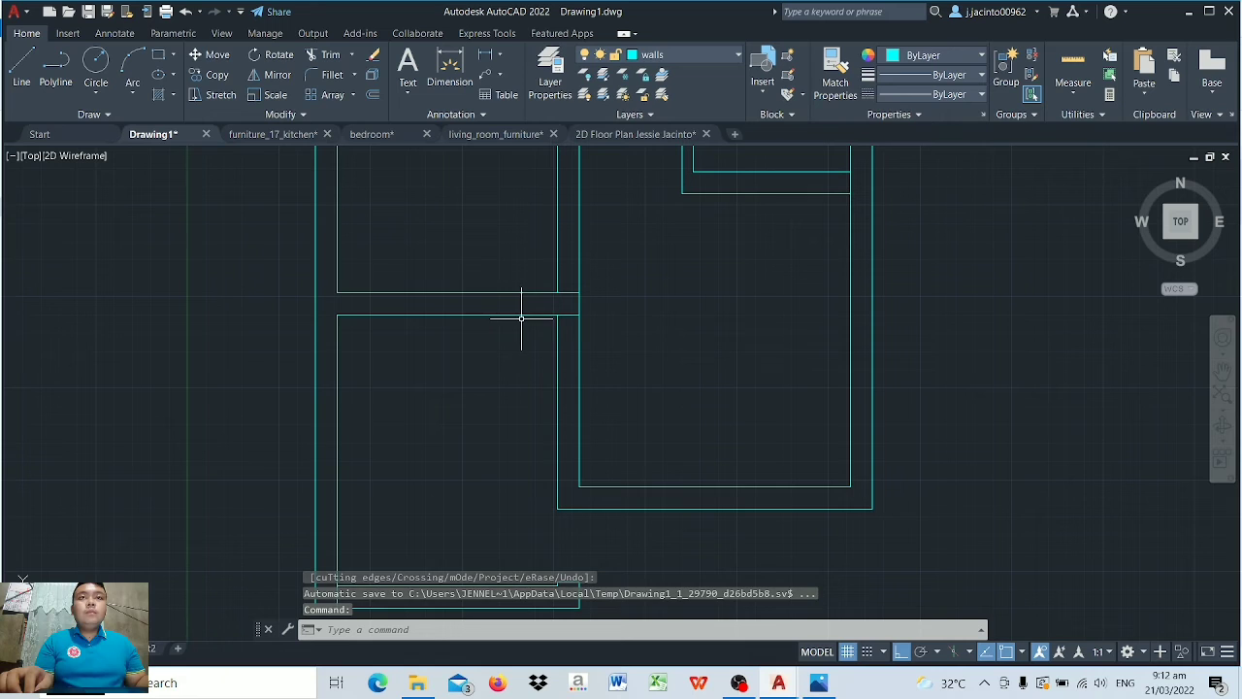
{"action": "type", "text": "o"}
{"action": "key", "text": "Return"}
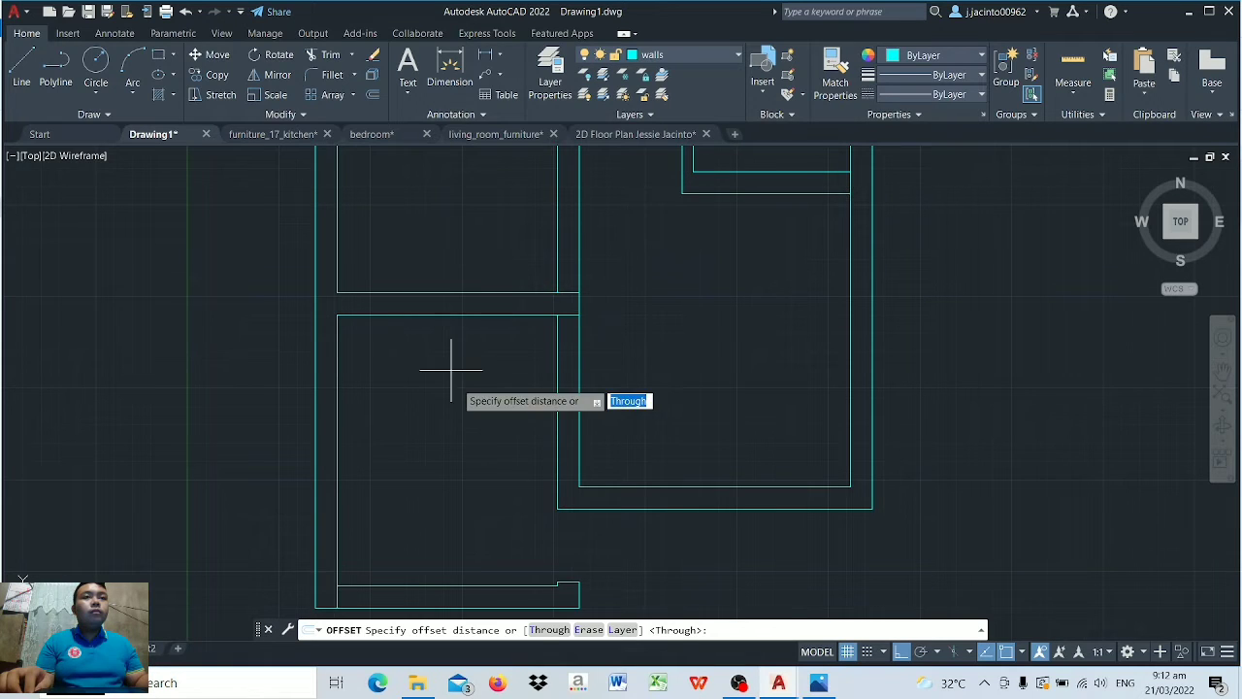
{"action": "left_click", "coordinate": [543, 631]}
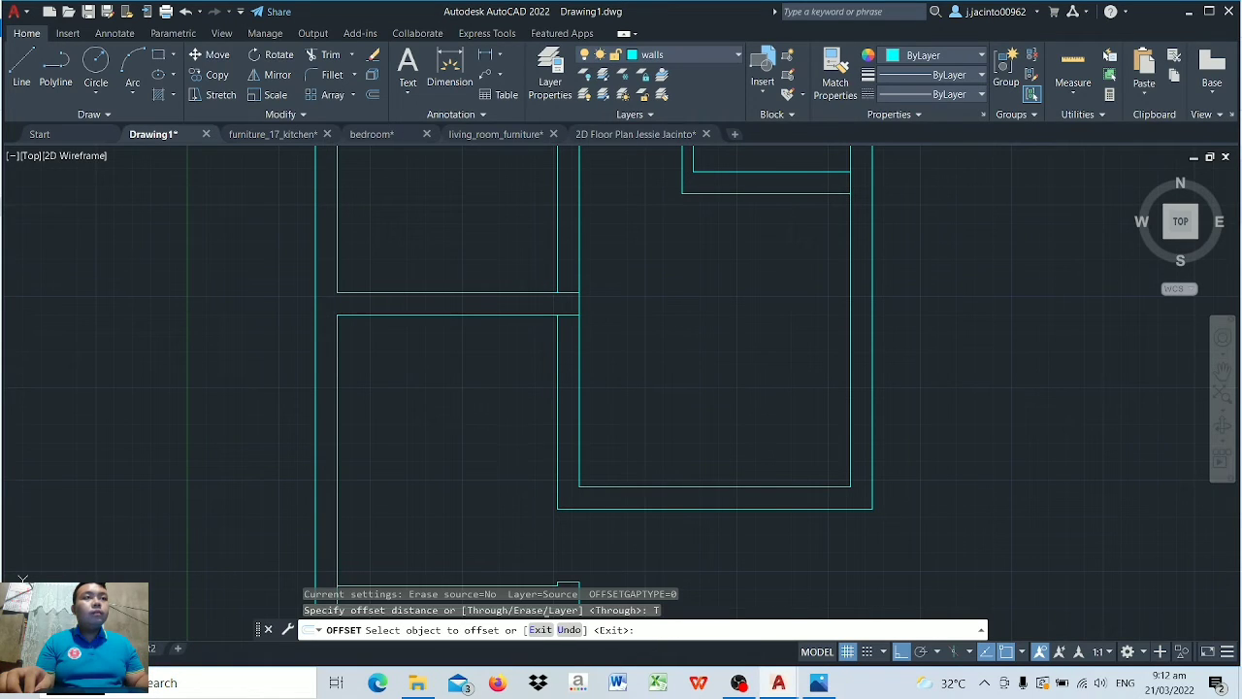
{"action": "left_click", "coordinate": [489, 294]}
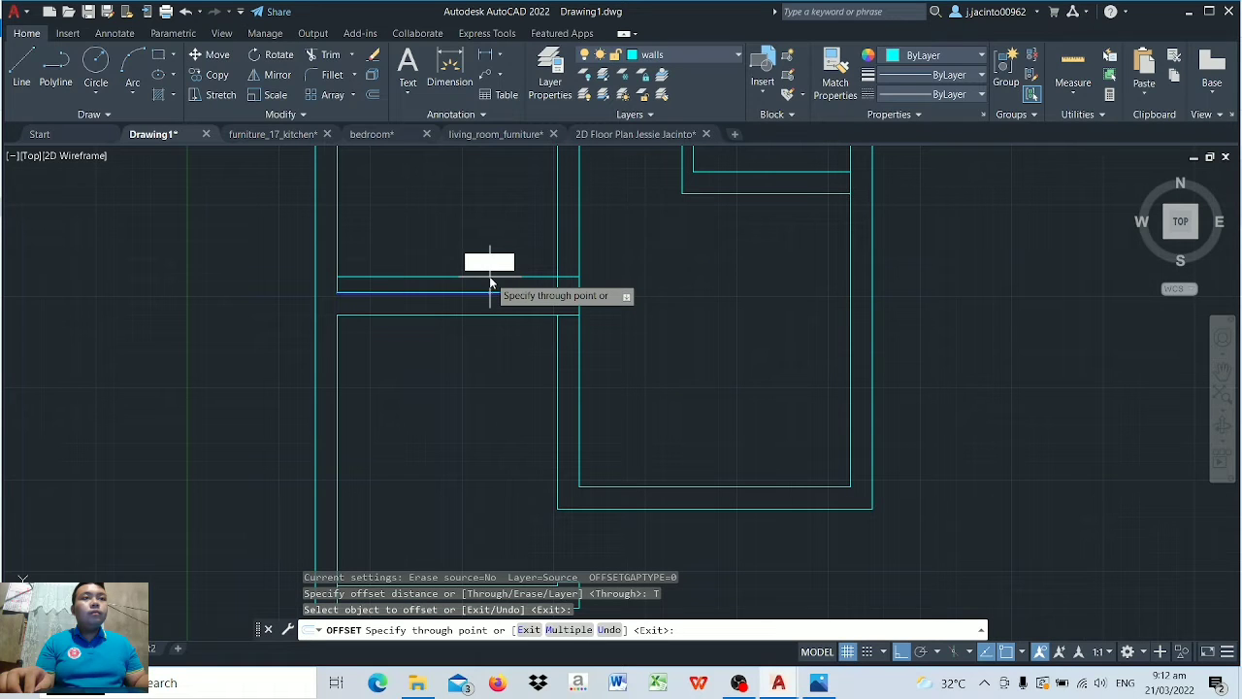
{"action": "key", "text": "Return"}
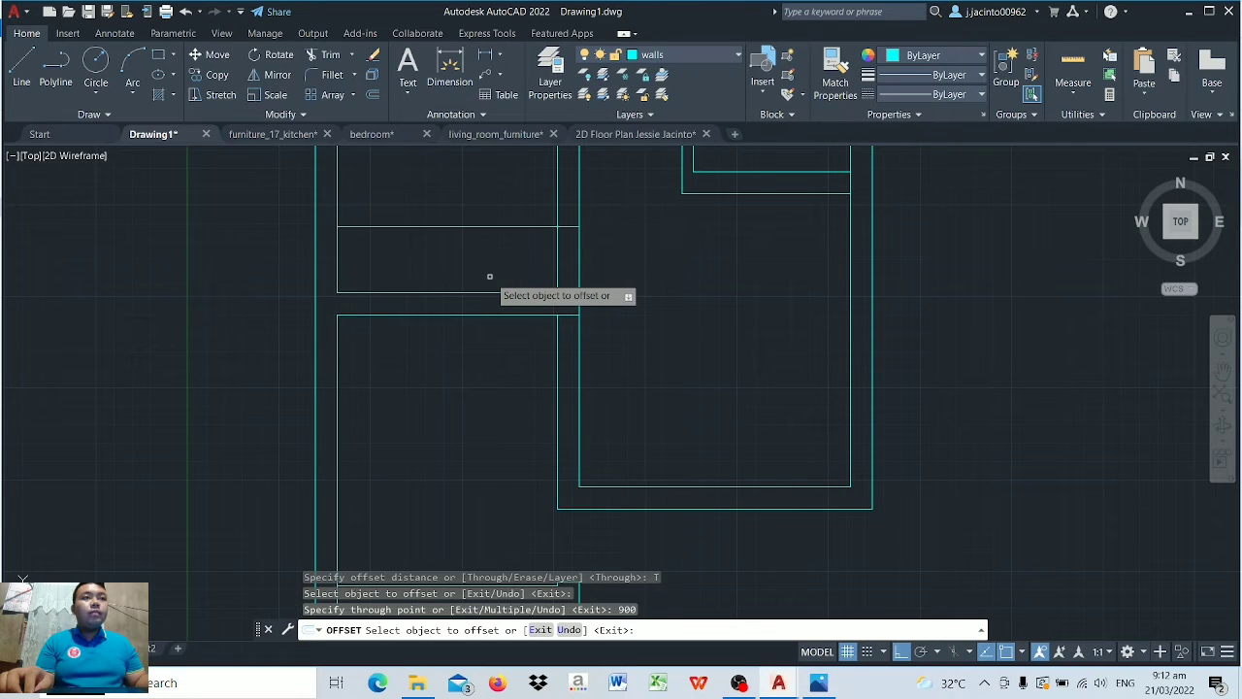
{"action": "left_click", "coordinate": [460, 316]}
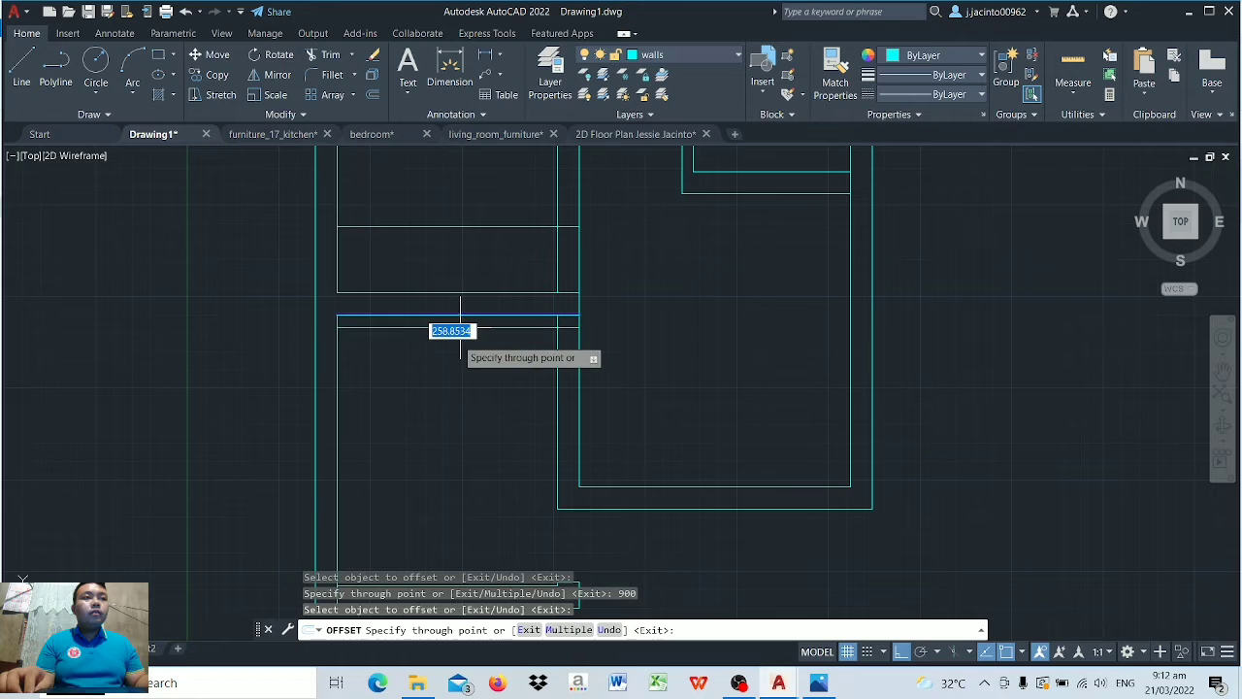
{"action": "type", "text": "900"}
{"action": "key", "text": "Return"}
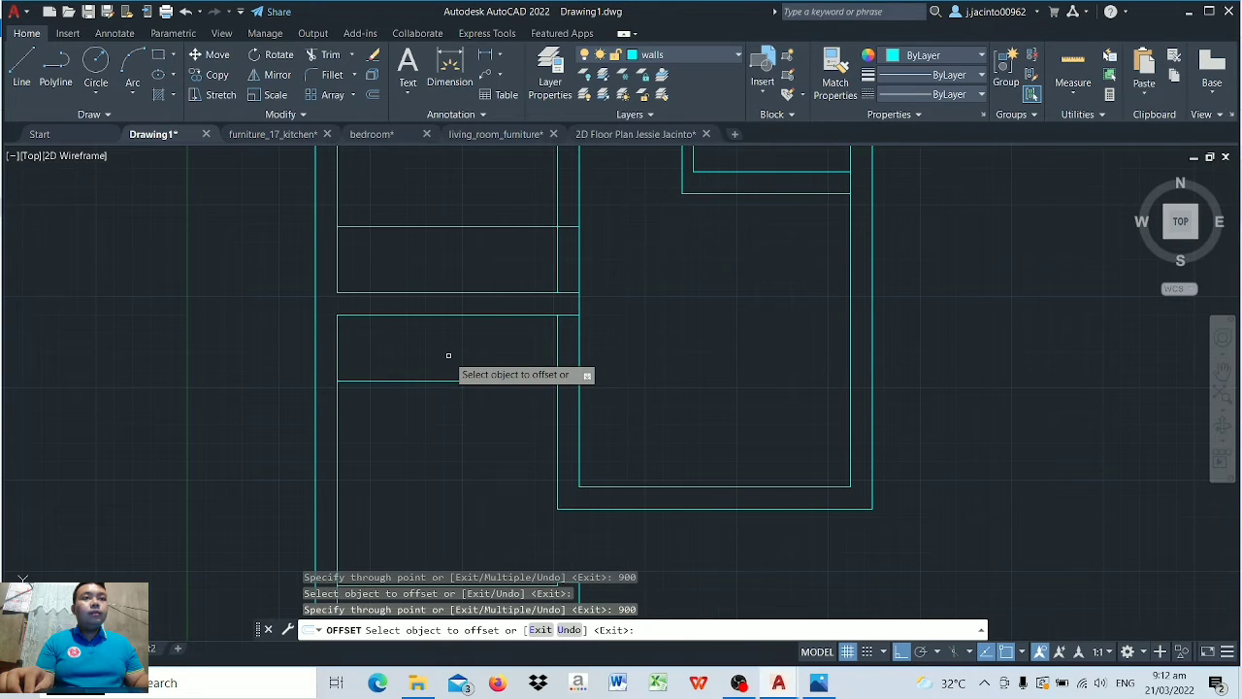
{"action": "key", "text": "Return"}
Step: Trim the offset lines and the vertical wall segments above and below the Living Room's top wall to form two door openings
{"action": "type", "text": "tr"}
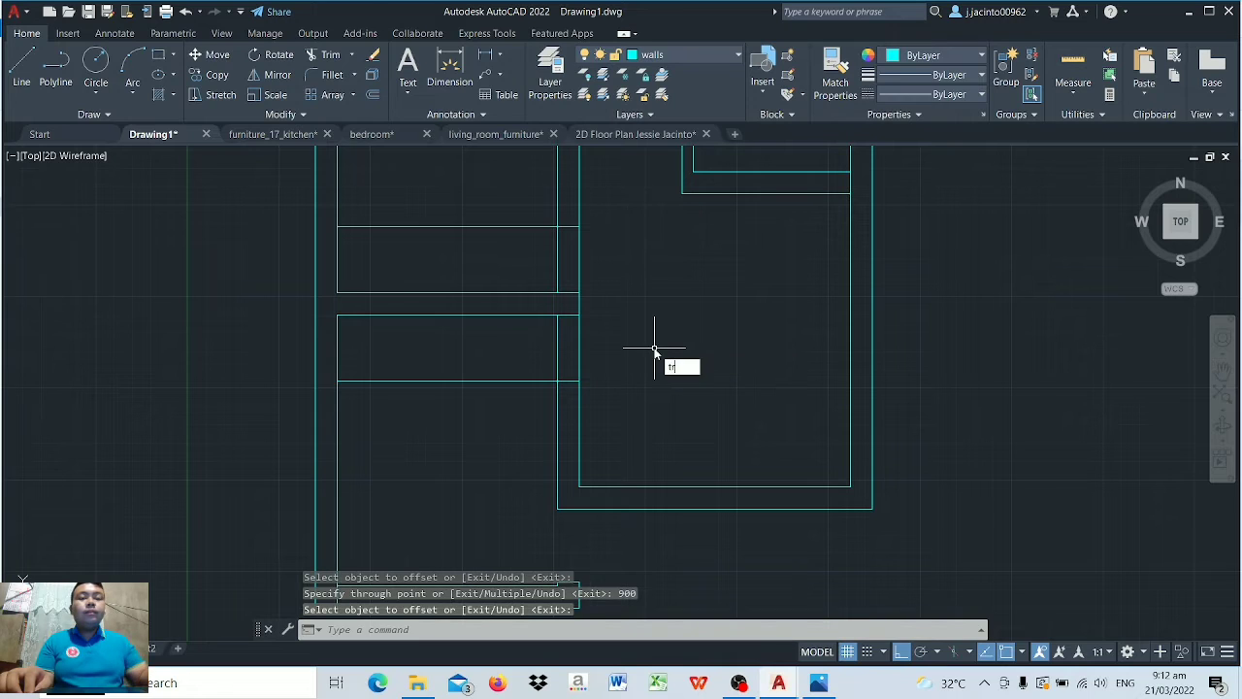
{"action": "key", "text": "Return"}
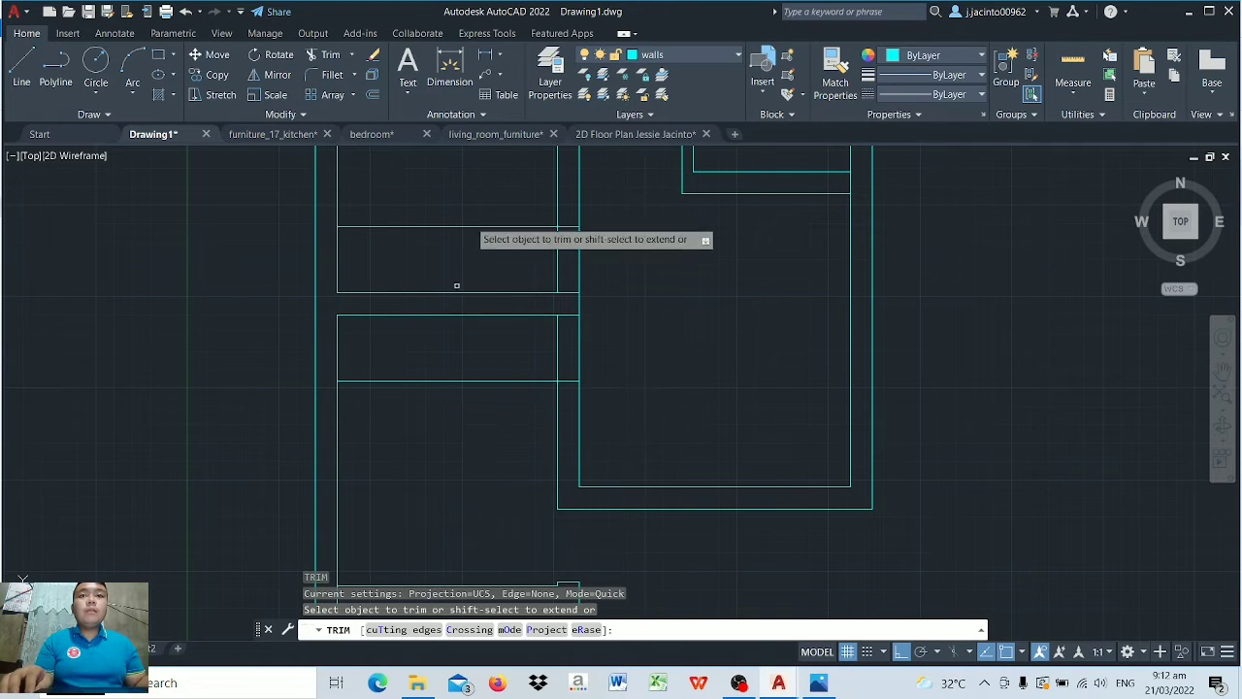
{"action": "left_click", "coordinate": [471, 202]}
{"action": "left_click_drag", "start_coordinate": [483, 208], "coordinate": [580, 282]}
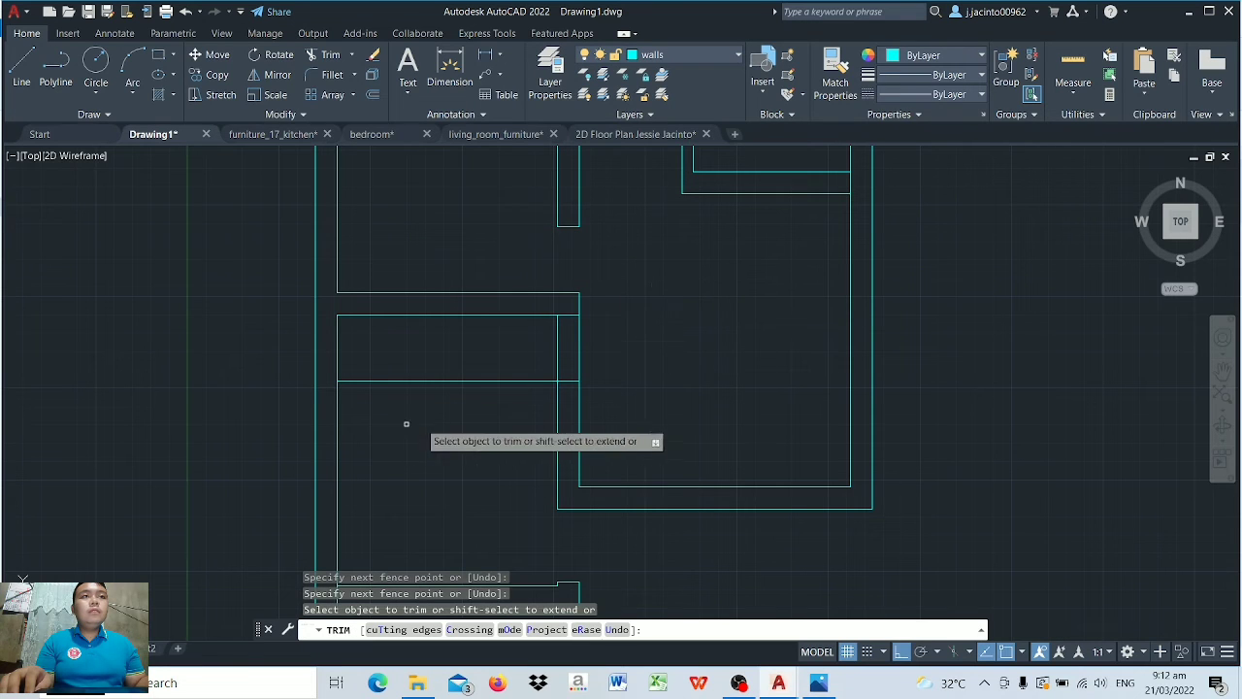
{"action": "mouse_move", "coordinate": [407, 423]}
{"action": "left_mouse_down"}
{"action": "mouse_move", "coordinate": [497, 379]}
{"action": "mouse_move", "coordinate": [609, 348]}
{"action": "left_mouse_up"}
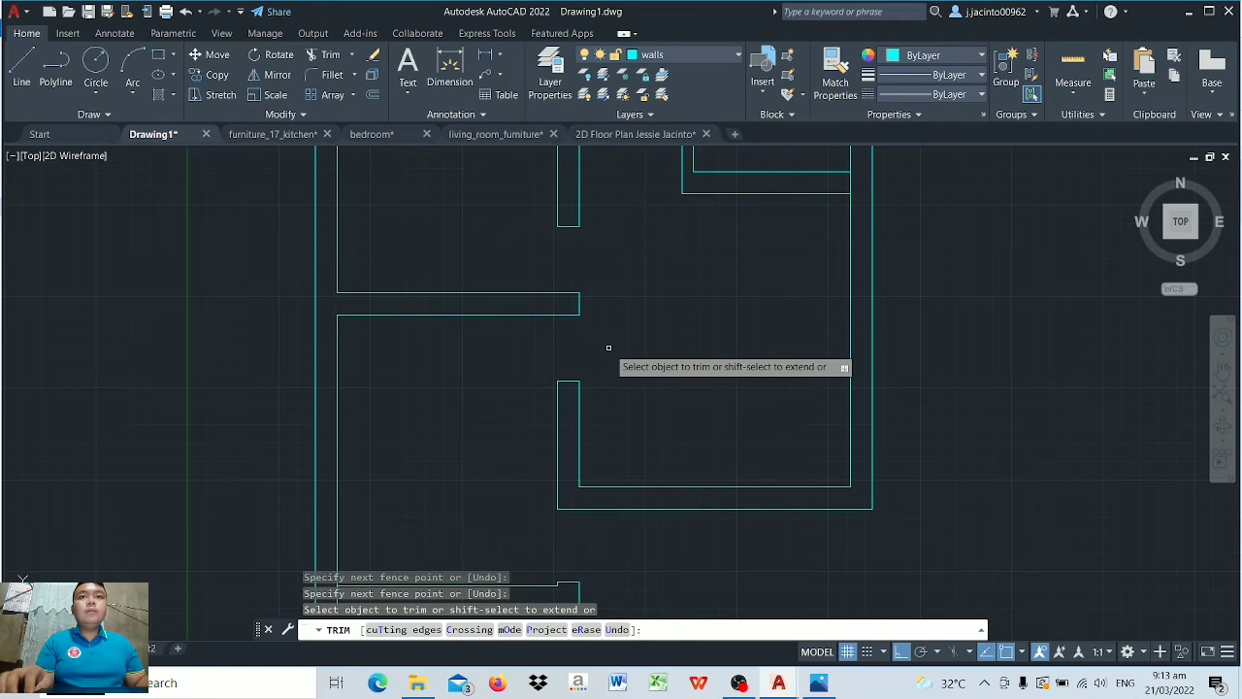
{"action": "key", "text": "Return"}
Step: Offset the right line of the upper-left room's right wall 900 to the right using the Through option
{"action": "scroll", "coordinate": [609, 345], "scroll_direction": "down", "scroll_amount": 2}
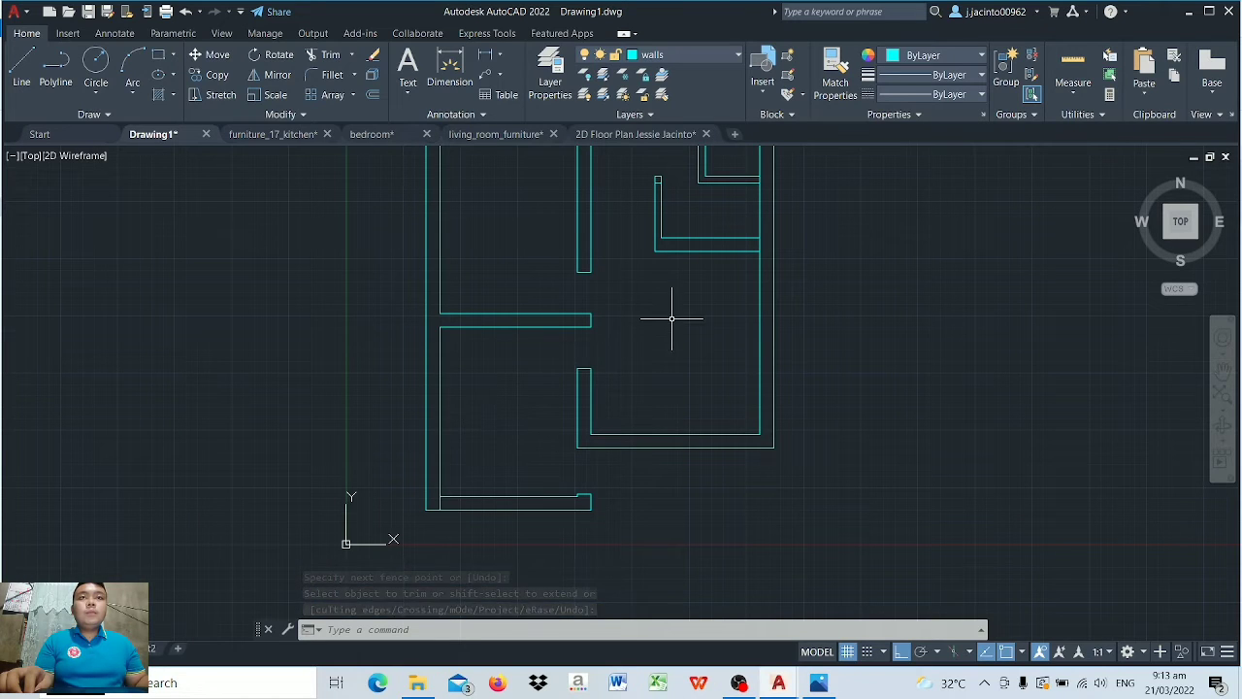
{"action": "middle_click_drag", "start_coordinate": [670, 324], "coordinate": [660, 421]}
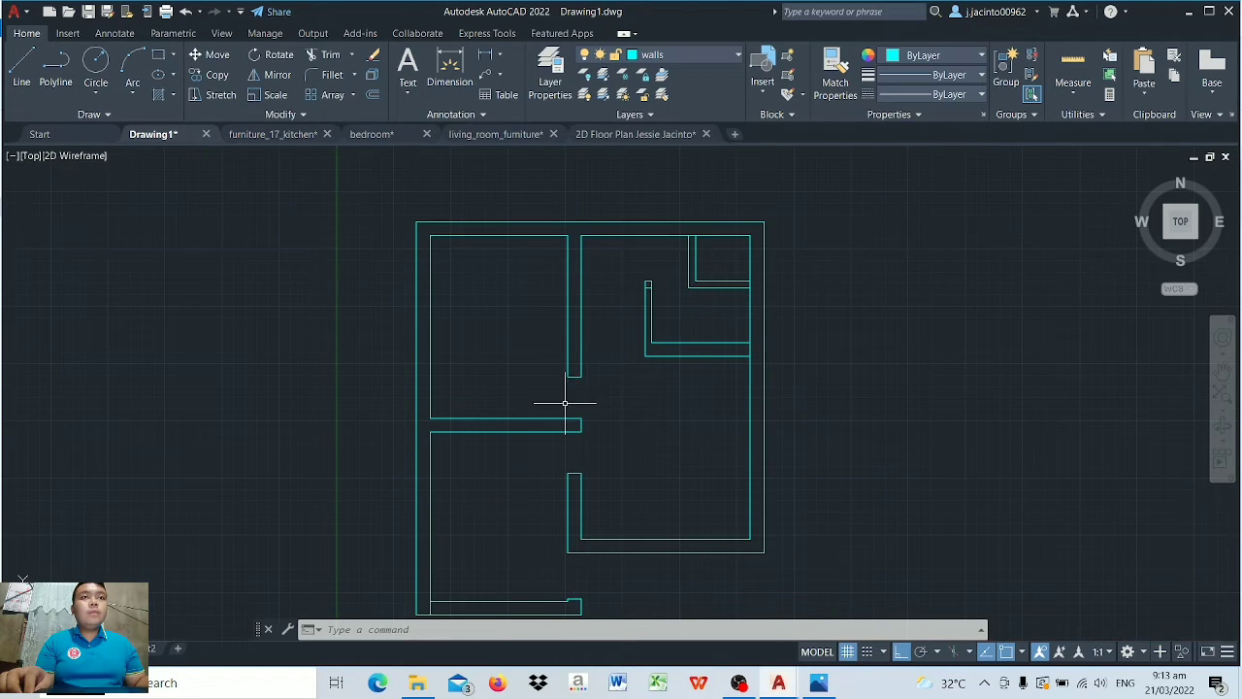
{"action": "middle_click_drag", "start_coordinate": [621, 352], "coordinate": [691, 311]}
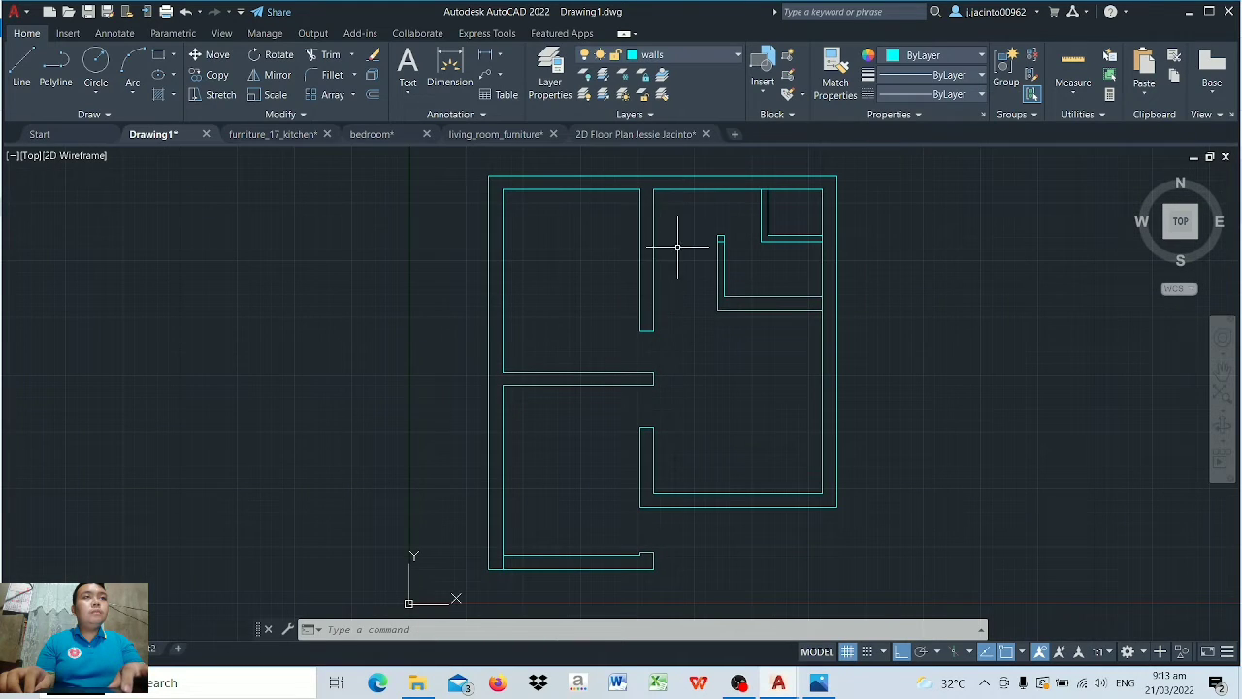
{"action": "type", "text": "o"}
{"action": "key", "text": "Return"}
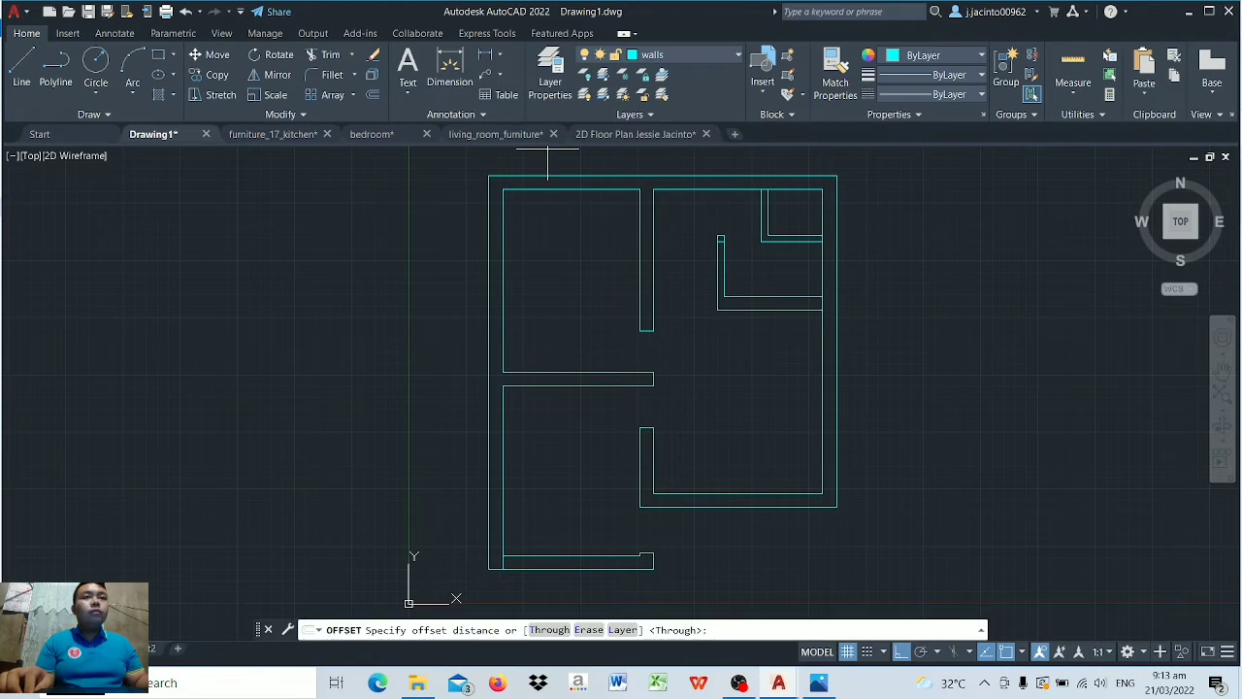
{"action": "left_click", "coordinate": [559, 630]}
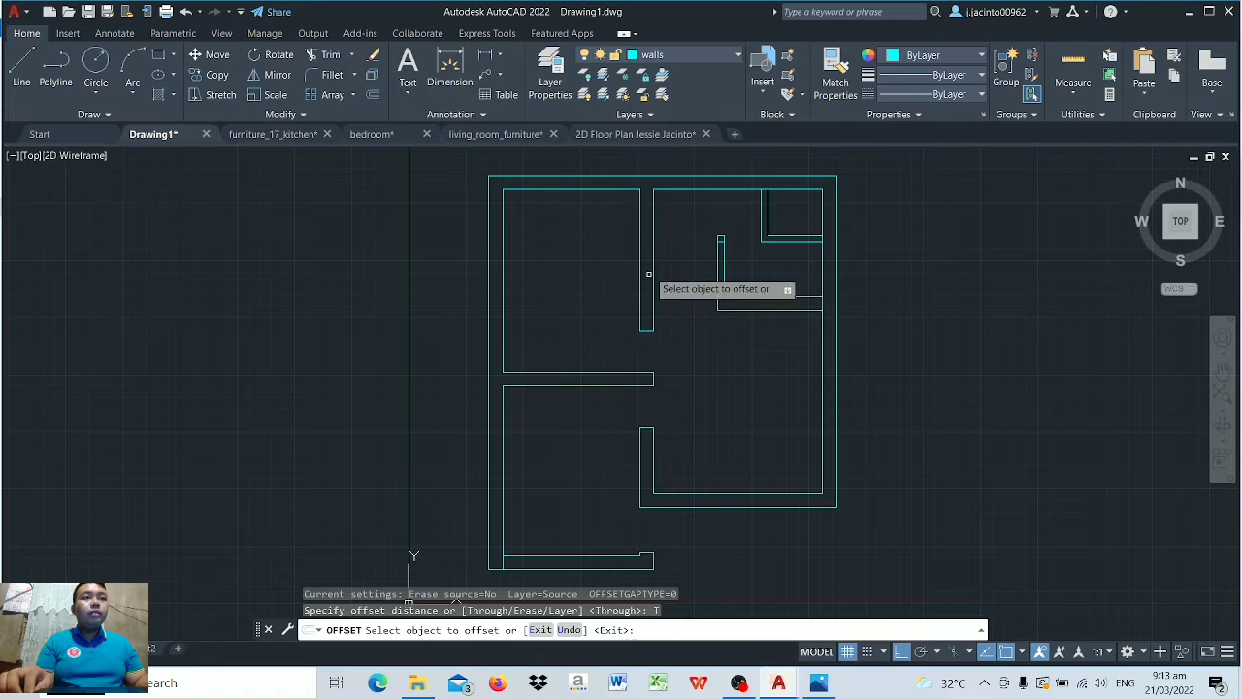
{"action": "left_click", "coordinate": [652, 199]}
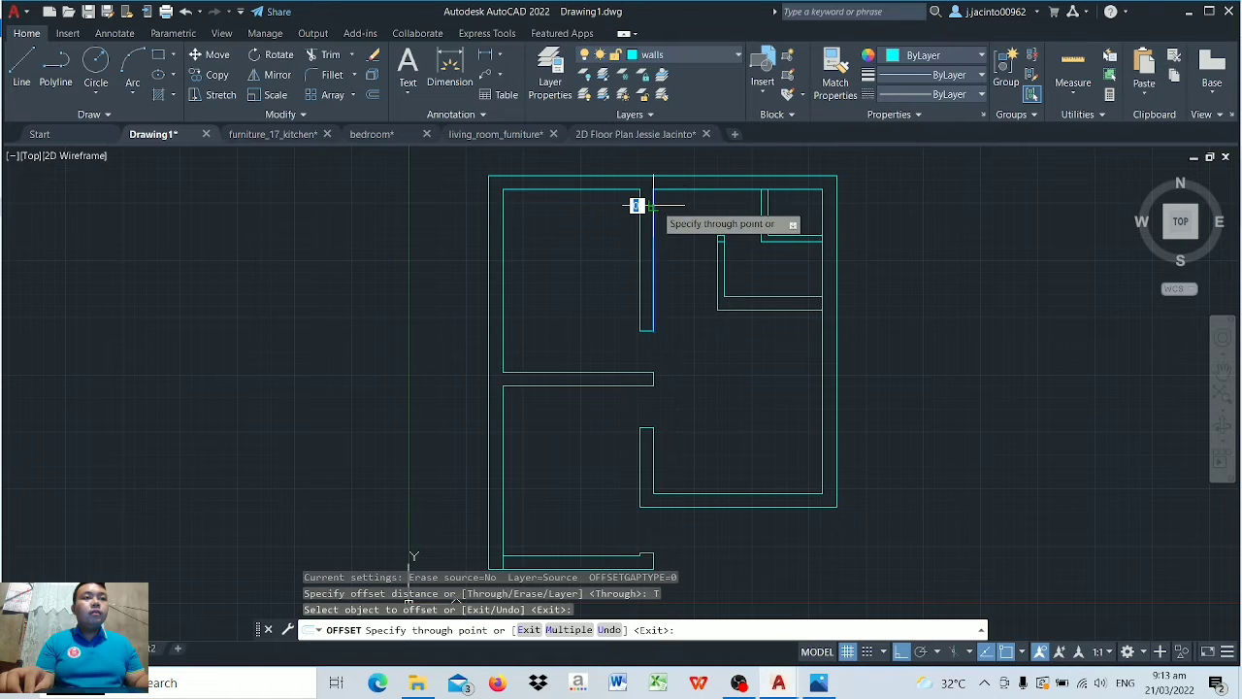
{"action": "key", "text": "Return"}
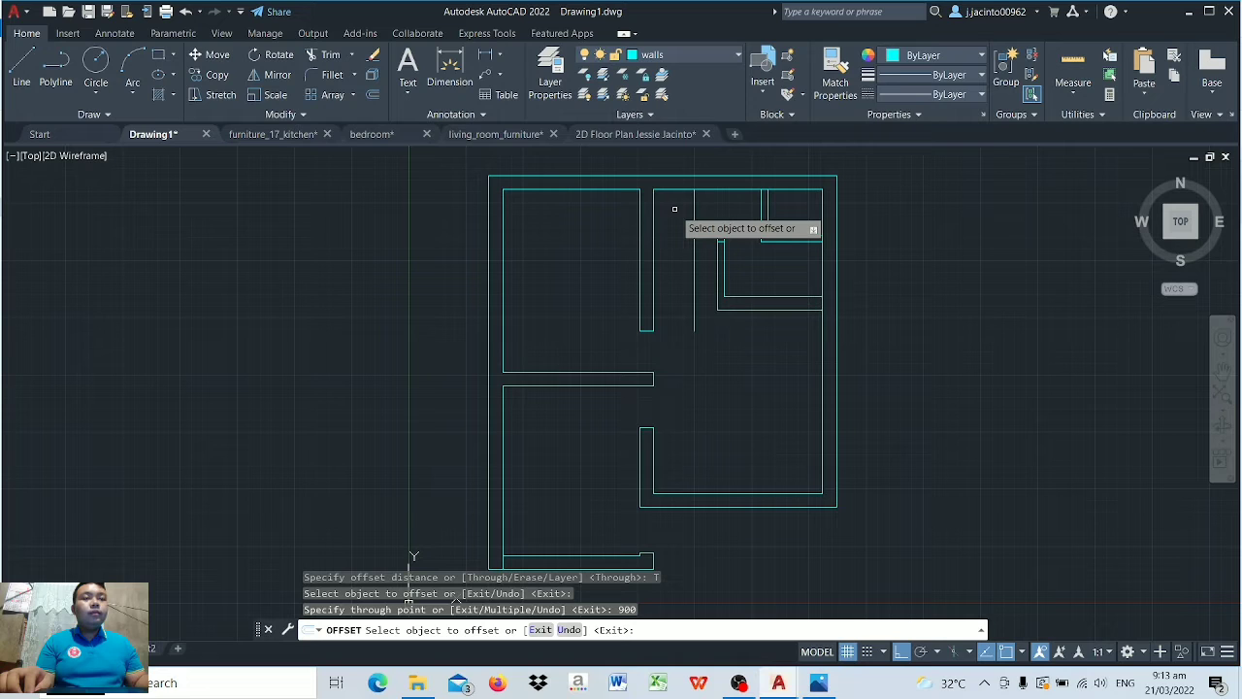
{"action": "key", "text": "Return"}
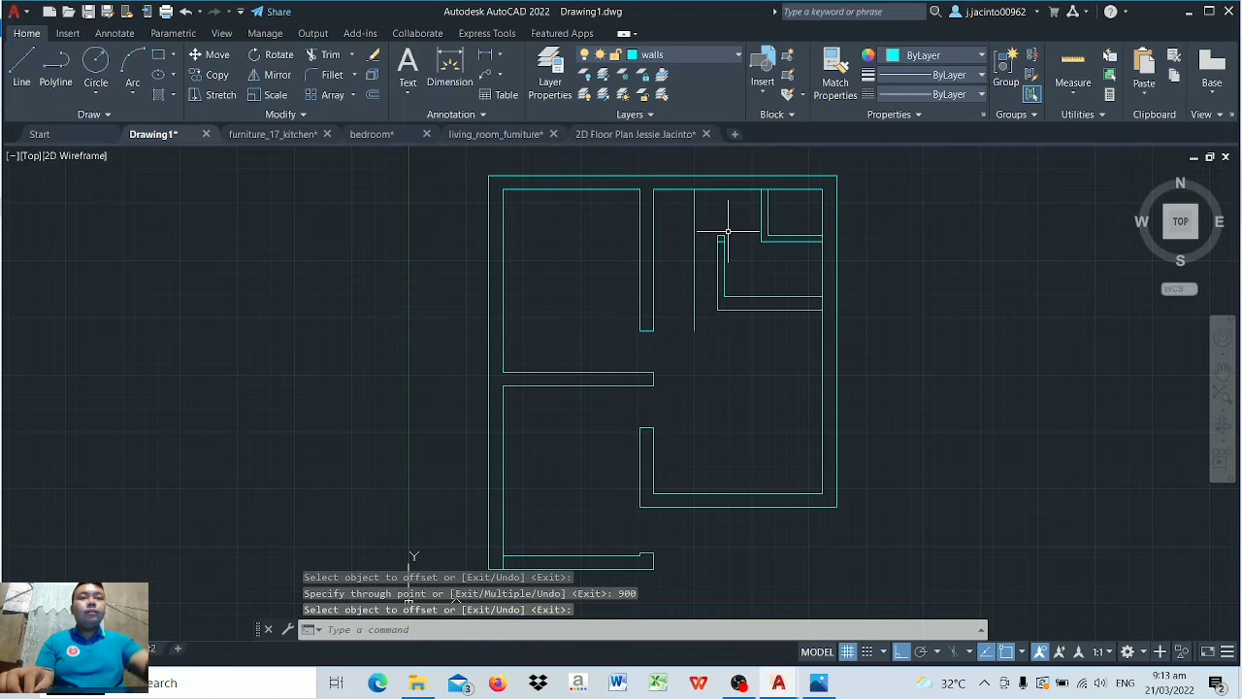
Step: Extend the upper end of the new vertical offset line to the outer line of the top exterior wall
{"action": "left_click", "coordinate": [353, 56]}
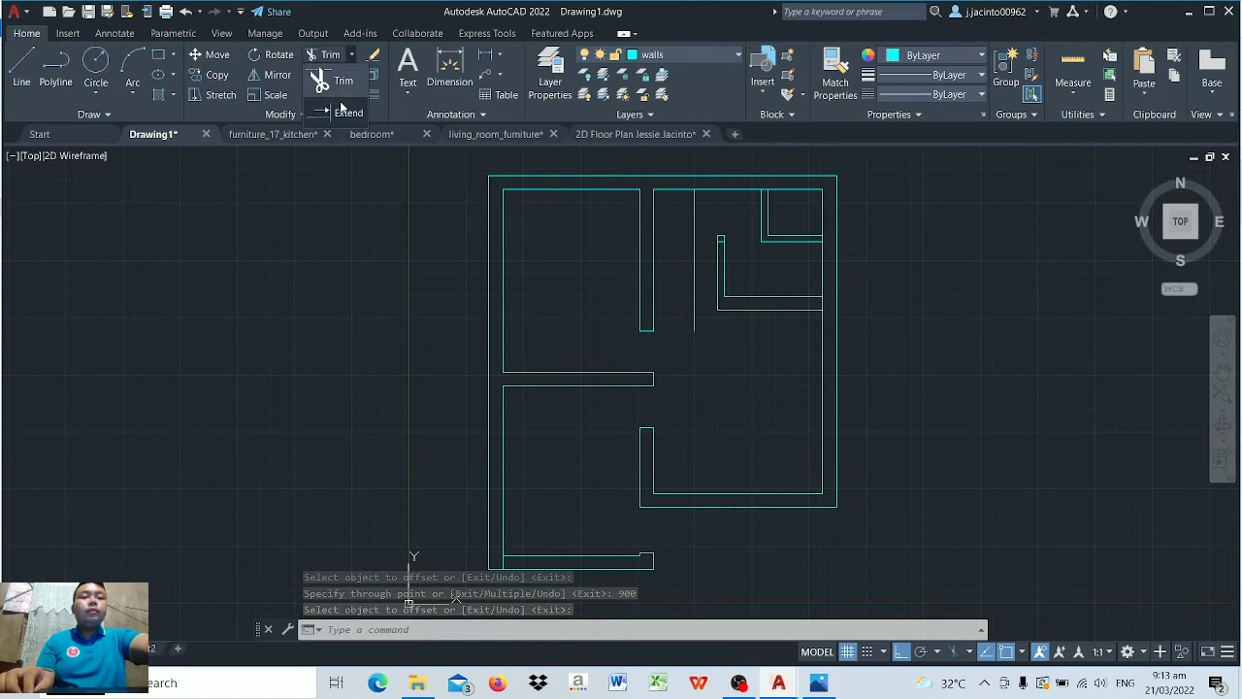
{"action": "left_click", "coordinate": [332, 109]}
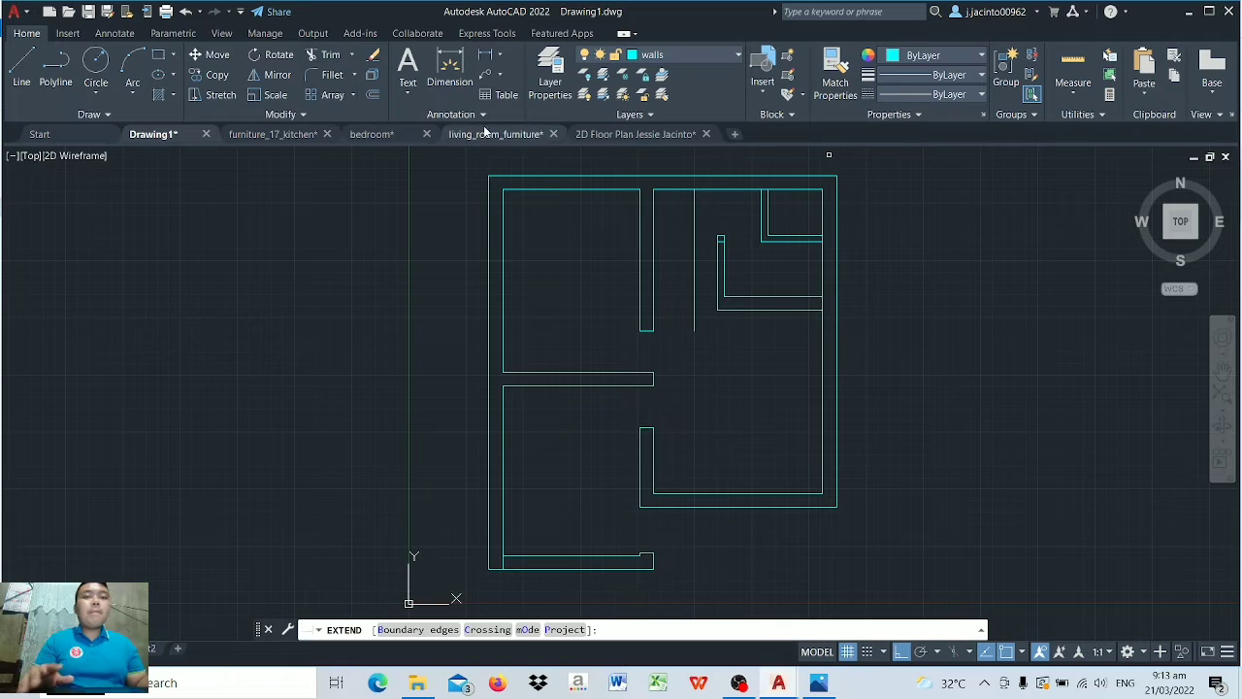
{"action": "left_click", "coordinate": [694, 194]}
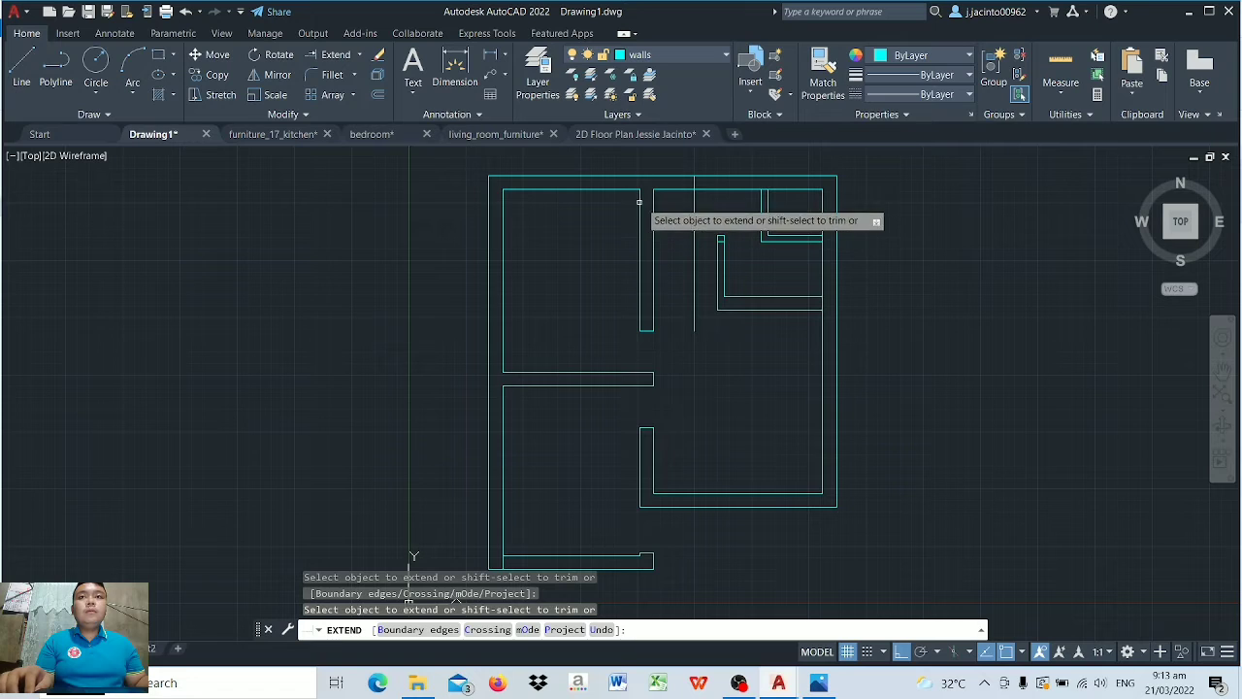
Step: Extend the upper-left room's right wall line to the outer top wall line and trim the top wall between the verticals into a door opening
{"action": "left_click", "coordinate": [654, 197]}
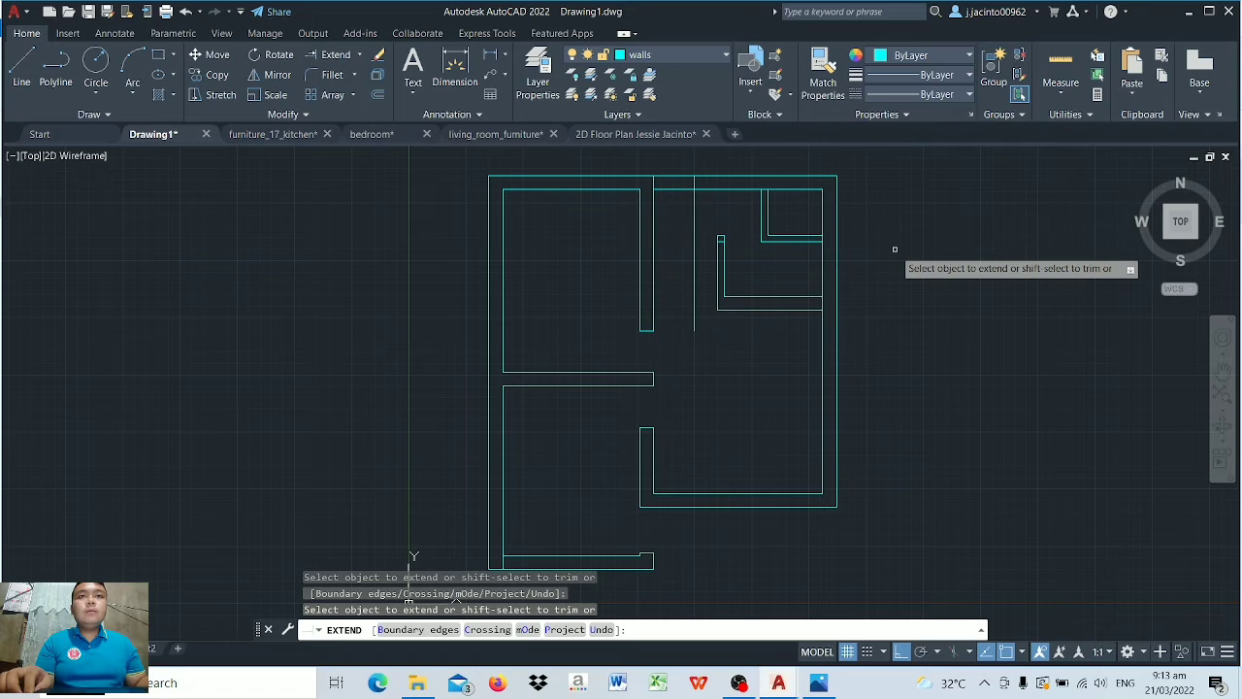
{"action": "key", "text": "Return"}
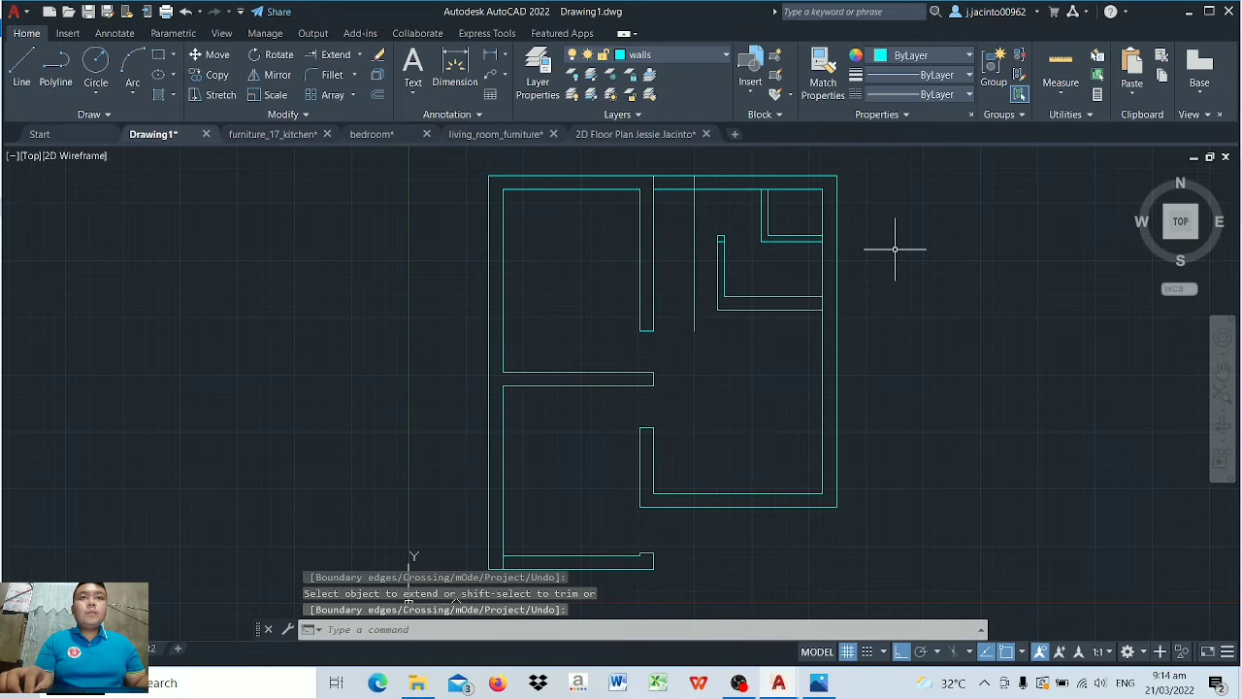
{"action": "type", "text": "TRI"}
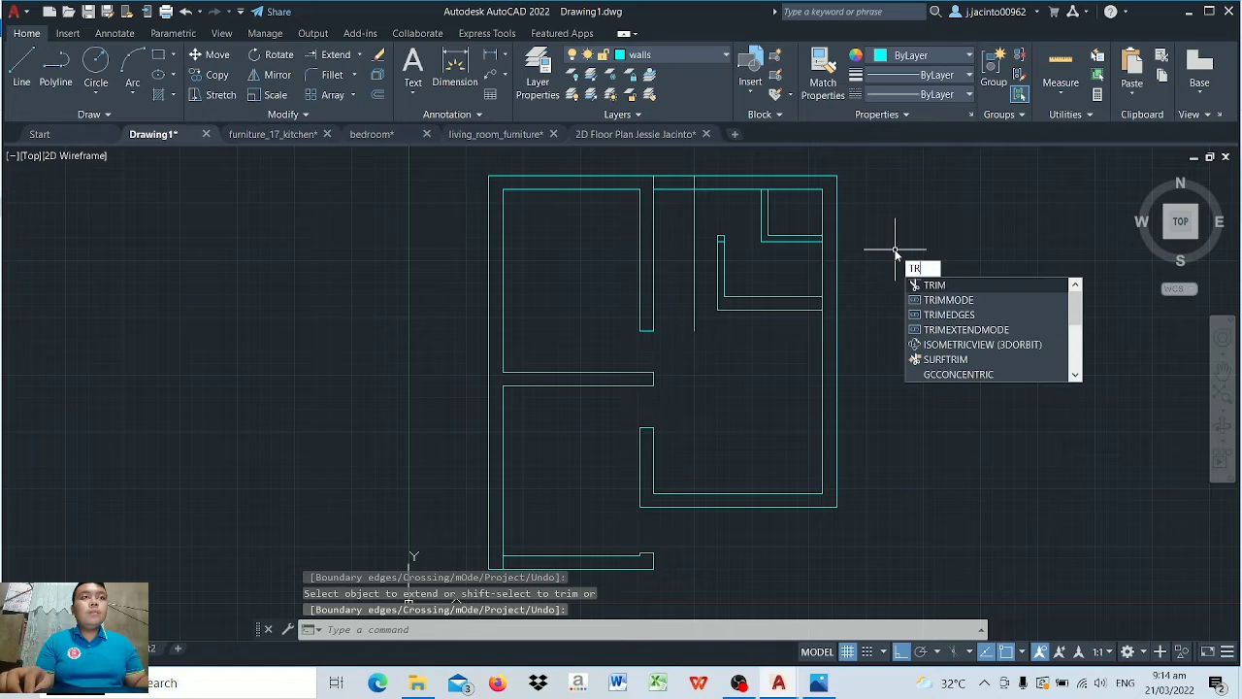
{"action": "key", "text": "Return"}
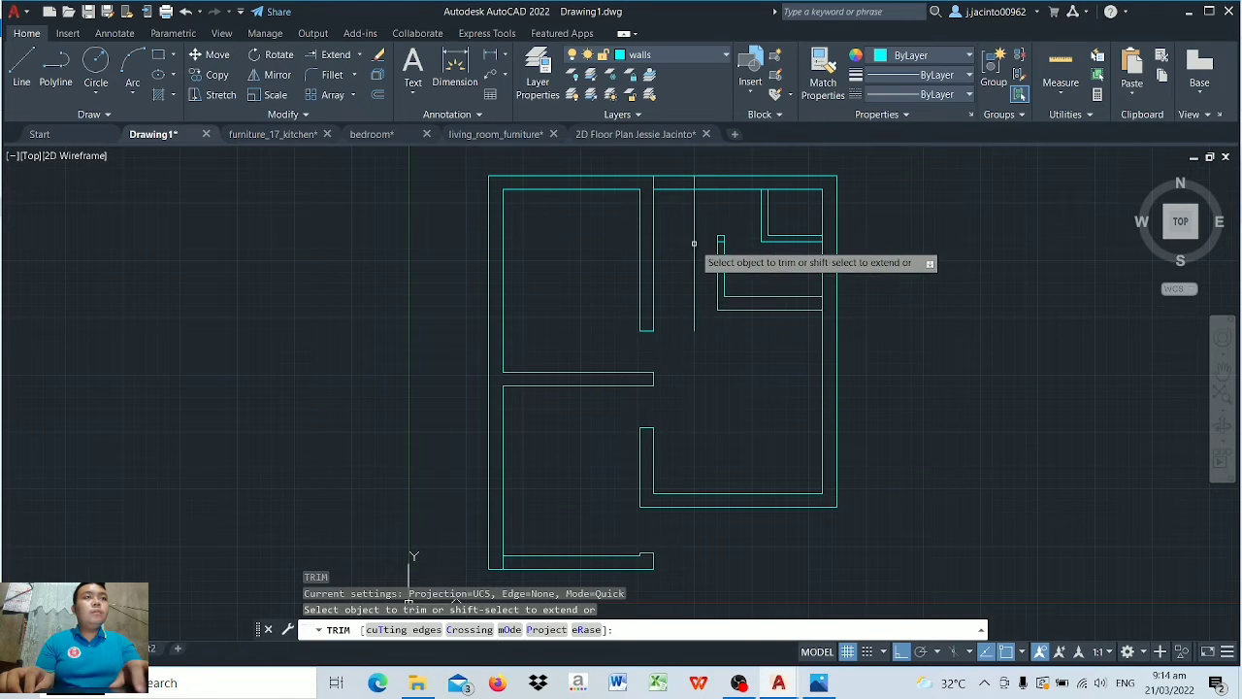
{"action": "left_click", "coordinate": [694, 243]}
{"action": "left_click", "coordinate": [680, 173]}
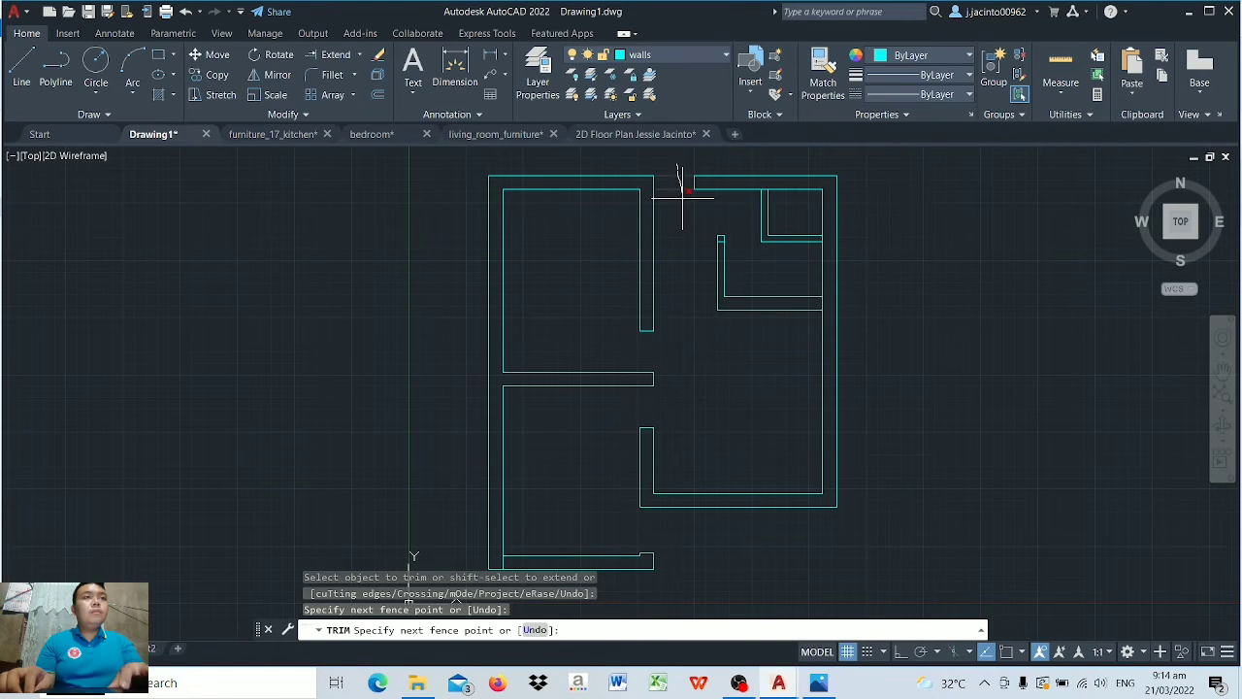
{"action": "left_click", "coordinate": [682, 199]}
{"action": "key", "text": "Return"}
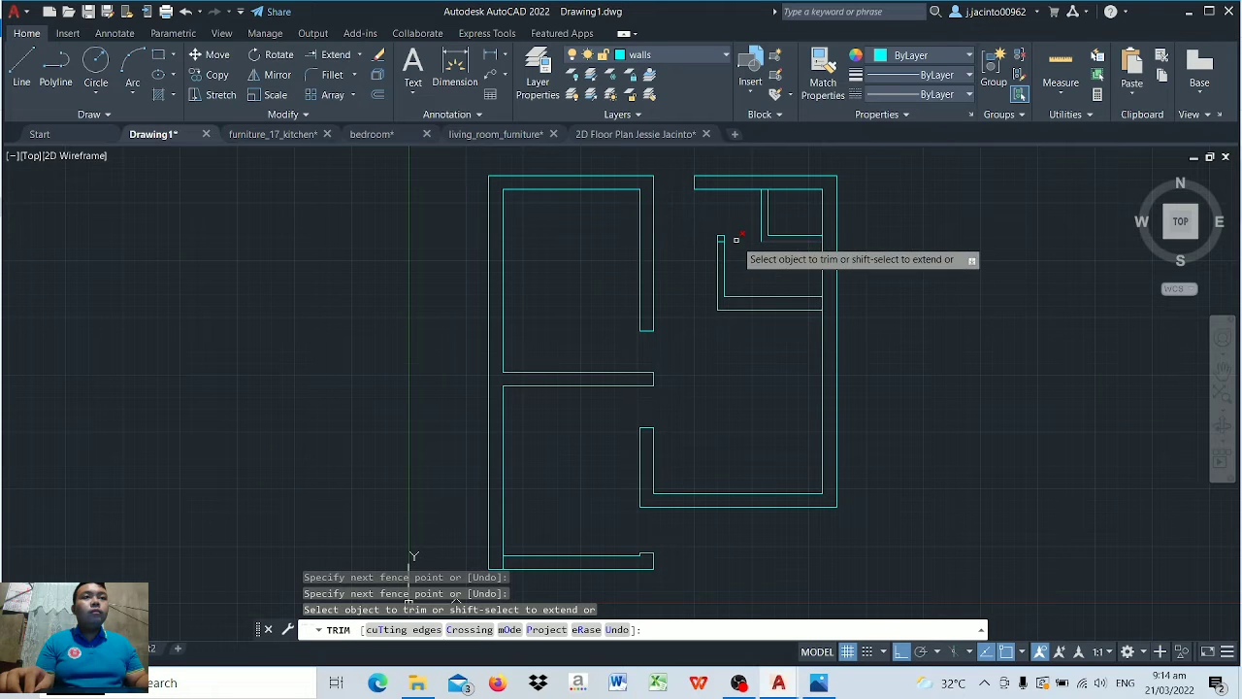
{"action": "key", "text": "Return"}
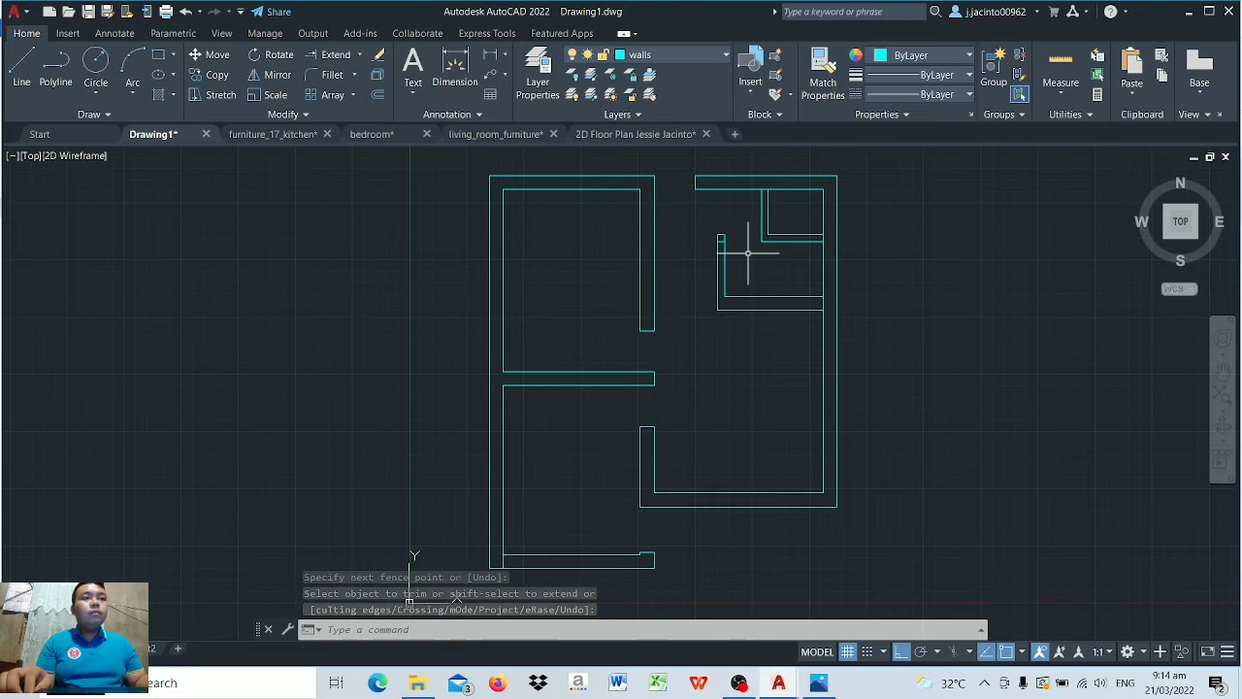
Step: Offset the inner line of the top exterior wall's right-hand part 700 downward using the Through option
{"action": "left_click", "coordinate": [378, 94]}
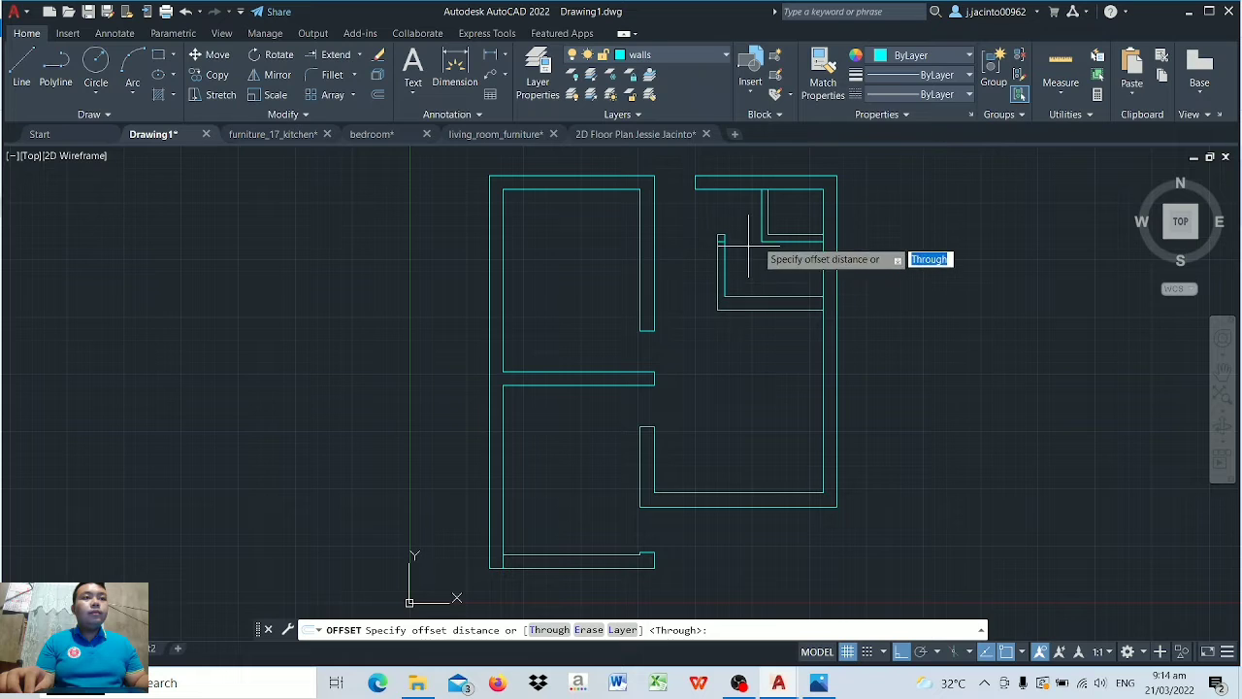
{"action": "scroll", "coordinate": [798, 208], "scroll_direction": "up", "scroll_amount": 2}
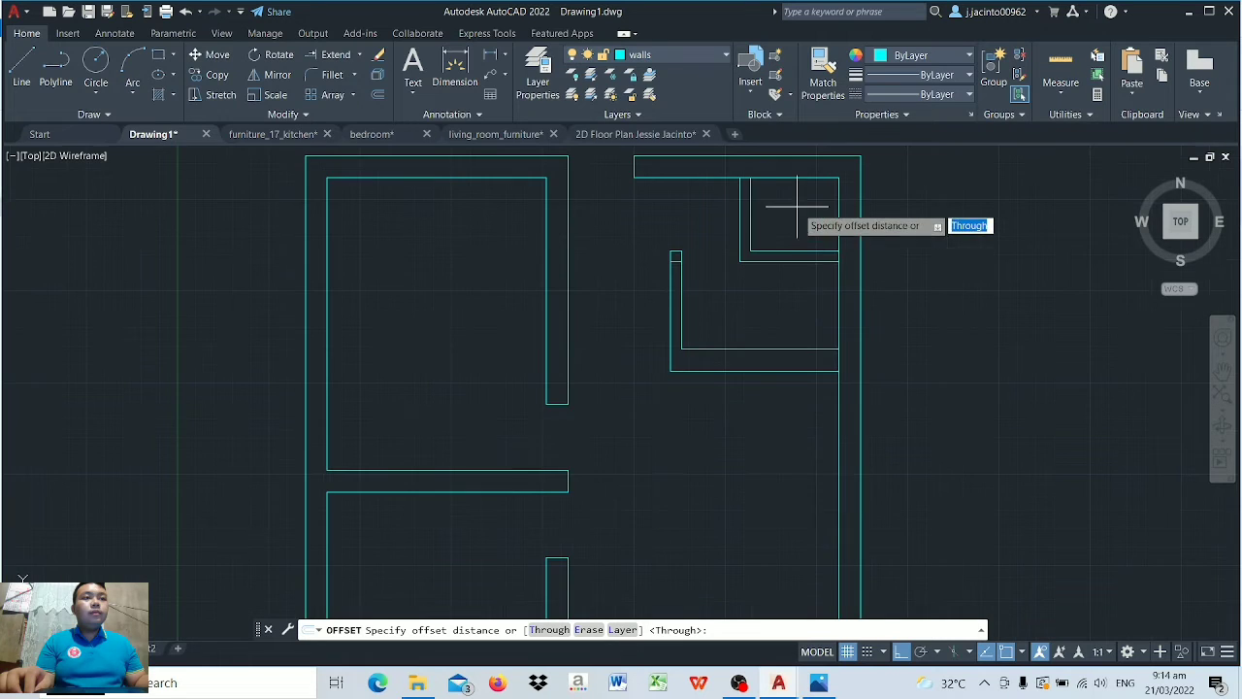
{"action": "left_click", "coordinate": [548, 630]}
{"action": "left_click", "coordinate": [805, 177]}
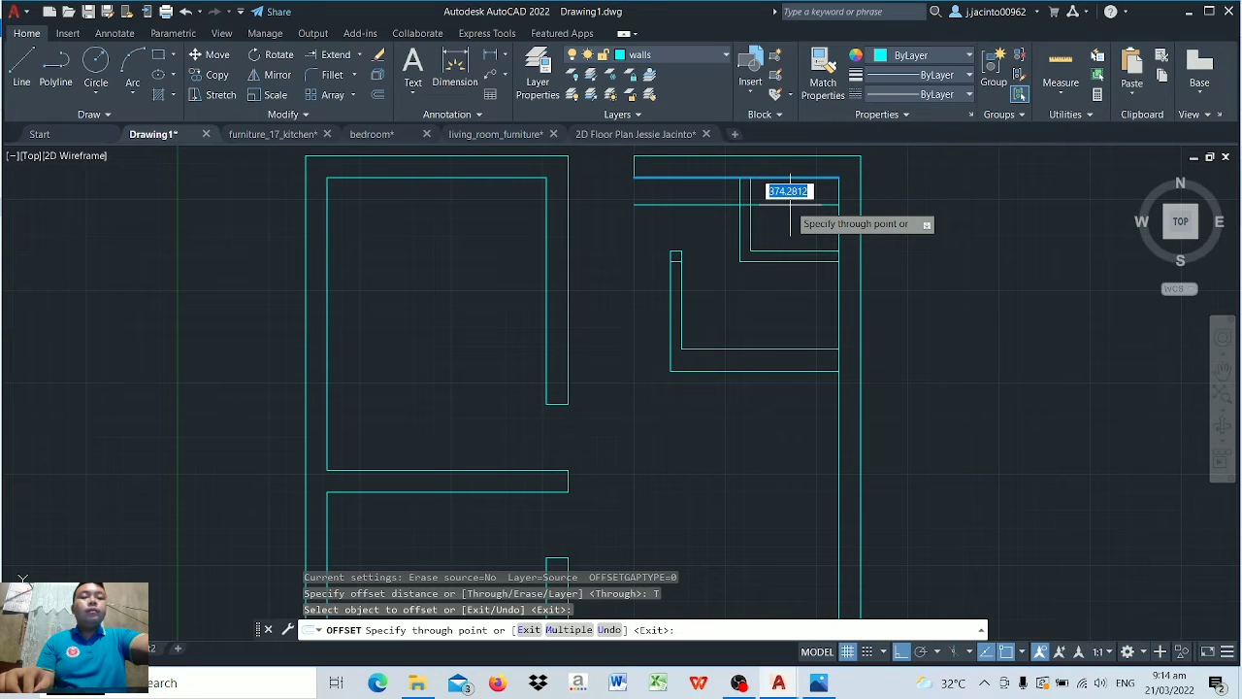
{"action": "type", "text": "700"}
{"action": "key", "text": "Return"}
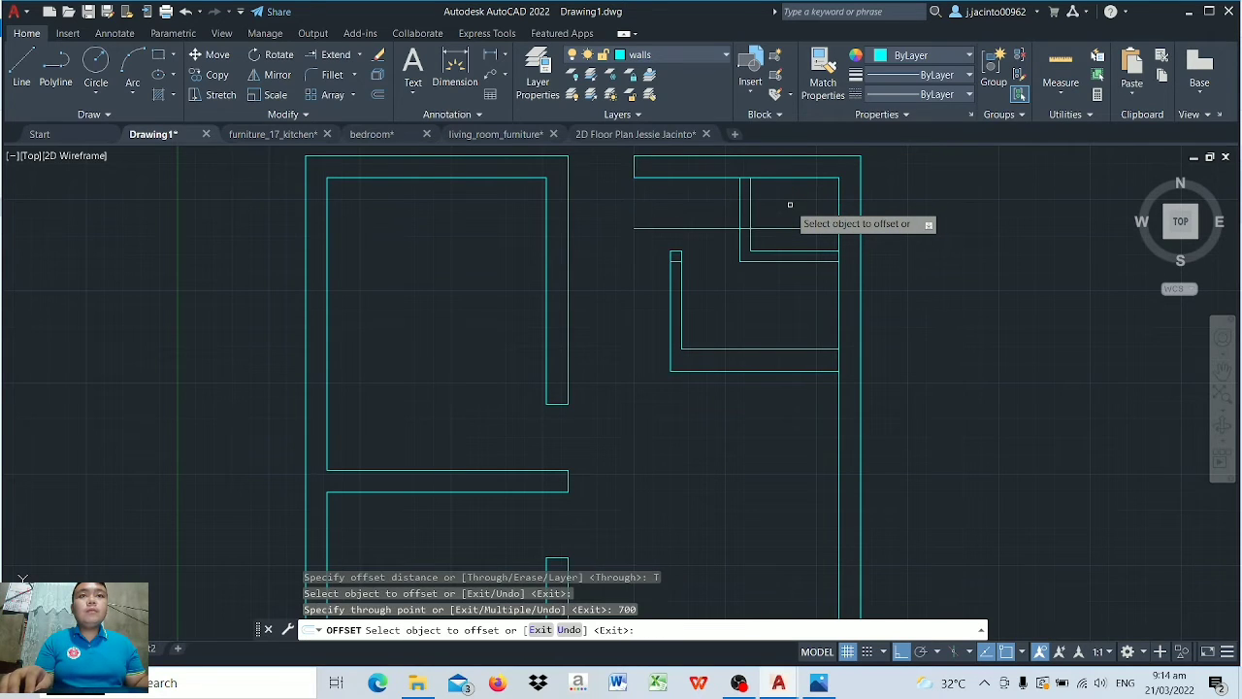
Step: Offset the left line of the uppermost small room's short vertical wall 700 to the left
{"action": "left_click", "coordinate": [741, 233]}
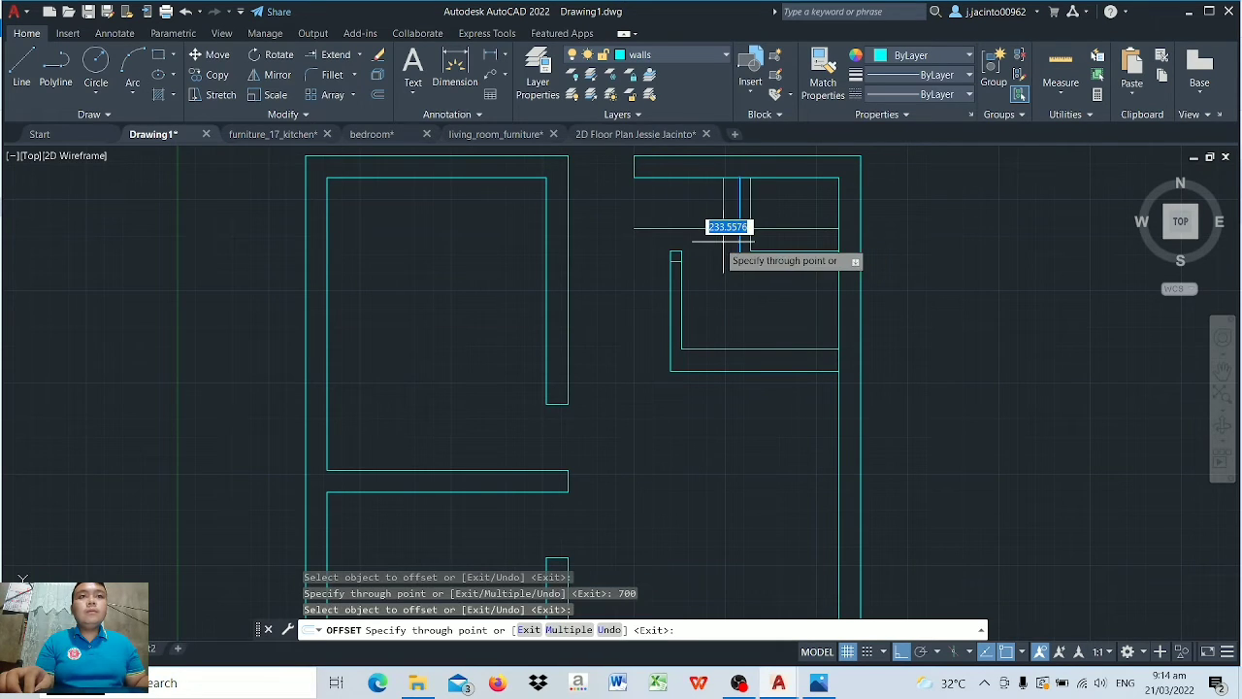
{"action": "left_click", "coordinate": [710, 241]}
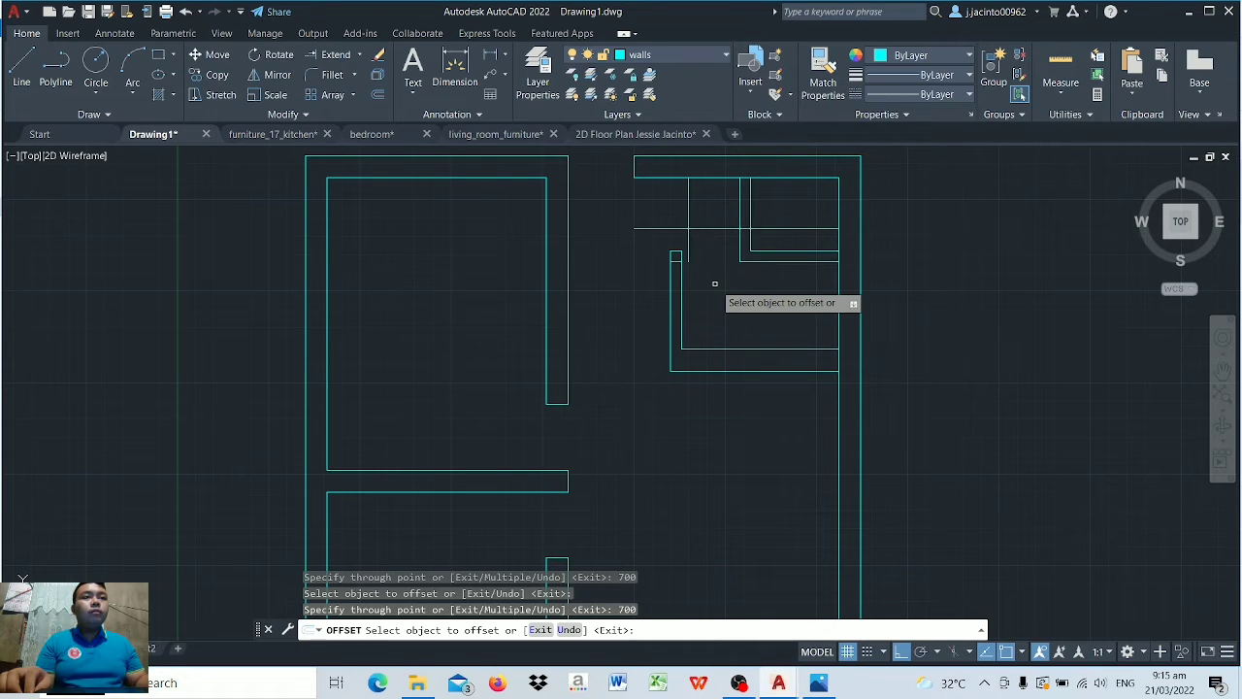
{"action": "key", "text": "Return"}
Step: Extend the small room's short top-left wall line and the lower line of its top wall to the new vertical offset line
{"action": "left_click", "coordinate": [340, 59]}
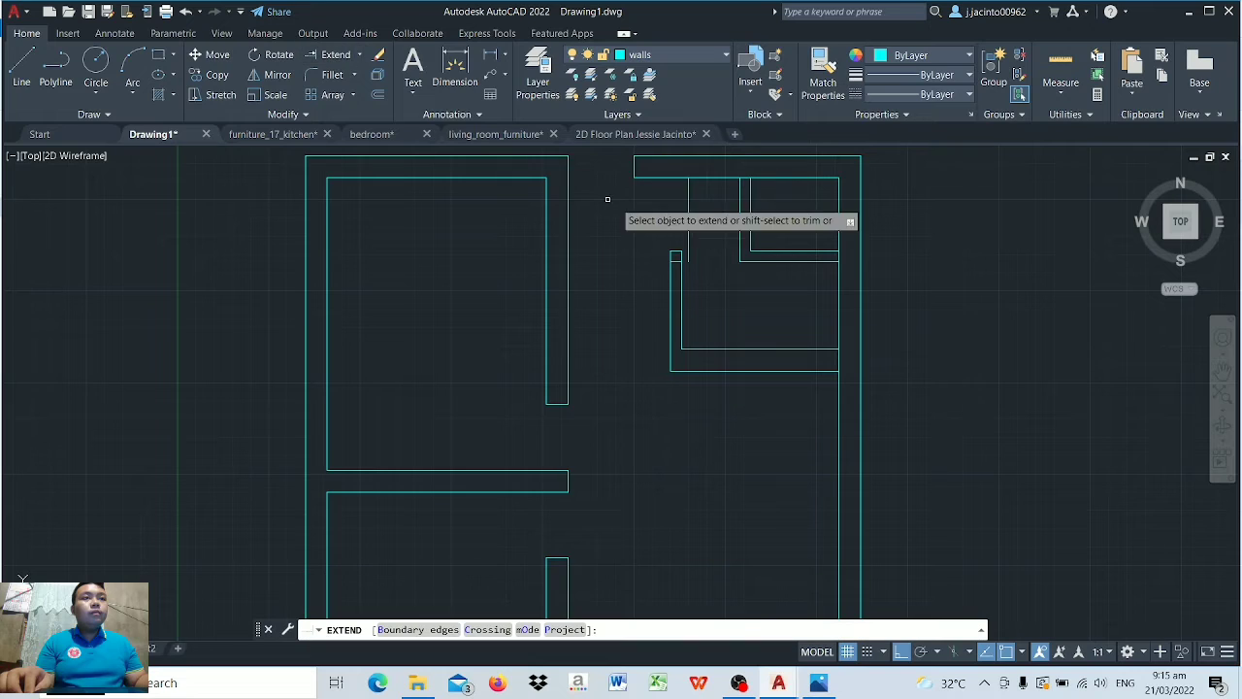
{"action": "left_click", "coordinate": [676, 252]}
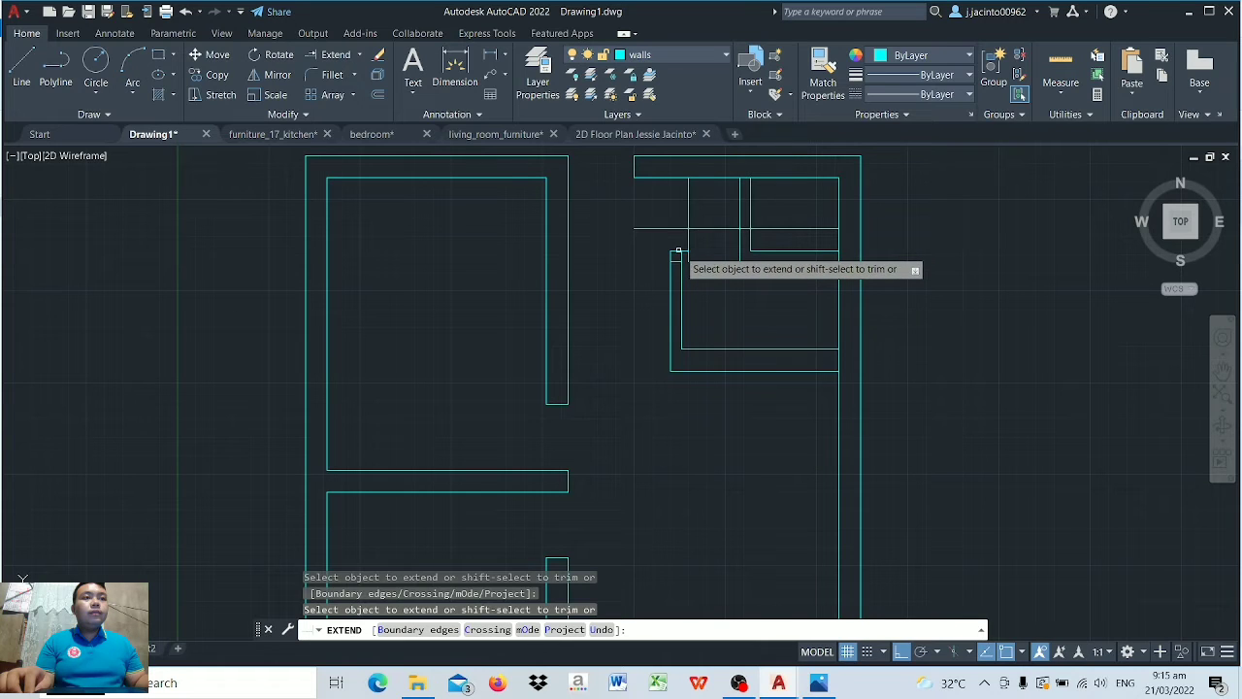
{"action": "left_click", "coordinate": [746, 260]}
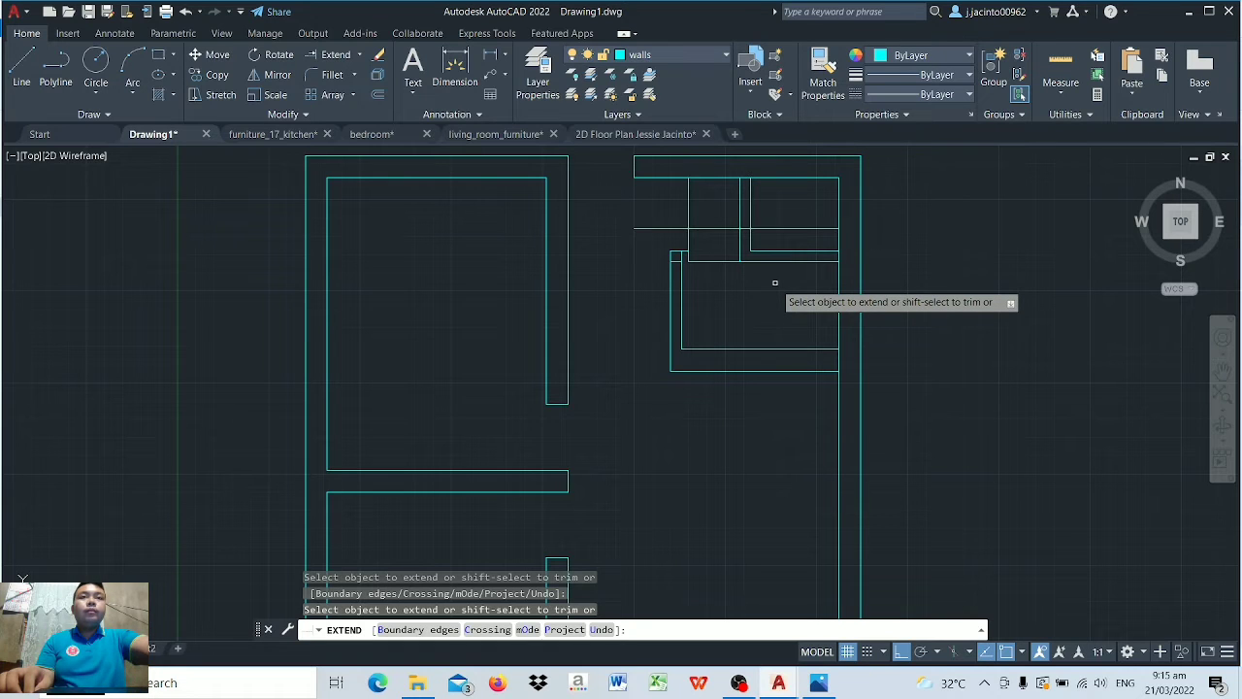
{"action": "key", "text": "Escape"}
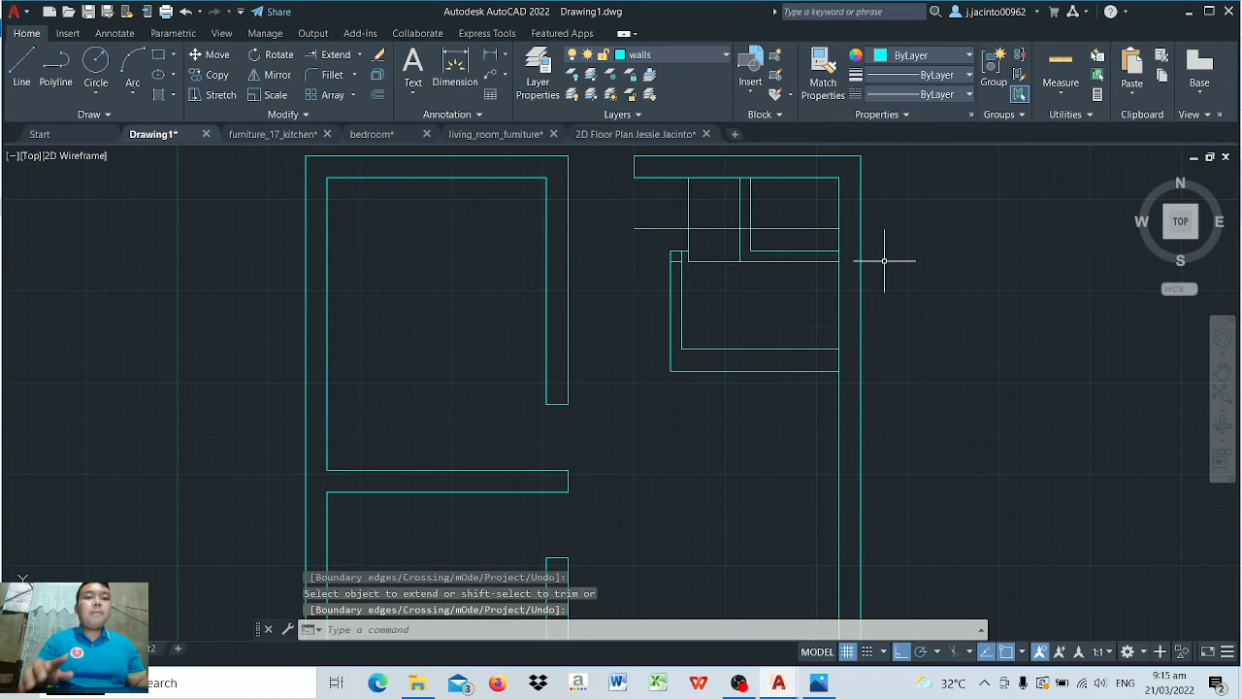
Step: Trim the three vertical lines above the horizontal offset line in the upper-right area
{"action": "type", "text": "tr"}
{"action": "key", "text": "Return"}
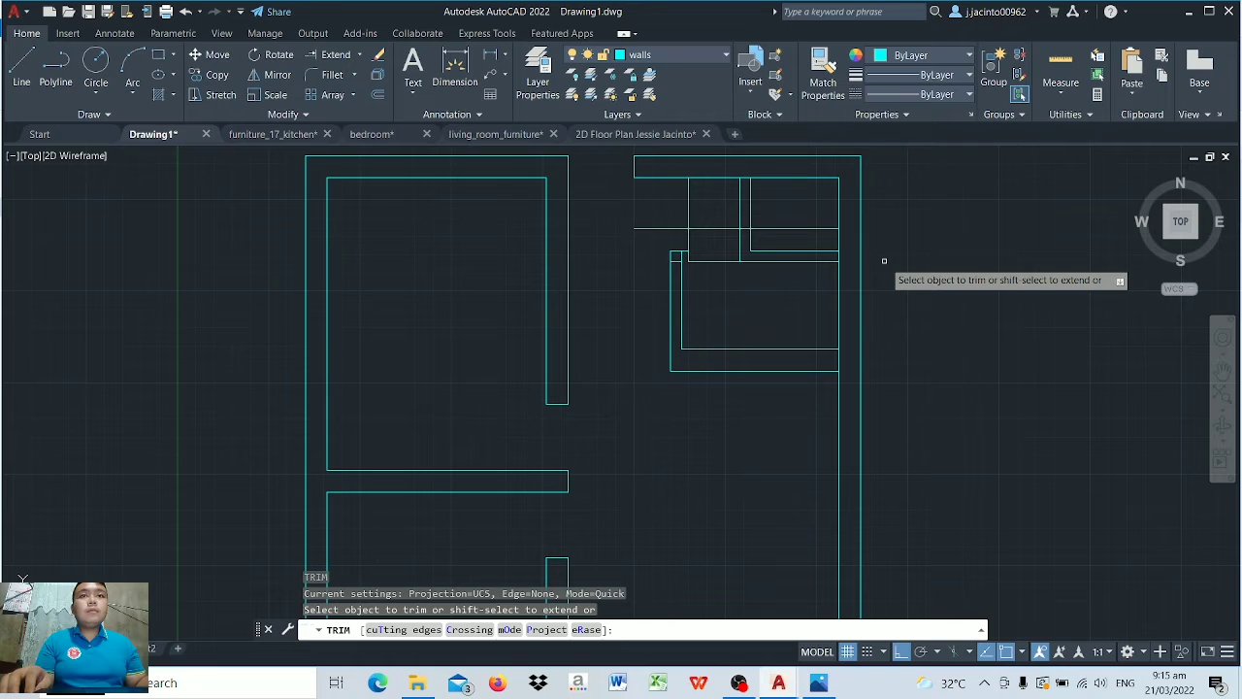
{"action": "mouse_move", "coordinate": [810, 205]}
{"action": "left_mouse_down"}
{"action": "mouse_move", "coordinate": [781, 230]}
{"action": "mouse_move", "coordinate": [748, 208]}
{"action": "mouse_move", "coordinate": [644, 194]}
{"action": "mouse_move", "coordinate": [668, 204]}
{"action": "left_mouse_up"}
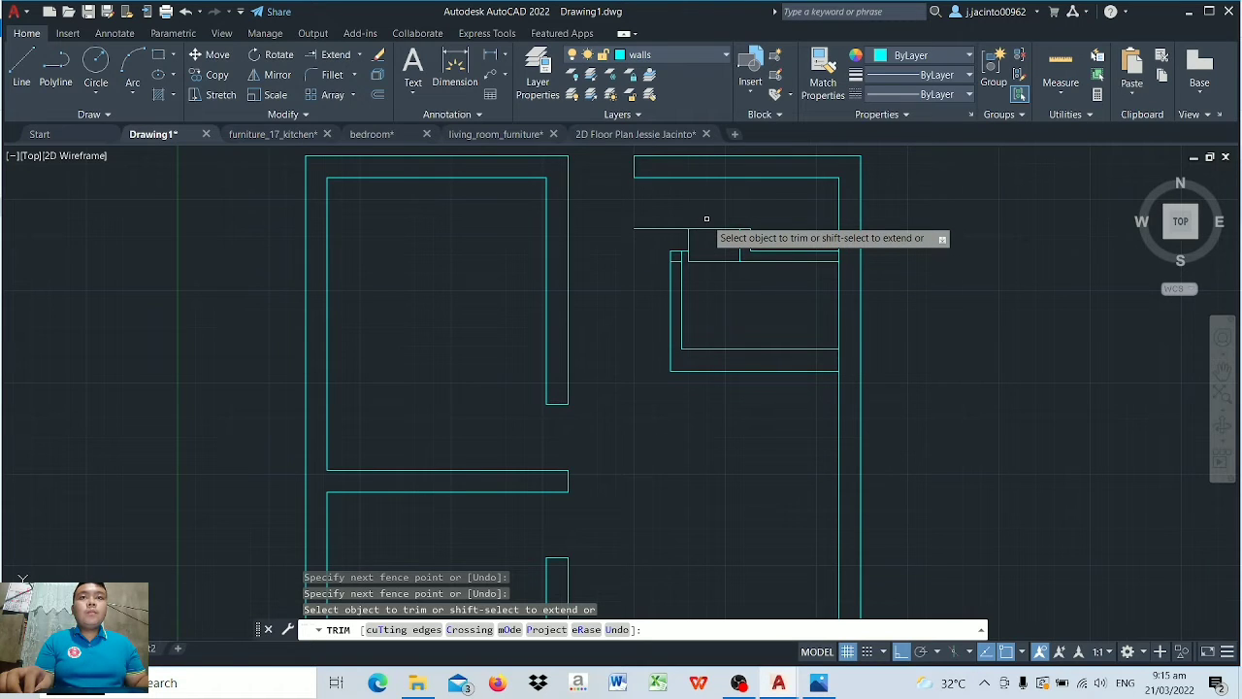
Step: Try to trim the horizontal lines between the vertical offset line and the short wall, and undo that trim
{"action": "left_click_drag", "start_coordinate": [707, 220], "coordinate": [713, 276]}
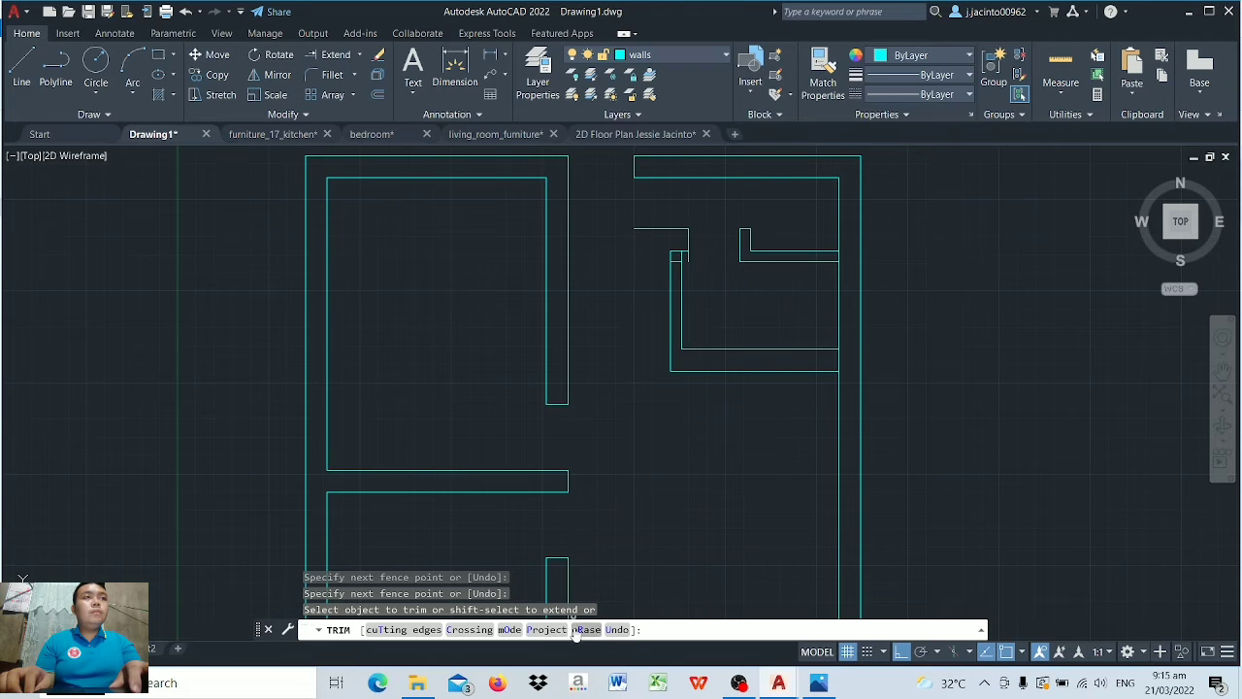
{"action": "left_click", "coordinate": [616, 630]}
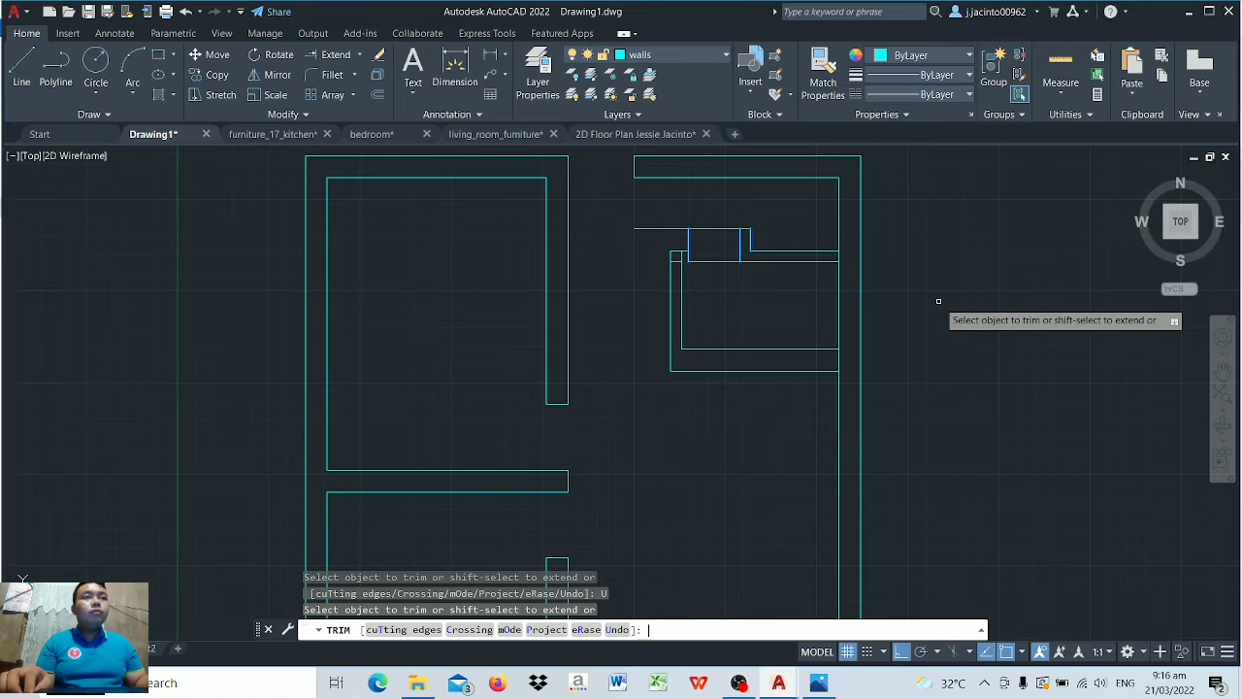
{"action": "key", "text": "Return"}
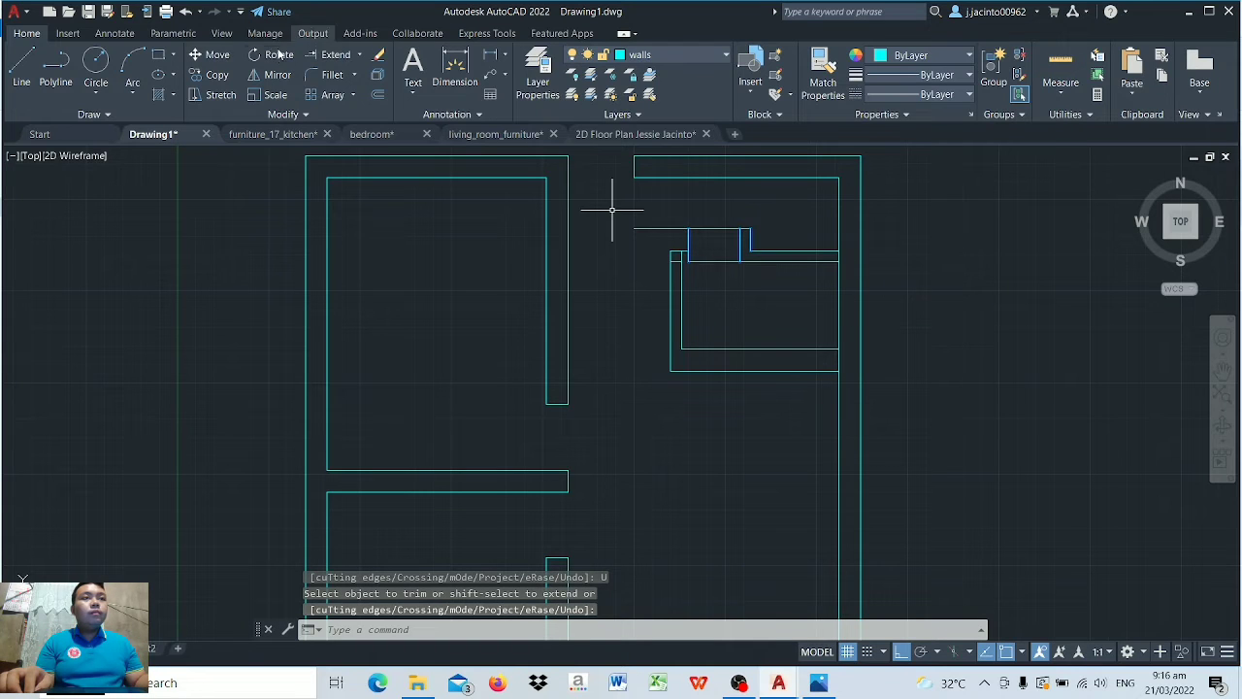
Step: Extend the lower line of the small room's top wall leftward to the inner line of its left wall
{"action": "left_click", "coordinate": [335, 55]}
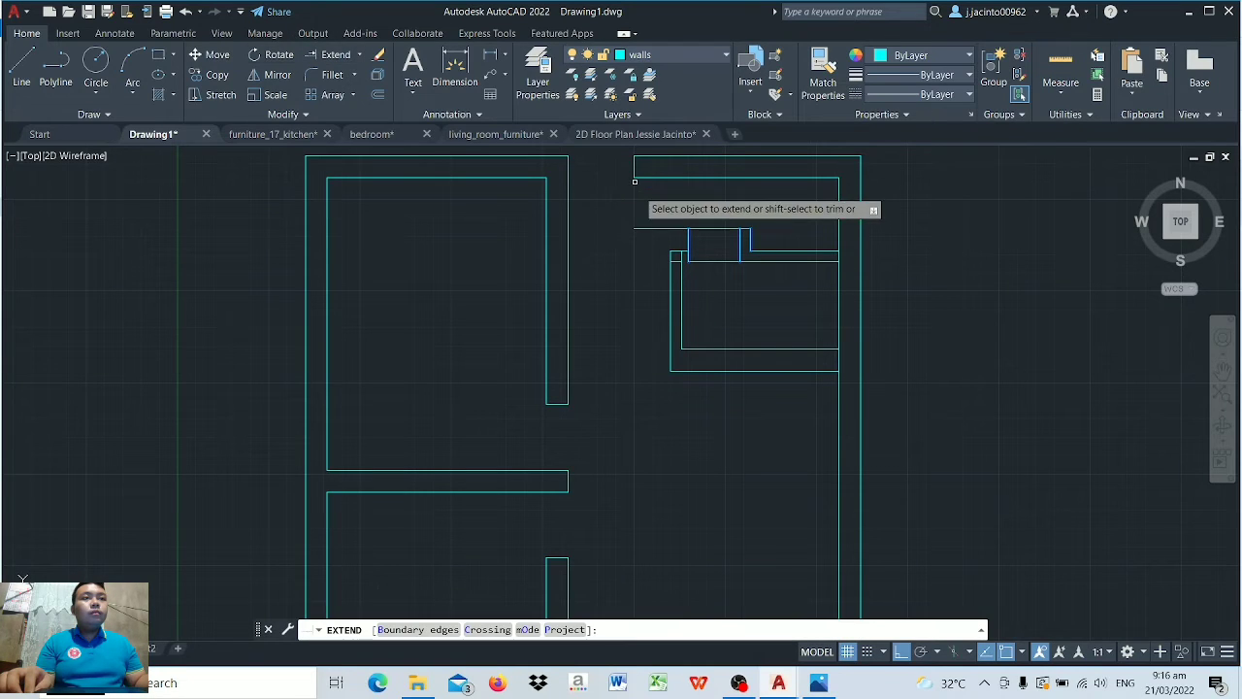
{"action": "left_click", "coordinate": [704, 260]}
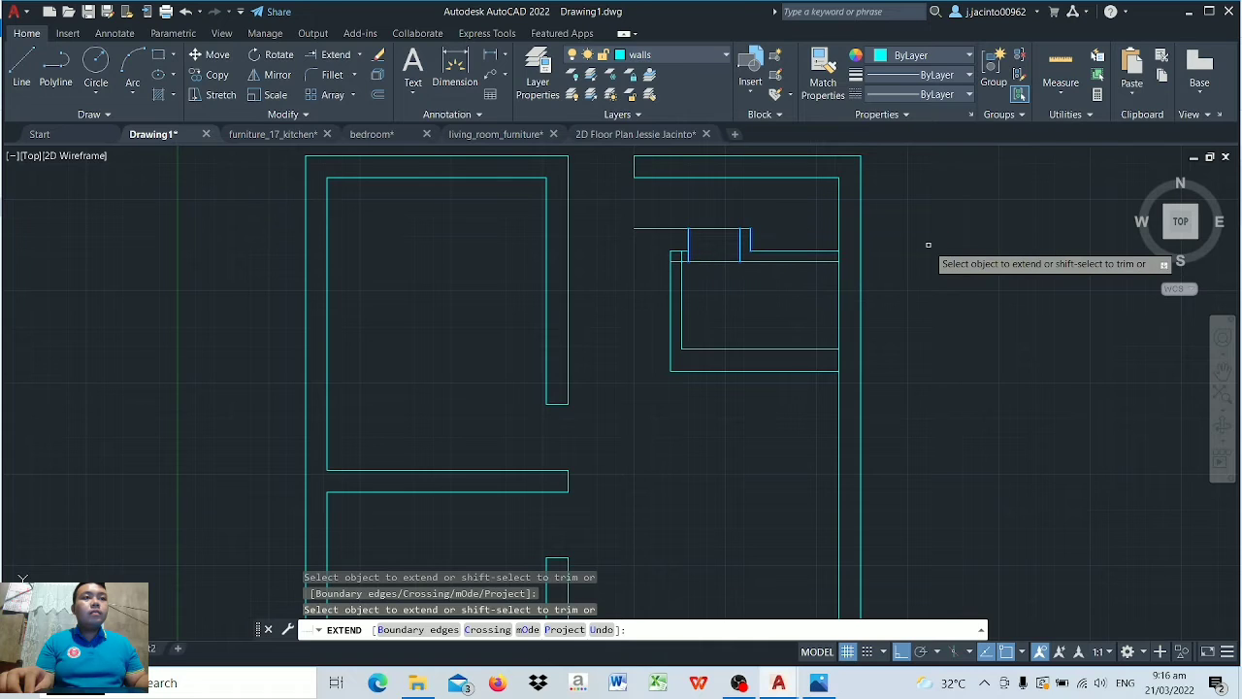
{"action": "key", "text": "Return"}
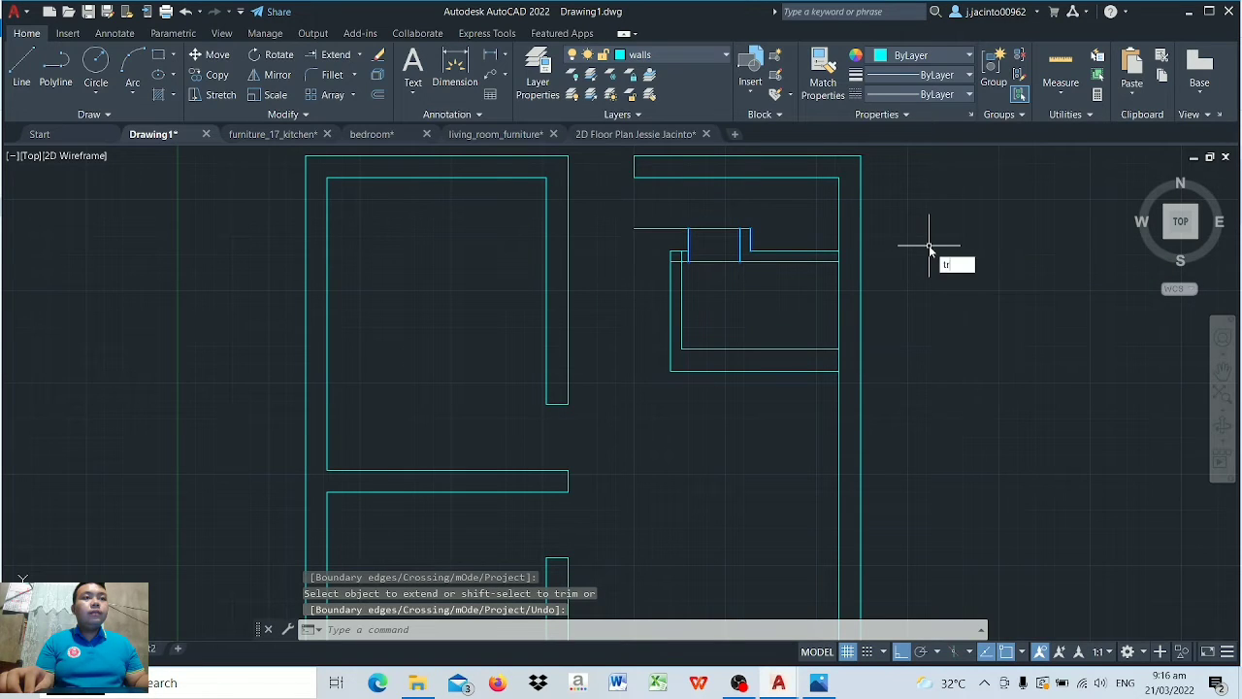
Step: Trim the horizontal lines crossing the small room's top wall between the vertical offset line and the short wall to open the doorway
{"action": "type", "text": "tr"}
{"action": "key", "text": "Return"}
{"action": "scroll", "coordinate": [918, 253], "scroll_direction": "up", "scroll_amount": 6}
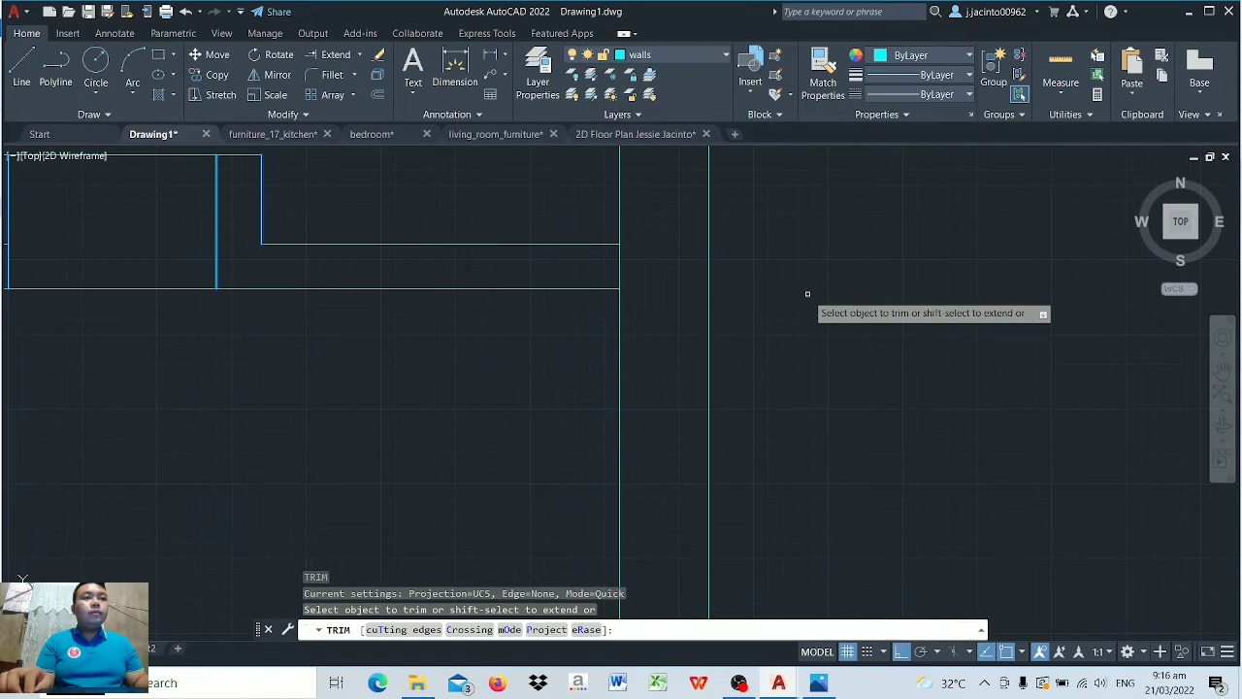
{"action": "scroll", "coordinate": [807, 291], "scroll_direction": "down", "scroll_amount": 2}
{"action": "mouse_move", "coordinate": [352, 215]}
{"action": "left_mouse_down"}
{"action": "mouse_move", "coordinate": [356, 200]}
{"action": "mouse_move", "coordinate": [271, 220]}
{"action": "mouse_move", "coordinate": [320, 225]}
{"action": "mouse_move", "coordinate": [354, 308]}
{"action": "left_mouse_up"}
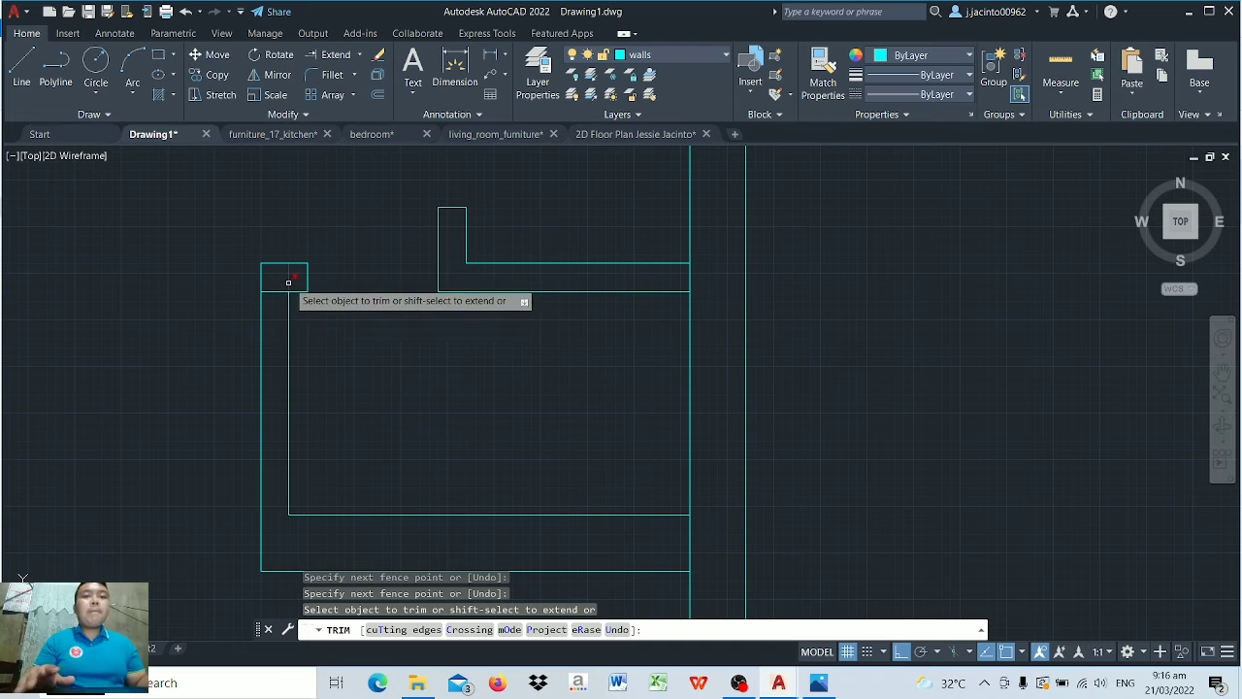
Step: Trim the leftover vertical and horizontal segments inside the small room's upper-left wall corner
{"action": "left_click", "coordinate": [288, 280]}
{"action": "left_click", "coordinate": [277, 290]}
{"action": "scroll", "coordinate": [393, 338], "scroll_direction": "down", "scroll_amount": 5}
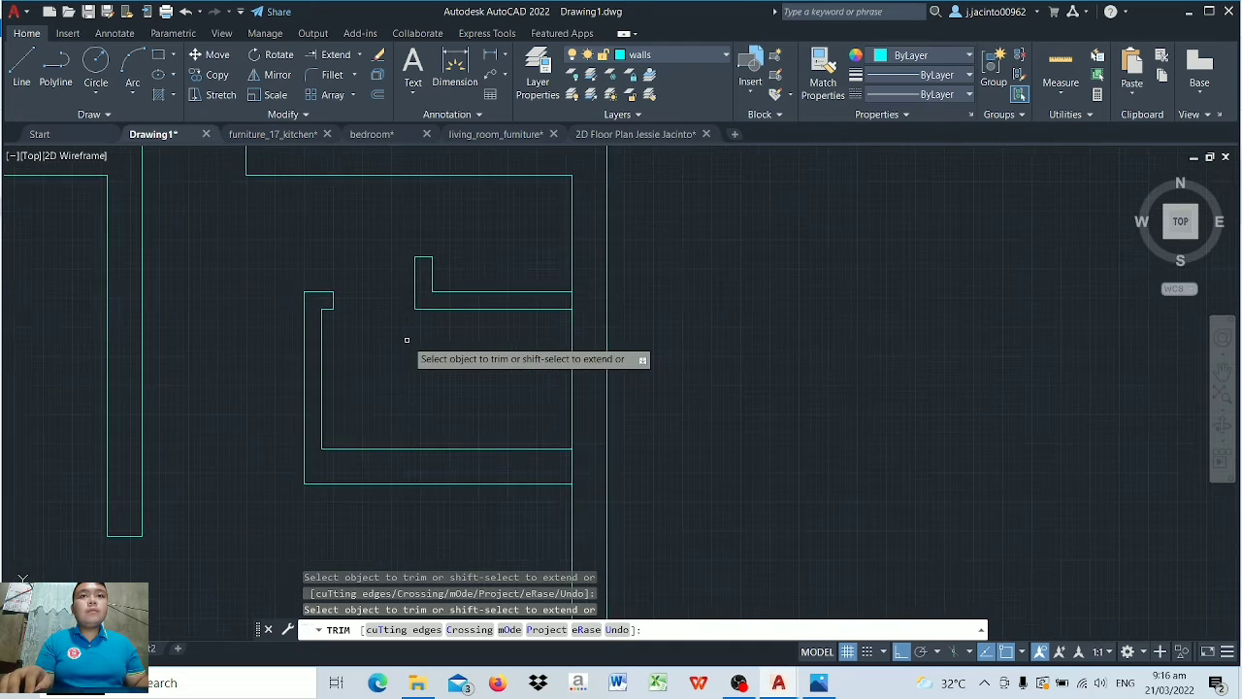
{"action": "key", "text": "Return"}
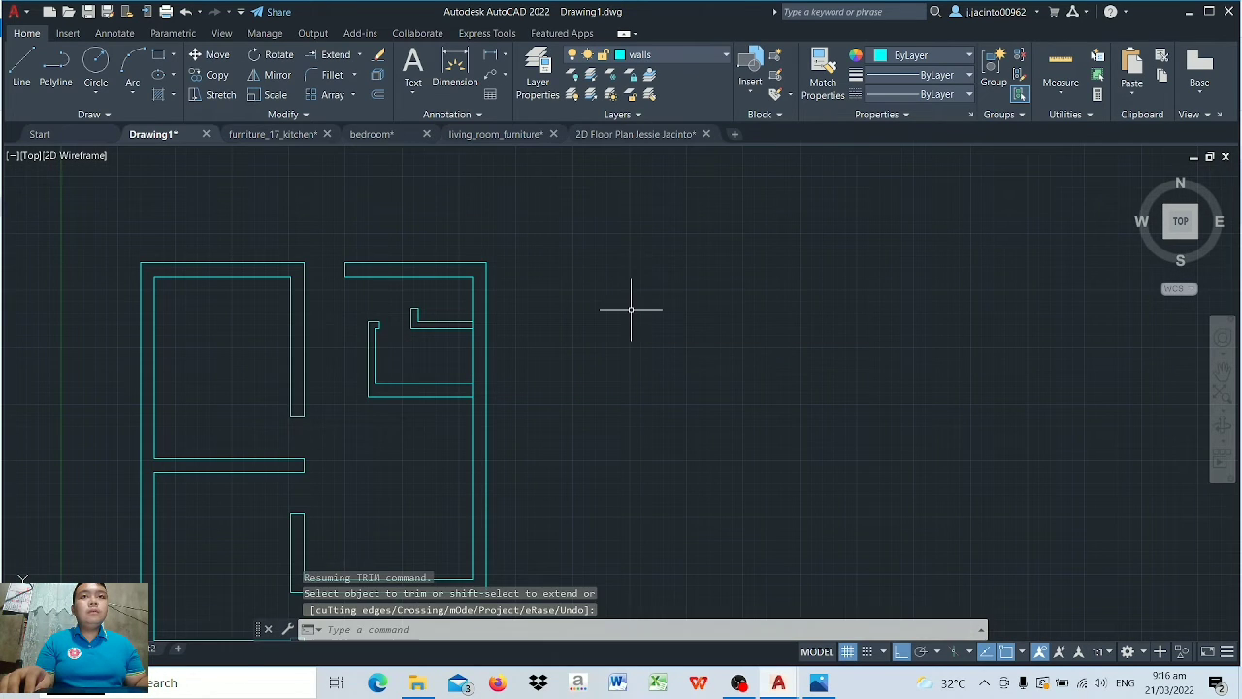
Step: Trim the right exterior wall's inner line where the small room's top and bottom walls meet it
{"action": "middle_click_drag", "start_coordinate": [648, 347], "coordinate": [847, 300]}
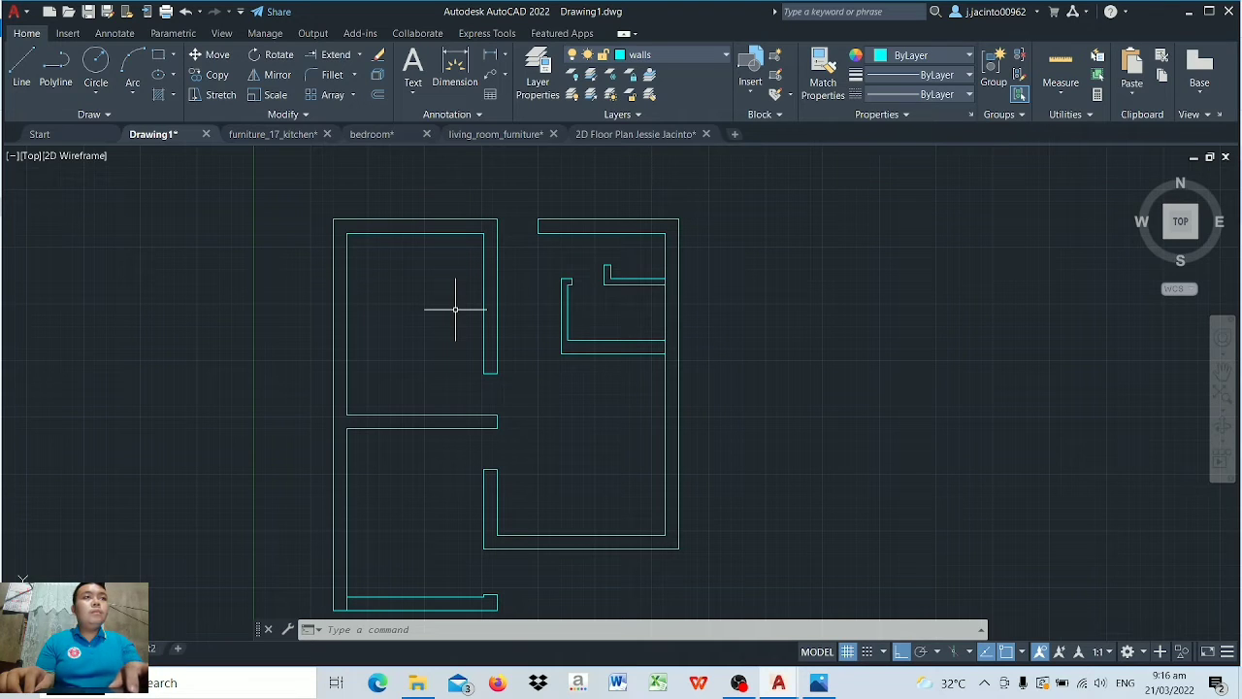
{"action": "type", "text": "tr"}
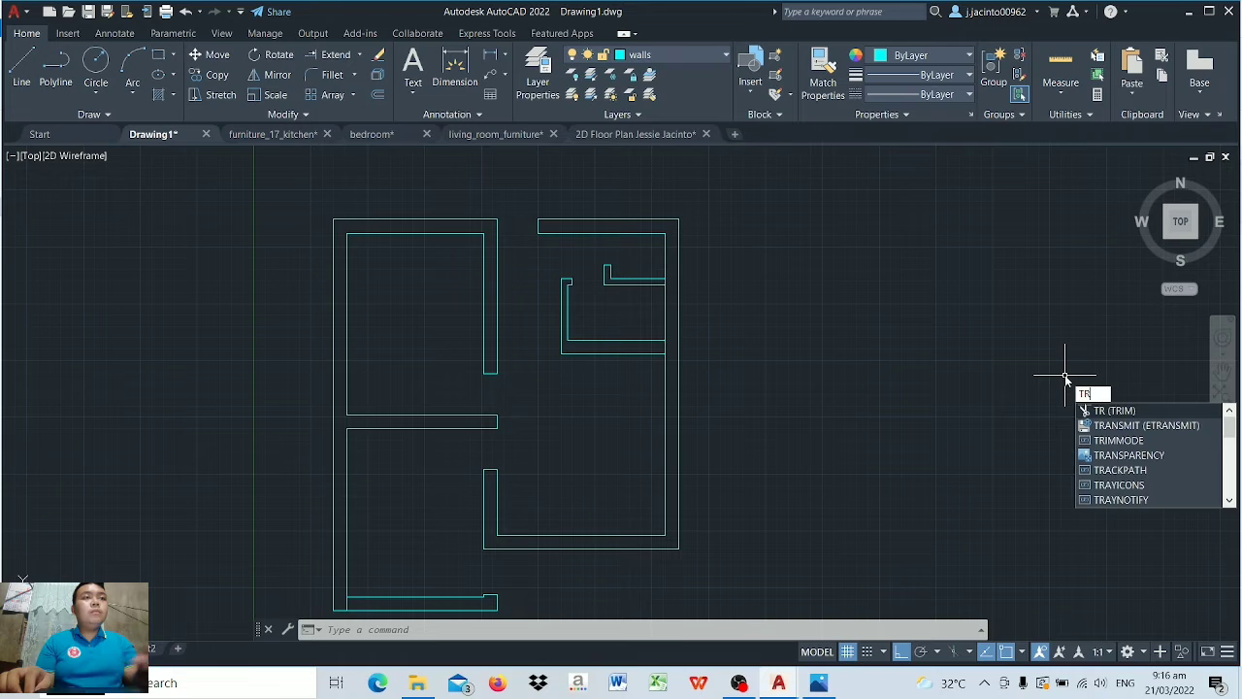
{"action": "key", "text": "Return"}
{"action": "scroll", "coordinate": [674, 280], "scroll_direction": "up", "scroll_amount": 5}
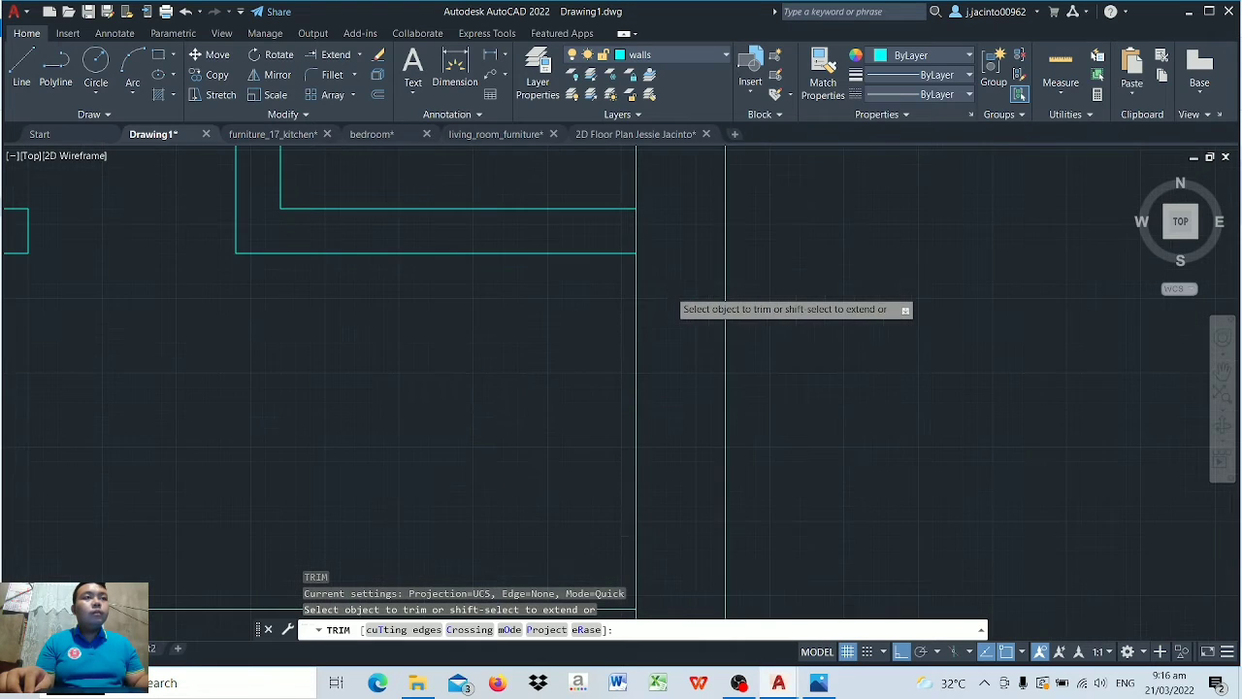
{"action": "left_click", "coordinate": [640, 228]}
{"action": "scroll", "coordinate": [639, 233], "scroll_direction": "down", "scroll_amount": 4}
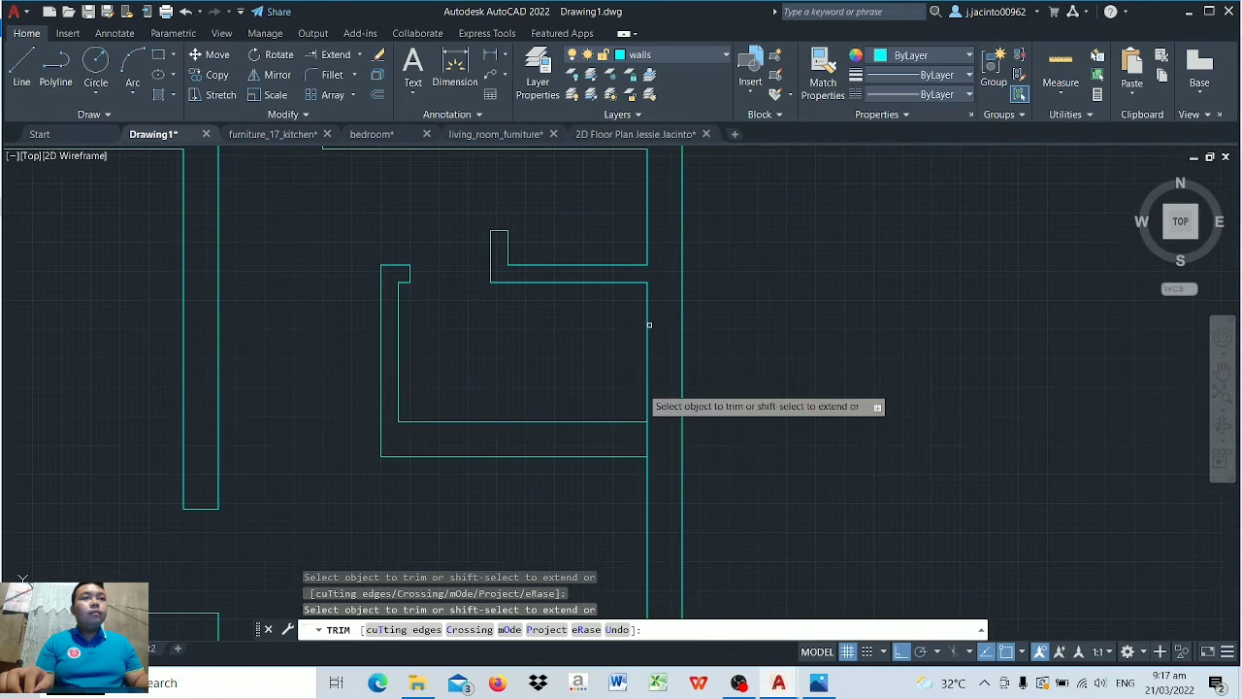
{"action": "scroll", "coordinate": [845, 385], "scroll_direction": "down", "scroll_amount": 4}
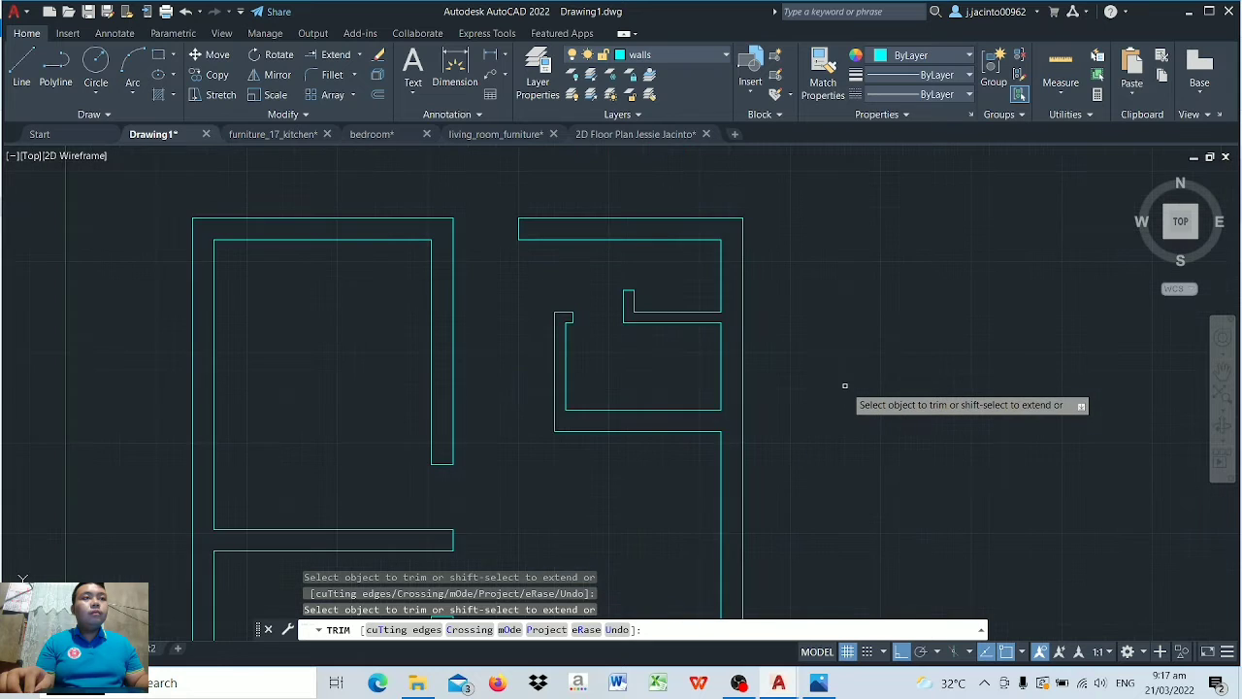
{"action": "middle_click_drag", "start_coordinate": [907, 367], "coordinate": [912, 365]}
{"action": "mouse_move", "coordinate": [968, 329]}
{"action": "middle_mouse_down"}
{"action": "mouse_move", "coordinate": [1004, 308]}
{"action": "mouse_move", "coordinate": [993, 338]}
{"action": "mouse_move", "coordinate": [1097, 278]}
{"action": "middle_mouse_up"}
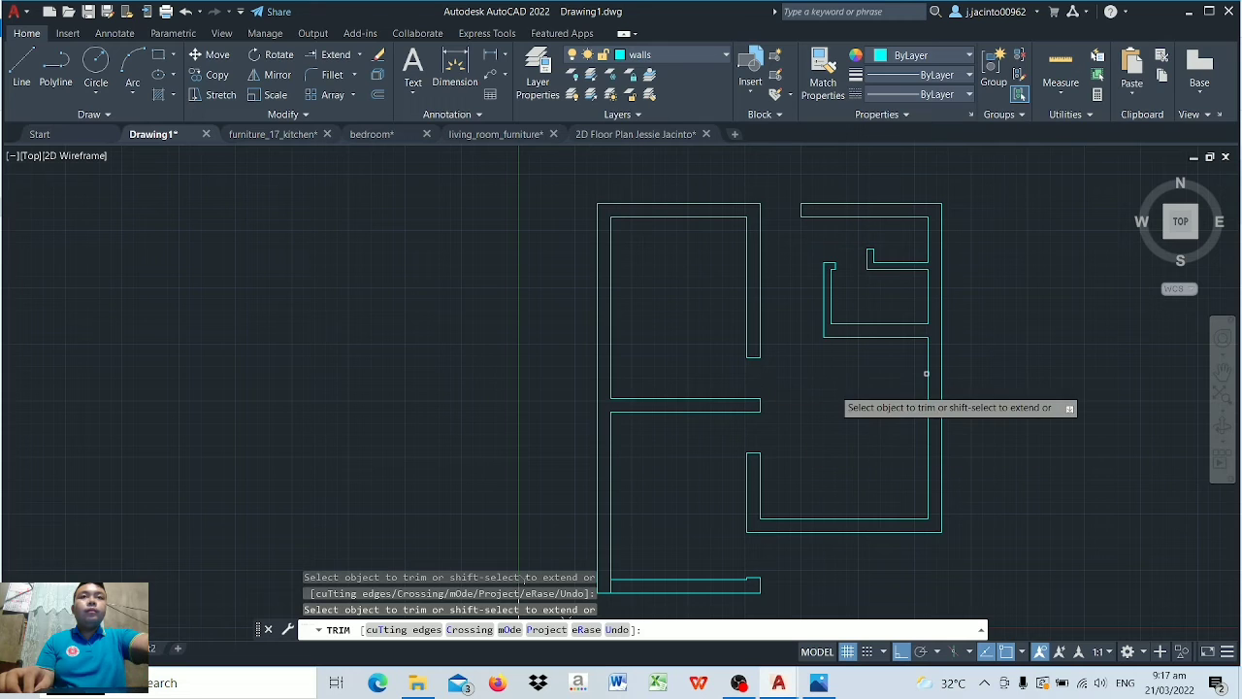
Step: Set the lineweight of the walls layer to 0.30 mm
{"action": "key", "text": "Return"}
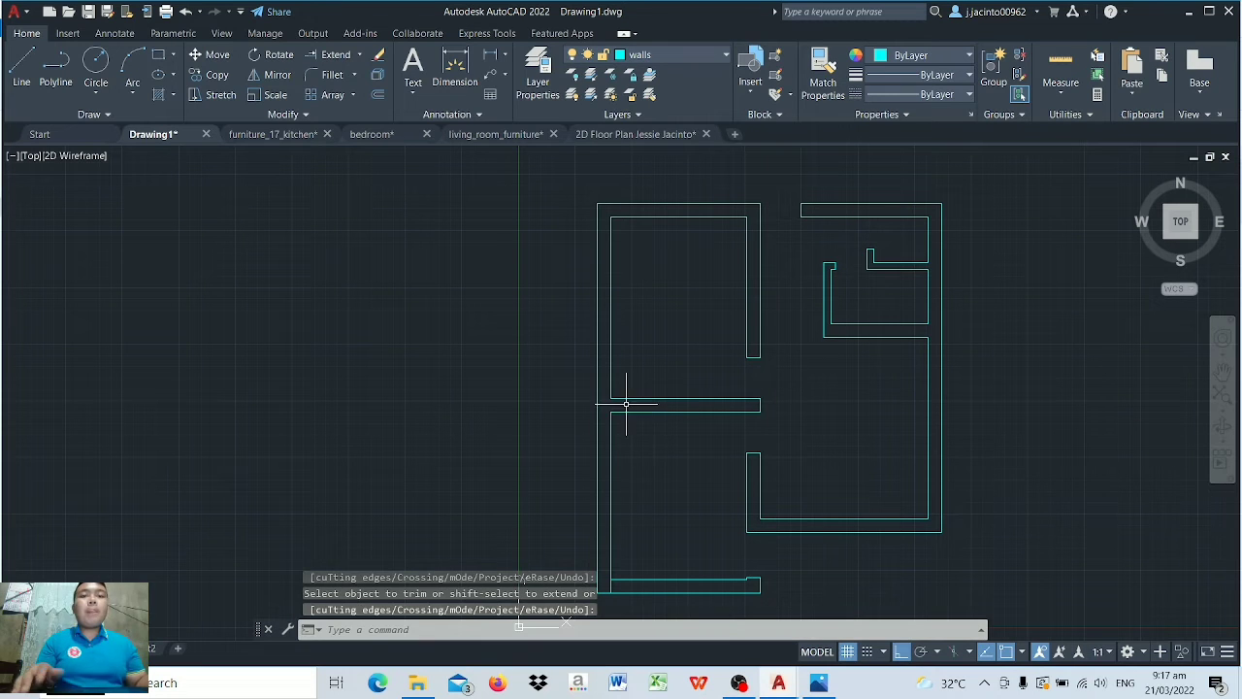
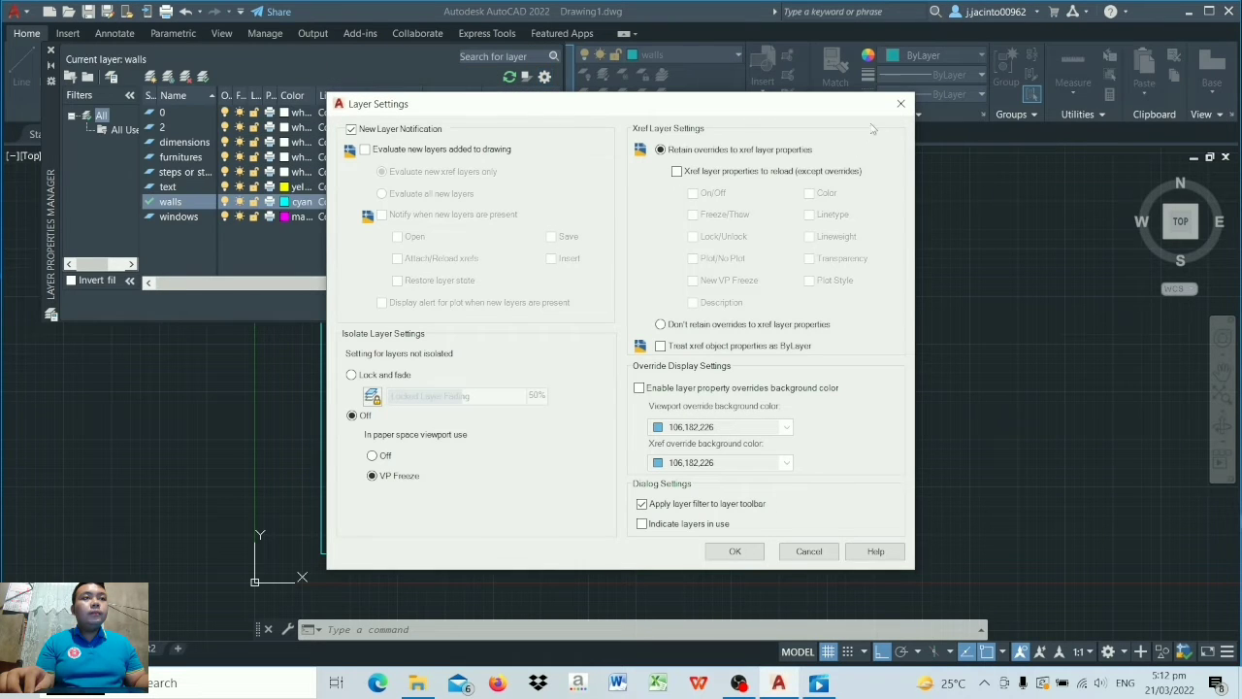
{"action": "left_click", "coordinate": [900, 104]}
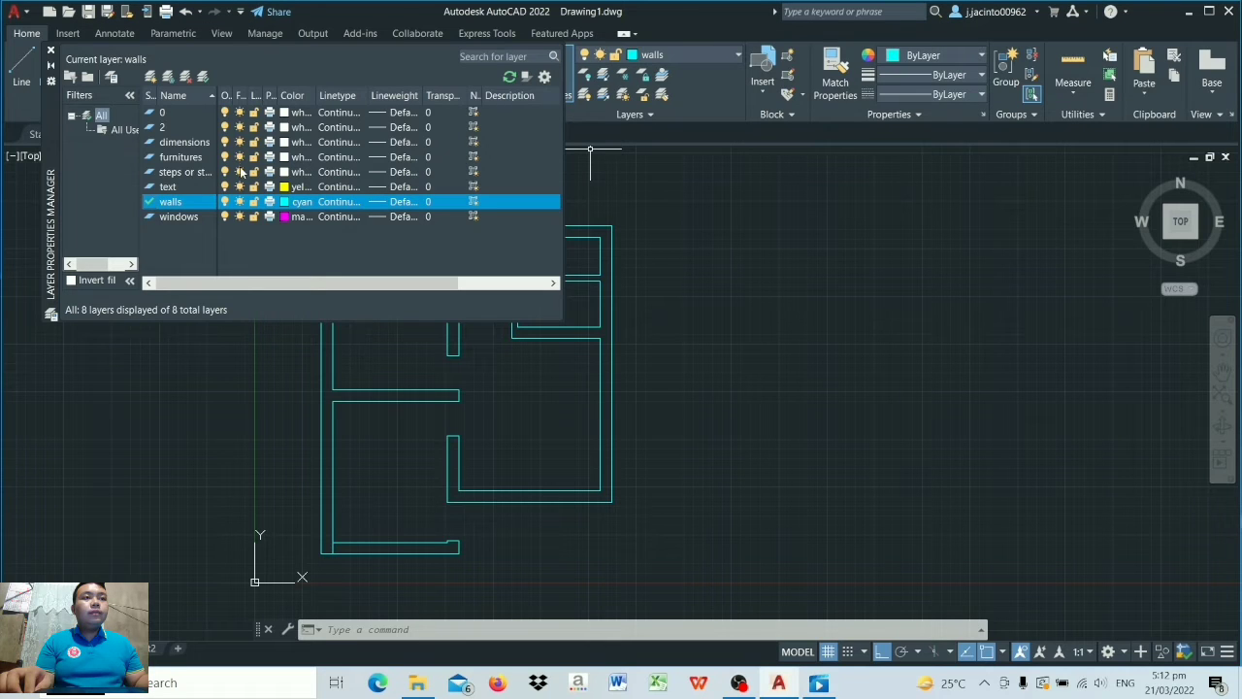
{"action": "left_click", "coordinate": [402, 203]}
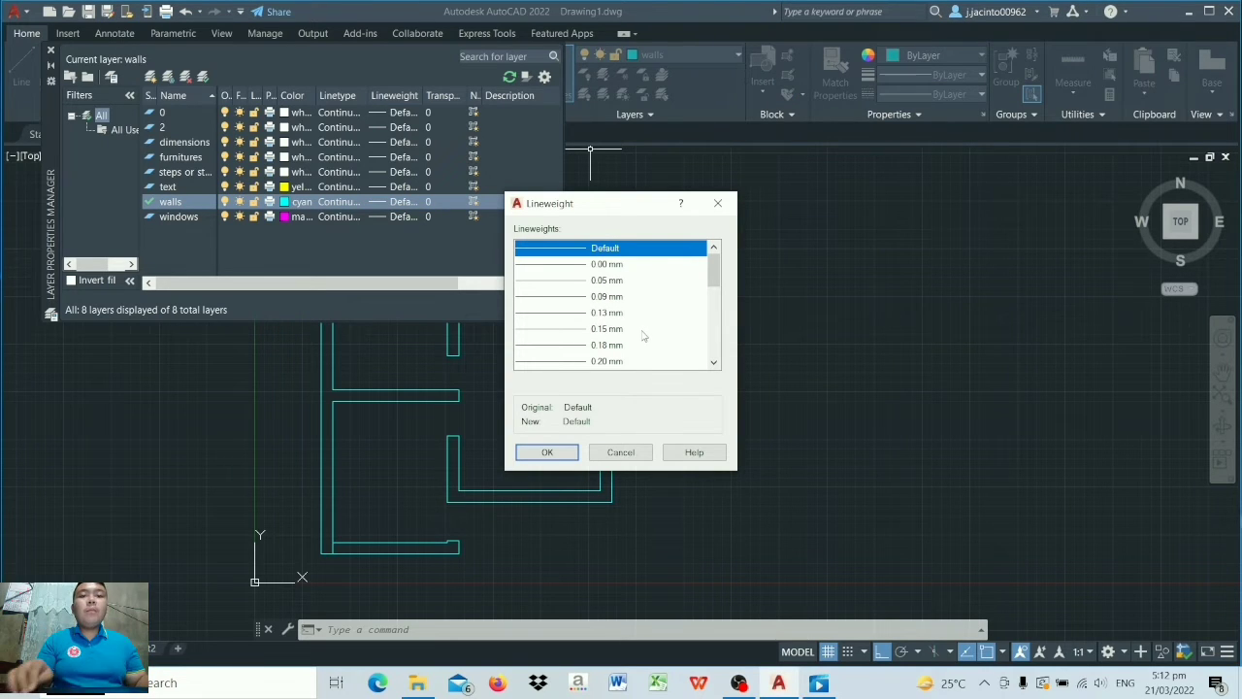
{"action": "scroll", "coordinate": [639, 334], "scroll_direction": "down", "scroll_amount": 2}
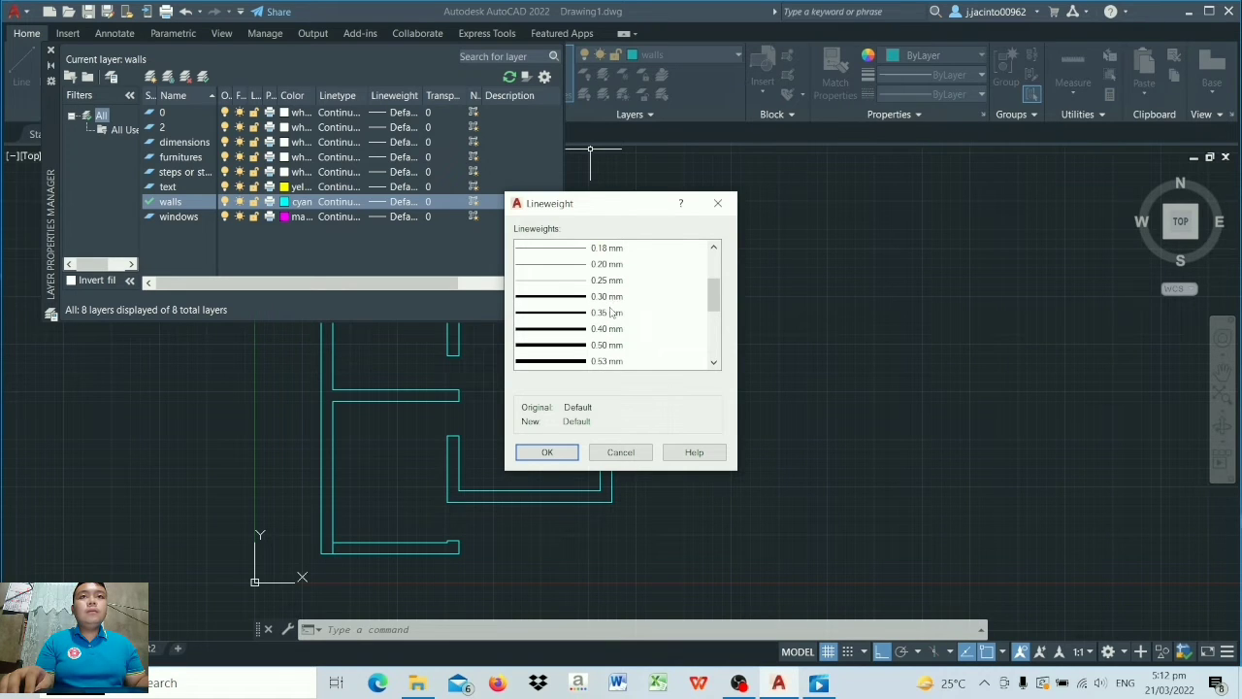
{"action": "left_click", "coordinate": [609, 300]}
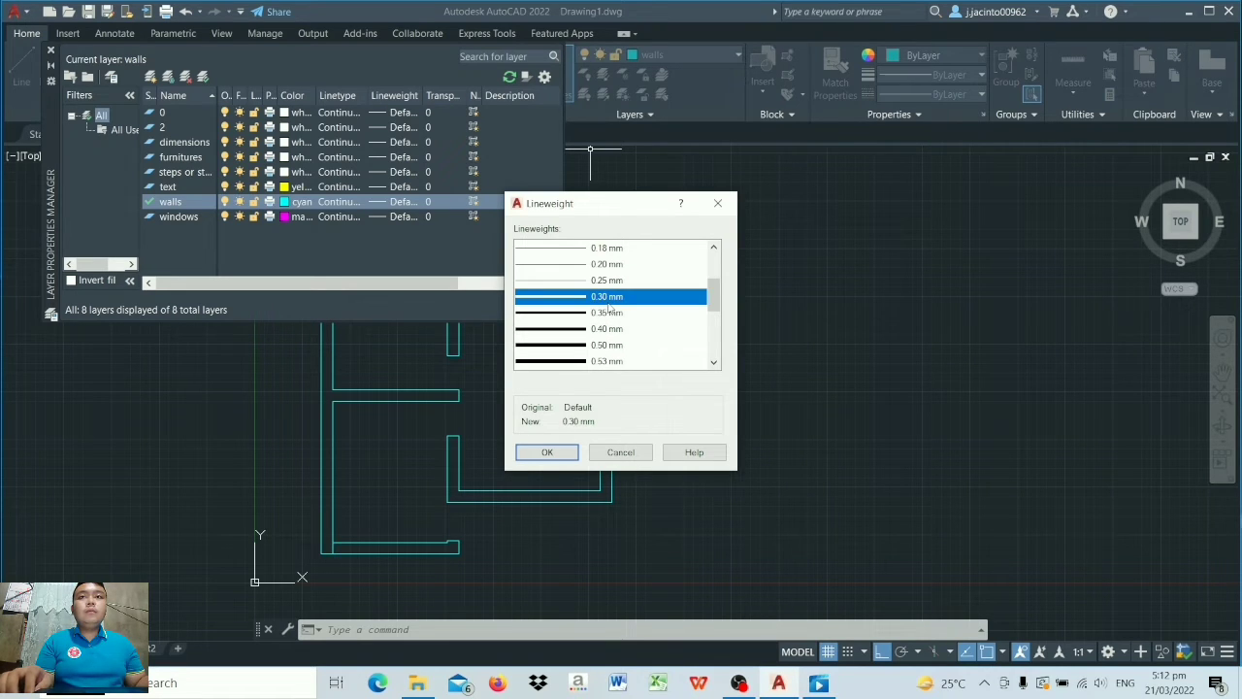
{"action": "left_click", "coordinate": [547, 452]}
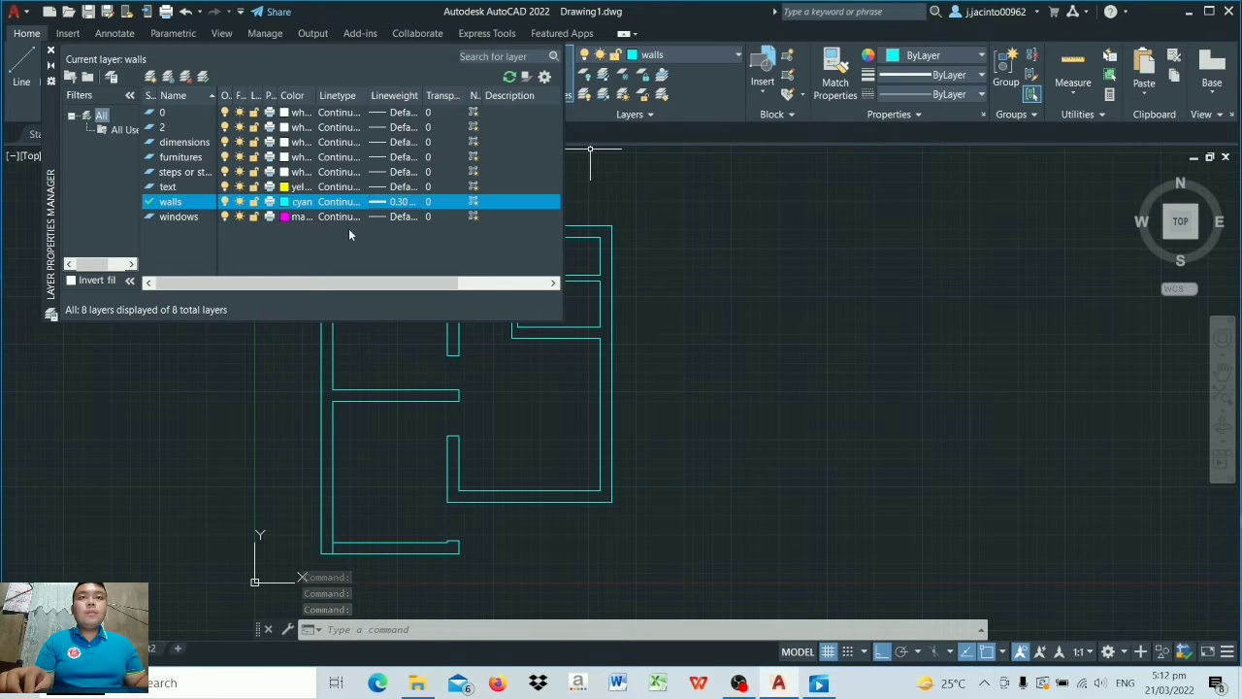
Step: Create a new layer named chajja and set its color to 90
{"action": "left_click", "coordinate": [150, 75]}
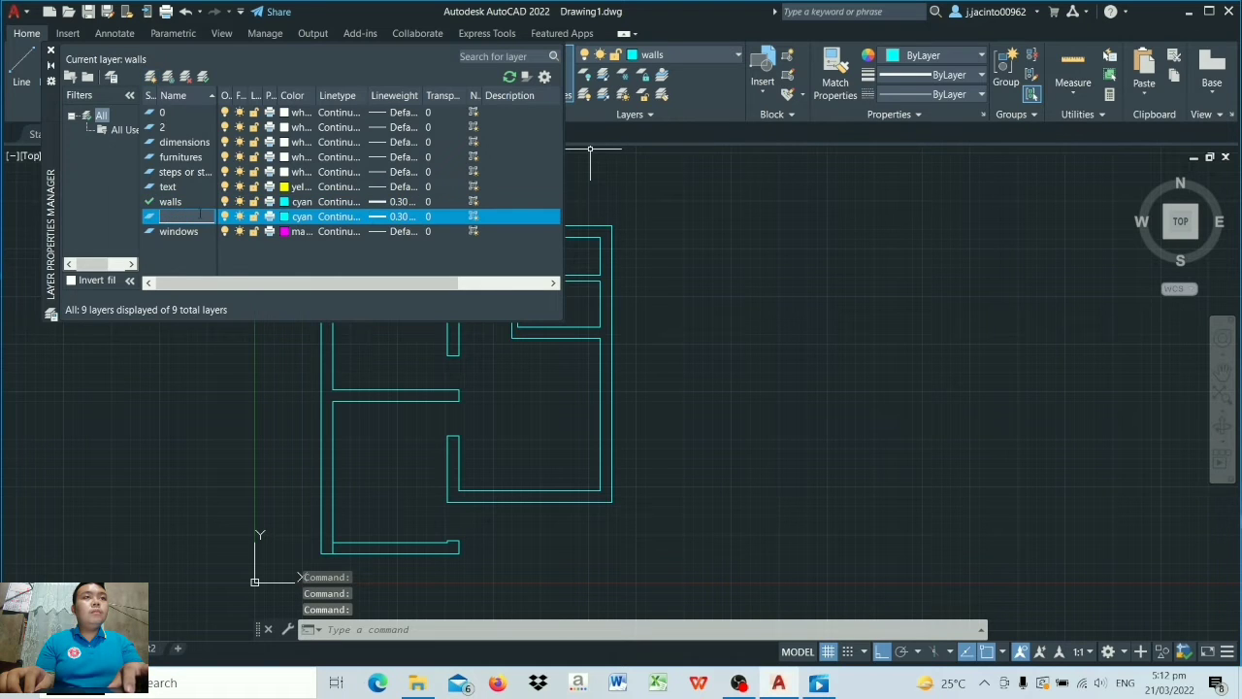
{"action": "type", "text": "chajja"}
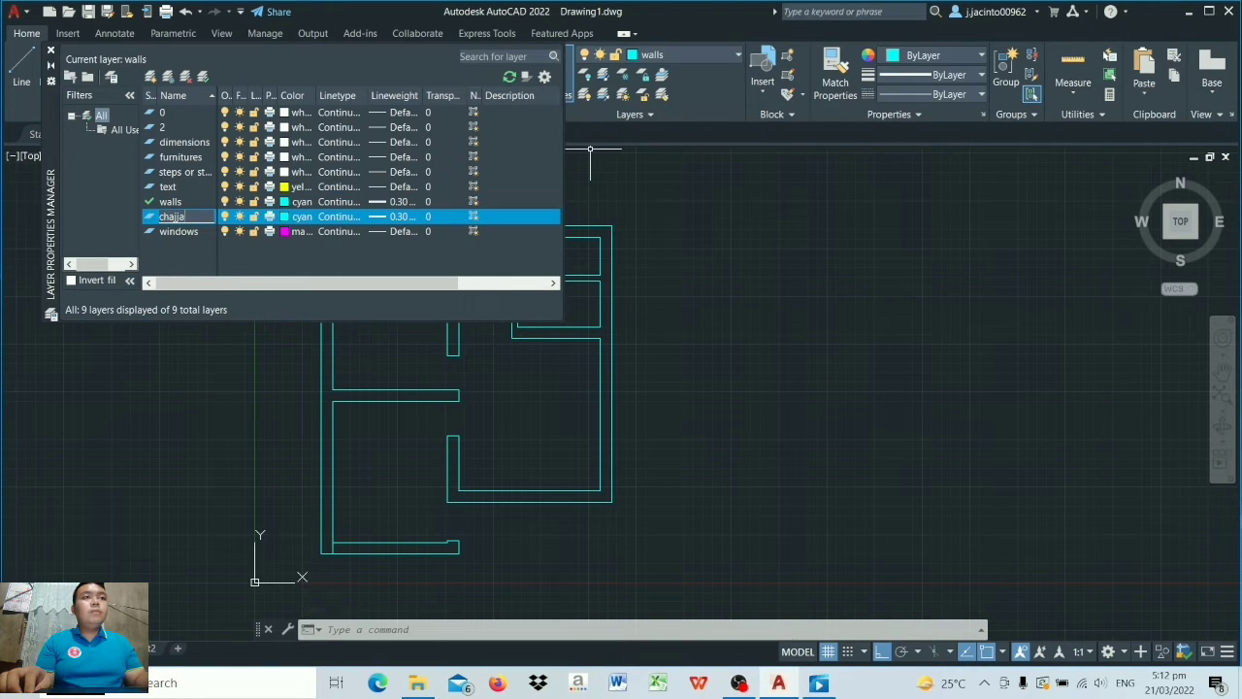
{"action": "key", "text": "Return"}
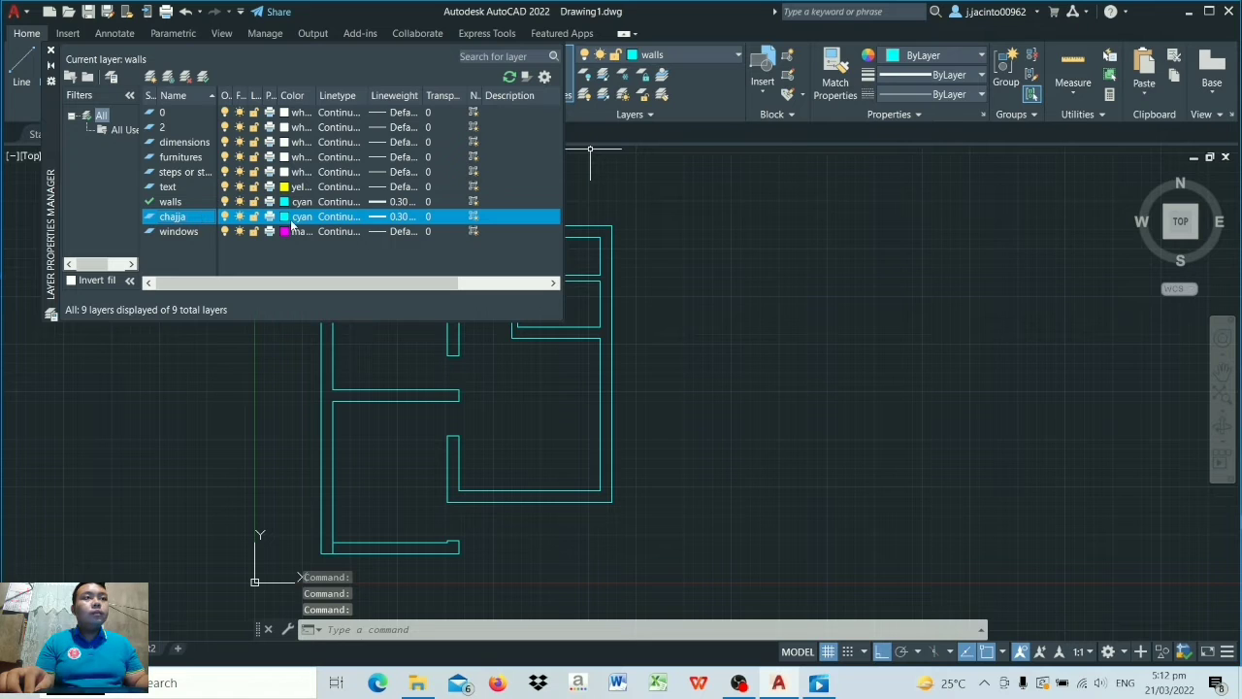
{"action": "left_click", "coordinate": [292, 222]}
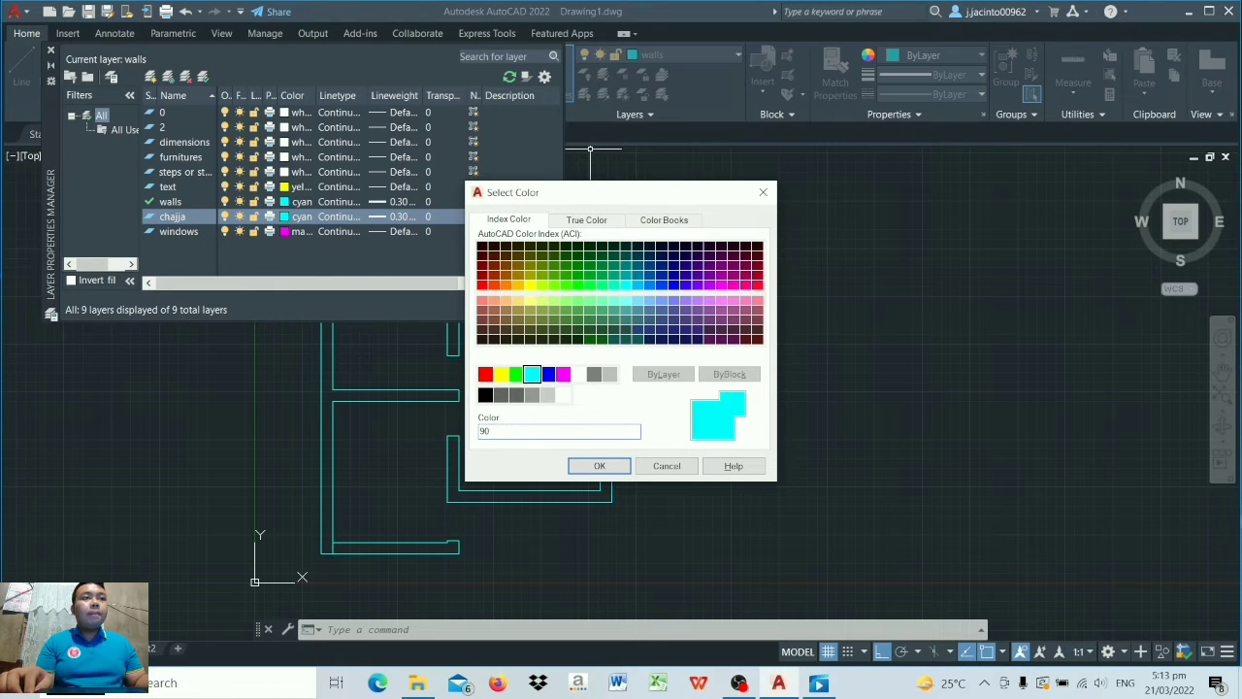
{"action": "left_click", "coordinate": [596, 464]}
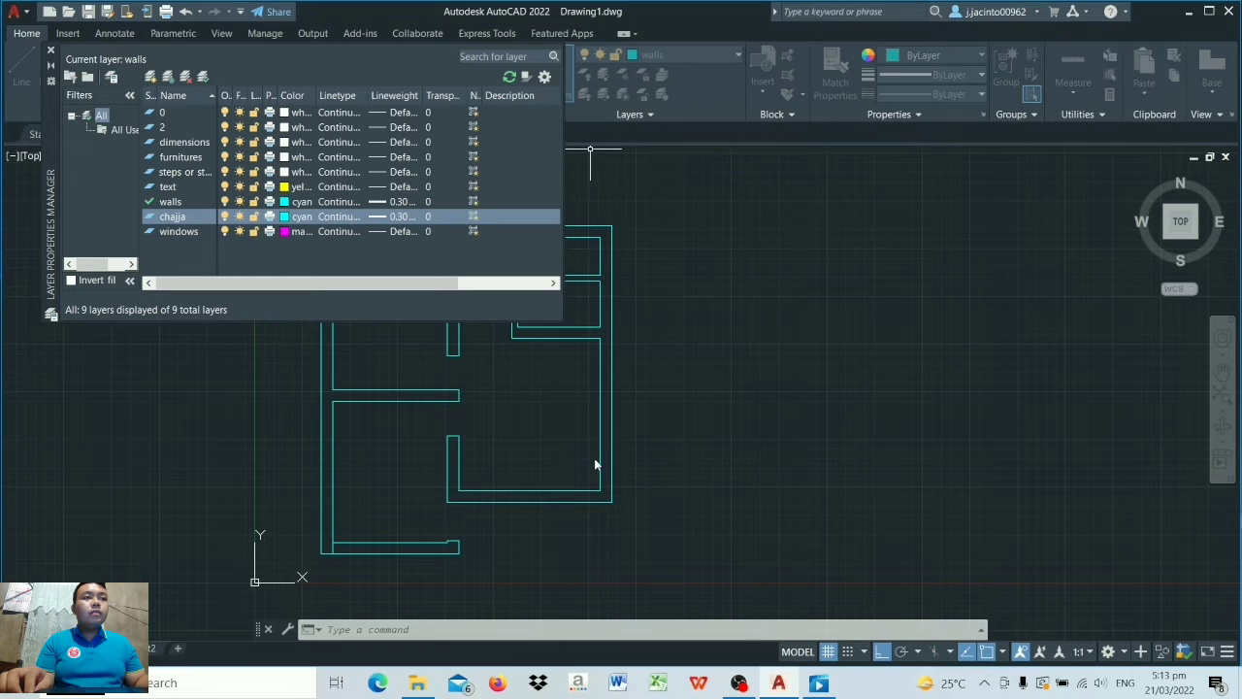
Step: Set the chajja layer's lineweight to Default
{"action": "left_click", "coordinate": [395, 217]}
{"action": "scroll", "coordinate": [609, 263], "scroll_direction": "up", "scroll_amount": 1}
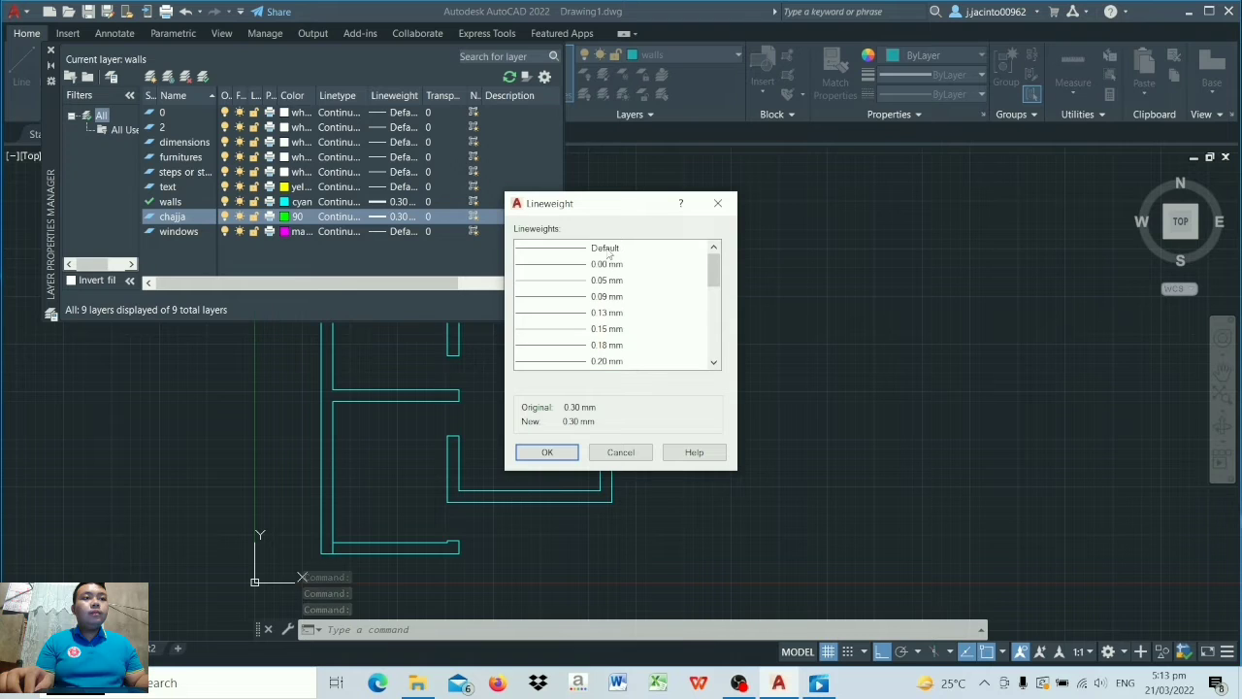
{"action": "left_click", "coordinate": [574, 248]}
{"action": "left_click", "coordinate": [546, 453]}
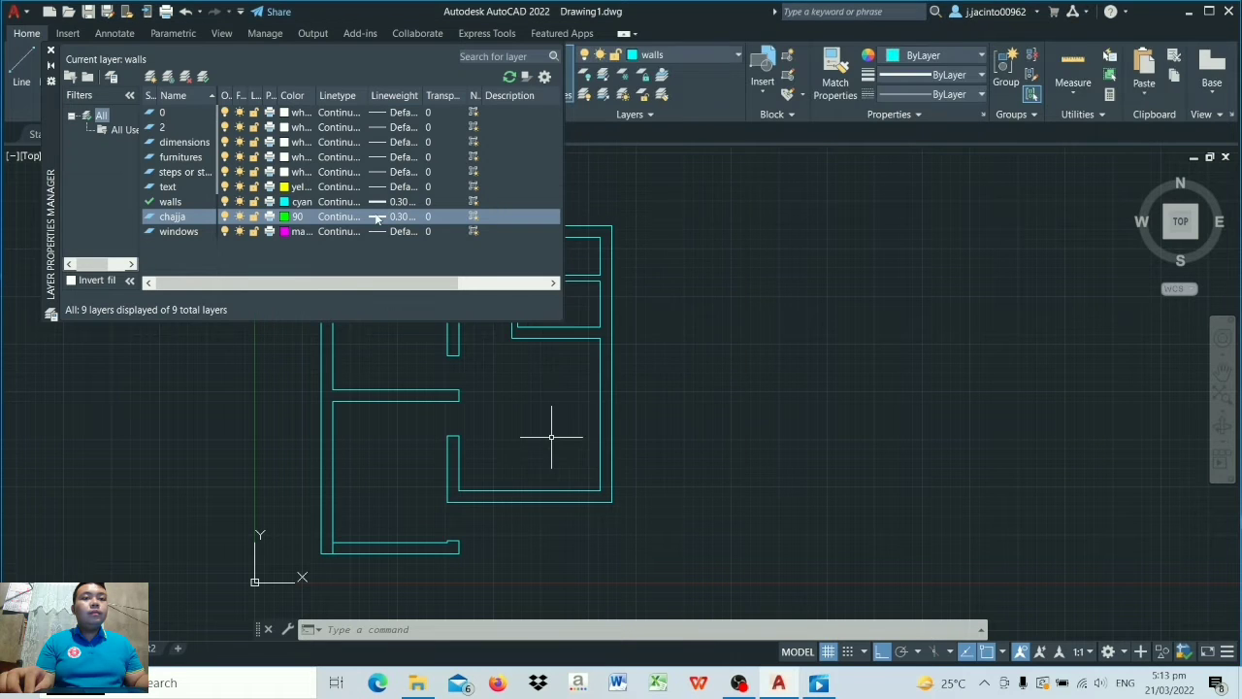
Step: Load the HIDDEN linetype from acadiso.lin and assign it to the chajja layer
{"action": "left_click", "coordinate": [339, 216]}
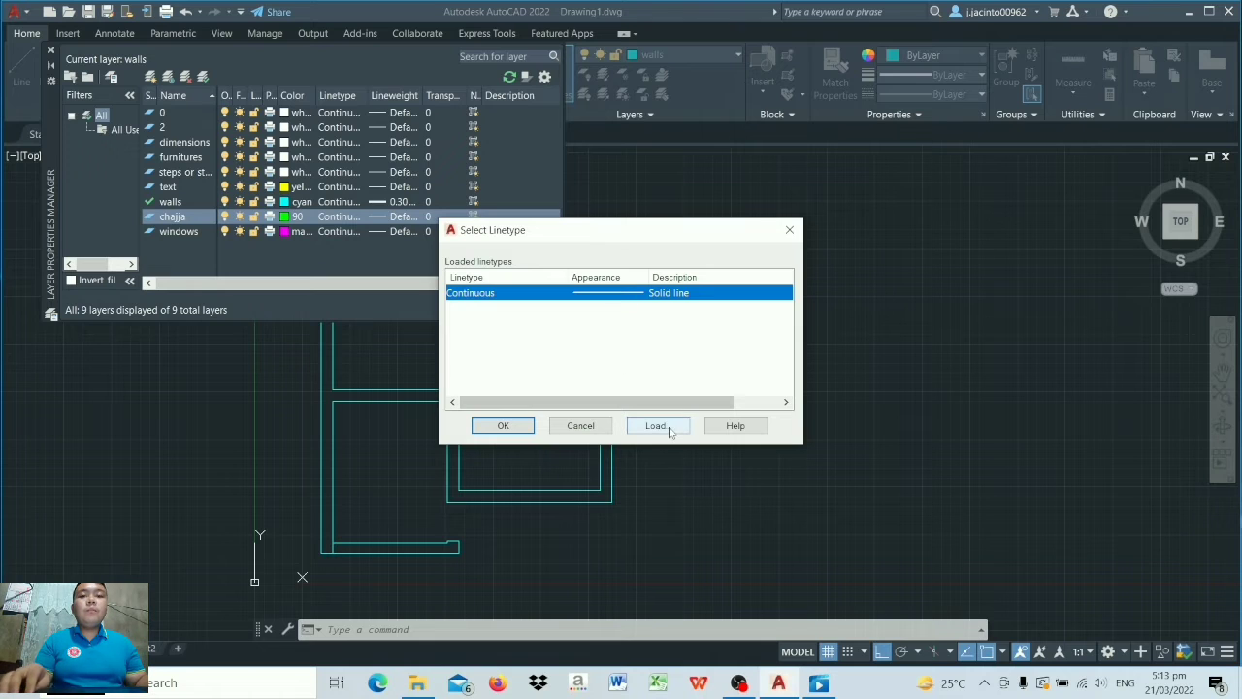
{"action": "left_click", "coordinate": [666, 426]}
{"action": "scroll", "coordinate": [592, 354], "scroll_direction": "down", "scroll_amount": 11}
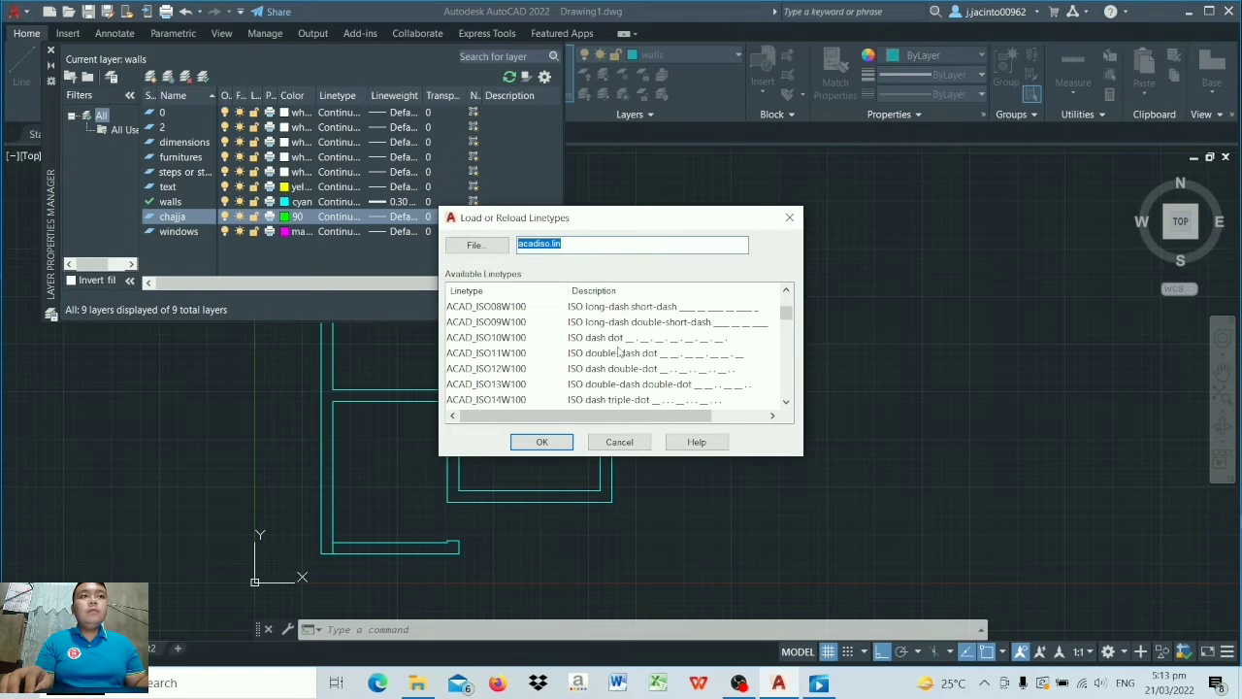
{"action": "scroll", "coordinate": [593, 354], "scroll_direction": "down", "scroll_amount": 3}
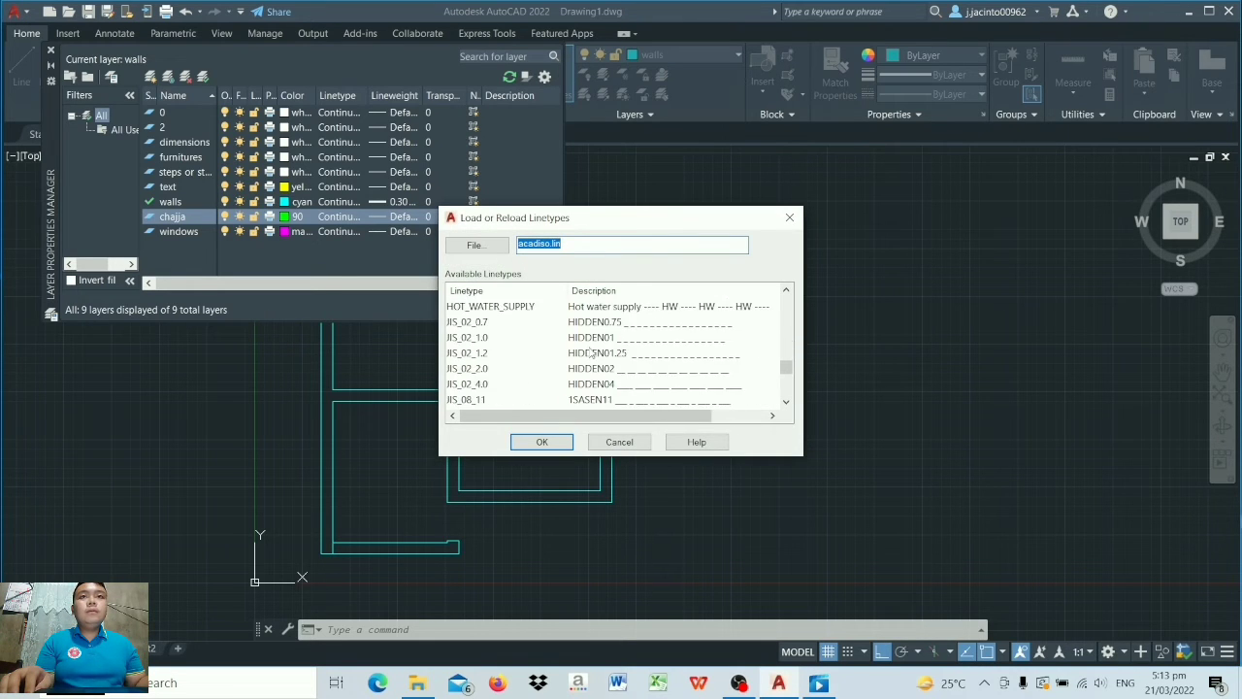
{"action": "scroll", "coordinate": [592, 355], "scroll_direction": "up", "scroll_amount": 5}
{"action": "scroll", "coordinate": [593, 354], "scroll_direction": "down", "scroll_amount": 2}
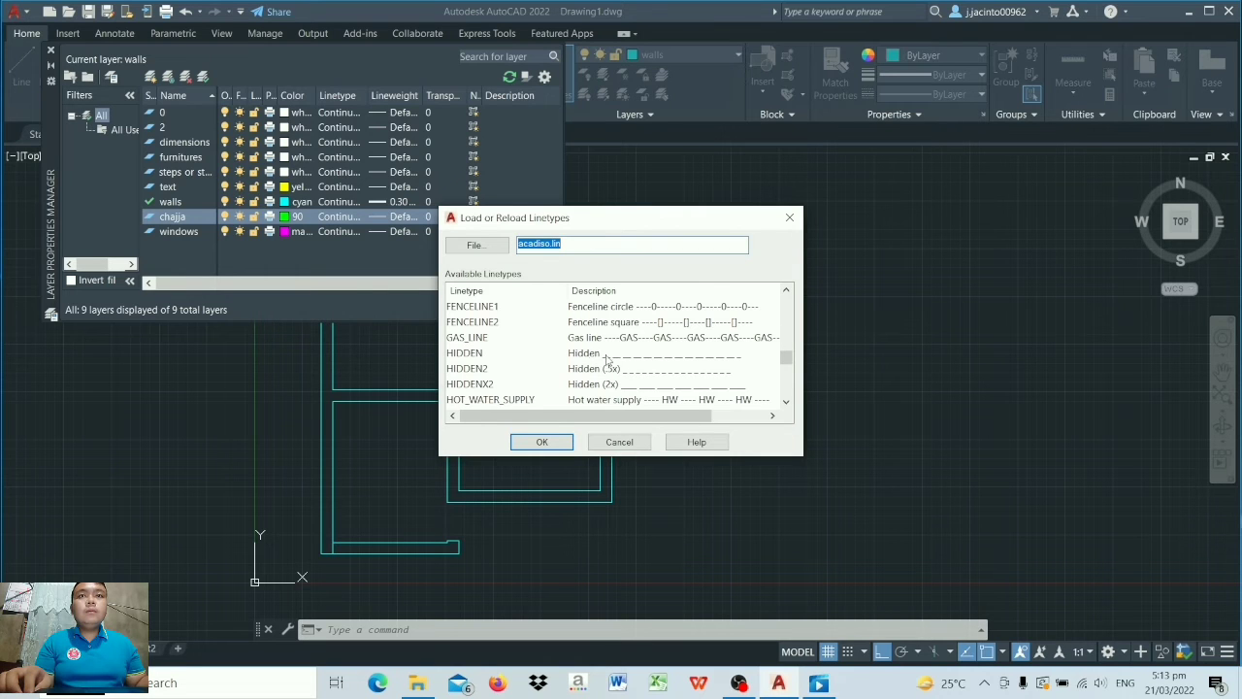
{"action": "left_click", "coordinate": [605, 355]}
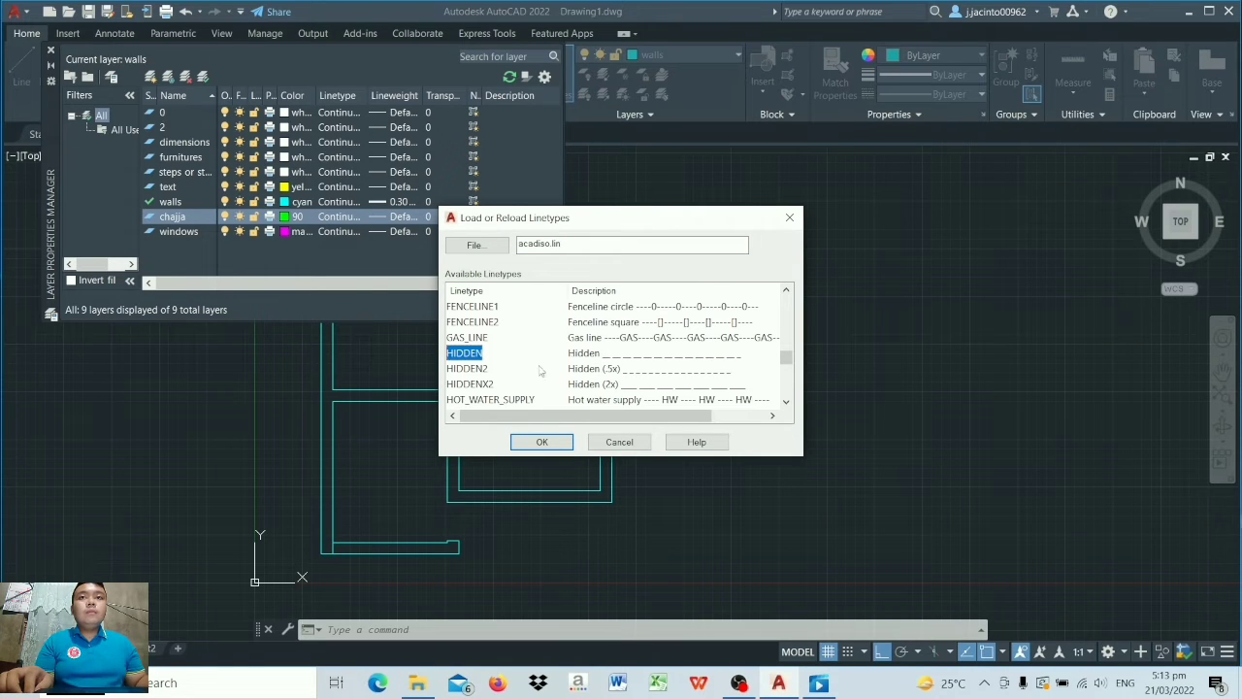
{"action": "left_click", "coordinate": [544, 443]}
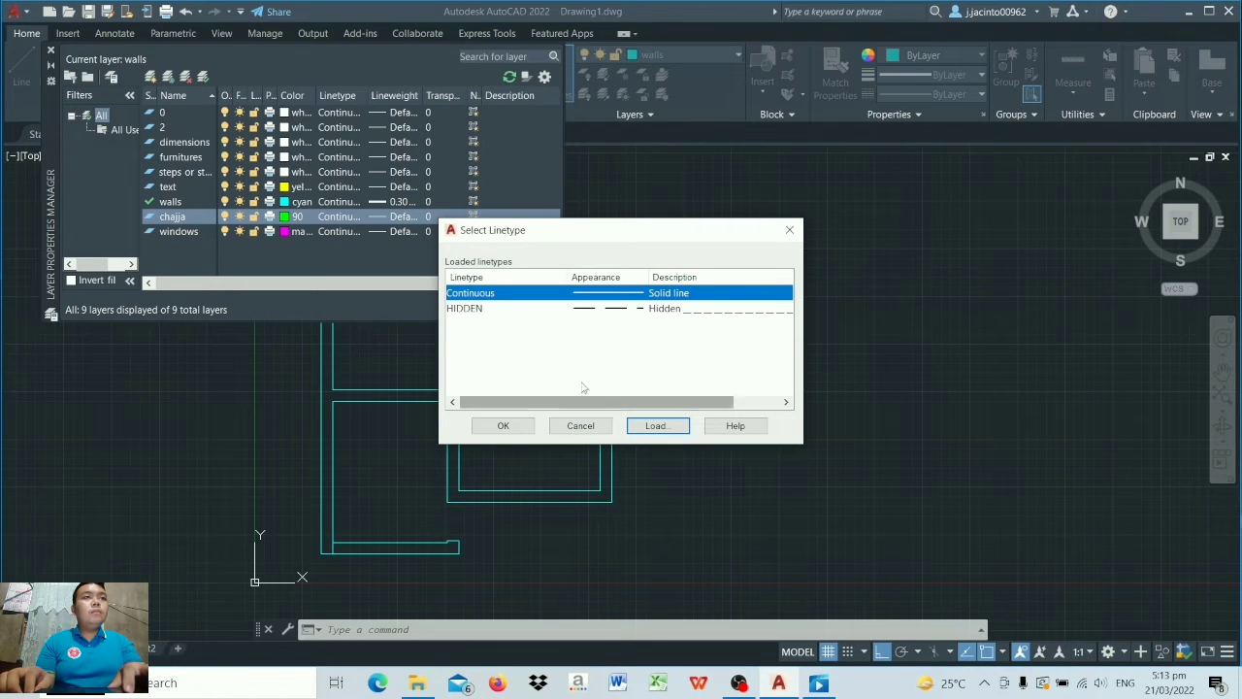
{"action": "left_click", "coordinate": [594, 308]}
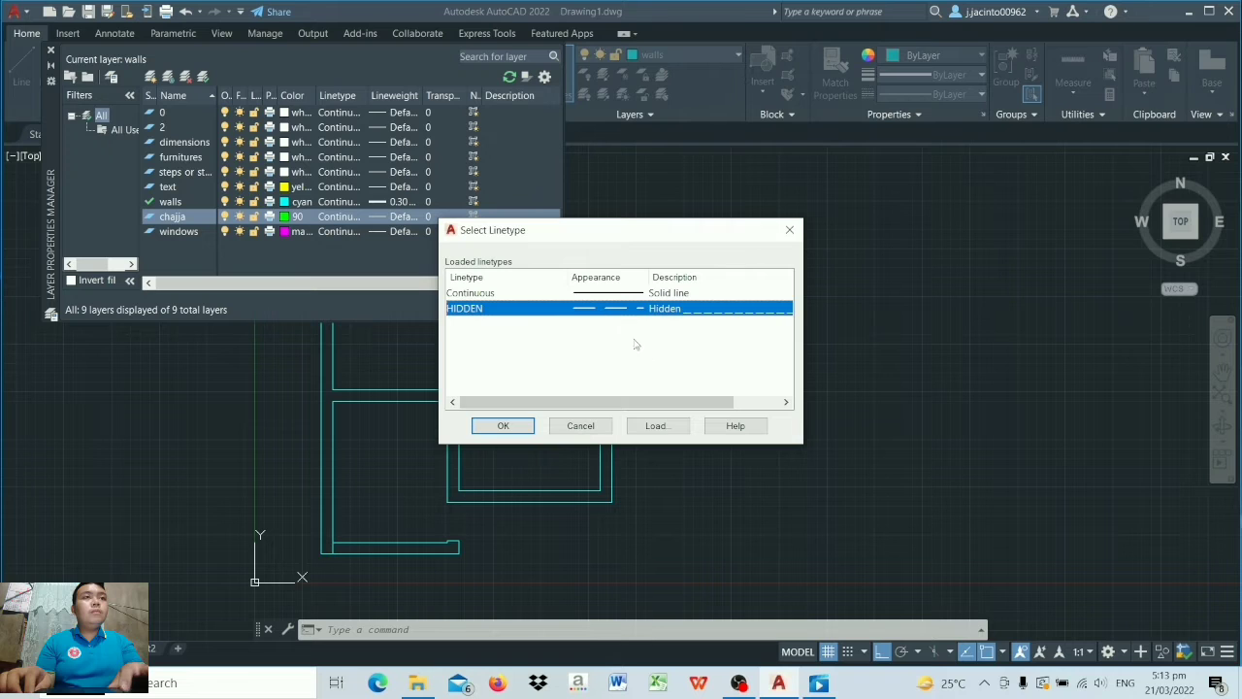
{"action": "left_click", "coordinate": [503, 427]}
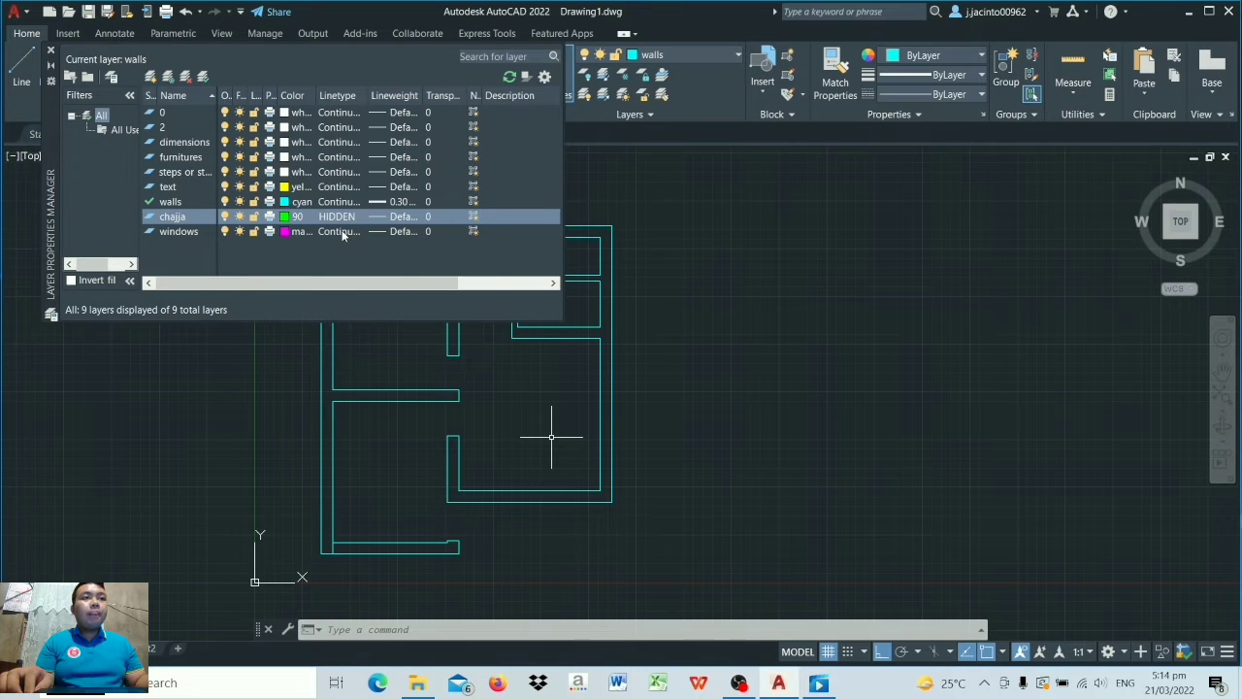
{"action": "left_click", "coordinate": [51, 50]}
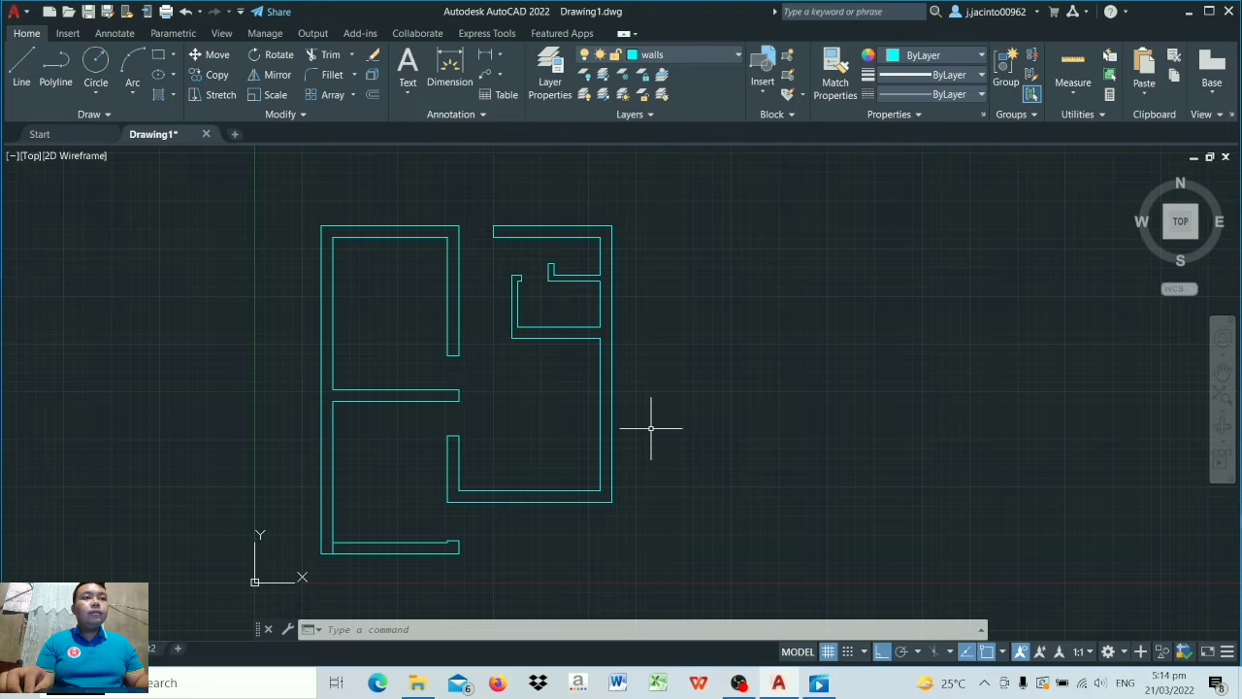
Step: Assign all the floor plan's wall lines to the walls layer and clear the selection
{"action": "left_click", "coordinate": [645, 218]}
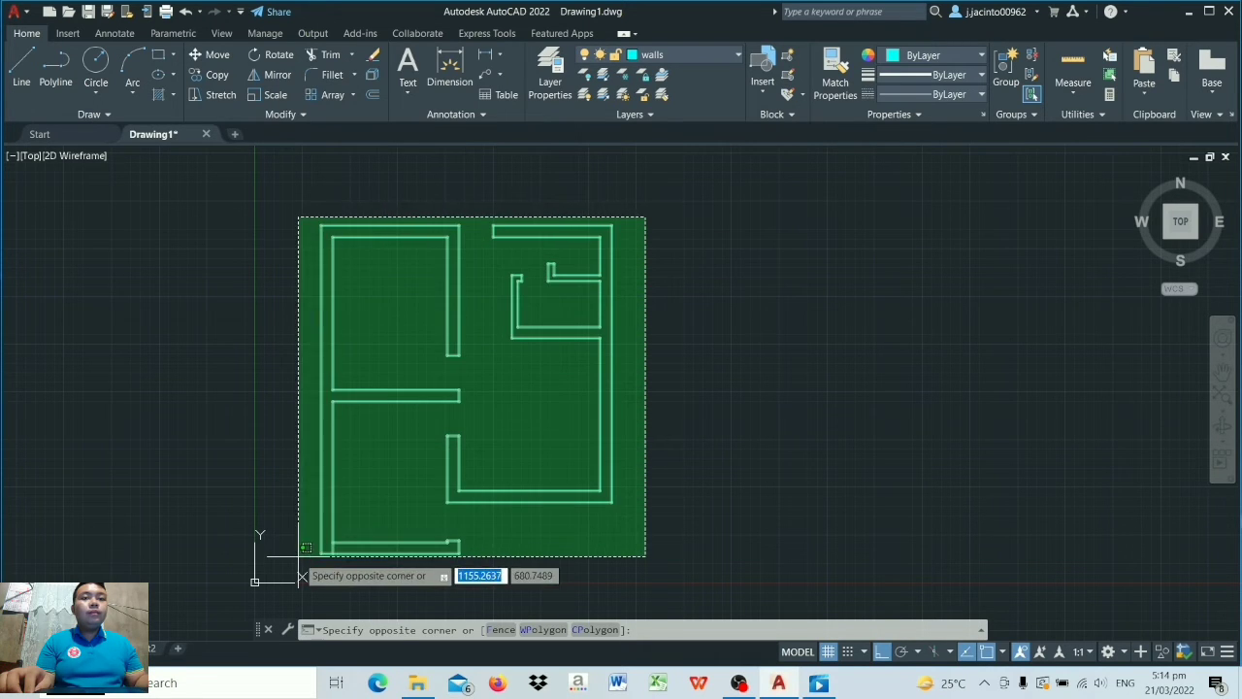
{"action": "left_click", "coordinate": [323, 543]}
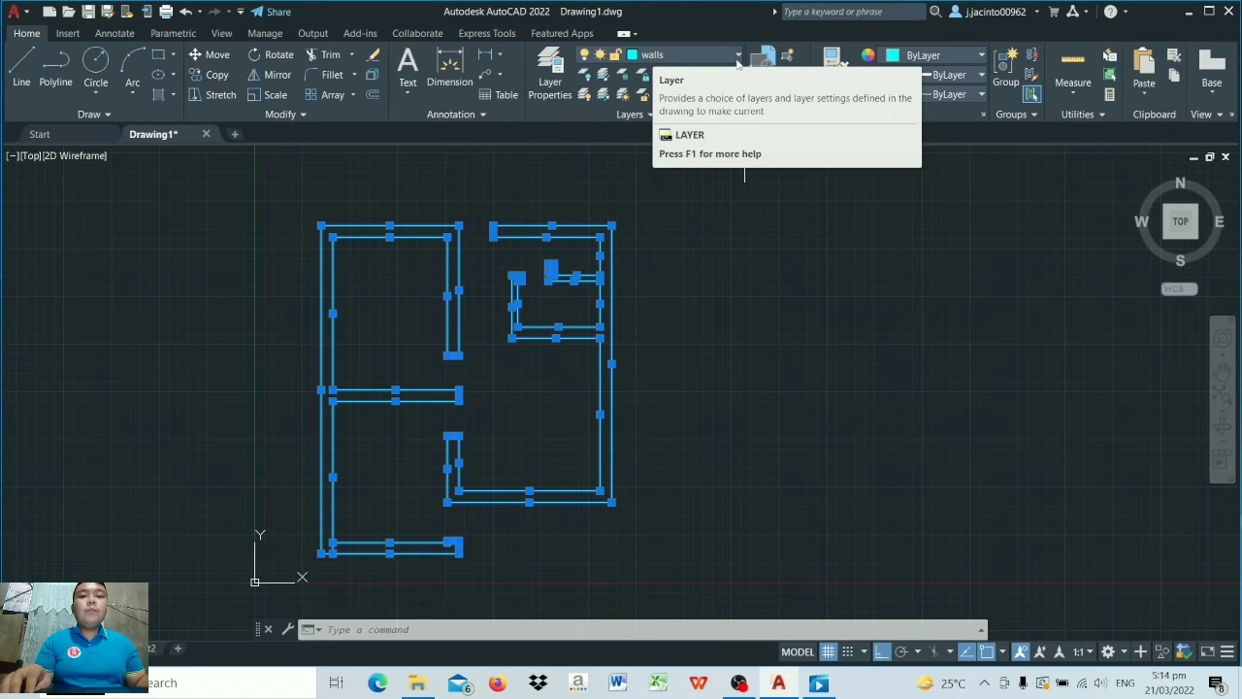
{"action": "left_click", "coordinate": [660, 55]}
{"action": "left_click", "coordinate": [655, 210]}
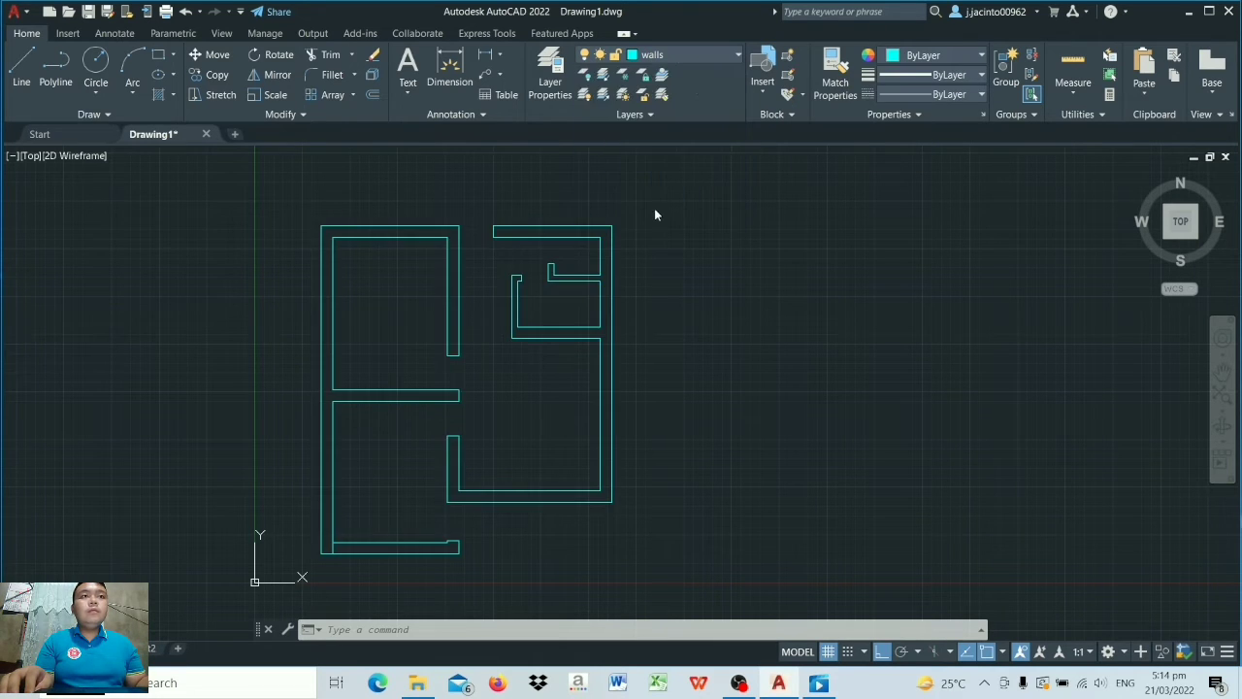
{"action": "left_click", "coordinate": [643, 291]}
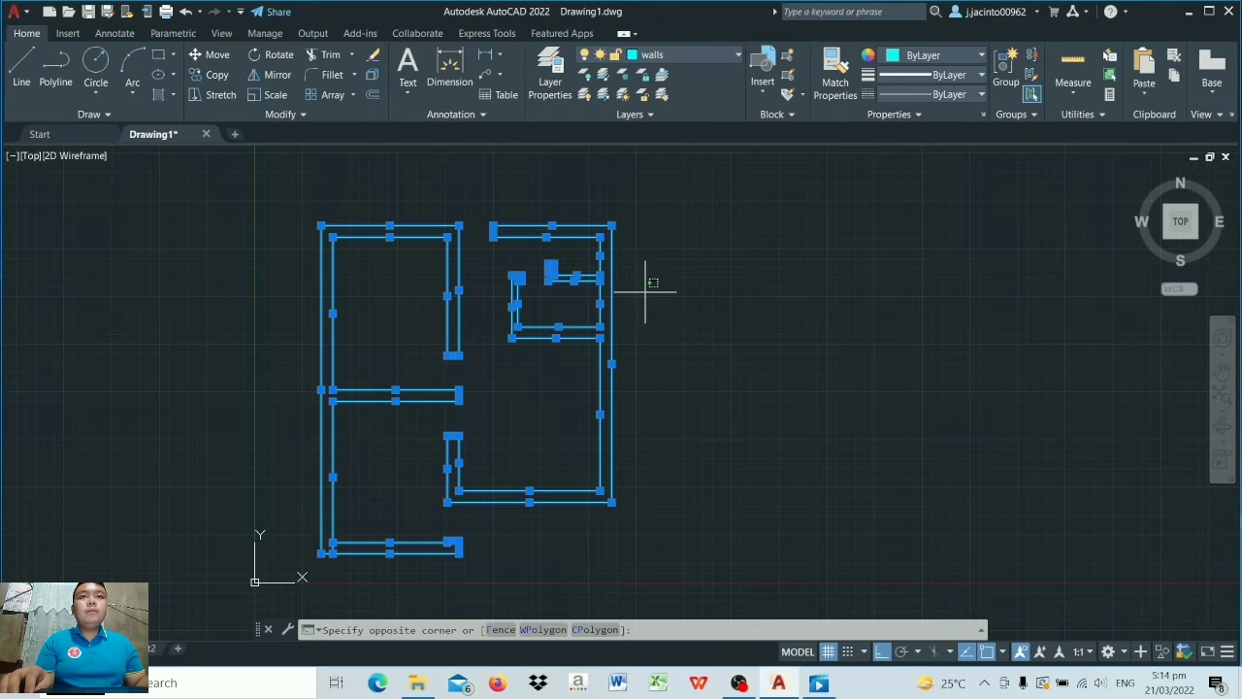
{"action": "key", "text": "Escape"}
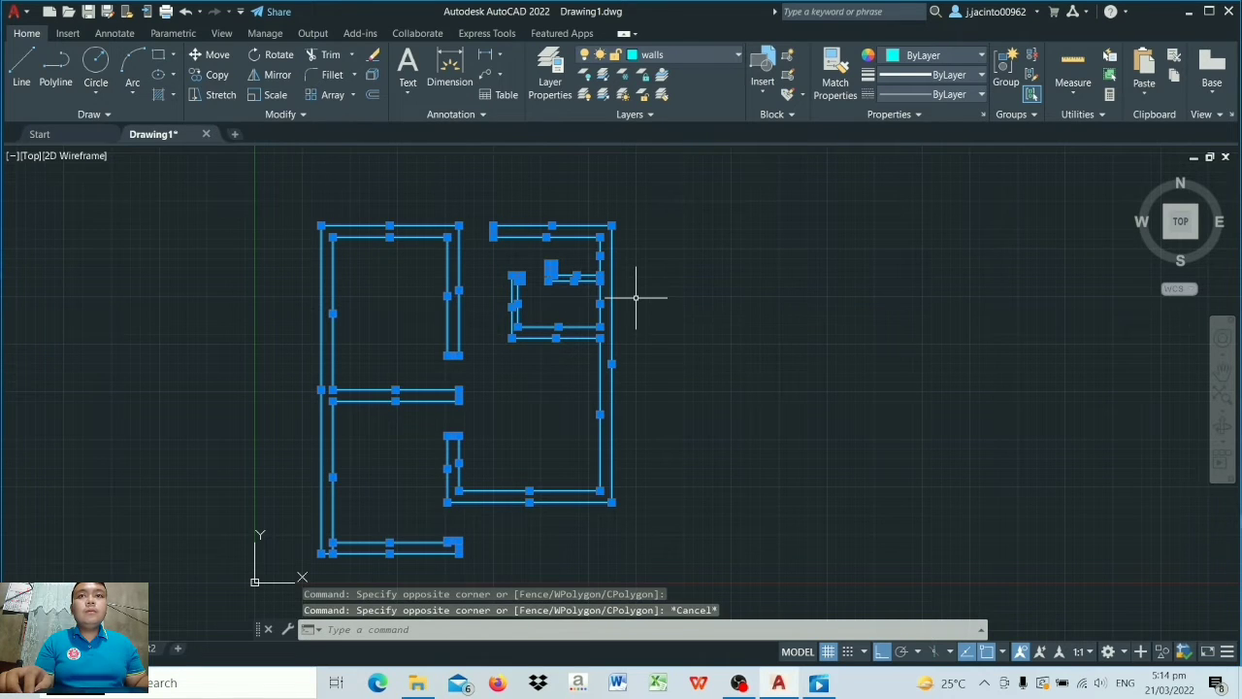
{"action": "key", "text": "Escape"}
{"action": "type", "text": "la"}
{"action": "key", "text": "Return"}
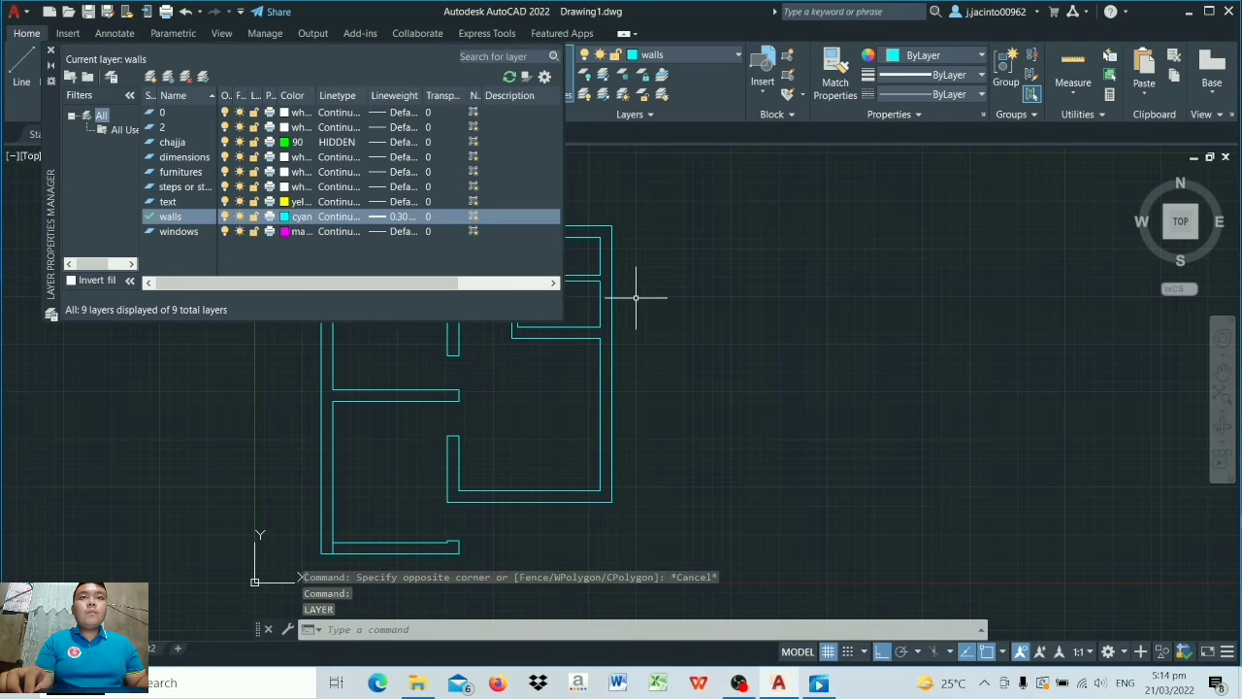
{"action": "left_click", "coordinate": [51, 49]}
{"action": "scroll", "coordinate": [590, 337], "scroll_direction": "down", "scroll_amount": 4}
{"action": "scroll", "coordinate": [595, 374], "scroll_direction": "up", "scroll_amount": 6}
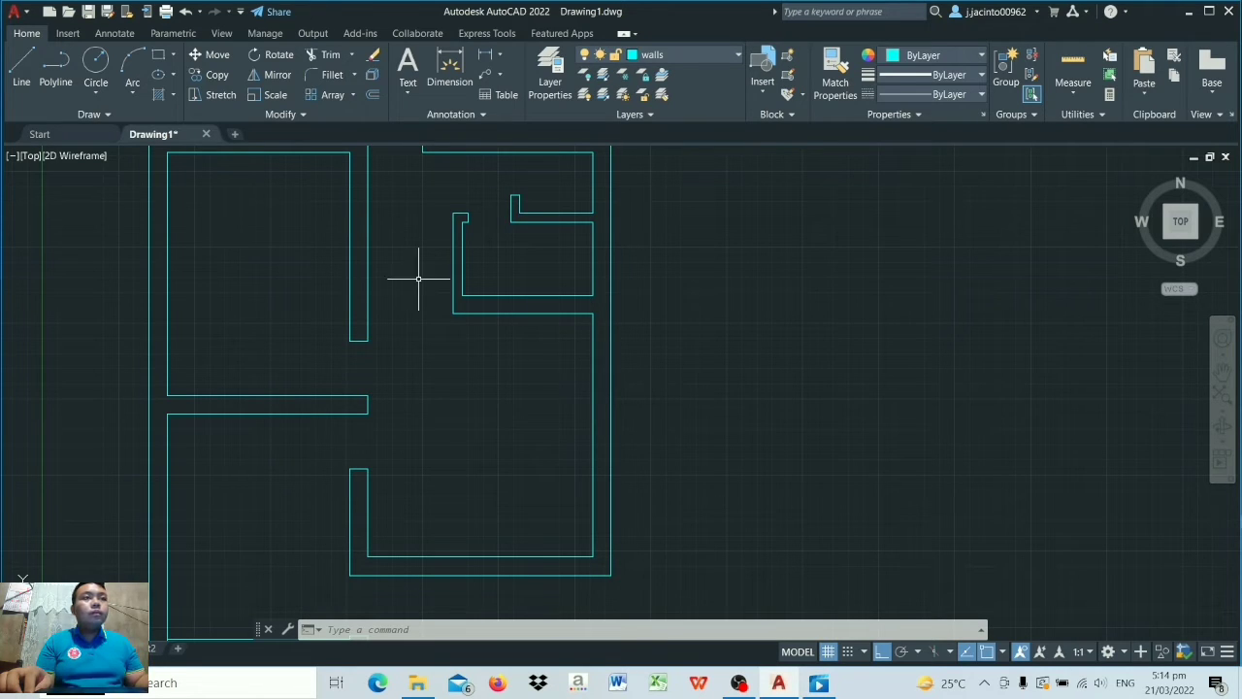
{"action": "scroll", "coordinate": [419, 279], "scroll_direction": "down", "scroll_amount": 4}
{"action": "scroll", "coordinate": [427, 369], "scroll_direction": "up", "scroll_amount": 2}
{"action": "left_click", "coordinate": [1222, 371]}
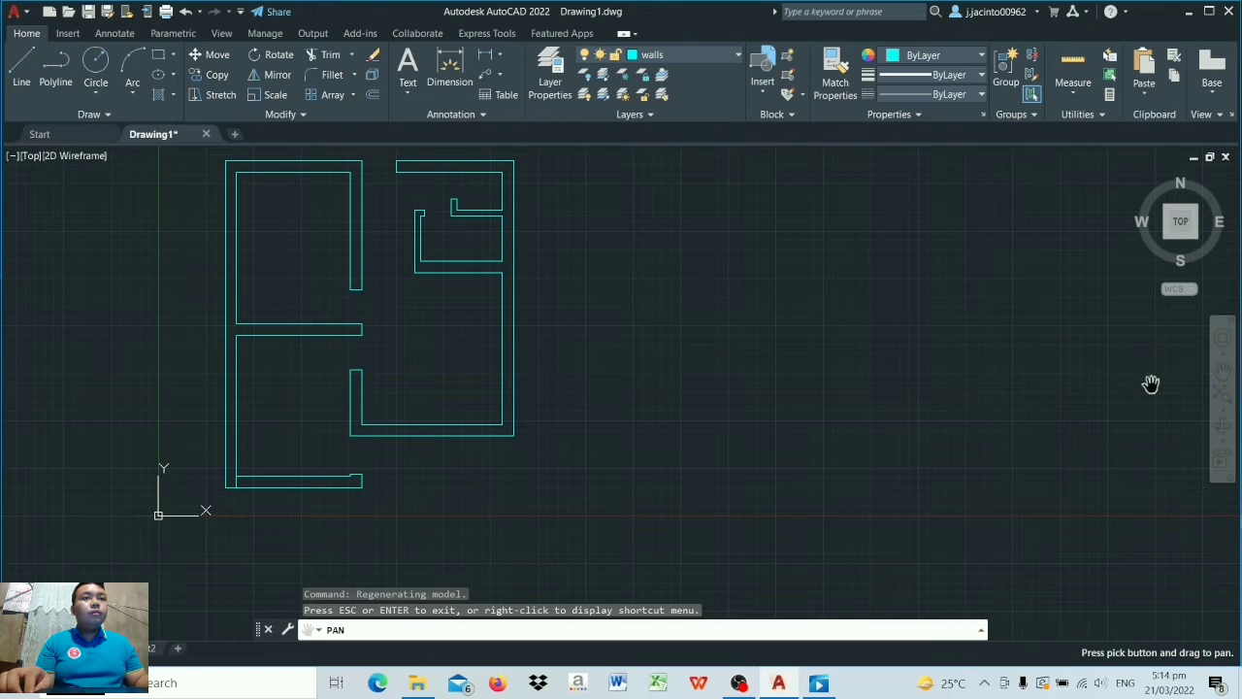
{"action": "left_click_drag", "start_coordinate": [406, 484], "coordinate": [577, 463]}
{"action": "scroll", "coordinate": [583, 464], "scroll_direction": "up", "scroll_amount": 4}
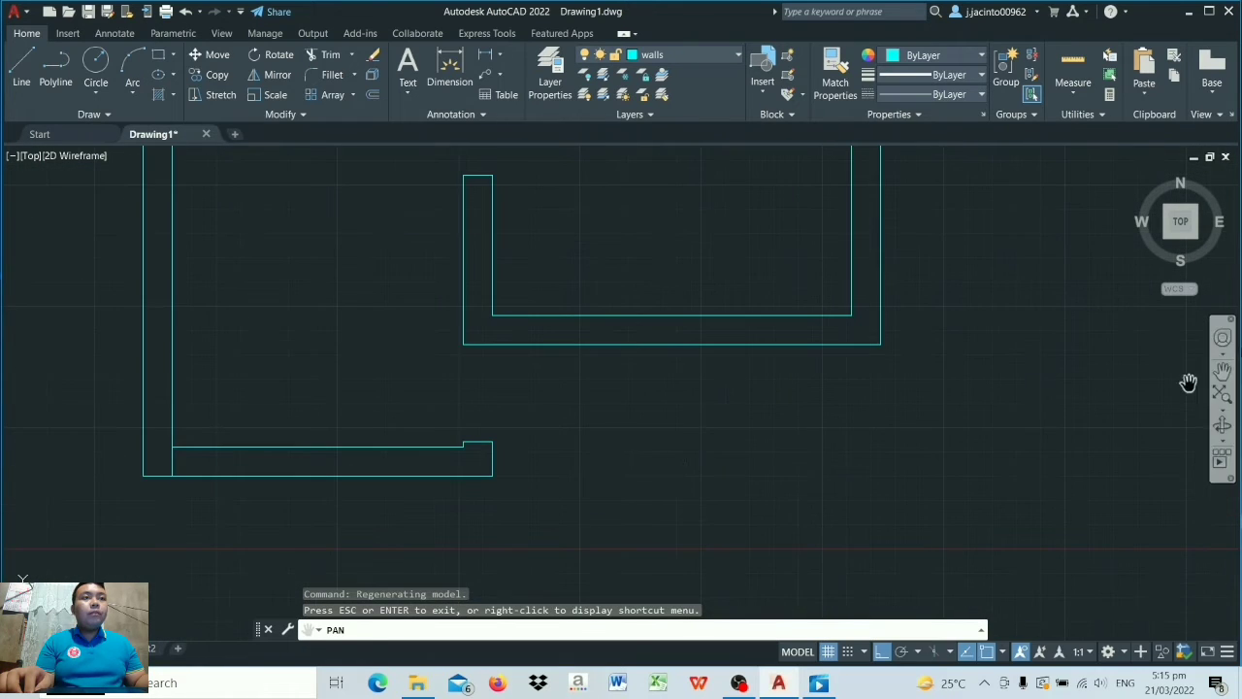
{"action": "key", "text": "Escape"}
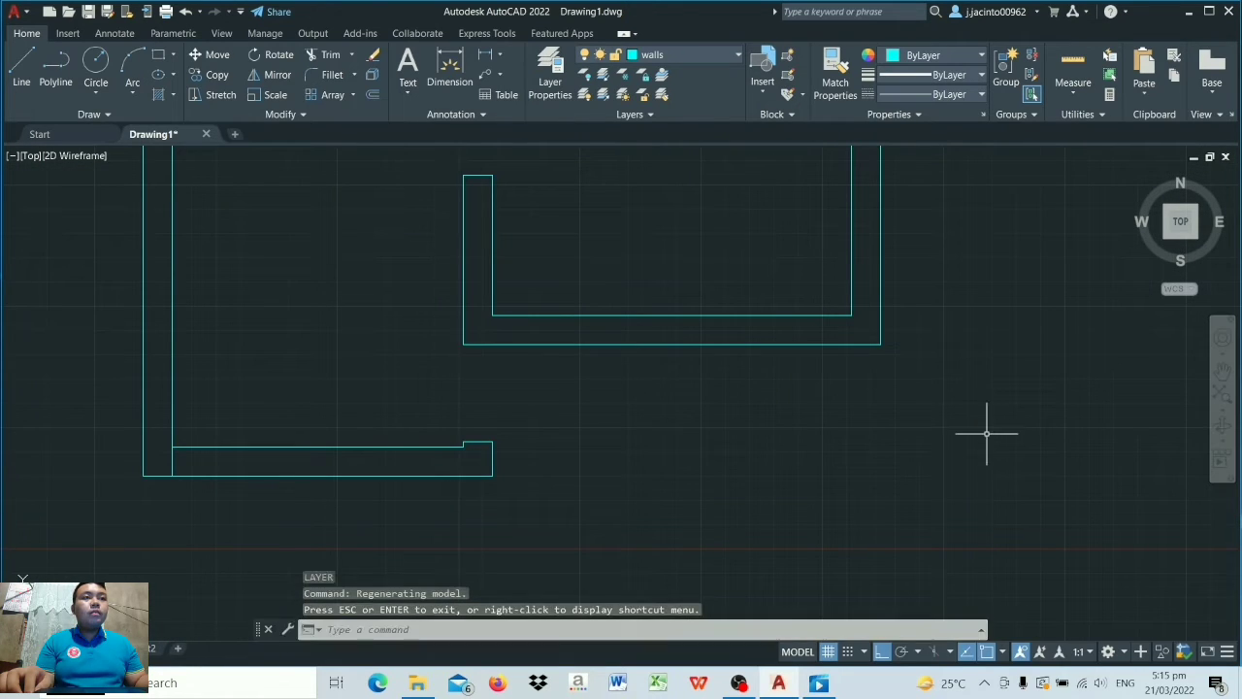
{"action": "left_click", "coordinate": [21, 68]}
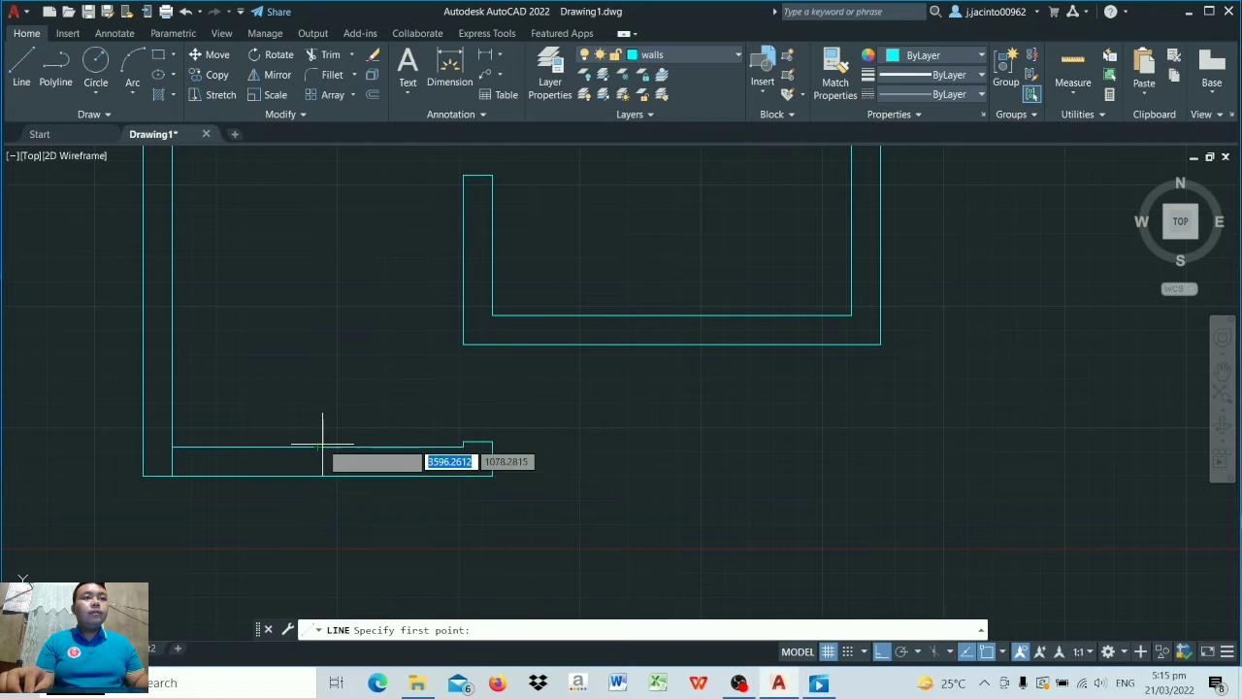
{"action": "left_click", "coordinate": [318, 446]}
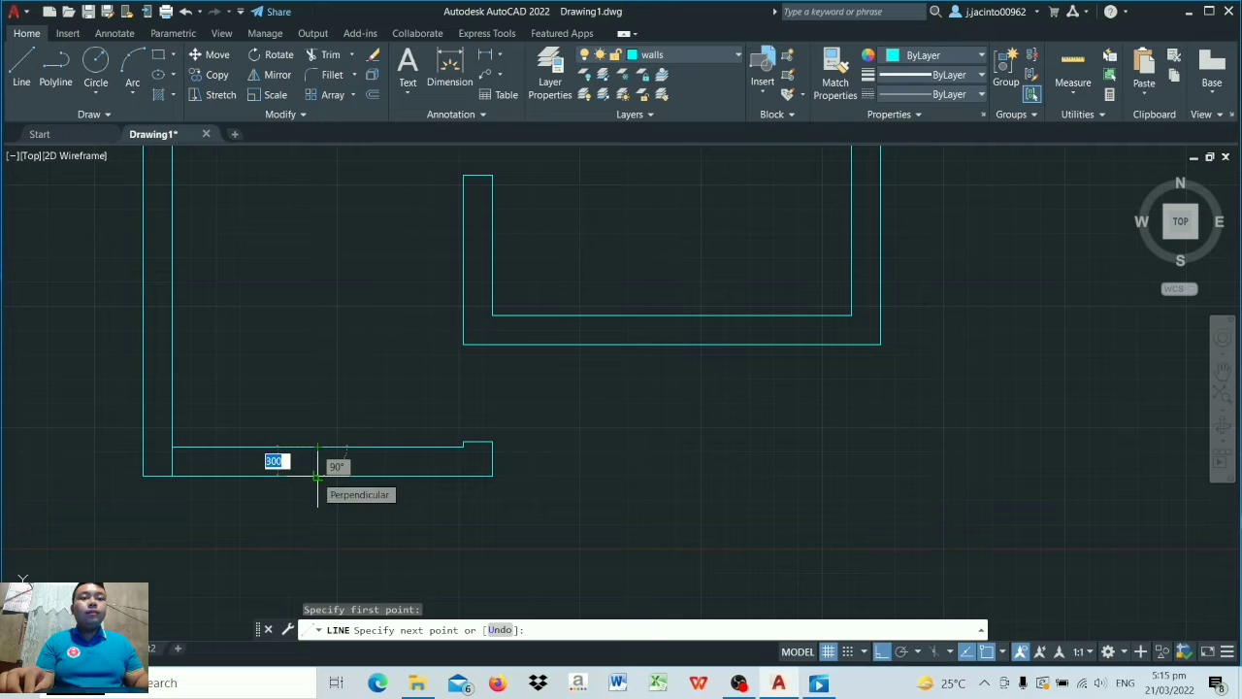
{"action": "key", "text": "Escape"}
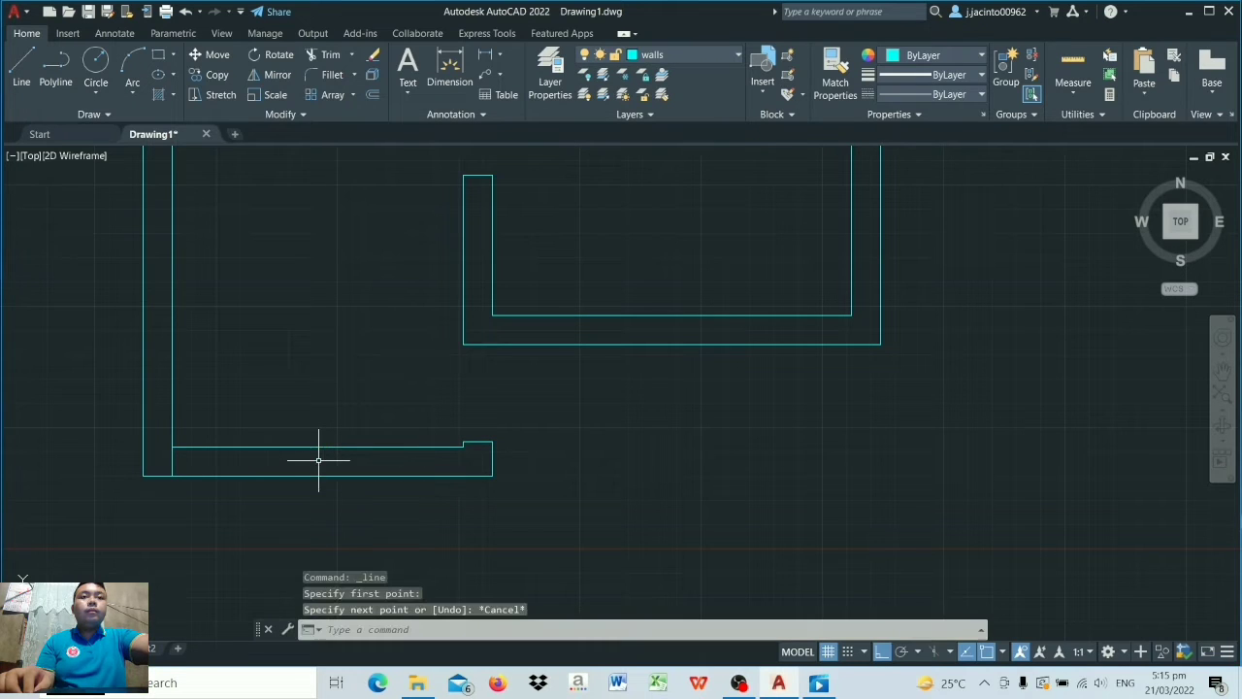
Step: Make windows the current layer and draw a line across the bottom-left room's lower wall, from the inner edge's midpoint perpendicular to the outer edge
{"action": "left_click", "coordinate": [737, 54]}
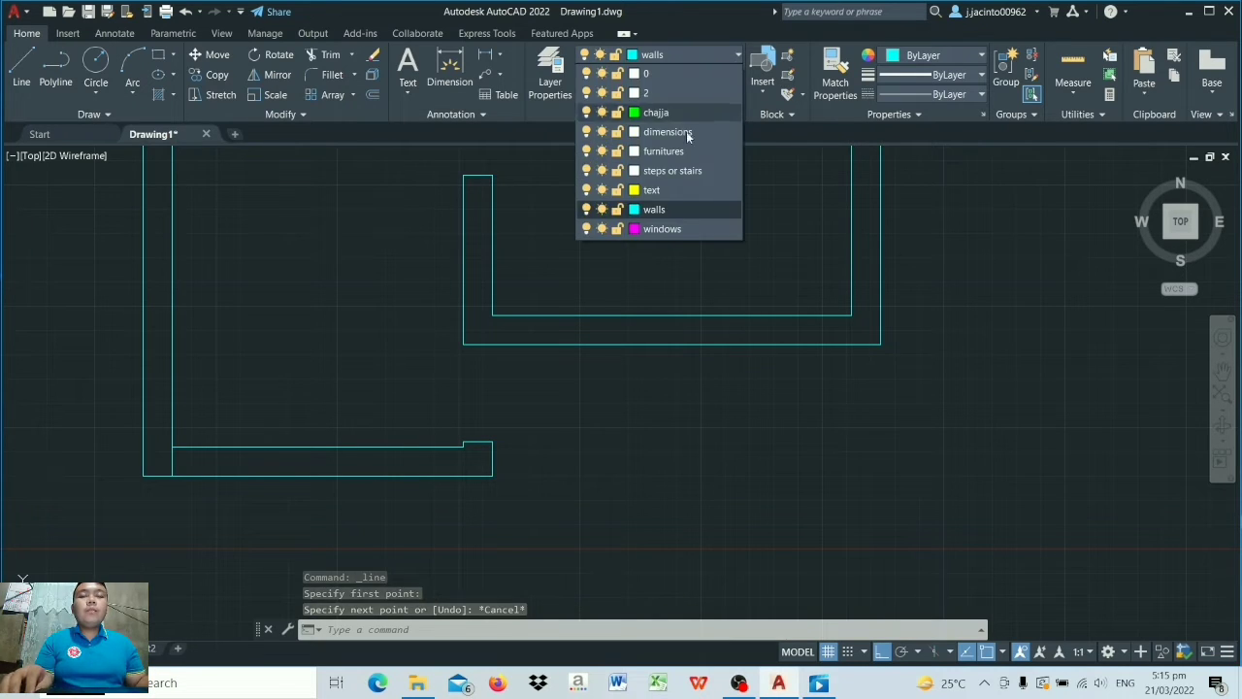
{"action": "left_click", "coordinate": [662, 229]}
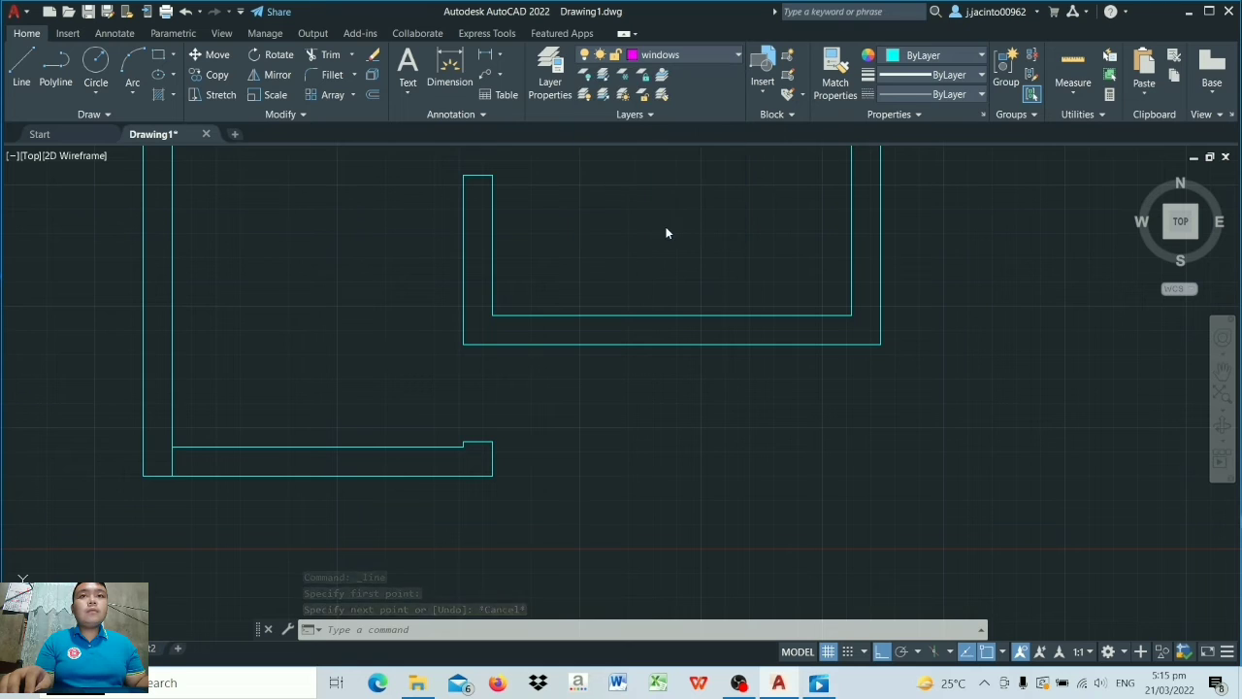
{"action": "left_click", "coordinate": [21, 70]}
{"action": "left_click", "coordinate": [320, 447]}
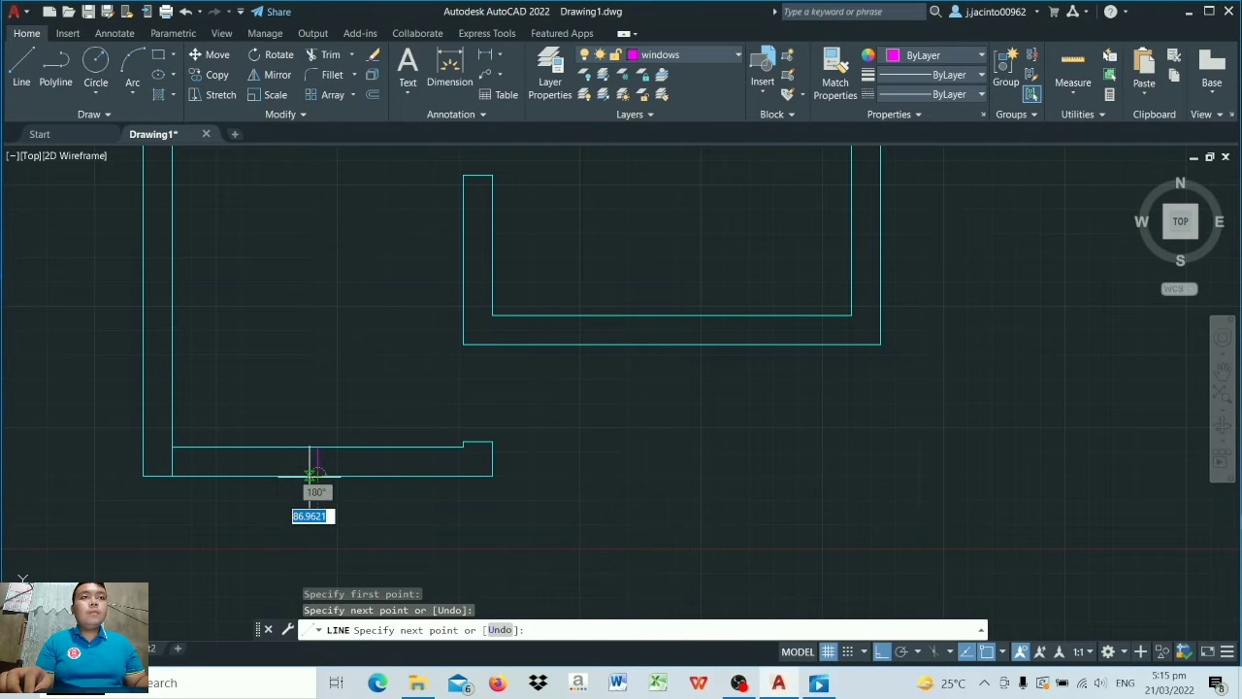
{"action": "left_click", "coordinate": [311, 475]}
{"action": "key", "text": "Return"}
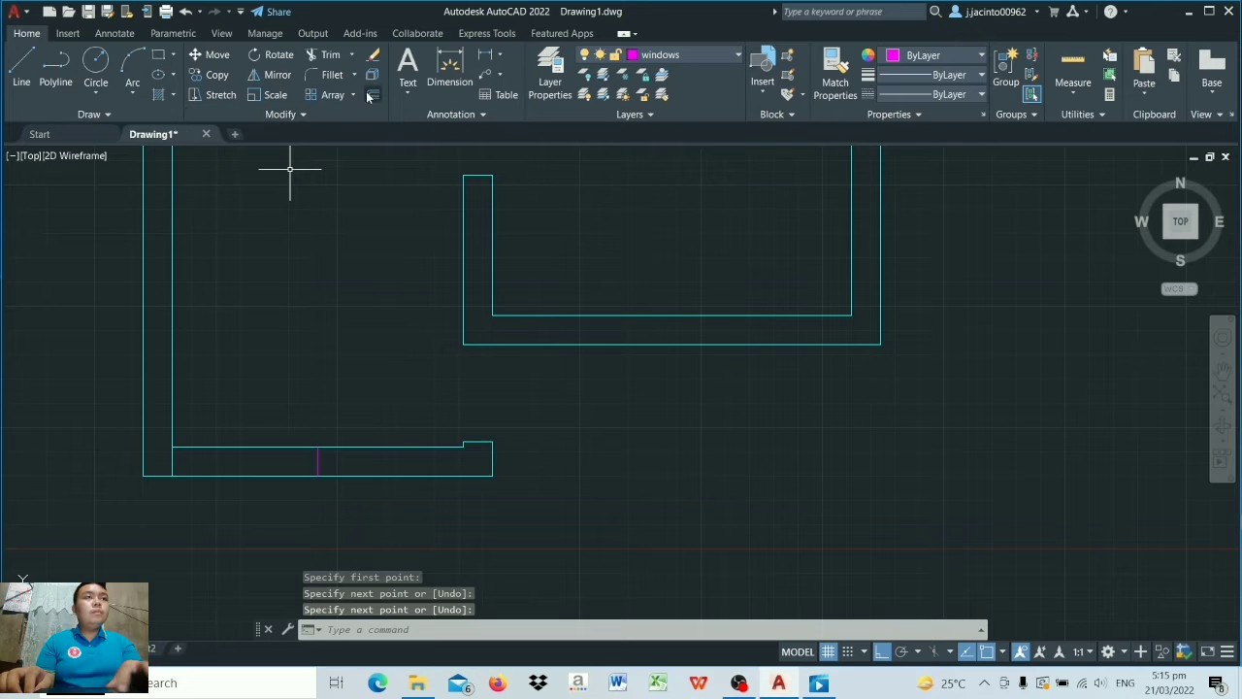
Step: Offset the window centre line in the lower wall by 750 to the right, using the Through option
{"action": "left_click", "coordinate": [372, 94]}
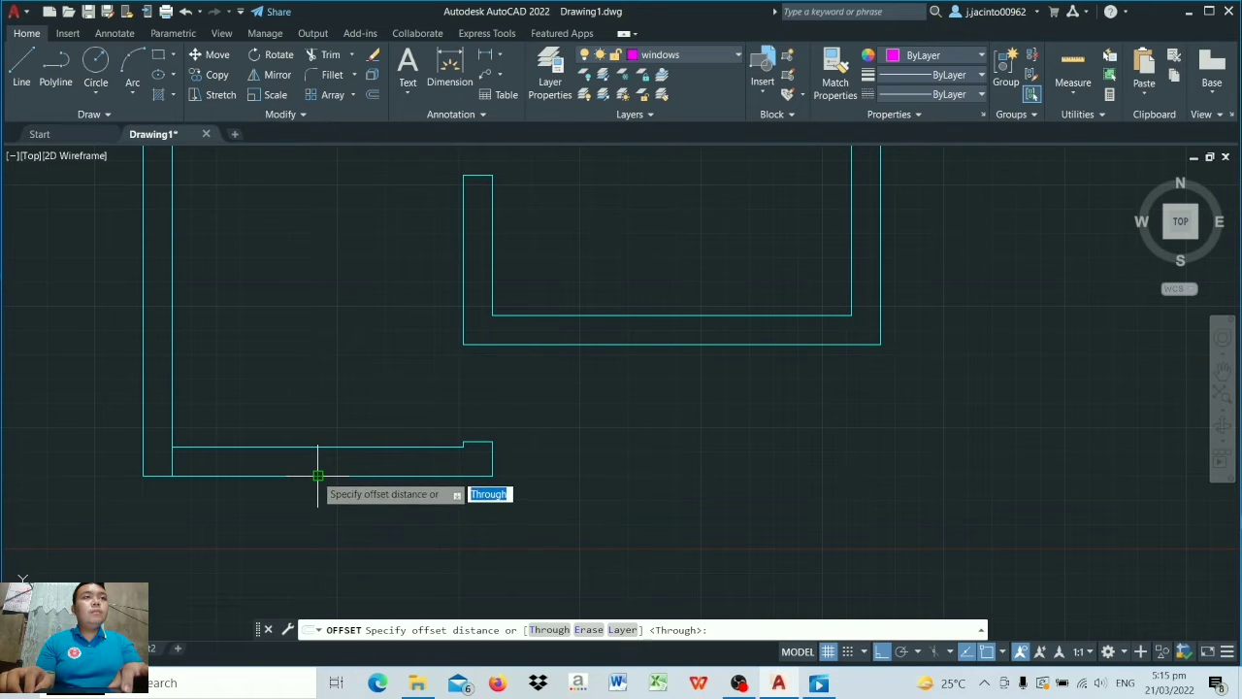
{"action": "left_click", "coordinate": [549, 629]}
{"action": "left_click", "coordinate": [319, 460]}
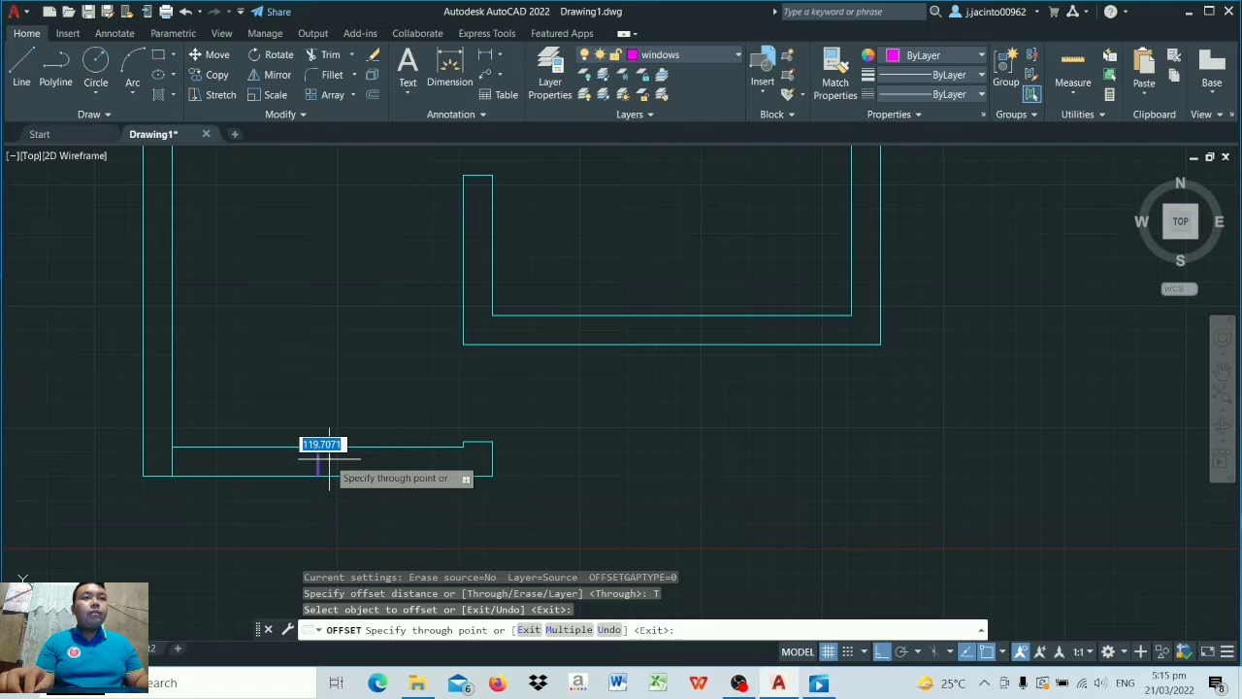
{"action": "type", "text": "750"}
{"action": "key", "text": "Return"}
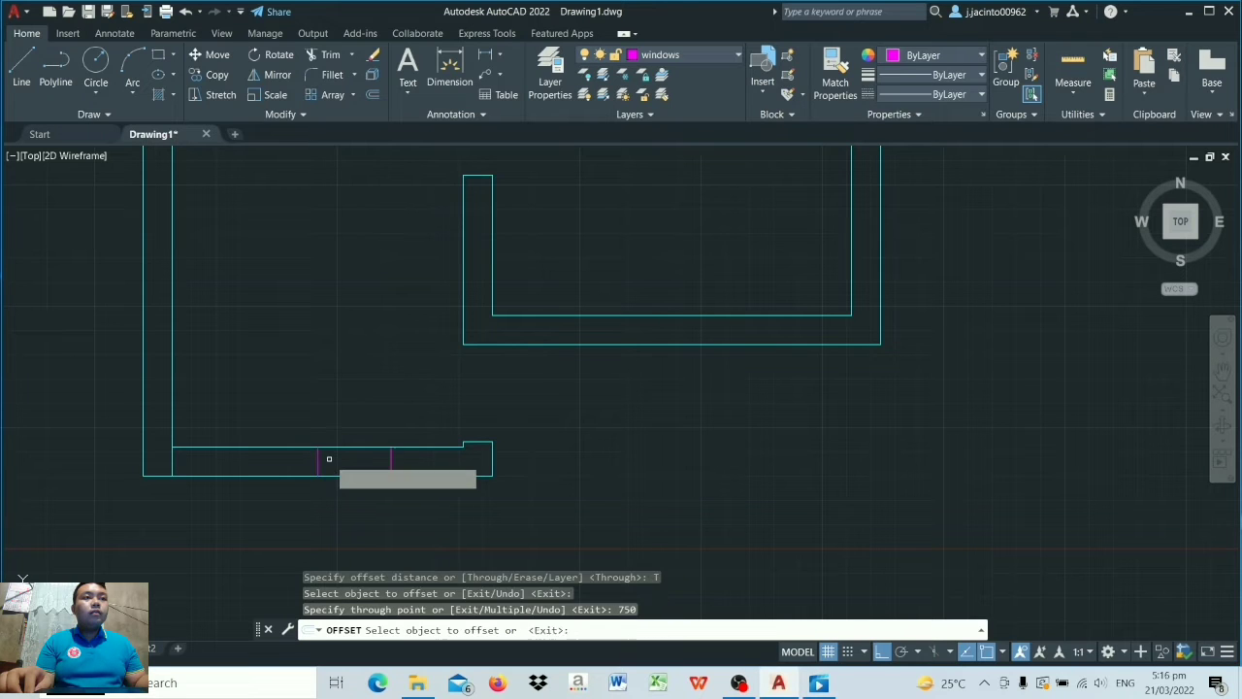
Step: Offset the middle magenta window line 750 to the left within the bottom wall
{"action": "scroll", "coordinate": [328, 457], "scroll_direction": "up", "scroll_amount": 2}
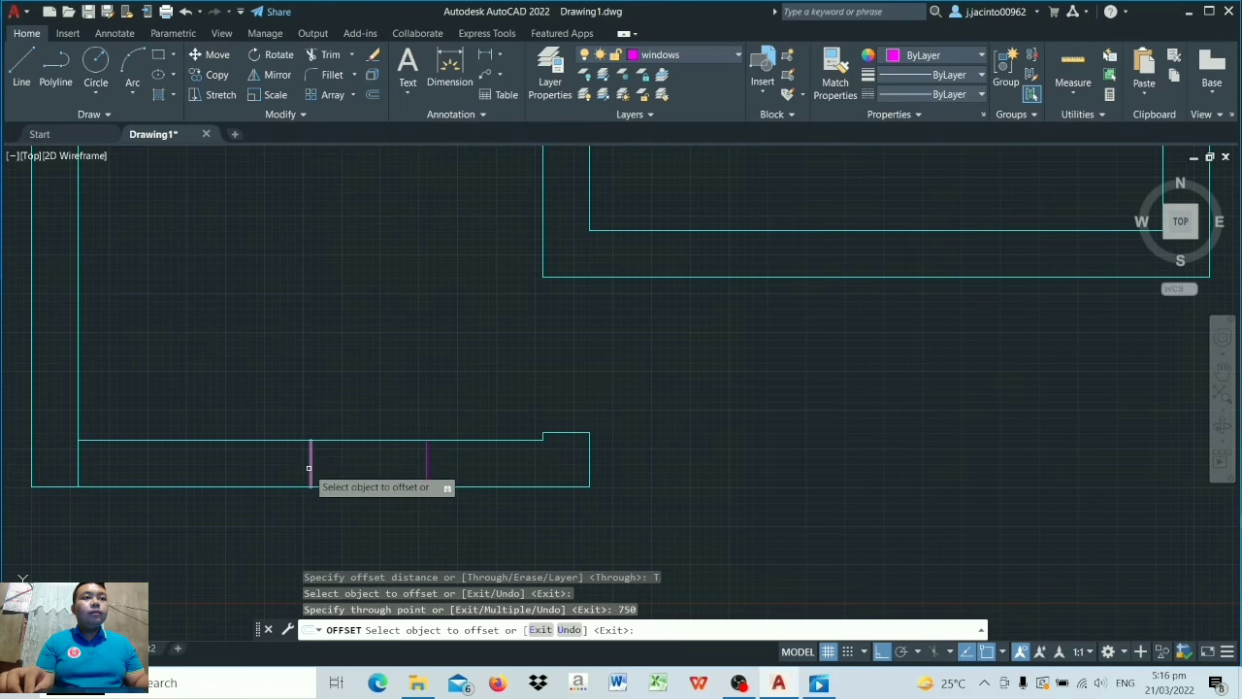
{"action": "left_click", "coordinate": [309, 466]}
{"action": "type", "text": "750"}
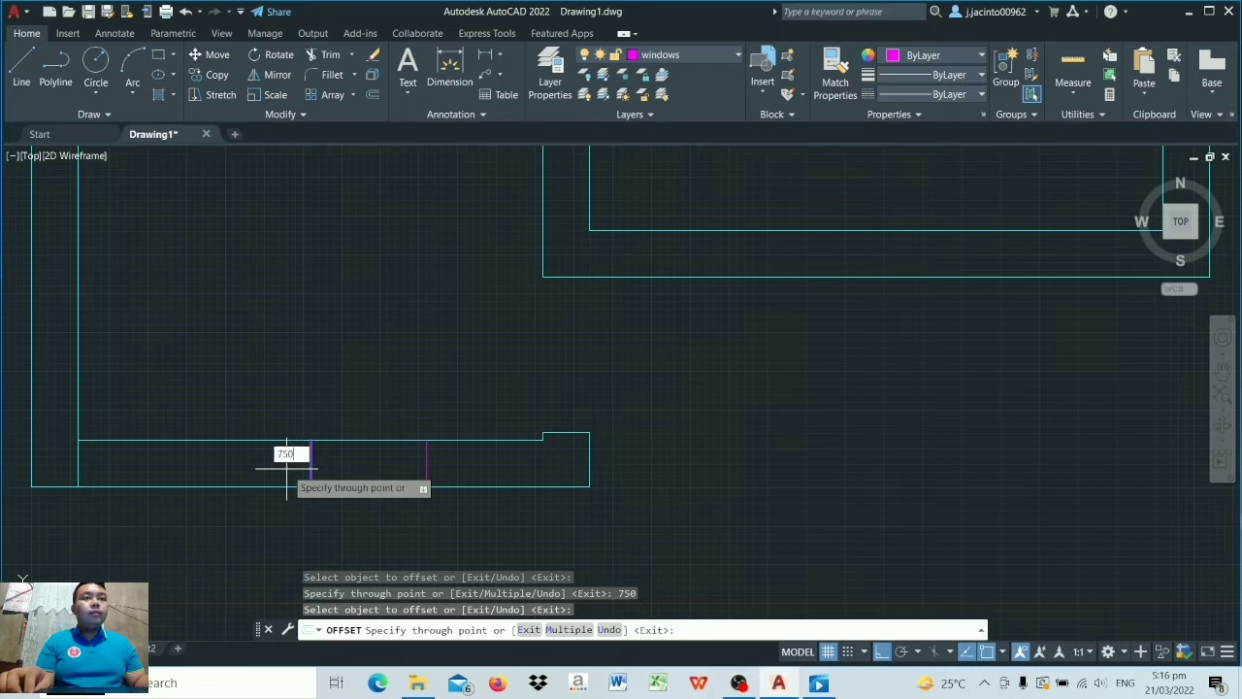
{"action": "key", "text": "Return"}
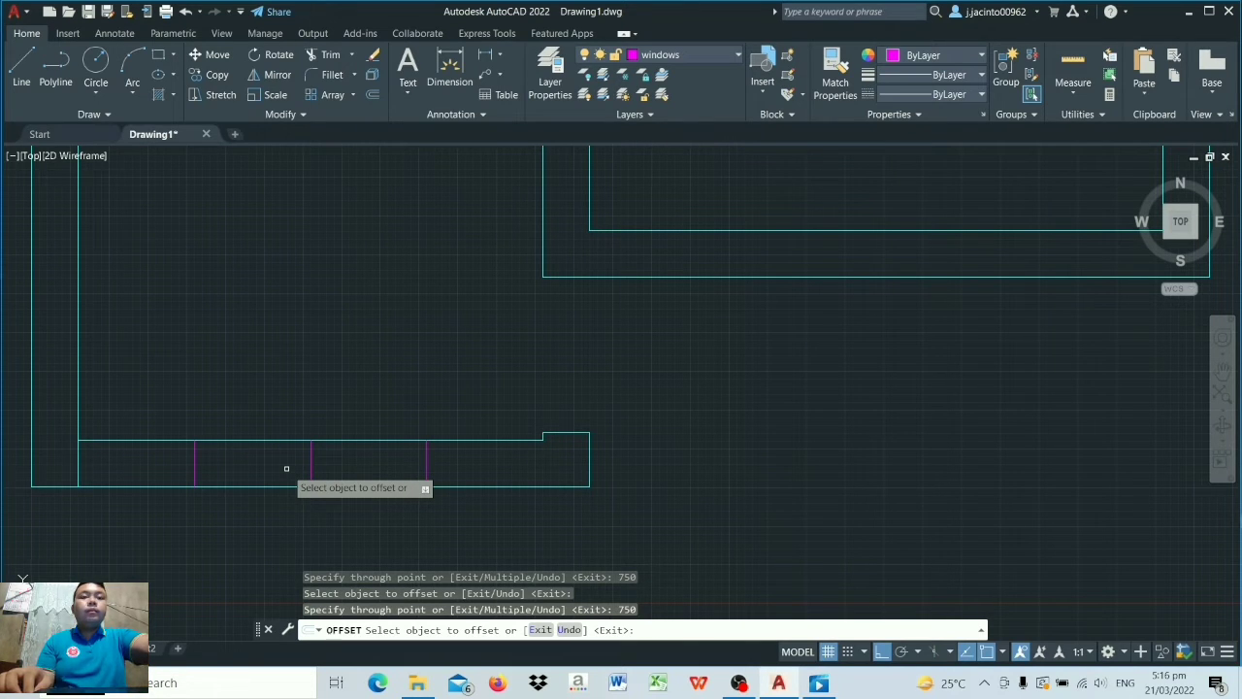
{"action": "key", "text": "Escape"}
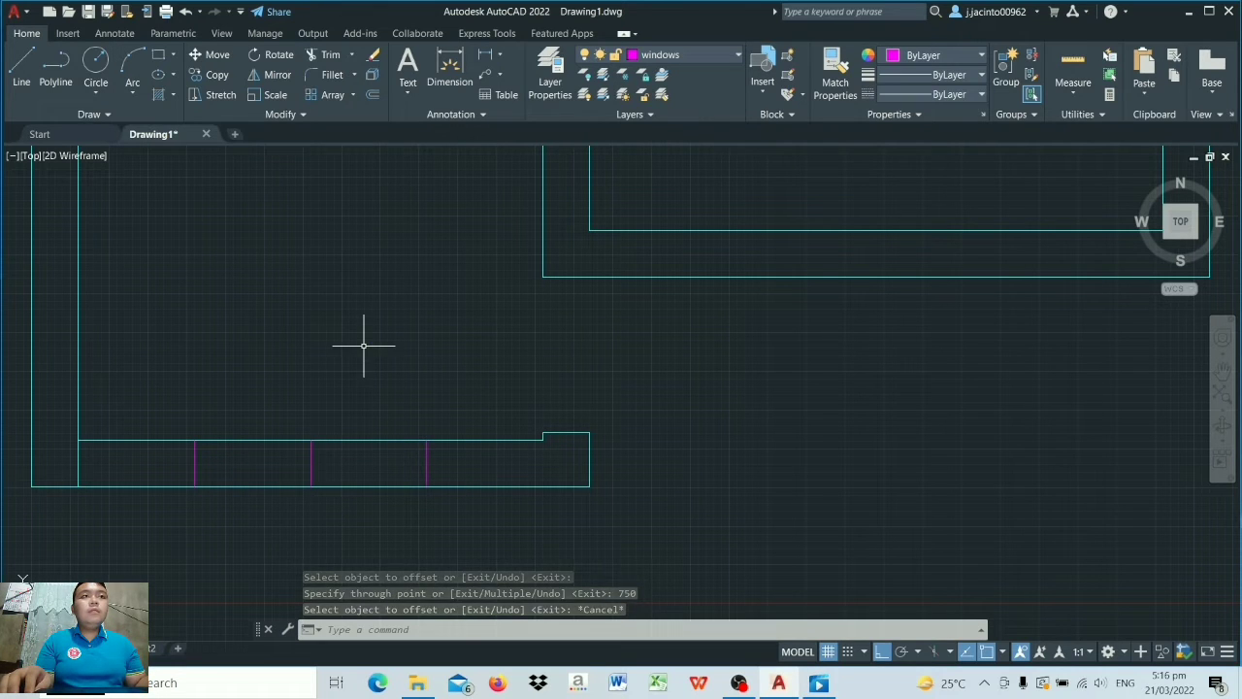
Step: Trim away the middle of the three magenta lines, leaving only the two window jambs
{"action": "type", "text": "tr"}
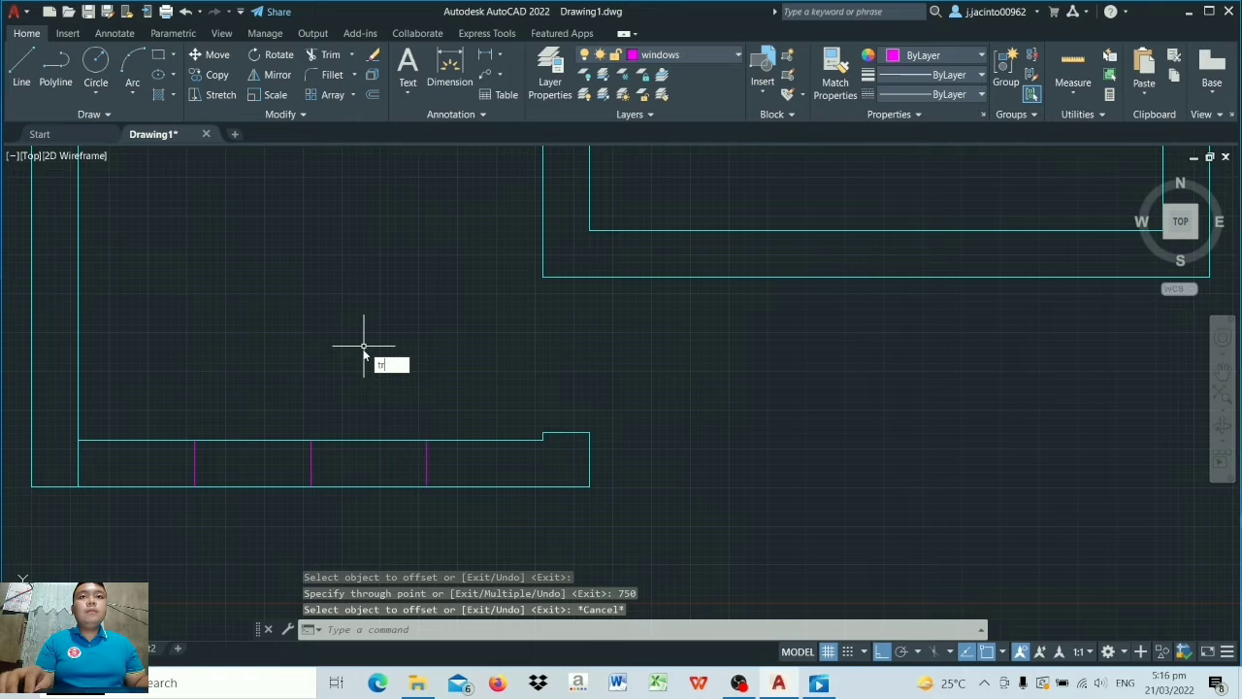
{"action": "key", "text": "Return"}
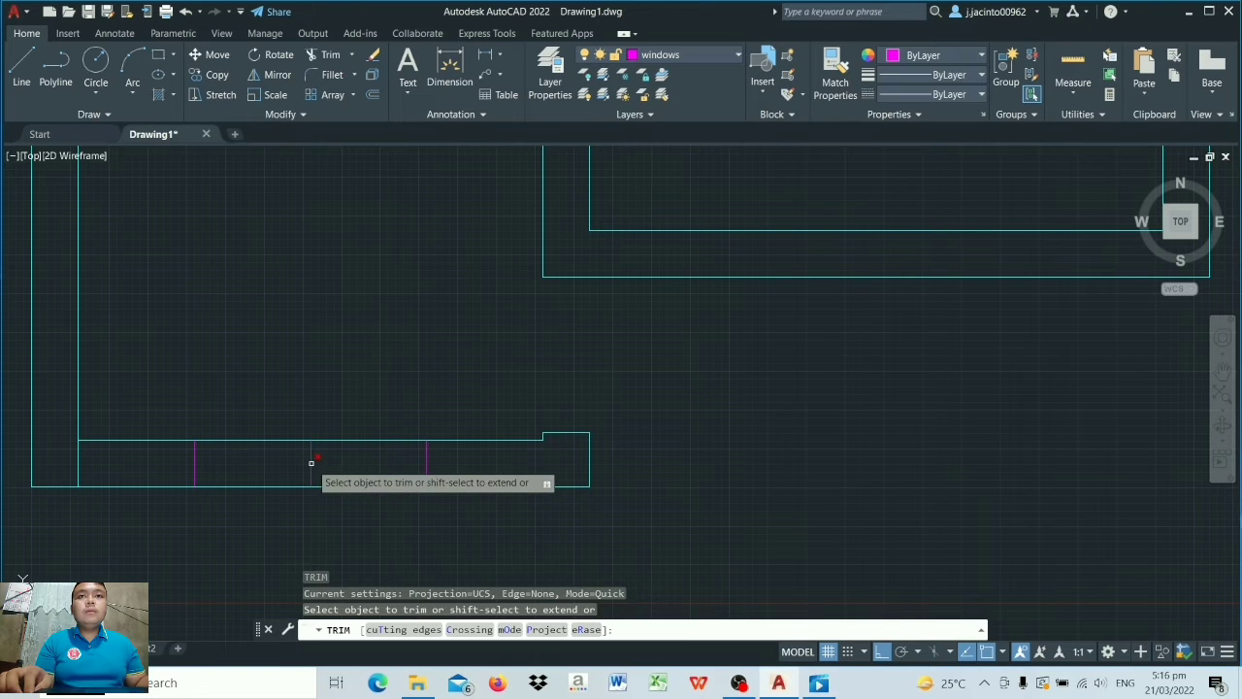
{"action": "key", "text": "Escape"}
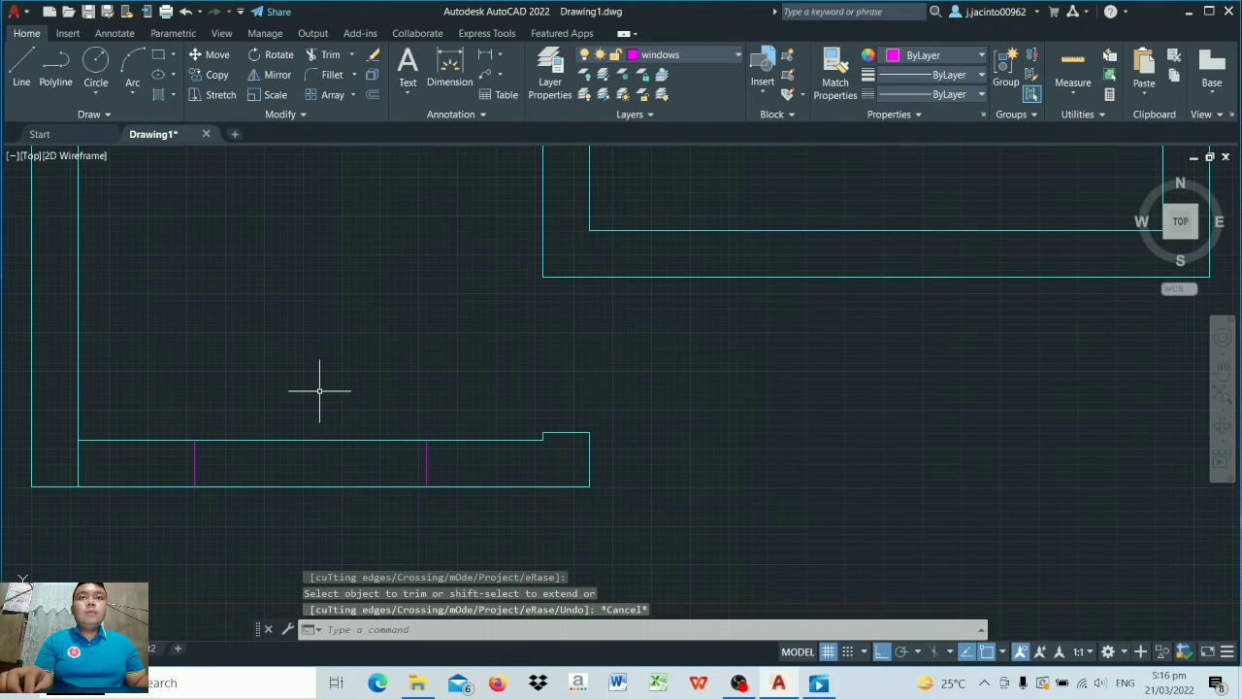
Step: Offset the bottom wall's inner line downward twice using the Through option, 100 each time, to form the two window pane lines
{"action": "type", "text": "o"}
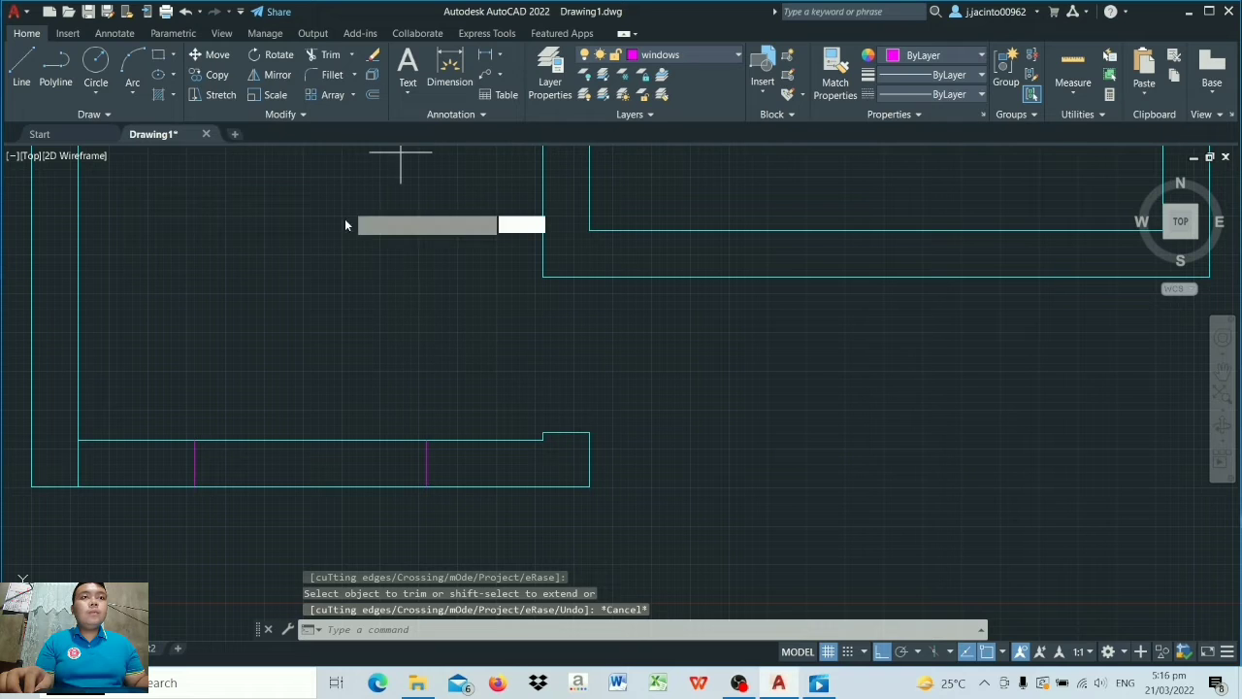
{"action": "key", "text": "Return"}
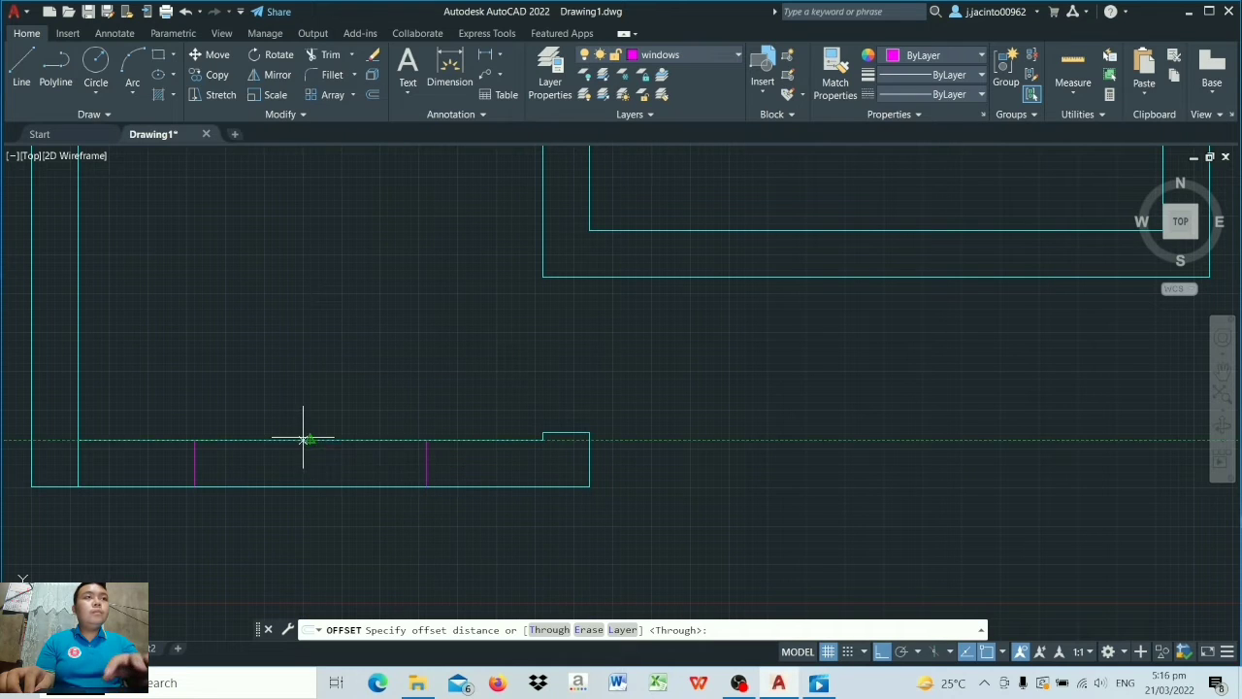
{"action": "left_click", "coordinate": [549, 630]}
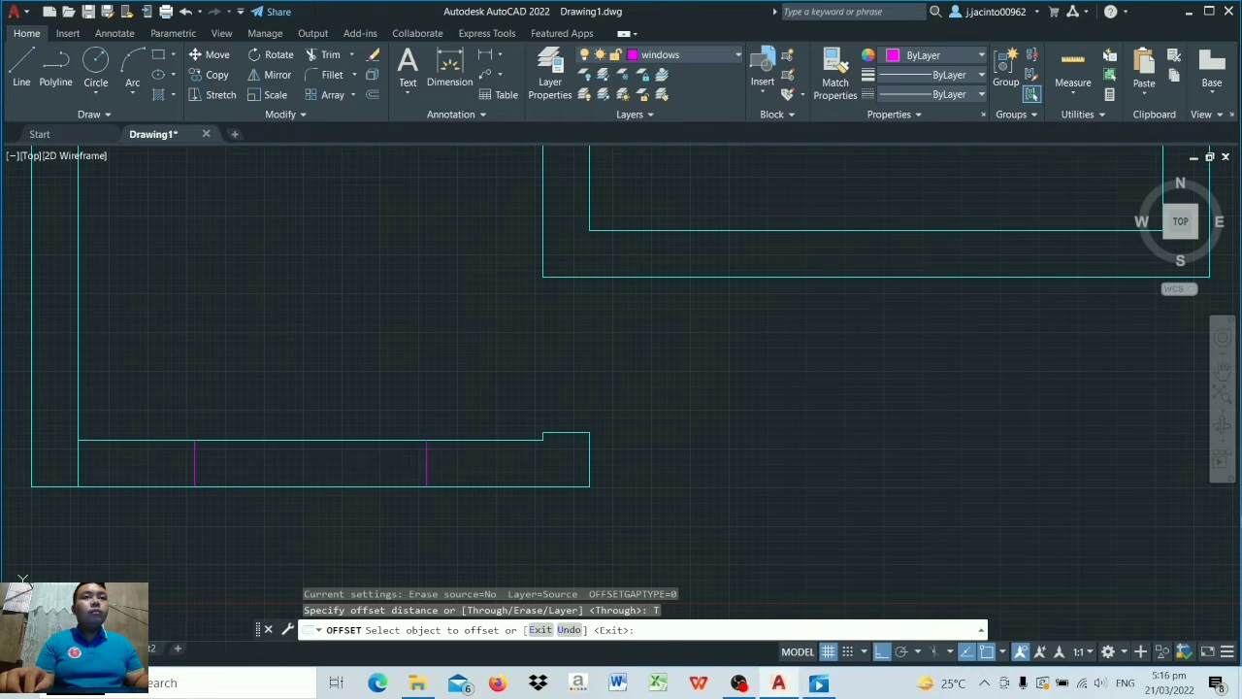
{"action": "left_click", "coordinate": [299, 441]}
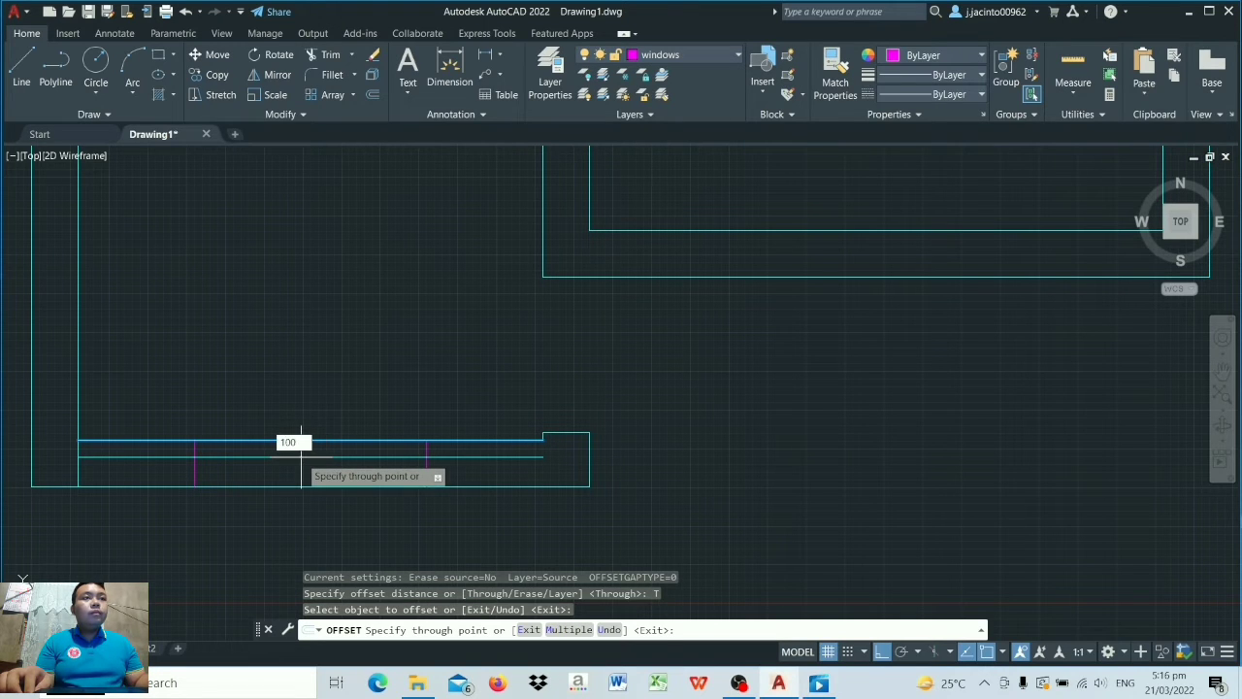
{"action": "key", "text": "Return"}
{"action": "left_click", "coordinate": [301, 457]}
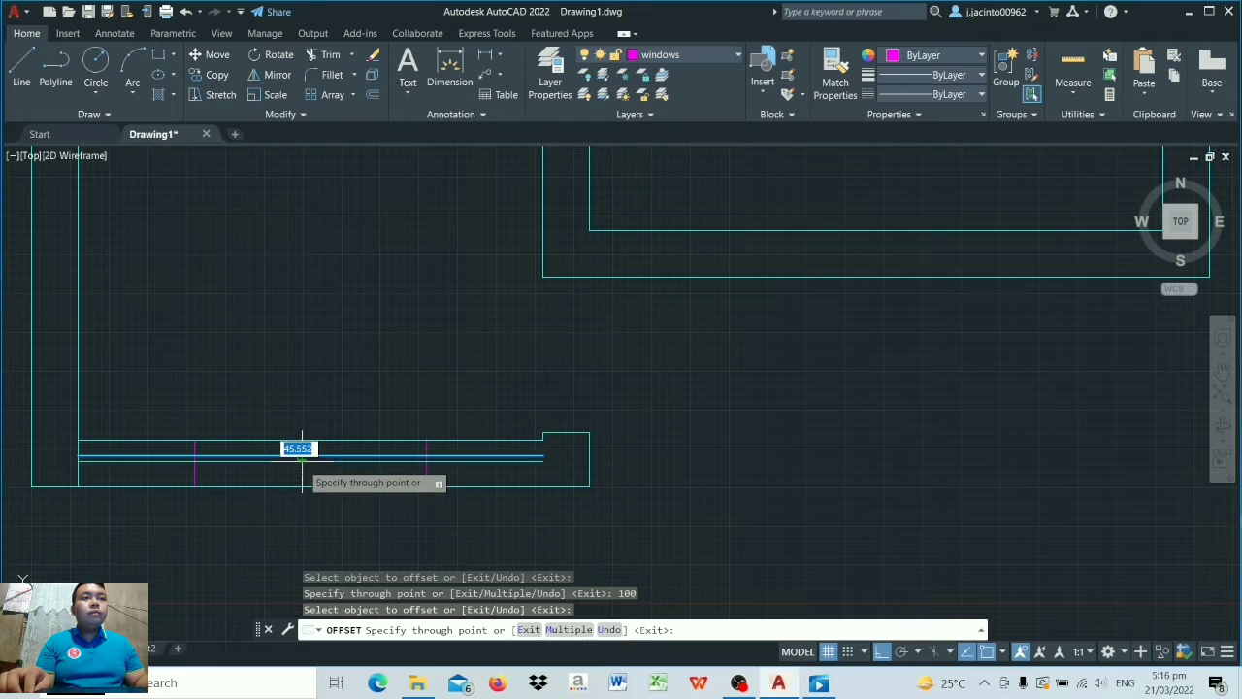
{"action": "type", "text": "100"}
{"action": "key", "text": "Return"}
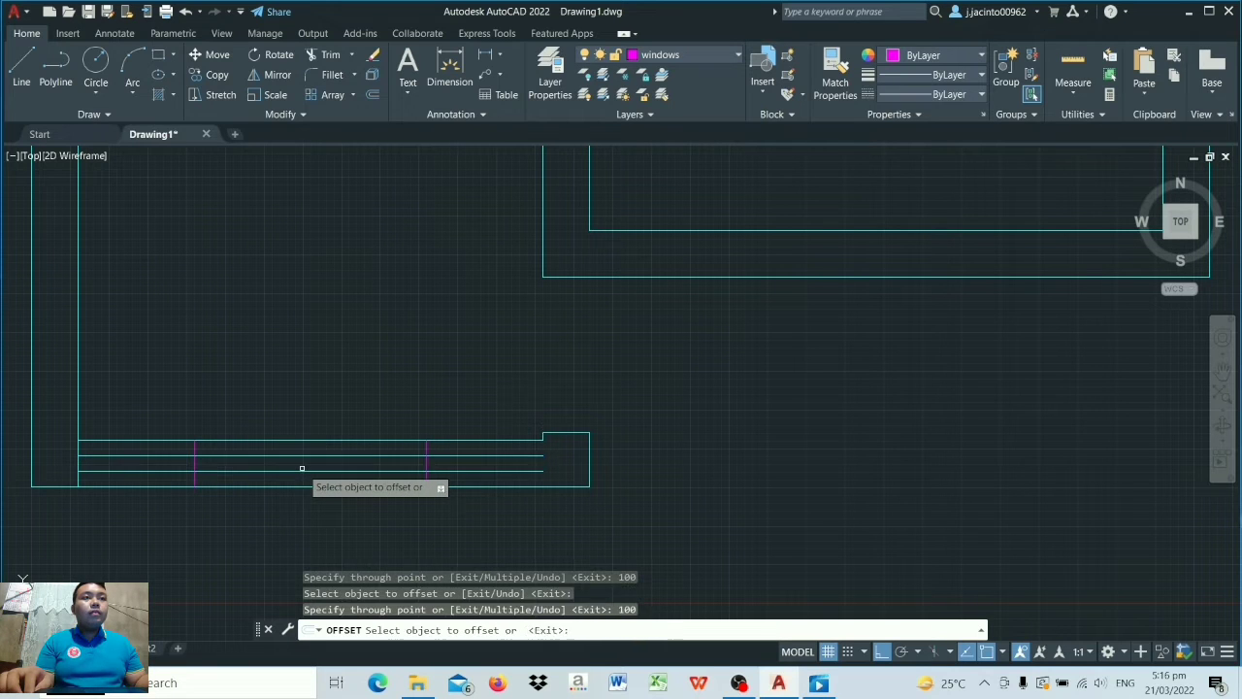
{"action": "key", "text": "Escape"}
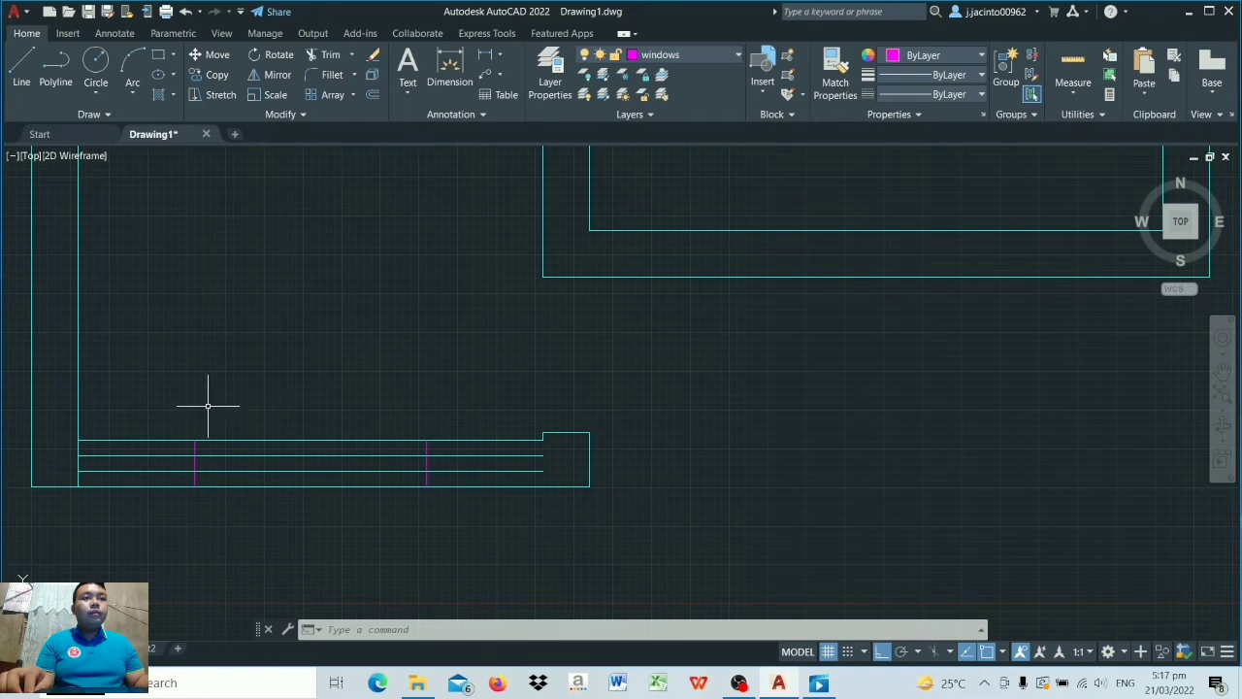
Step: Trim the two offset lines on both sides of the window so they run only between the magenta jambs
{"action": "type", "text": "tr"}
{"action": "key", "text": "Return"}
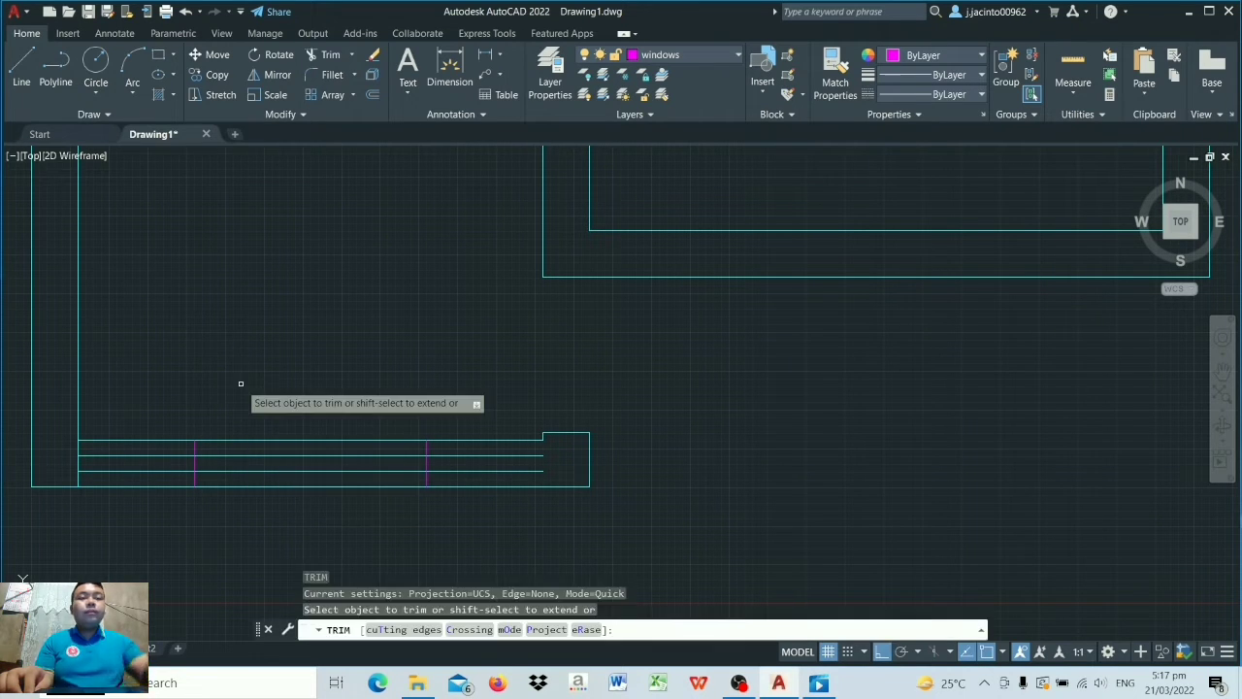
{"action": "left_click", "coordinate": [456, 451]}
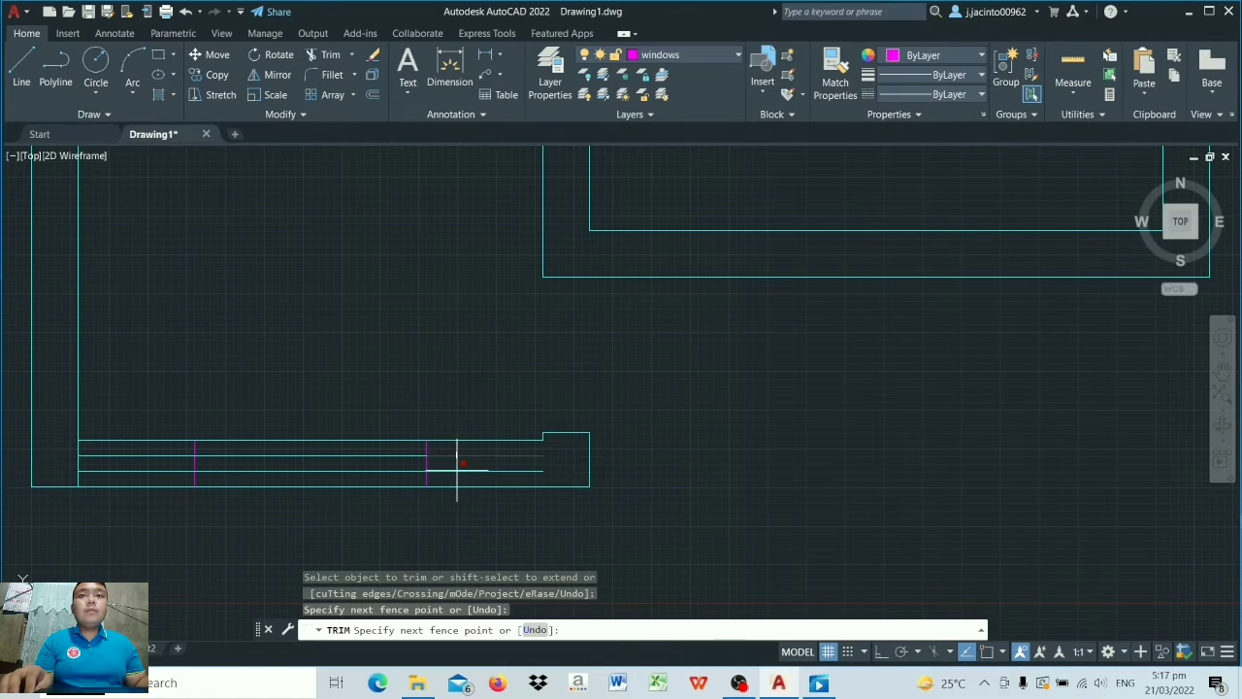
{"action": "left_click", "coordinate": [454, 485]}
{"action": "key", "text": "Return"}
{"action": "left_click", "coordinate": [137, 448]}
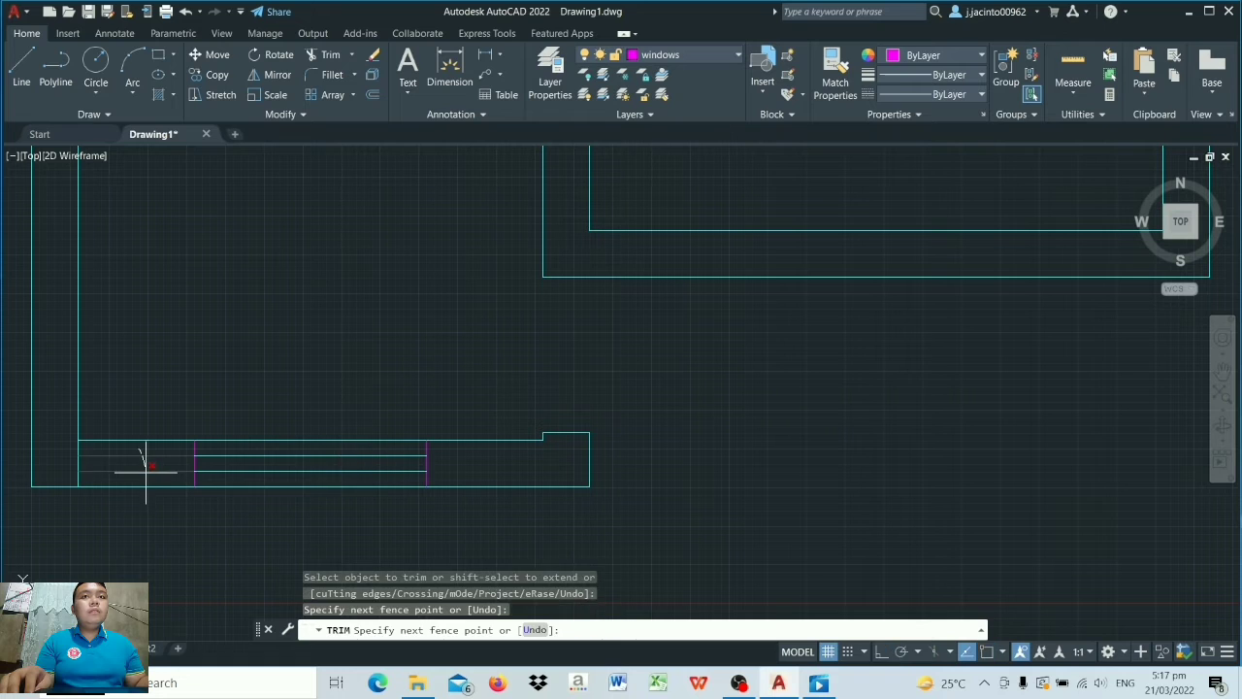
{"action": "left_click", "coordinate": [139, 480]}
{"action": "key", "text": "Return"}
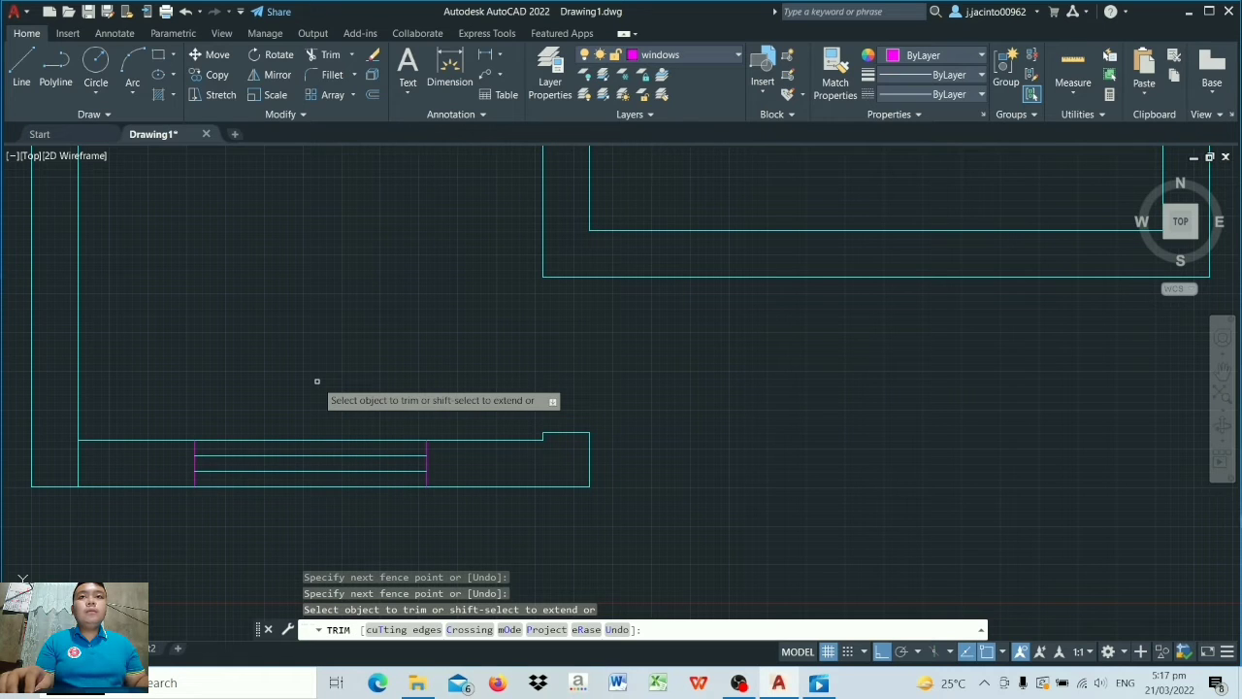
{"action": "key", "text": "Escape"}
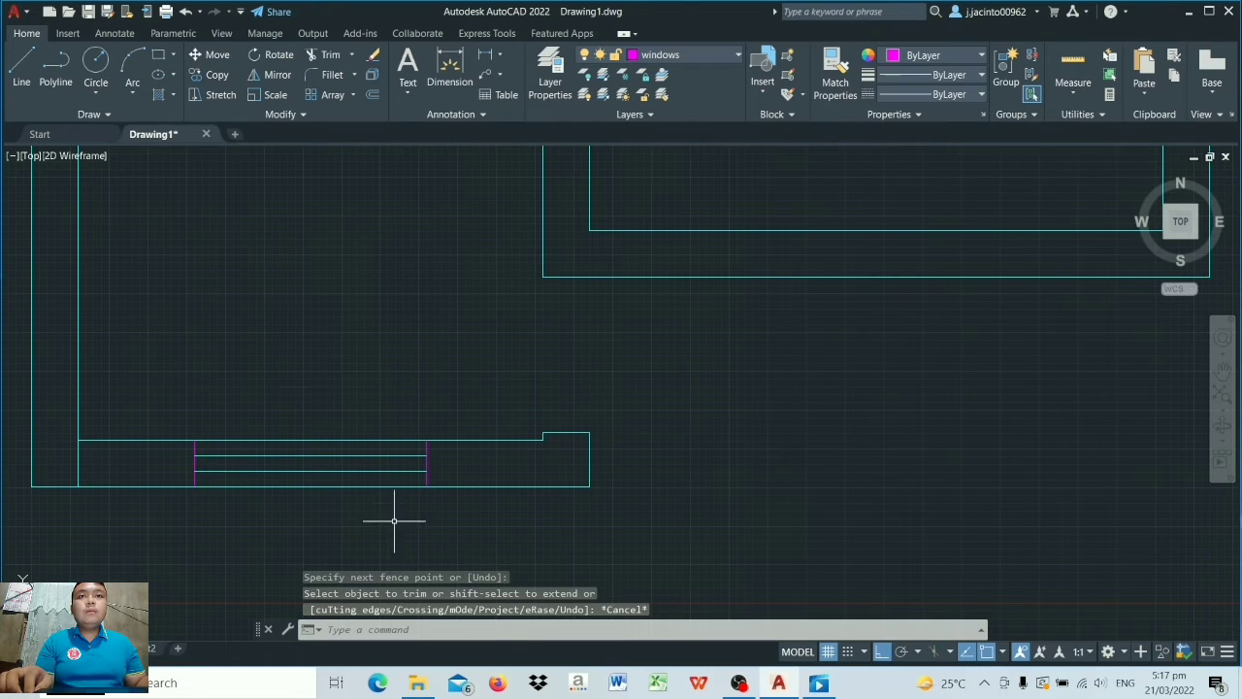
Step: Move the two horizontal lines between the window jambs to the windows layer
{"action": "left_click", "coordinate": [378, 490]}
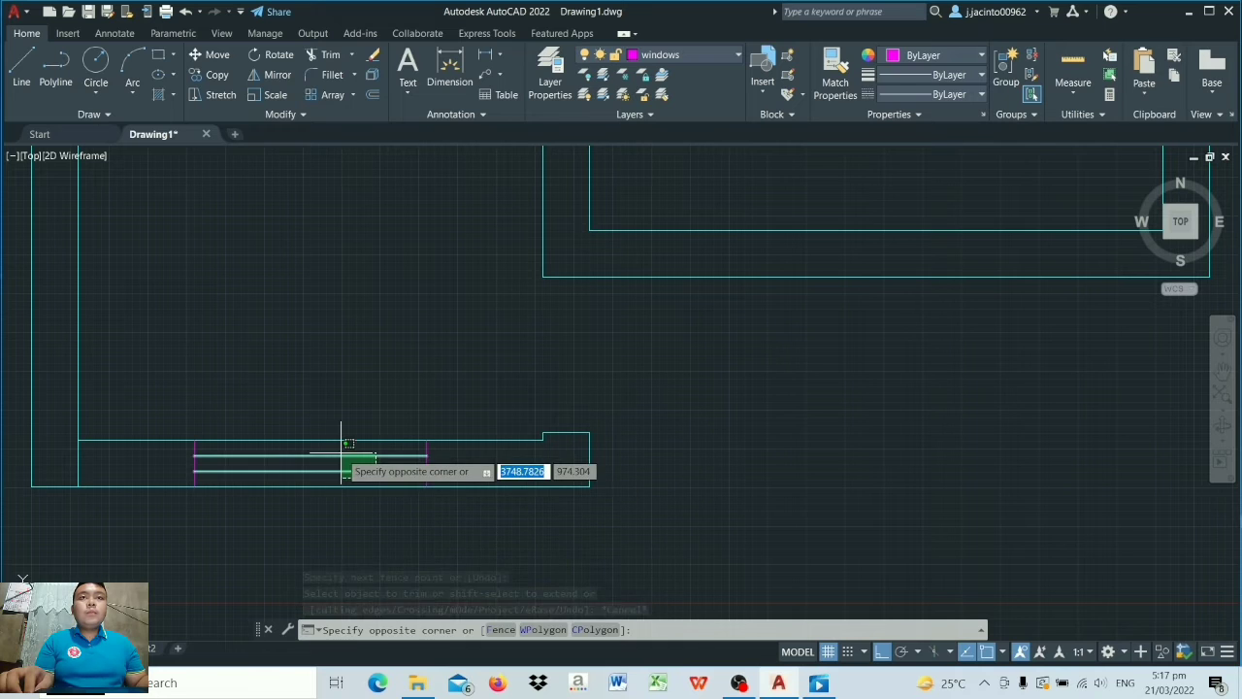
{"action": "left_click", "coordinate": [186, 432]}
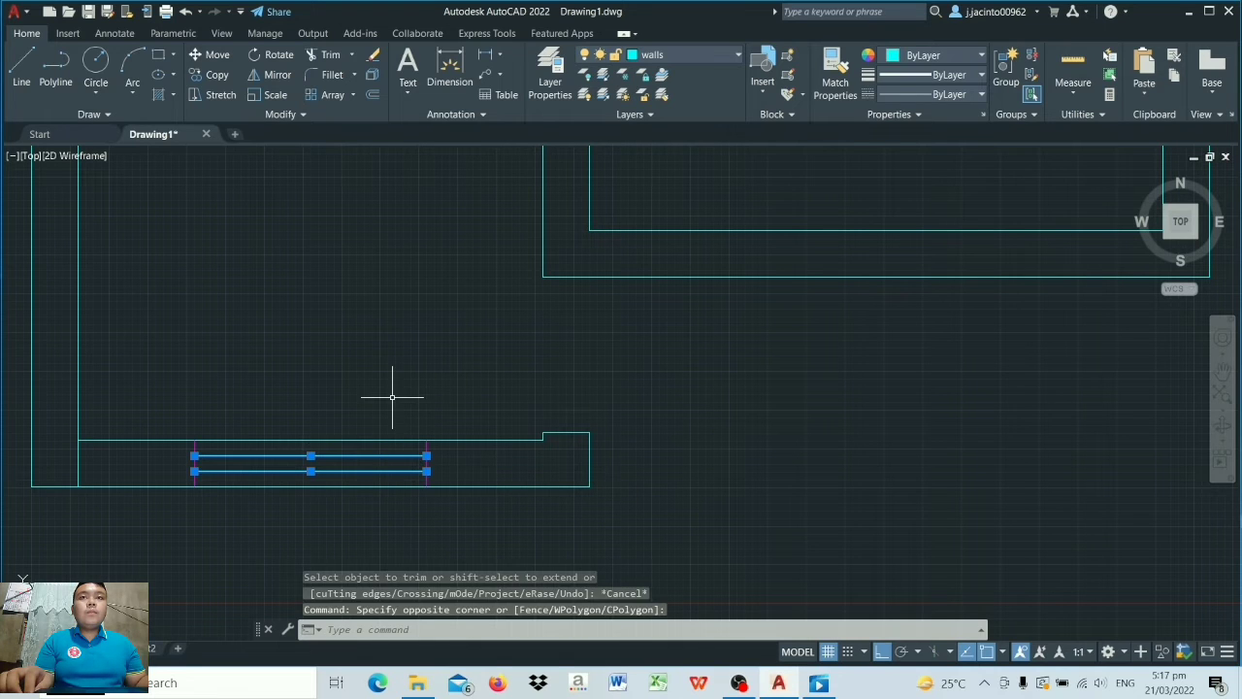
{"action": "left_click", "coordinate": [738, 57]}
{"action": "left_click", "coordinate": [647, 236]}
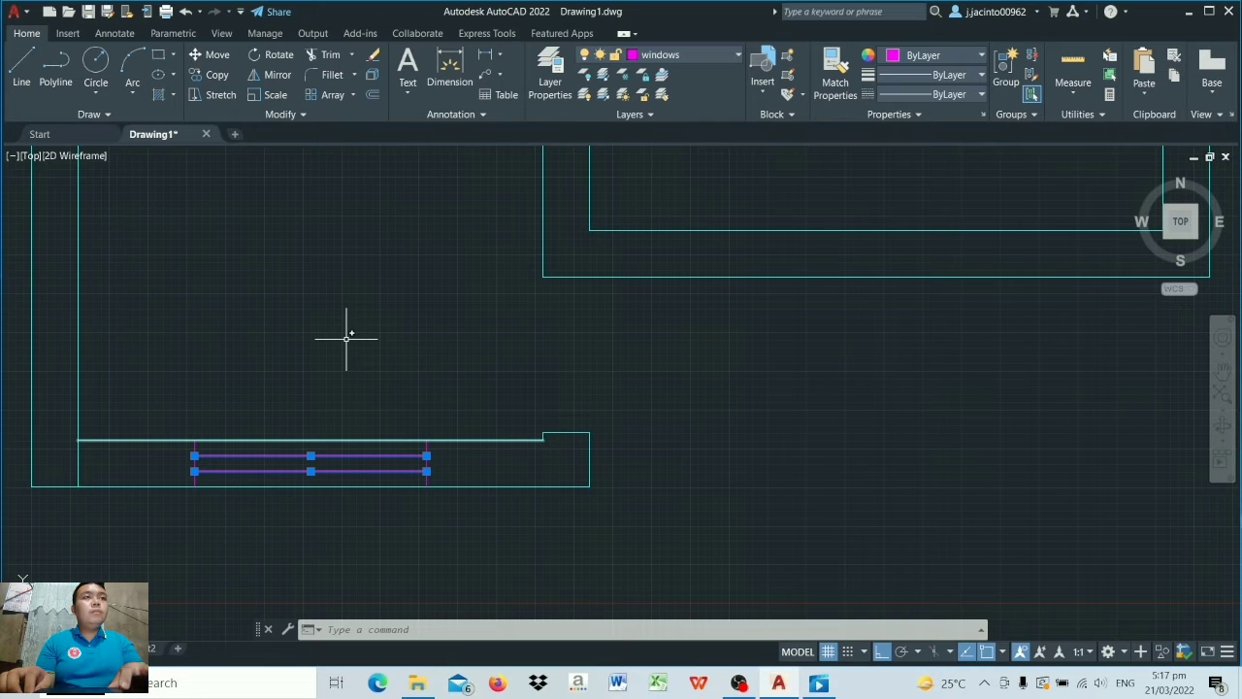
{"action": "left_click", "coordinate": [364, 300]}
{"action": "key", "text": "Escape"}
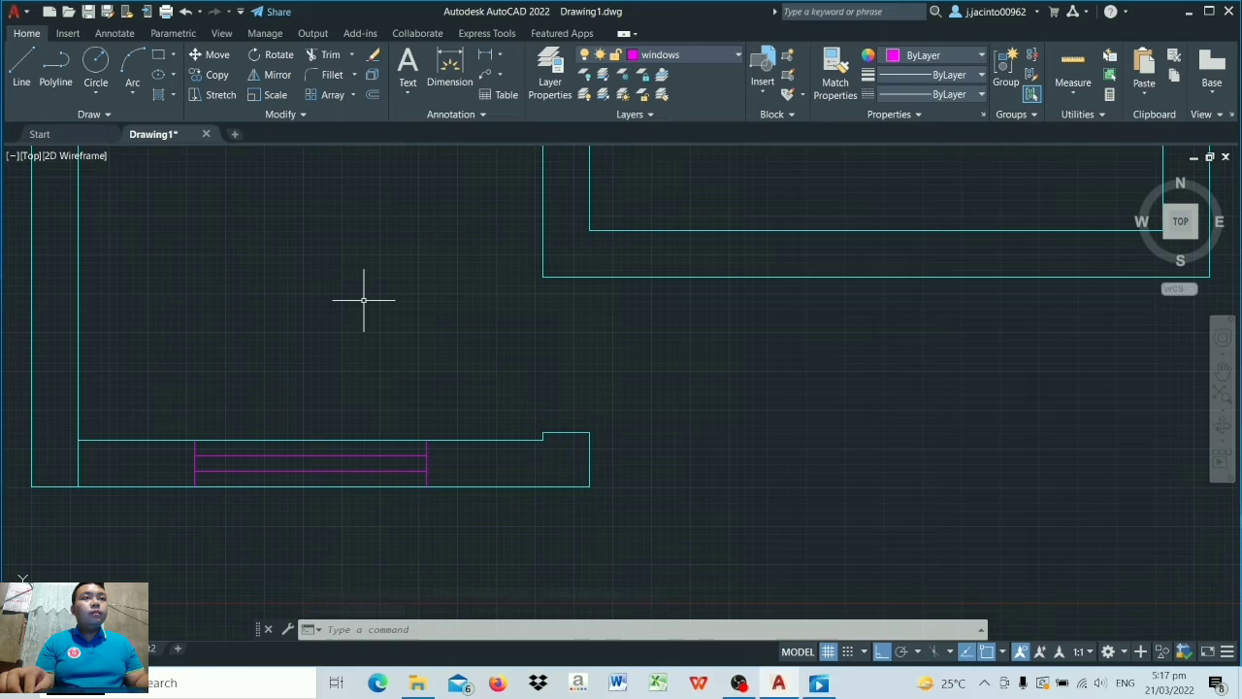
Step: On the chajja layer, start a line at the window's lower-left corner, running 100 left along the wall and 600 down
{"action": "scroll", "coordinate": [364, 300], "scroll_direction": "down", "scroll_amount": 2}
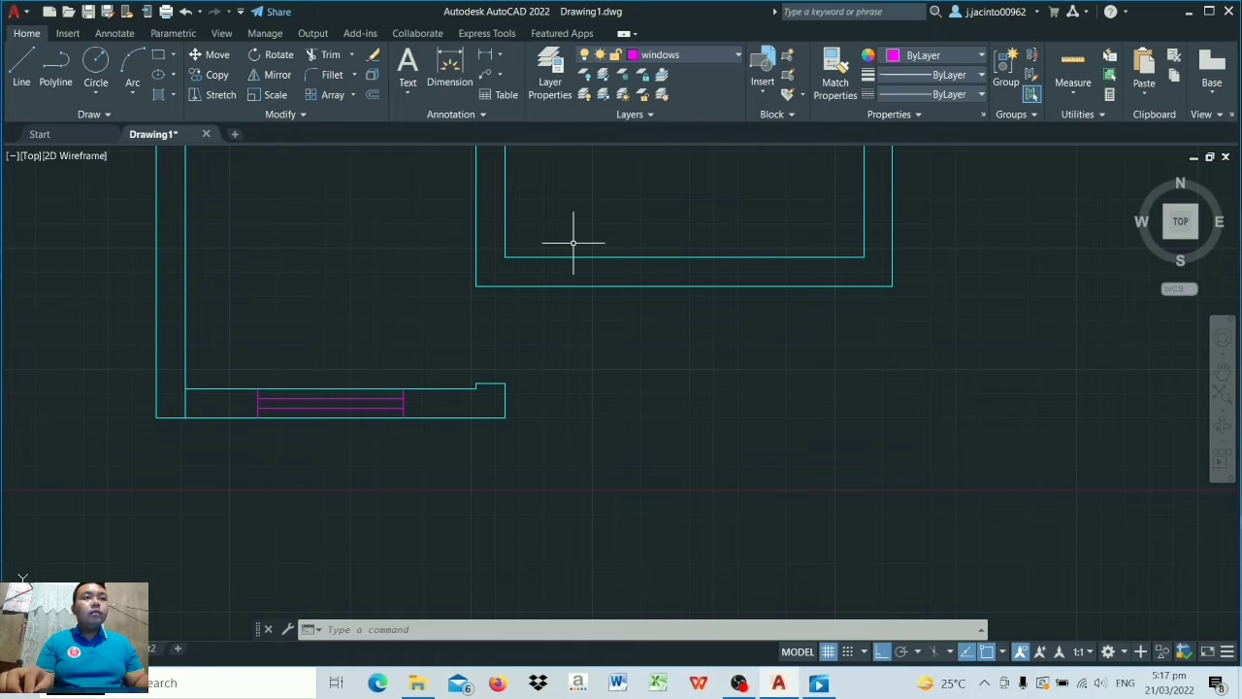
{"action": "left_click", "coordinate": [738, 54]}
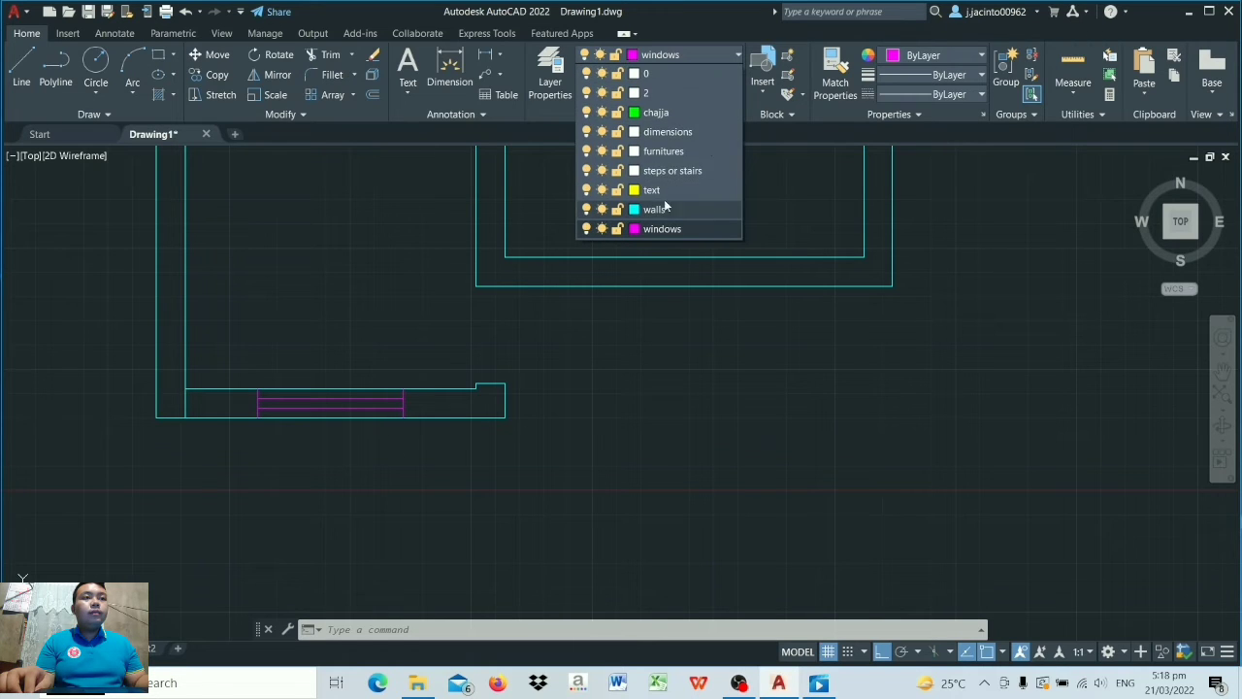
{"action": "left_click", "coordinate": [660, 113]}
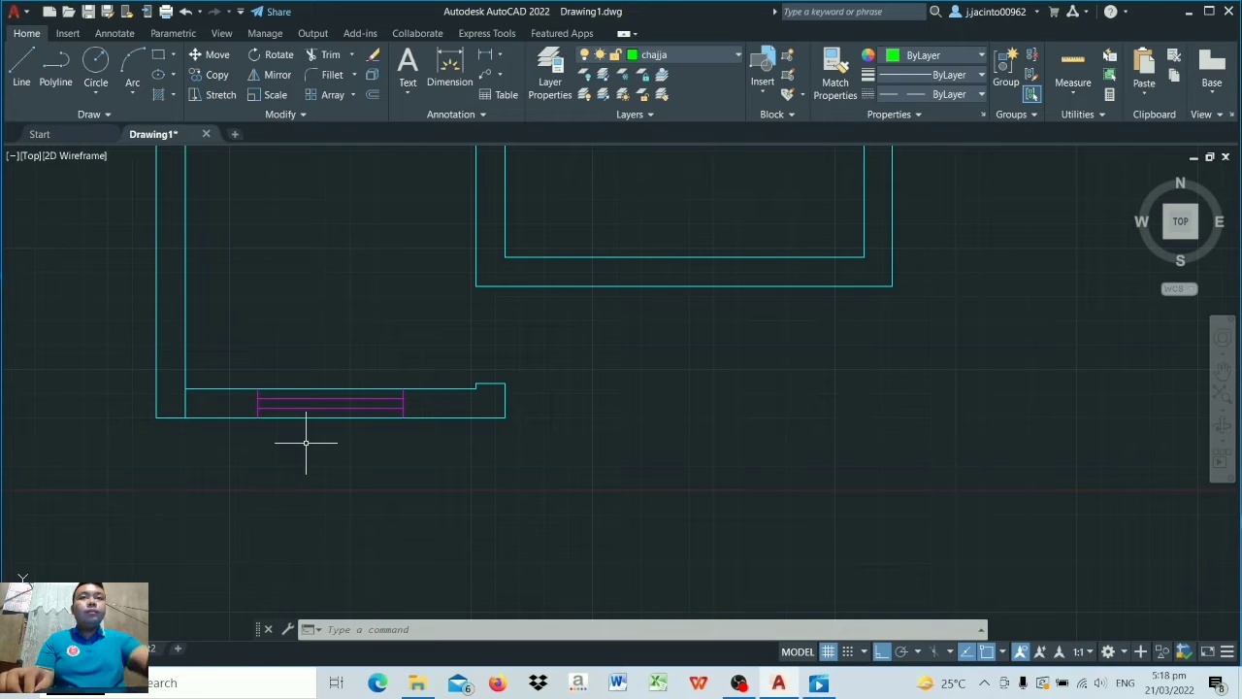
{"action": "left_click", "coordinate": [19, 66]}
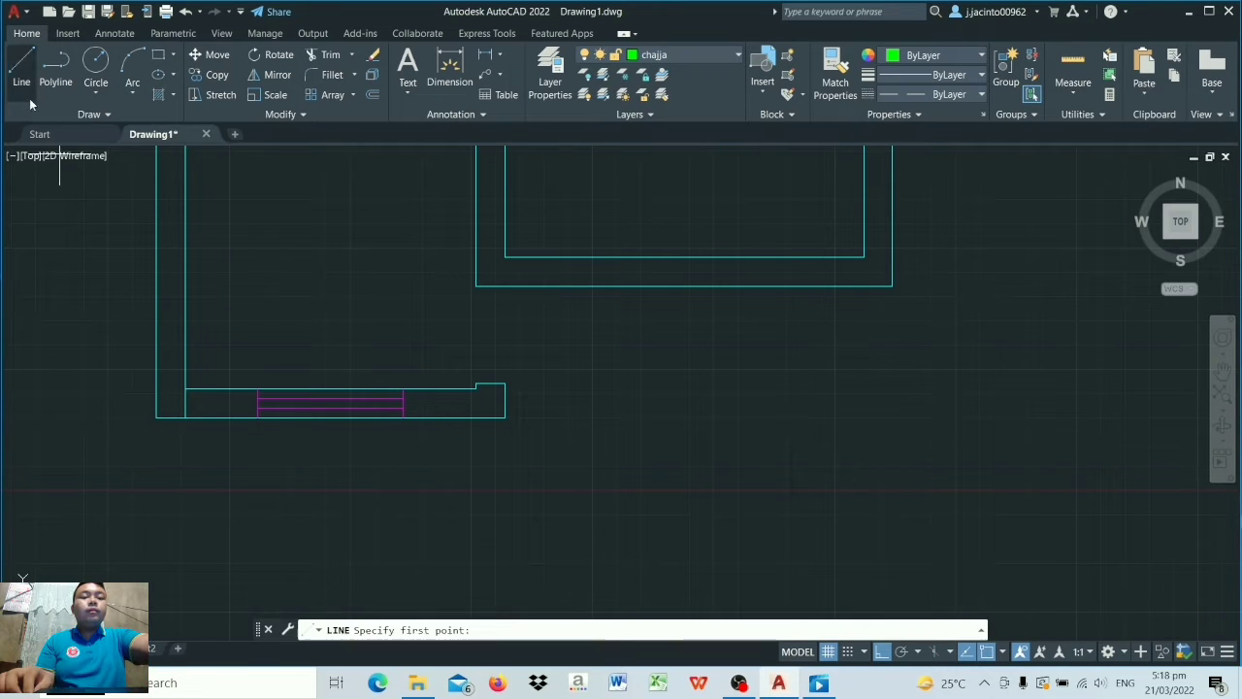
{"action": "left_click", "coordinate": [258, 418]}
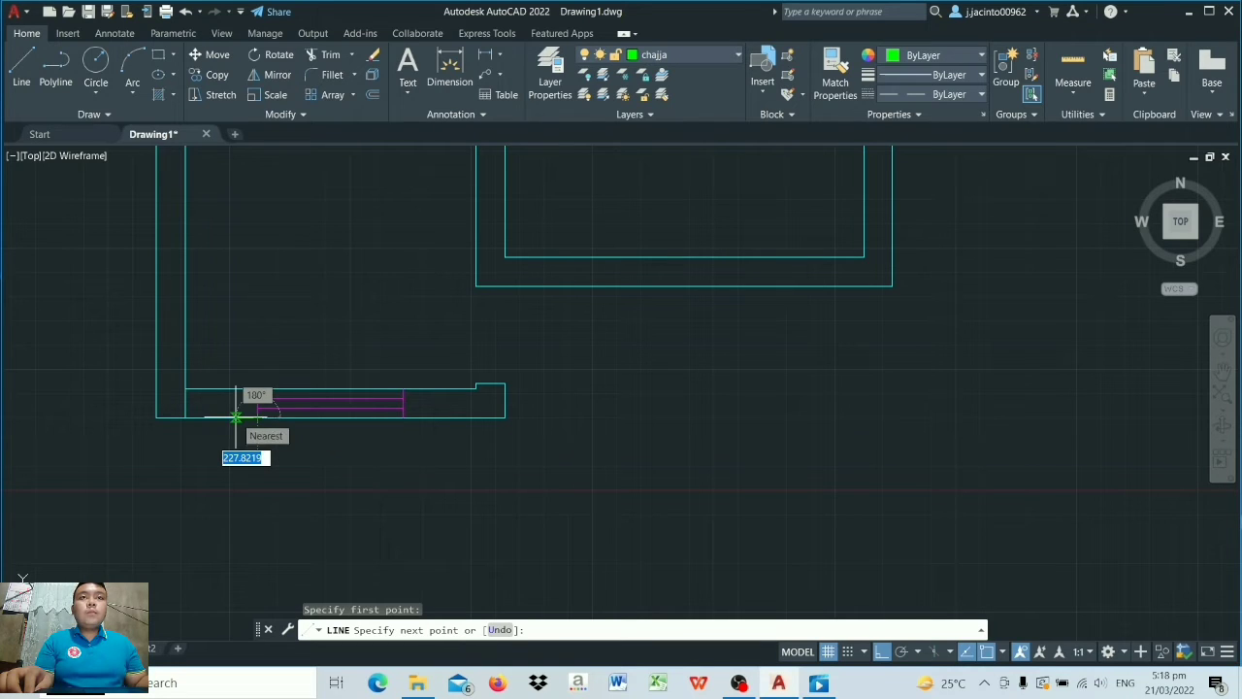
{"action": "type", "text": "100"}
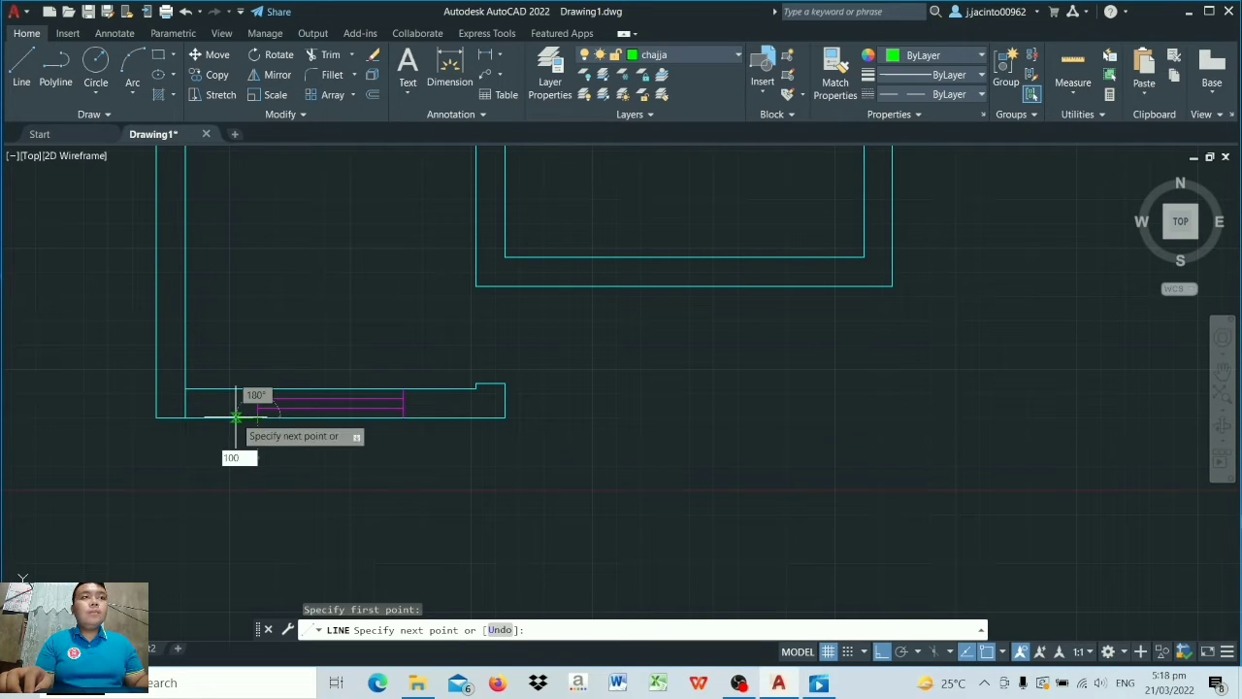
{"action": "key", "text": "Return"}
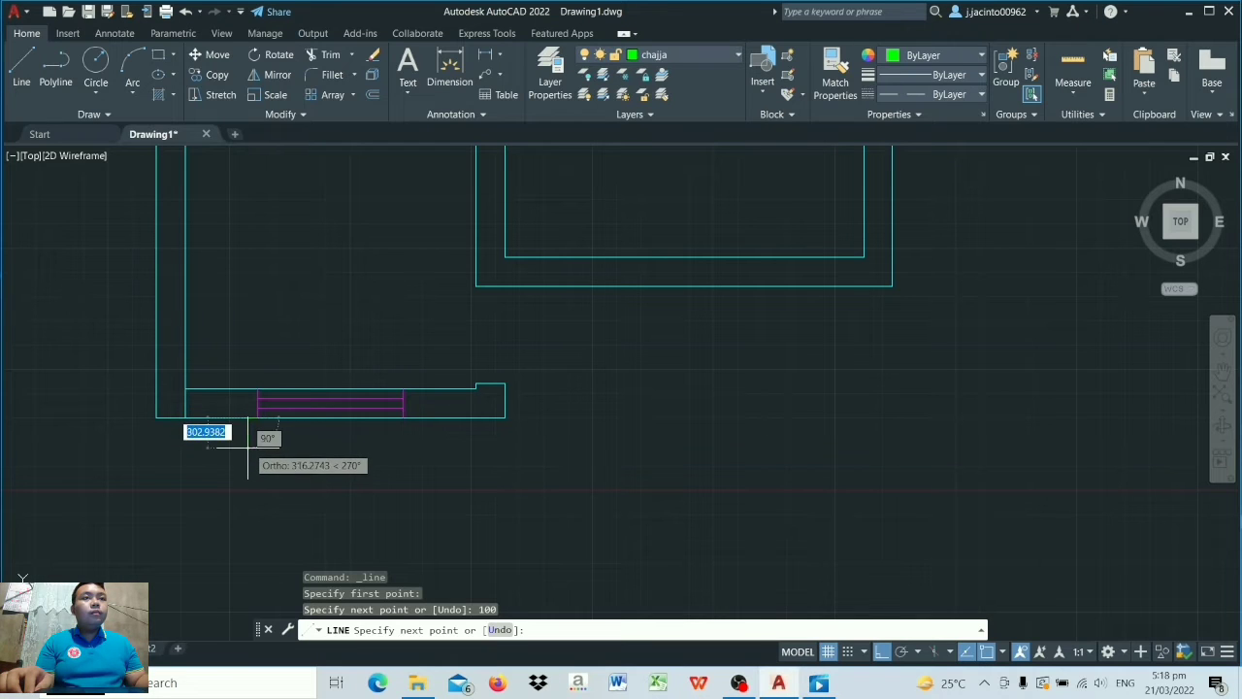
{"action": "type", "text": "600"}
{"action": "key", "text": "Return"}
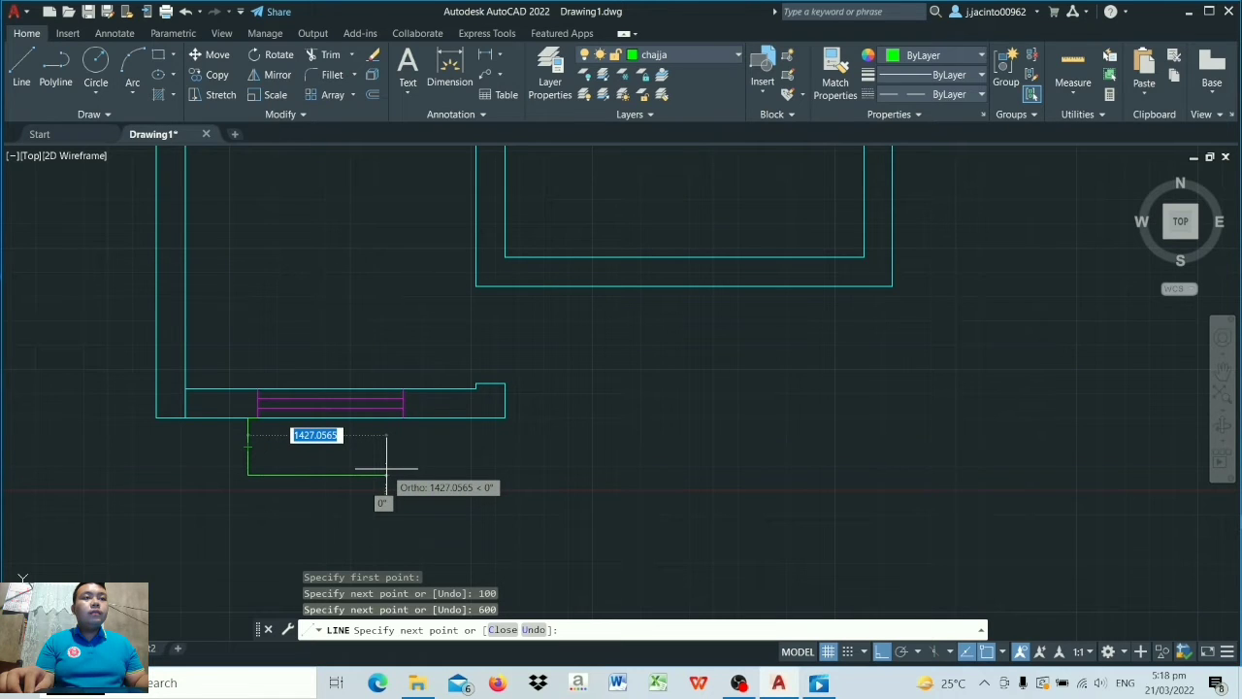
Step: Complete the chajja outline below the window, running 1700 right and 600 up to the wall, and end the line
{"action": "scroll", "coordinate": [386, 468], "scroll_direction": "up", "scroll_amount": 4}
{"action": "scroll", "coordinate": [386, 469], "scroll_direction": "down", "scroll_amount": 2}
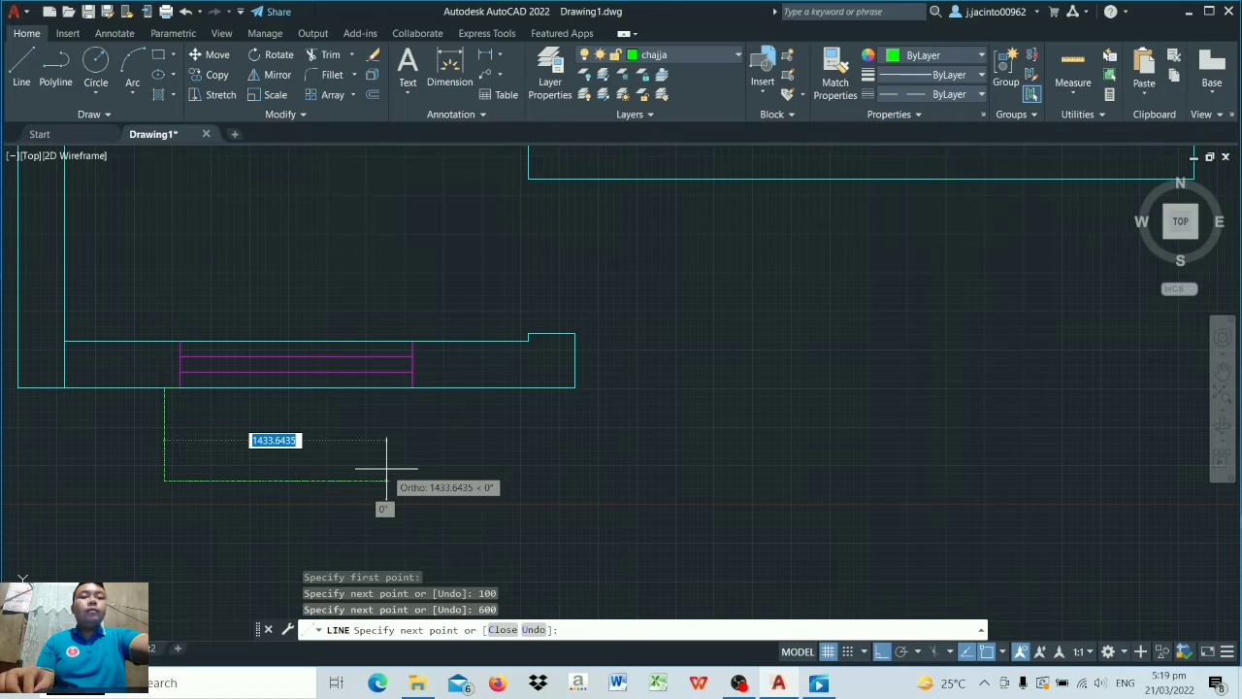
{"action": "type", "text": "1700"}
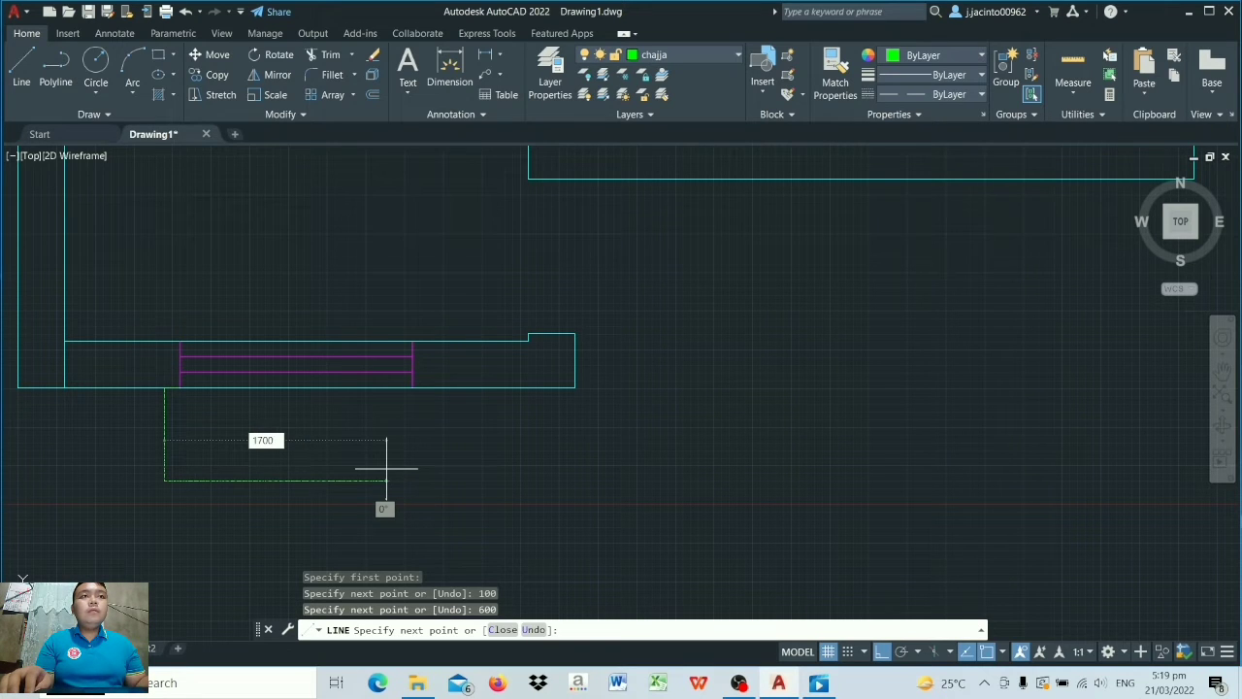
{"action": "key", "text": "Return"}
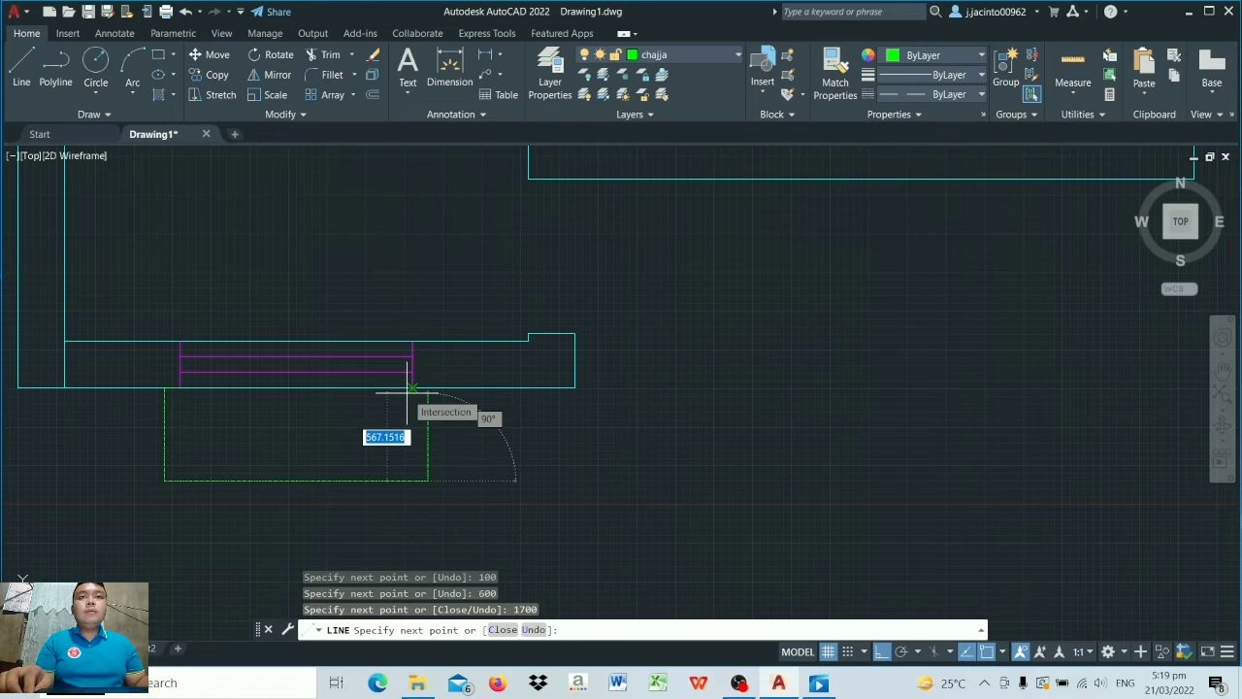
{"action": "type", "text": "600"}
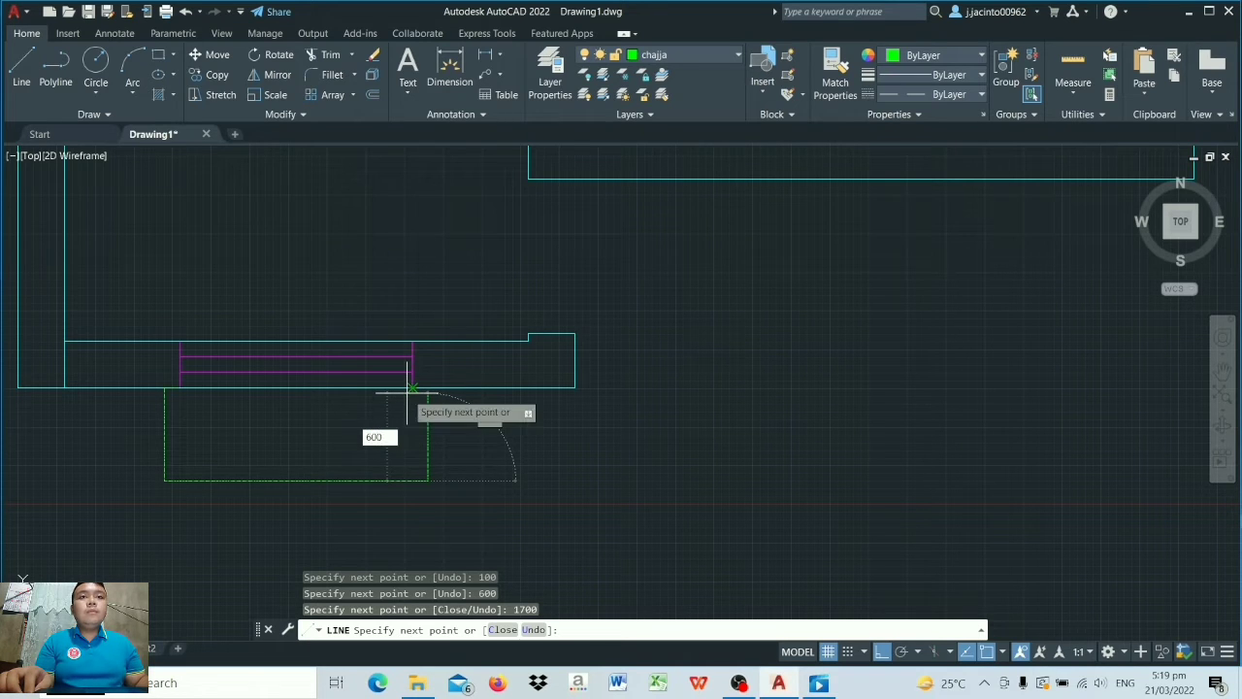
{"action": "key", "text": "Return"}
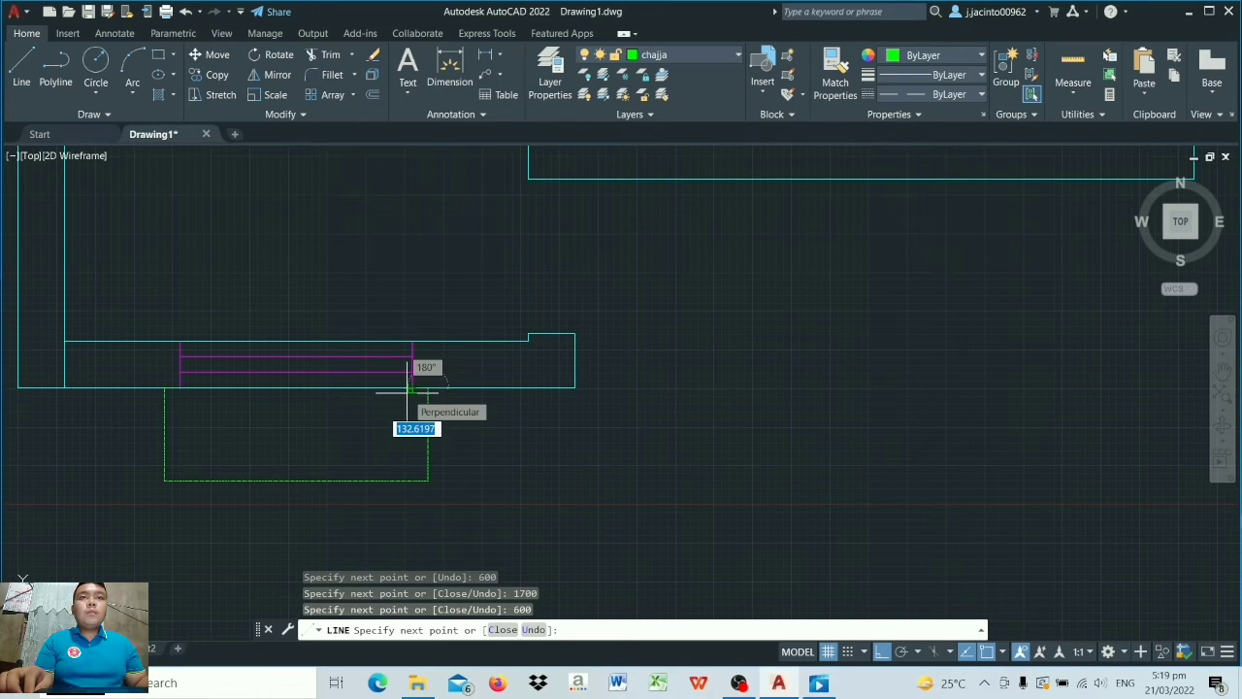
{"action": "key", "text": "Escape"}
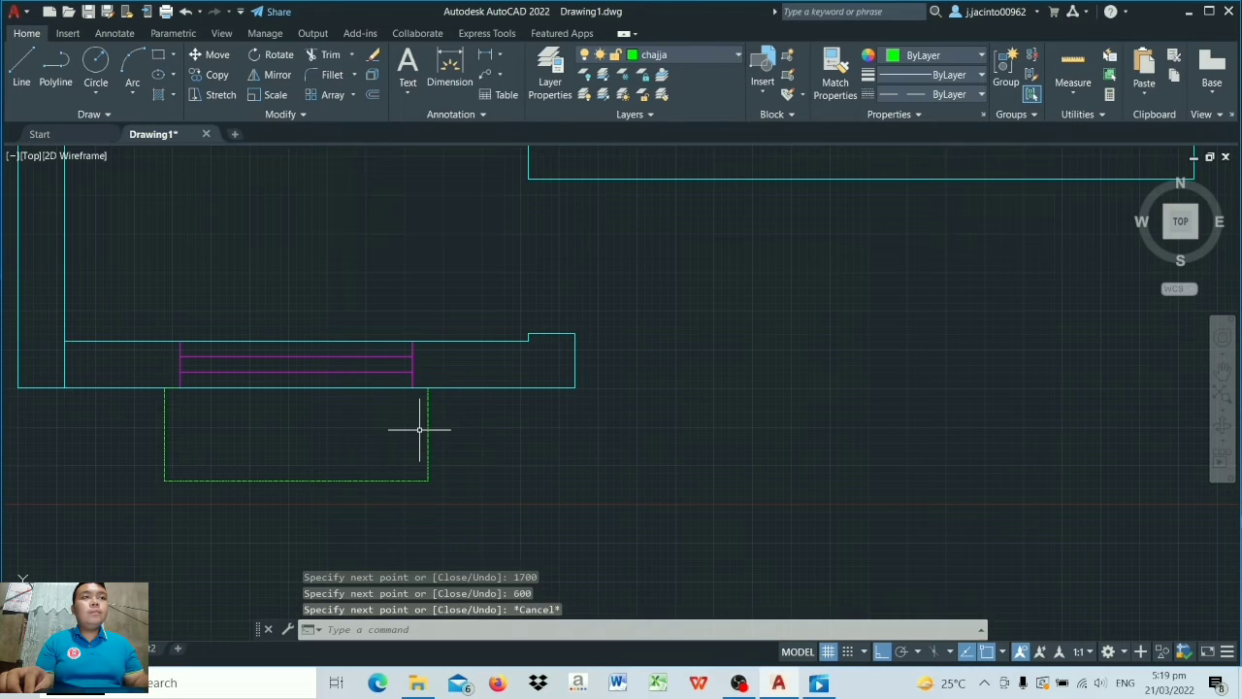
Step: Set the global linetype scale (LTSCALE) to 20 for the chajja's dashed lines
{"action": "scroll", "coordinate": [419, 429], "scroll_direction": "up", "scroll_amount": 3}
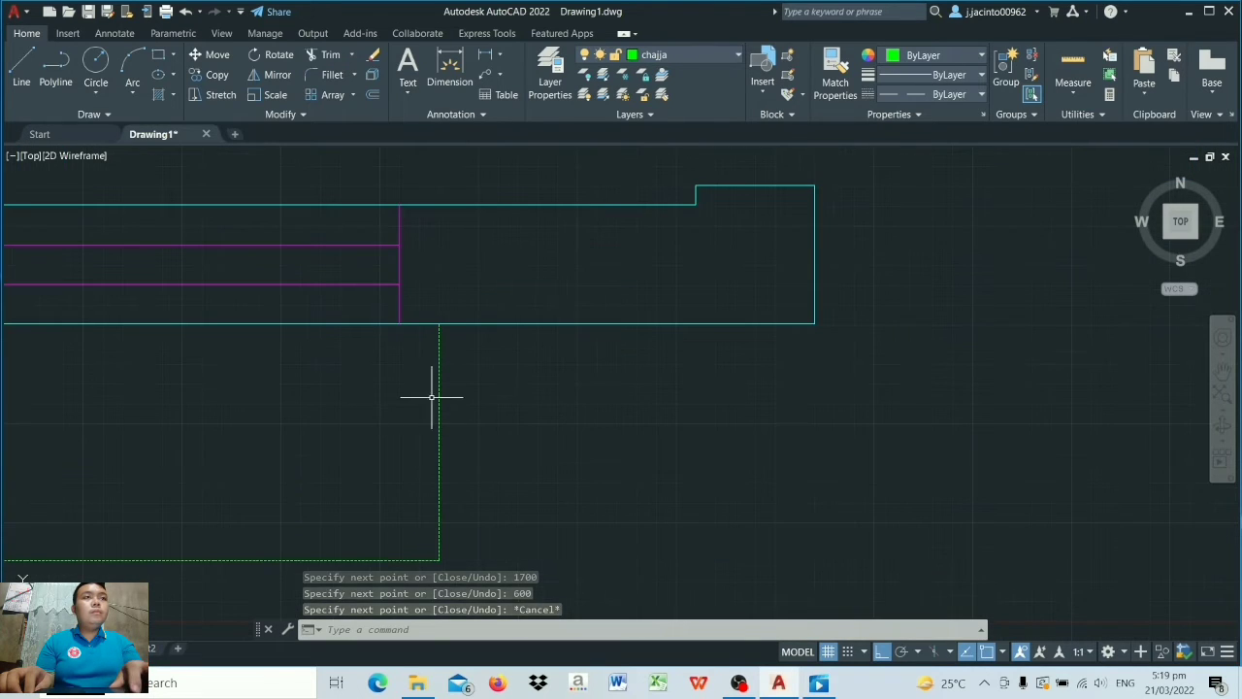
{"action": "scroll", "coordinate": [423, 397], "scroll_direction": "down", "scroll_amount": 2}
{"action": "scroll", "coordinate": [389, 397], "scroll_direction": "down", "scroll_amount": 4}
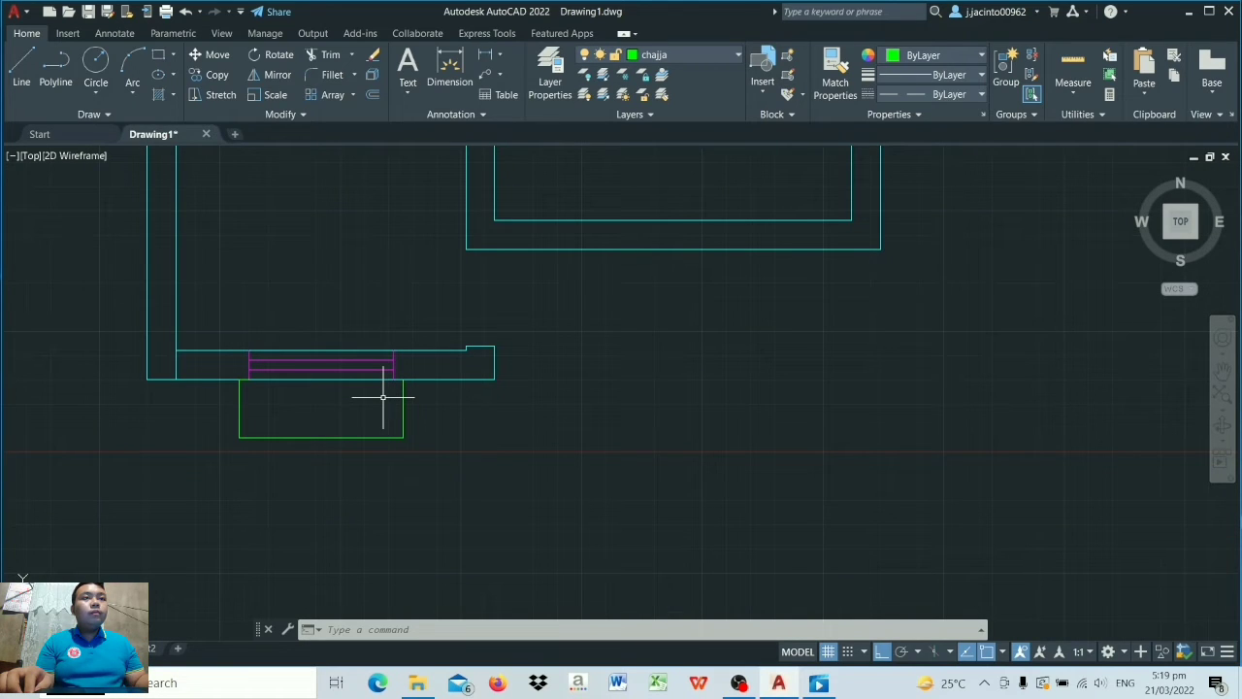
{"action": "scroll", "coordinate": [364, 425], "scroll_direction": "up", "scroll_amount": 2}
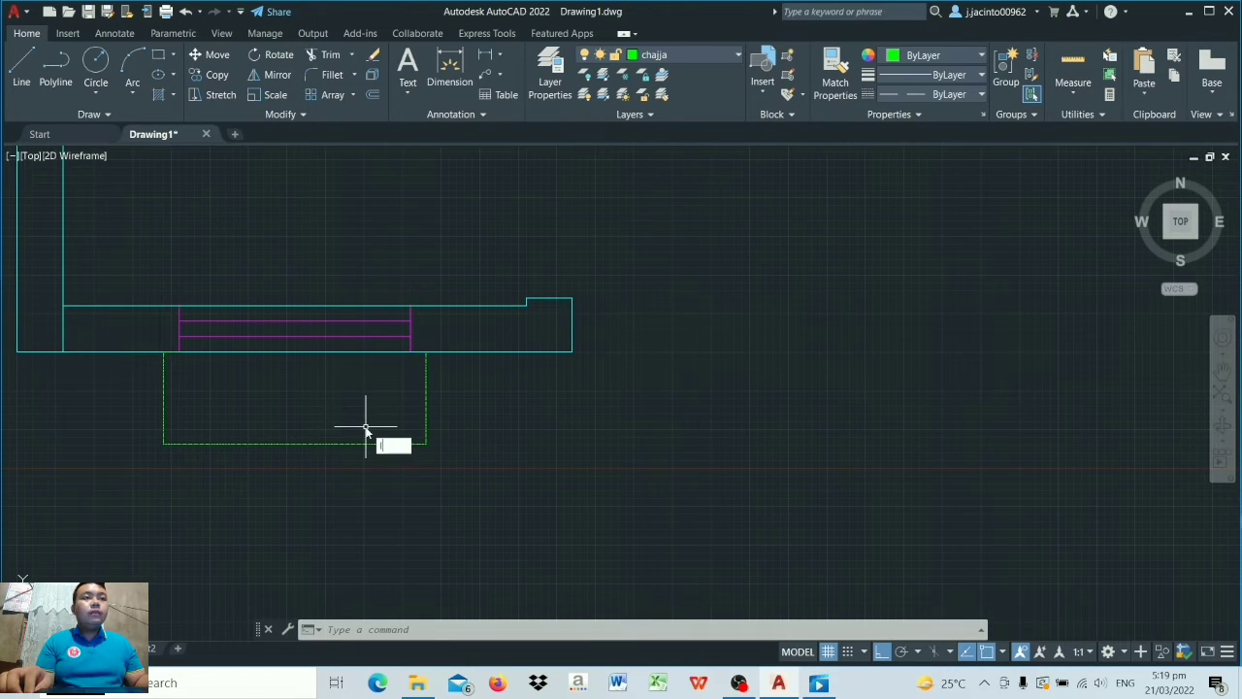
{"action": "type", "text": "ts"}
{"action": "key", "text": "Return"}
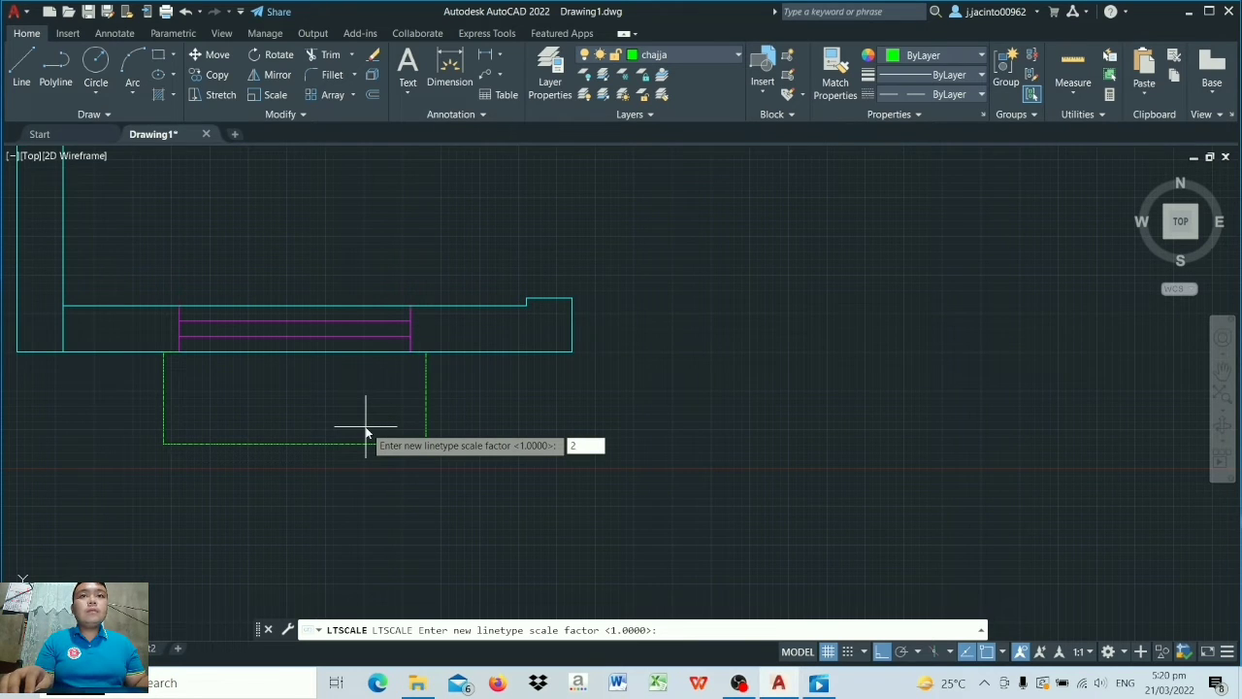
{"action": "key", "text": "Return"}
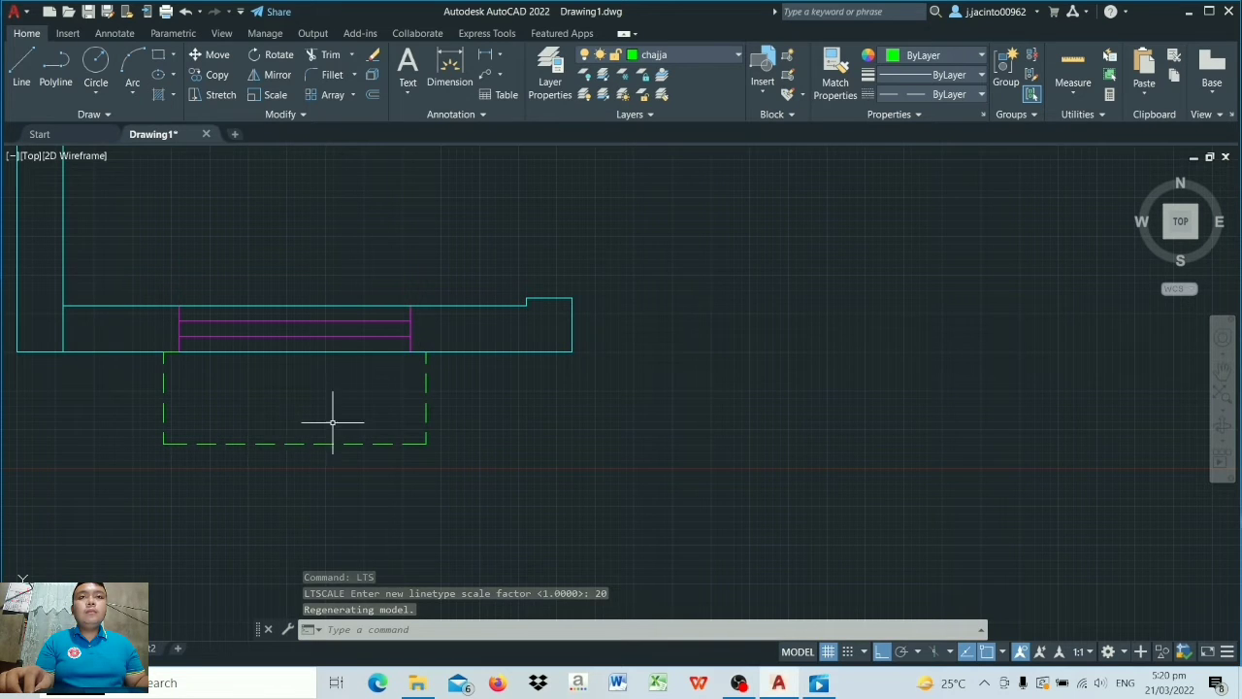
Step: Examine the chajja's dashed outline up close and the floor plan as a whole
{"action": "scroll", "coordinate": [422, 394], "scroll_direction": "up", "scroll_amount": 2}
{"action": "scroll", "coordinate": [423, 393], "scroll_direction": "down", "scroll_amount": 4}
{"action": "scroll", "coordinate": [422, 393], "scroll_direction": "down", "scroll_amount": 2}
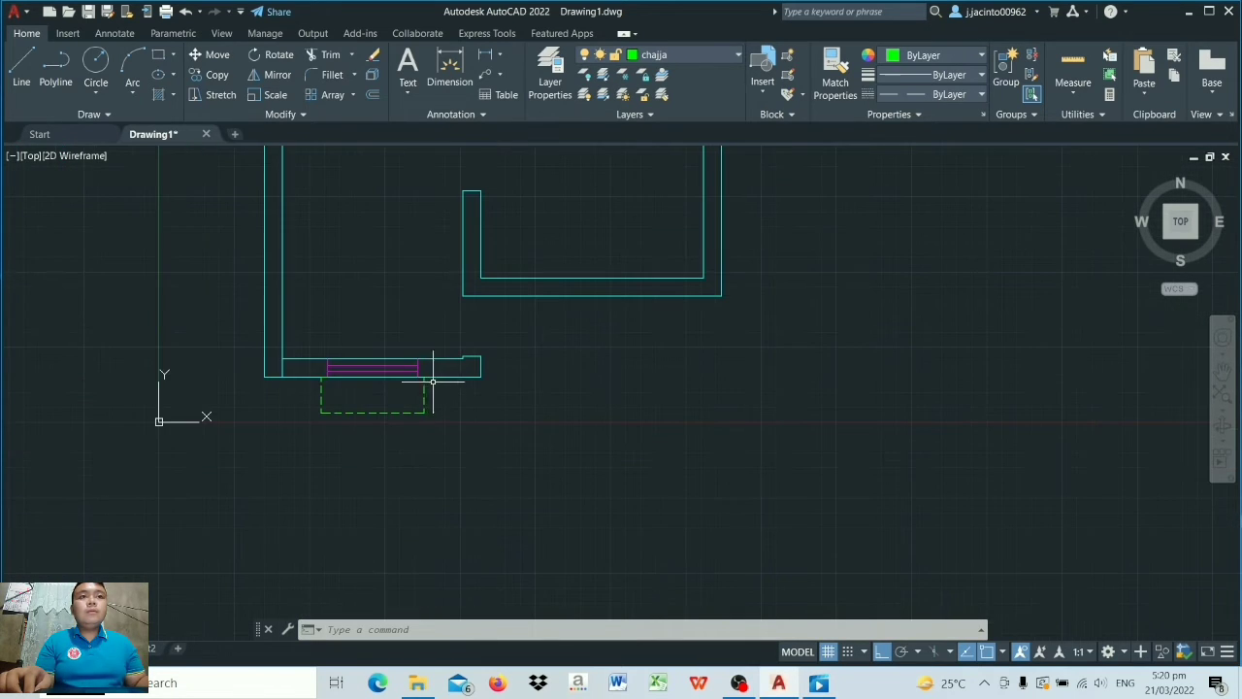
{"action": "scroll", "coordinate": [349, 356], "scroll_direction": "down", "scroll_amount": 3}
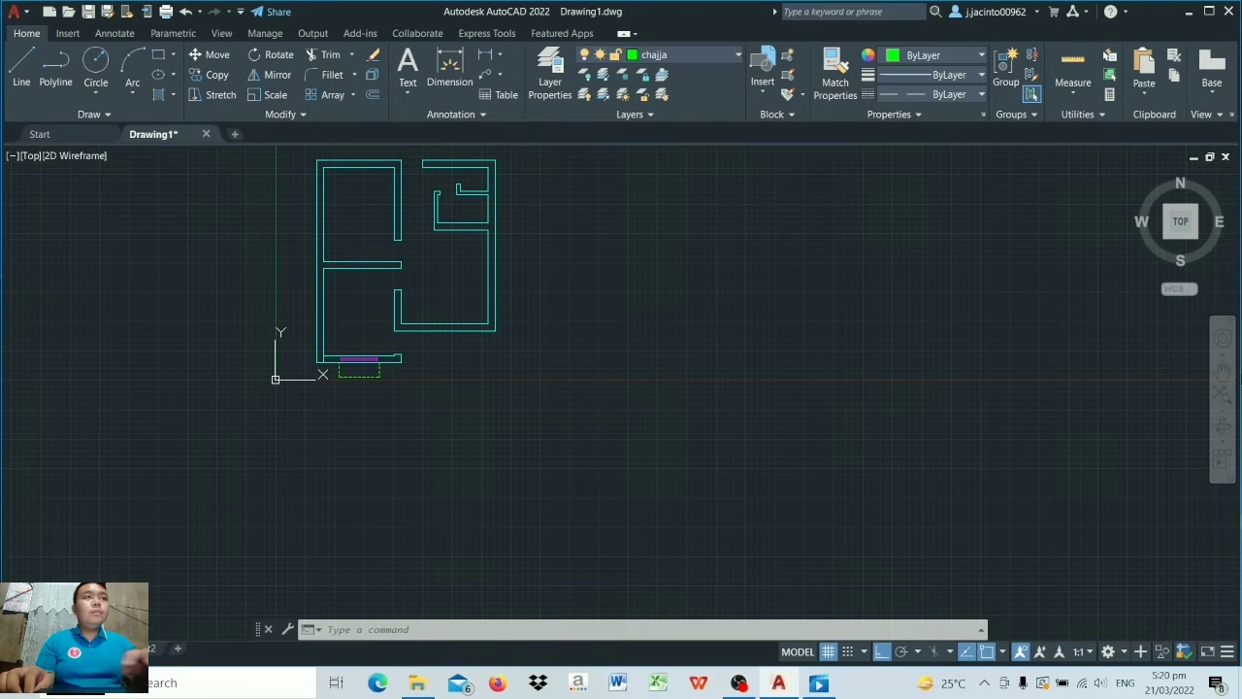
{"action": "key", "text": "Escape"}
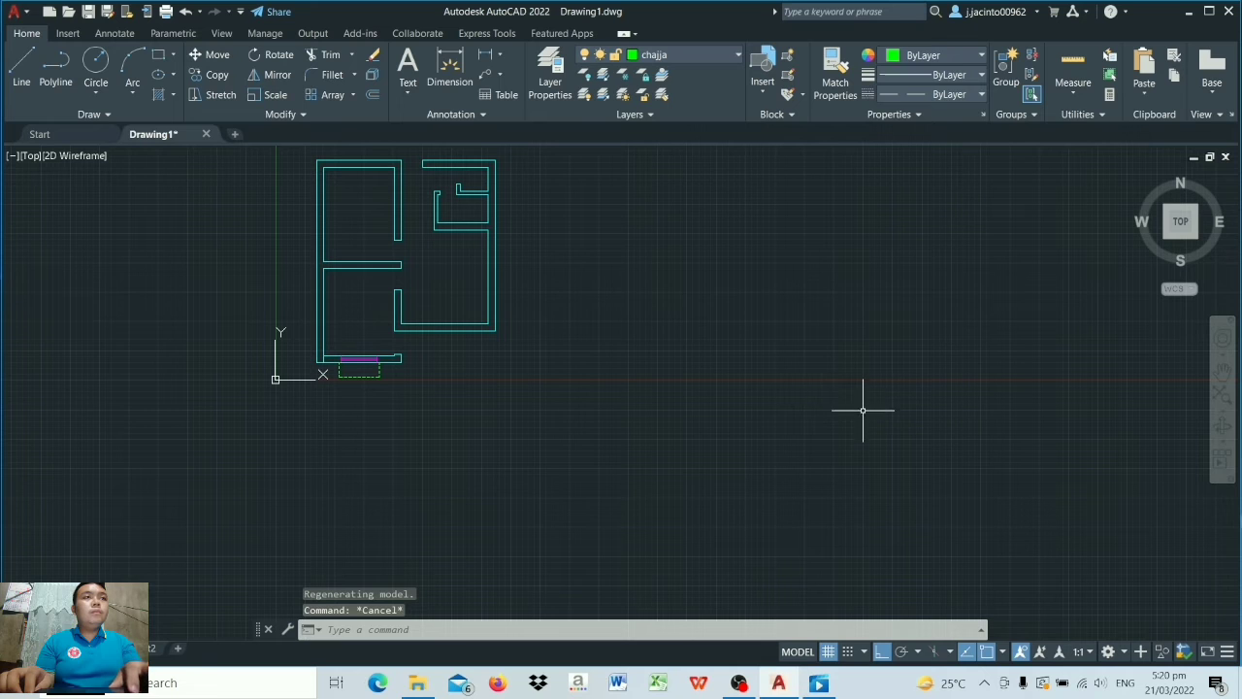
{"action": "left_click", "coordinate": [1222, 369]}
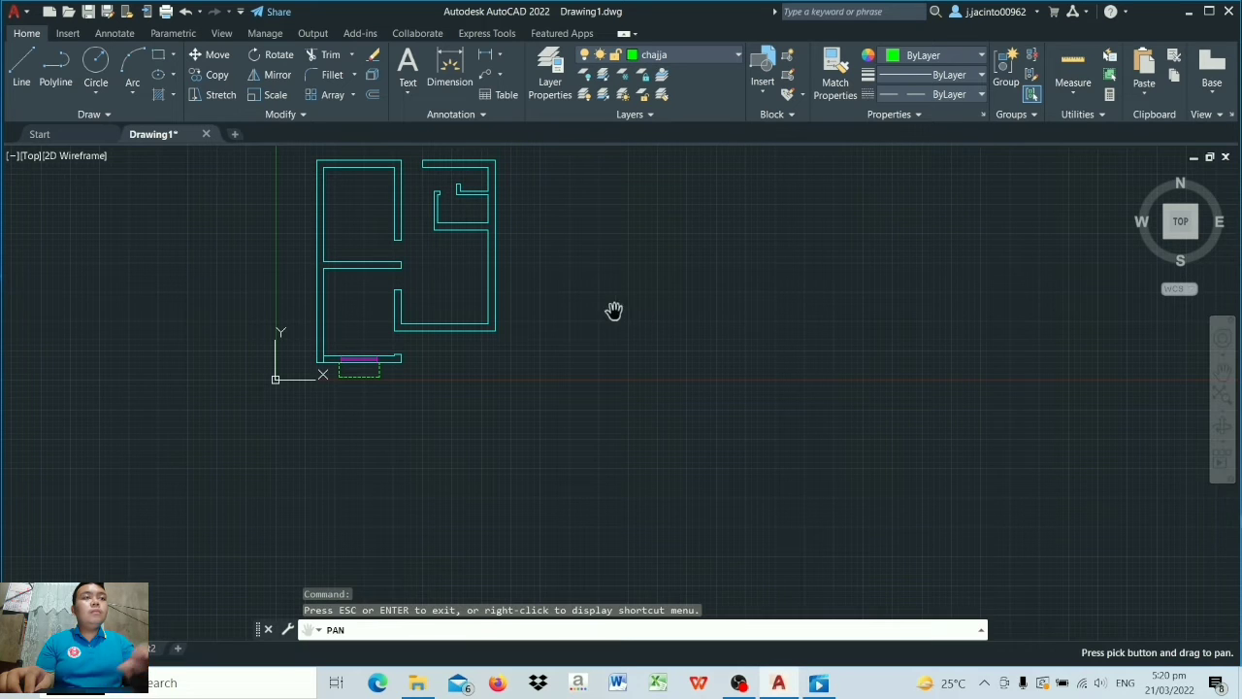
{"action": "left_click_drag", "start_coordinate": [615, 310], "coordinate": [826, 447]}
{"action": "scroll", "coordinate": [792, 439], "scroll_direction": "up", "scroll_amount": 2}
{"action": "scroll", "coordinate": [792, 440], "scroll_direction": "up", "scroll_amount": 2}
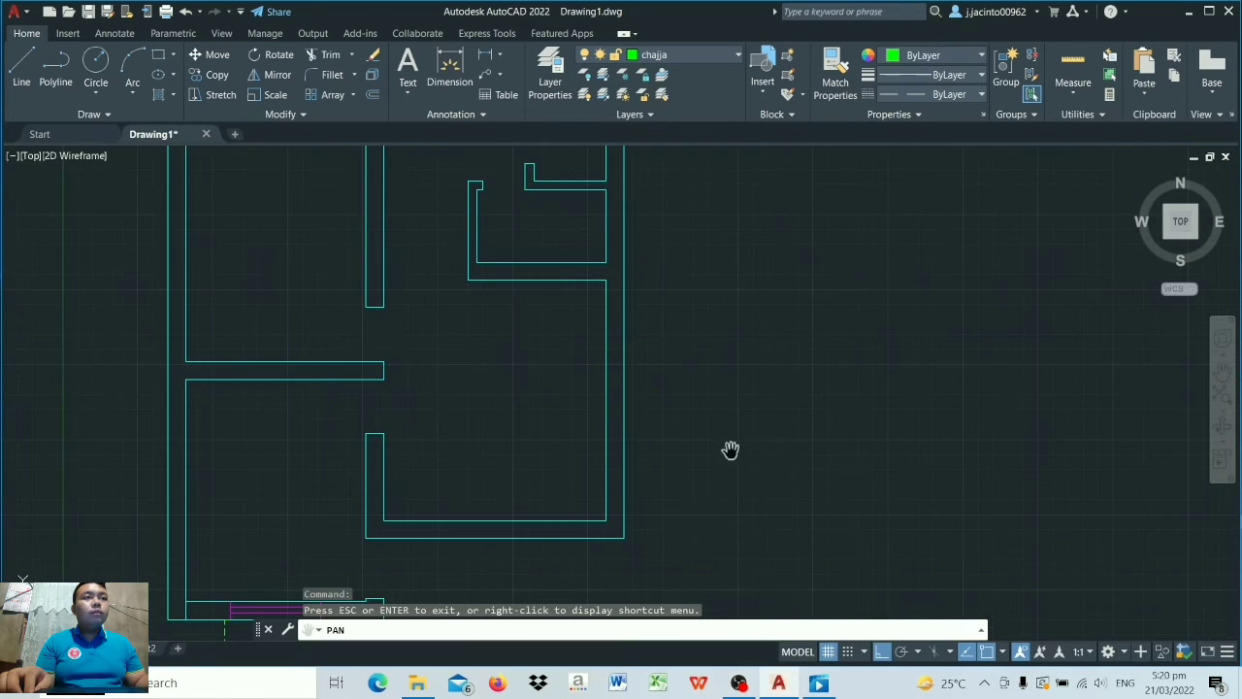
{"action": "scroll", "coordinate": [728, 449], "scroll_direction": "down", "scroll_amount": 2}
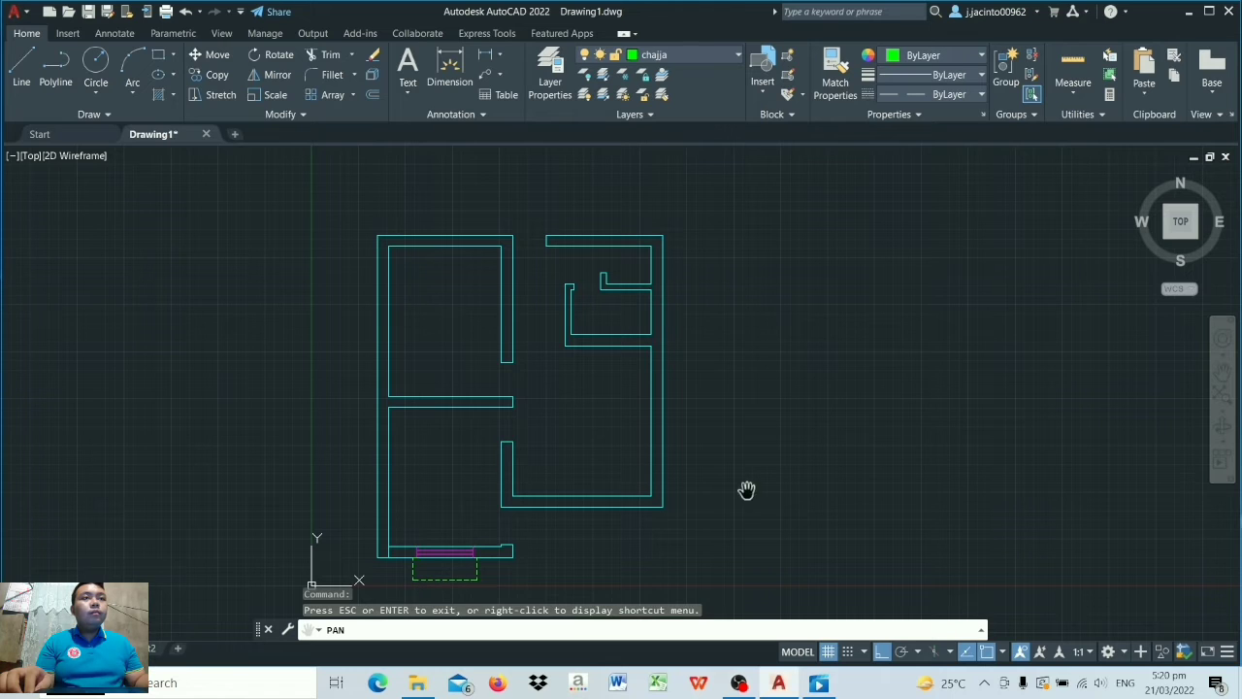
{"action": "key", "text": "Escape"}
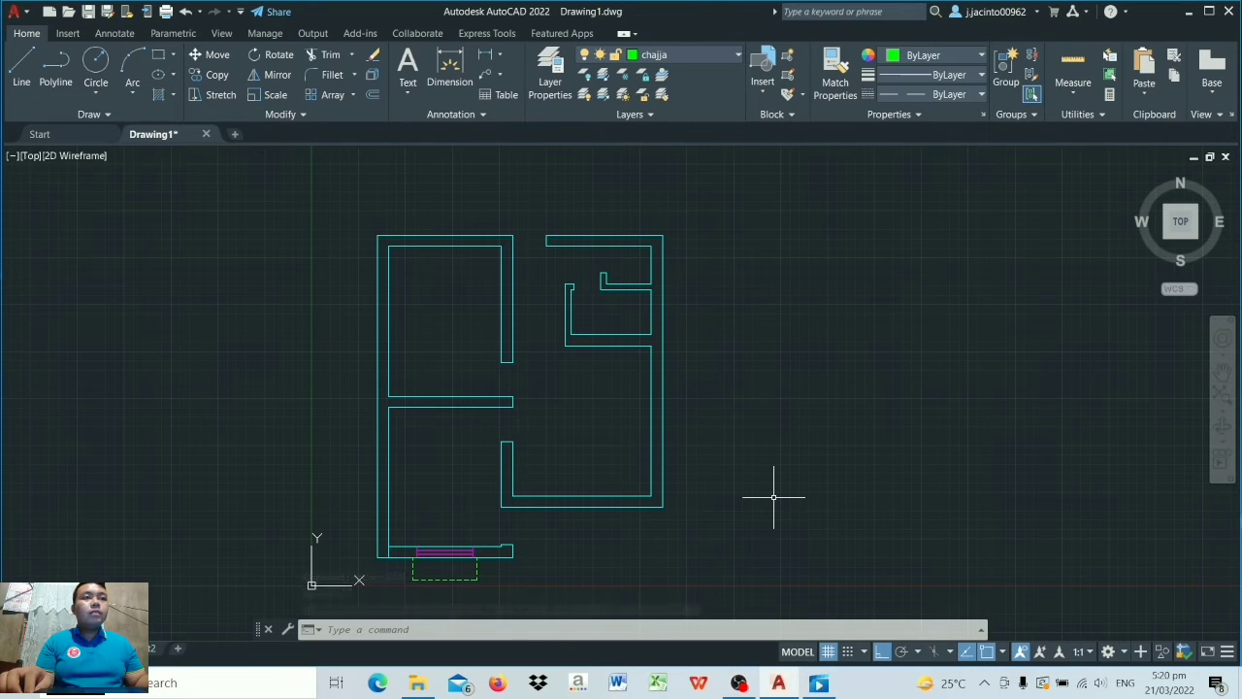
{"action": "left_click", "coordinate": [211, 75]}
{"action": "scroll", "coordinate": [413, 485], "scroll_direction": "up", "scroll_amount": 2}
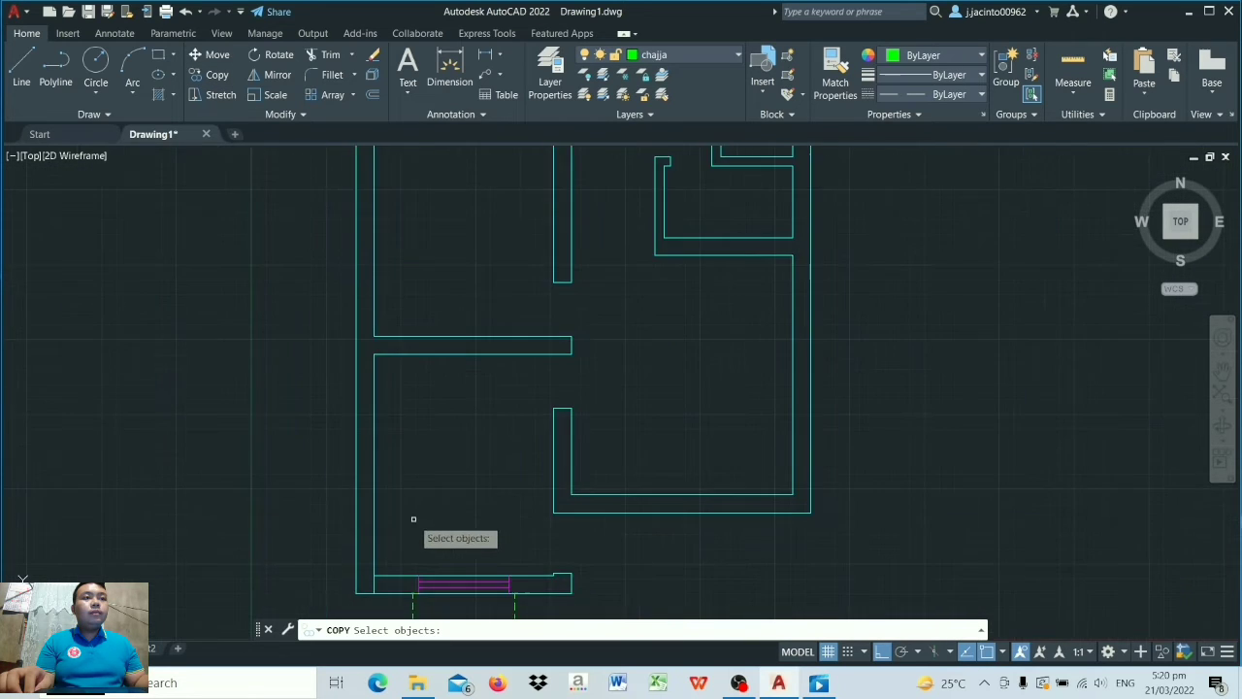
{"action": "scroll", "coordinate": [414, 521], "scroll_direction": "down", "scroll_amount": 2}
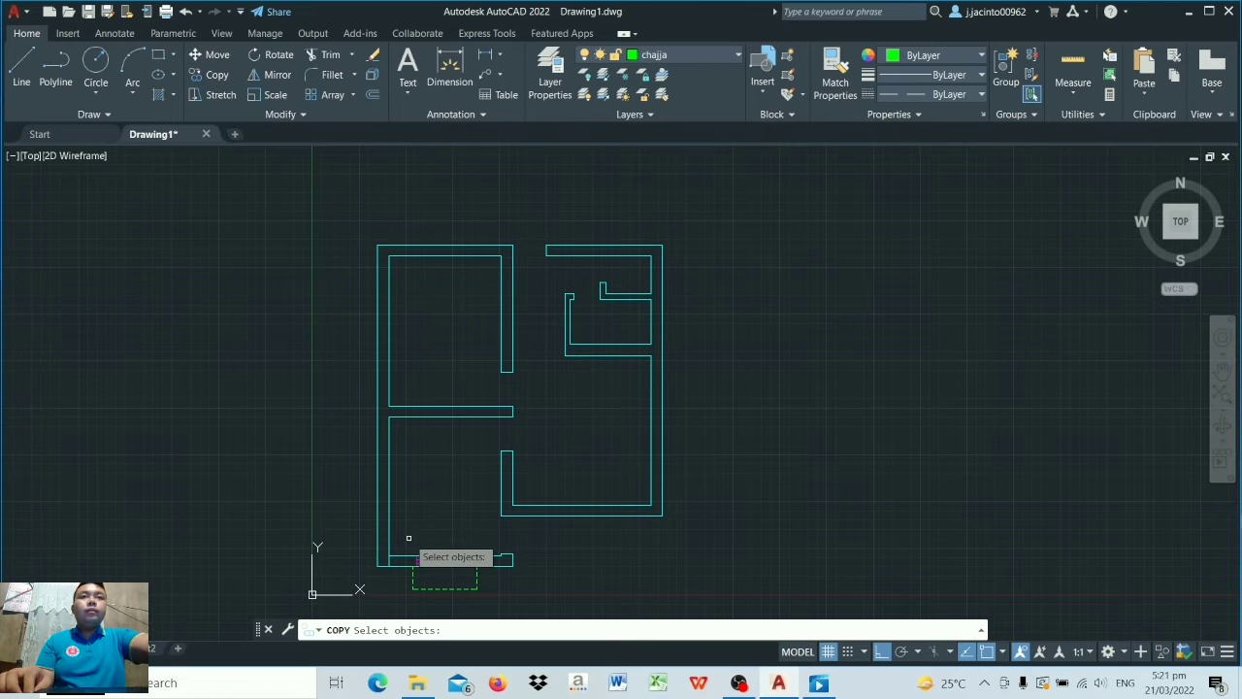
{"action": "left_click", "coordinate": [409, 539]}
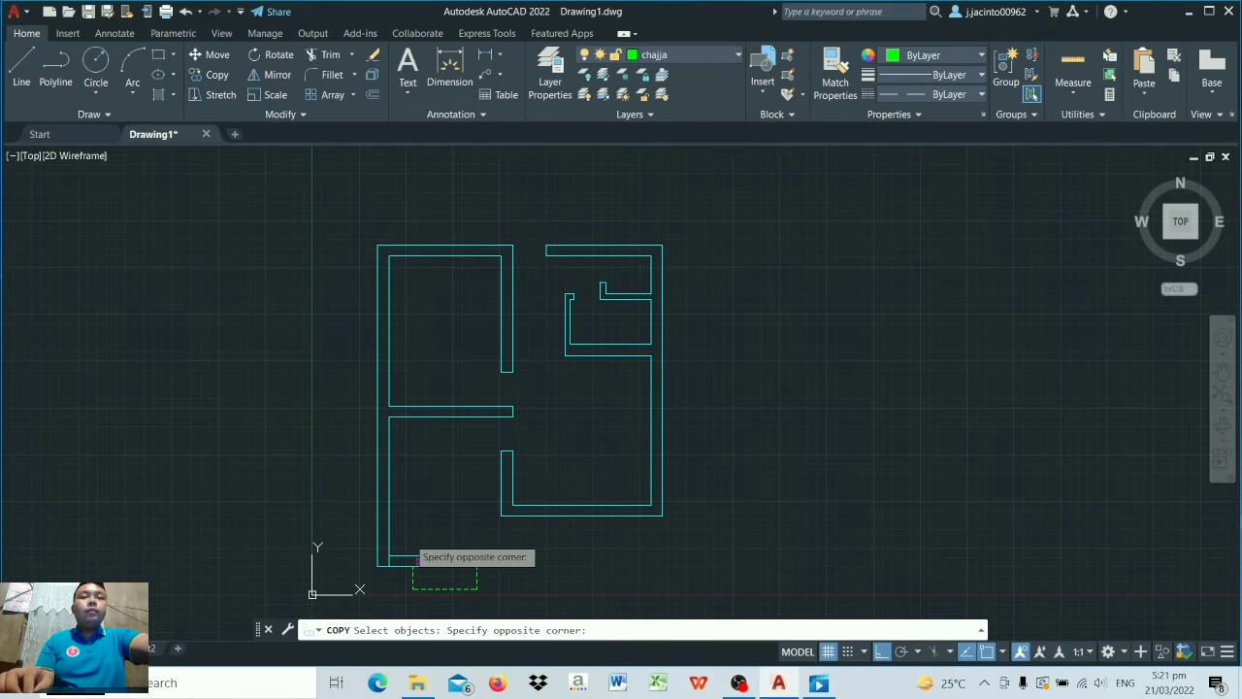
{"action": "left_click", "coordinate": [508, 594]}
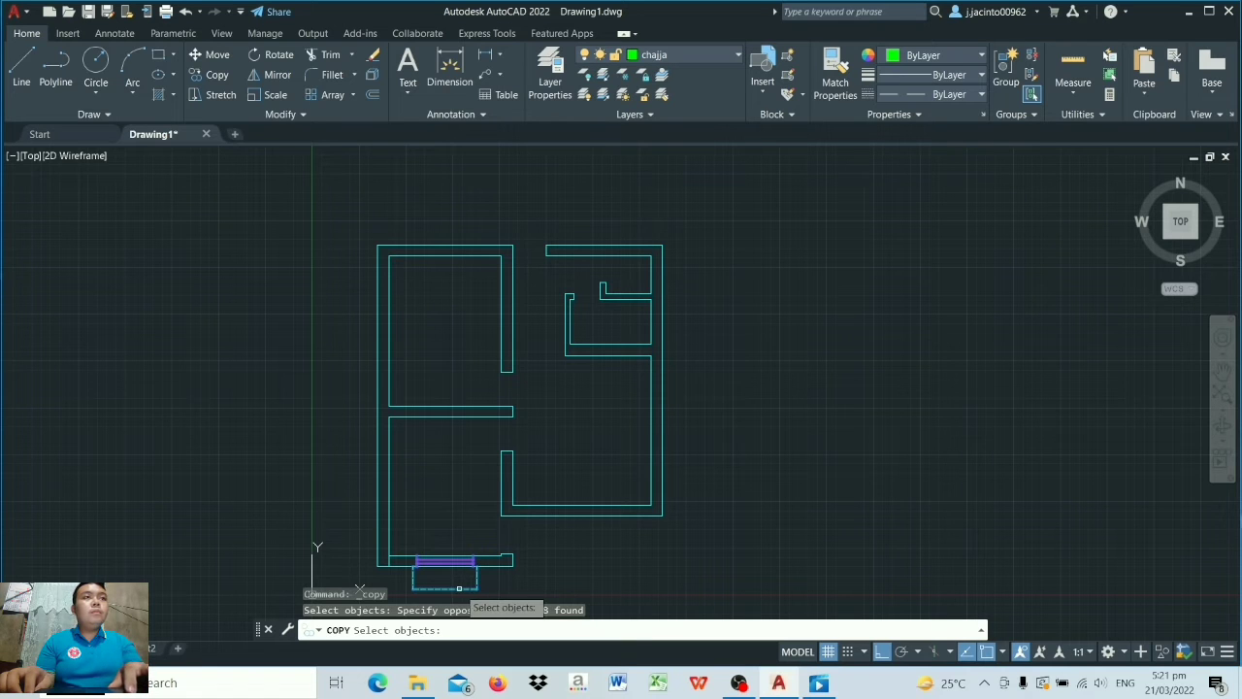
{"action": "key", "text": "Escape"}
Step: Copy the bottom-wall window with its chajja to three spots outside the plan's left wall, turning Ortho off after the first copy
{"action": "scroll", "coordinate": [462, 597], "scroll_direction": "up", "scroll_amount": 3}
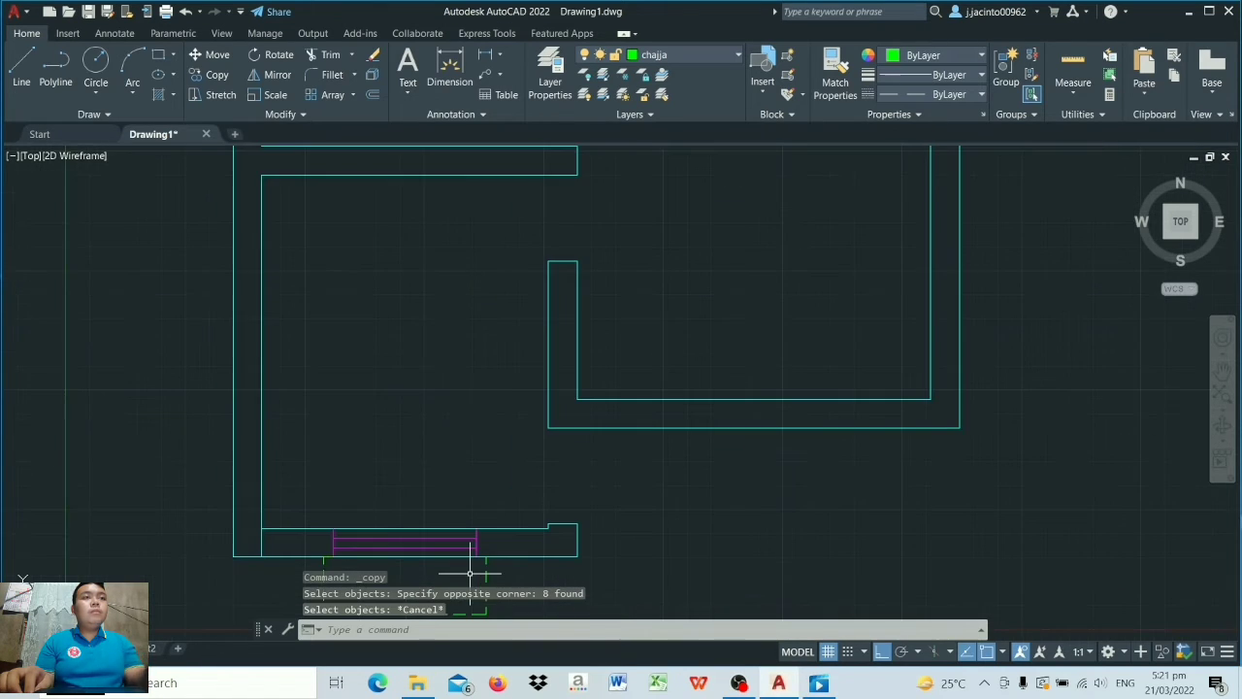
{"action": "scroll", "coordinate": [590, 528], "scroll_direction": "down", "scroll_amount": 2}
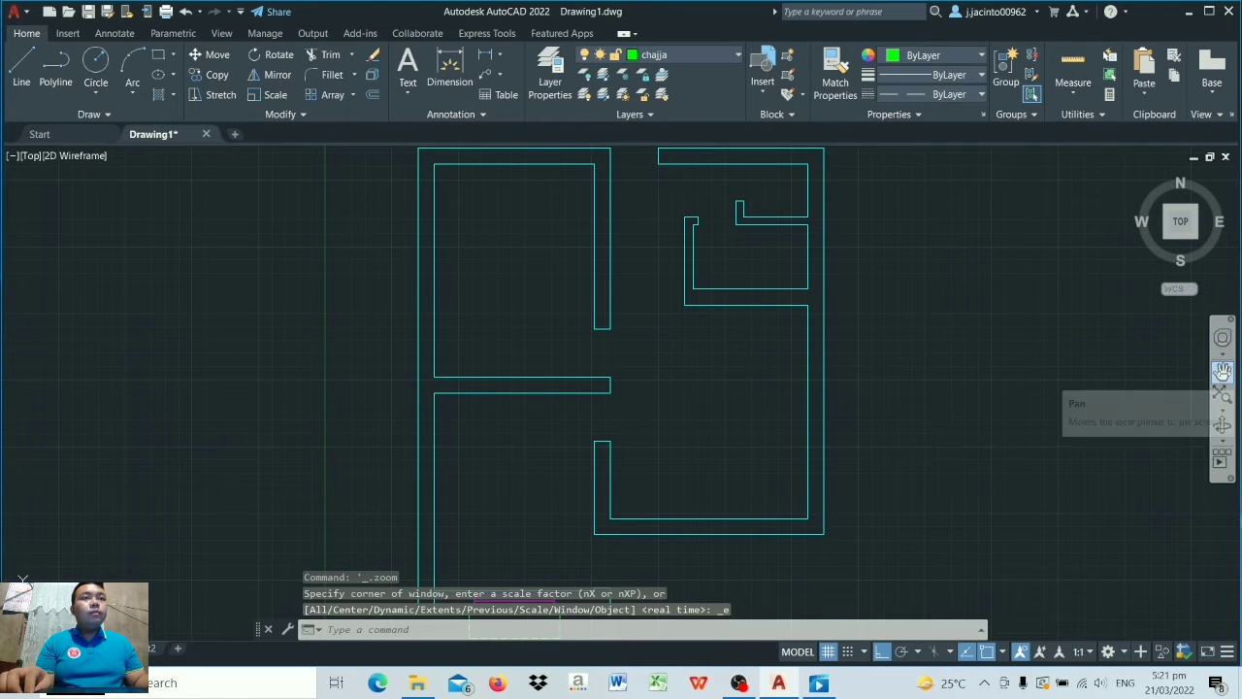
{"action": "left_click", "coordinate": [1222, 369]}
{"action": "mouse_move", "coordinate": [654, 529]}
{"action": "left_mouse_down"}
{"action": "mouse_move", "coordinate": [686, 527]}
{"action": "mouse_move", "coordinate": [752, 400]}
{"action": "left_mouse_up"}
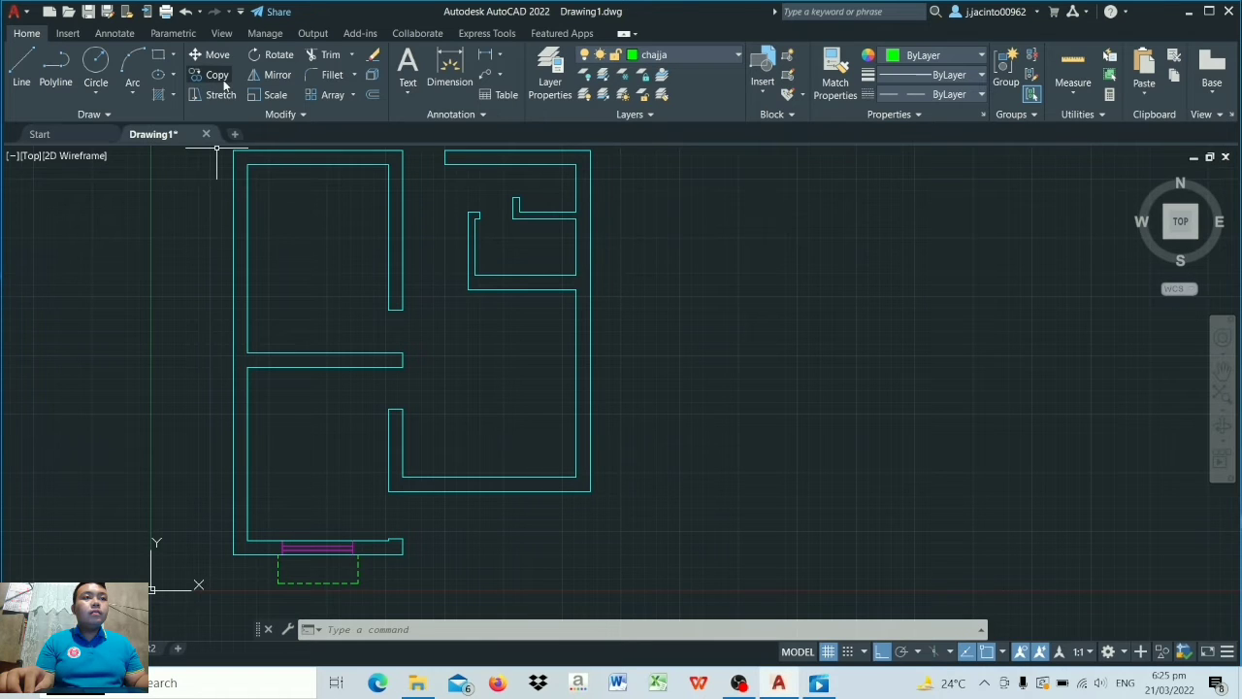
{"action": "left_click", "coordinate": [219, 76]}
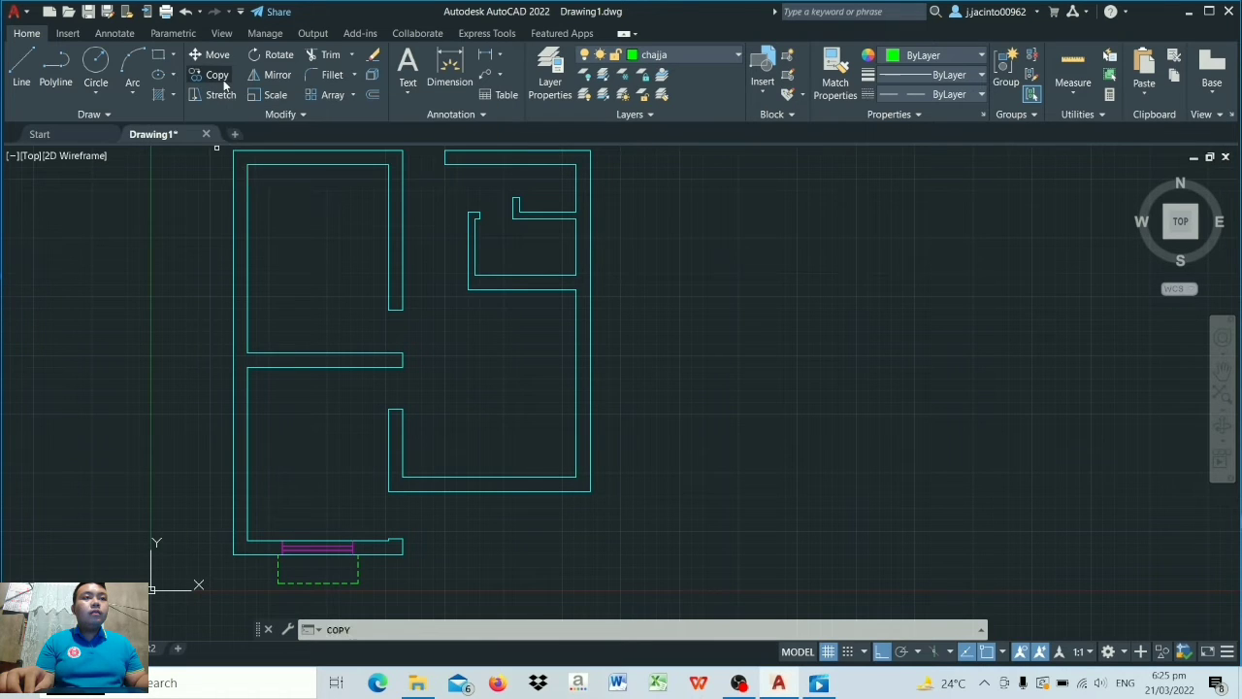
{"action": "left_click", "coordinate": [263, 517]}
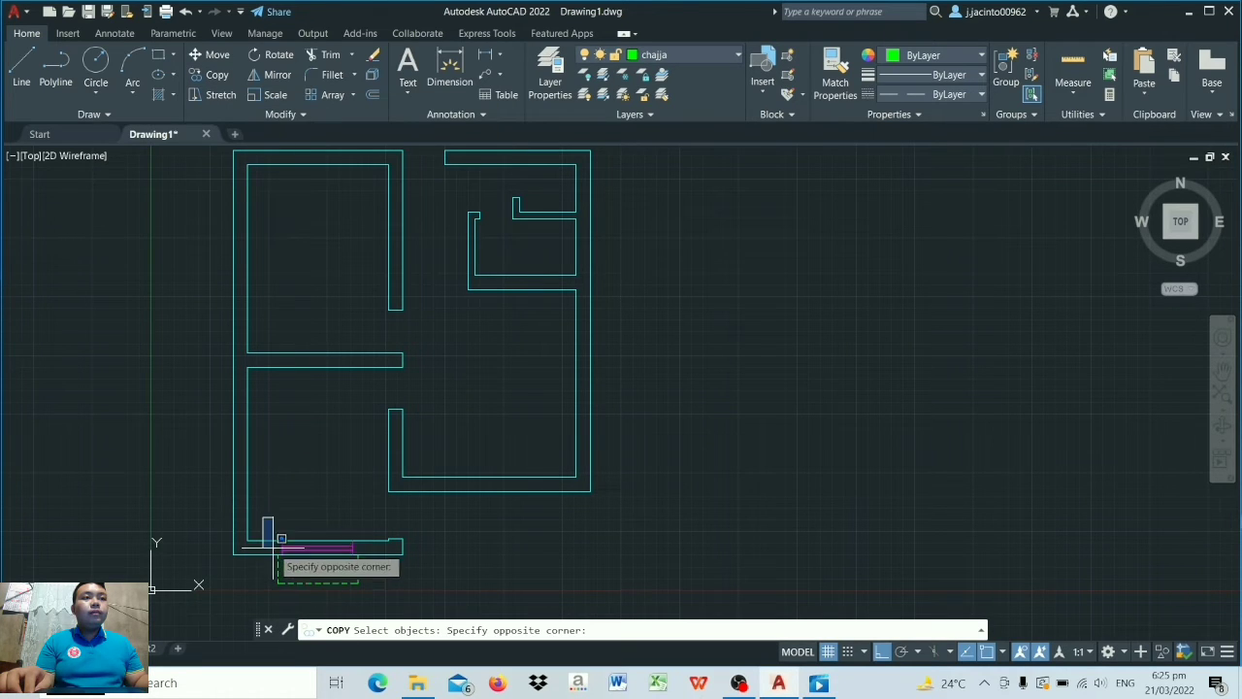
{"action": "left_click", "coordinate": [373, 604]}
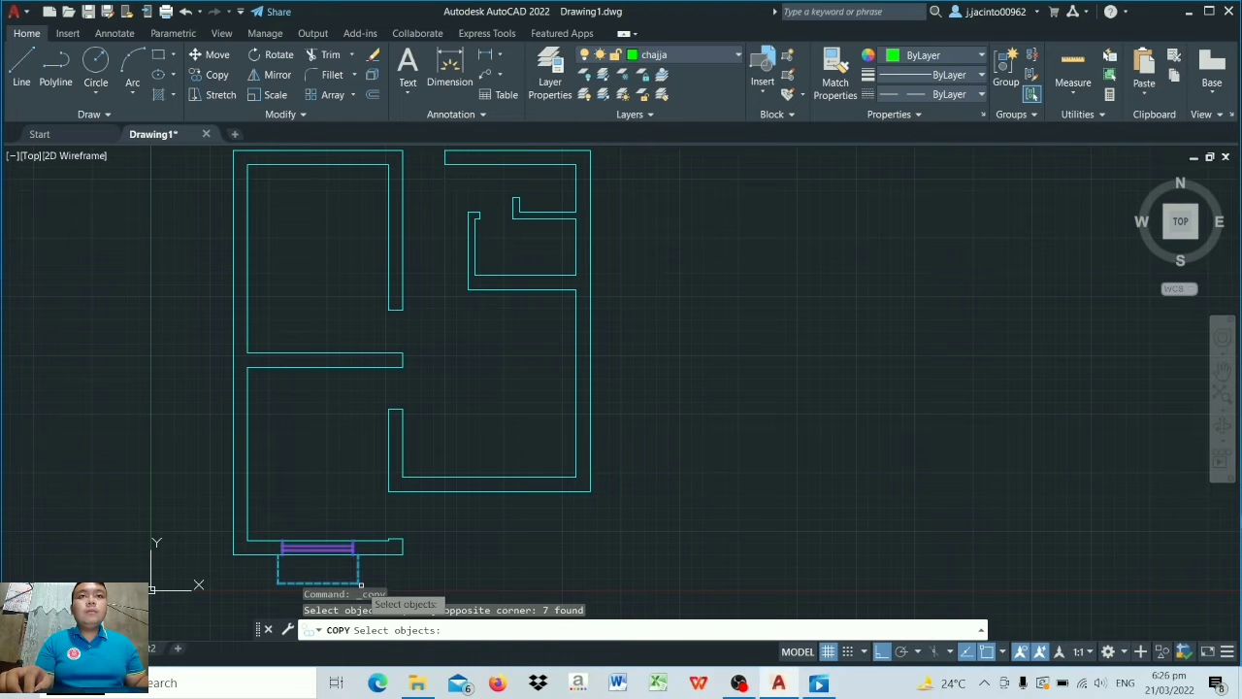
{"action": "key", "text": "Return"}
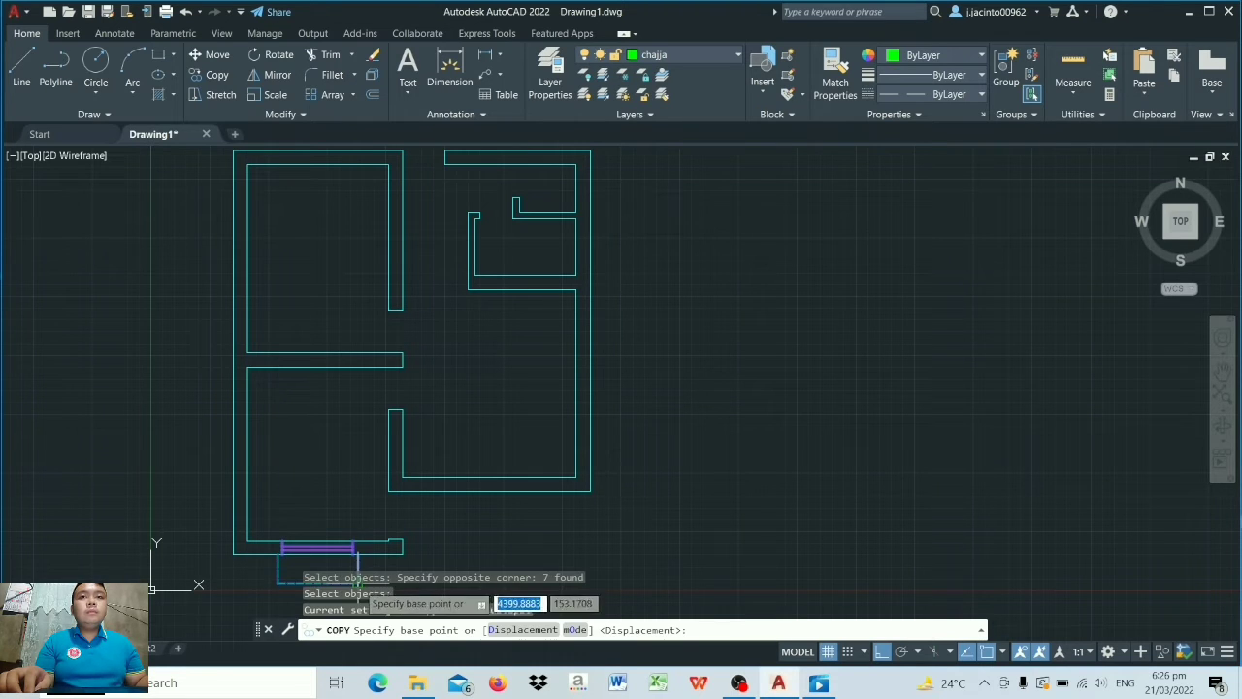
{"action": "left_click", "coordinate": [309, 567]}
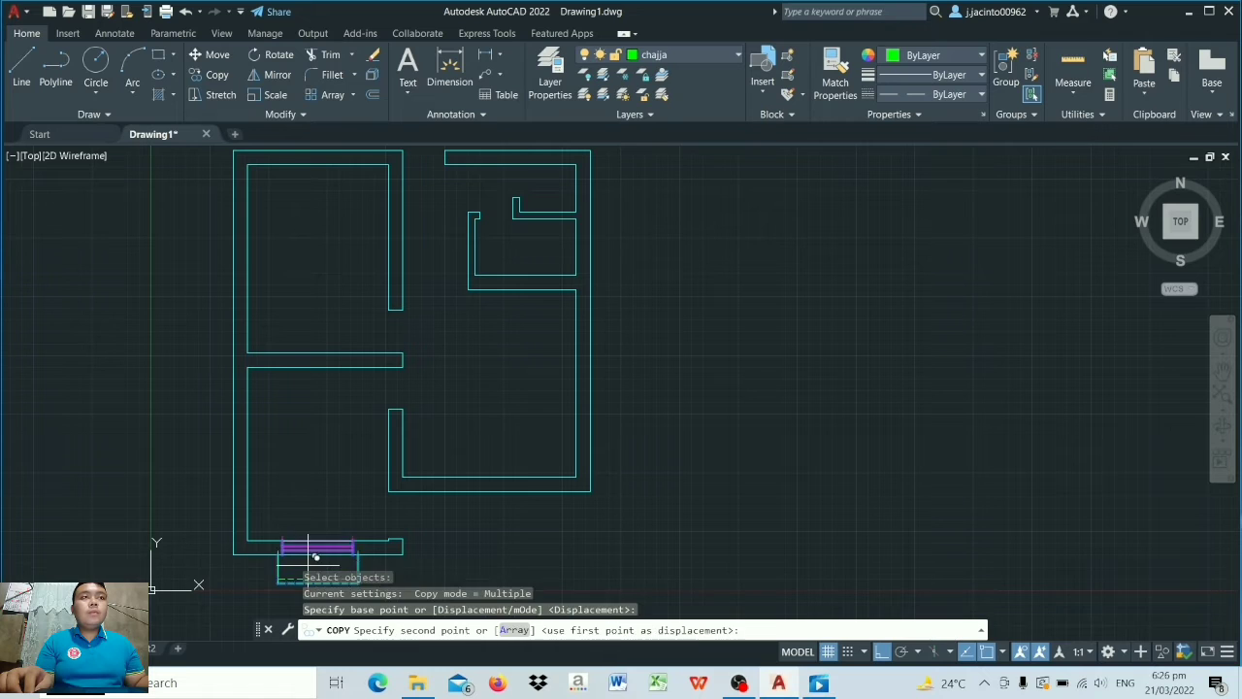
{"action": "left_click", "coordinate": [118, 410]}
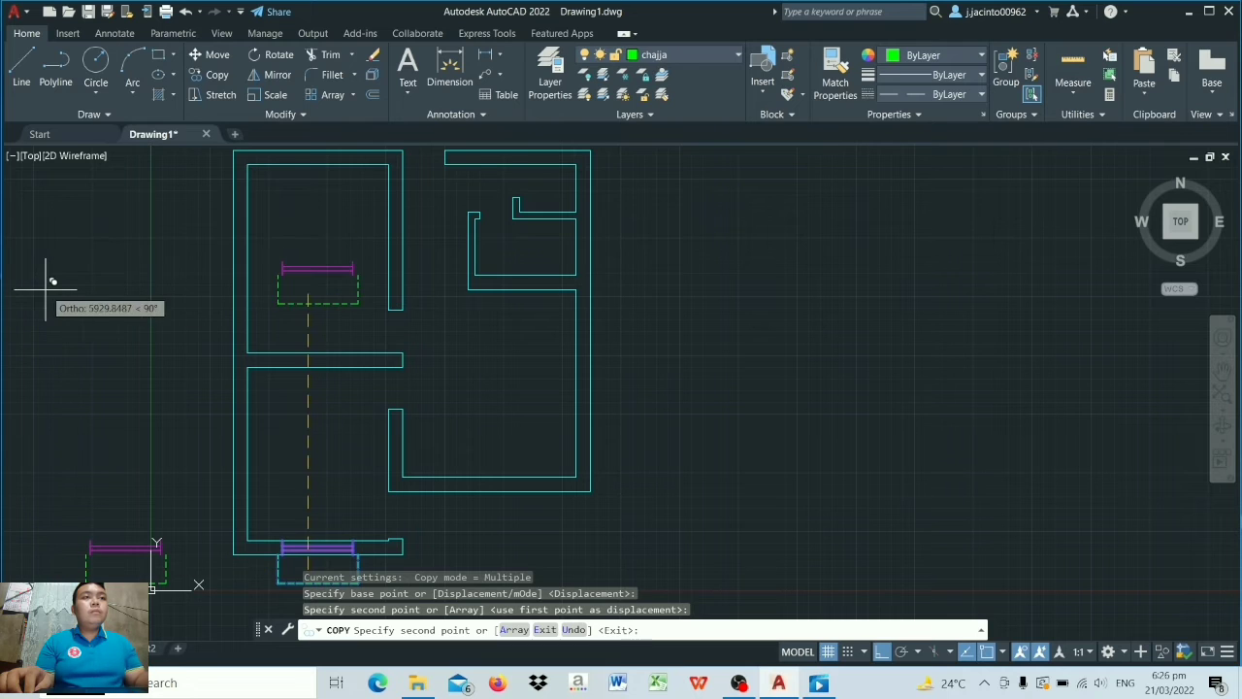
{"action": "left_click", "coordinate": [880, 655]}
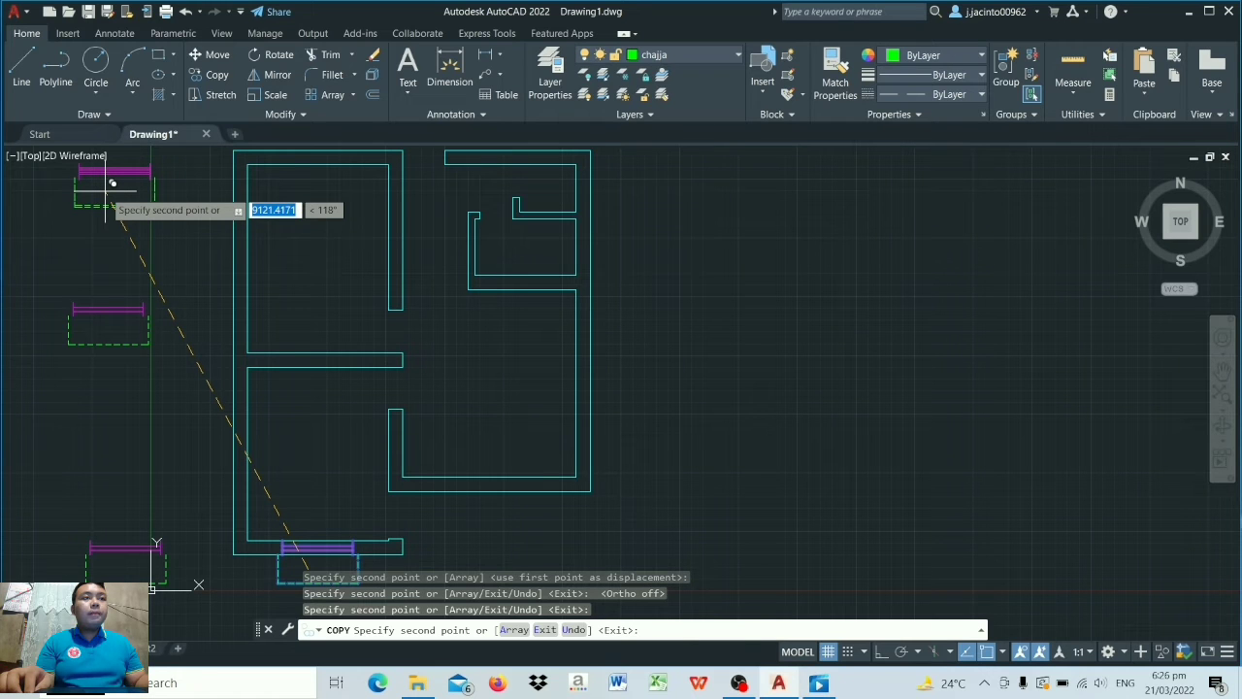
{"action": "key", "text": "Escape"}
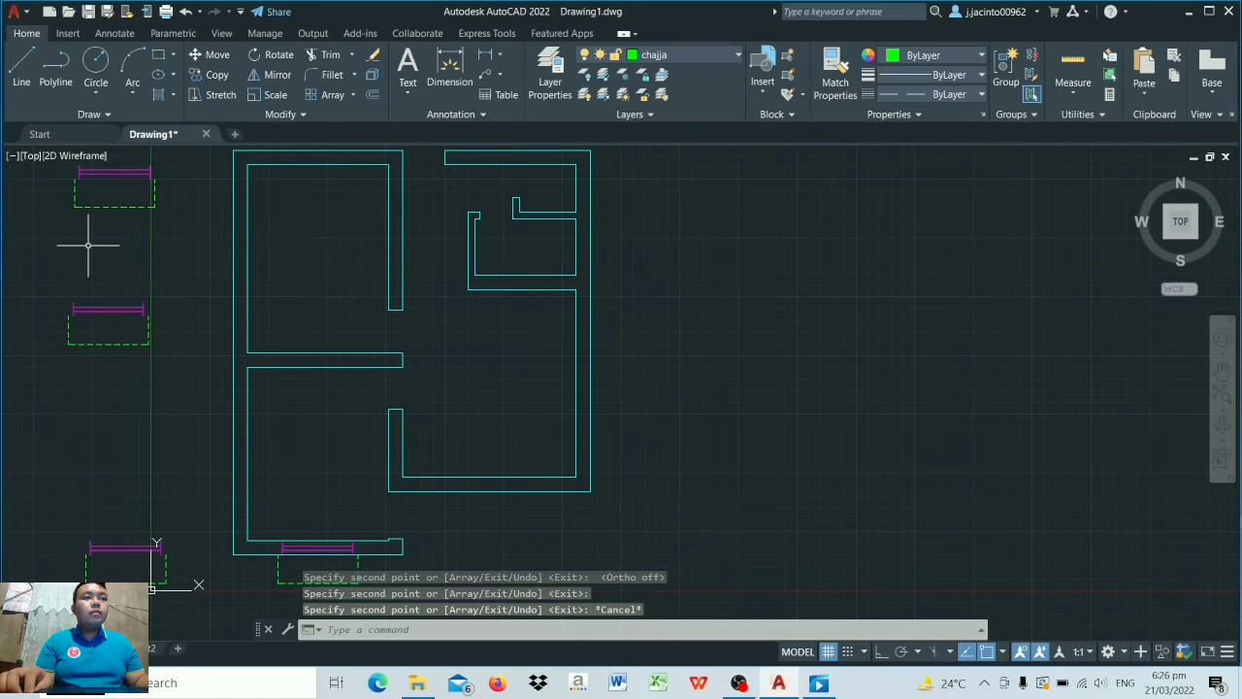
Step: Rotate the lowest window copy outside the plan by 270° so its chajja faces left
{"action": "scroll", "coordinate": [88, 245], "scroll_direction": "down", "scroll_amount": 2}
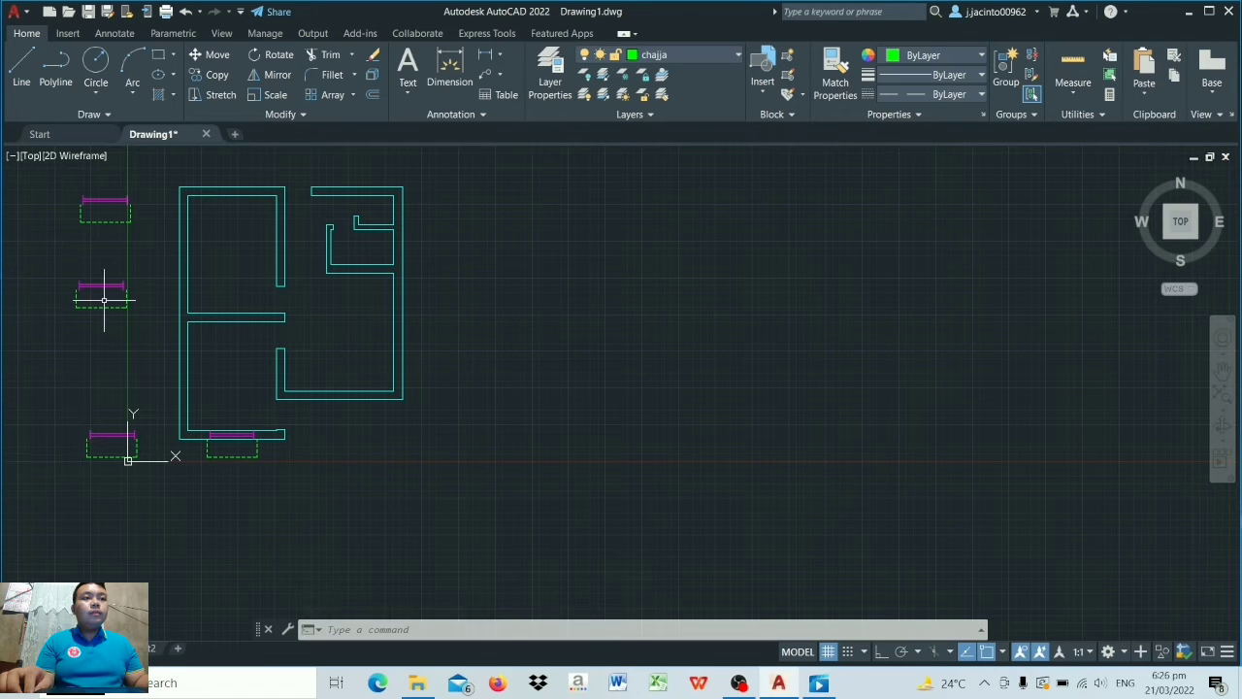
{"action": "left_click", "coordinate": [72, 423]}
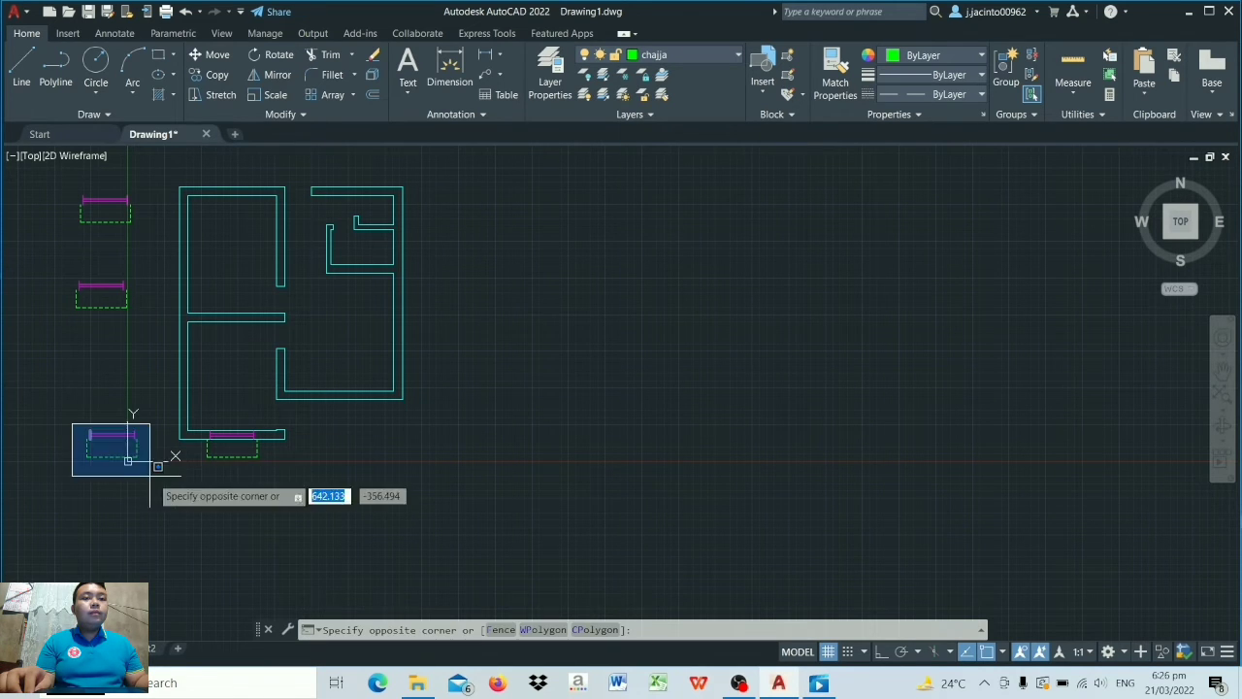
{"action": "left_click", "coordinate": [156, 472]}
{"action": "right_click", "coordinate": [105, 444]}
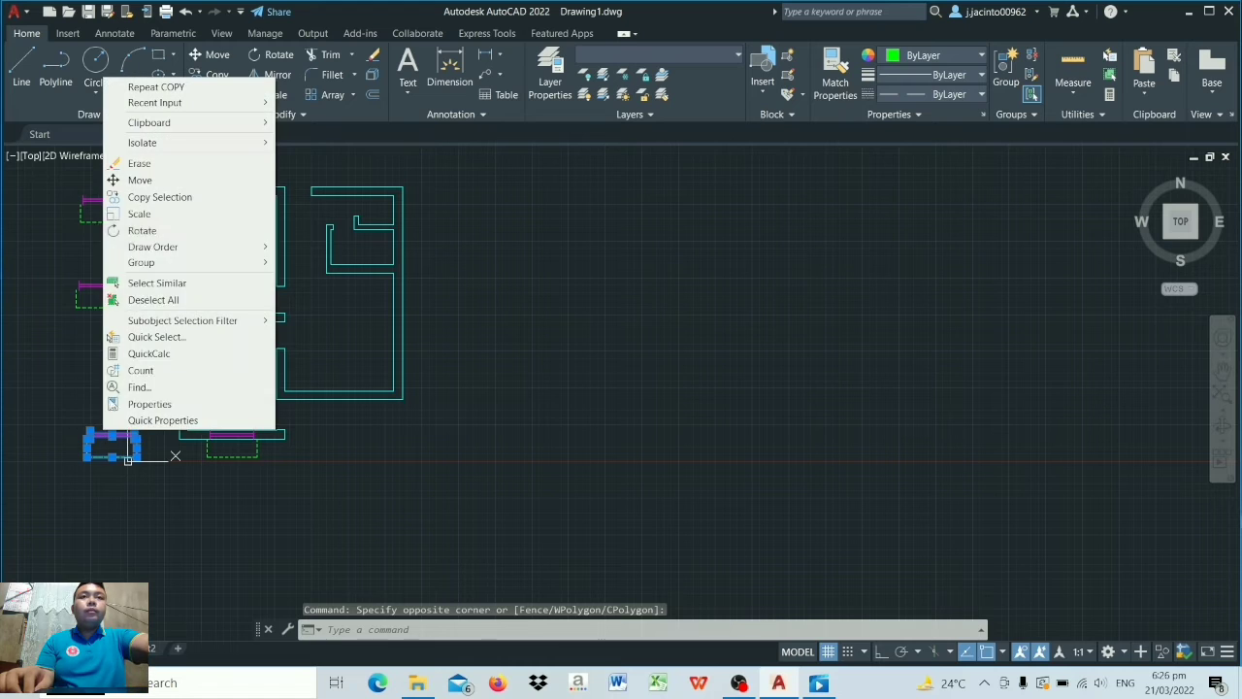
{"action": "left_click", "coordinate": [142, 231]}
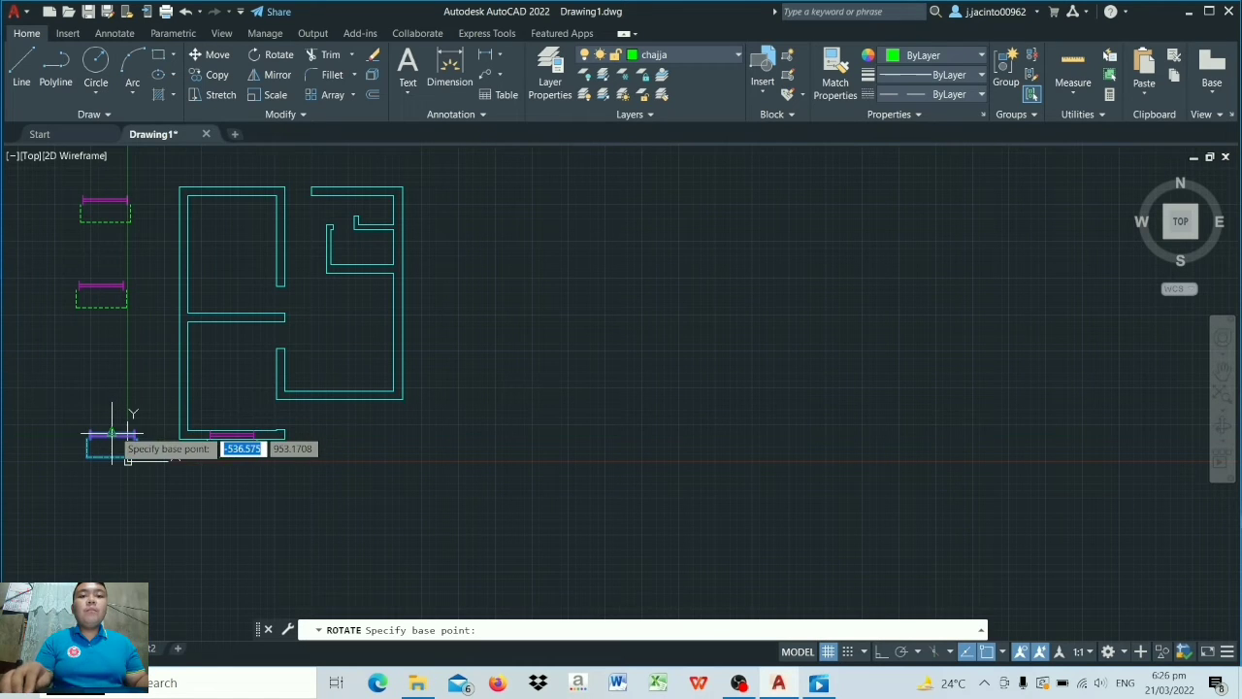
{"action": "left_click", "coordinate": [127, 460]}
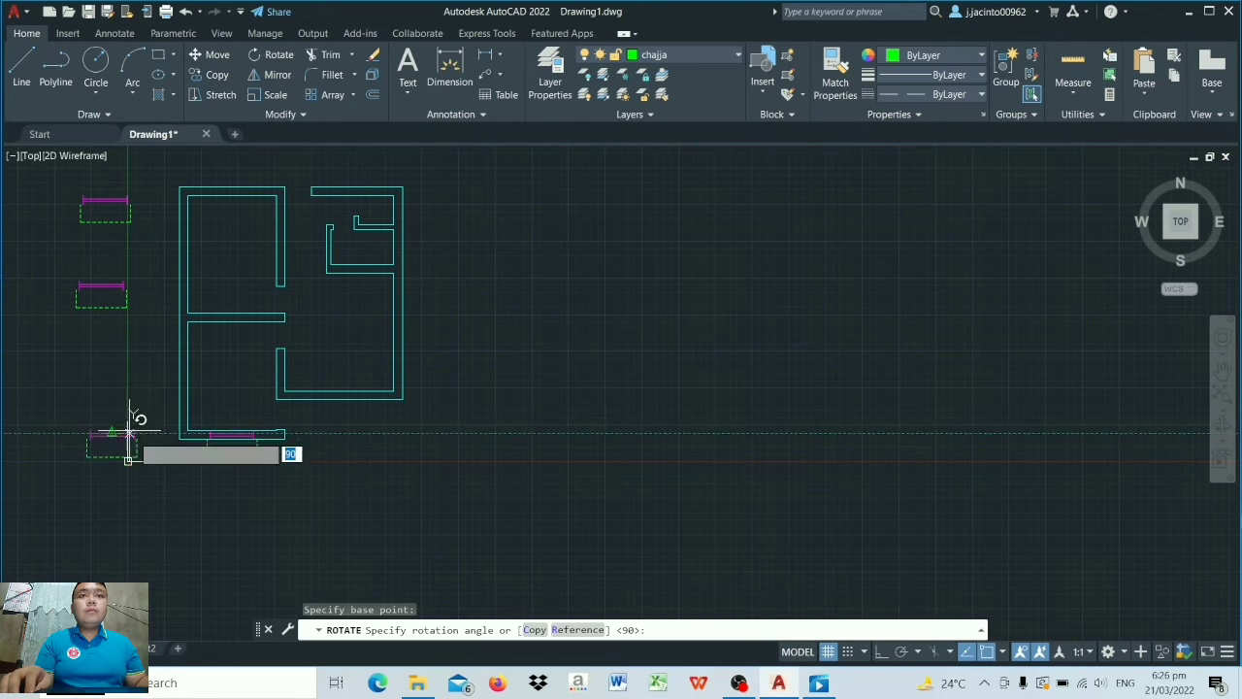
{"action": "left_click", "coordinate": [118, 482]}
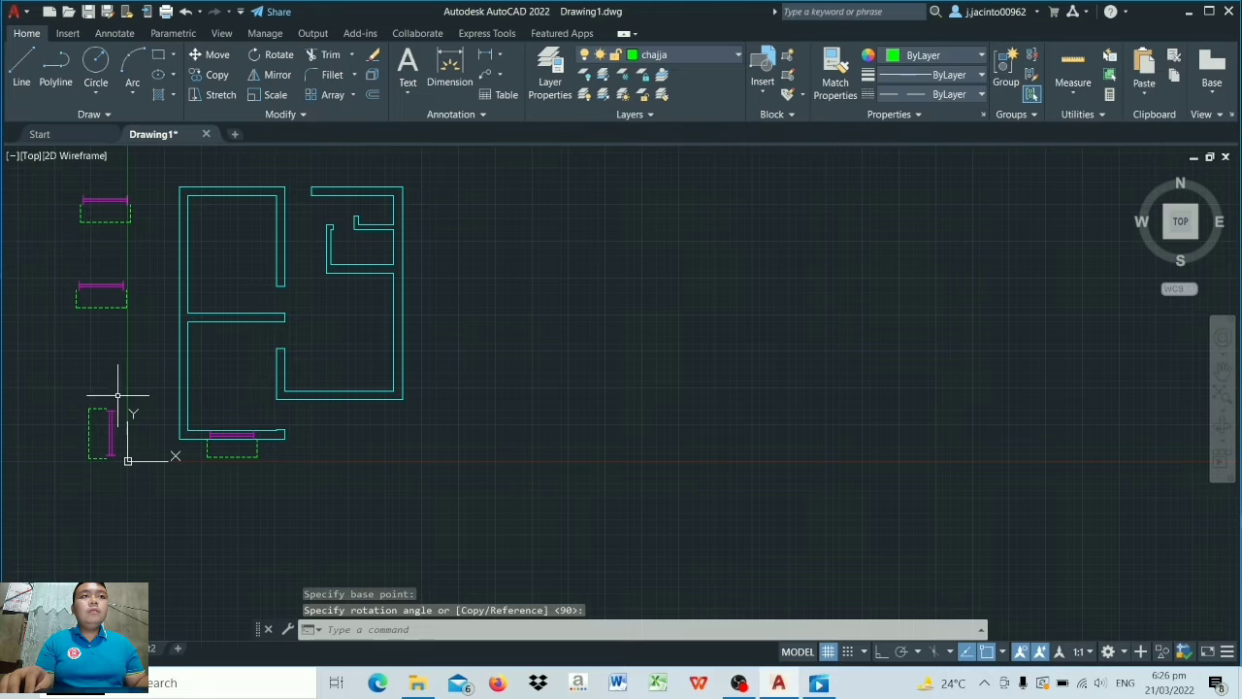
Step: Rotate the middle window copy 90° about its window line's midpoint so its chajja faces right
{"action": "left_click", "coordinate": [79, 277]}
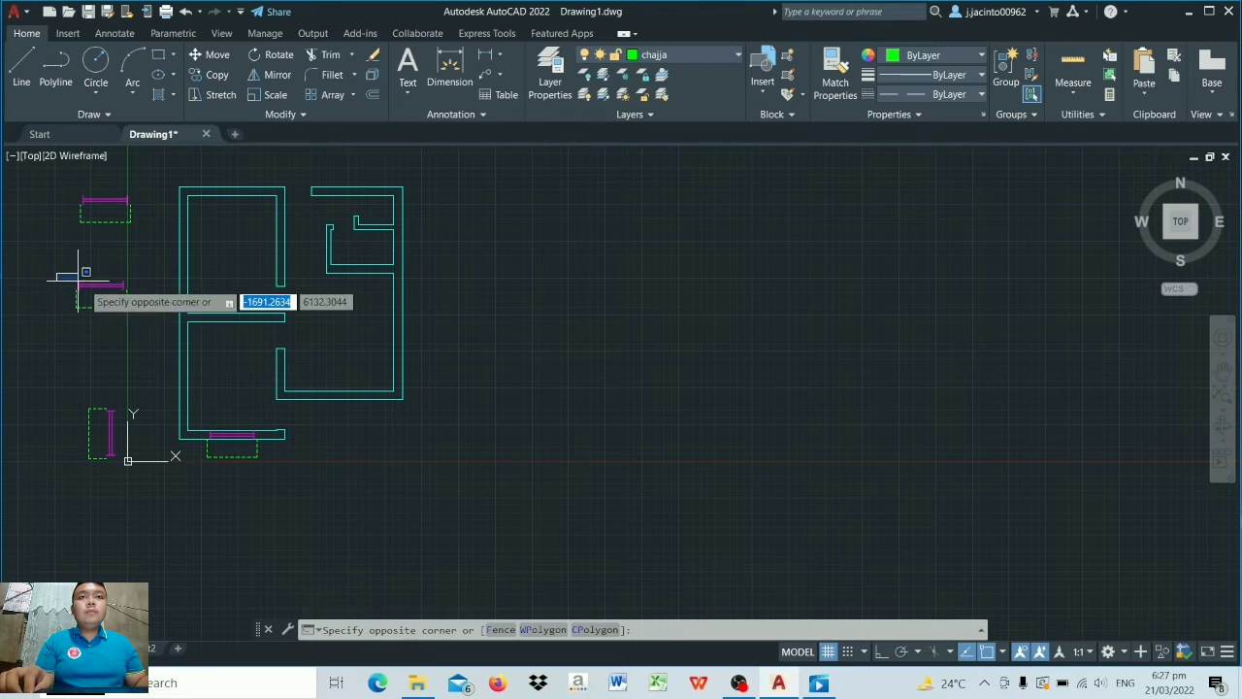
{"action": "left_click", "coordinate": [164, 329]}
{"action": "type", "text": "ro"}
{"action": "key", "text": "Return"}
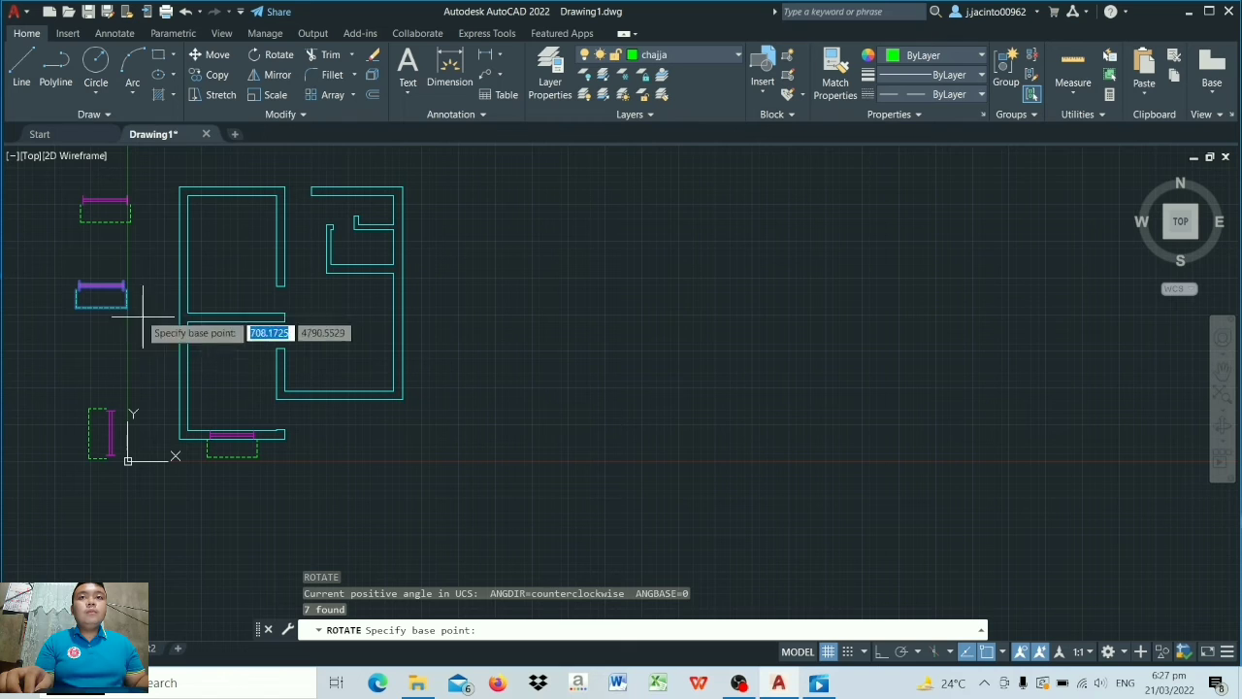
{"action": "left_click", "coordinate": [101, 284]}
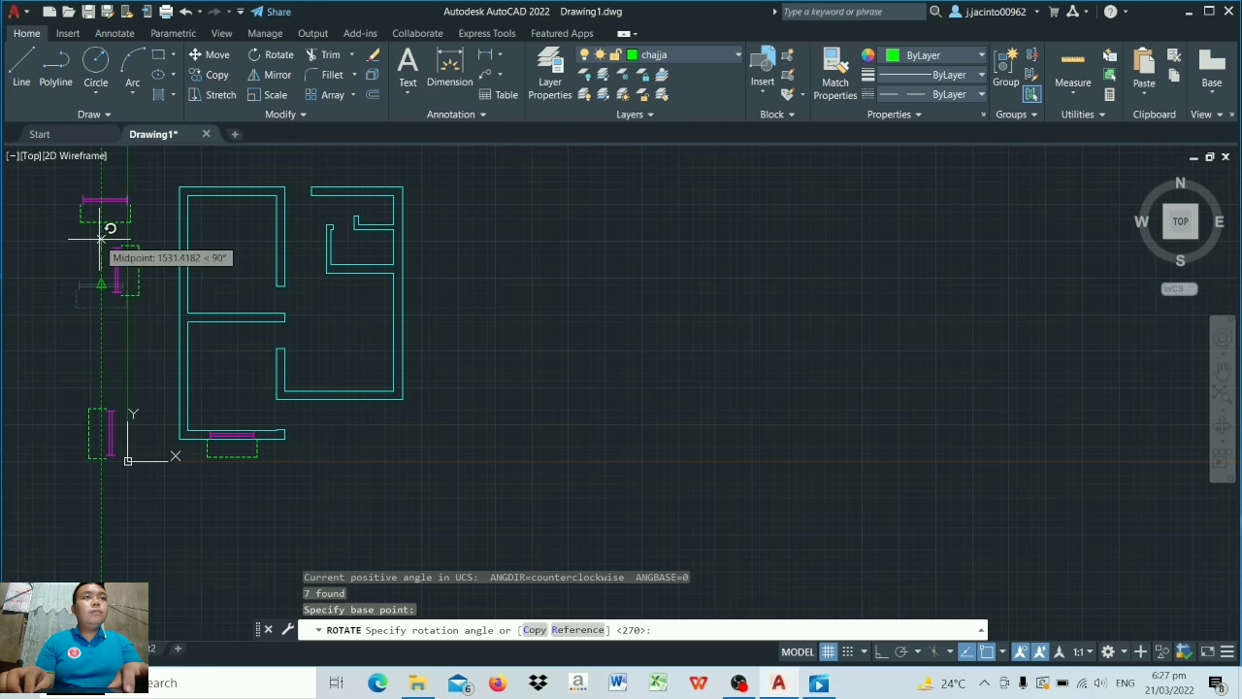
{"action": "left_click", "coordinate": [99, 238]}
Step: Turn Ortho on and rotate the topmost window copy 180° so its chajja faces up
{"action": "left_click", "coordinate": [70, 186]}
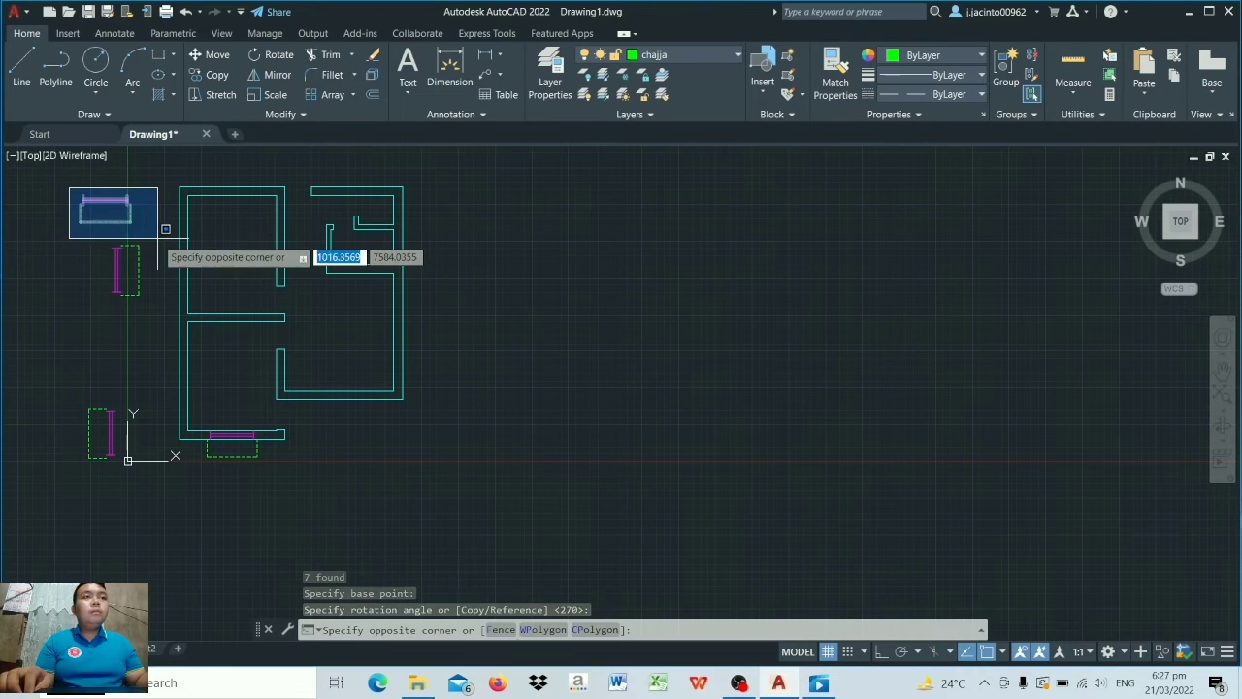
{"action": "left_click", "coordinate": [141, 218]}
{"action": "key", "text": "Return"}
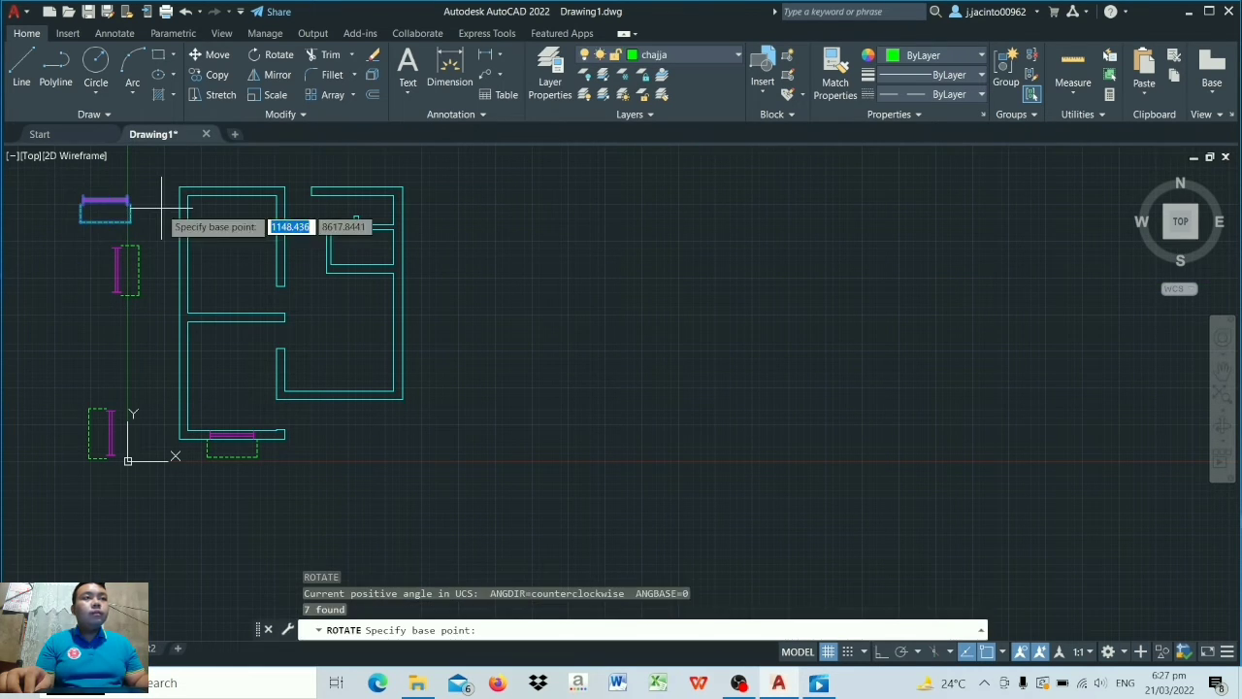
{"action": "left_click", "coordinate": [105, 191]}
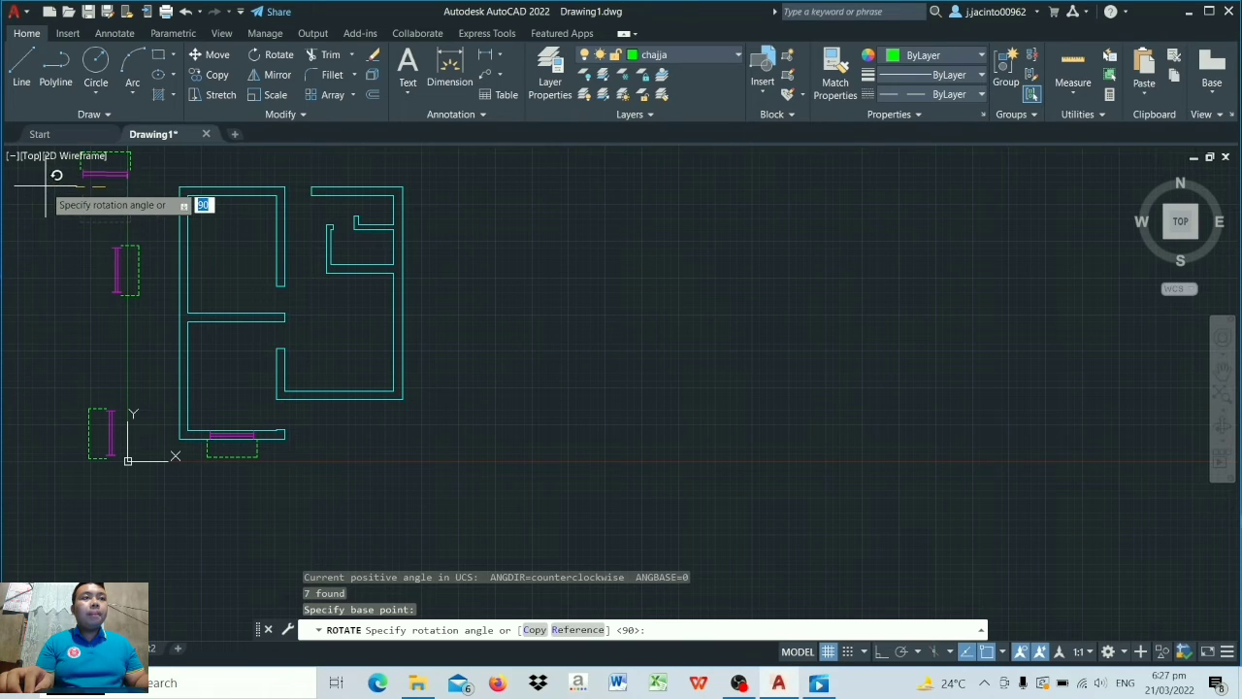
{"action": "left_click", "coordinate": [882, 650]}
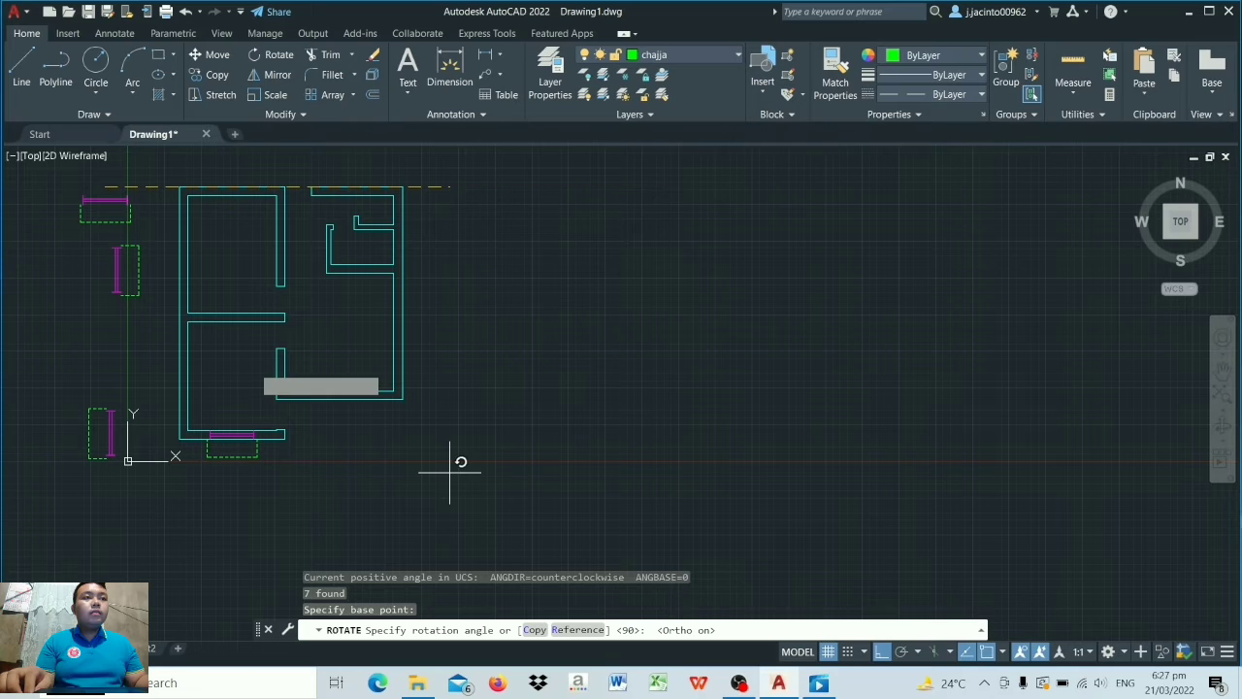
{"action": "left_click", "coordinate": [57, 210]}
{"action": "scroll", "coordinate": [84, 225], "scroll_direction": "down", "scroll_amount": 2}
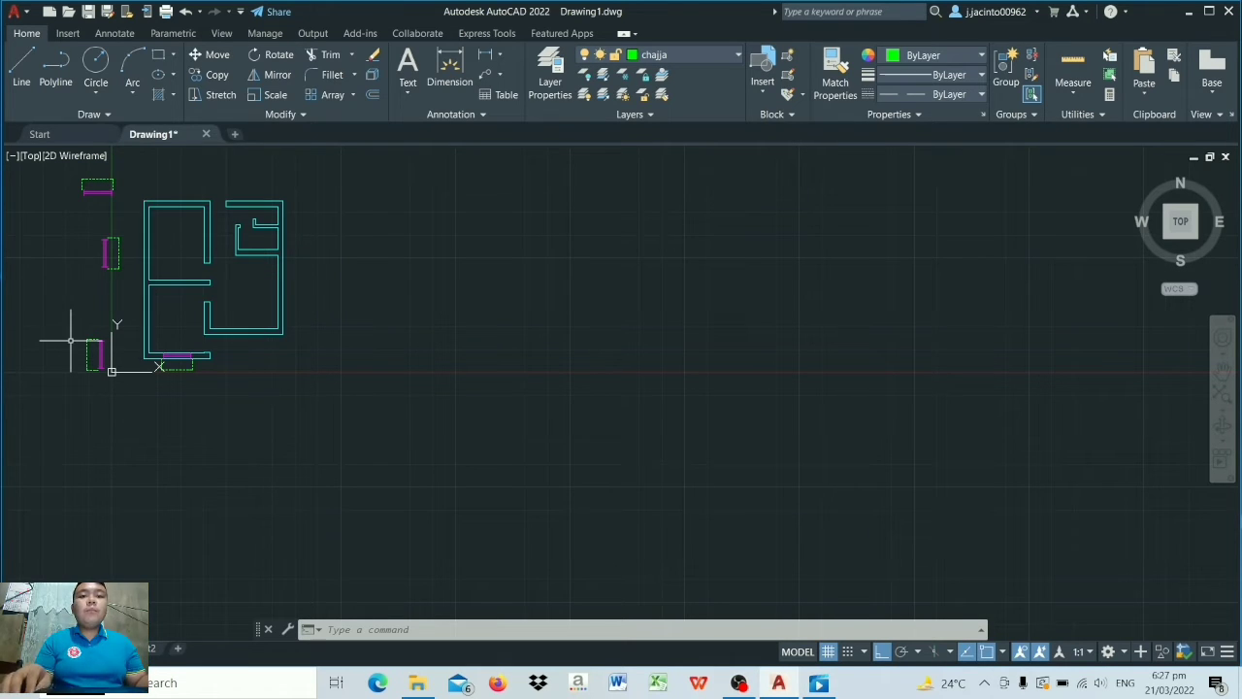
Step: Copy the left-facing window with its chajja onto the lower room's left wall, from the window's inner midpoint to the inner wall line's midpoint
{"action": "scroll", "coordinate": [70, 340], "scroll_direction": "up", "scroll_amount": 6}
{"action": "left_click", "coordinate": [211, 75]}
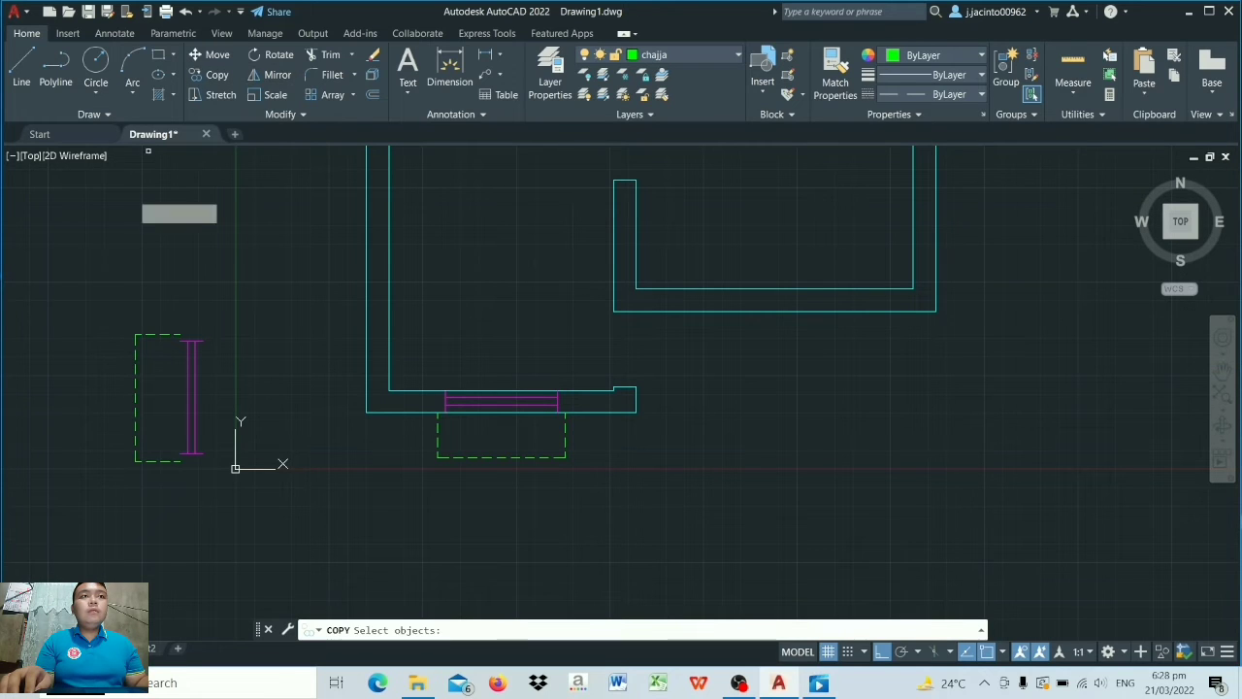
{"action": "left_click", "coordinate": [87, 327]}
{"action": "left_click", "coordinate": [230, 492]}
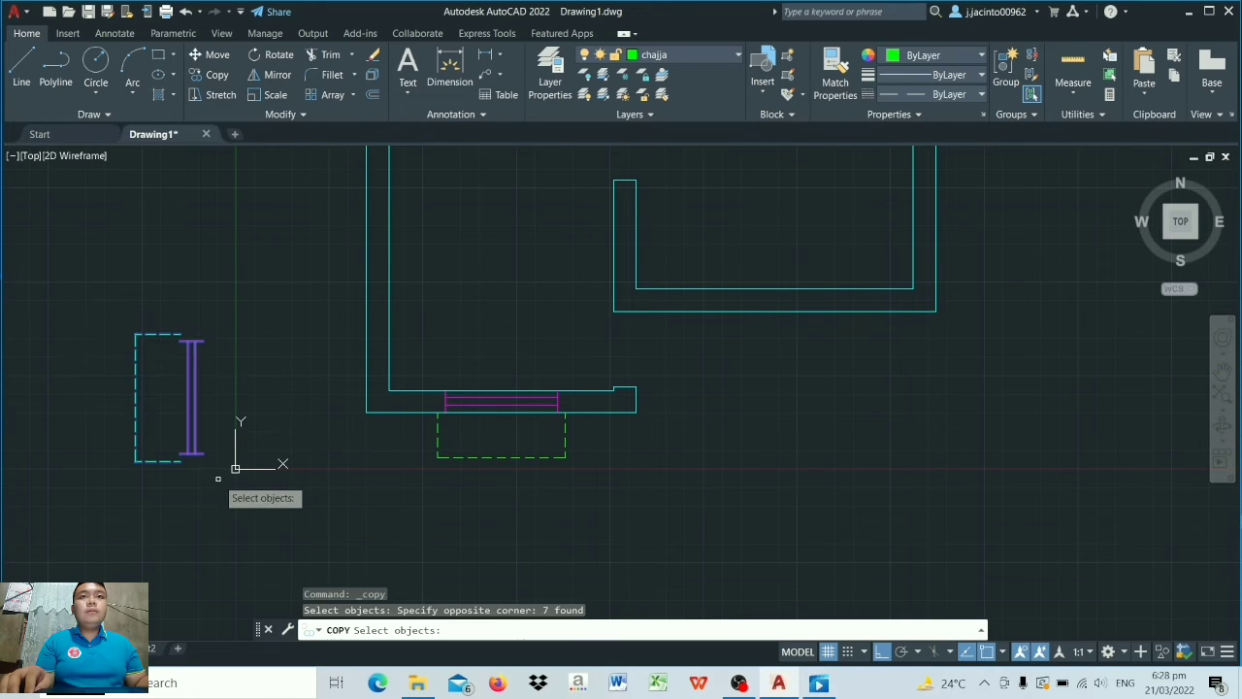
{"action": "key", "text": "Return"}
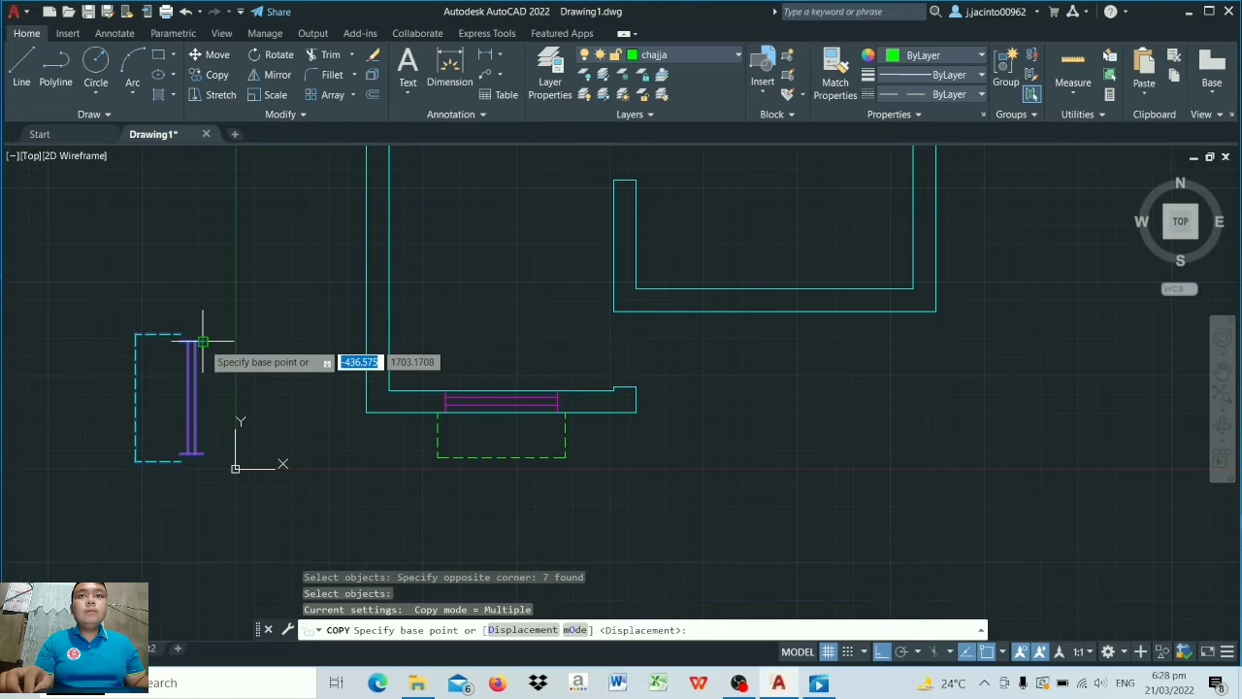
{"action": "left_click", "coordinate": [197, 408]}
{"action": "scroll", "coordinate": [375, 263], "scroll_direction": "up", "scroll_amount": 2}
{"action": "scroll", "coordinate": [370, 268], "scroll_direction": "down", "scroll_amount": 4}
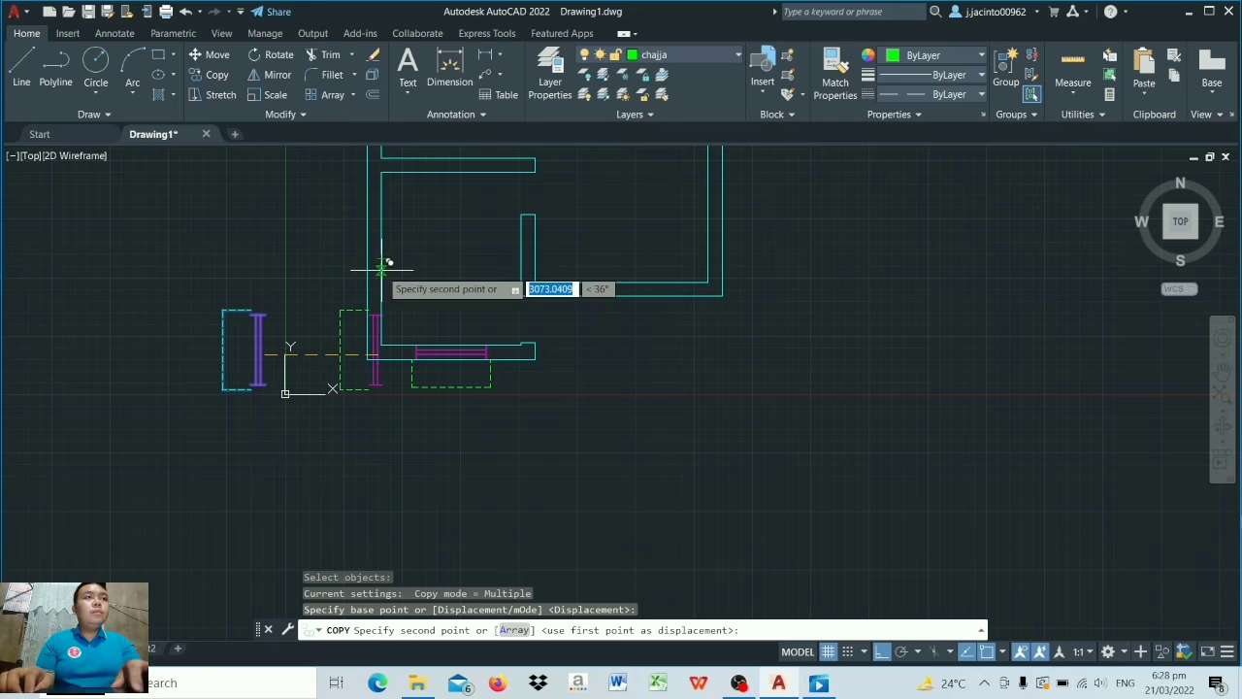
{"action": "scroll", "coordinate": [382, 268], "scroll_direction": "up", "scroll_amount": 3}
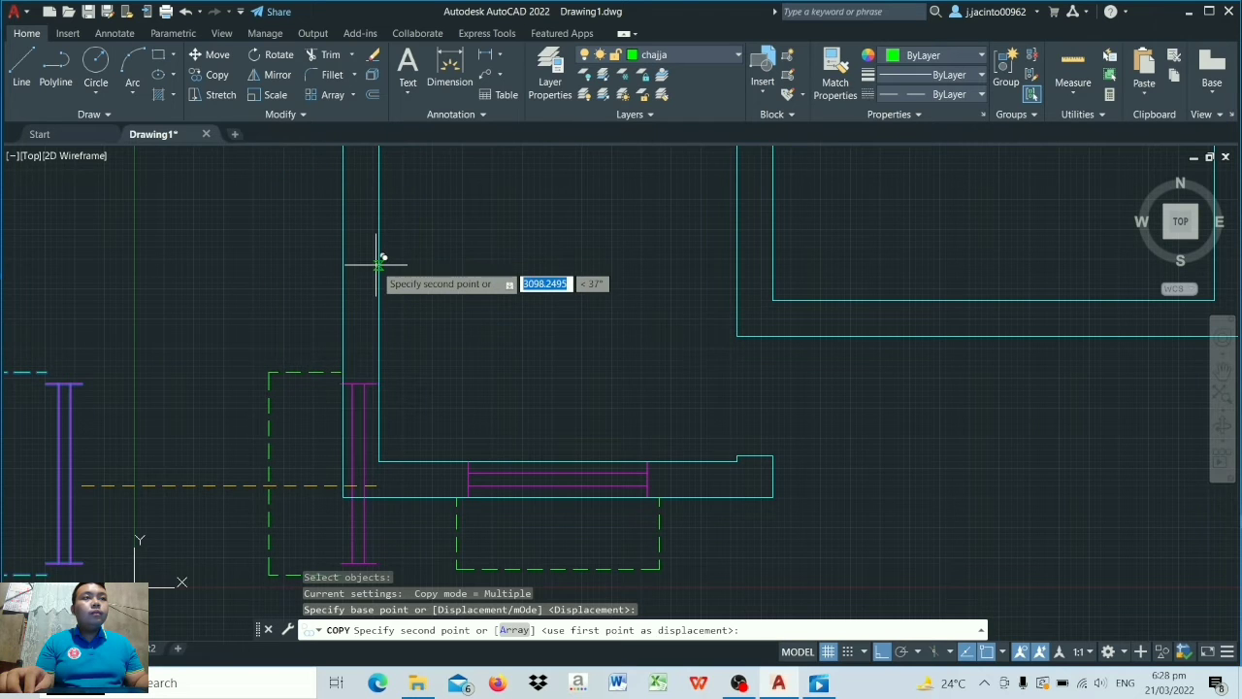
{"action": "scroll", "coordinate": [377, 263], "scroll_direction": "down", "scroll_amount": 4}
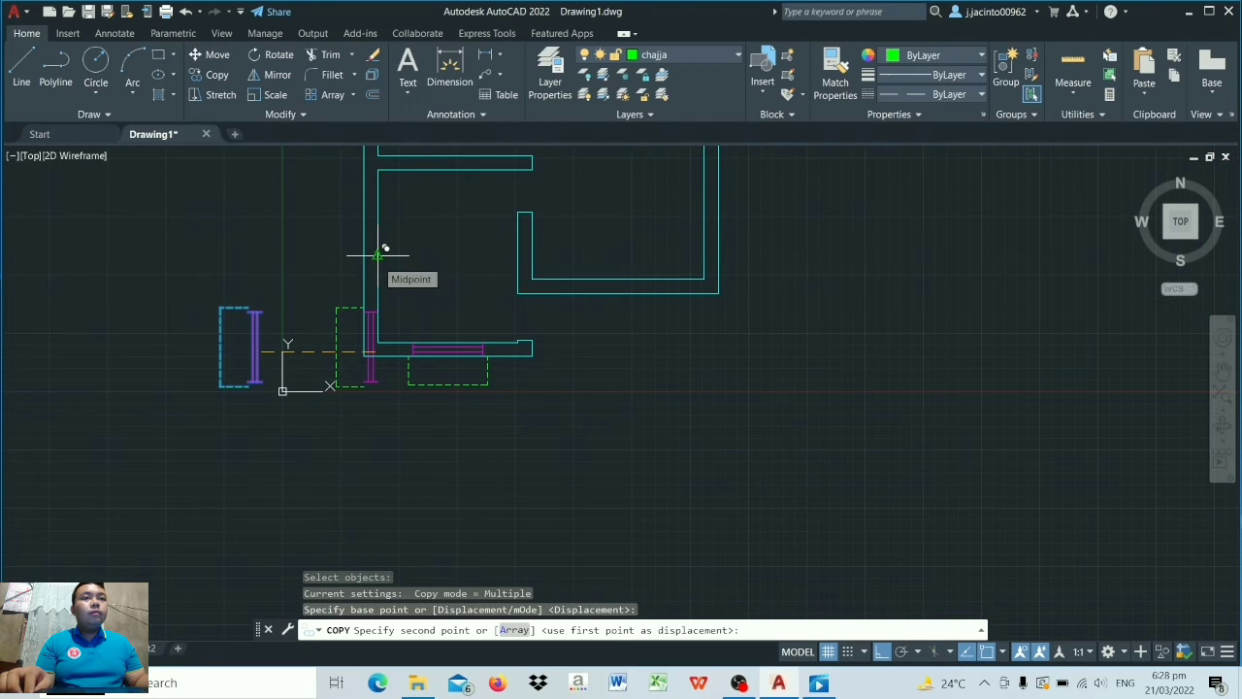
{"action": "left_click", "coordinate": [378, 254]}
Step: Place a second copy of the left-facing window at the middle of the upper room's left wall and end the copying
{"action": "scroll", "coordinate": [327, 244], "scroll_direction": "up", "scroll_amount": 2}
{"action": "scroll", "coordinate": [360, 204], "scroll_direction": "down", "scroll_amount": 6}
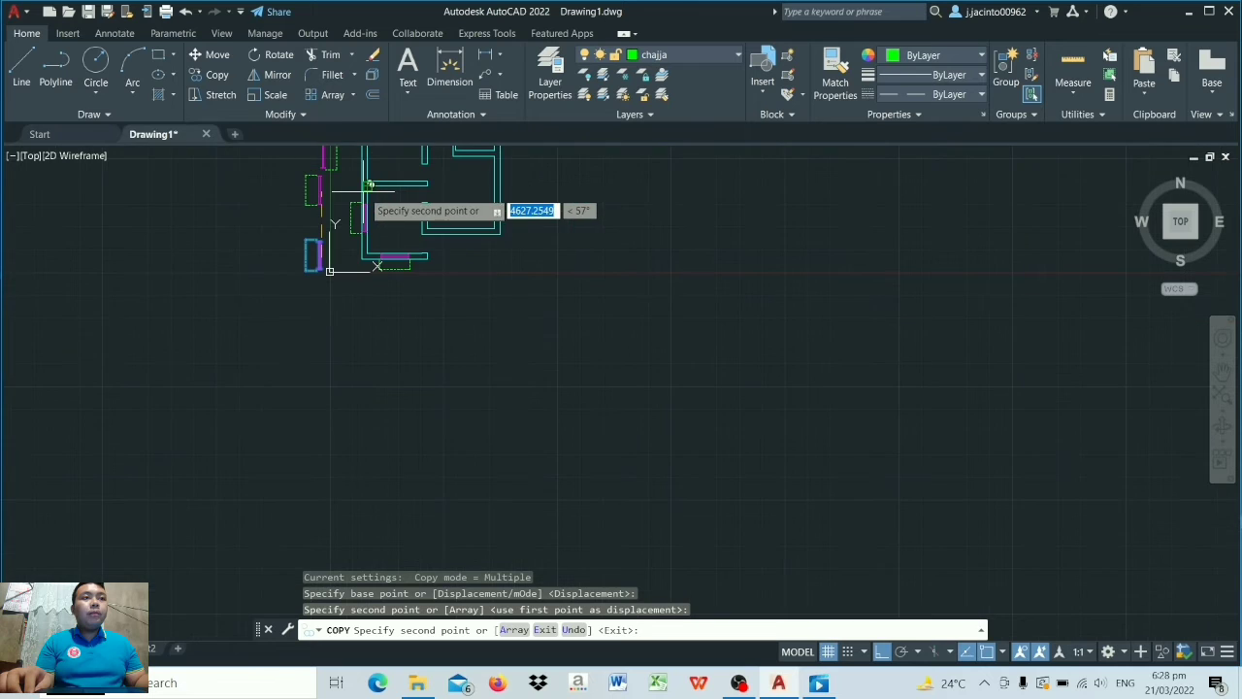
{"action": "scroll", "coordinate": [365, 193], "scroll_direction": "up", "scroll_amount": 5}
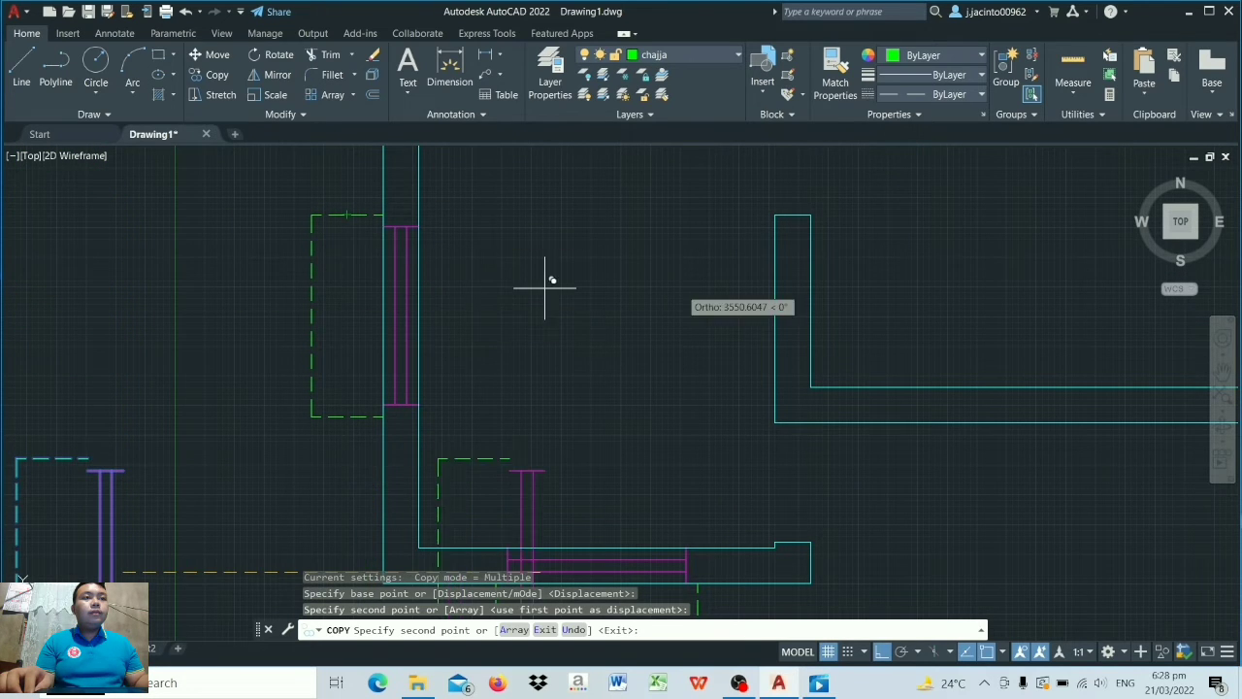
{"action": "left_click", "coordinate": [1224, 377]}
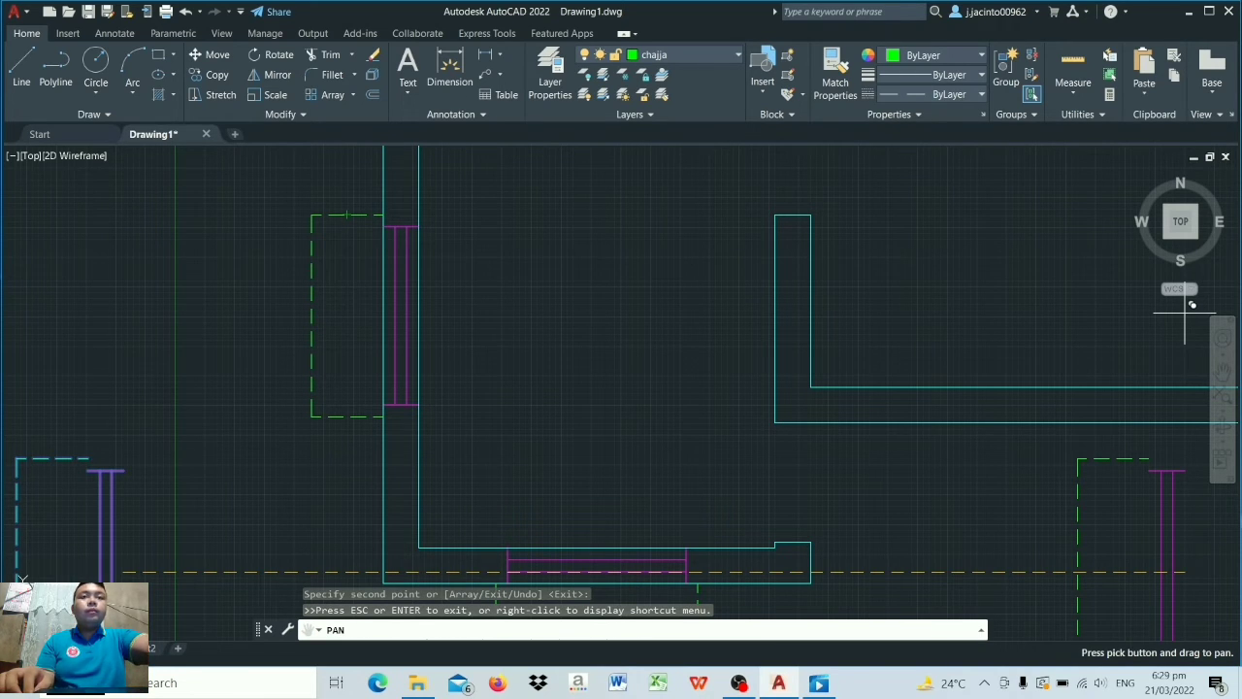
{"action": "key", "text": "Escape"}
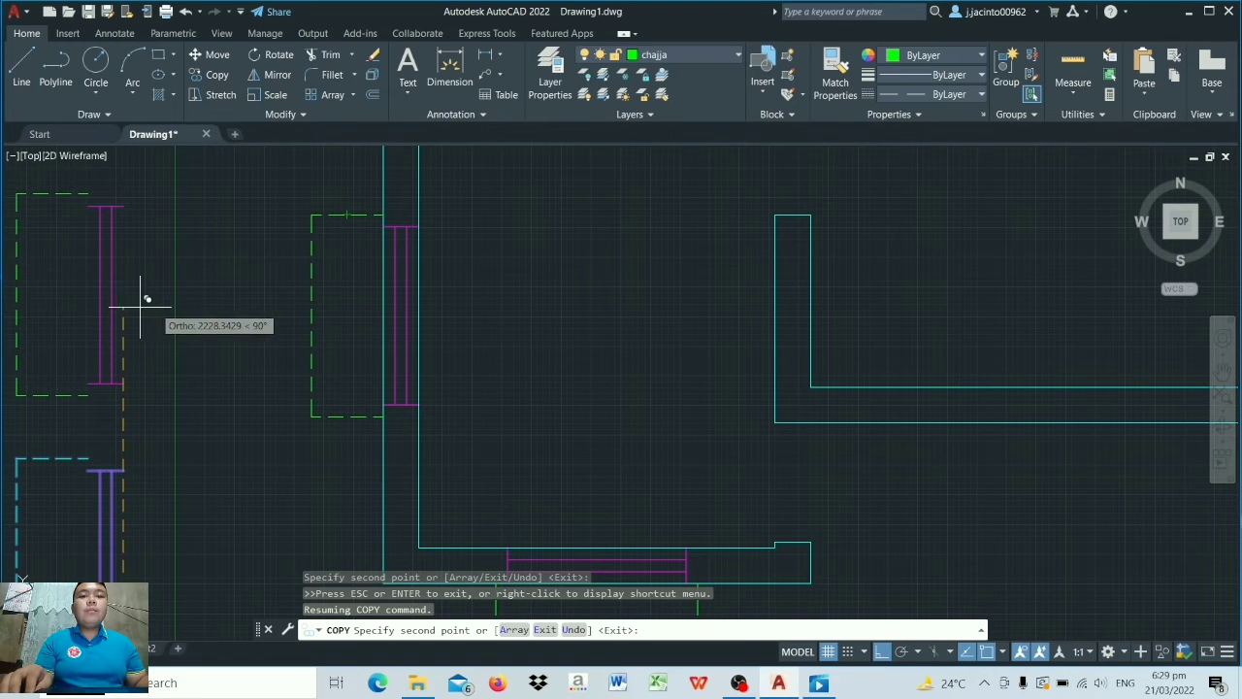
{"action": "scroll", "coordinate": [261, 284], "scroll_direction": "up", "scroll_amount": 1}
{"action": "scroll", "coordinate": [266, 260], "scroll_direction": "down", "scroll_amount": 5}
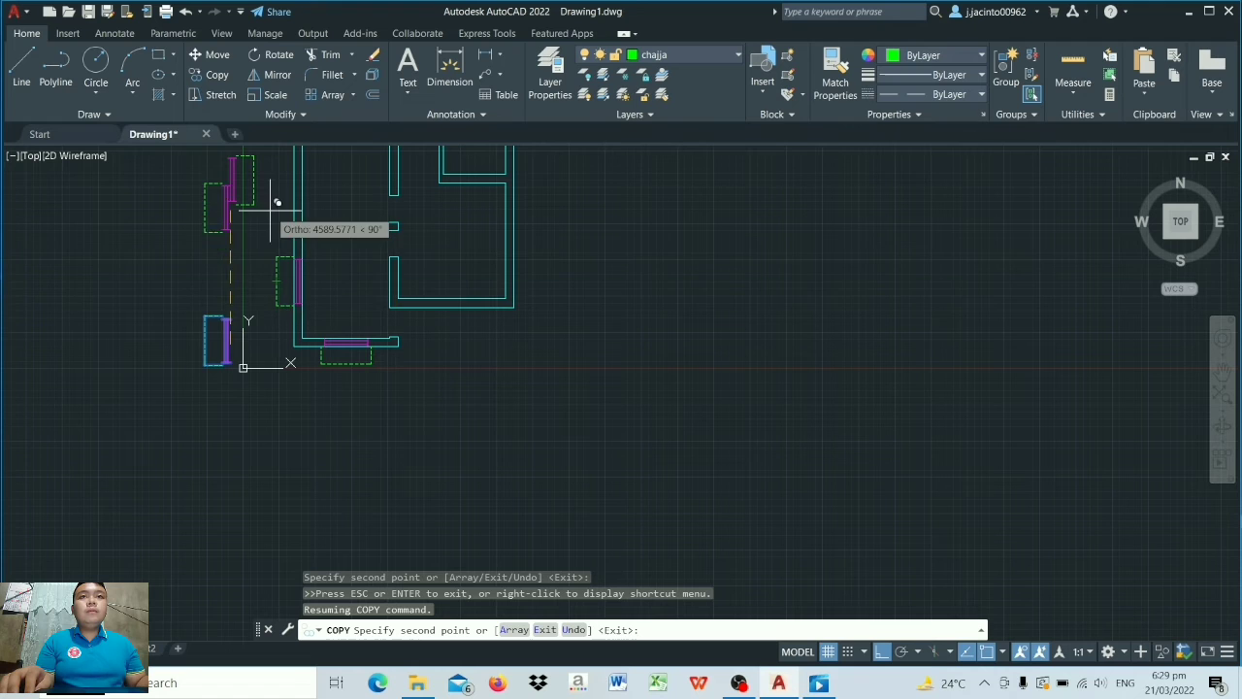
{"action": "scroll", "coordinate": [268, 233], "scroll_direction": "up", "scroll_amount": 2}
{"action": "scroll", "coordinate": [279, 186], "scroll_direction": "down", "scroll_amount": 6}
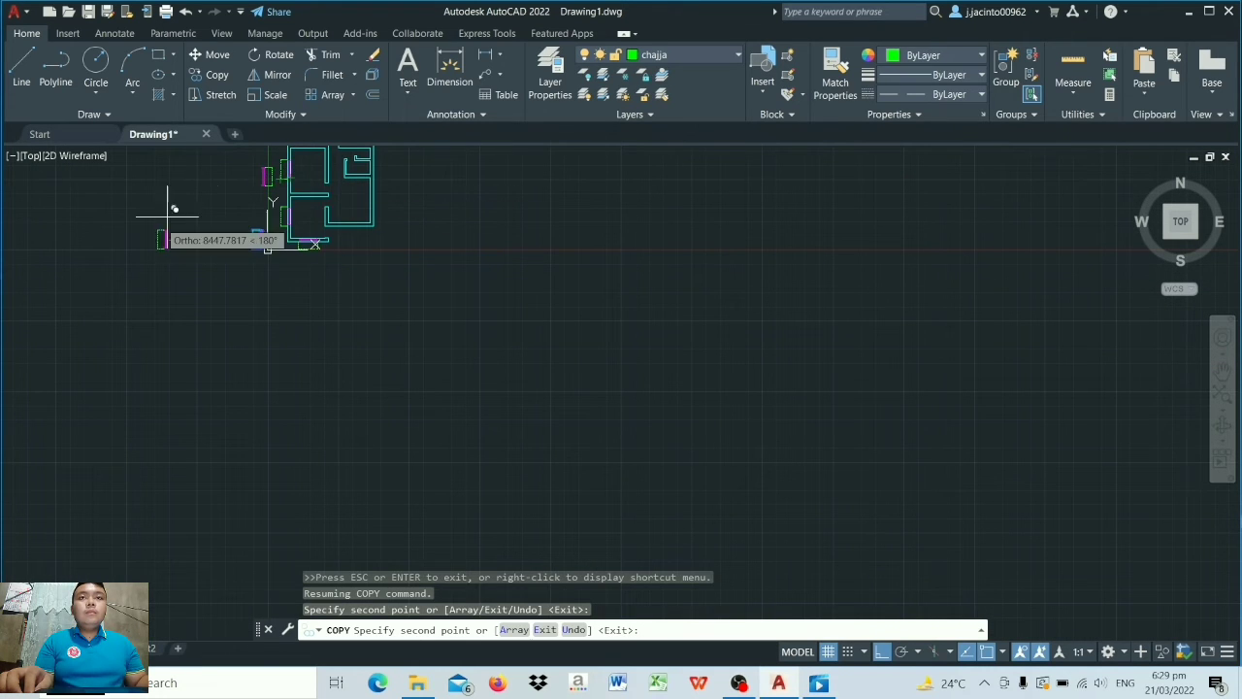
{"action": "key", "text": "Escape"}
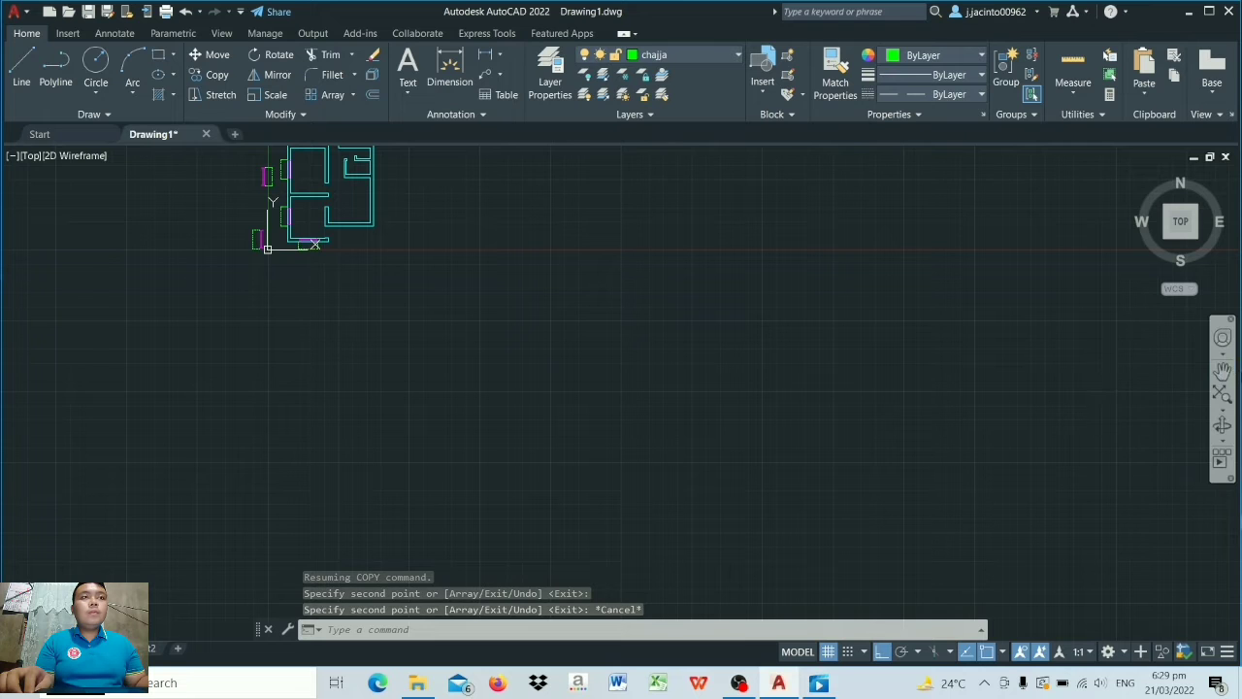
Step: Examine the whole floor plan with its placed windows and the rotated spare copies beside it
{"action": "left_click", "coordinate": [1222, 371]}
{"action": "left_click_drag", "start_coordinate": [634, 277], "coordinate": [609, 475]}
{"action": "scroll", "coordinate": [438, 416], "scroll_direction": "up", "scroll_amount": 4}
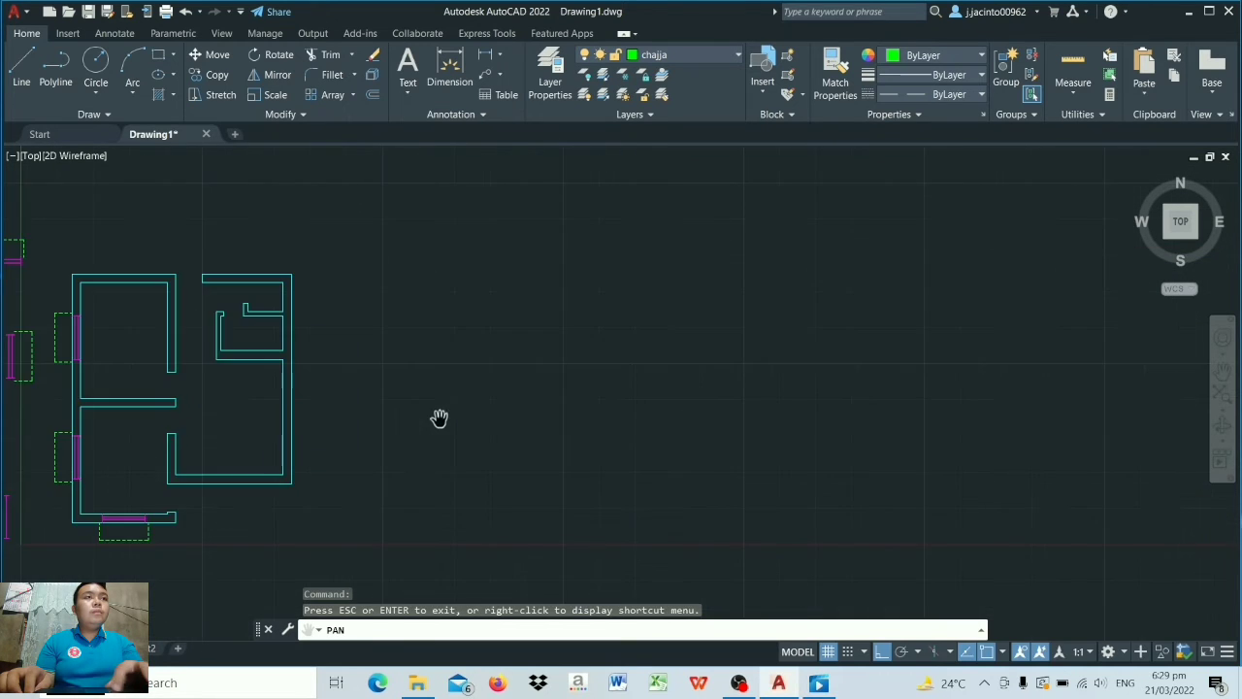
{"action": "scroll", "coordinate": [437, 419], "scroll_direction": "down", "scroll_amount": 2}
{"action": "left_click_drag", "start_coordinate": [438, 418], "coordinate": [661, 397]}
{"action": "scroll", "coordinate": [579, 411], "scroll_direction": "up", "scroll_amount": 4}
{"action": "scroll", "coordinate": [579, 410], "scroll_direction": "down", "scroll_amount": 2}
{"action": "scroll", "coordinate": [661, 397], "scroll_direction": "up", "scroll_amount": 2}
{"action": "scroll", "coordinate": [658, 397], "scroll_direction": "down", "scroll_amount": 2}
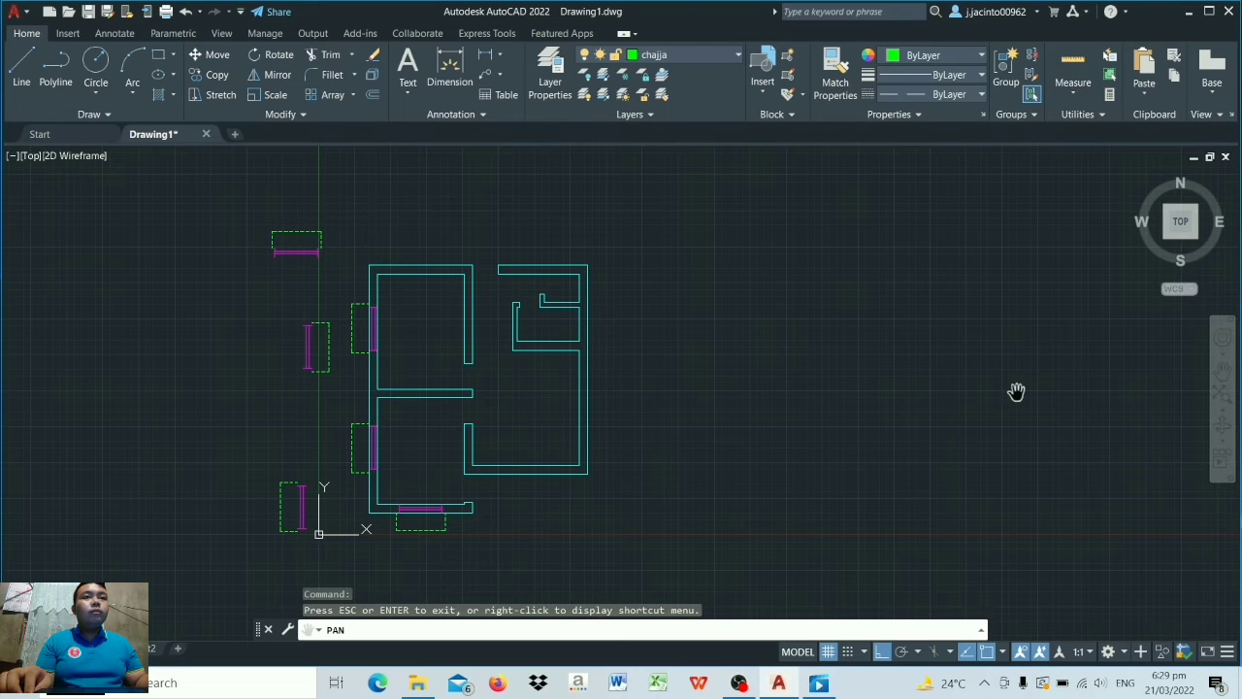
{"action": "key", "text": "Escape"}
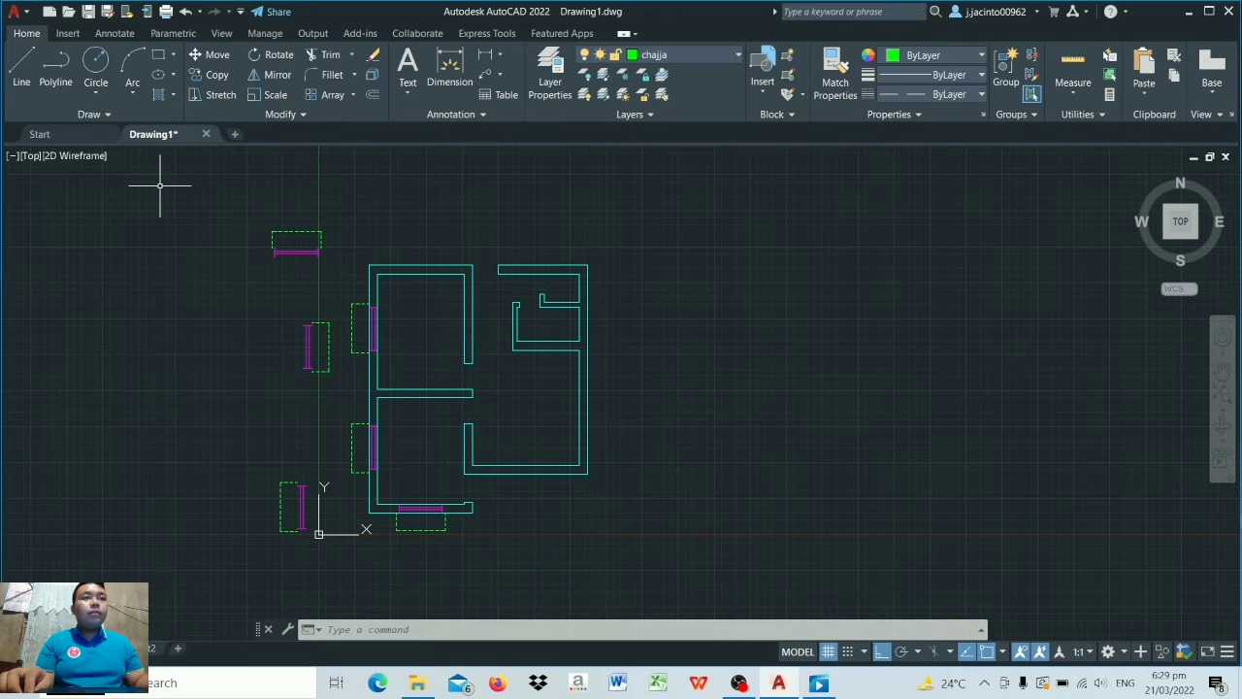
{"action": "left_click", "coordinate": [216, 94]}
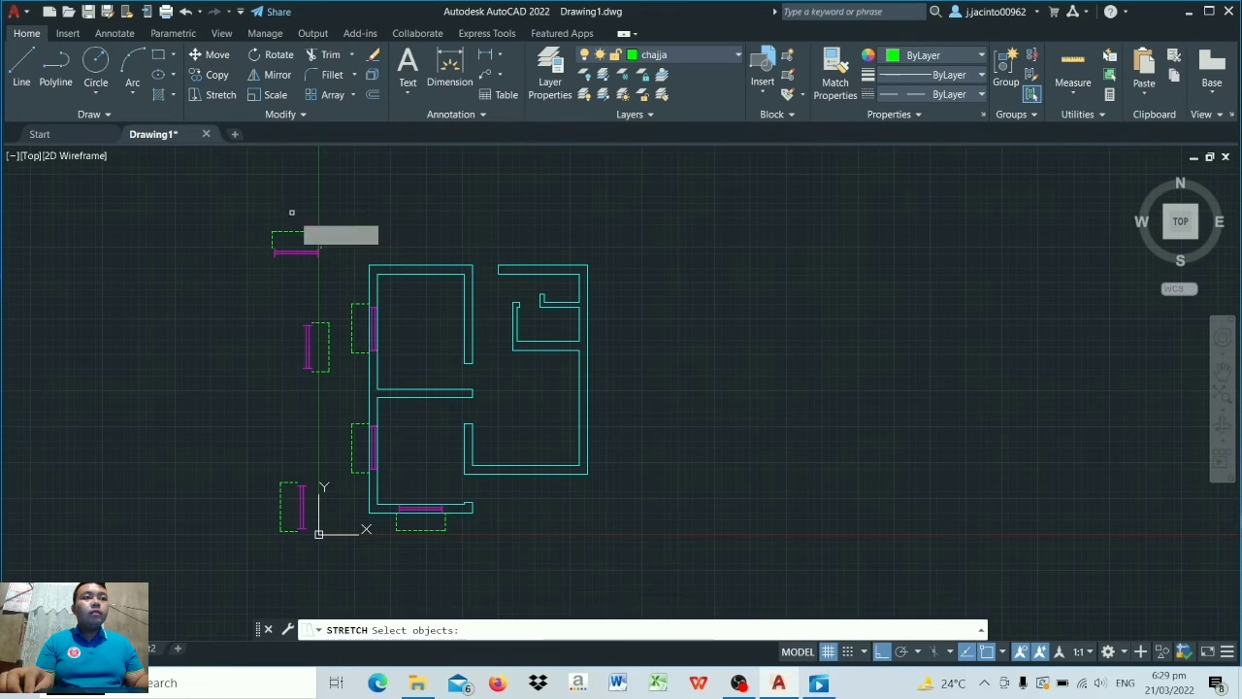
{"action": "left_click", "coordinate": [306, 207]}
{"action": "left_click", "coordinate": [326, 281]}
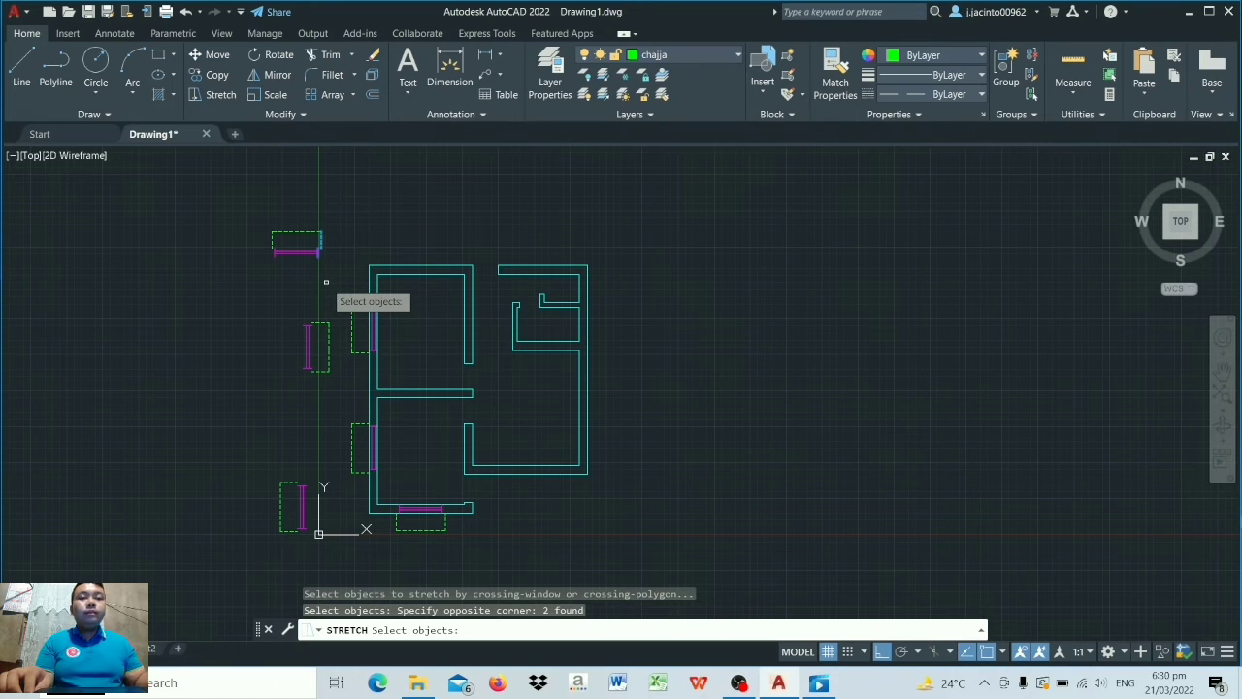
{"action": "key", "text": "Escape"}
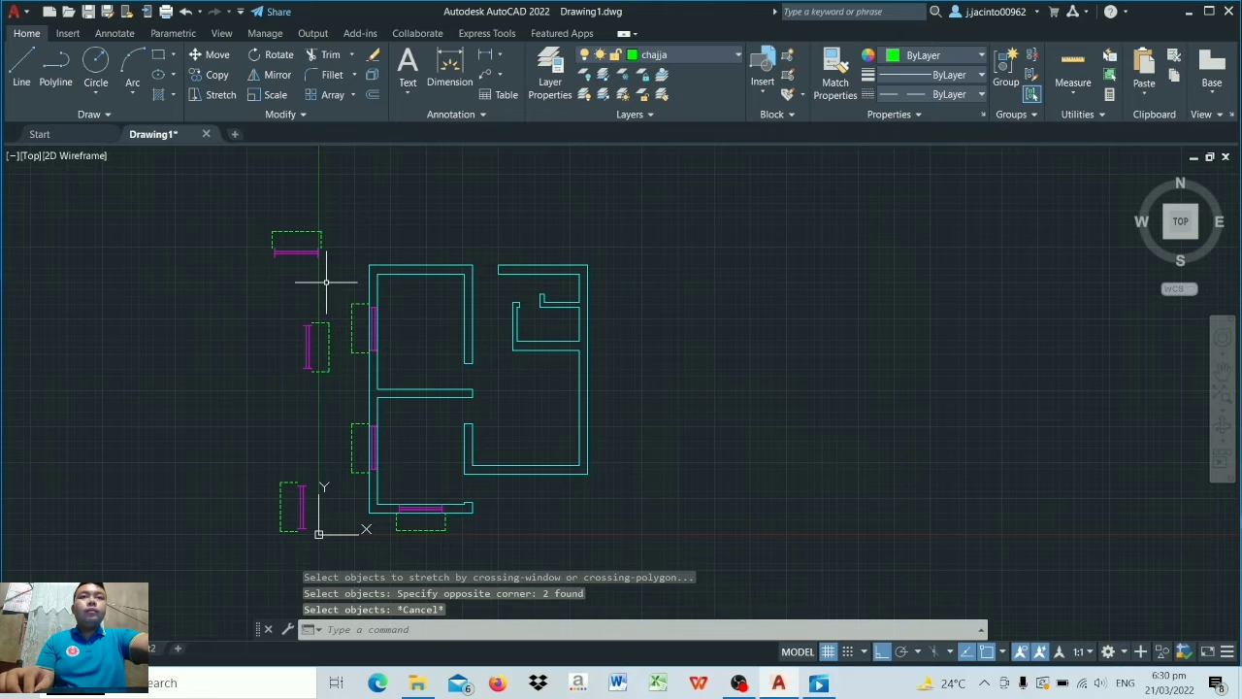
Step: Stretch the entire upward-facing spare window with its chajja 300 to the left
{"action": "left_click", "coordinate": [195, 91]}
{"action": "left_click", "coordinate": [335, 211]}
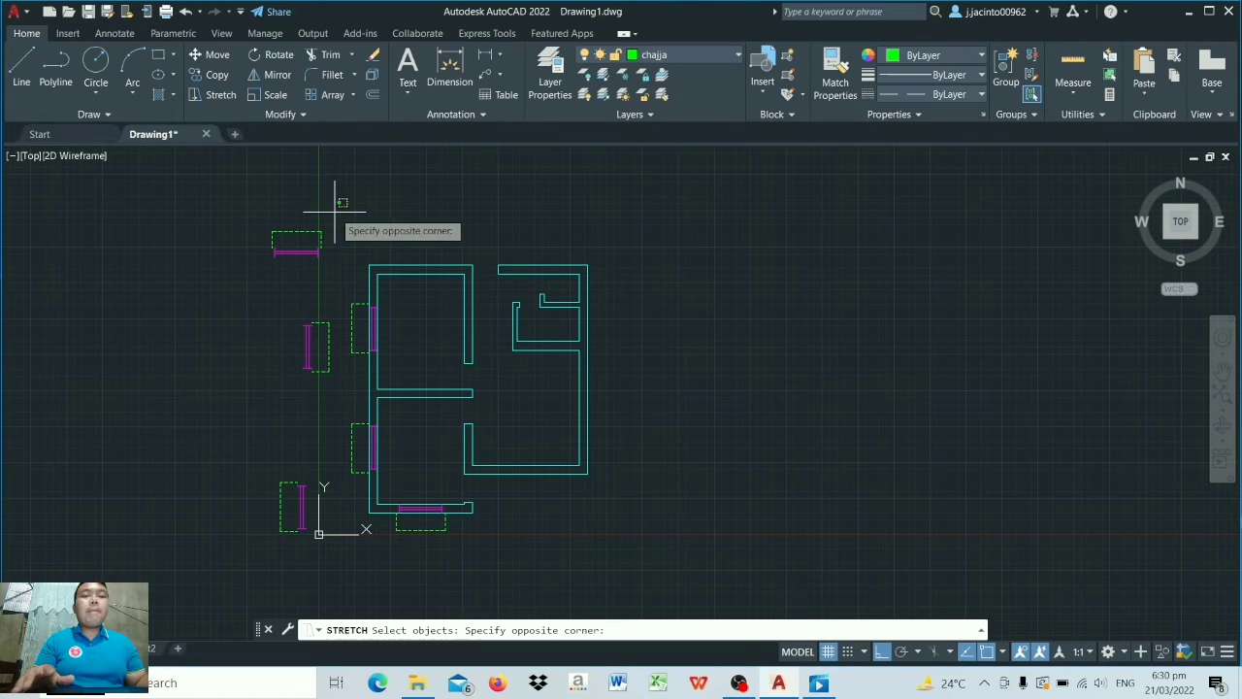
{"action": "left_click", "coordinate": [267, 298]}
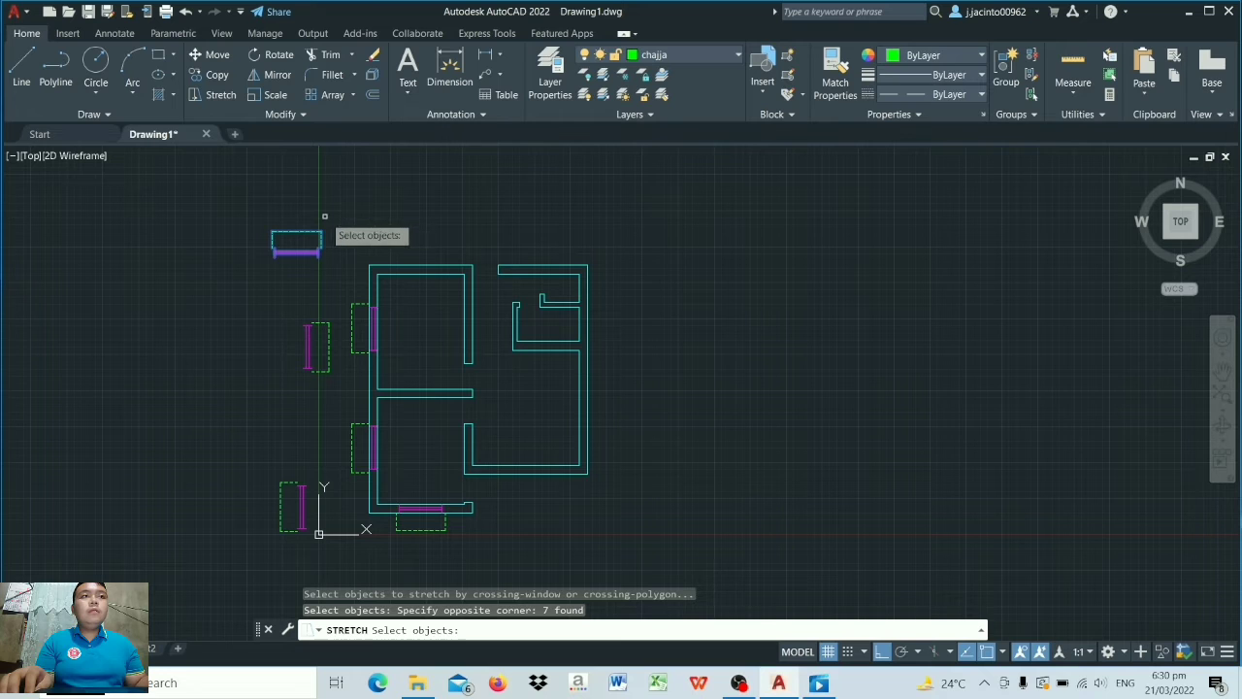
{"action": "key", "text": "Return"}
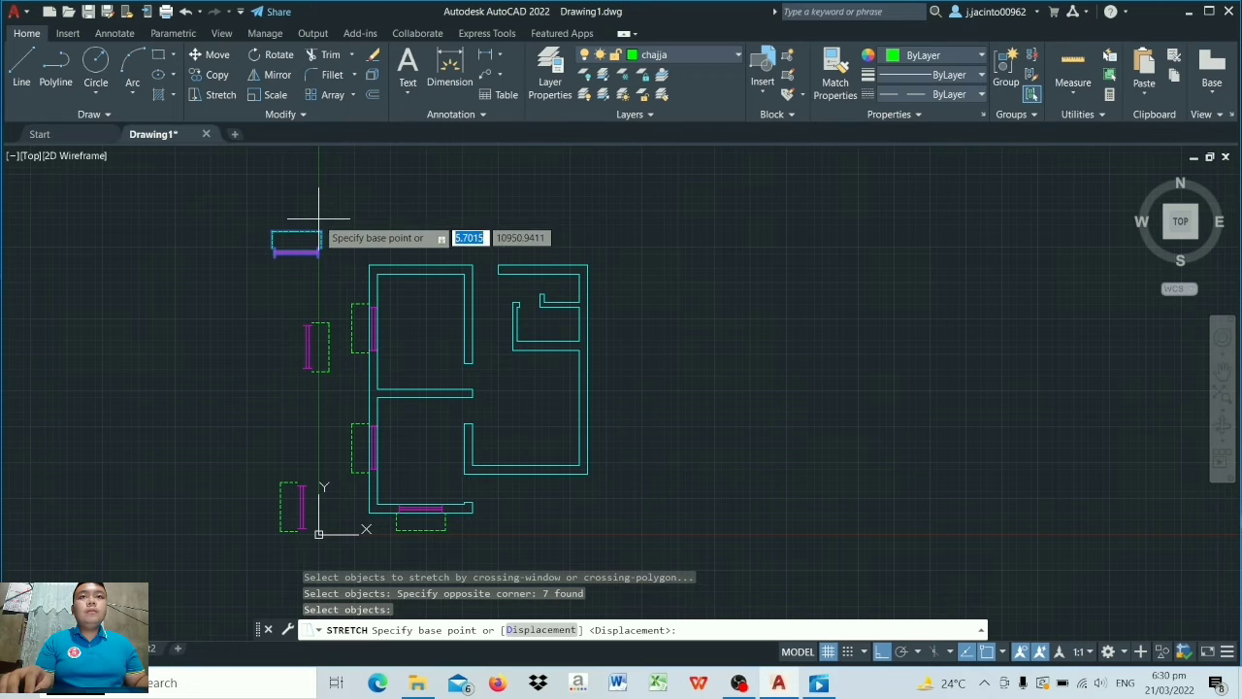
{"action": "left_click", "coordinate": [325, 208]}
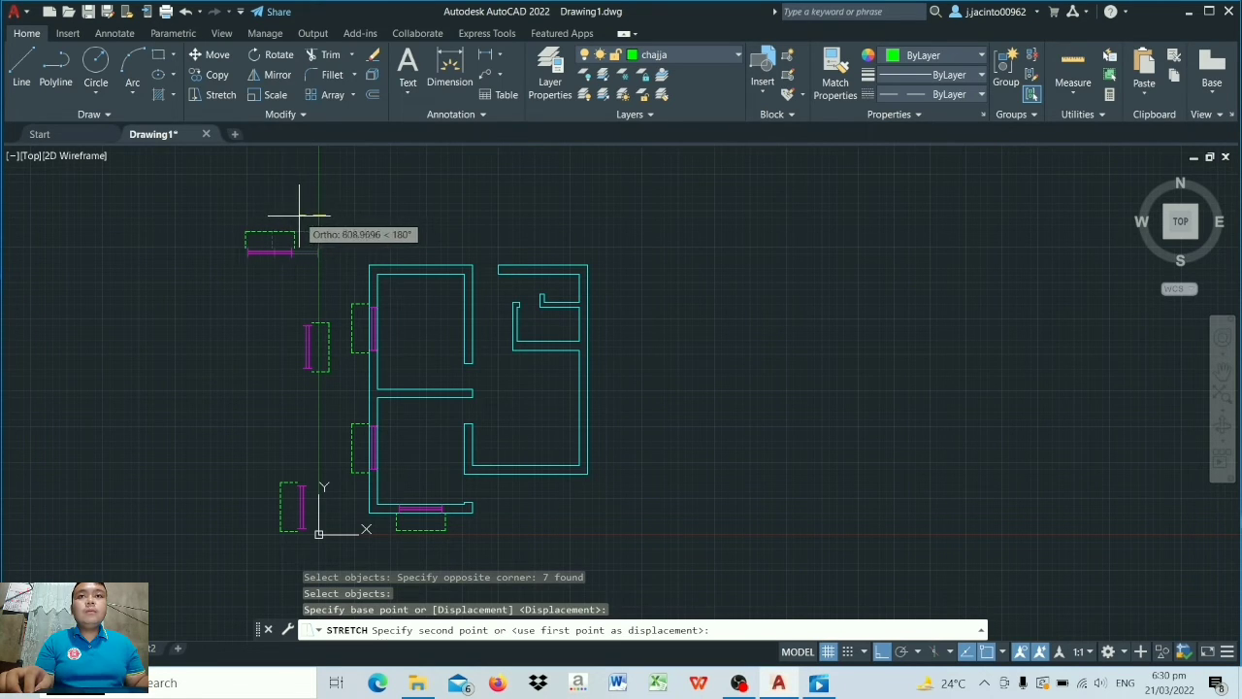
{"action": "type", "text": "300"}
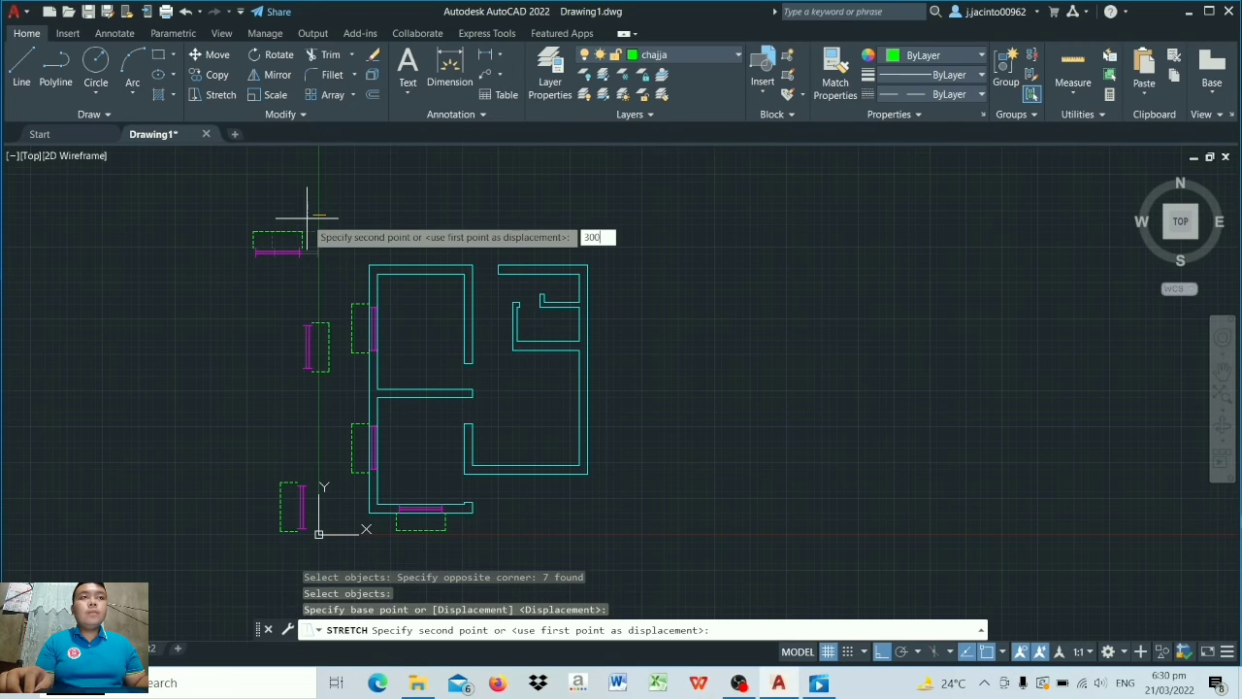
{"action": "key", "text": "Return"}
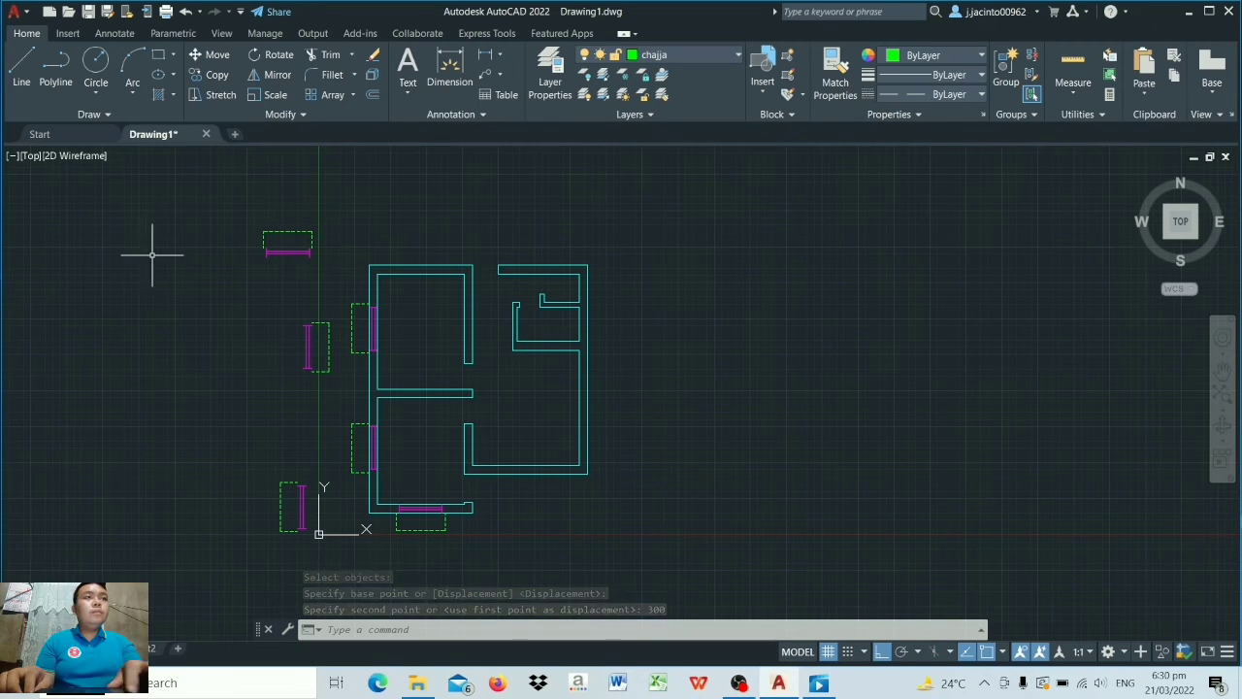
{"action": "key", "text": "Escape"}
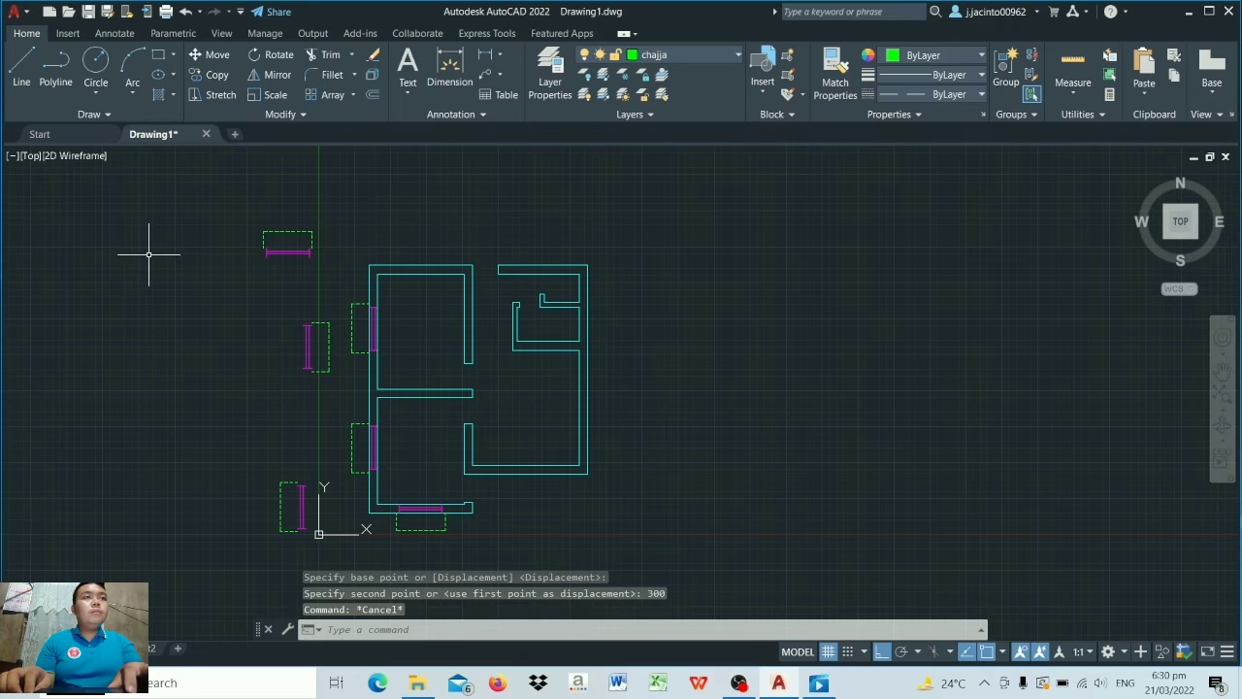
Step: Copy the upward-facing window with its chajja from its inner midpoint onto the upper-left room's top wall, near the wall's middle
{"action": "left_click", "coordinate": [218, 77]}
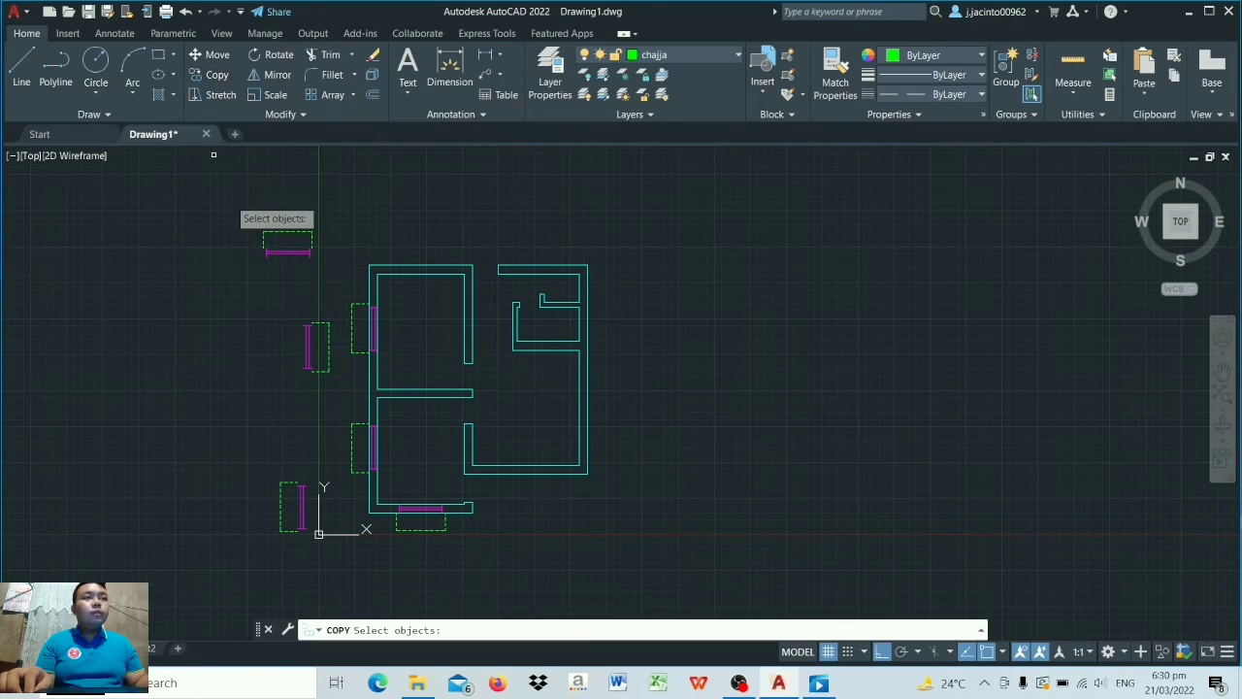
{"action": "left_click", "coordinate": [348, 281]}
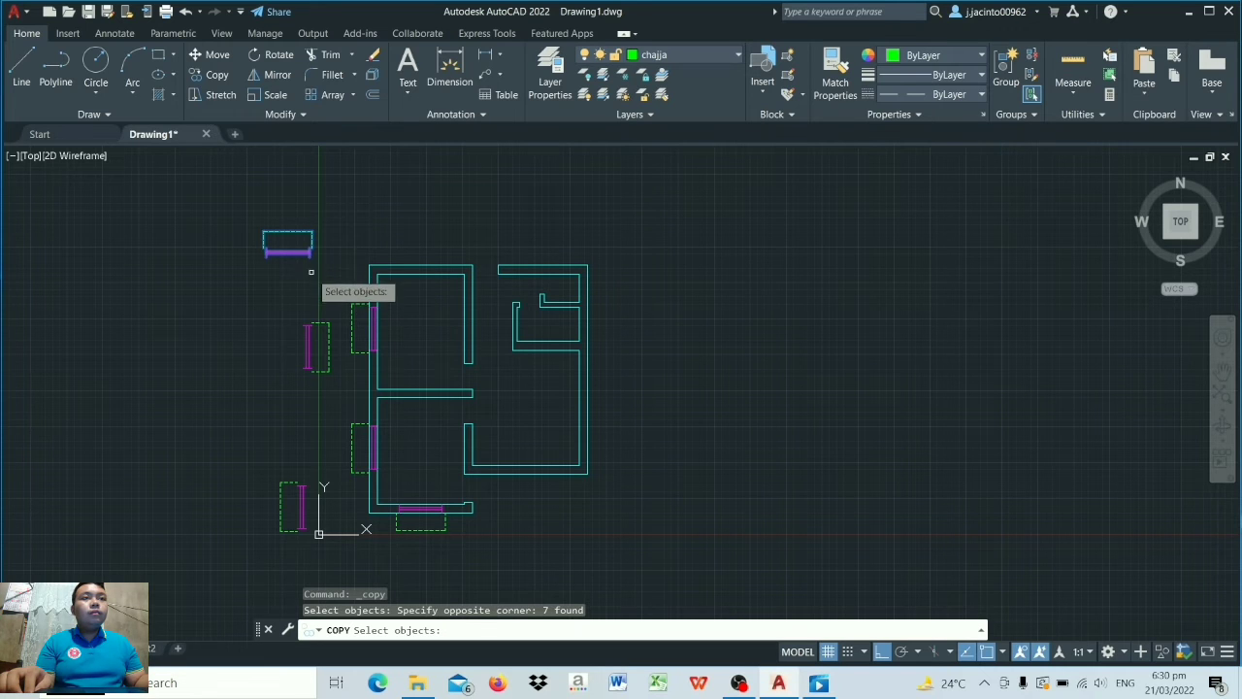
{"action": "left_click", "coordinate": [315, 257]}
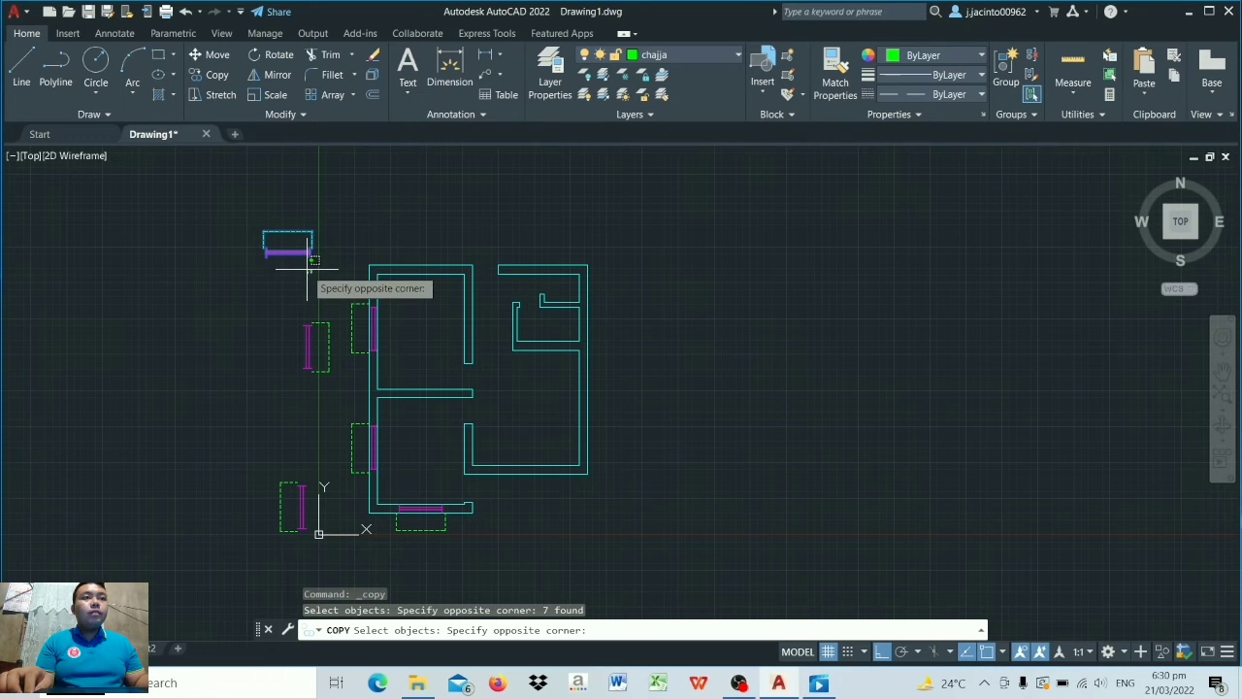
{"action": "key", "text": "Escape"}
{"action": "key", "text": "Return"}
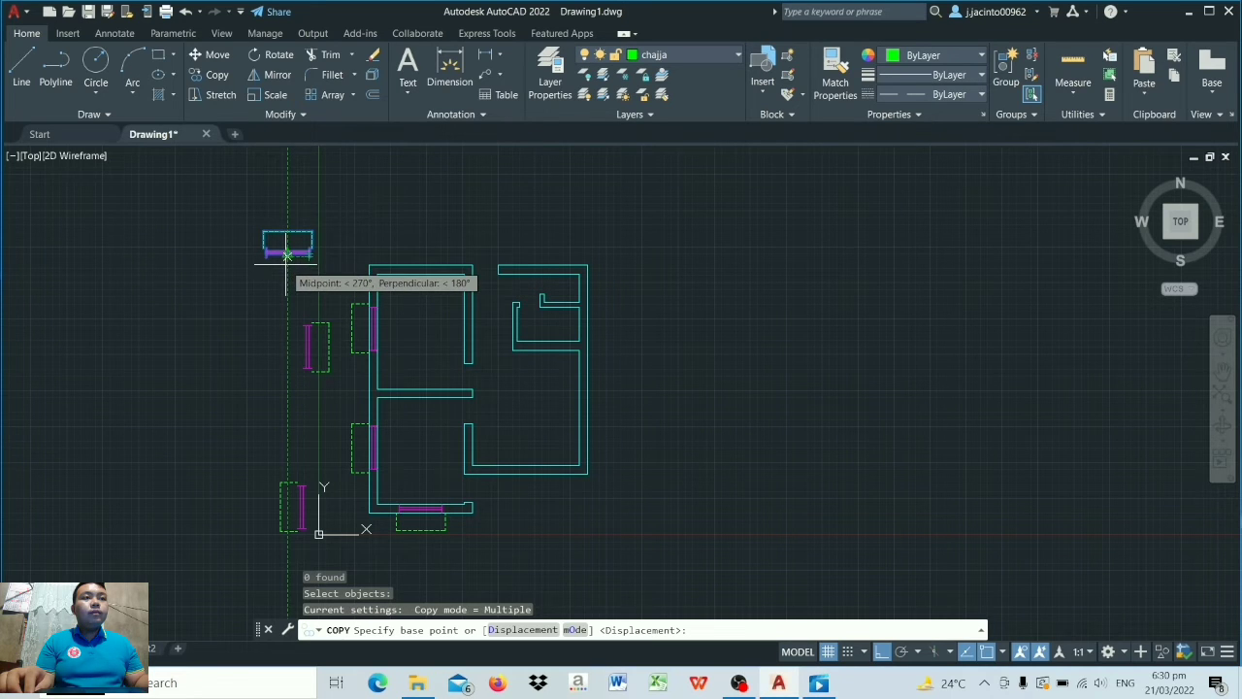
{"action": "left_click", "coordinate": [287, 253]}
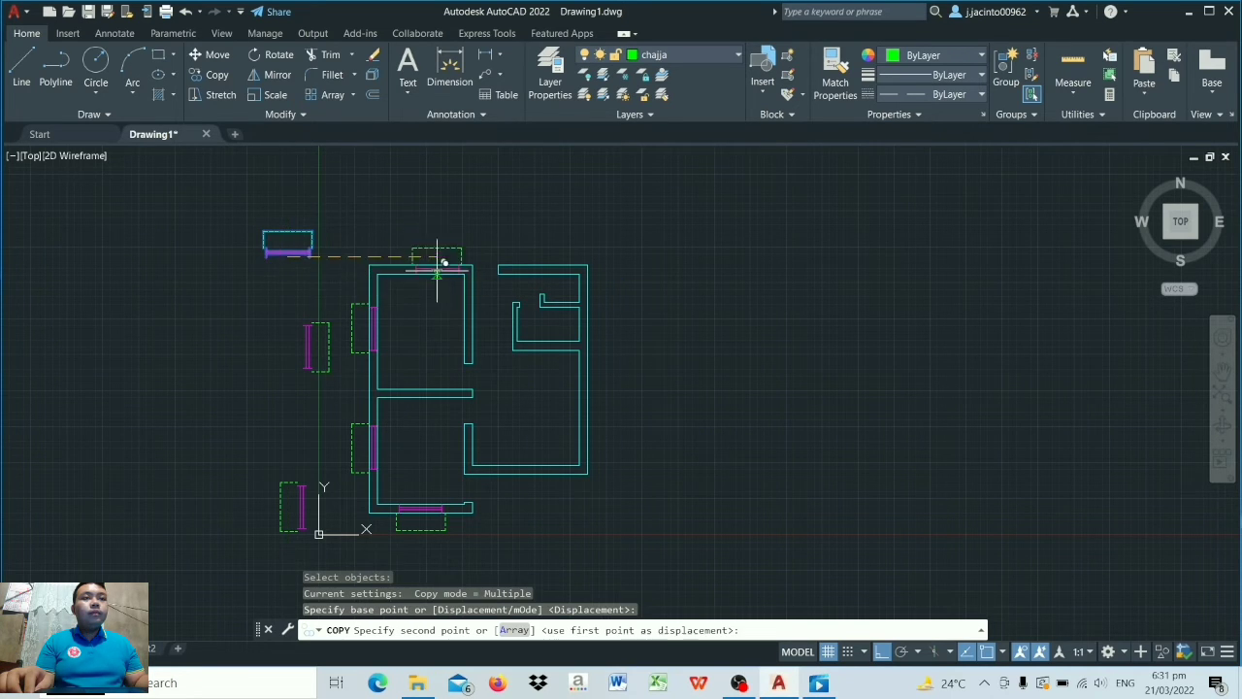
{"action": "scroll", "coordinate": [408, 272], "scroll_direction": "up", "scroll_amount": 4}
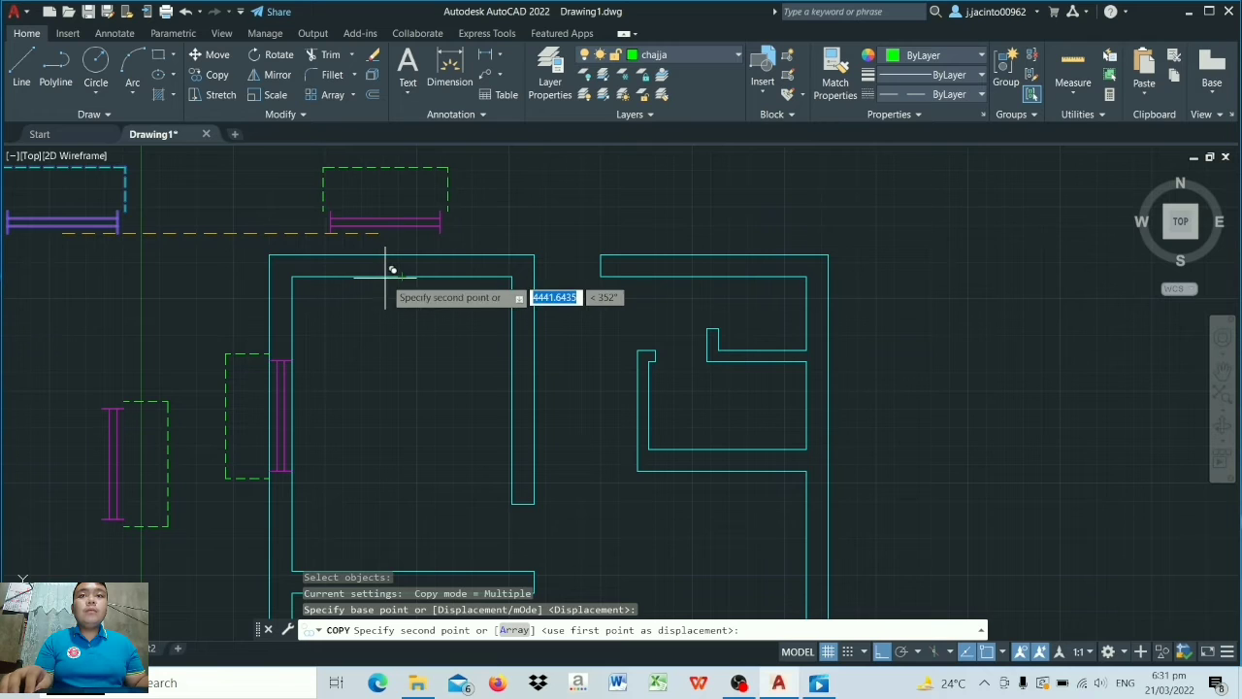
{"action": "left_click", "coordinate": [395, 270]}
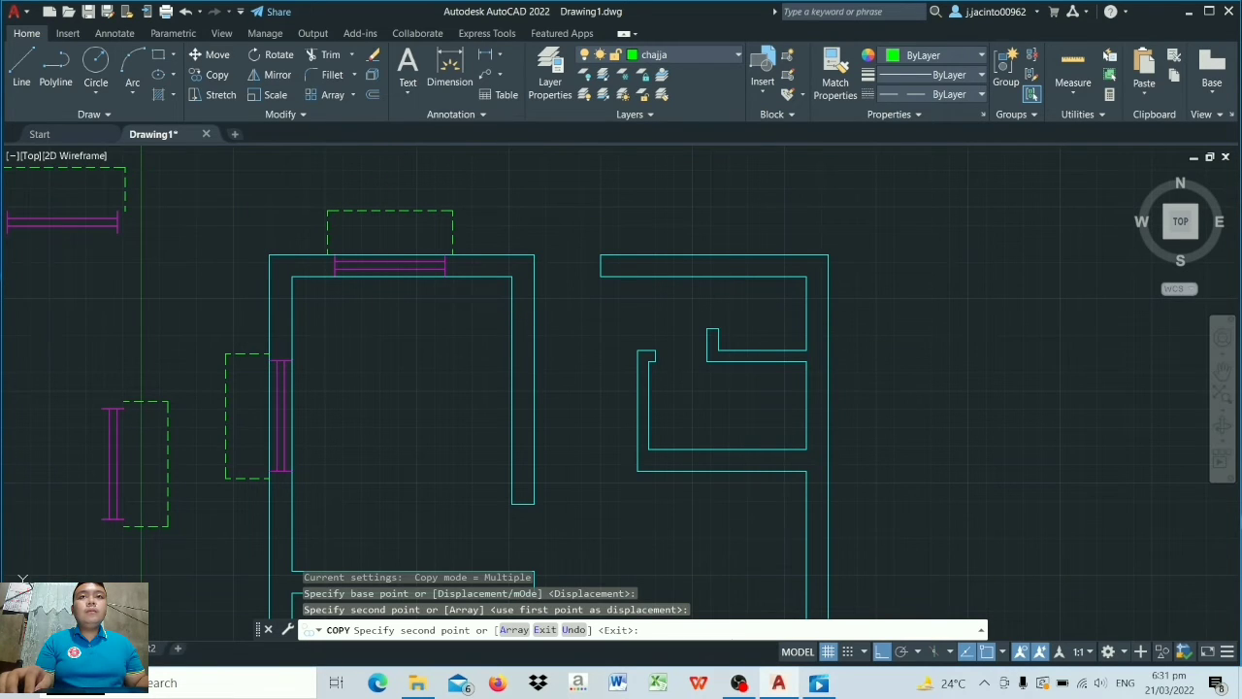
{"action": "key", "text": "Escape"}
Step: Move the right-facing spare window with its chajja onto the large right room's right wall, from its inner midpoint to the inner wall line's midpoint
{"action": "scroll", "coordinate": [541, 387], "scroll_direction": "down", "scroll_amount": 4}
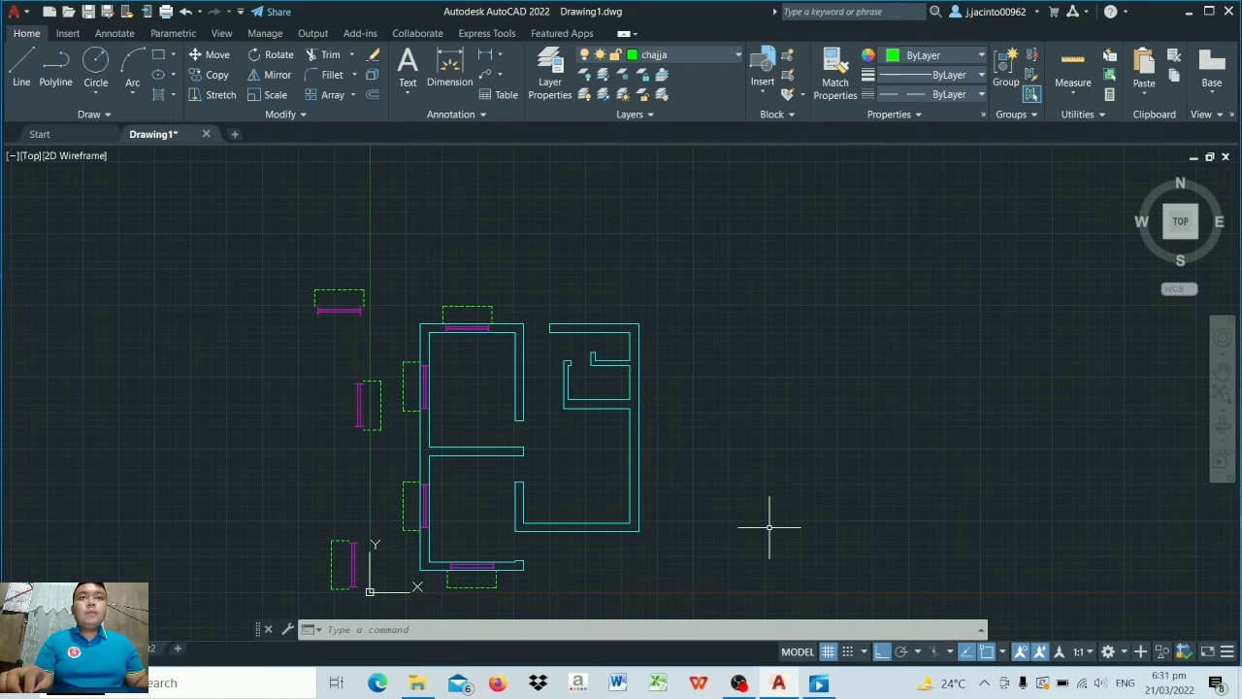
{"action": "scroll", "coordinate": [247, 452], "scroll_direction": "up", "scroll_amount": 4}
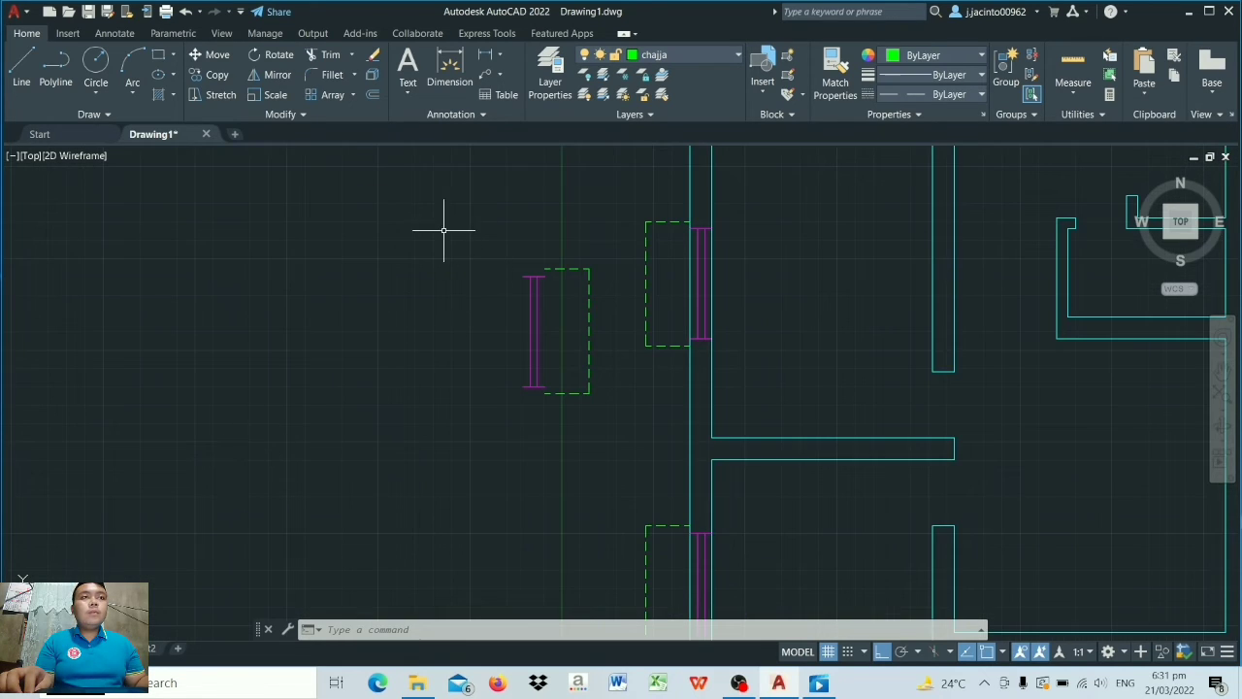
{"action": "type", "text": "m"}
{"action": "key", "text": "Return"}
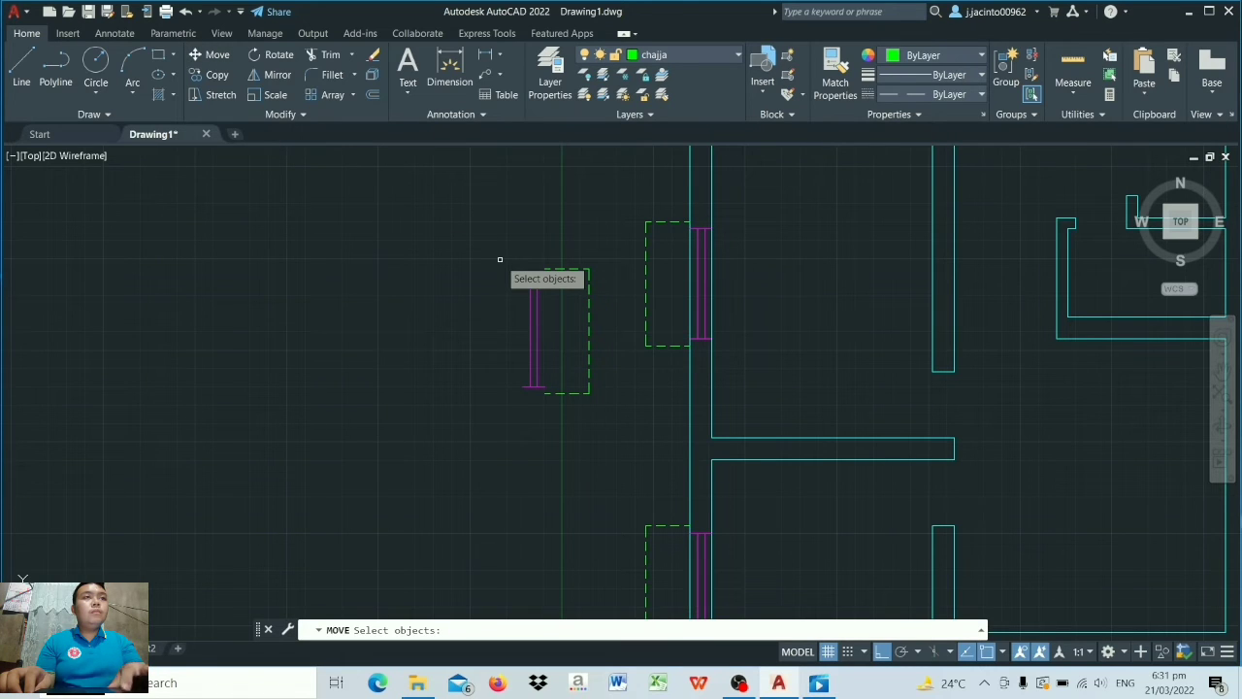
{"action": "left_click", "coordinate": [614, 408]}
{"action": "key", "text": "Return"}
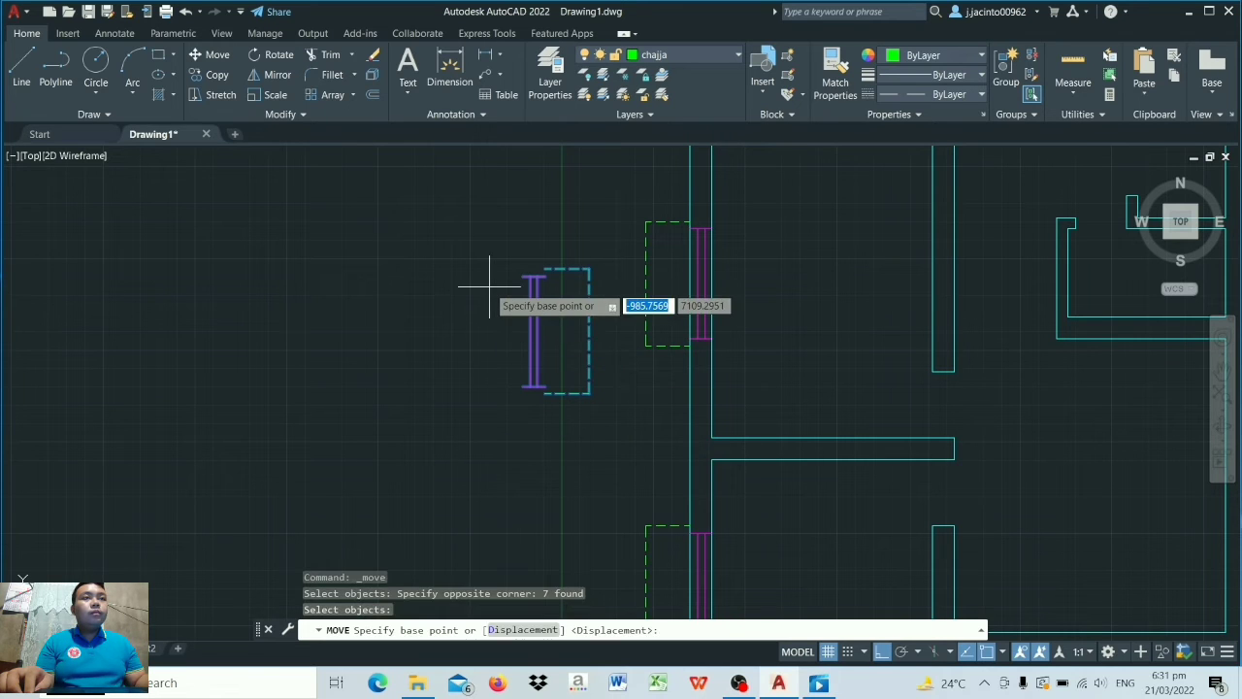
{"action": "left_click", "coordinate": [515, 331]}
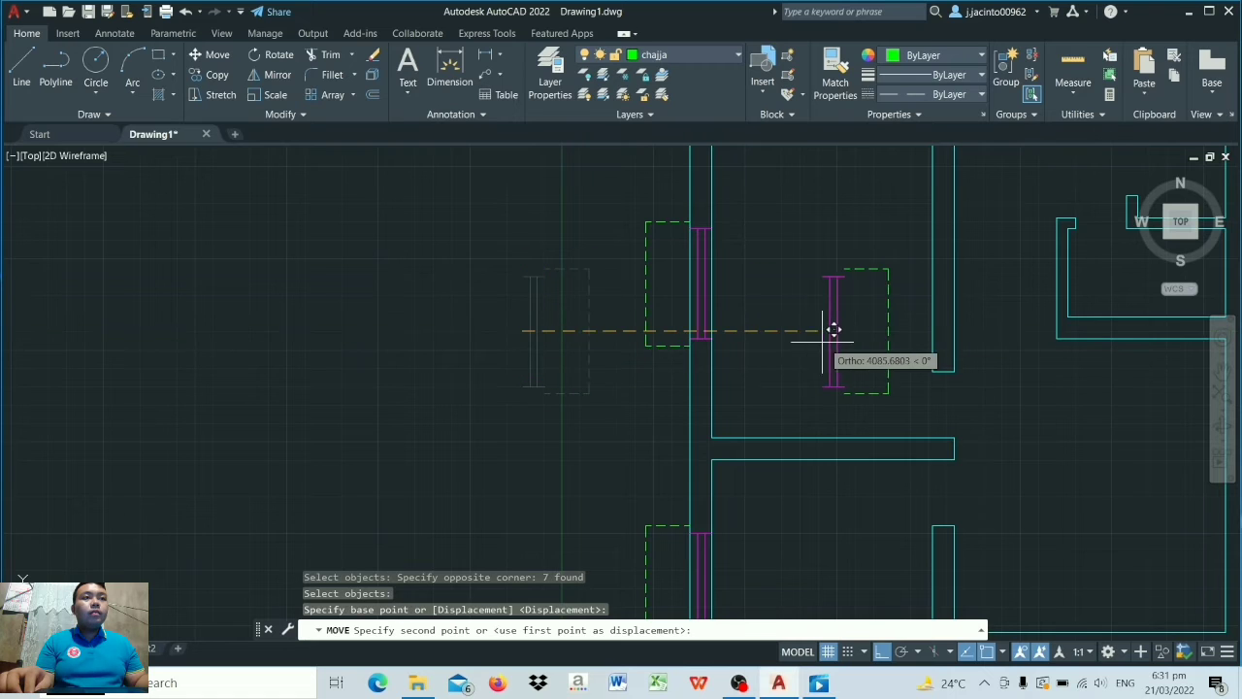
{"action": "scroll", "coordinate": [830, 330], "scroll_direction": "down", "scroll_amount": 4}
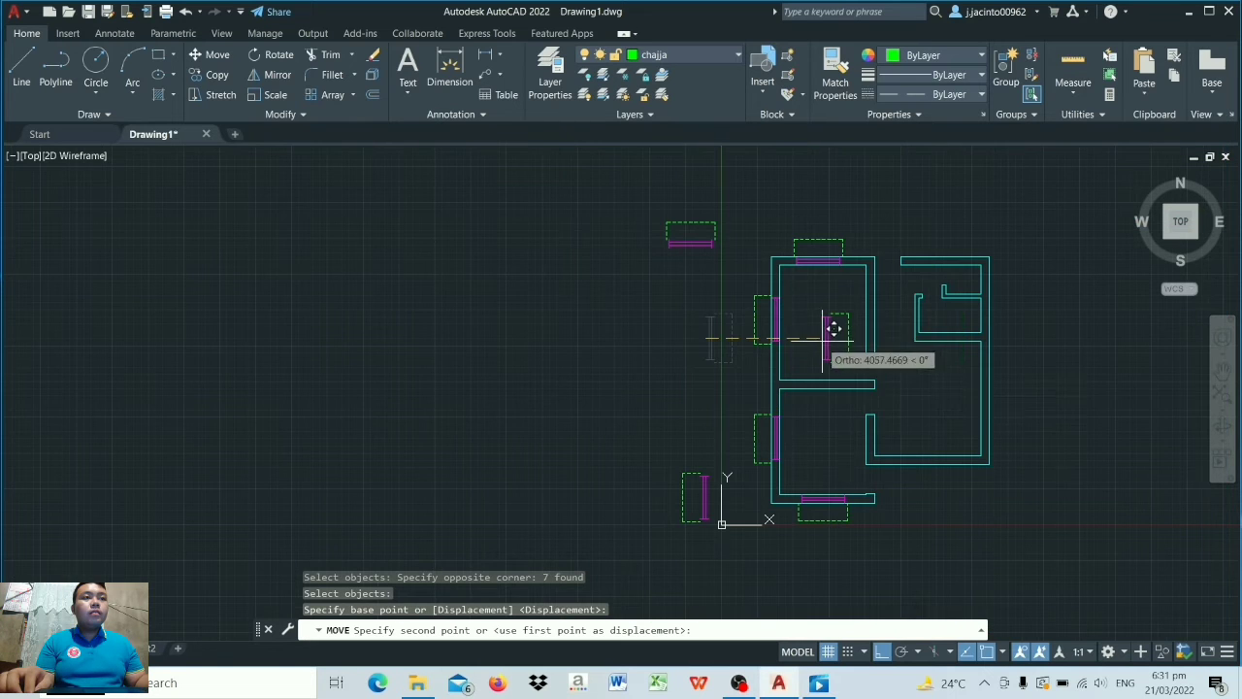
{"action": "left_click", "coordinate": [979, 395]}
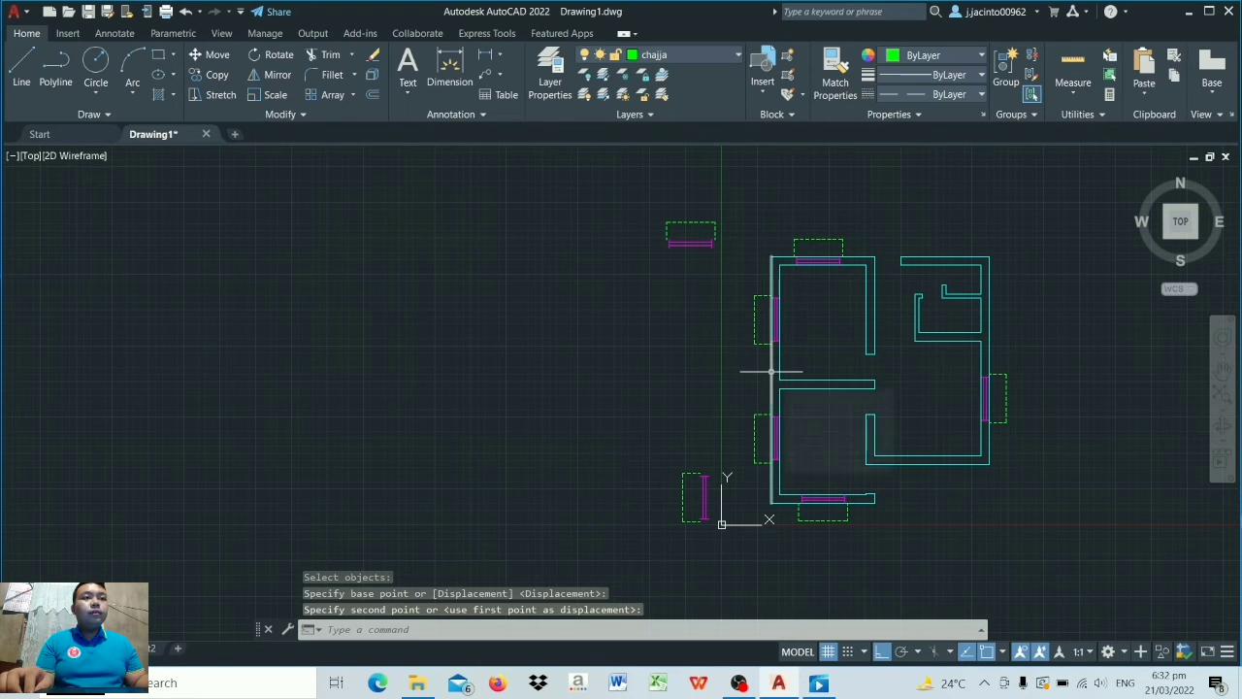
{"action": "key", "text": "Escape"}
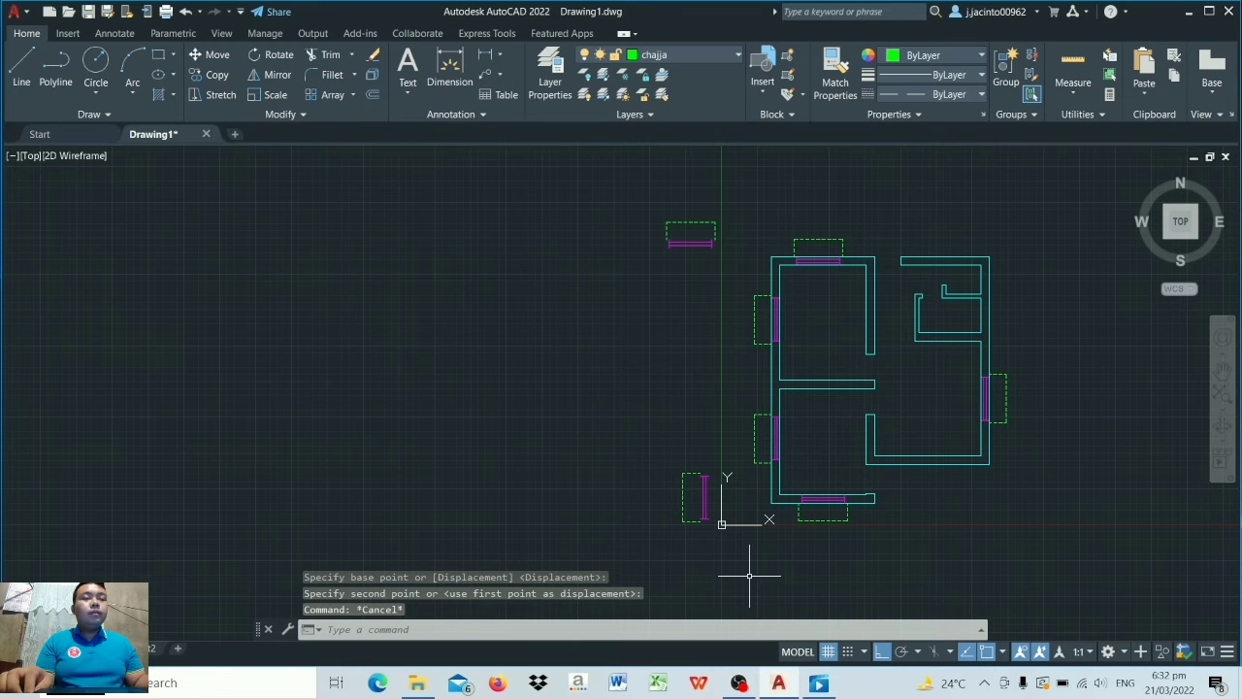
Step: Copy the lower-left room's bottom window with its chajja to the midpoint of the large right room's inner bottom wall line
{"action": "scroll", "coordinate": [804, 480], "scroll_direction": "down", "scroll_amount": 2}
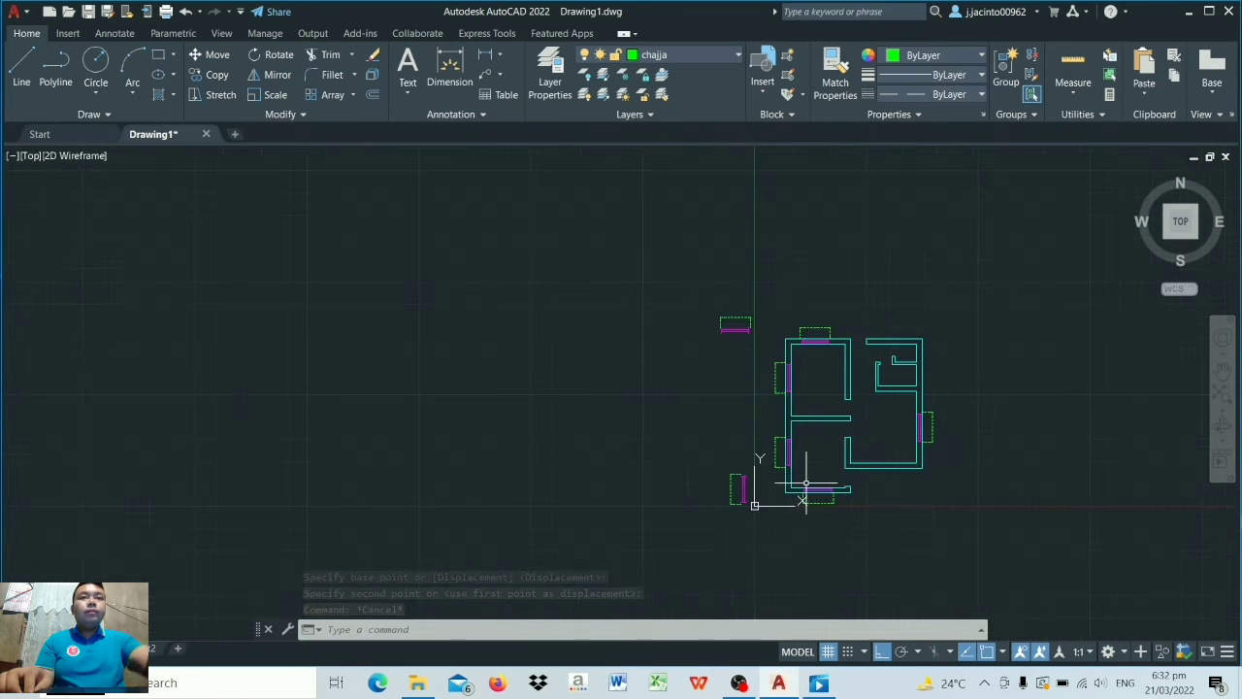
{"action": "scroll", "coordinate": [806, 483], "scroll_direction": "up", "scroll_amount": 6}
{"action": "scroll", "coordinate": [901, 442], "scroll_direction": "down", "scroll_amount": 2}
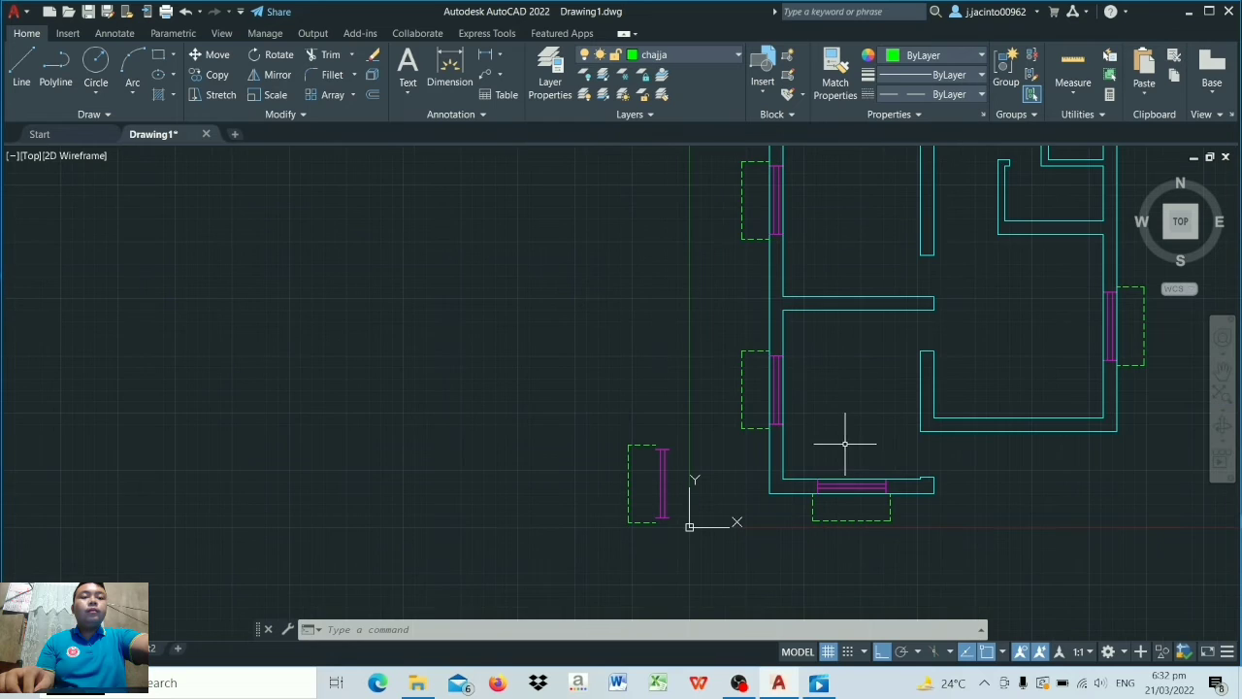
{"action": "left_click", "coordinate": [804, 449]}
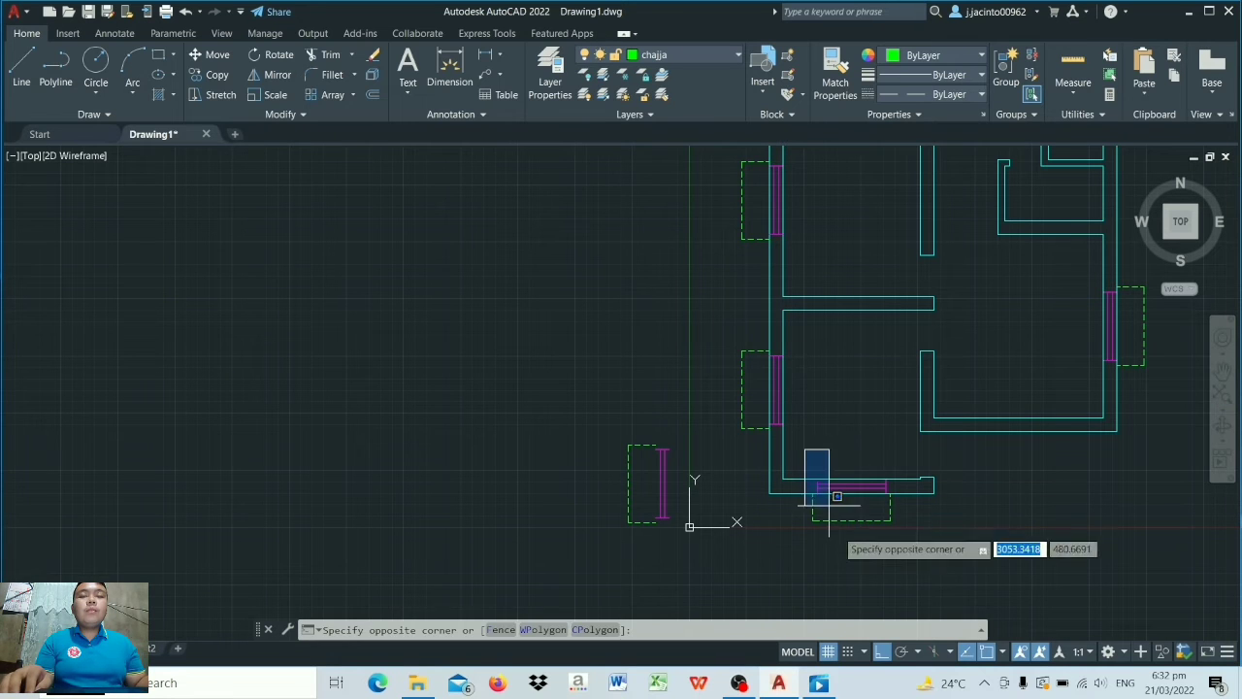
{"action": "left_click", "coordinate": [908, 552]}
{"action": "left_click", "coordinate": [211, 76]}
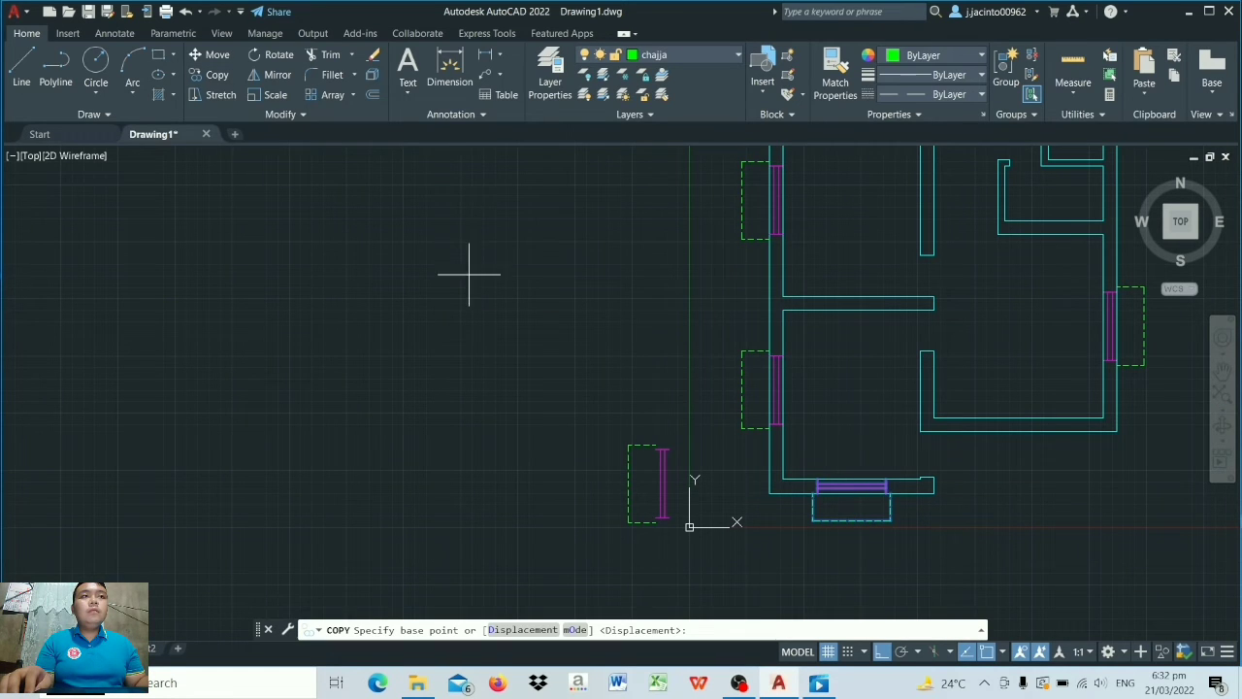
{"action": "left_click", "coordinate": [847, 473]}
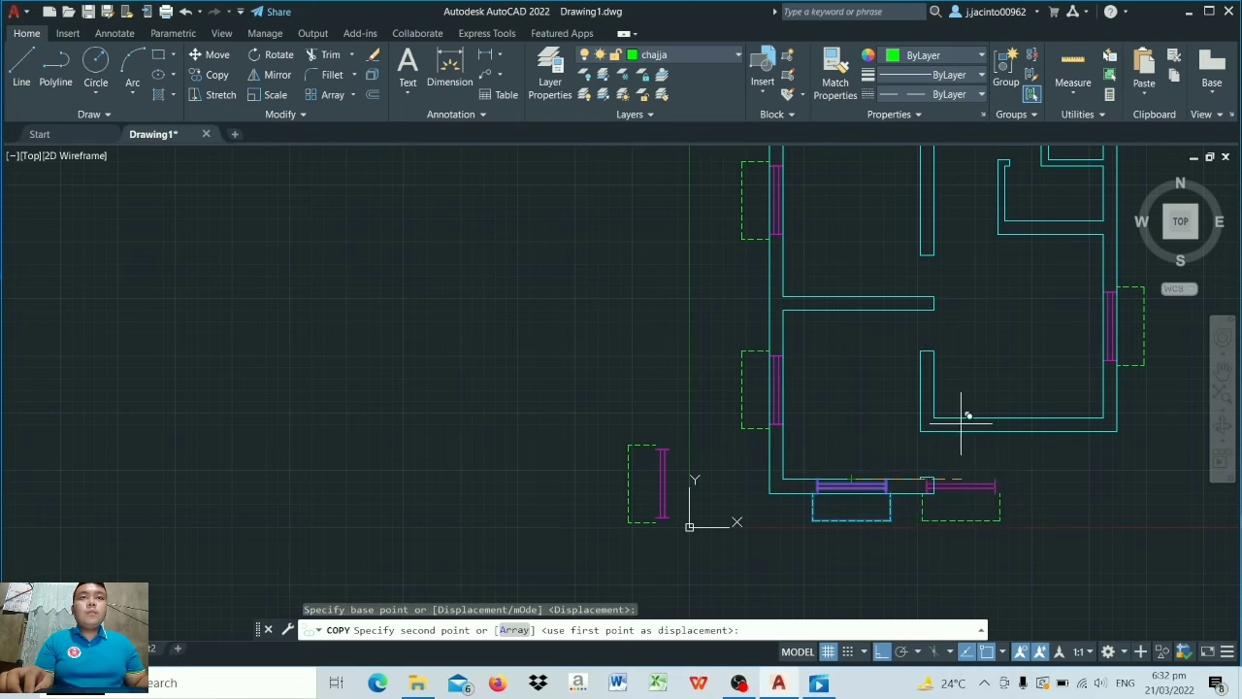
{"action": "left_click", "coordinate": [1019, 418]}
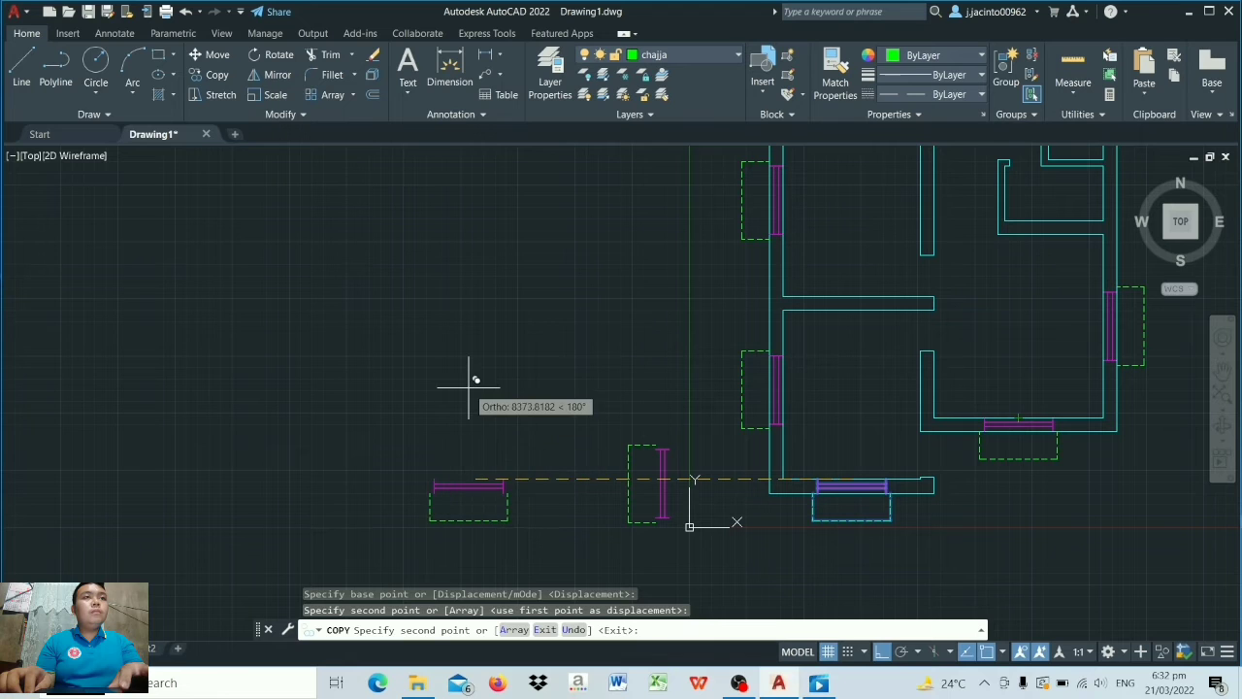
{"action": "key", "text": "Escape"}
Step: Erase the two spare window copies with their chajjas beside the floor plan
{"action": "scroll", "coordinate": [553, 430], "scroll_direction": "down", "scroll_amount": 2}
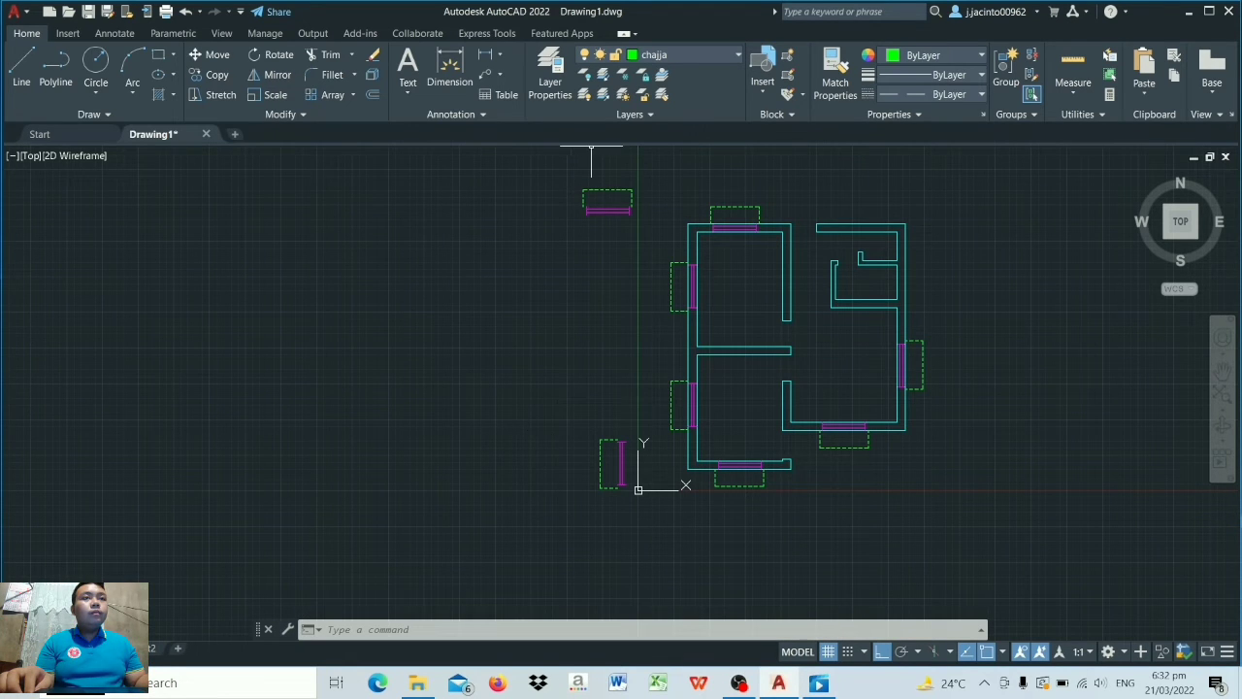
{"action": "left_click", "coordinate": [558, 179]}
{"action": "left_click", "coordinate": [644, 234]}
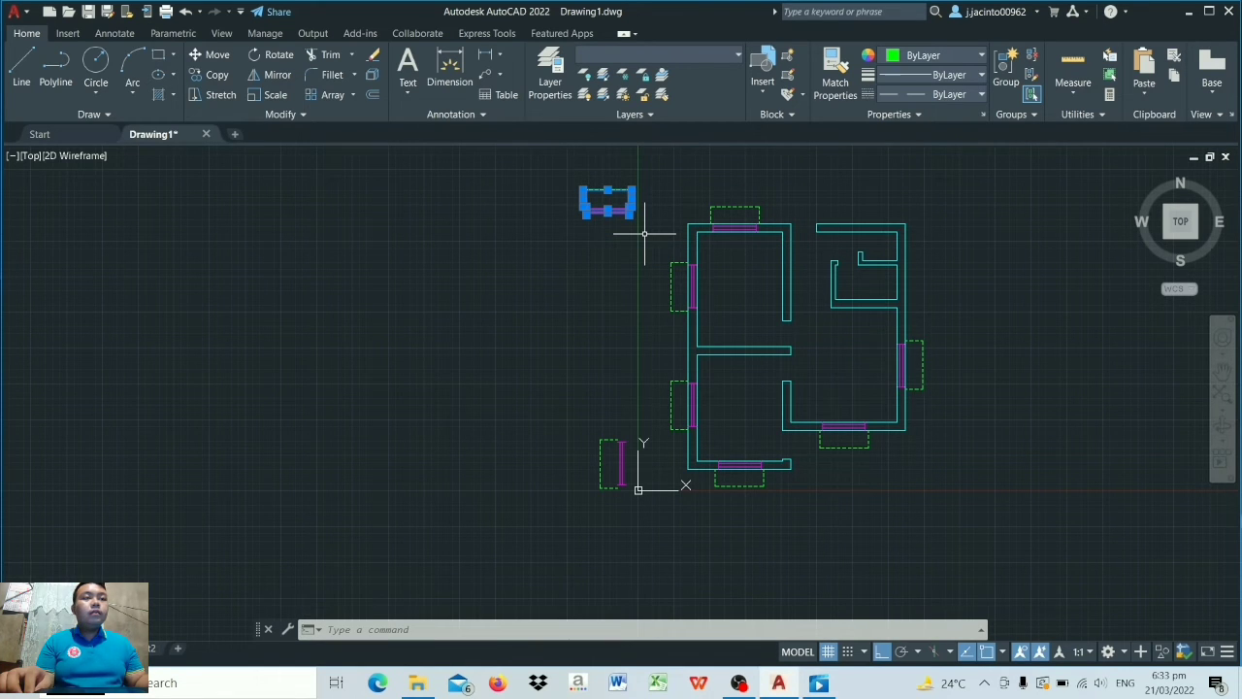
{"action": "right_click", "coordinate": [617, 210]}
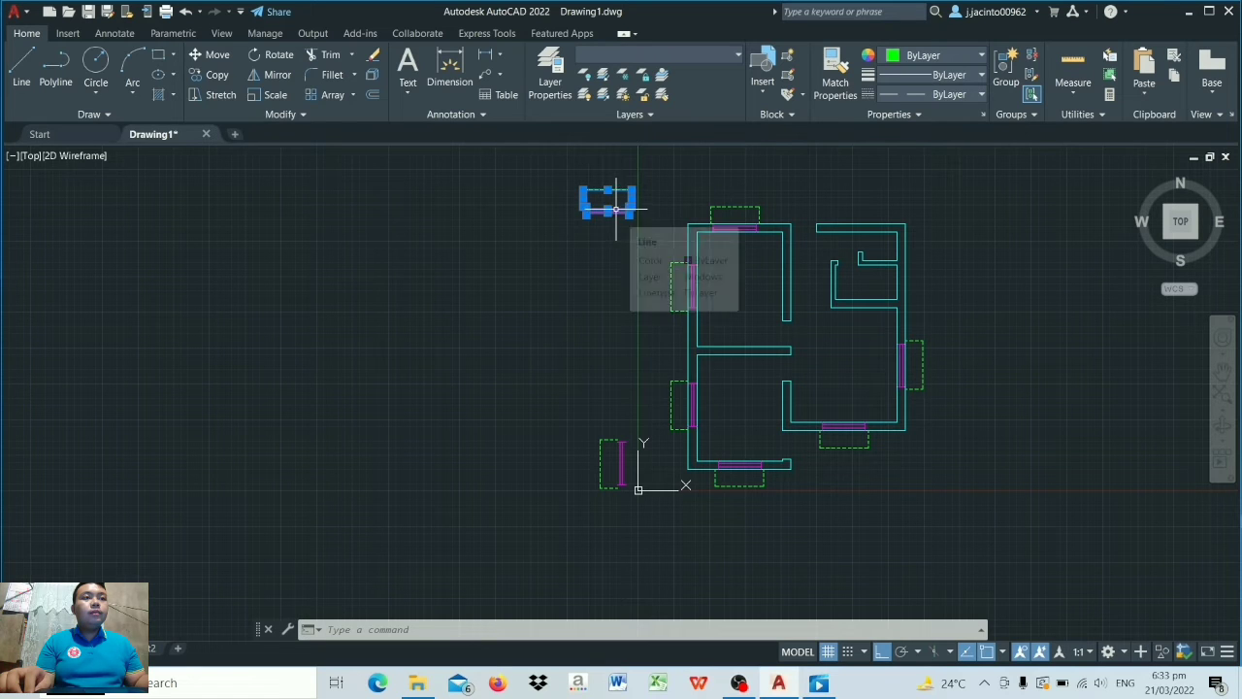
{"action": "left_click", "coordinate": [657, 292]}
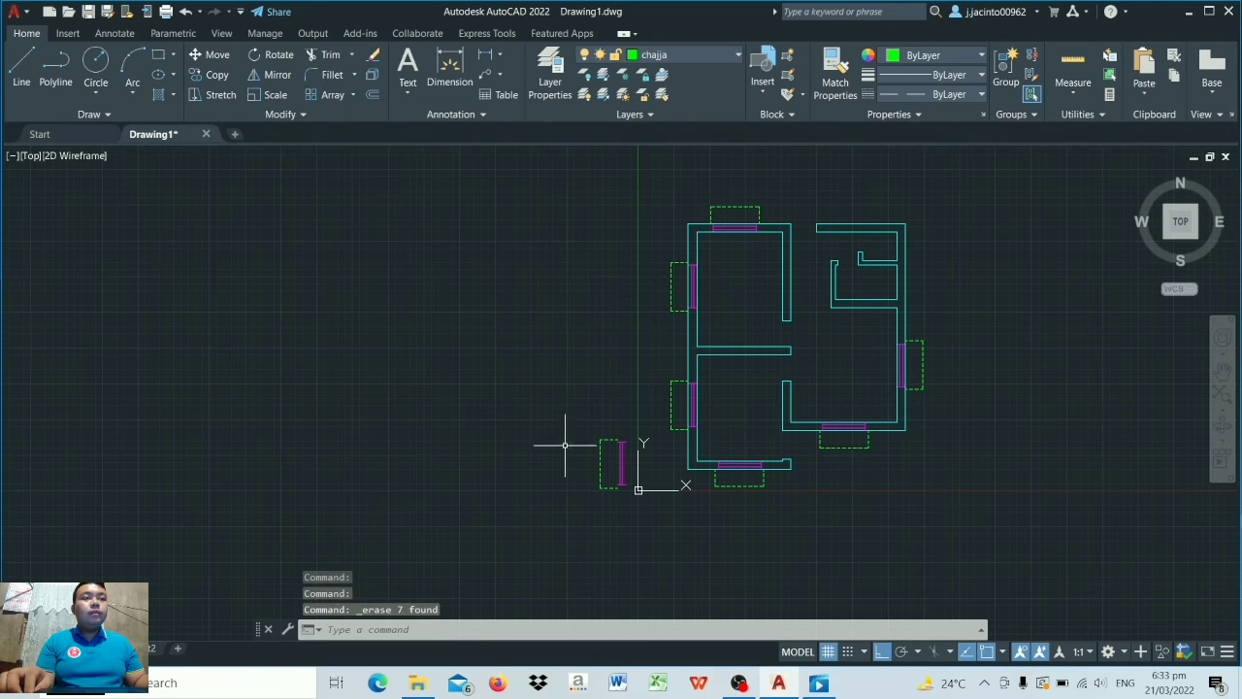
{"action": "left_click", "coordinate": [644, 426]}
{"action": "left_click", "coordinate": [586, 515]}
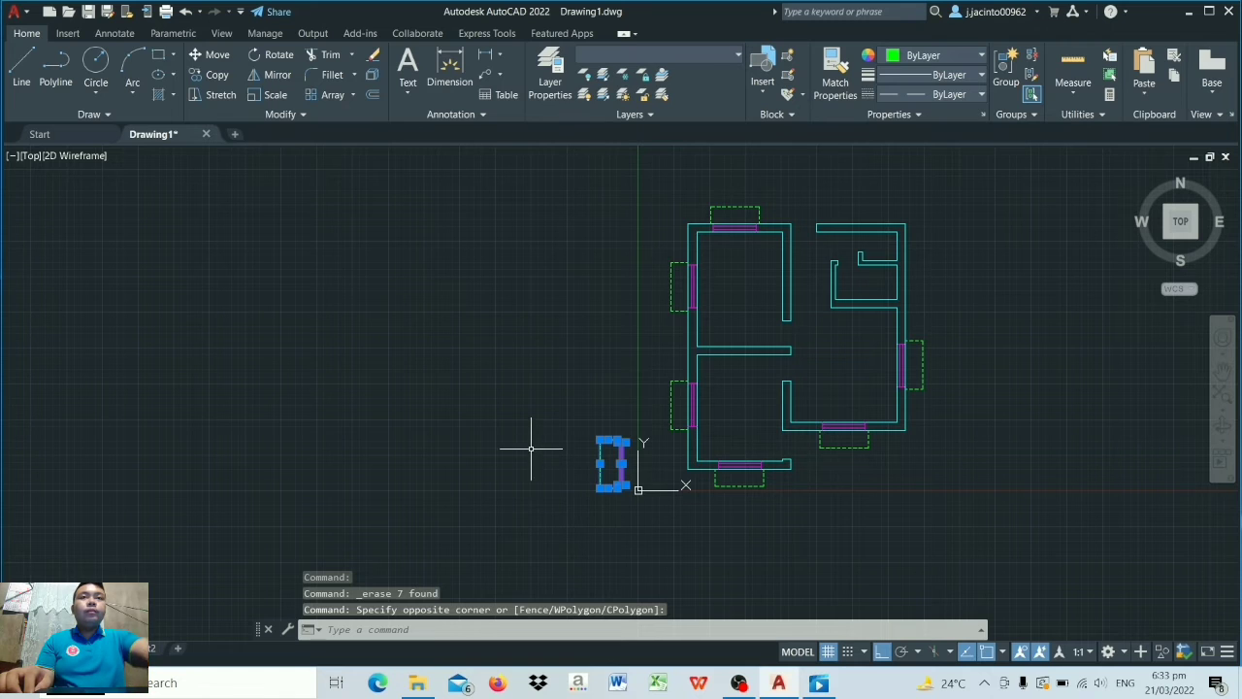
{"action": "right_click", "coordinate": [546, 421]}
{"action": "left_click", "coordinate": [582, 155]}
Step: Copy only the window, without its chajja, from the large right room's right wall straight out into the empty space beside the plan
{"action": "scroll", "coordinate": [937, 289], "scroll_direction": "up", "scroll_amount": 2}
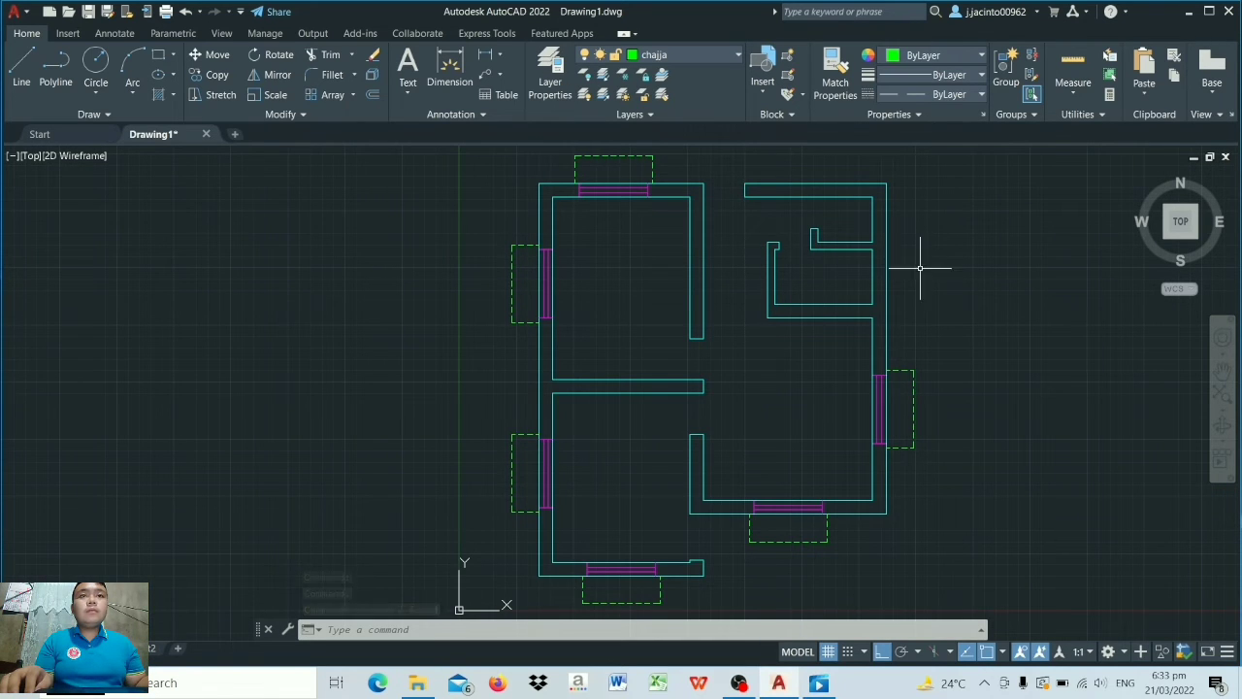
{"action": "left_click", "coordinate": [209, 75]}
{"action": "scroll", "coordinate": [806, 381], "scroll_direction": "up", "scroll_amount": 2}
{"action": "left_click", "coordinate": [884, 375]}
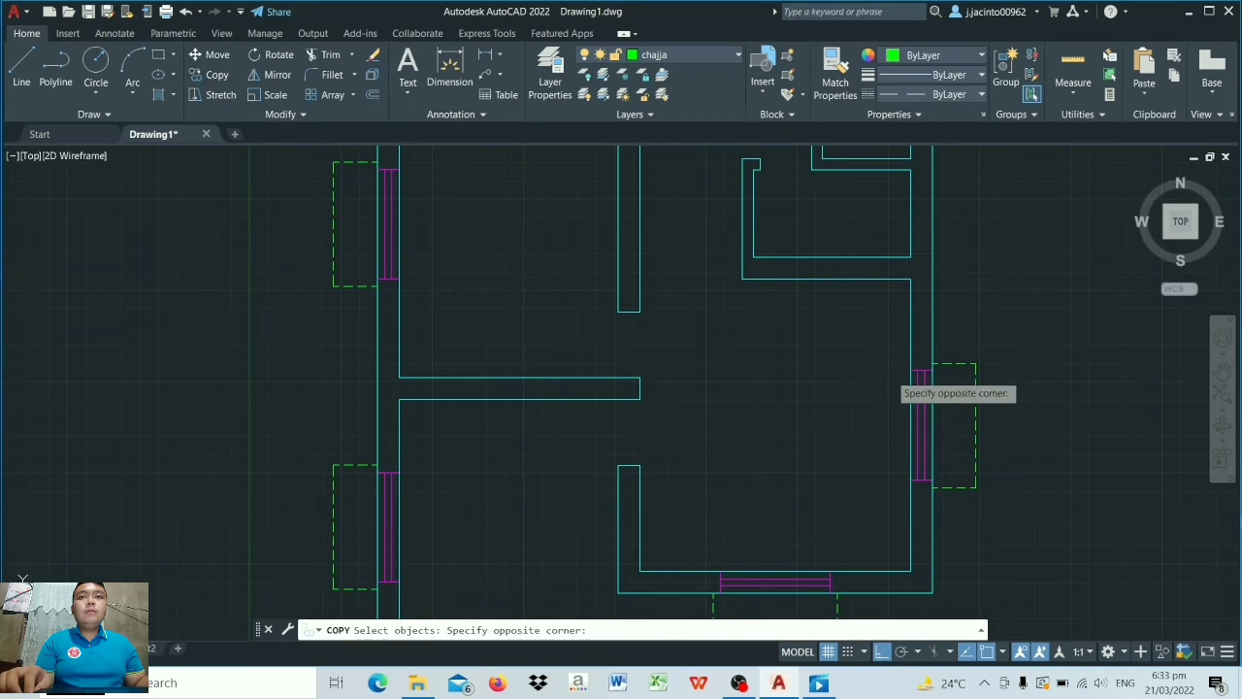
{"action": "left_click", "coordinate": [948, 481]}
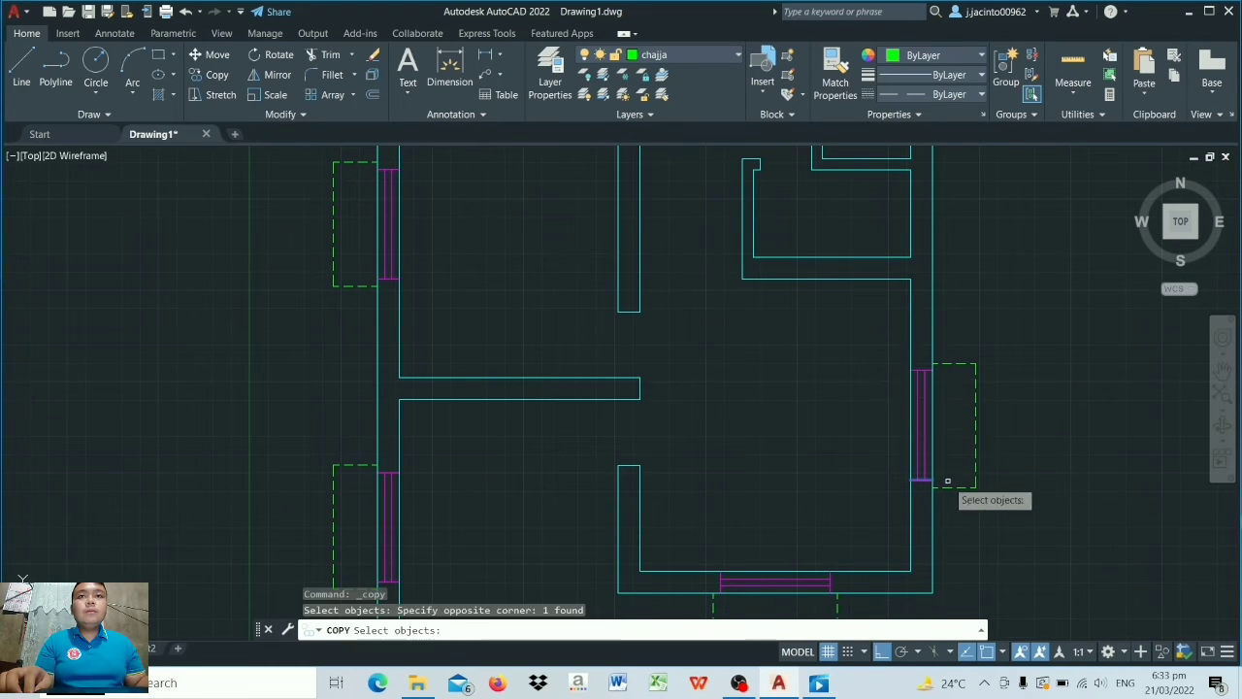
{"action": "left_click", "coordinate": [886, 358]}
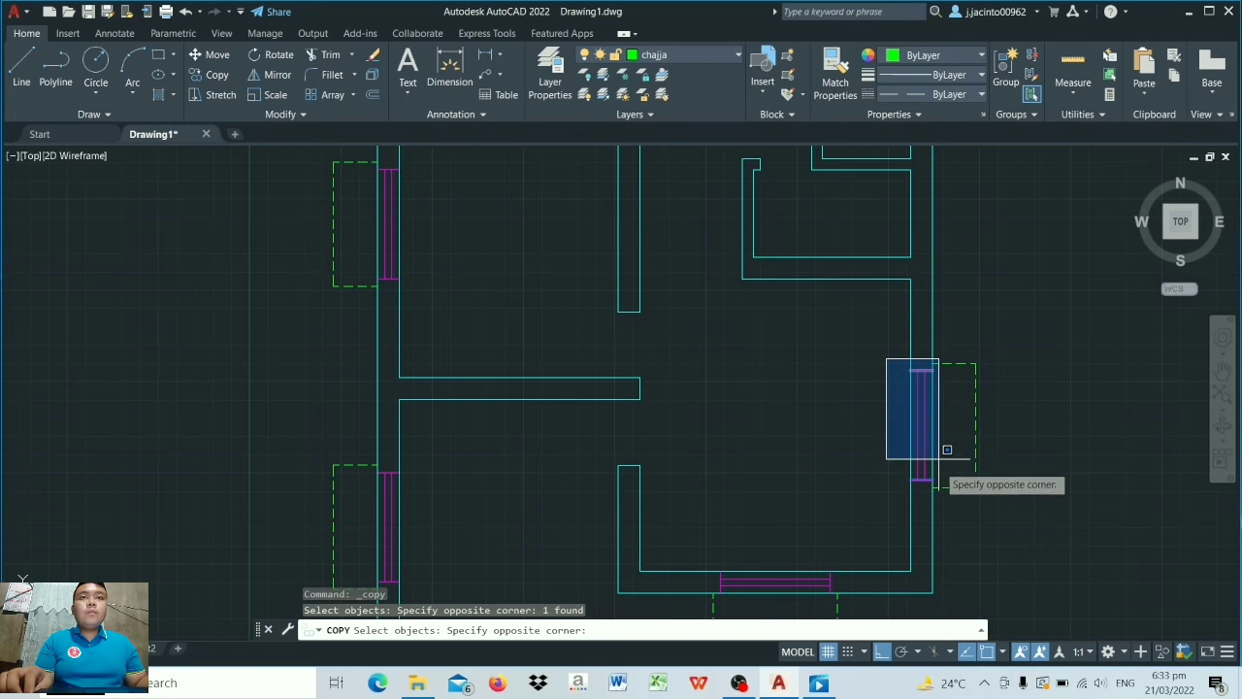
{"action": "left_click", "coordinate": [931, 482]}
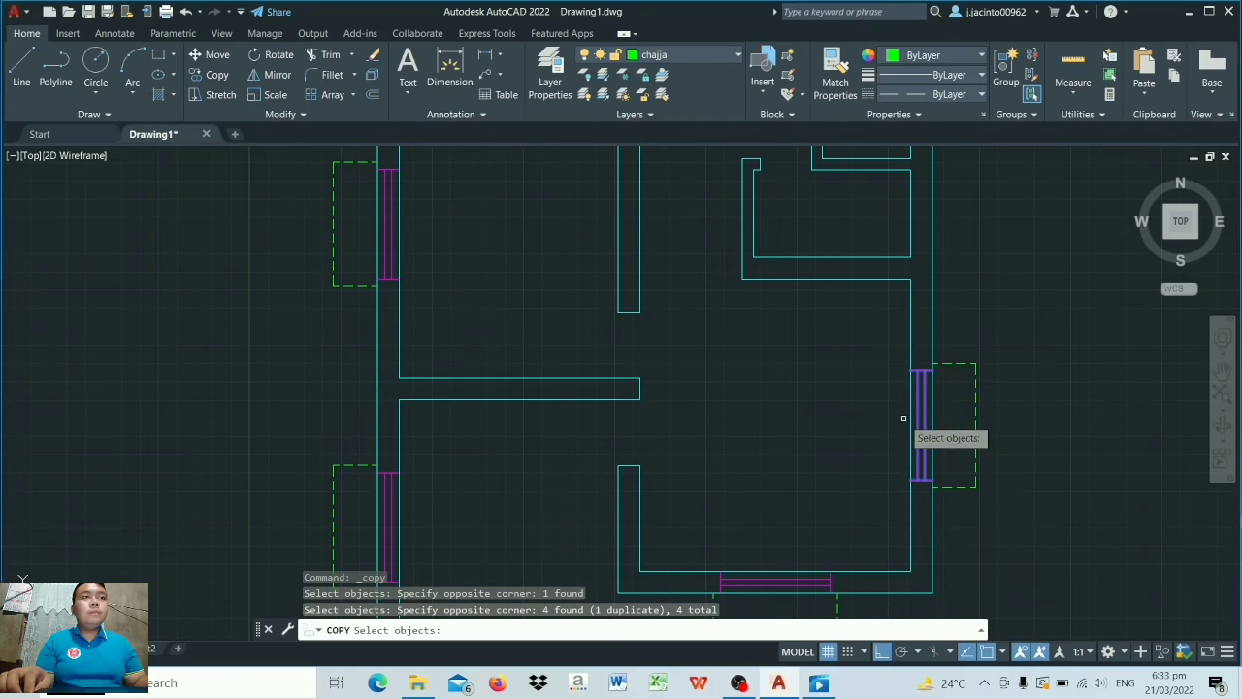
{"action": "key", "text": "Return"}
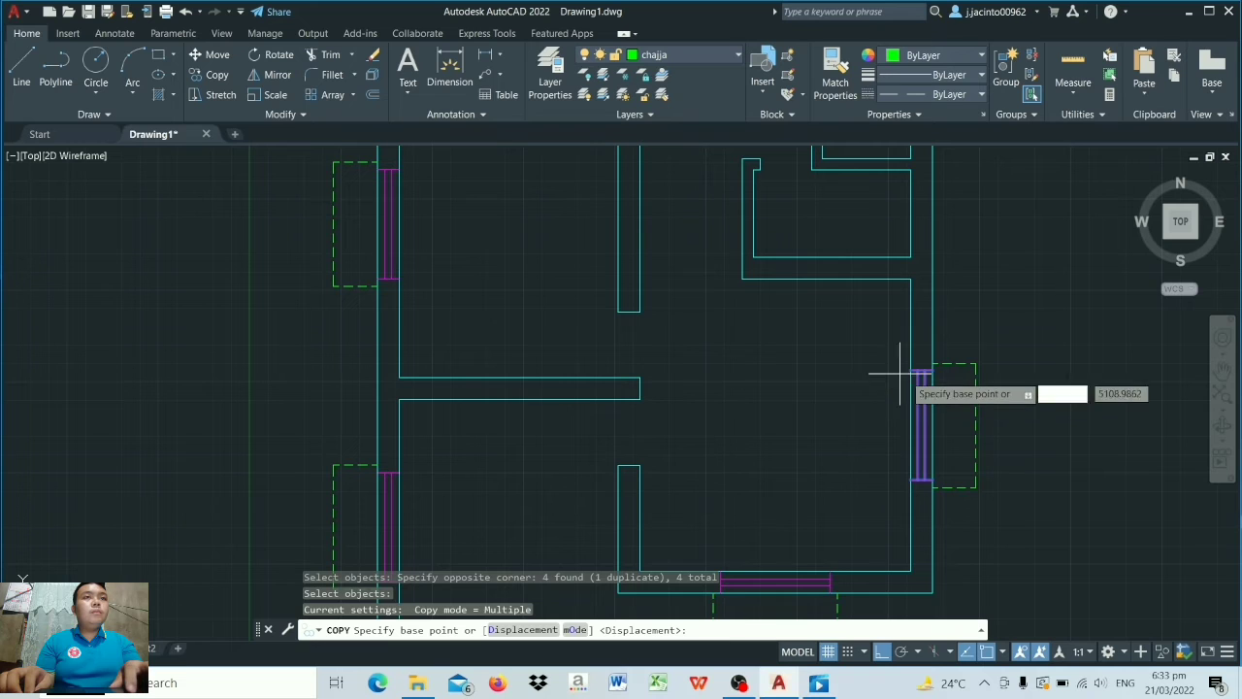
{"action": "left_click", "coordinate": [910, 422]}
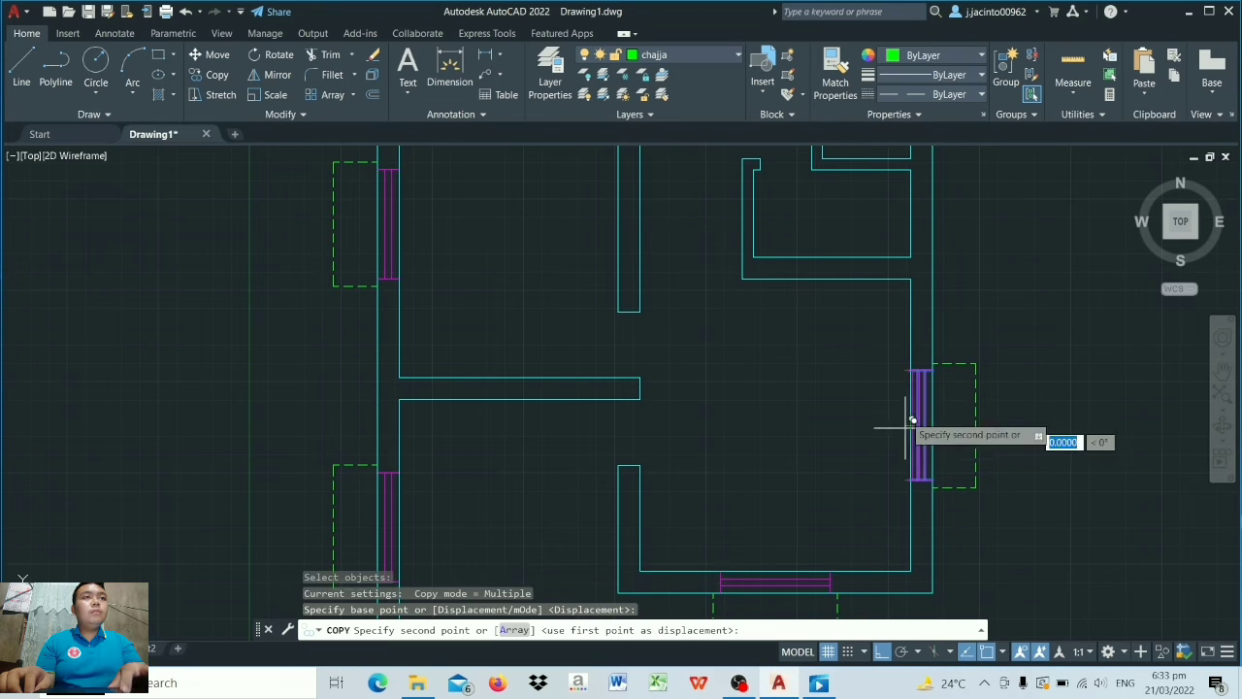
{"action": "left_click", "coordinate": [1121, 296]}
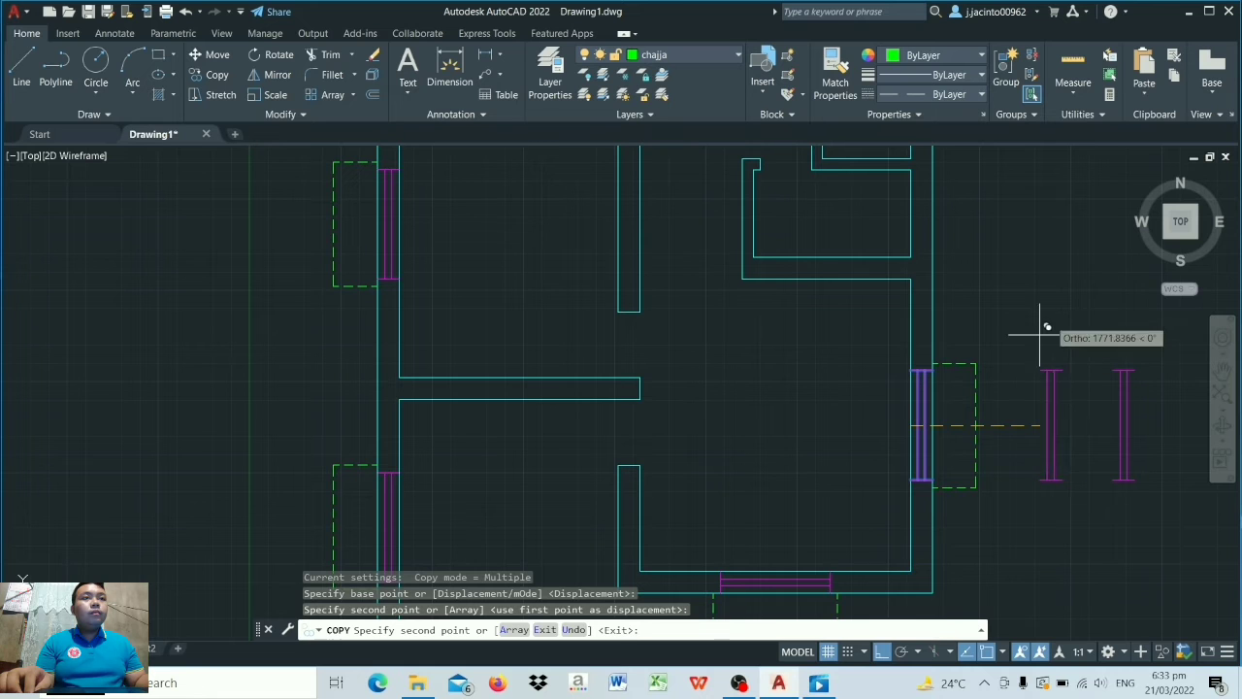
{"action": "key", "text": "Escape"}
{"action": "scroll", "coordinate": [1154, 379], "scroll_direction": "down", "scroll_amount": 4}
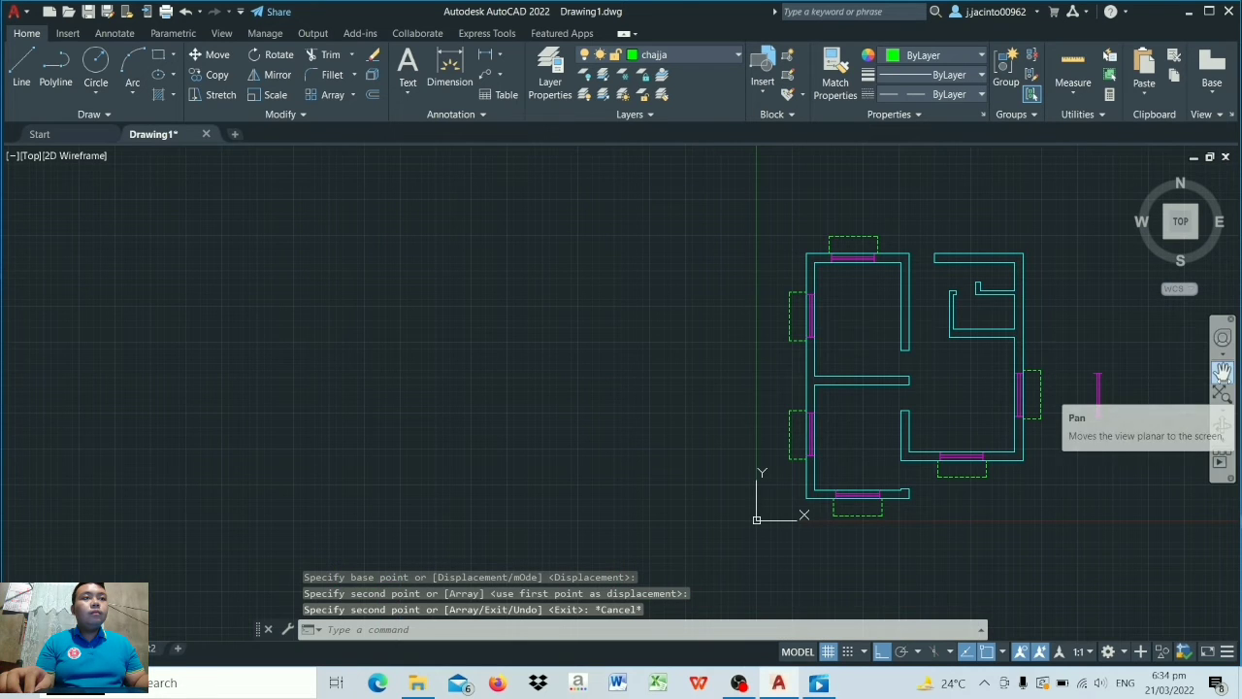
{"action": "left_click", "coordinate": [1223, 373]}
{"action": "mouse_move", "coordinate": [1129, 399]}
{"action": "left_mouse_down"}
{"action": "mouse_move", "coordinate": [835, 405]}
{"action": "mouse_move", "coordinate": [712, 385]}
{"action": "mouse_move", "coordinate": [732, 380]}
{"action": "left_mouse_up"}
{"action": "key", "text": "Escape"}
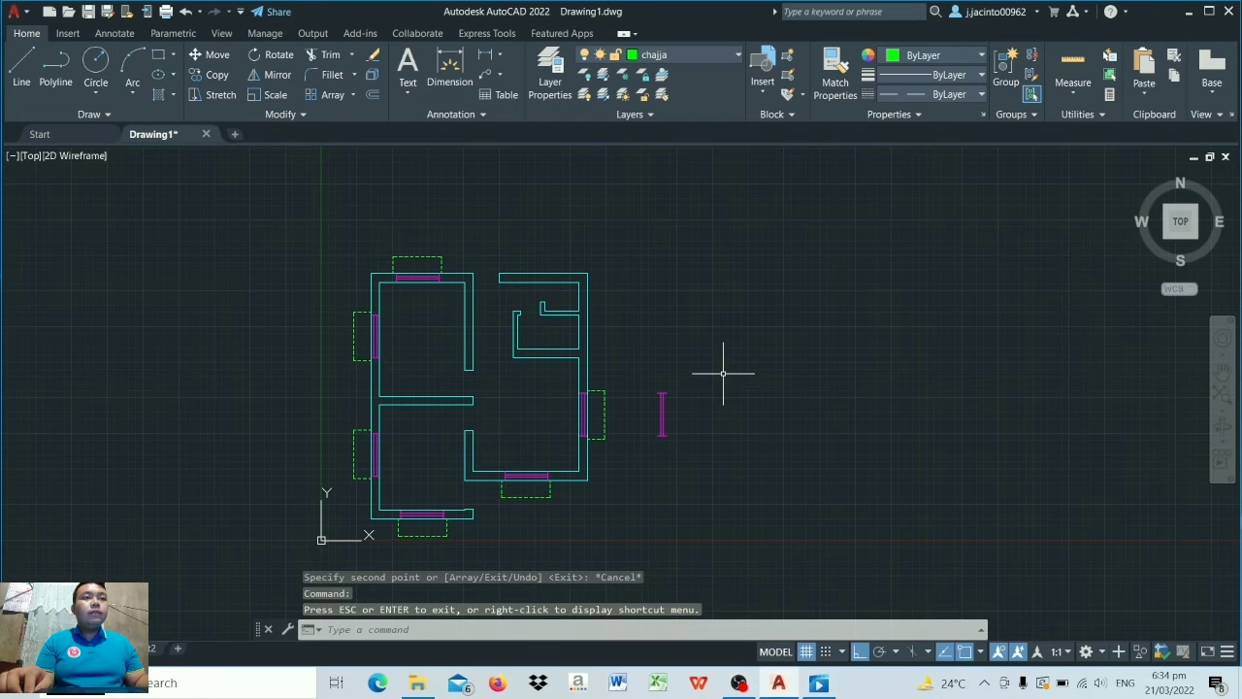
{"action": "left_click", "coordinate": [220, 94]}
{"action": "scroll", "coordinate": [613, 392], "scroll_direction": "up", "scroll_amount": 4}
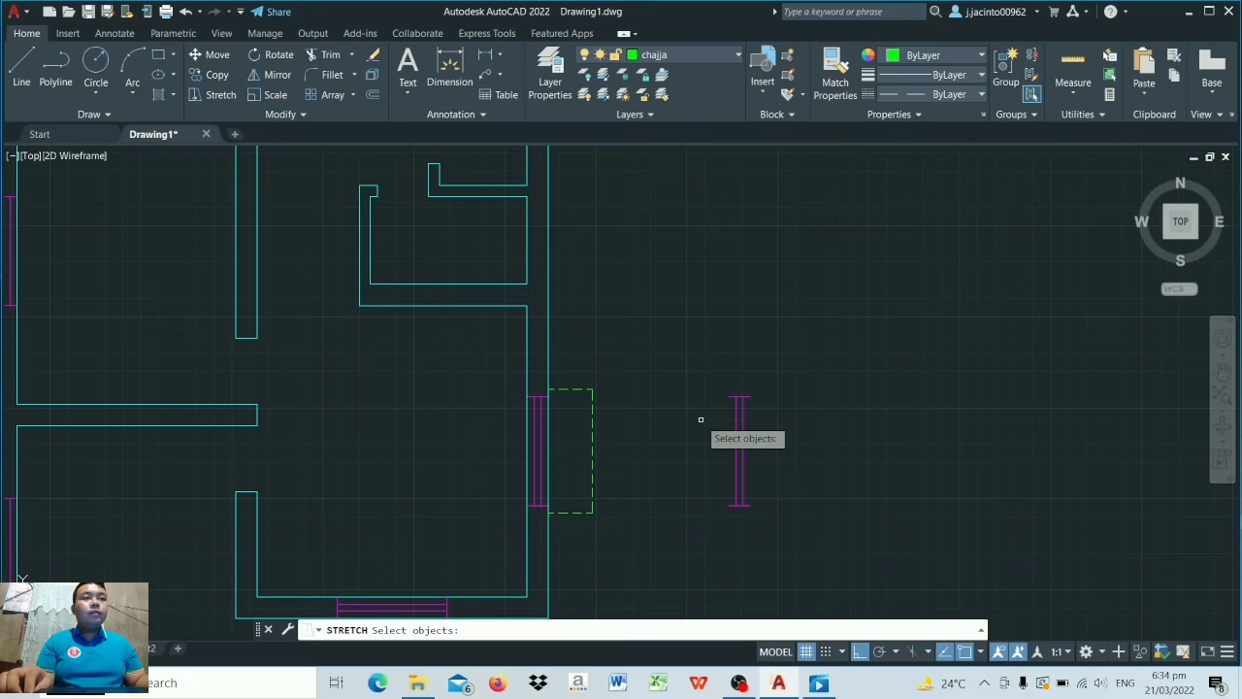
{"action": "key", "text": "Return"}
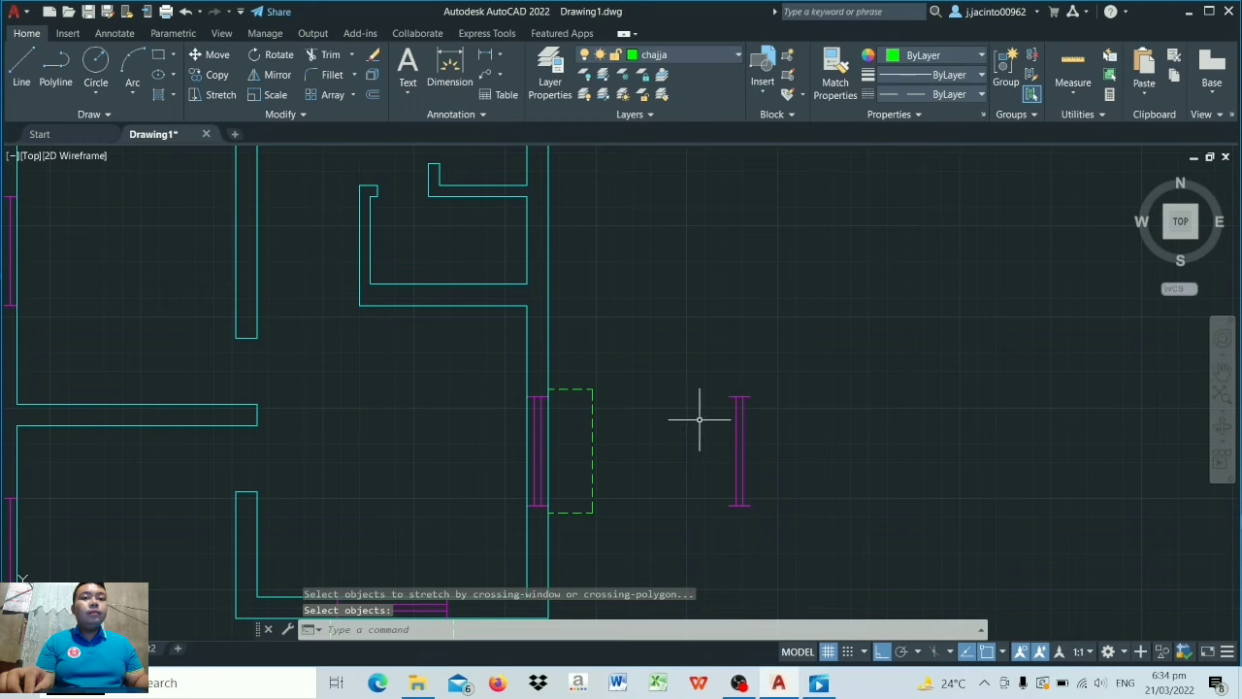
{"action": "left_click", "coordinate": [755, 397]}
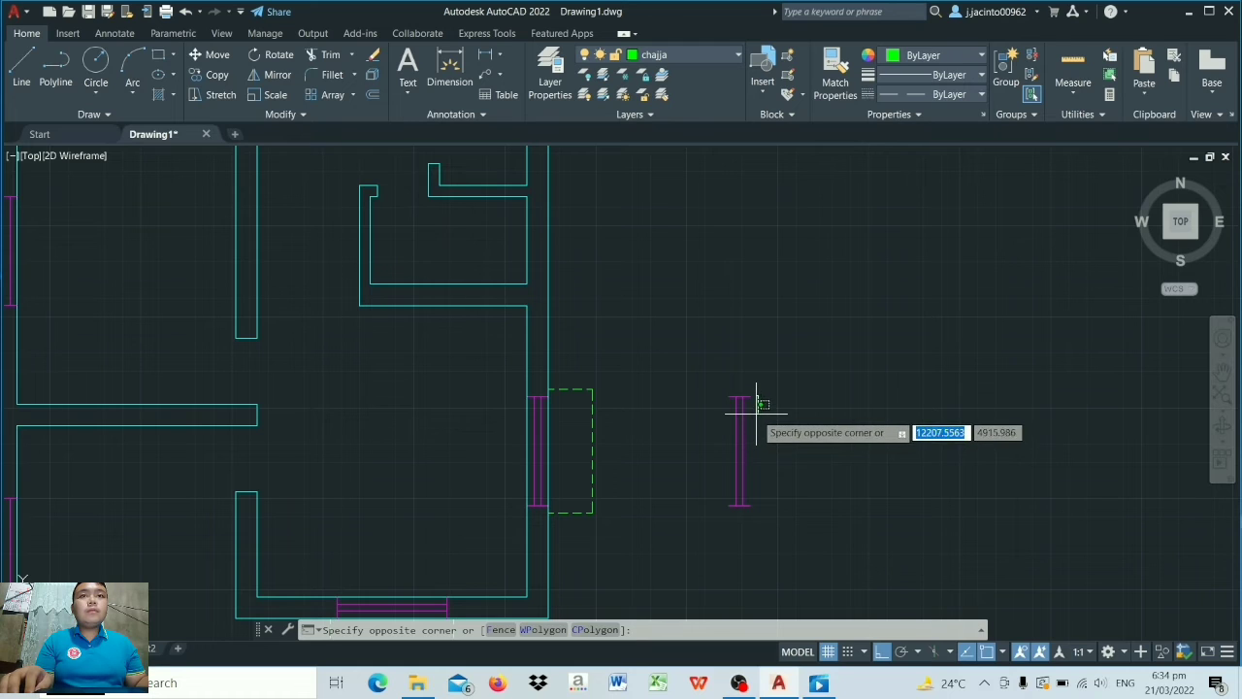
{"action": "key", "text": "Escape"}
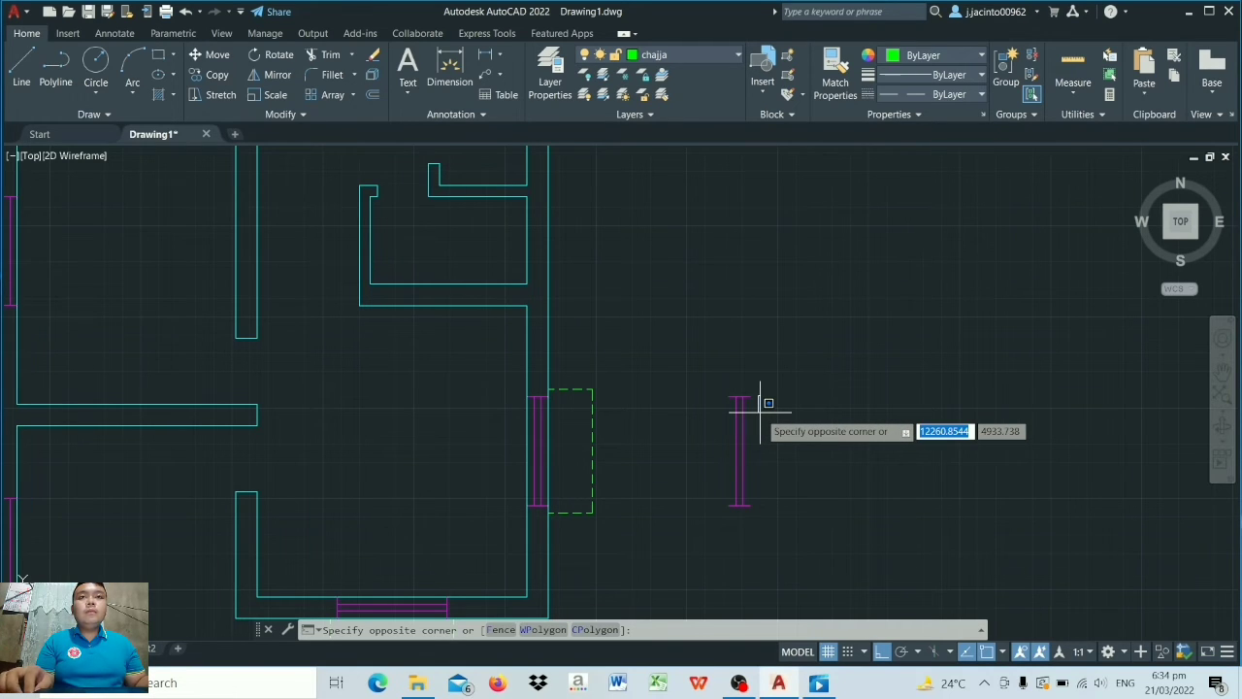
{"action": "key", "text": "Escape"}
Step: Apply Stretch to the entire loose window copy beside the plan, shifting it 100 units downward
{"action": "left_click", "coordinate": [216, 94]}
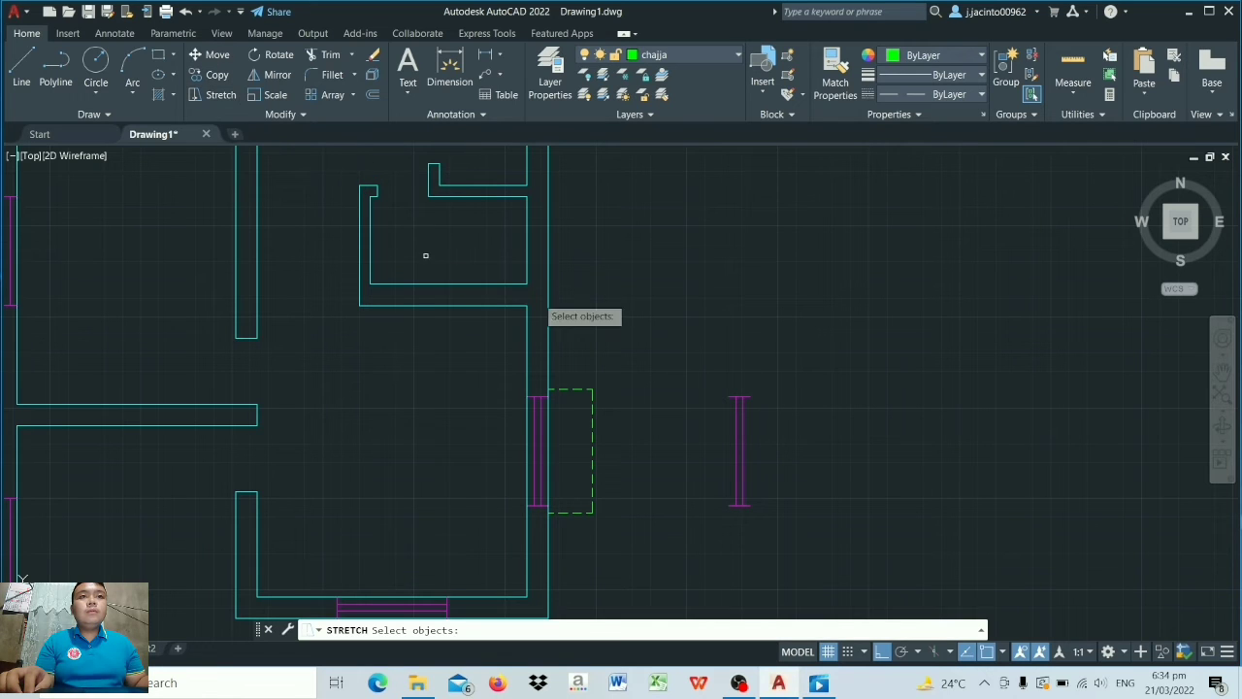
{"action": "left_click", "coordinate": [701, 380]}
{"action": "left_click", "coordinate": [819, 545]}
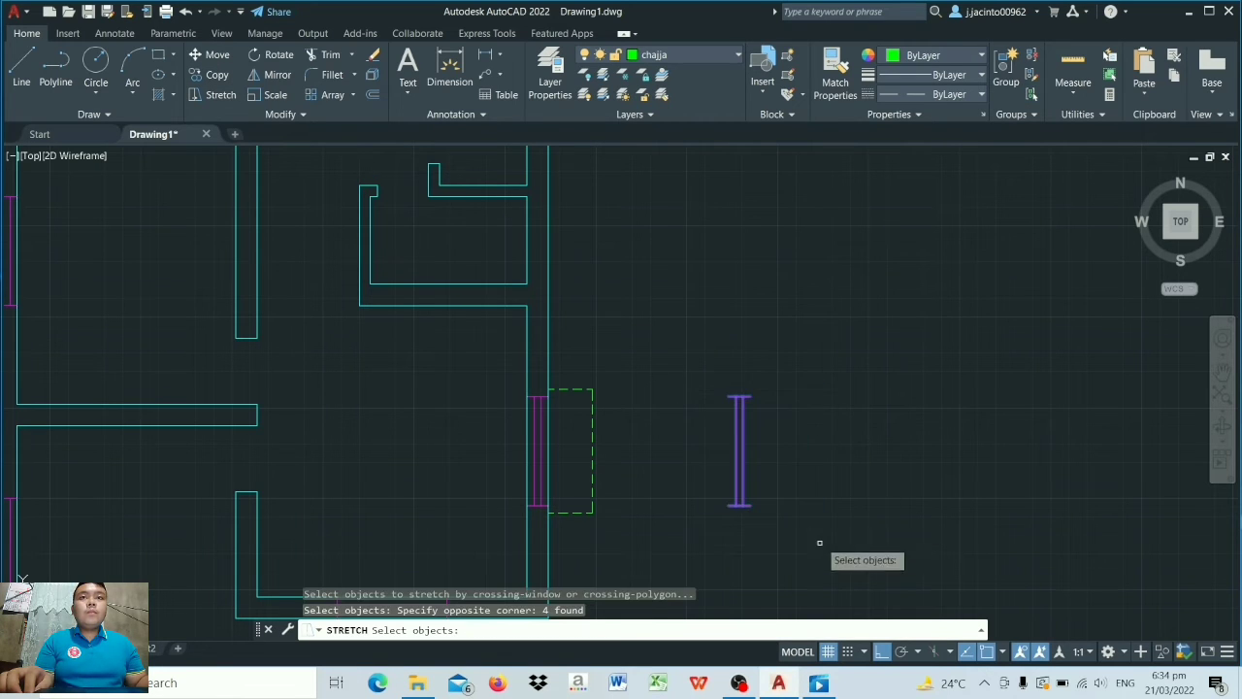
{"action": "key", "text": "Return"}
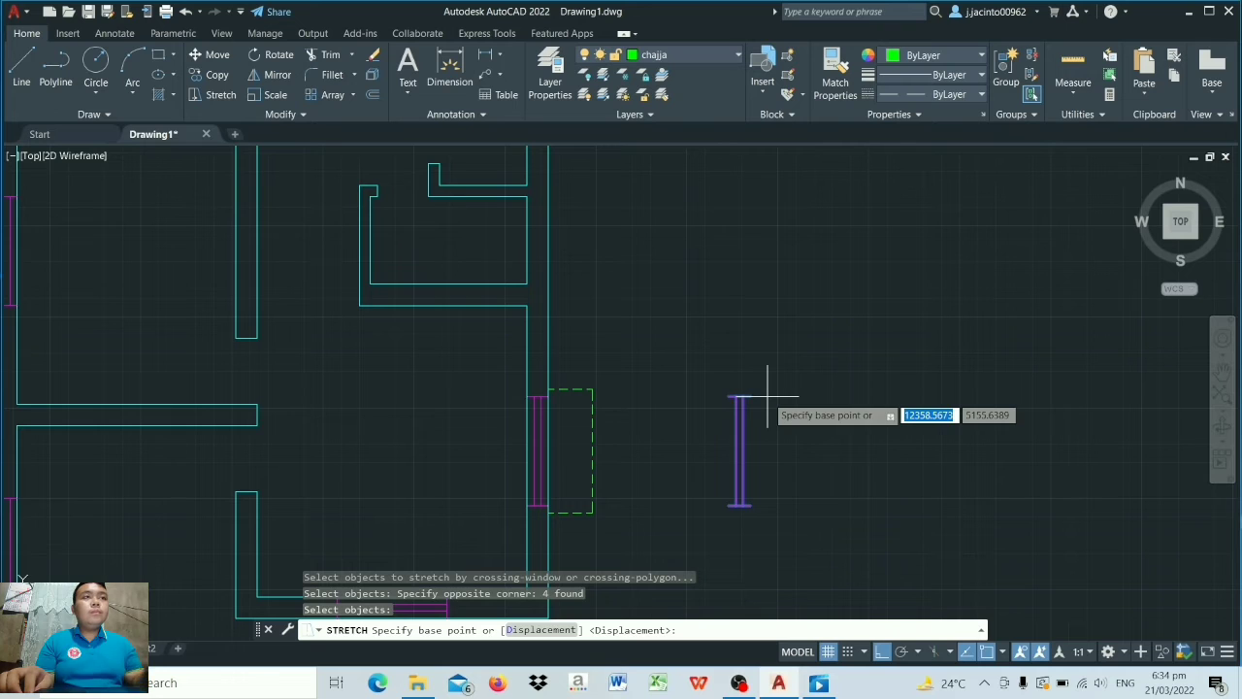
{"action": "left_click", "coordinate": [766, 396]}
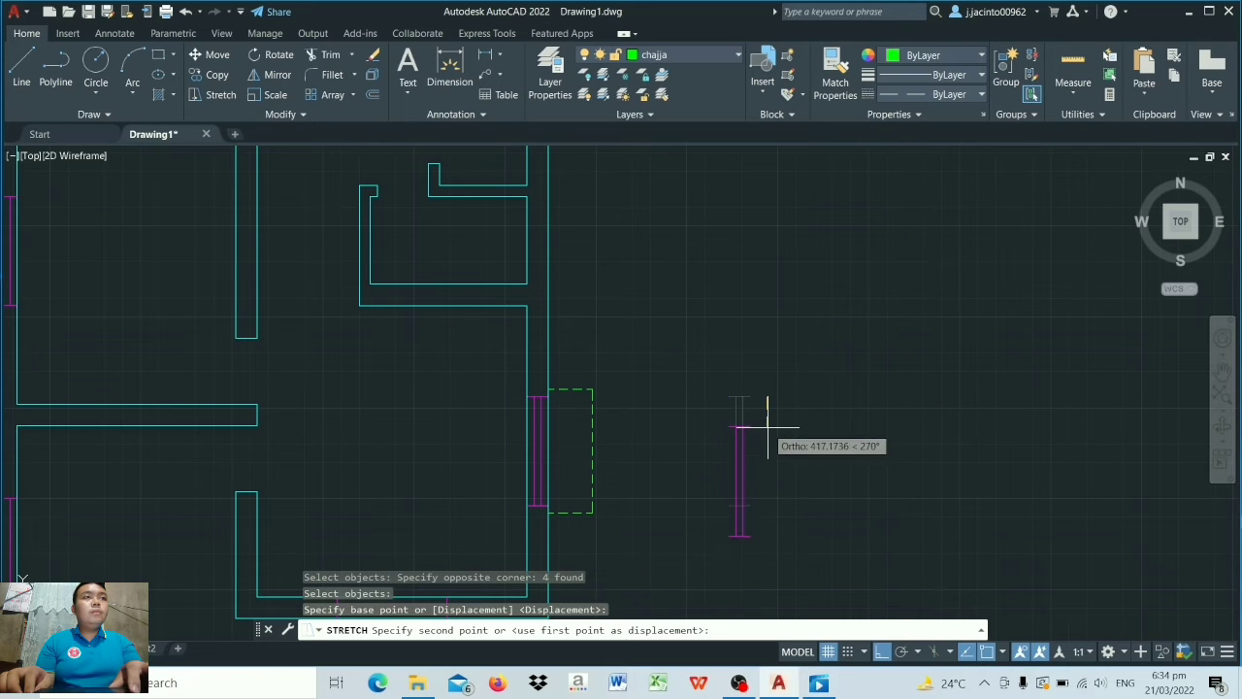
{"action": "type", "text": "100"}
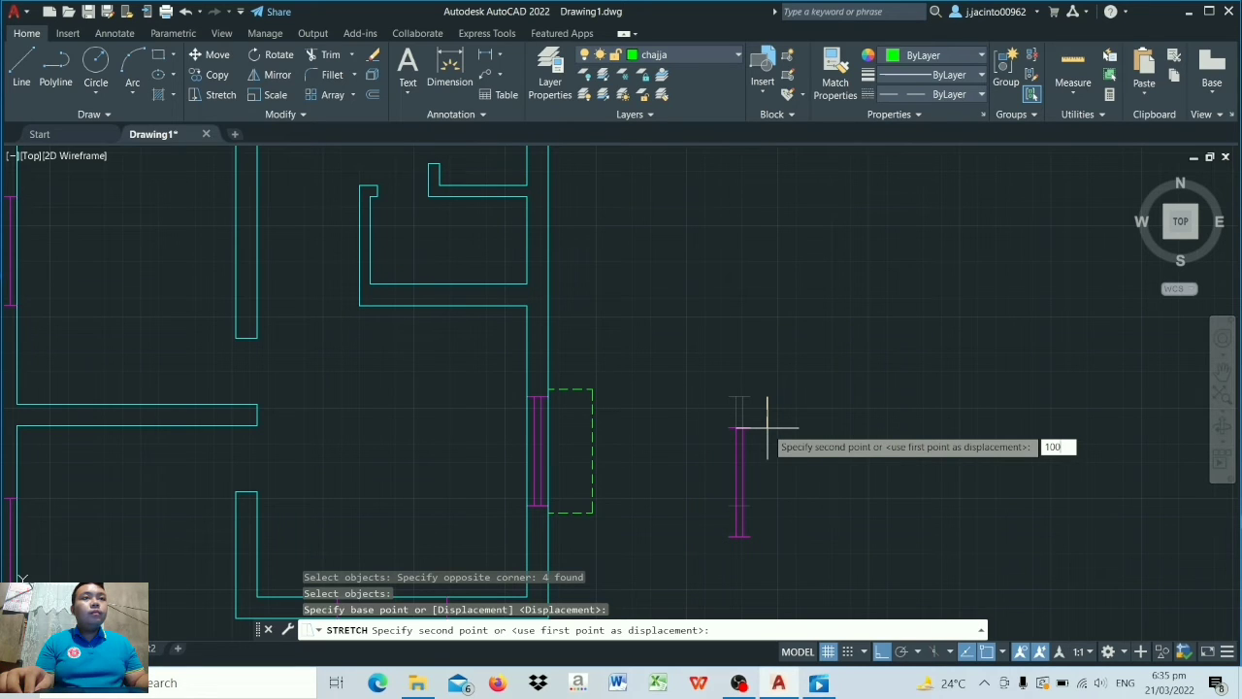
{"action": "key", "text": "Return"}
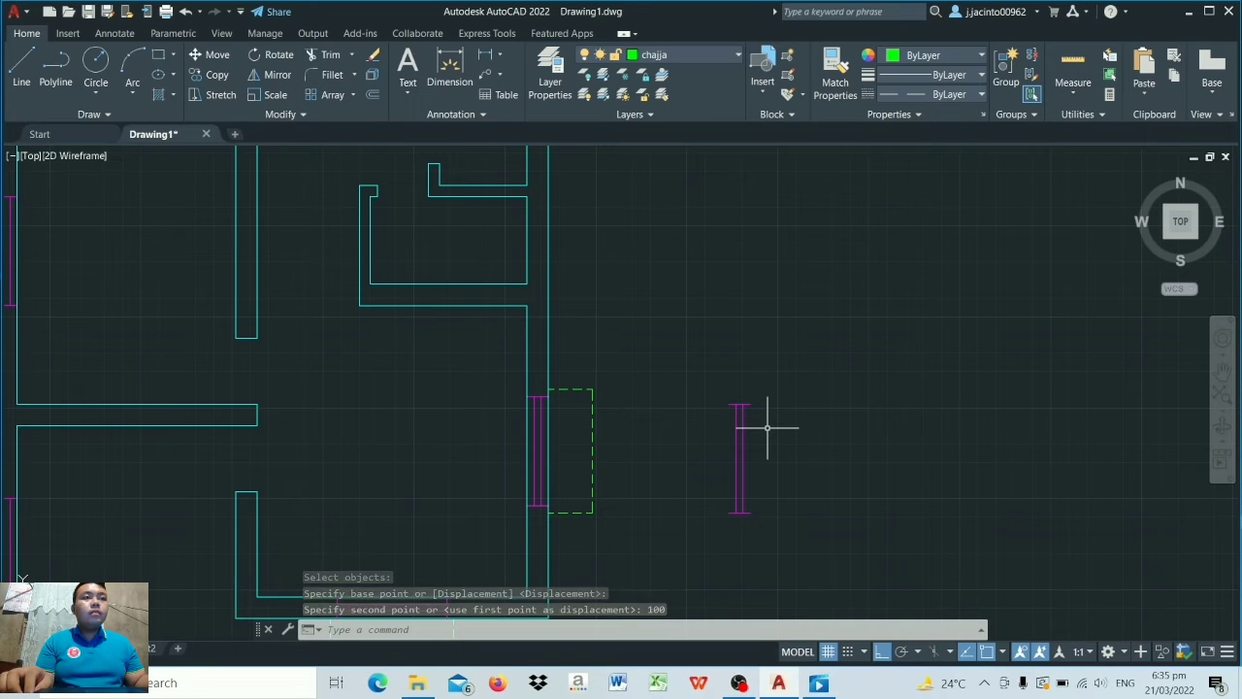
{"action": "left_click", "coordinate": [214, 96]}
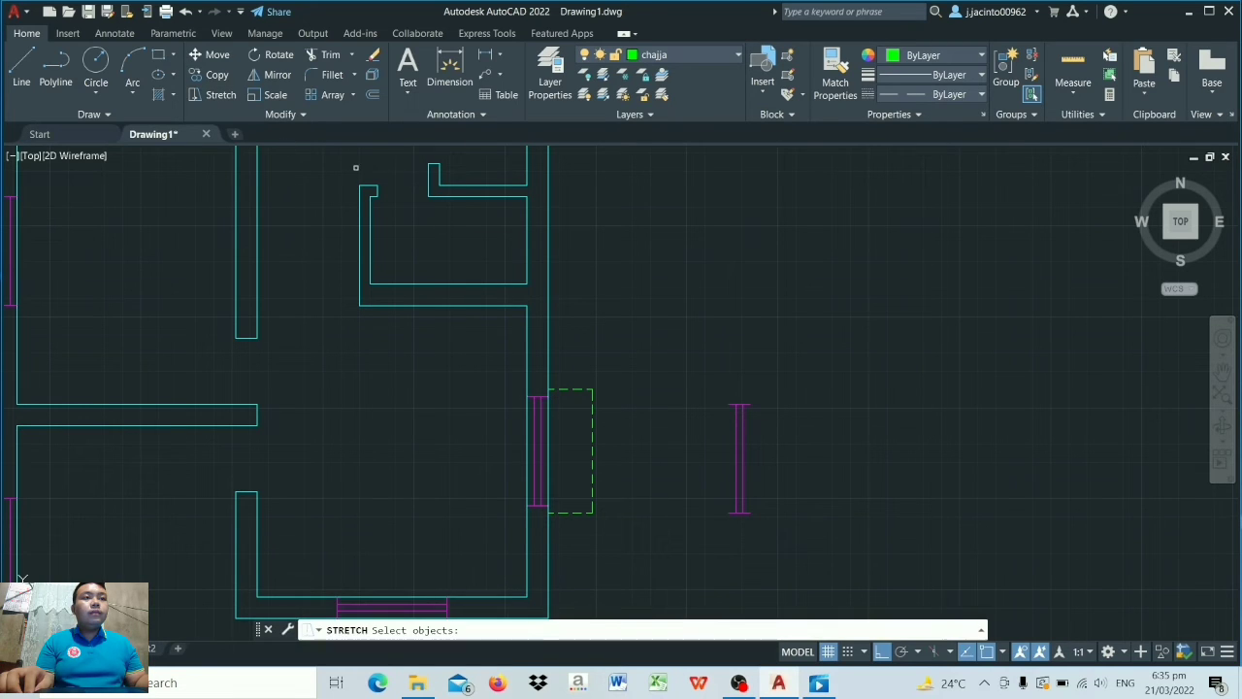
{"action": "left_click", "coordinate": [787, 401]}
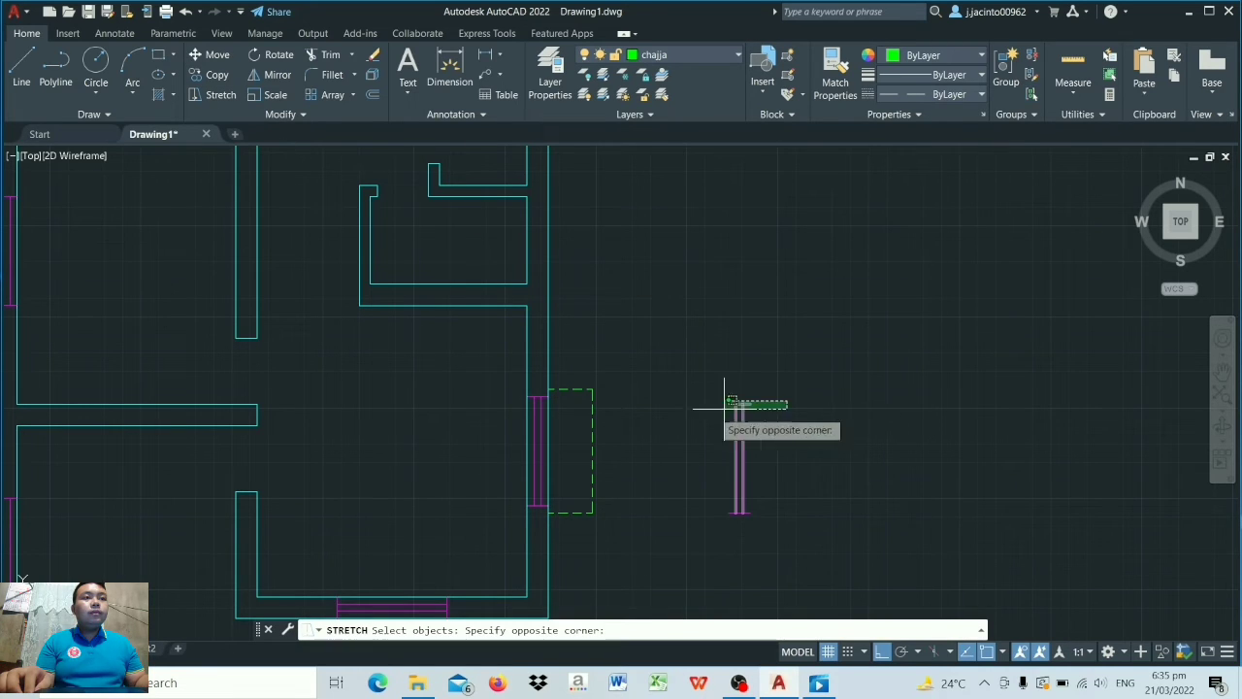
{"action": "left_click", "coordinate": [695, 451]}
{"action": "left_click", "coordinate": [768, 398]}
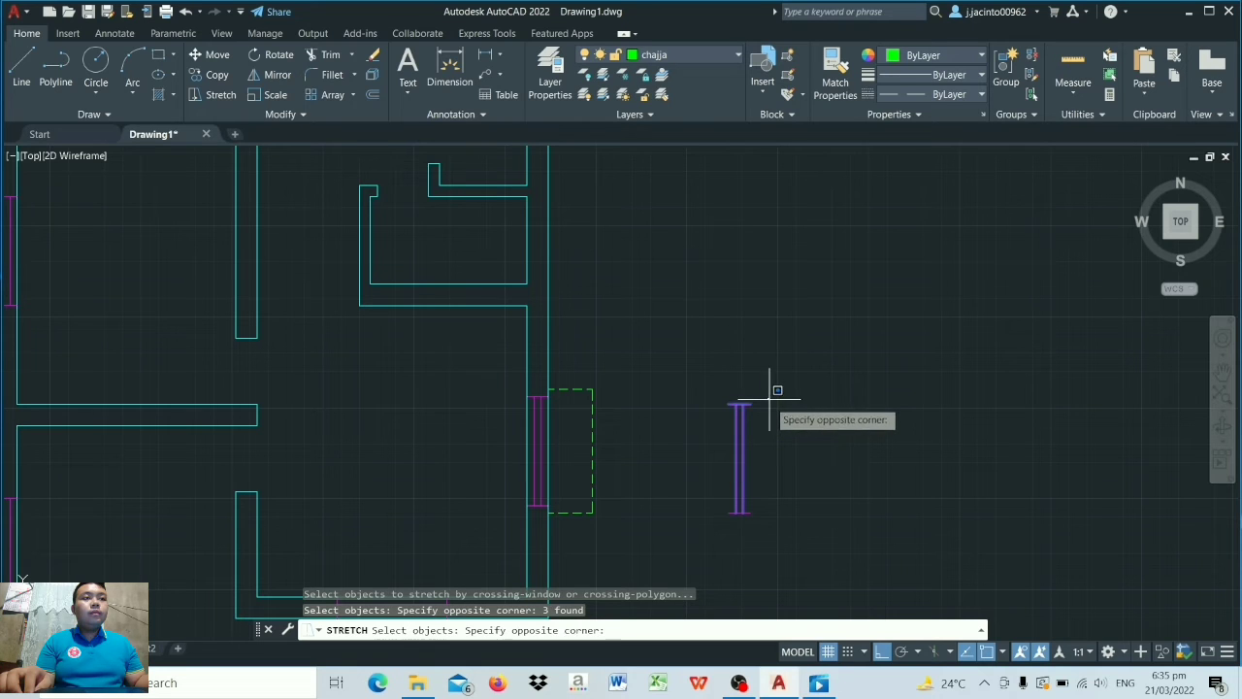
{"action": "key", "text": "Escape"}
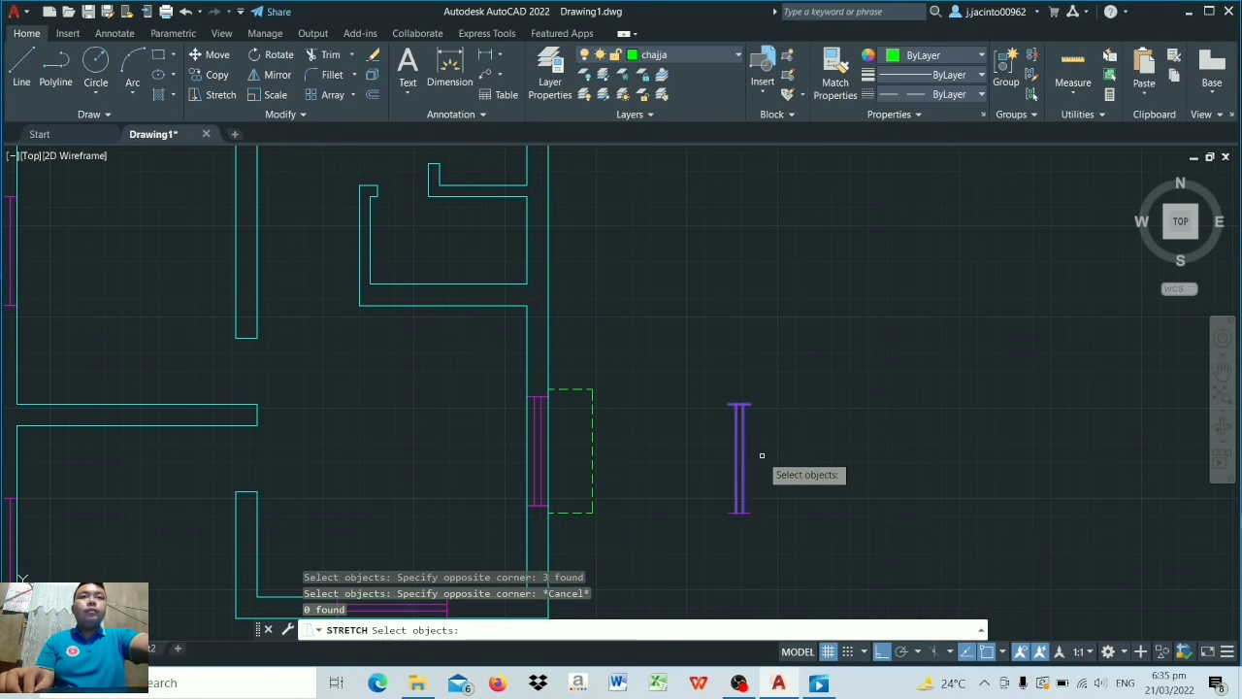
{"action": "key", "text": "Escape"}
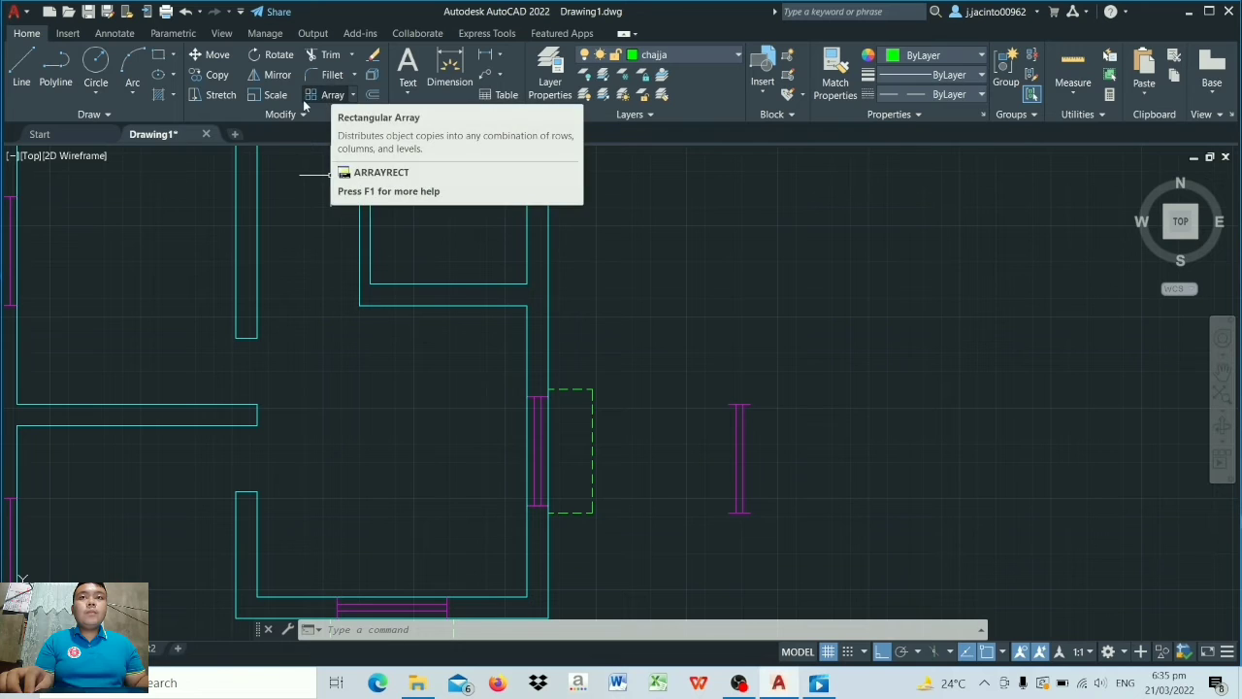
Step: Shorten the loose window copy by stretching its upper end 900 units downward
{"action": "left_click", "coordinate": [221, 95]}
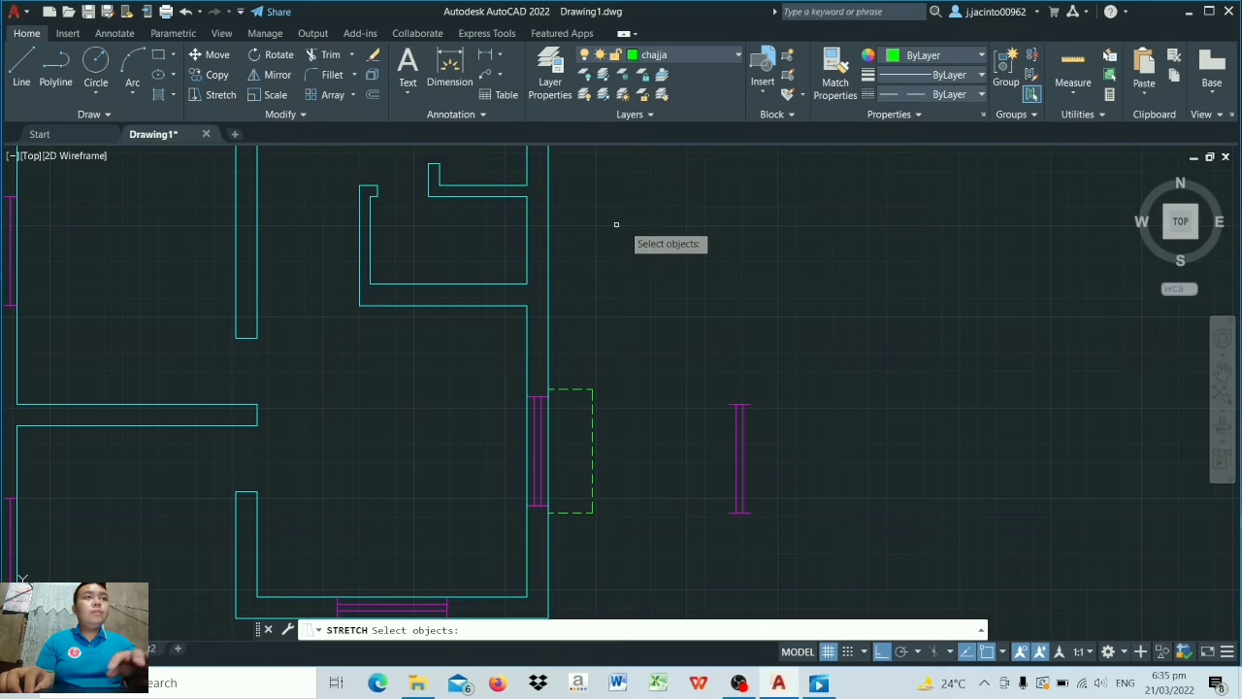
{"action": "left_click", "coordinate": [775, 395]}
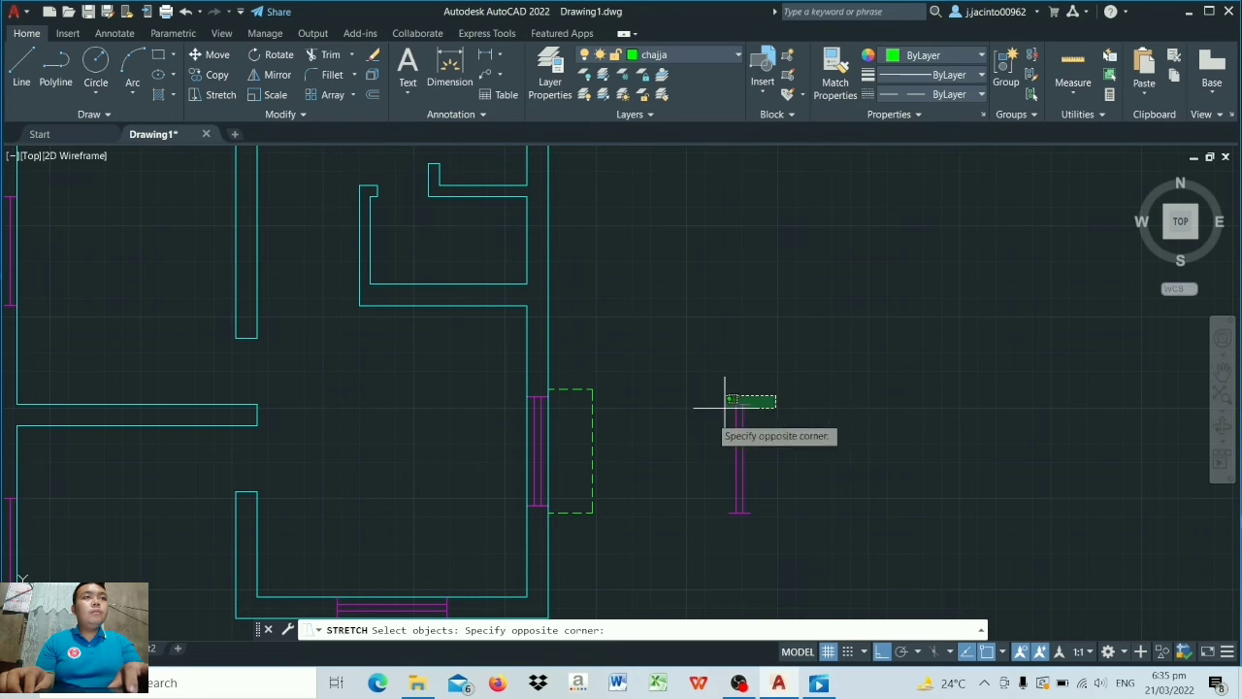
{"action": "left_click", "coordinate": [686, 447]}
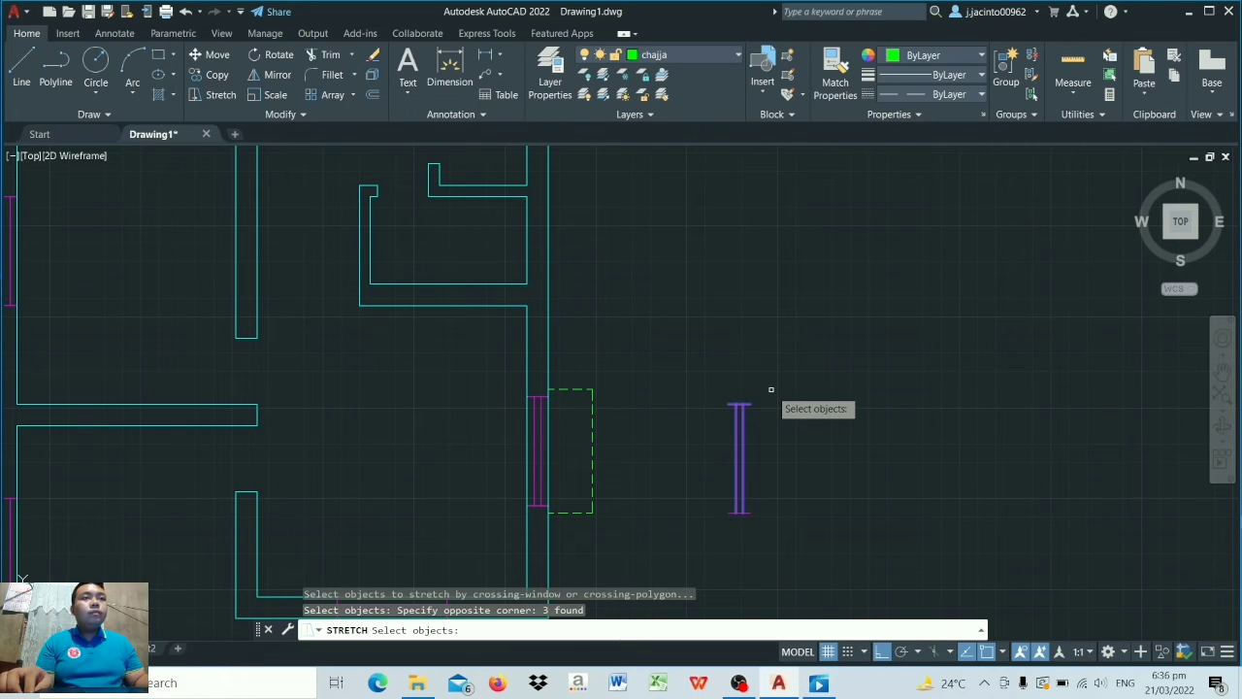
{"action": "key", "text": "Return"}
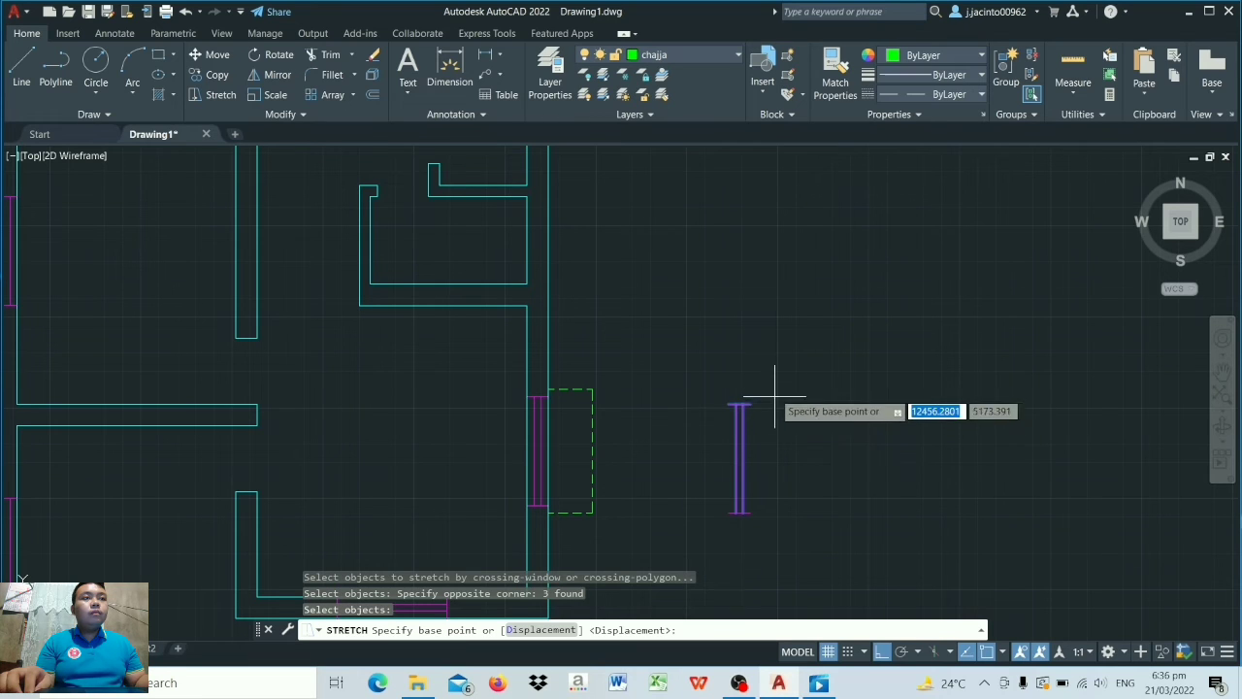
{"action": "left_click", "coordinate": [775, 389]}
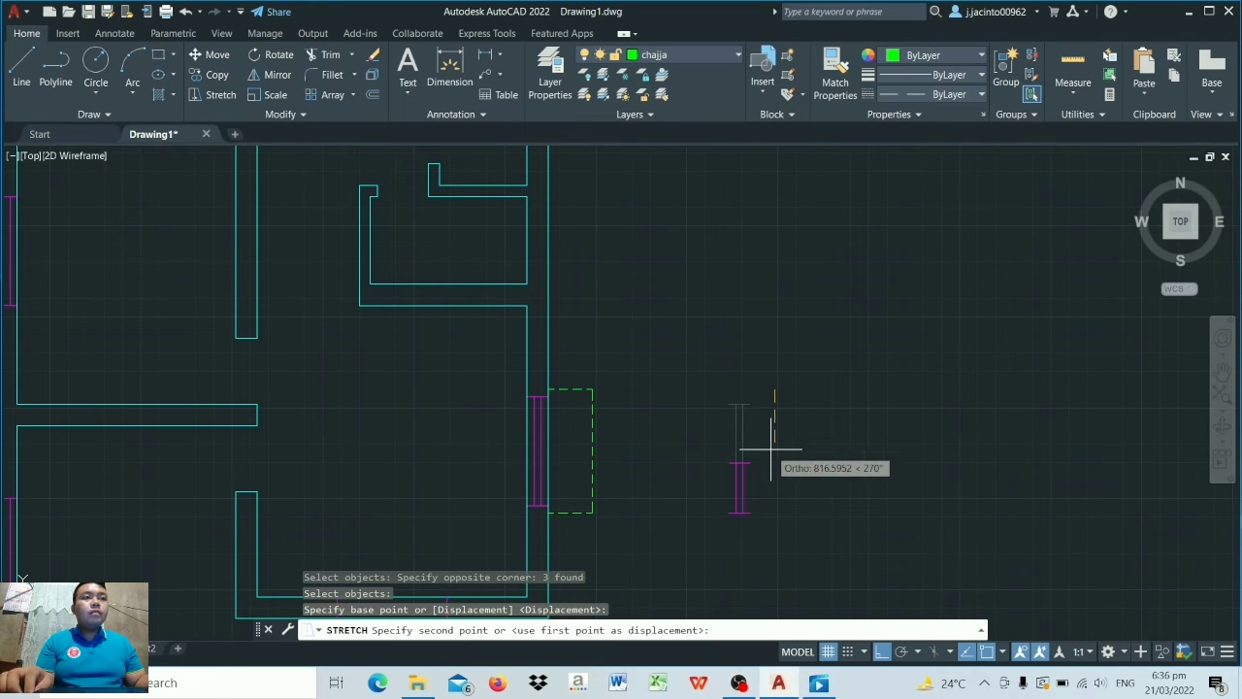
{"action": "type", "text": "900"}
{"action": "key", "text": "Return"}
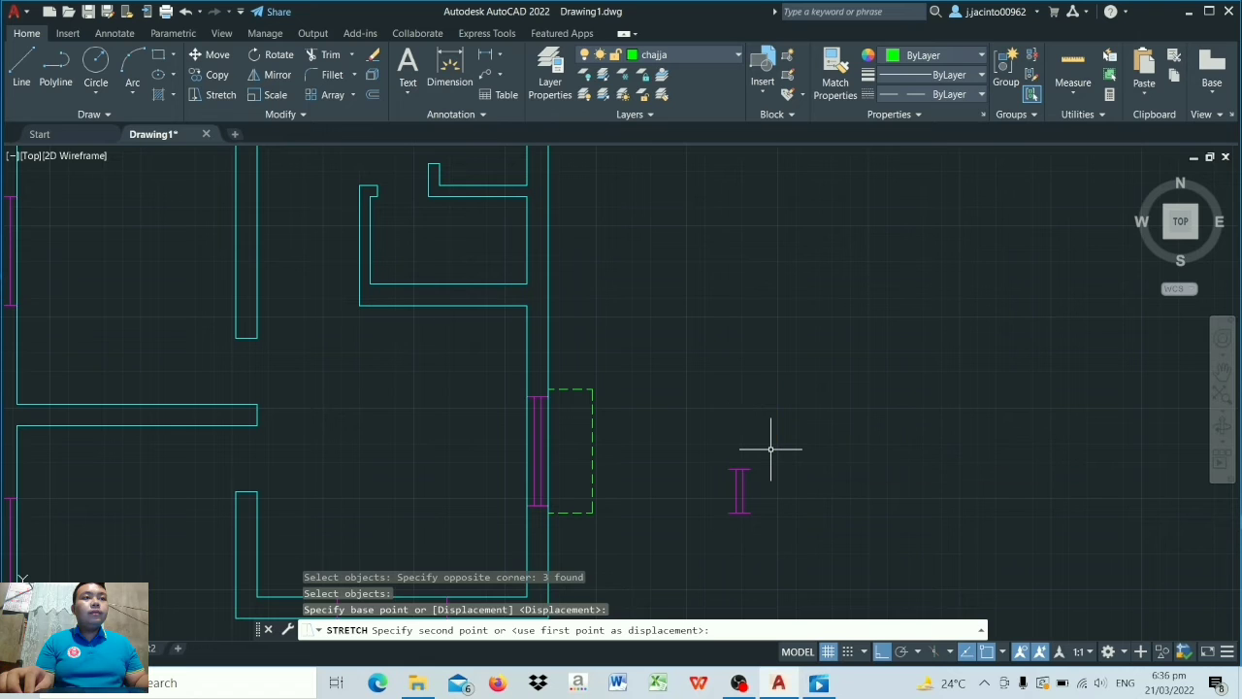
{"action": "scroll", "coordinate": [771, 449], "scroll_direction": "up", "scroll_amount": 3}
{"action": "scroll", "coordinate": [748, 499], "scroll_direction": "down", "scroll_amount": 3}
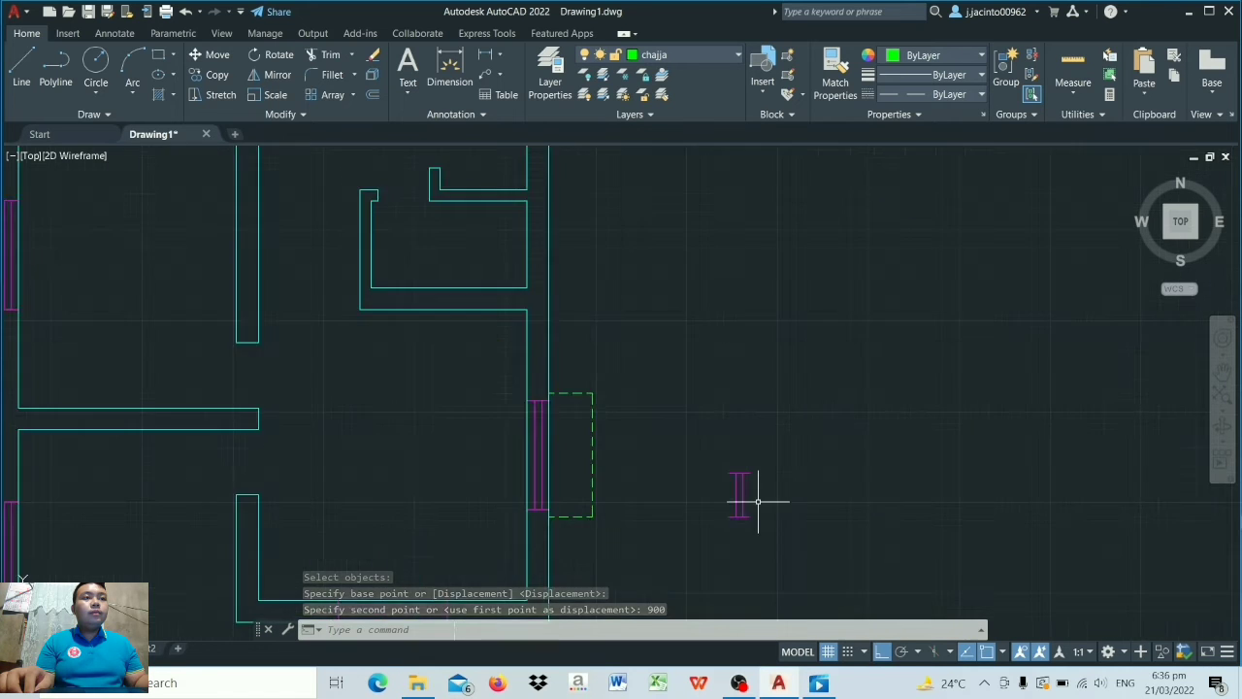
Step: Create a layer named vent and set its color to index 40
{"action": "scroll", "coordinate": [748, 499], "scroll_direction": "up", "scroll_amount": 4}
{"action": "left_click", "coordinate": [547, 56]}
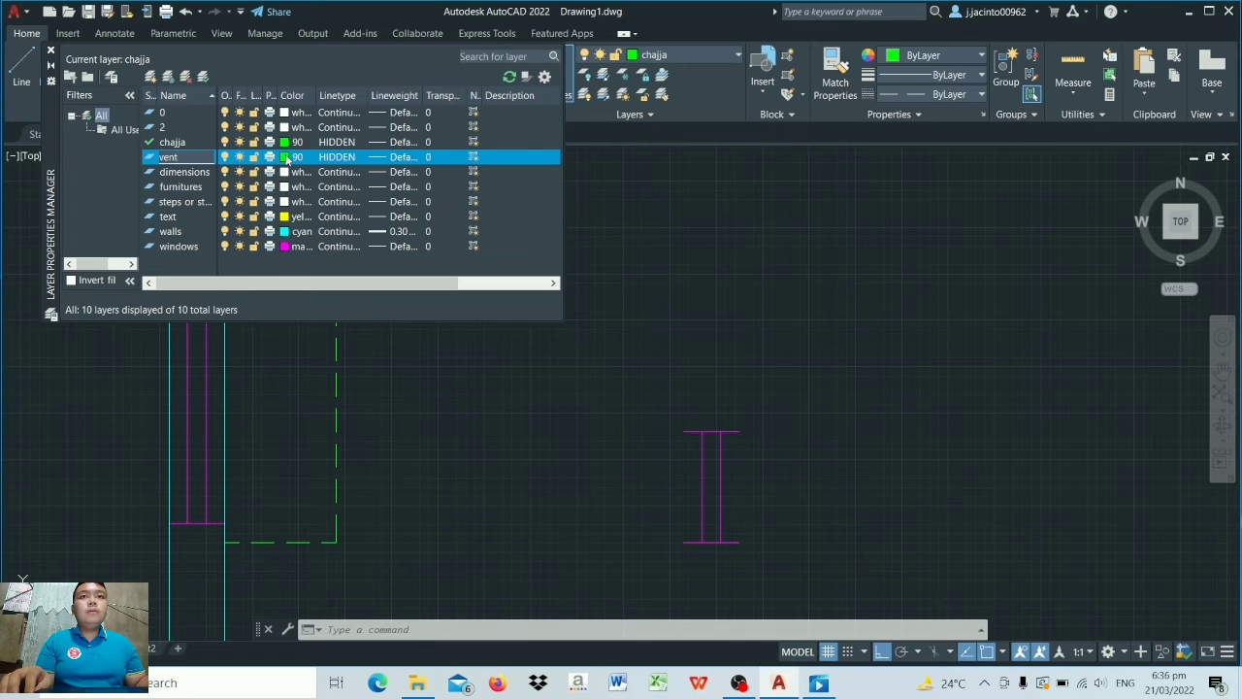
{"action": "left_click", "coordinate": [287, 157]}
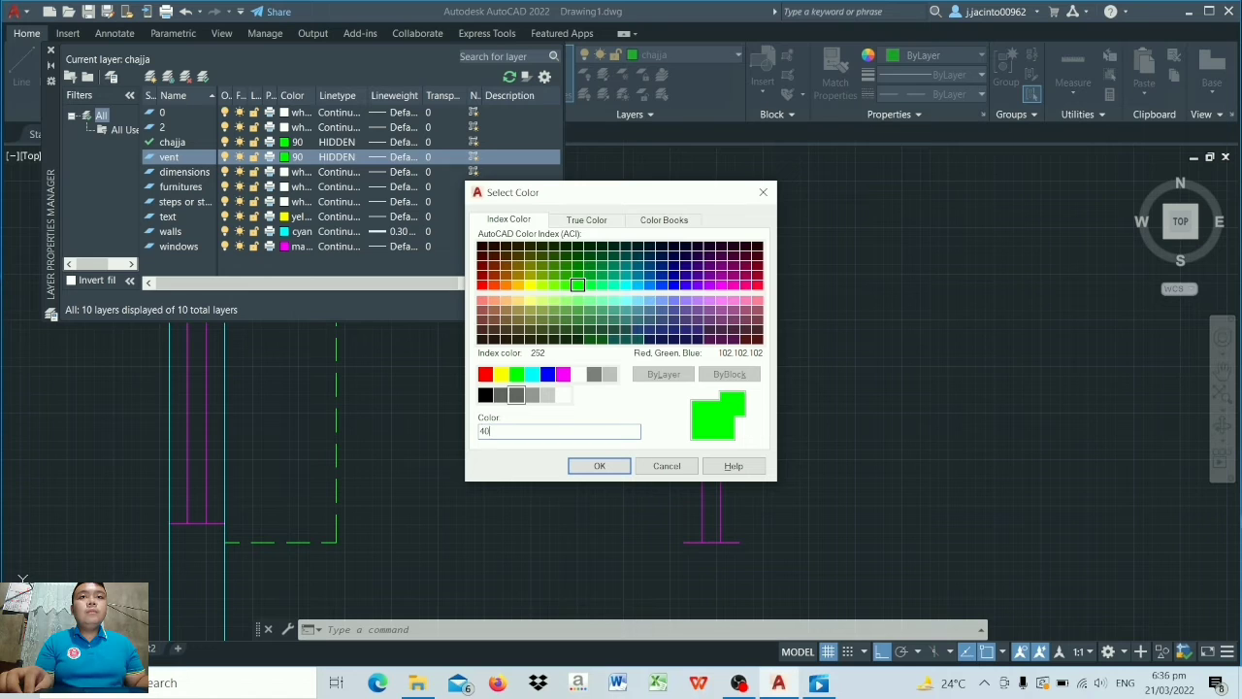
{"action": "key", "text": "Return"}
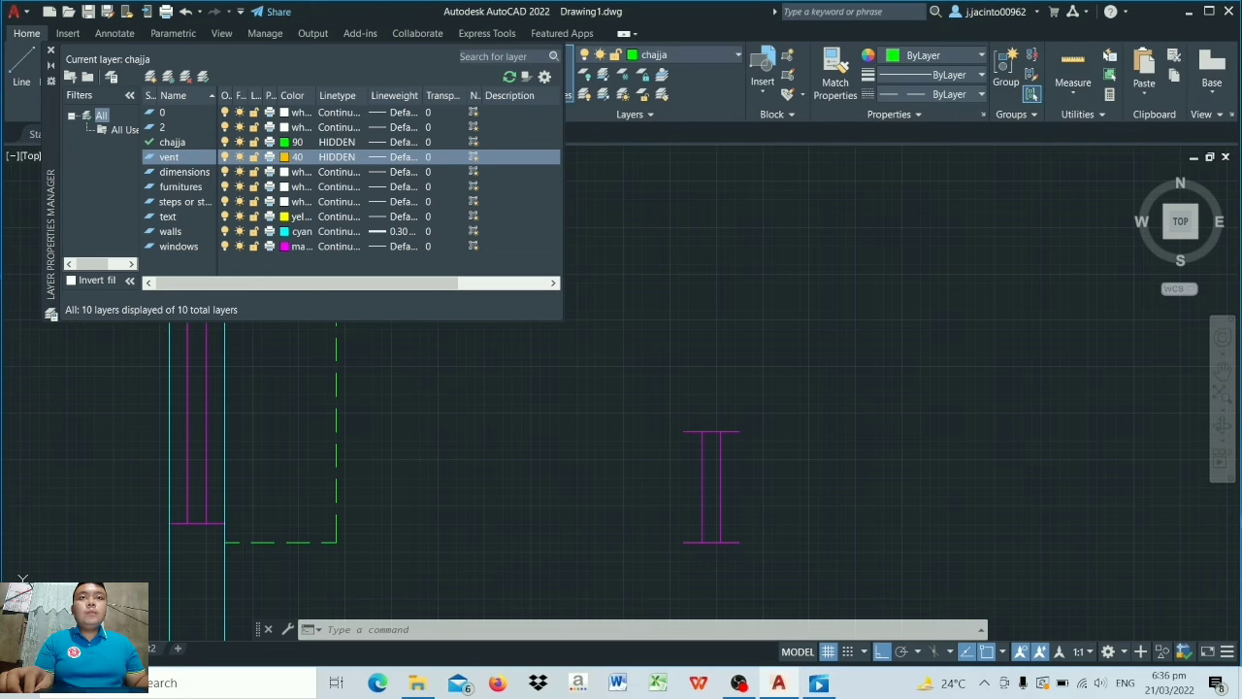
Step: Assign the two inner lines of the shortened window copy beside the plan to the vent layer
{"action": "left_click", "coordinate": [50, 50]}
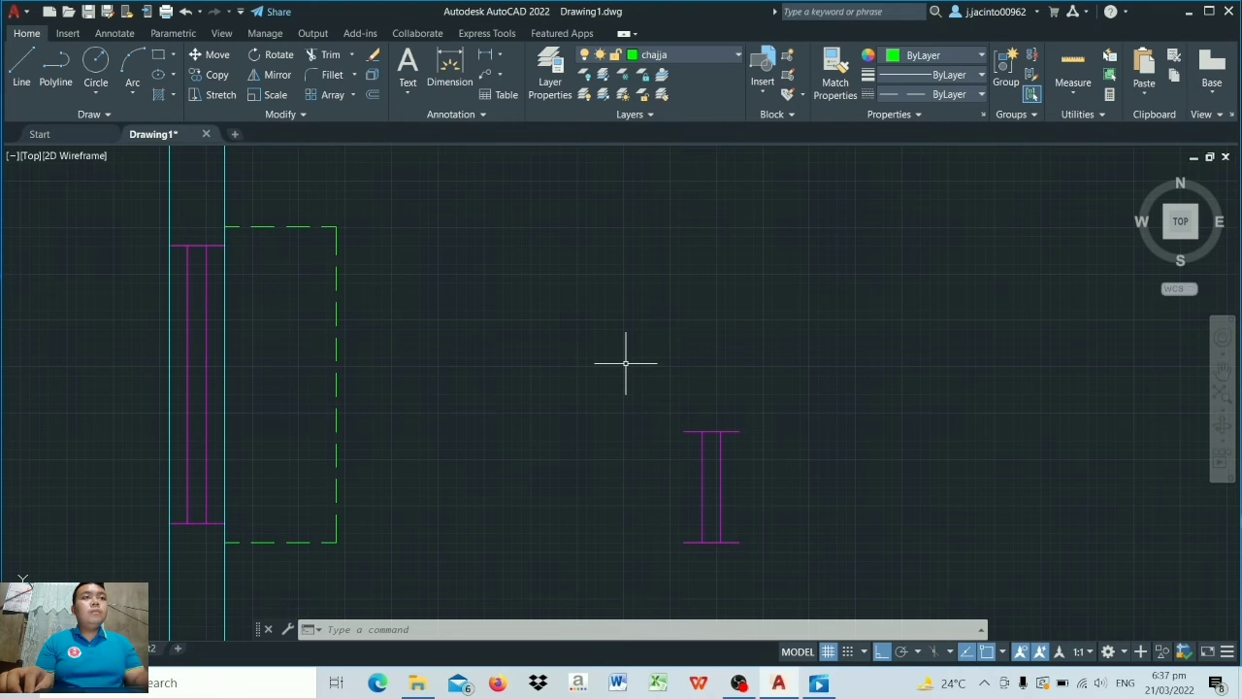
{"action": "scroll", "coordinate": [627, 360], "scroll_direction": "up", "scroll_amount": 4}
{"action": "scroll", "coordinate": [801, 502], "scroll_direction": "down", "scroll_amount": 4}
{"action": "left_click", "coordinate": [762, 495]}
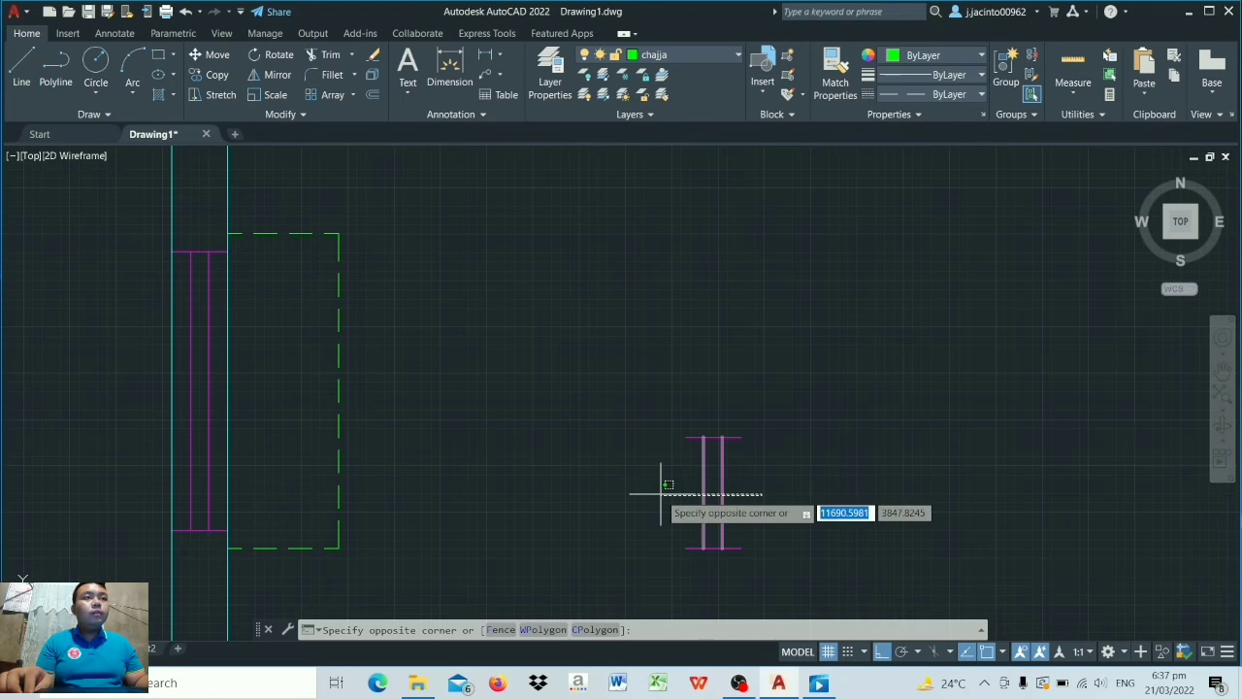
{"action": "left_click", "coordinate": [666, 494]}
{"action": "left_click", "coordinate": [735, 55]}
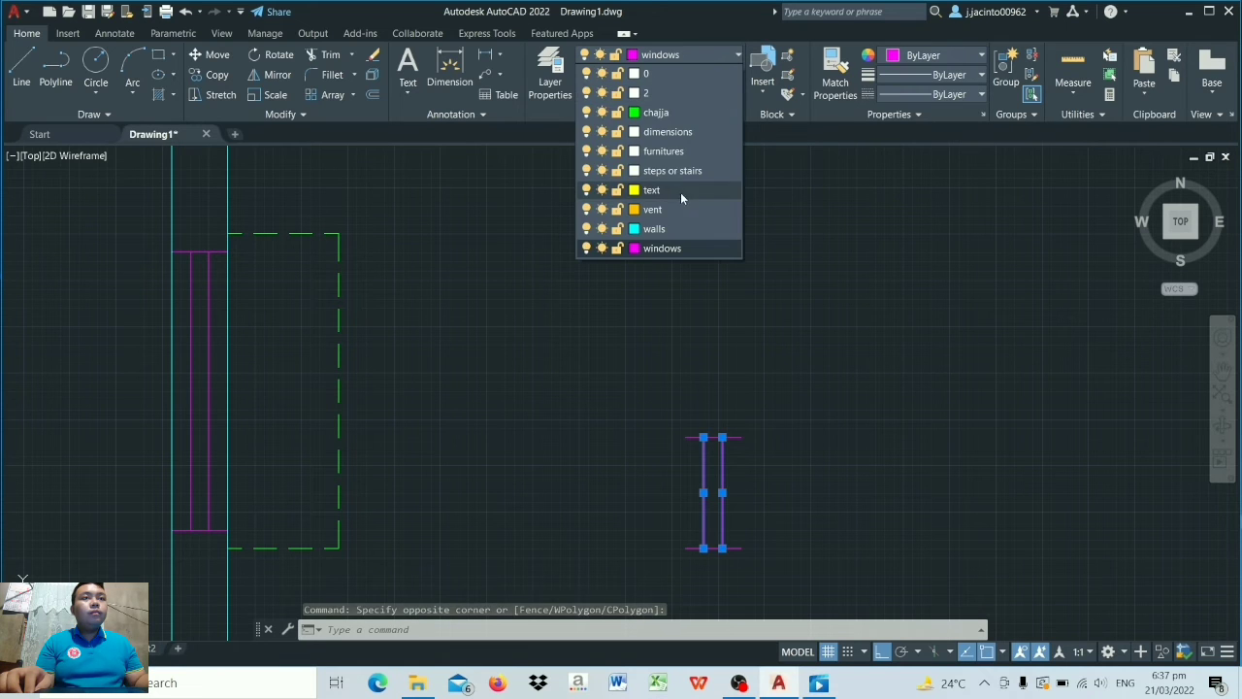
{"action": "left_click", "coordinate": [662, 207]}
{"action": "scroll", "coordinate": [538, 312], "scroll_direction": "down", "scroll_amount": 3}
{"action": "key", "text": "Escape"}
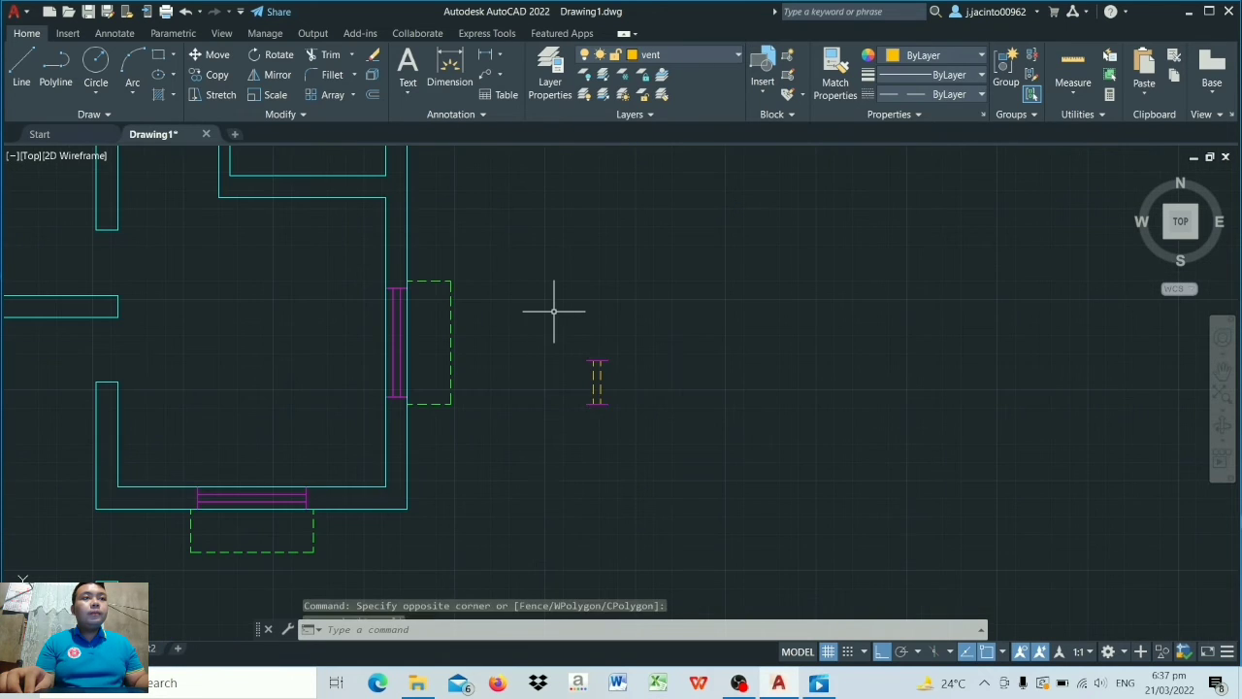
{"action": "scroll", "coordinate": [541, 350], "scroll_direction": "down", "scroll_amount": 2}
{"action": "middle_click_drag", "start_coordinate": [540, 351], "coordinate": [767, 355]}
{"action": "scroll", "coordinate": [860, 346], "scroll_direction": "down", "scroll_amount": 2}
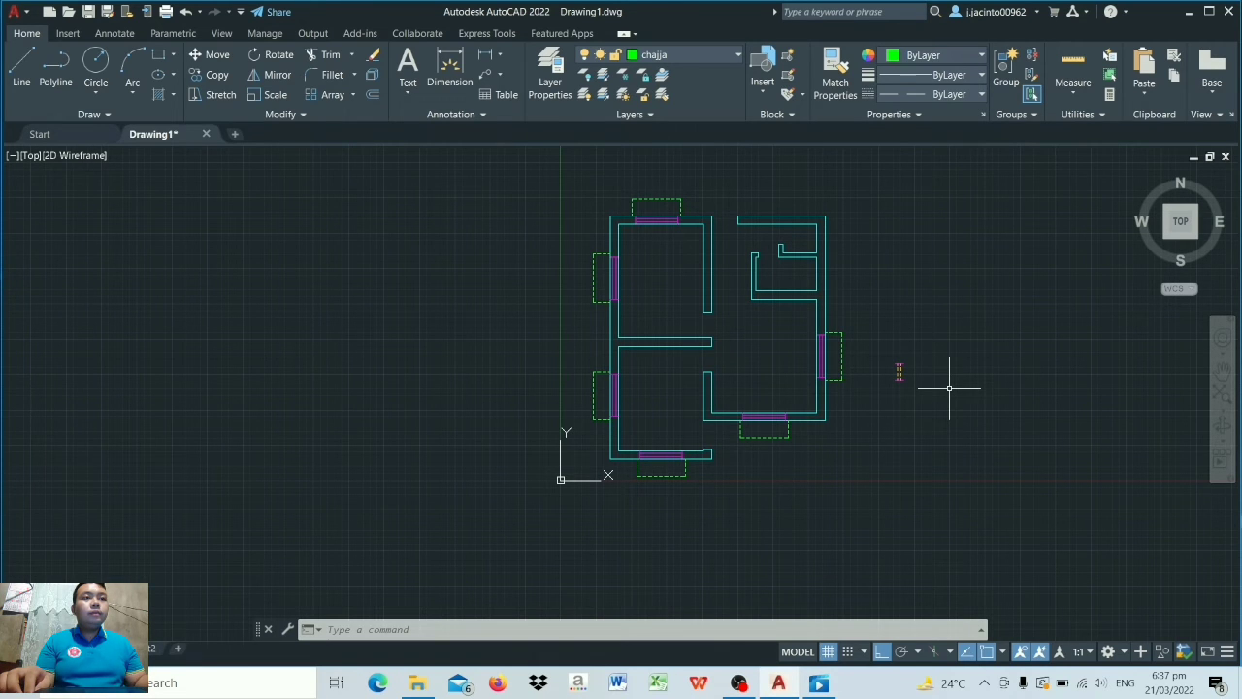
{"action": "scroll", "coordinate": [784, 310], "scroll_direction": "up", "scroll_amount": 2}
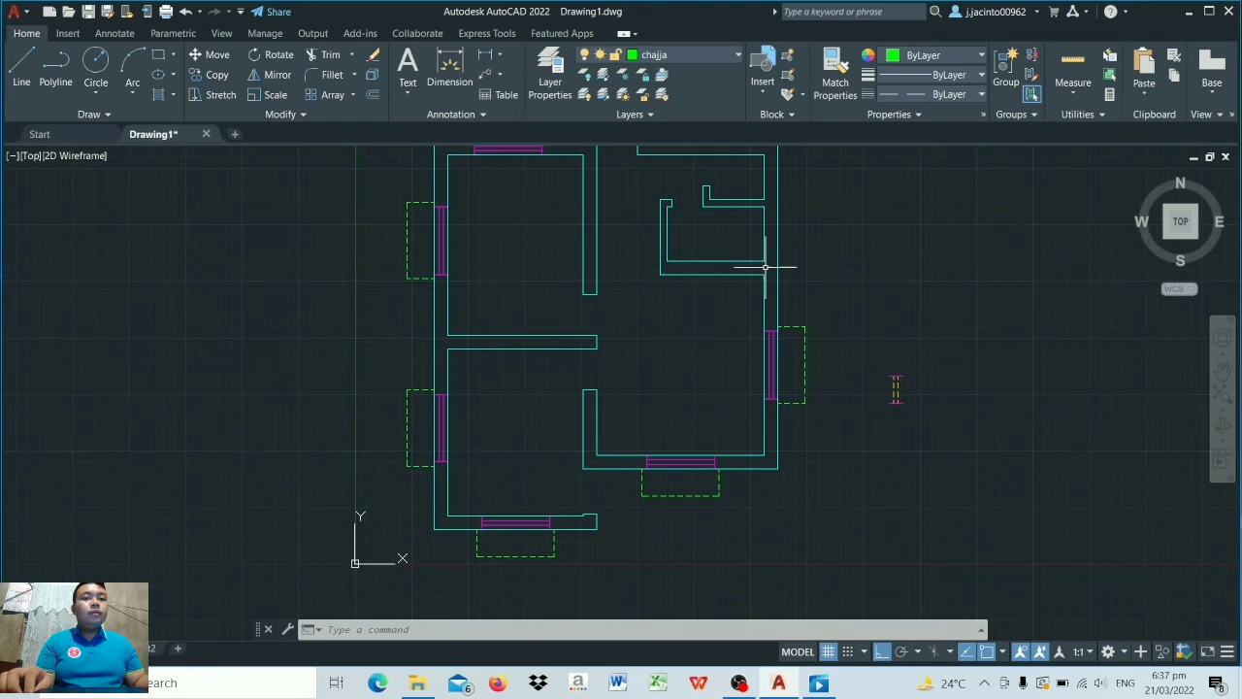
{"action": "left_click", "coordinate": [217, 75]}
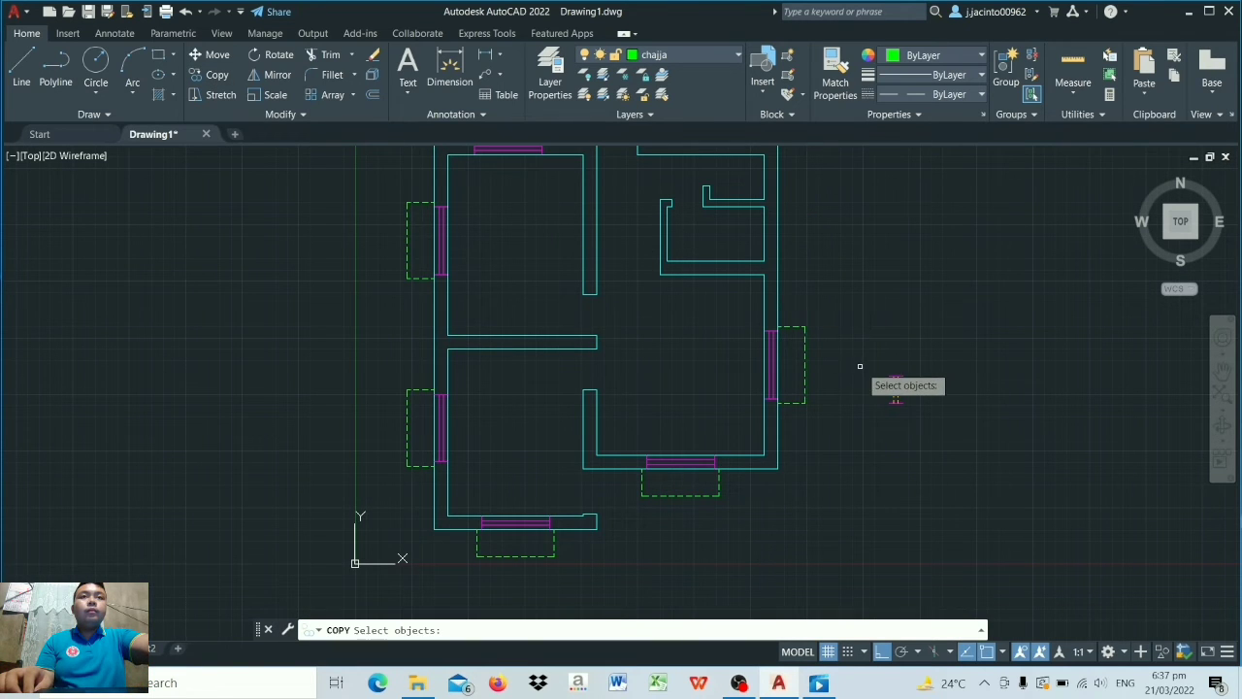
{"action": "left_click", "coordinate": [861, 367]}
{"action": "left_click", "coordinate": [935, 442]}
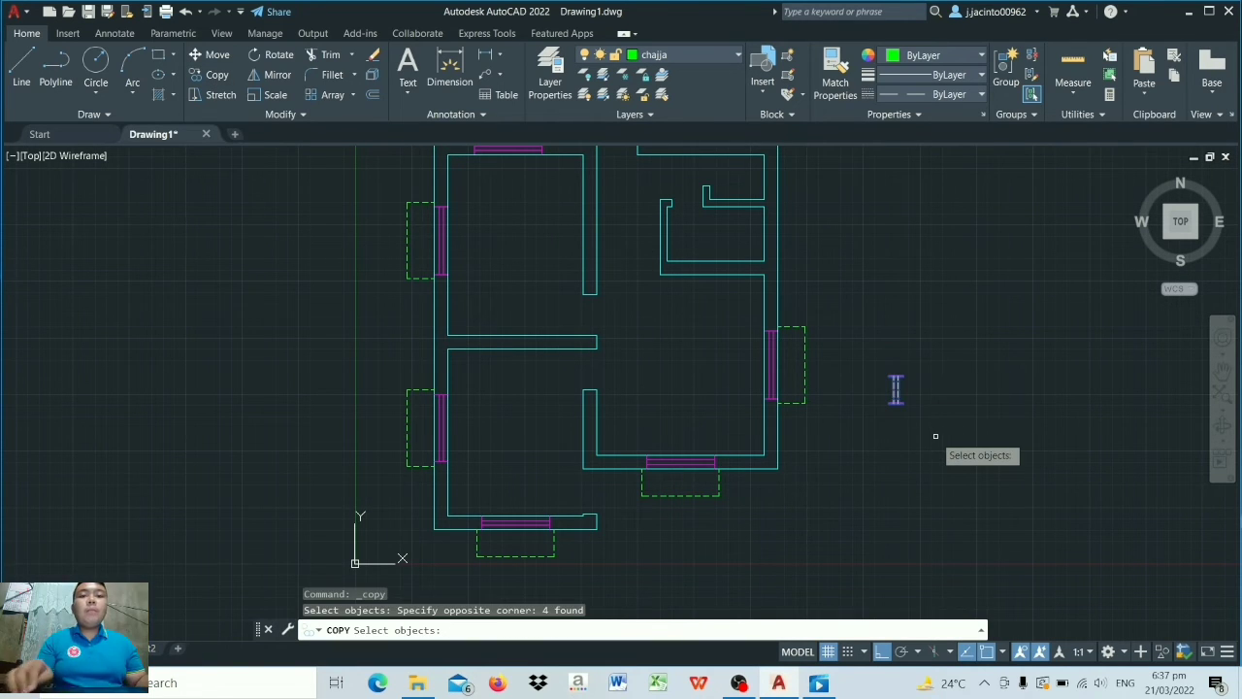
{"action": "key", "text": "Return"}
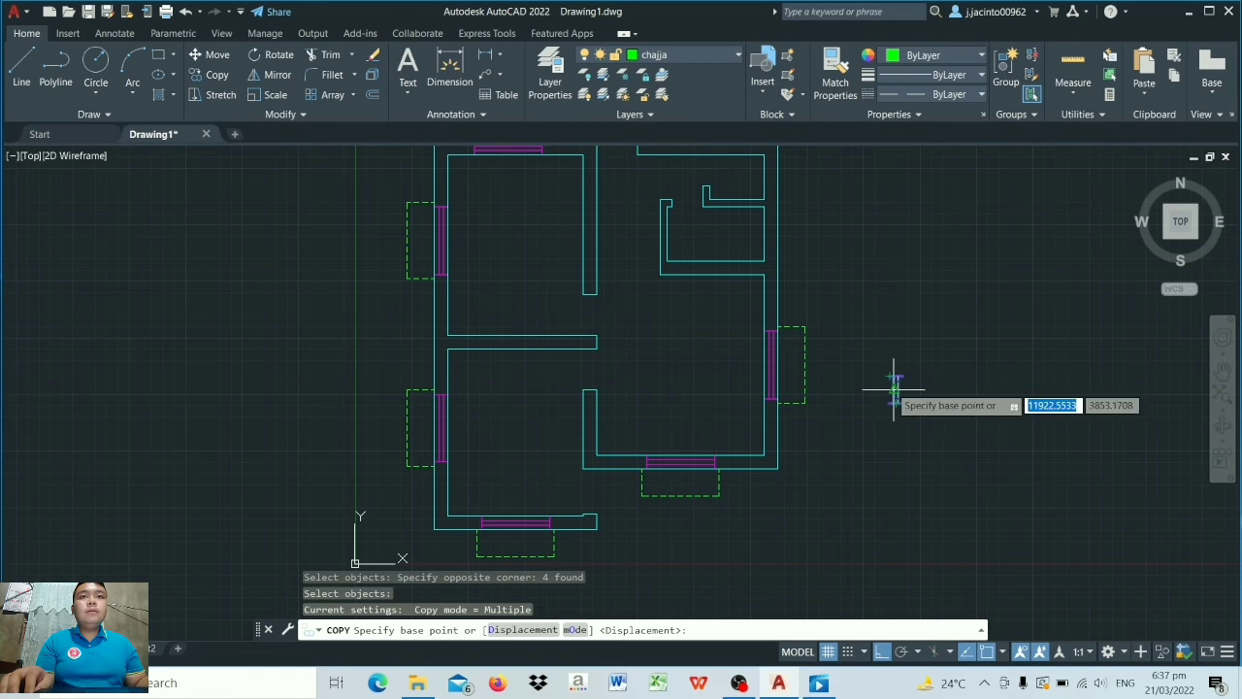
{"action": "left_click", "coordinate": [894, 388]}
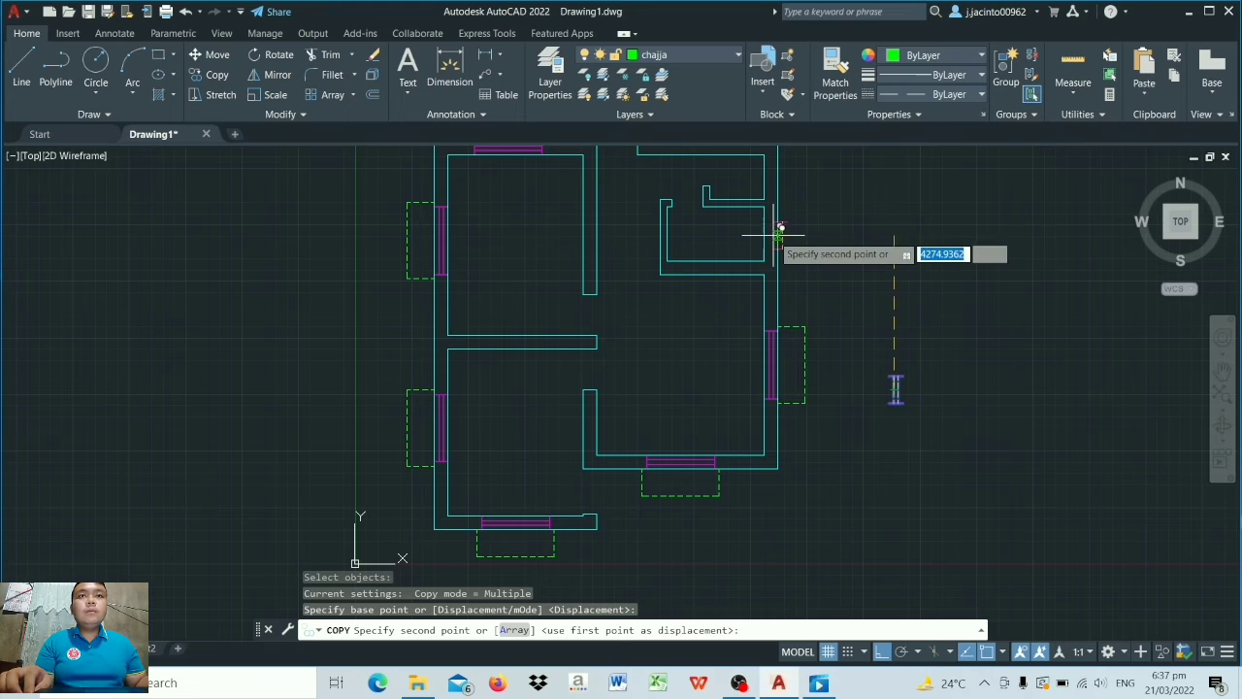
{"action": "scroll", "coordinate": [782, 233], "scroll_direction": "up", "scroll_amount": 4}
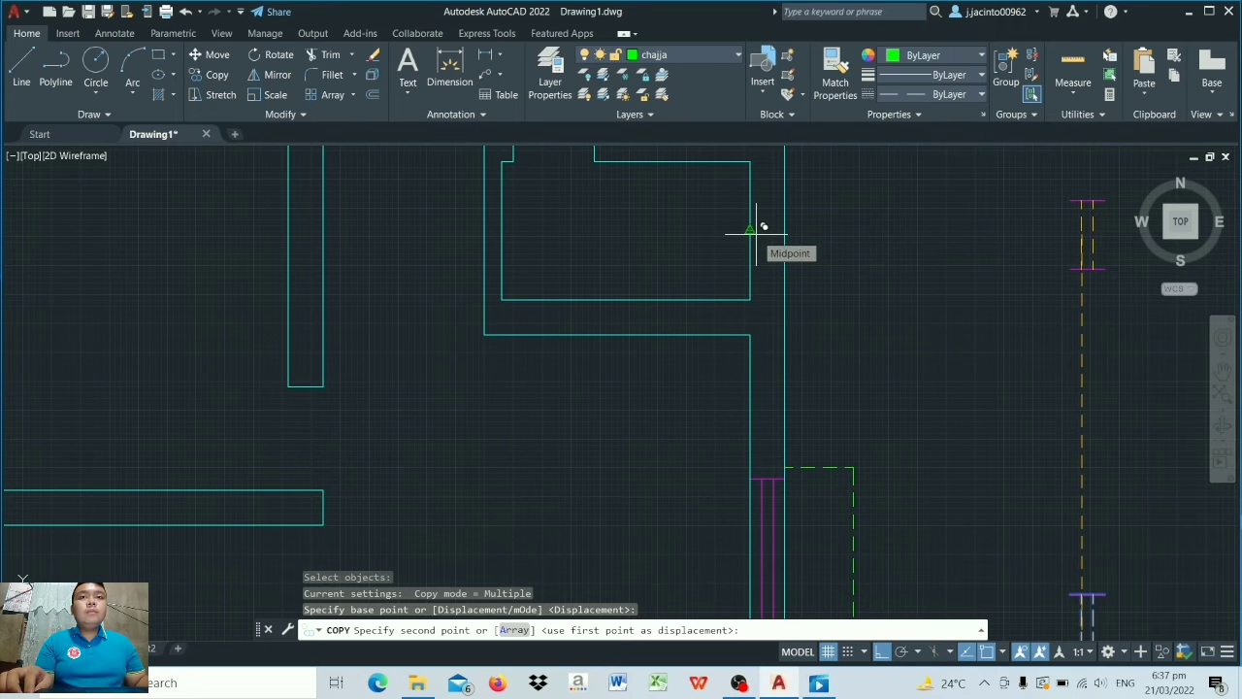
{"action": "key", "text": "Escape"}
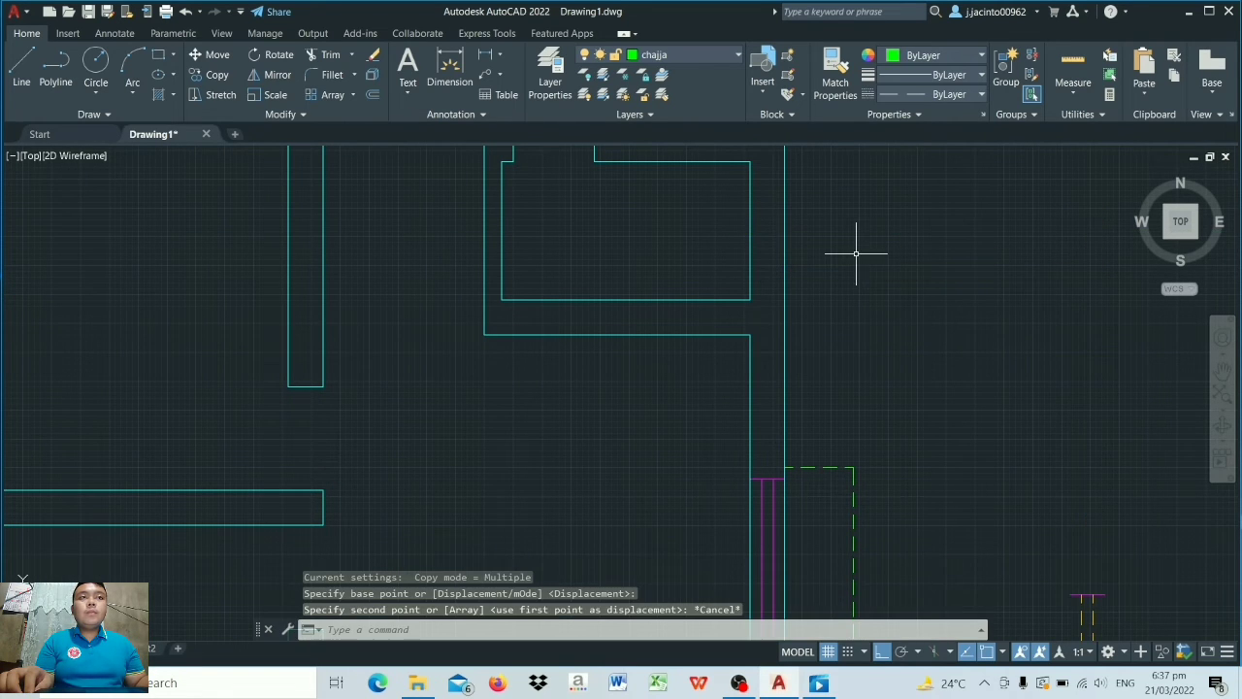
Step: Copy the loose vent from its left edge's middle to the midpoint of the inner face of the small enclosed room's right wall
{"action": "scroll", "coordinate": [921, 233], "scroll_direction": "down", "scroll_amount": 2}
{"action": "middle_click_drag", "start_coordinate": [921, 233], "coordinate": [1174, 279]}
{"action": "key", "text": "Return"}
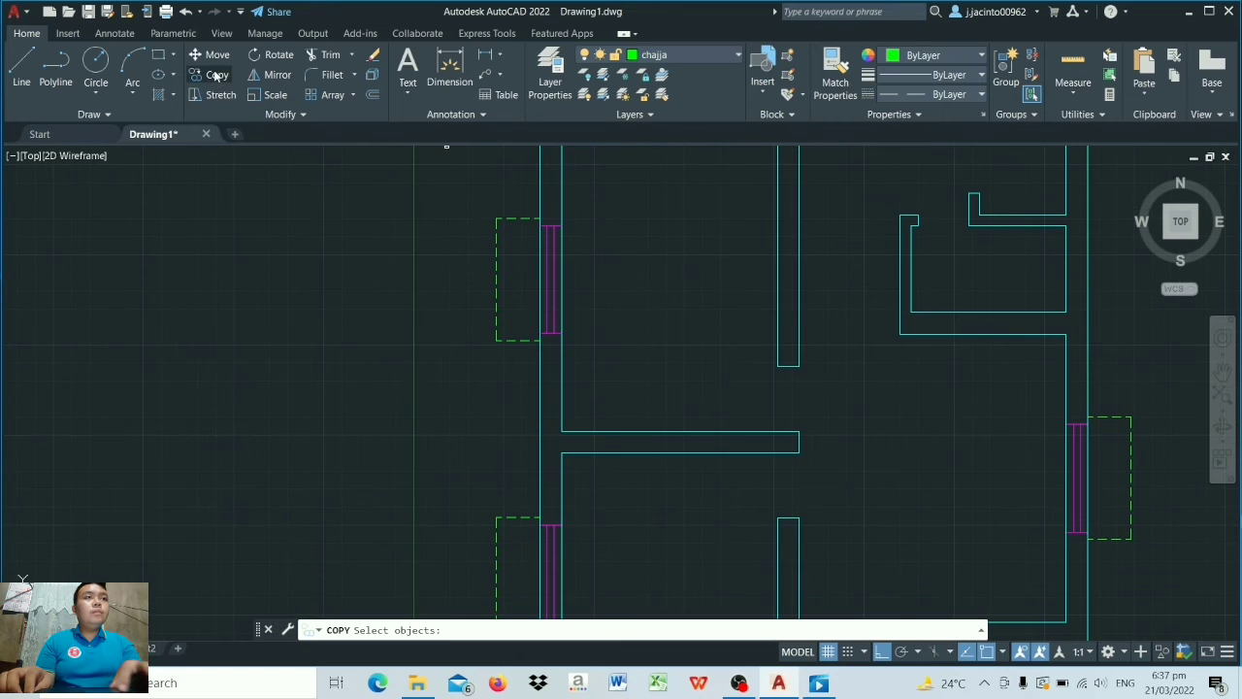
{"action": "scroll", "coordinate": [980, 350], "scroll_direction": "down", "scroll_amount": 5}
{"action": "left_click", "coordinate": [1070, 394]}
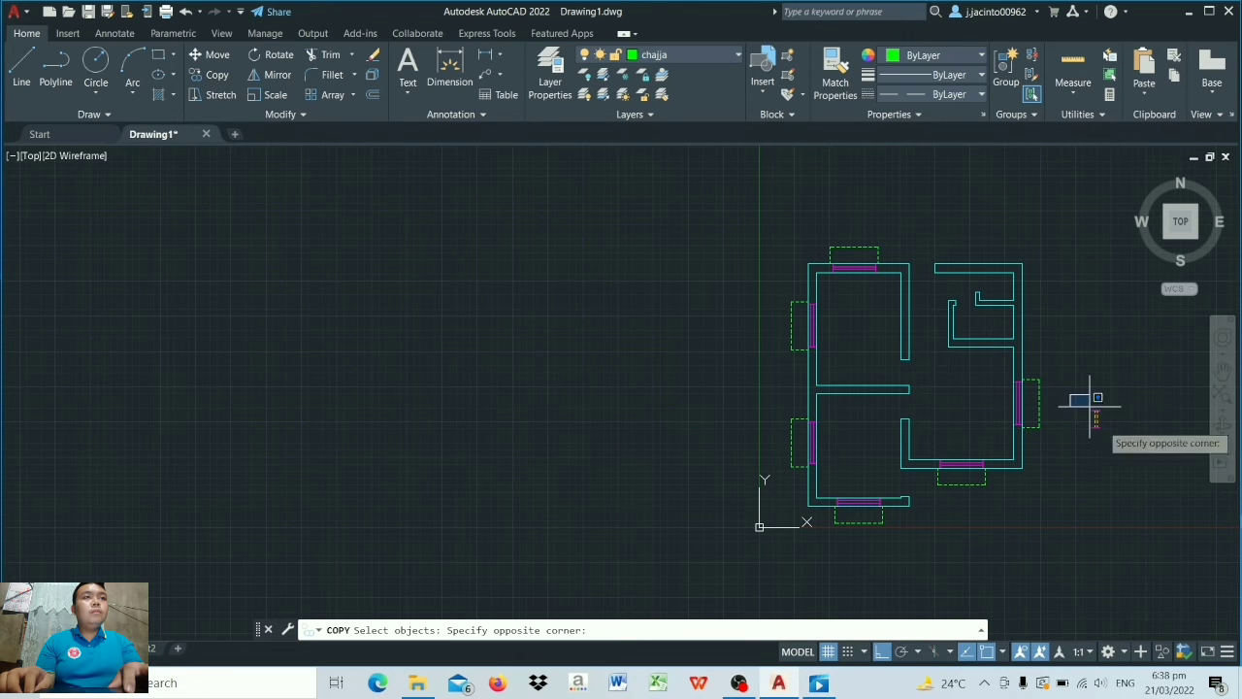
{"action": "left_click", "coordinate": [1111, 454]}
{"action": "scroll", "coordinate": [1104, 454], "scroll_direction": "up", "scroll_amount": 8}
{"action": "key", "text": "Return"}
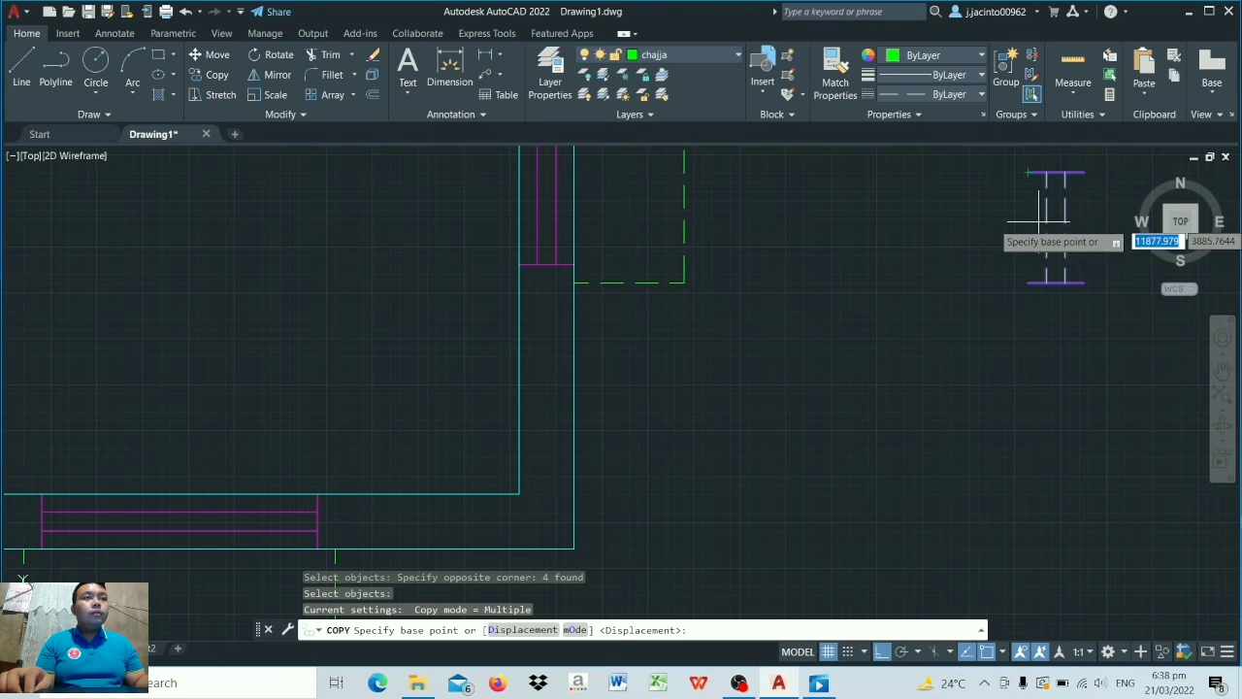
{"action": "left_click", "coordinate": [1046, 228]}
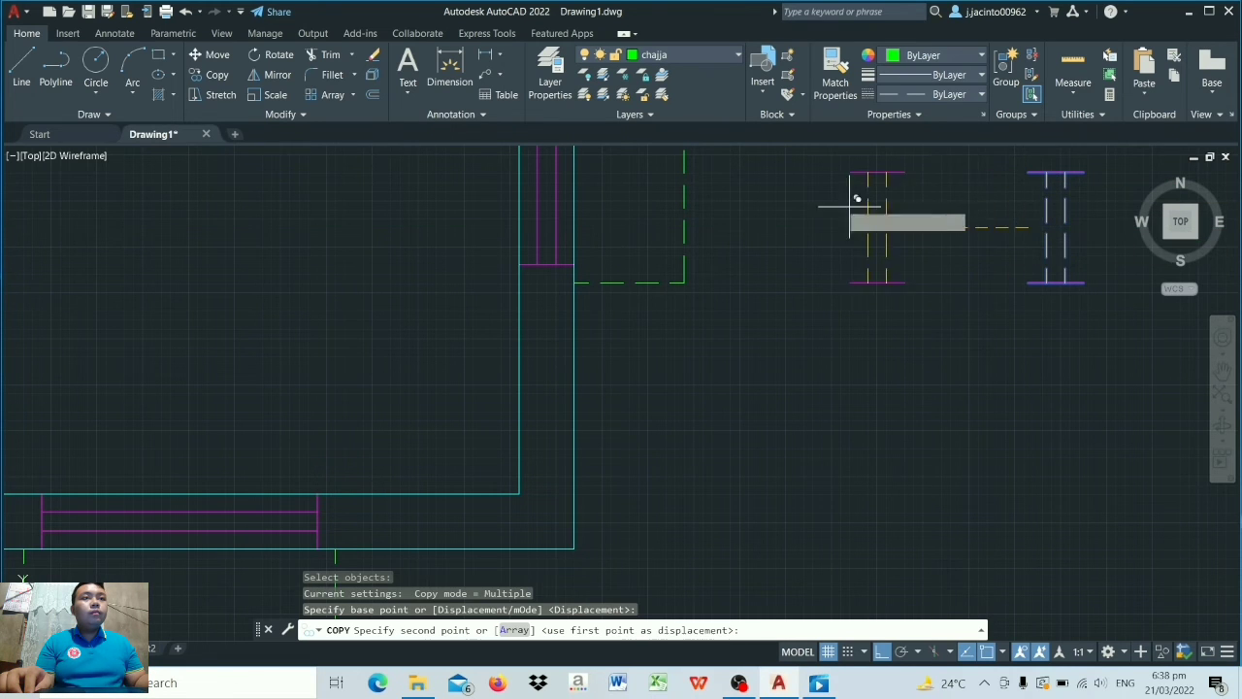
{"action": "scroll", "coordinate": [835, 190], "scroll_direction": "down", "scroll_amount": 3}
{"action": "scroll", "coordinate": [837, 174], "scroll_direction": "up", "scroll_amount": 2}
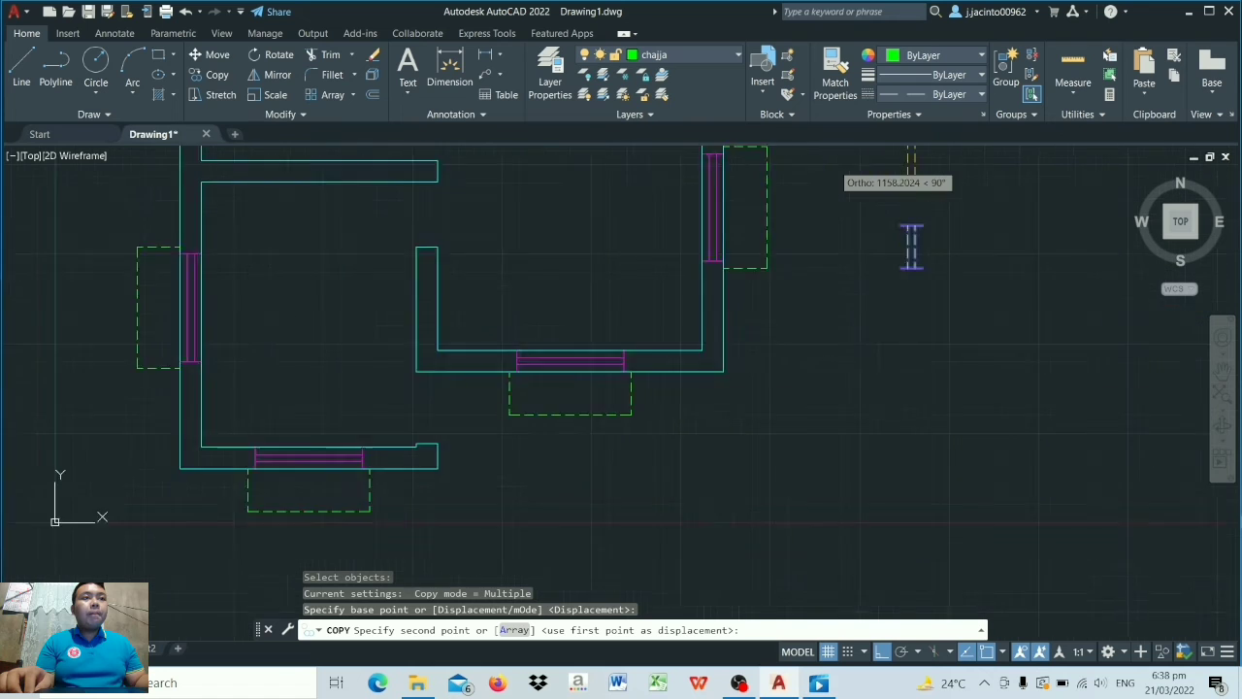
{"action": "scroll", "coordinate": [841, 160], "scroll_direction": "down", "scroll_amount": 5}
{"action": "scroll", "coordinate": [837, 164], "scroll_direction": "up", "scroll_amount": 2}
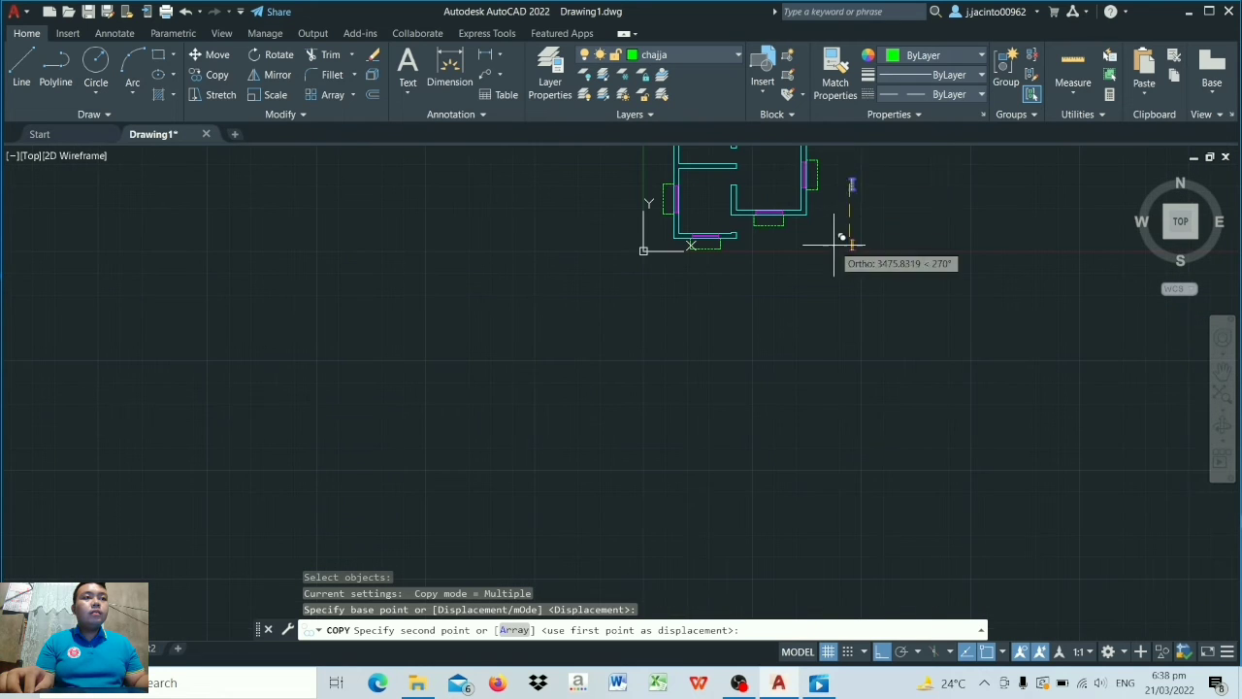
{"action": "scroll", "coordinate": [843, 238], "scroll_direction": "up", "scroll_amount": 2}
{"action": "scroll", "coordinate": [832, 204], "scroll_direction": "down", "scroll_amount": 4}
{"action": "scroll", "coordinate": [830, 204], "scroll_direction": "up", "scroll_amount": 7}
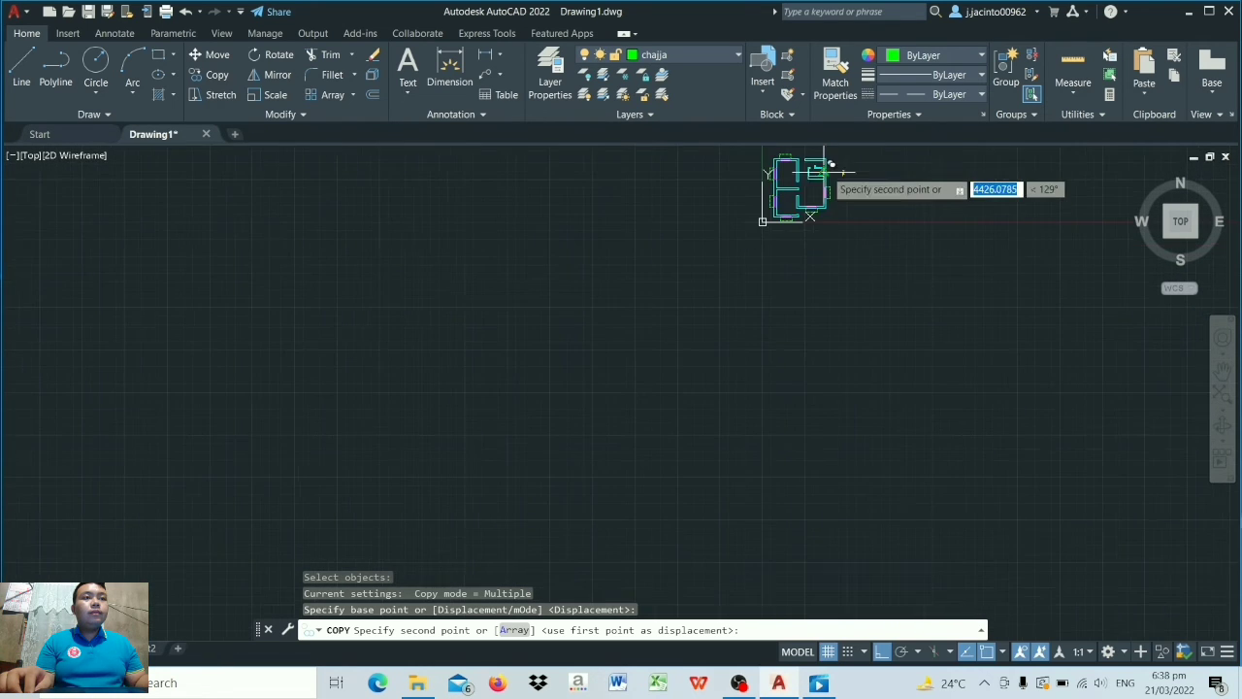
{"action": "scroll", "coordinate": [832, 204], "scroll_direction": "down", "scroll_amount": 2}
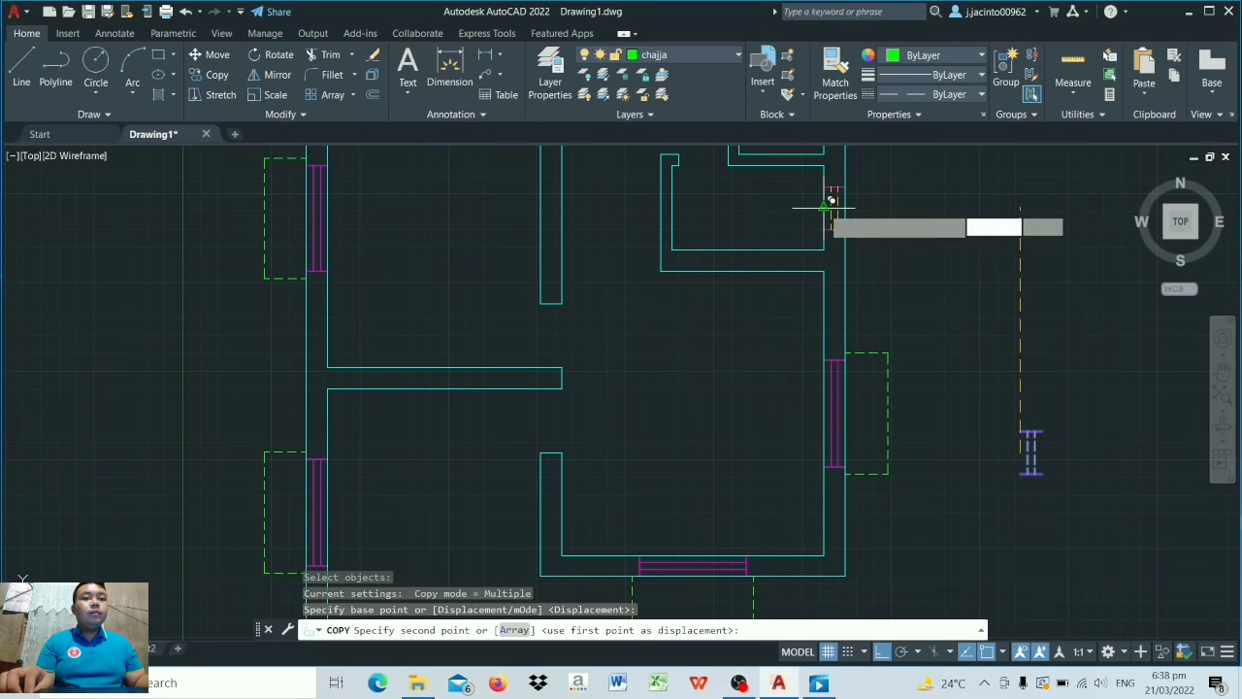
{"action": "left_click", "coordinate": [824, 207]}
Step: Place a second vent copy at the inner face's midpoint on the right wall of the space above the small room
{"action": "scroll", "coordinate": [839, 197], "scroll_direction": "down", "scroll_amount": 4}
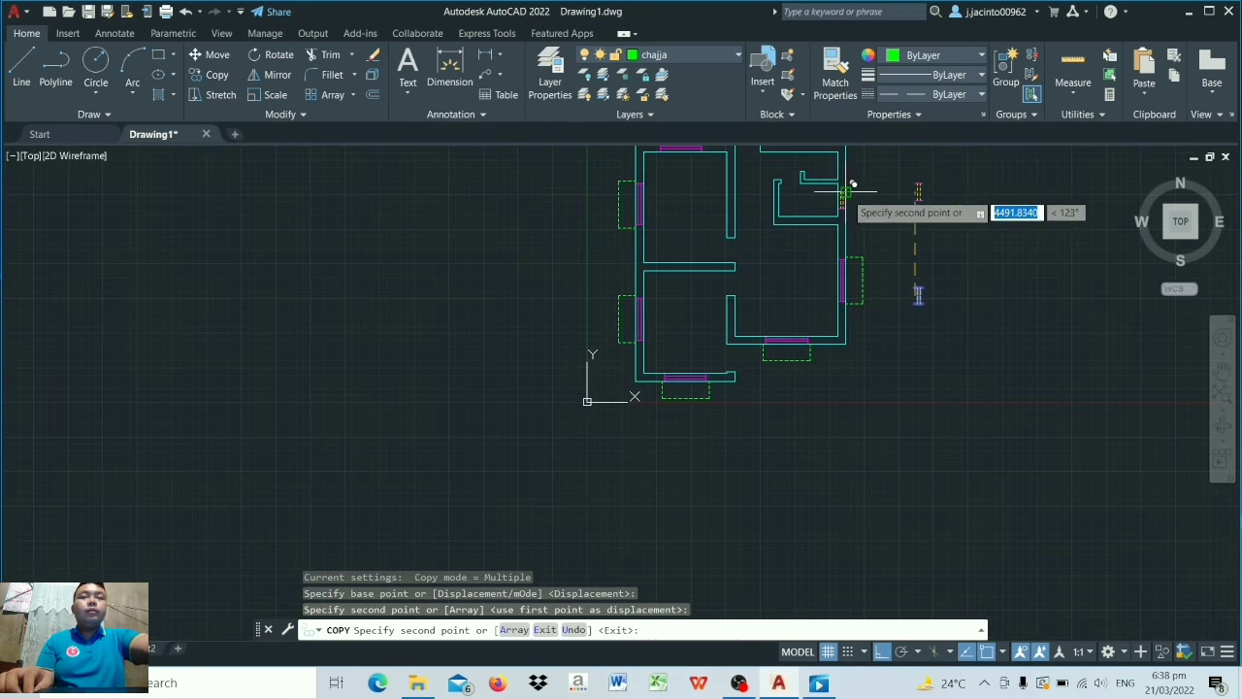
{"action": "scroll", "coordinate": [843, 161], "scroll_direction": "up", "scroll_amount": 4}
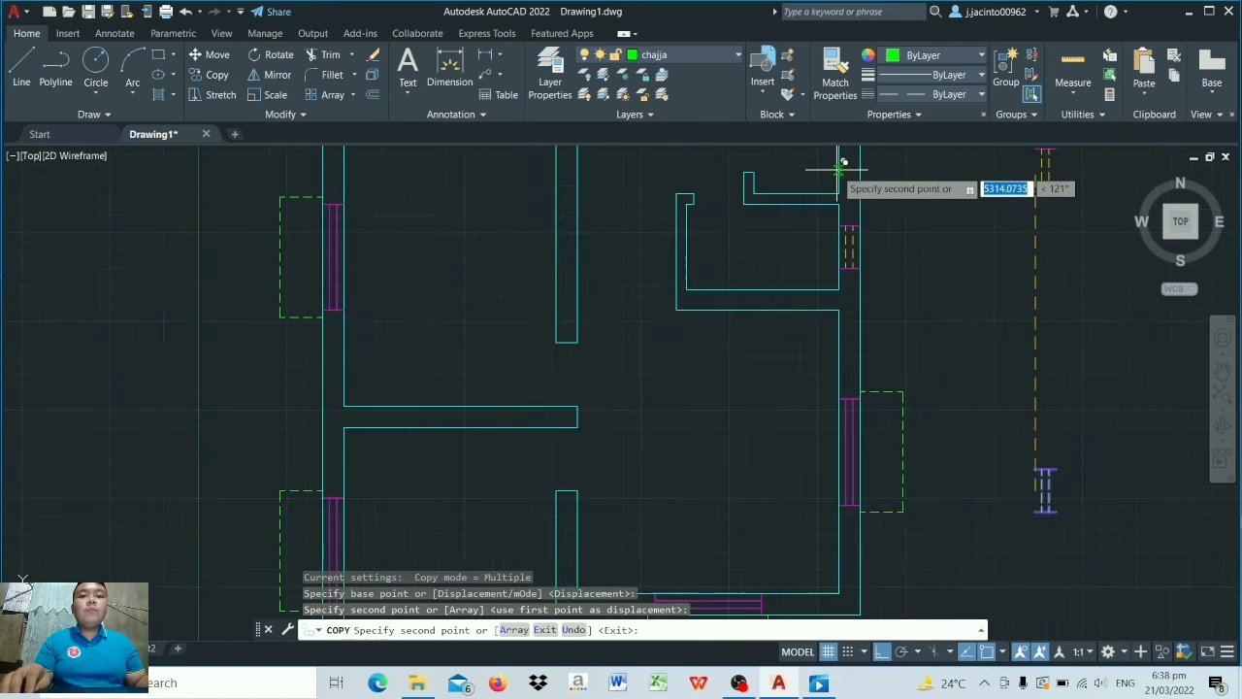
{"action": "scroll", "coordinate": [841, 161], "scroll_direction": "down", "scroll_amount": 2}
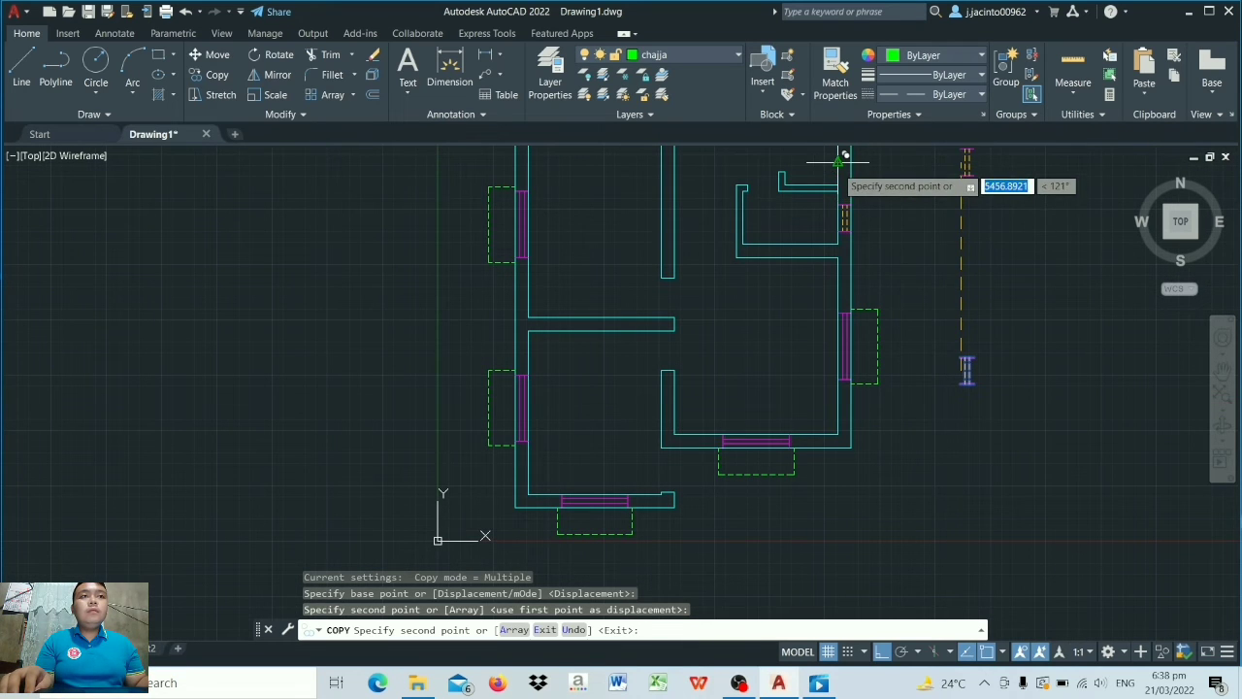
{"action": "left_click", "coordinate": [841, 164]}
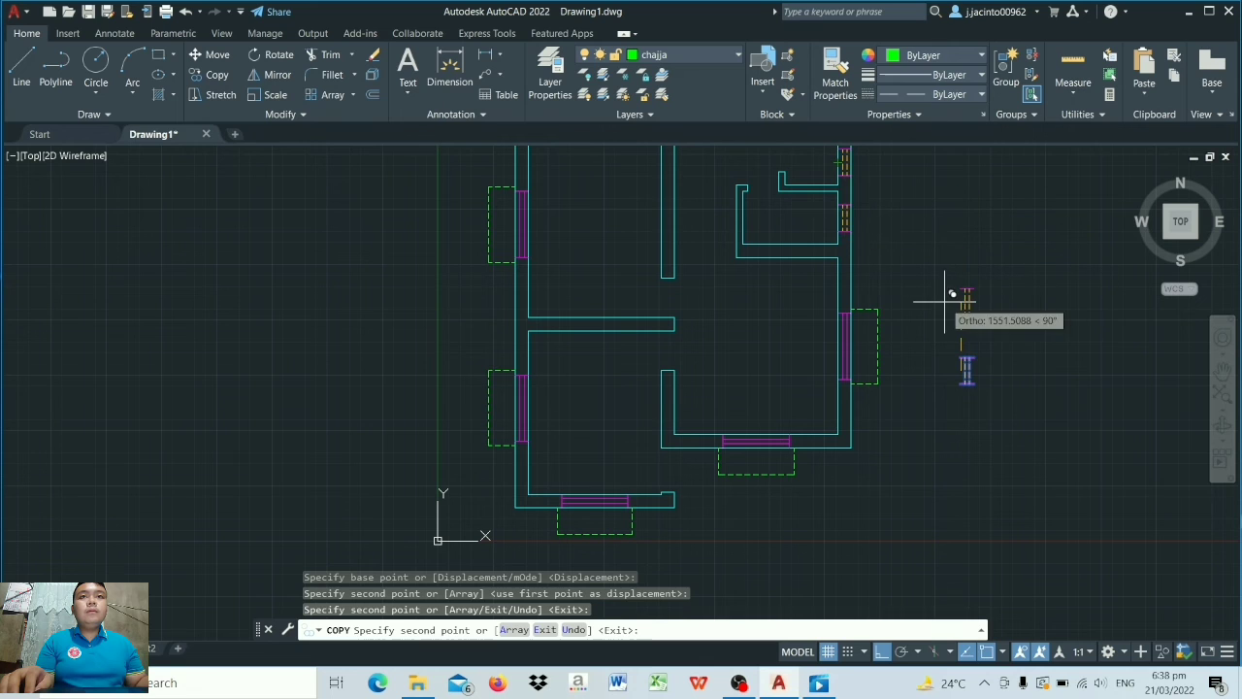
{"action": "key", "text": "Escape"}
Step: Erase the original loose vent from the empty space beside the plan
{"action": "left_click", "coordinate": [924, 324]}
{"action": "left_click", "coordinate": [1019, 410]}
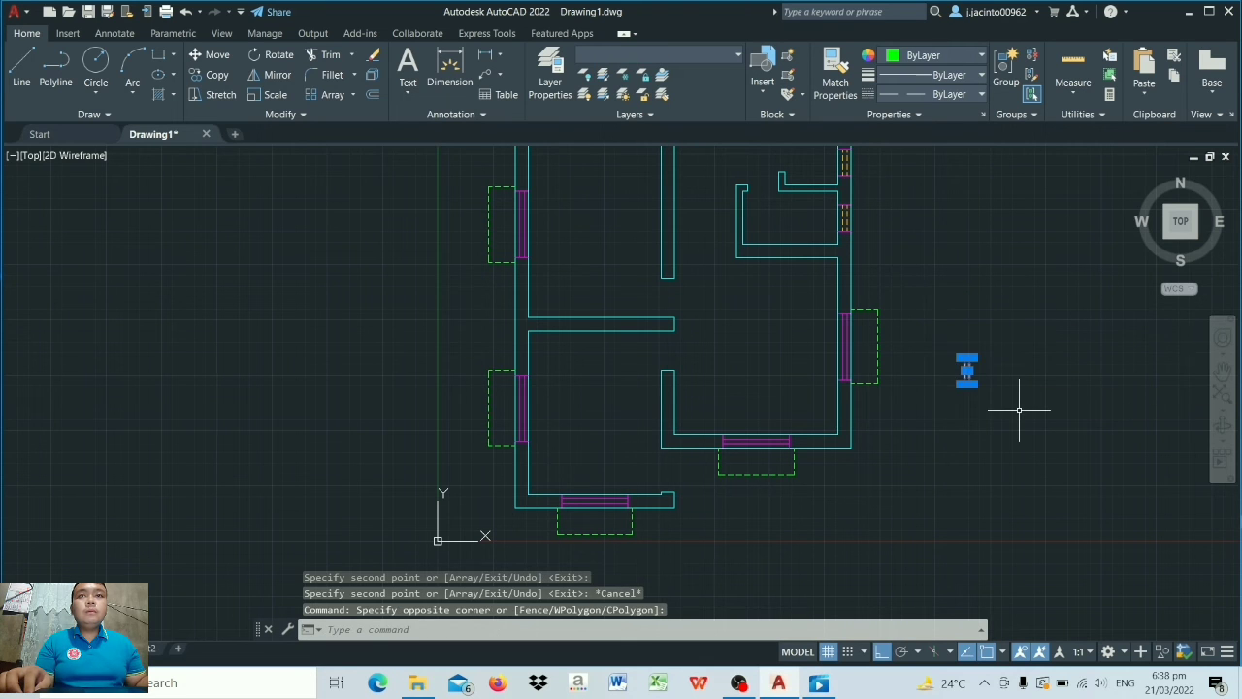
{"action": "right_click", "coordinate": [1019, 410]}
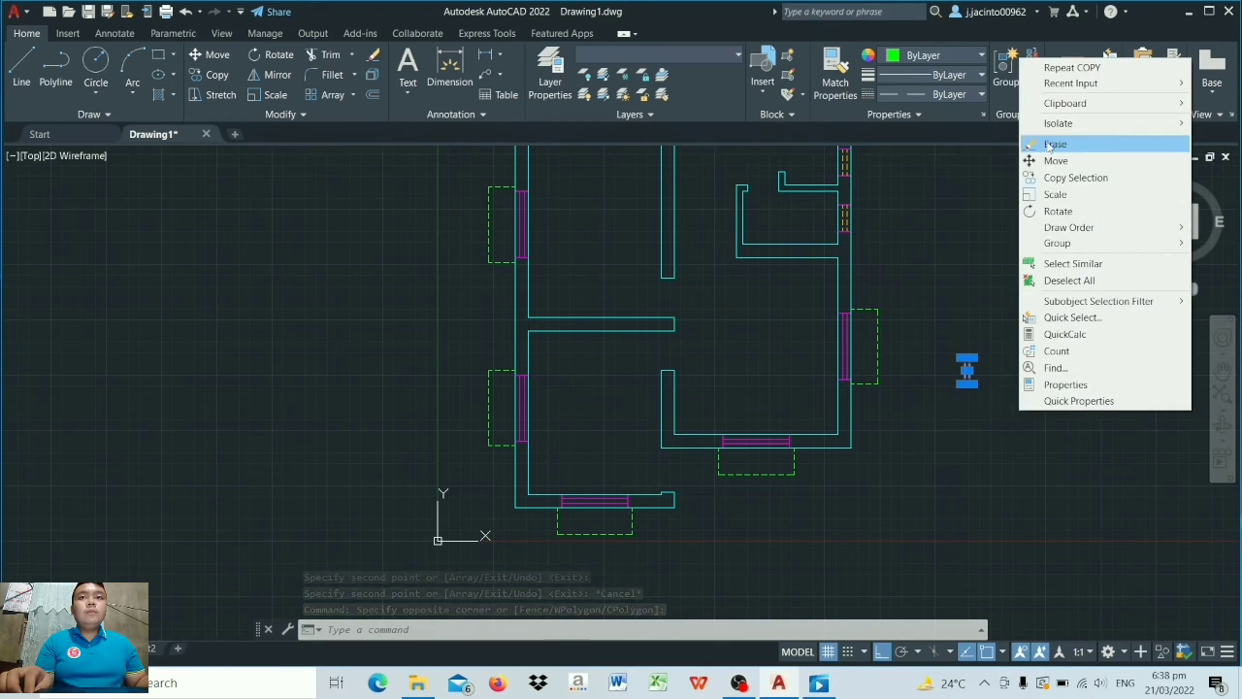
{"action": "left_click", "coordinate": [1029, 143]}
Step: Add the lineweight toggle to the status bar and turn on lineweight display for the drawing
{"action": "left_click", "coordinate": [1222, 371]}
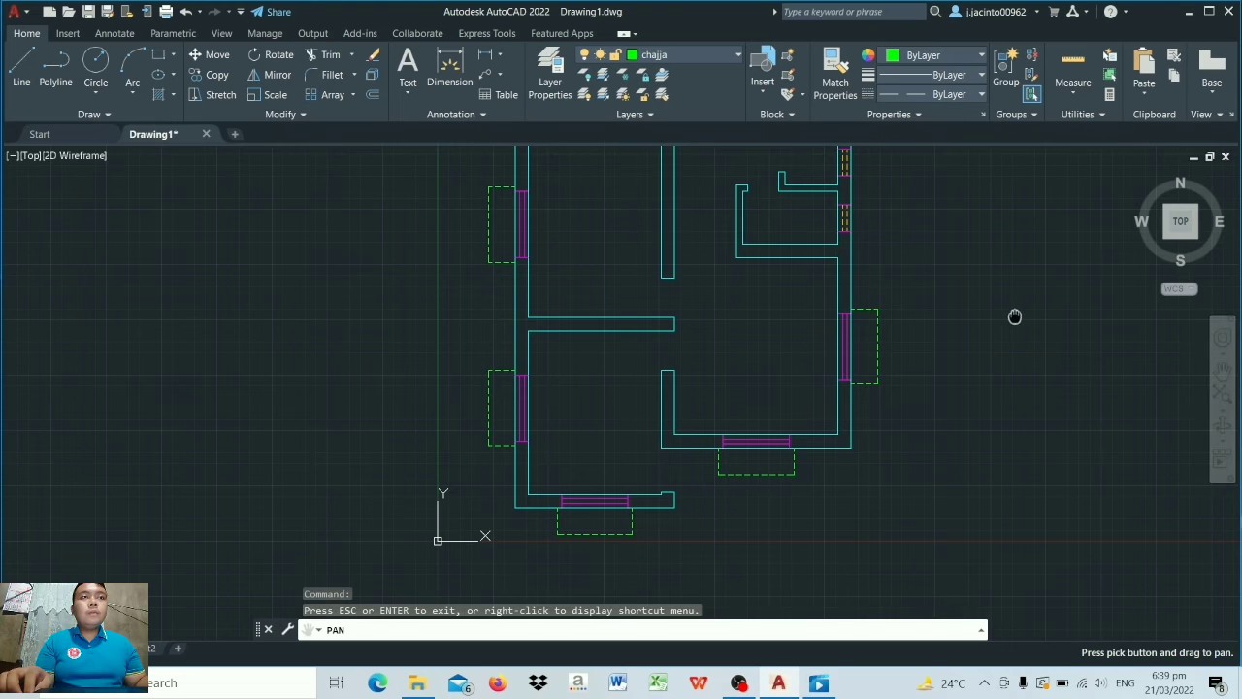
{"action": "mouse_move", "coordinate": [1016, 320]}
{"action": "left_mouse_down"}
{"action": "mouse_move", "coordinate": [925, 379]}
{"action": "mouse_move", "coordinate": [976, 378]}
{"action": "mouse_move", "coordinate": [979, 366]}
{"action": "left_mouse_up"}
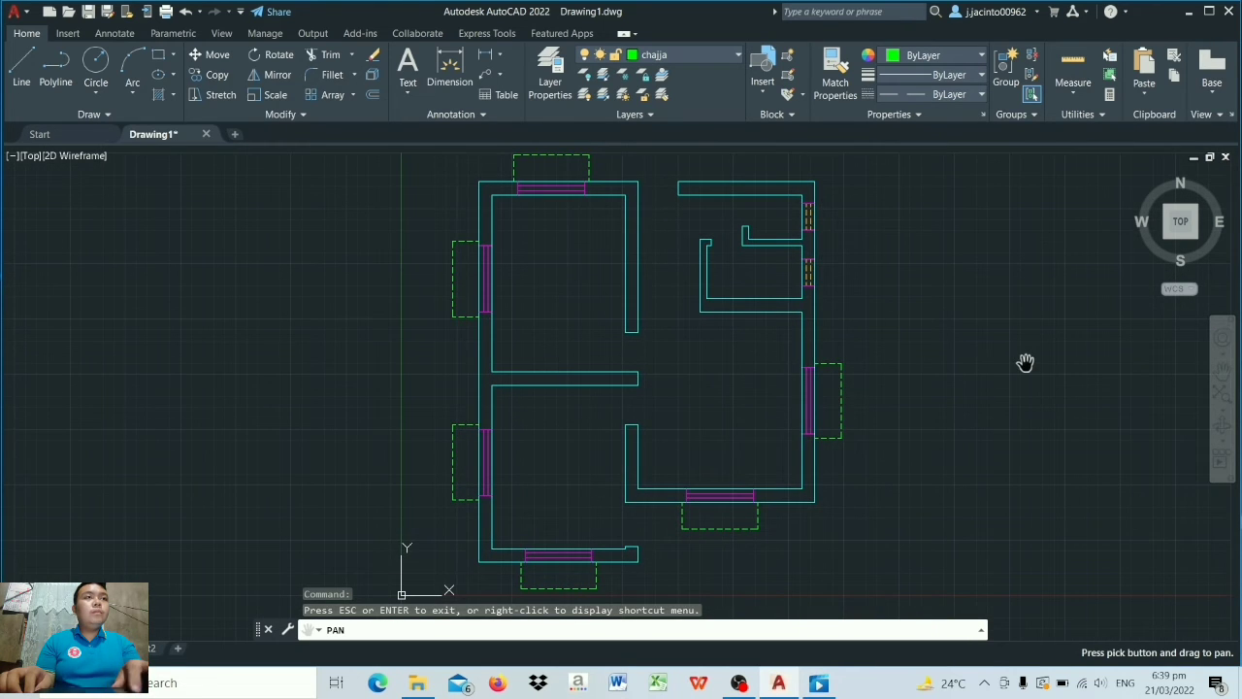
{"action": "key", "text": "Escape"}
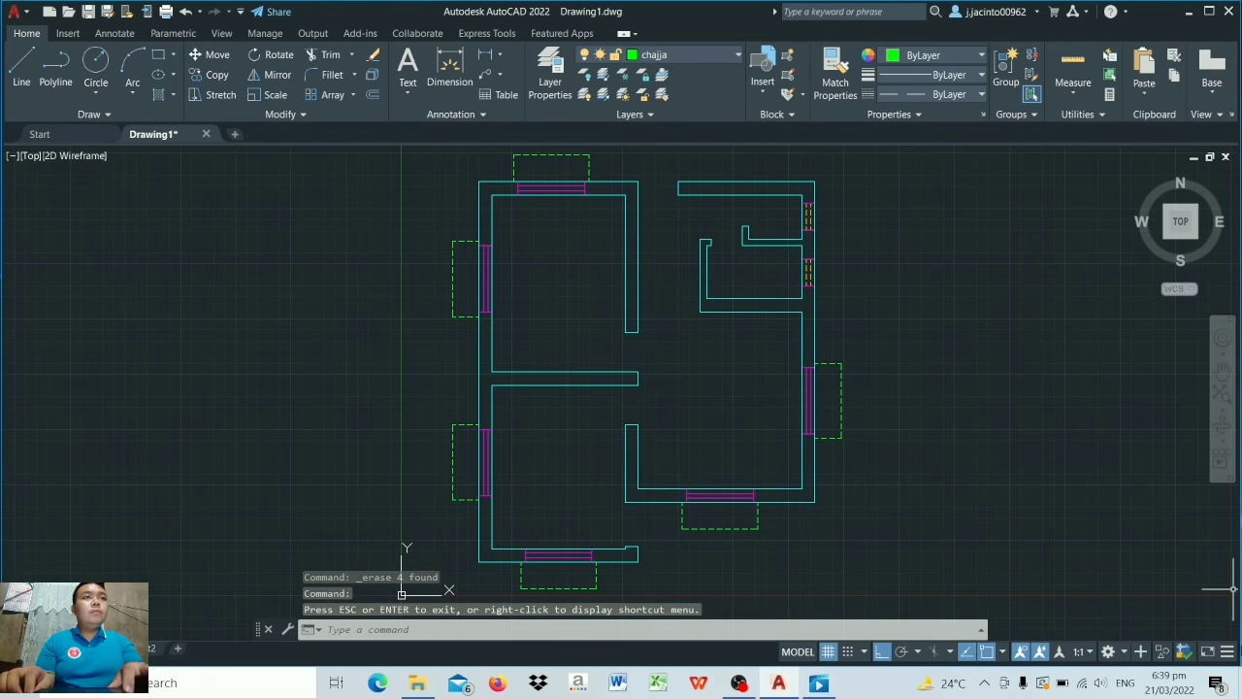
{"action": "left_click", "coordinate": [1228, 652]}
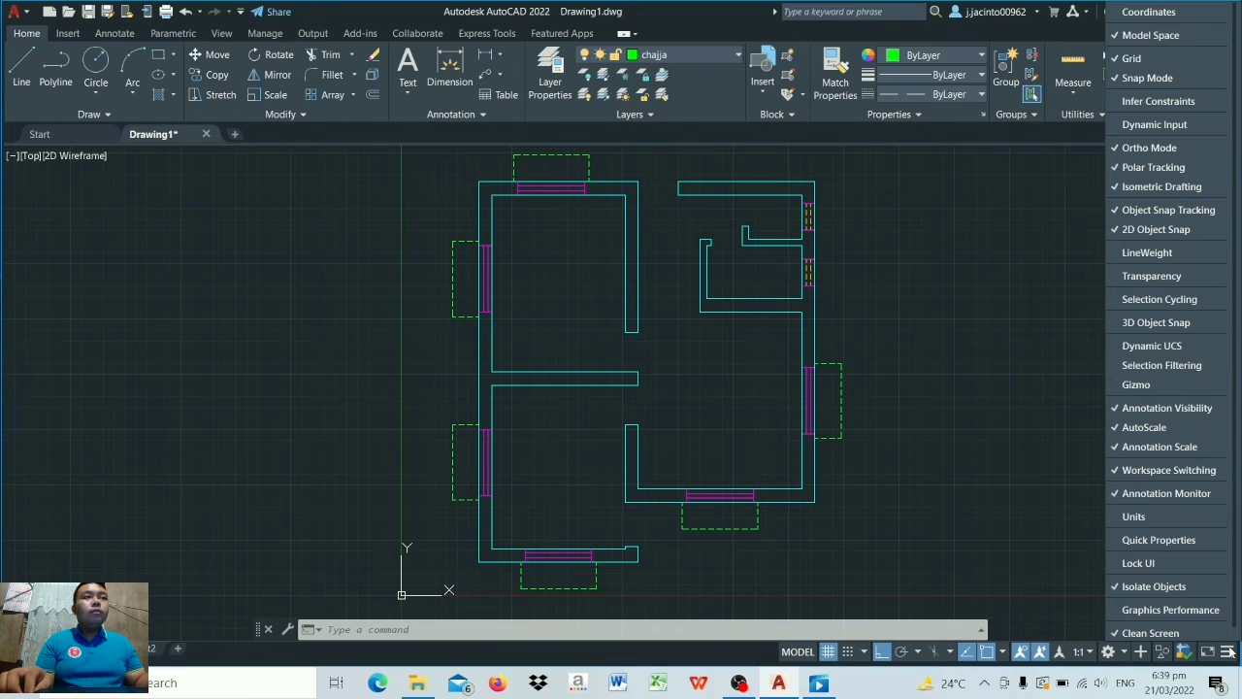
{"action": "left_click", "coordinate": [1145, 252]}
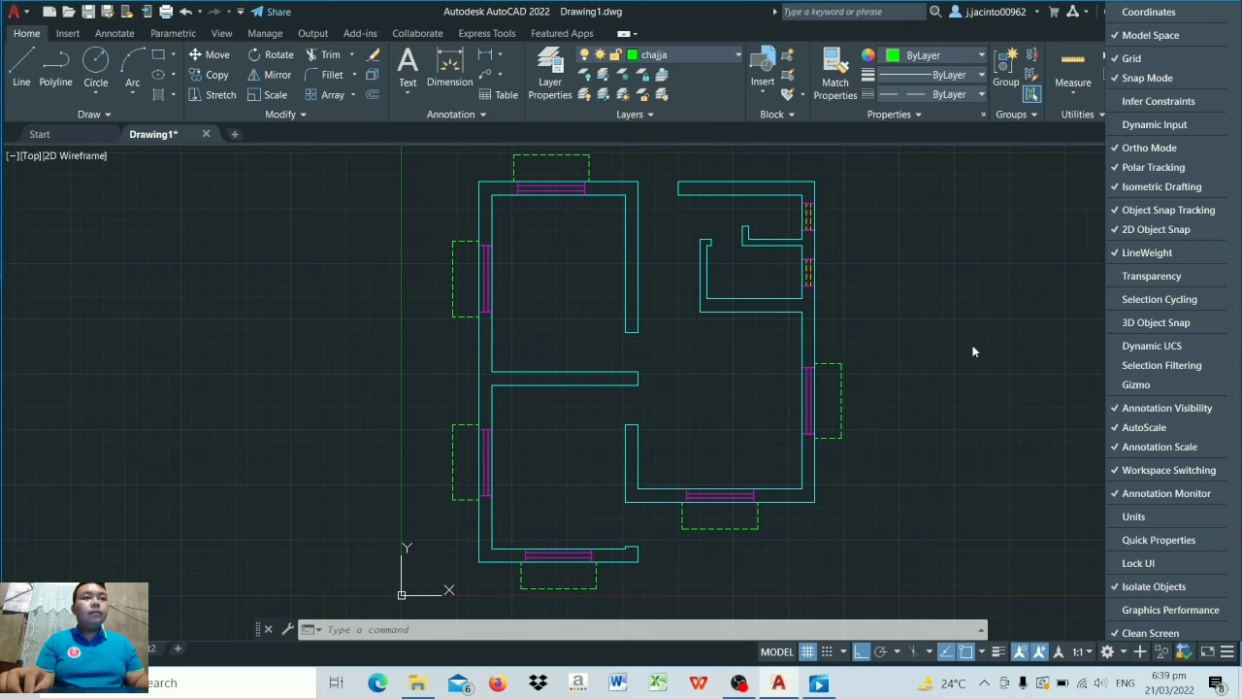
{"action": "left_click", "coordinate": [998, 652]}
{"action": "left_click", "coordinate": [998, 651]}
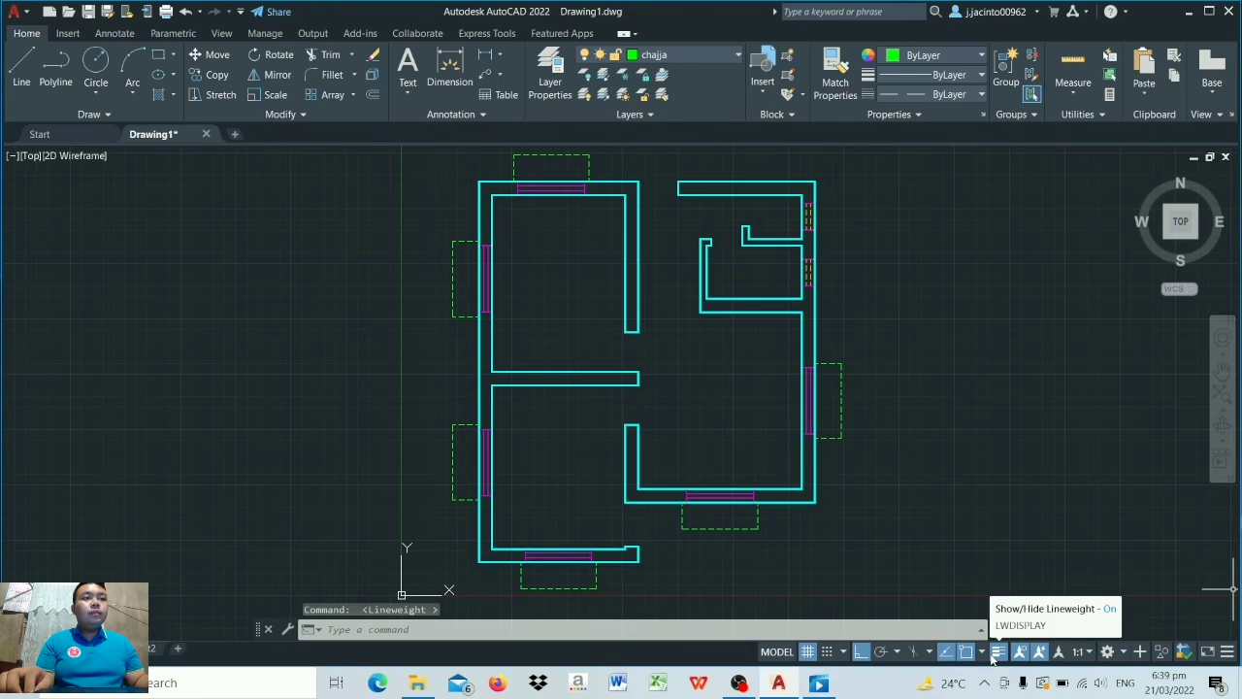
{"action": "scroll", "coordinate": [836, 322], "scroll_direction": "down", "scroll_amount": 2}
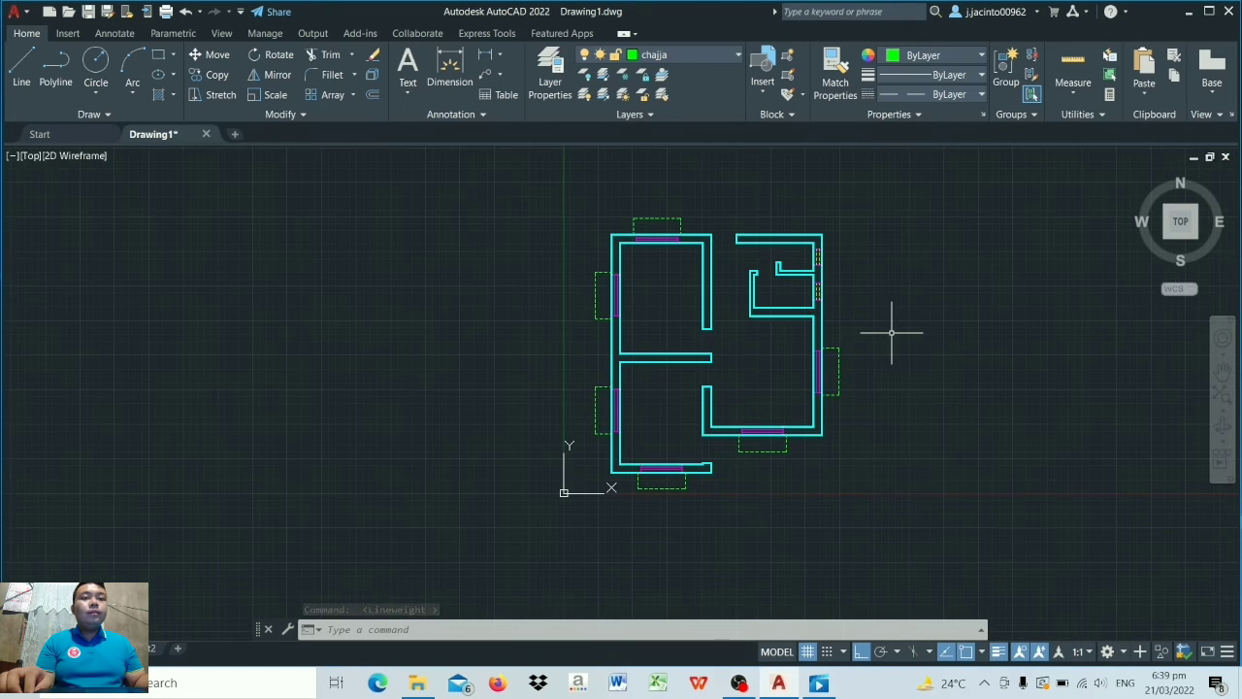
{"action": "scroll", "coordinate": [891, 333], "scroll_direction": "up", "scroll_amount": 2}
{"action": "scroll", "coordinate": [891, 333], "scroll_direction": "down", "scroll_amount": 2}
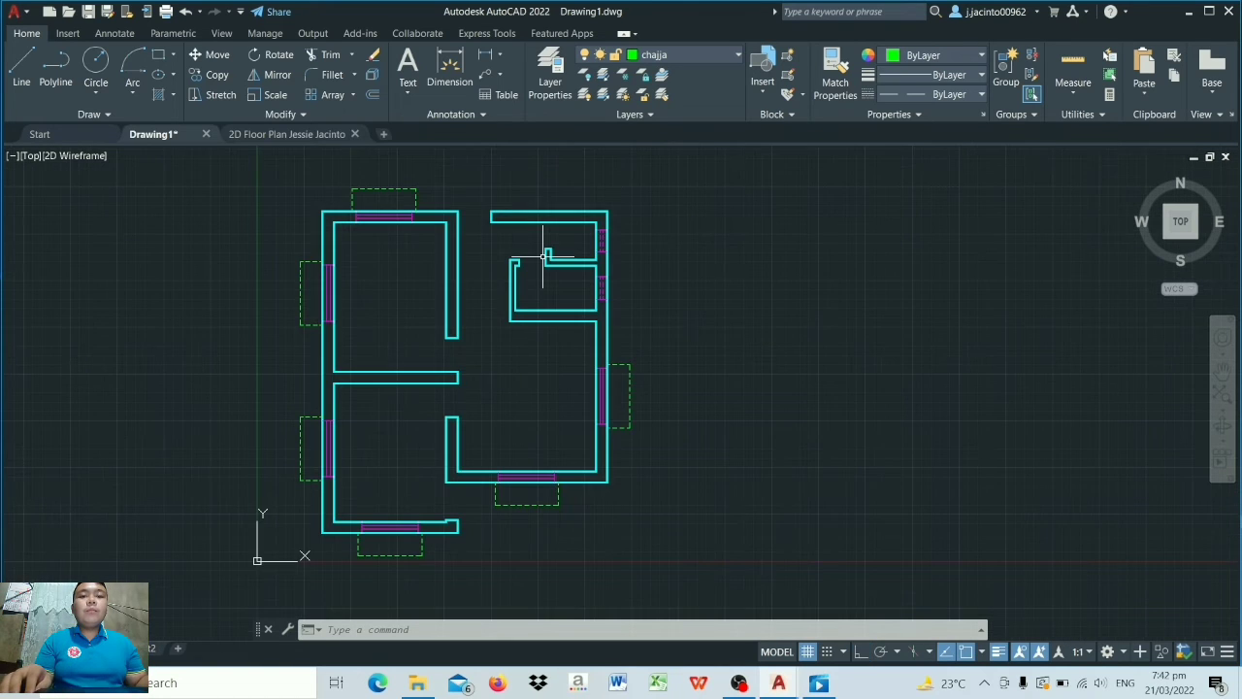
Step: Make layer 2 the current layer and rename it door
{"action": "left_click", "coordinate": [547, 87]}
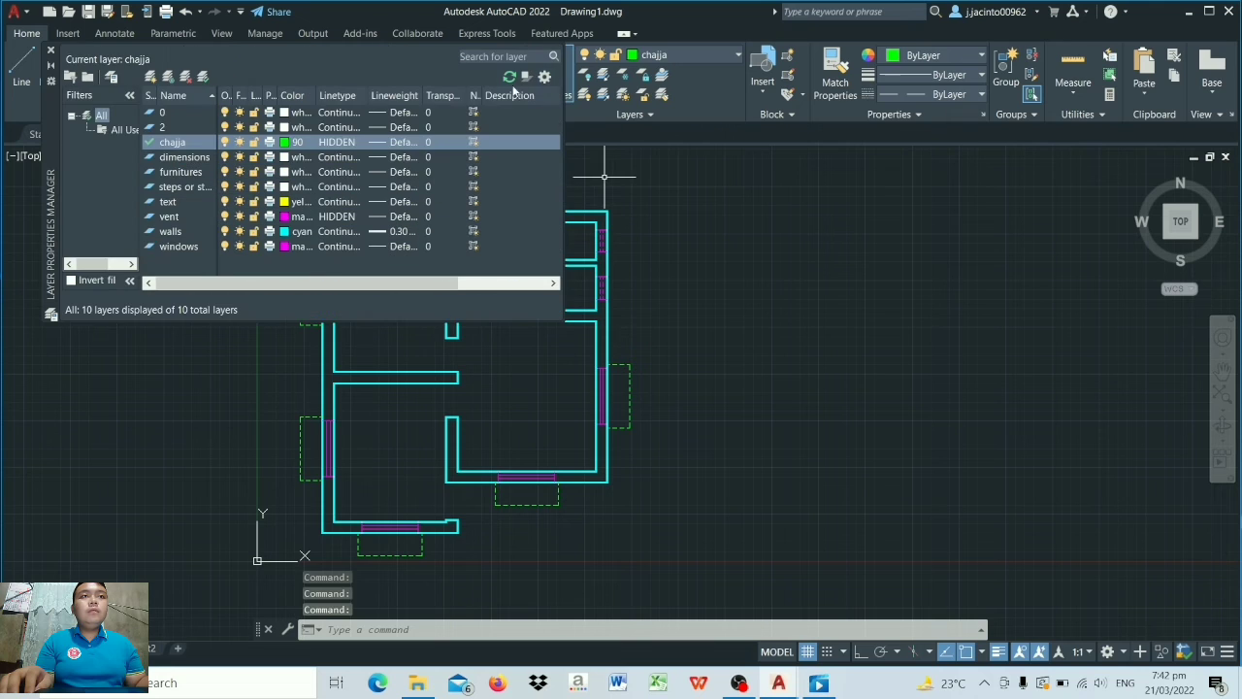
{"action": "double_click", "coordinate": [167, 128]}
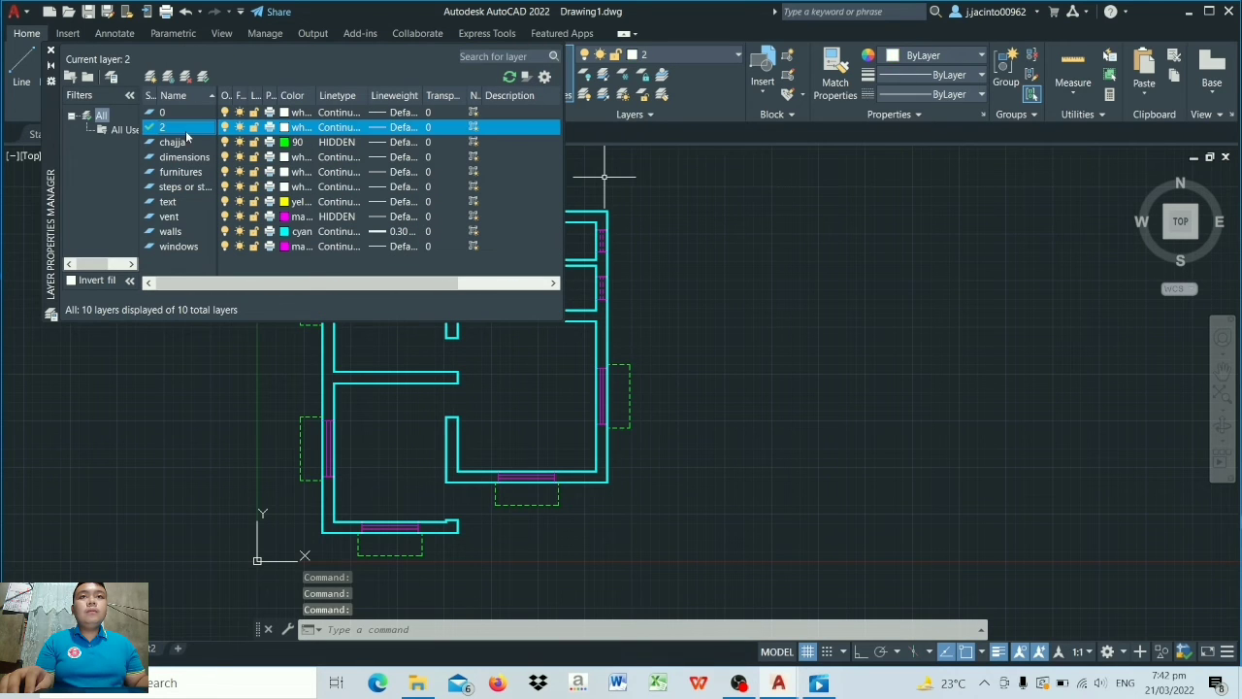
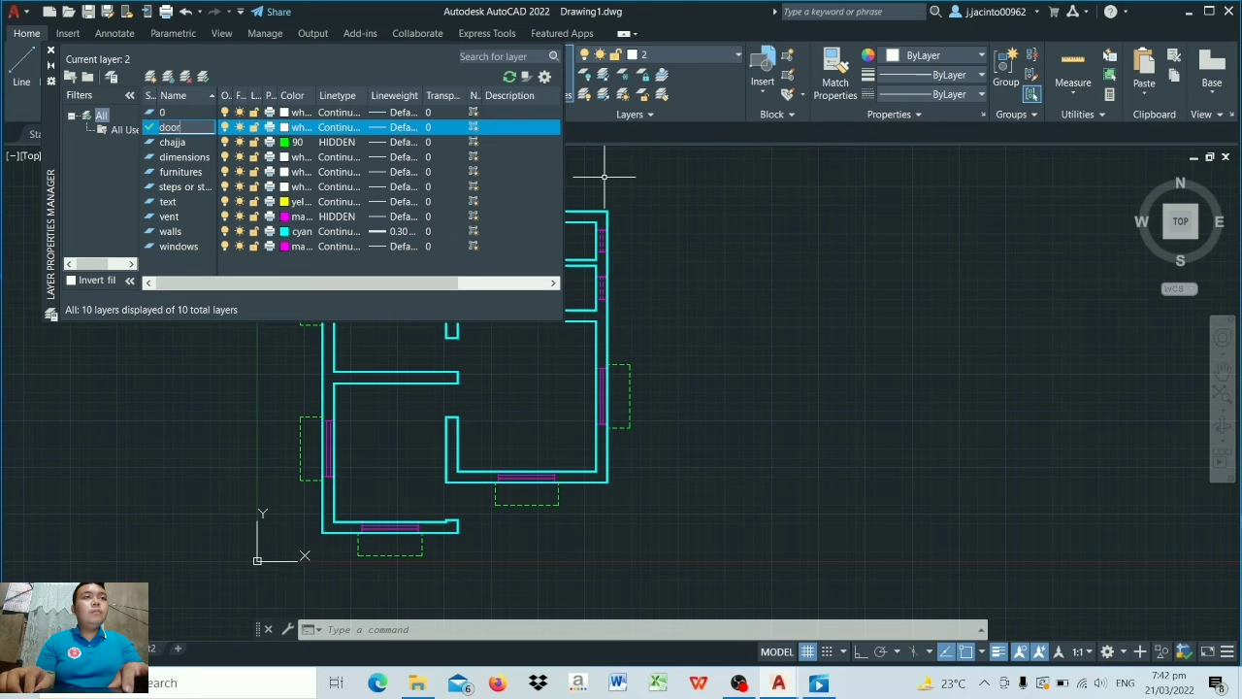
{"action": "key", "text": "Return"}
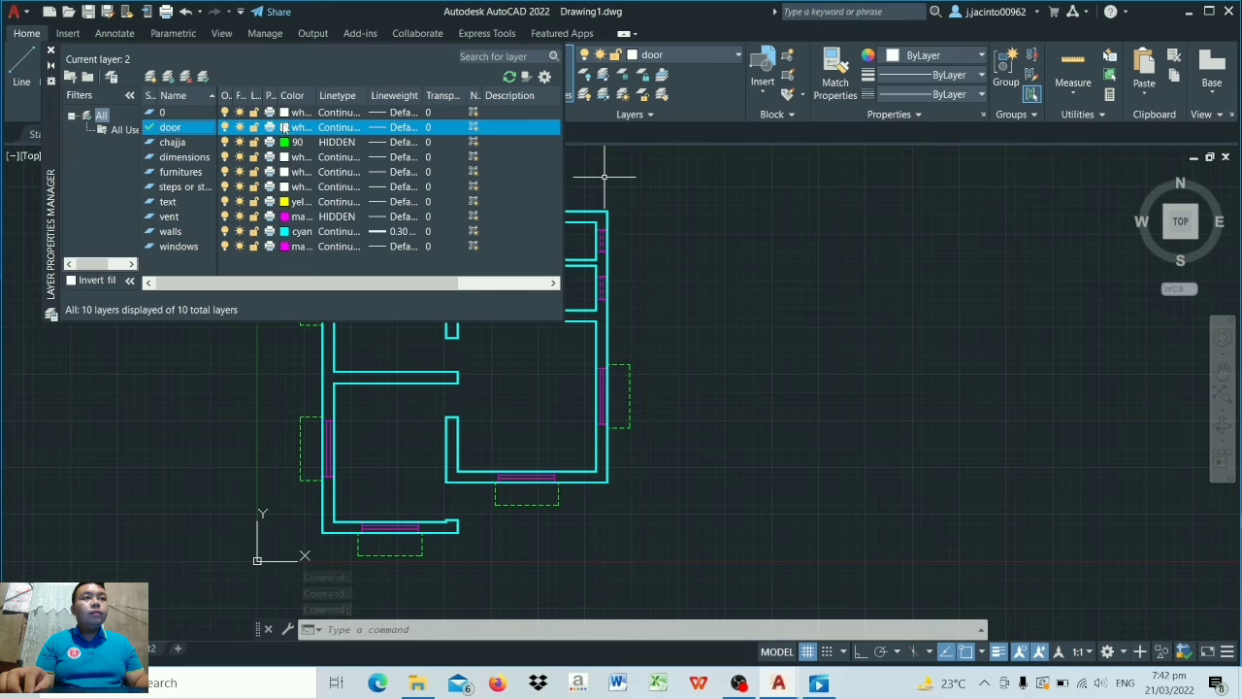
Step: Set the door layer's color to index 62 and close the layer properties
{"action": "left_click", "coordinate": [287, 128]}
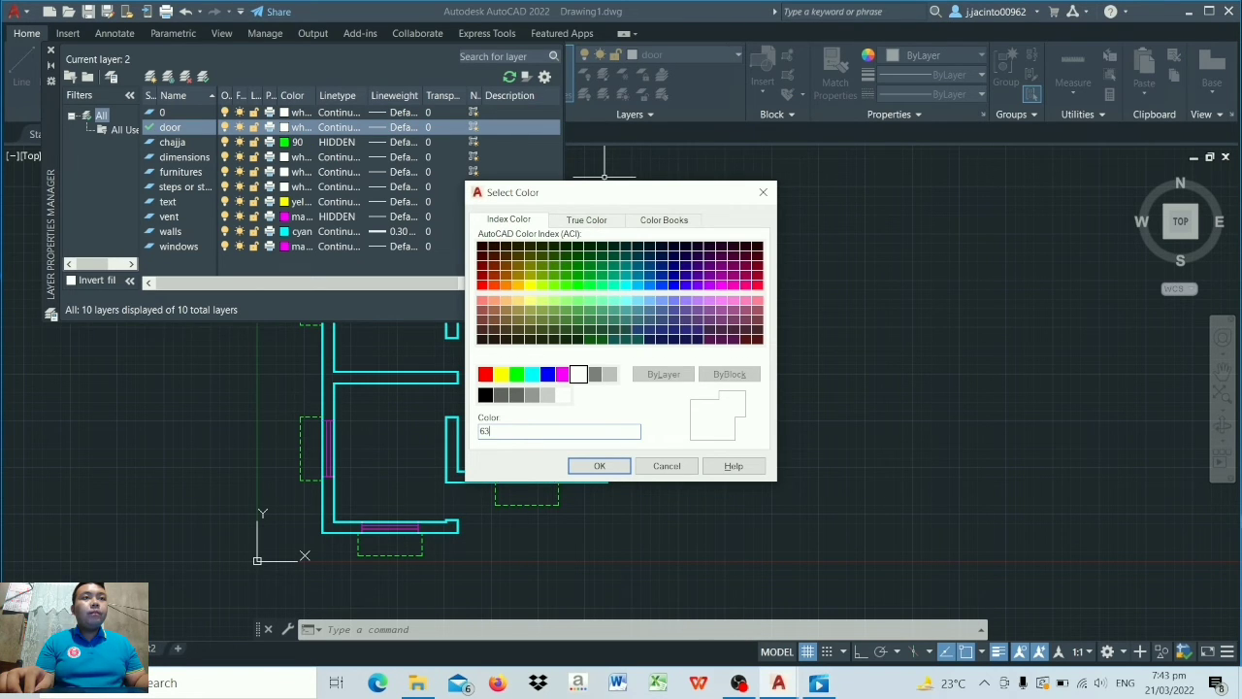
{"action": "left_click", "coordinate": [582, 469]}
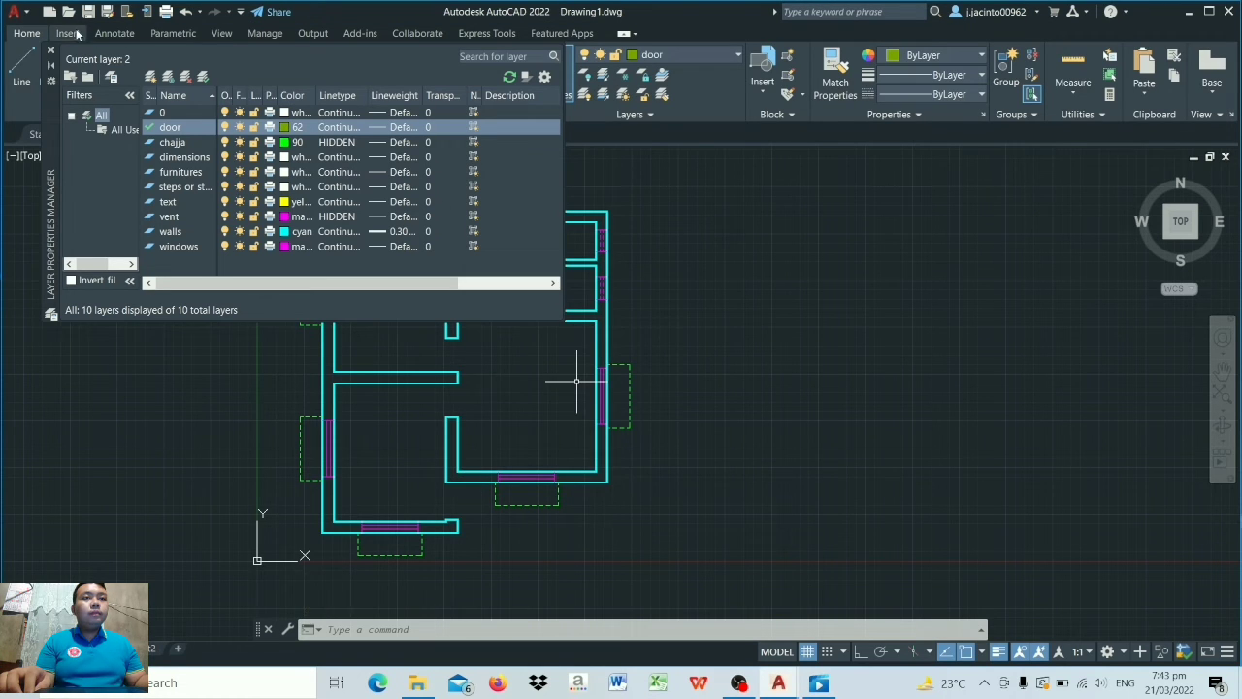
{"action": "left_click", "coordinate": [51, 51]}
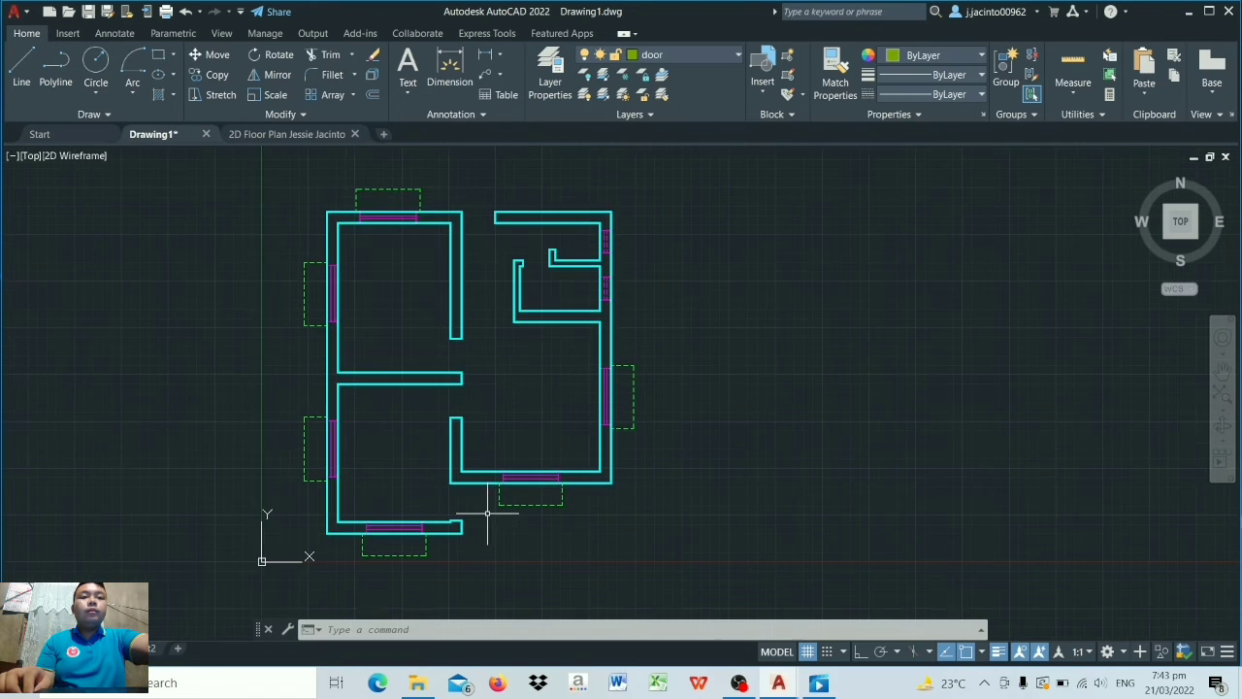
Step: Measure the door opening from the short wall stub's upper edge to the wall above it
{"action": "scroll", "coordinate": [438, 506], "scroll_direction": "up", "scroll_amount": 2}
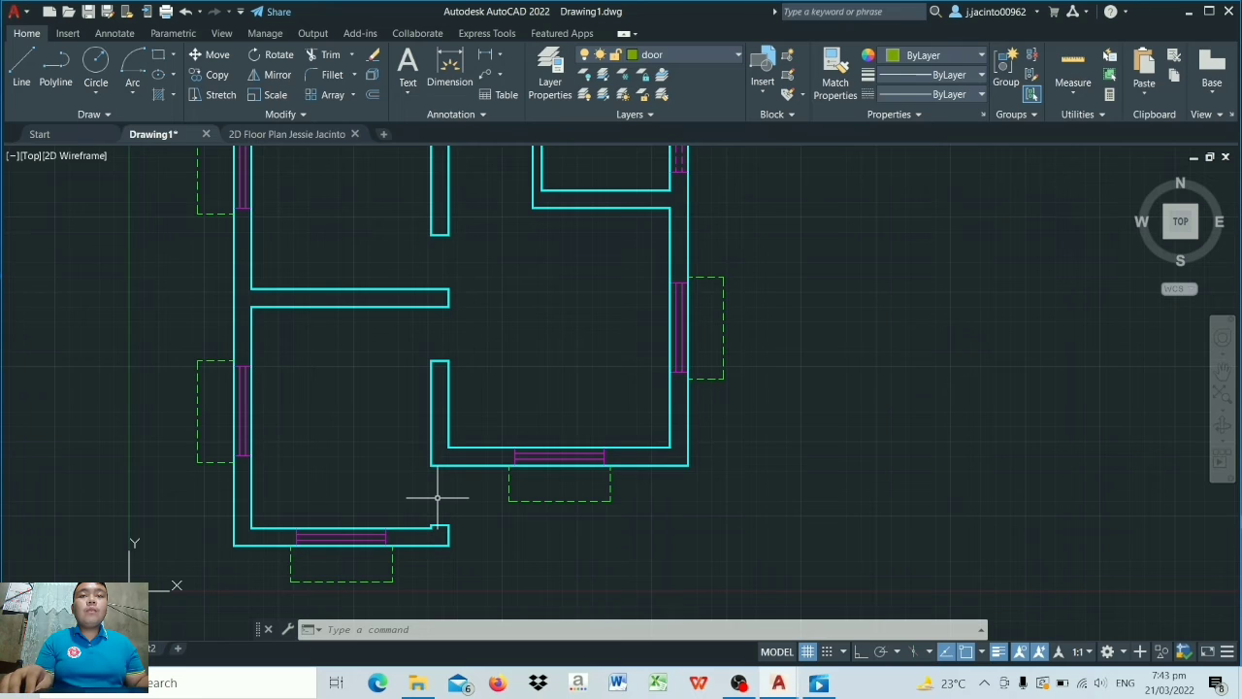
{"action": "scroll", "coordinate": [437, 498], "scroll_direction": "up", "scroll_amount": 2}
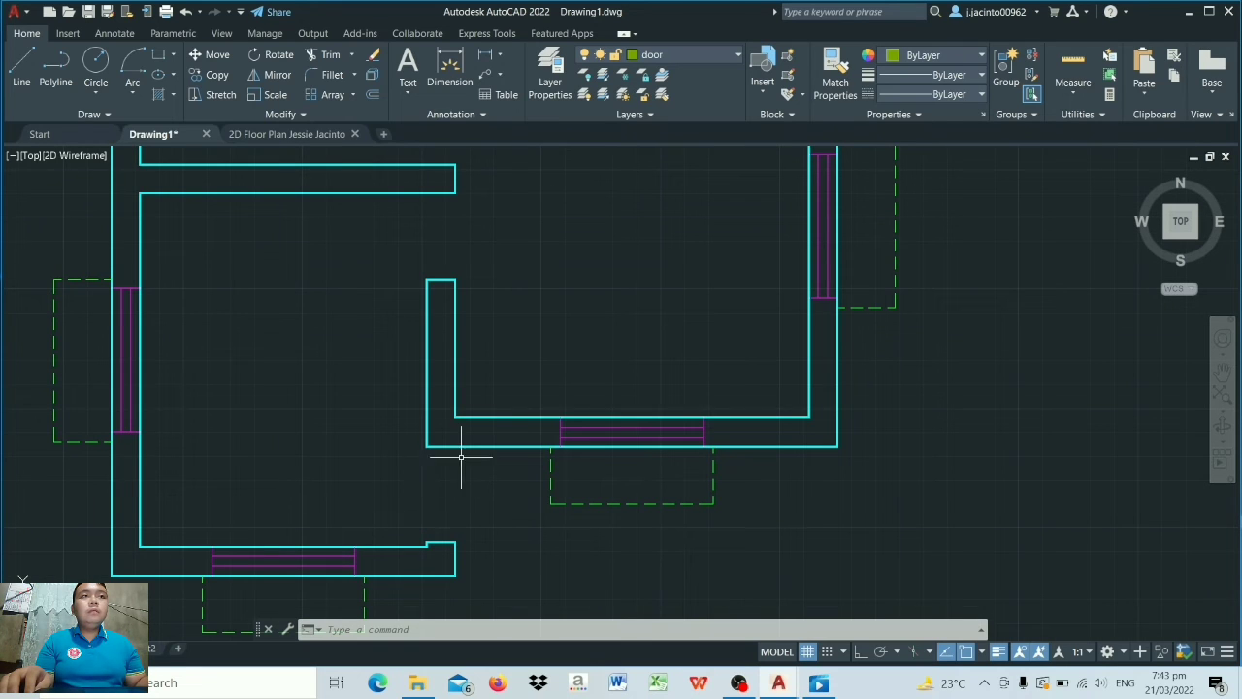
{"action": "type", "text": "i"}
{"action": "key", "text": "Return"}
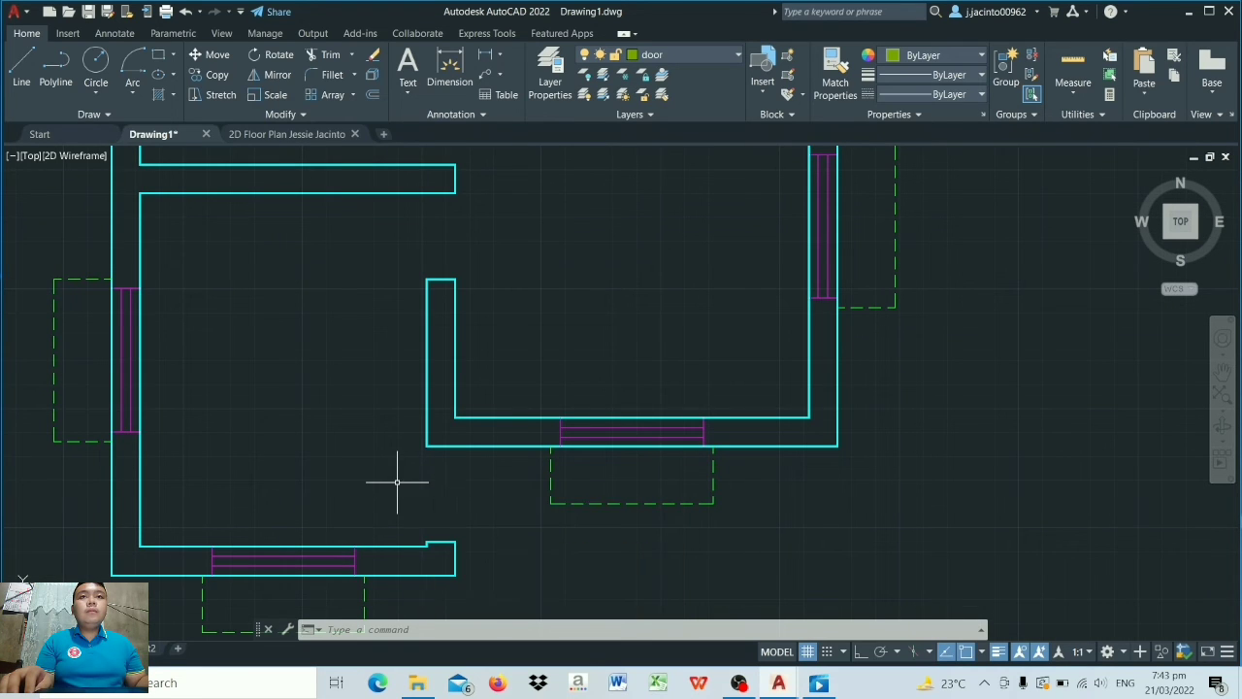
{"action": "left_click", "coordinate": [449, 541]}
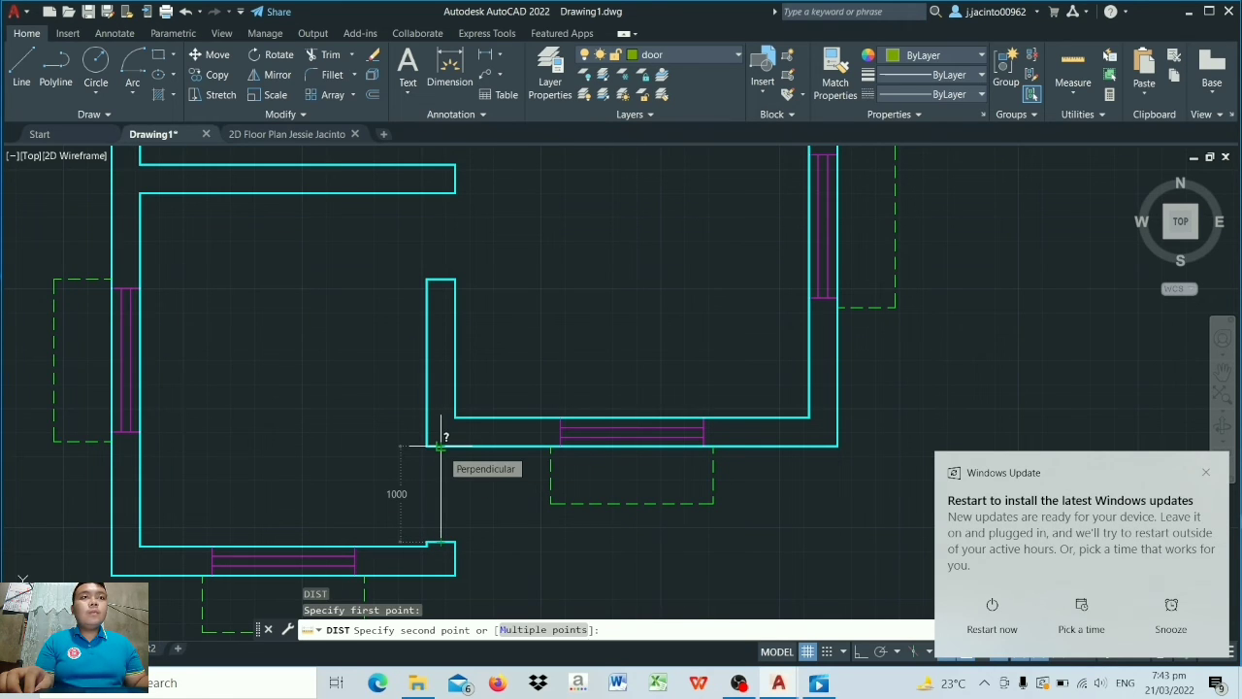
{"action": "key", "text": "Escape"}
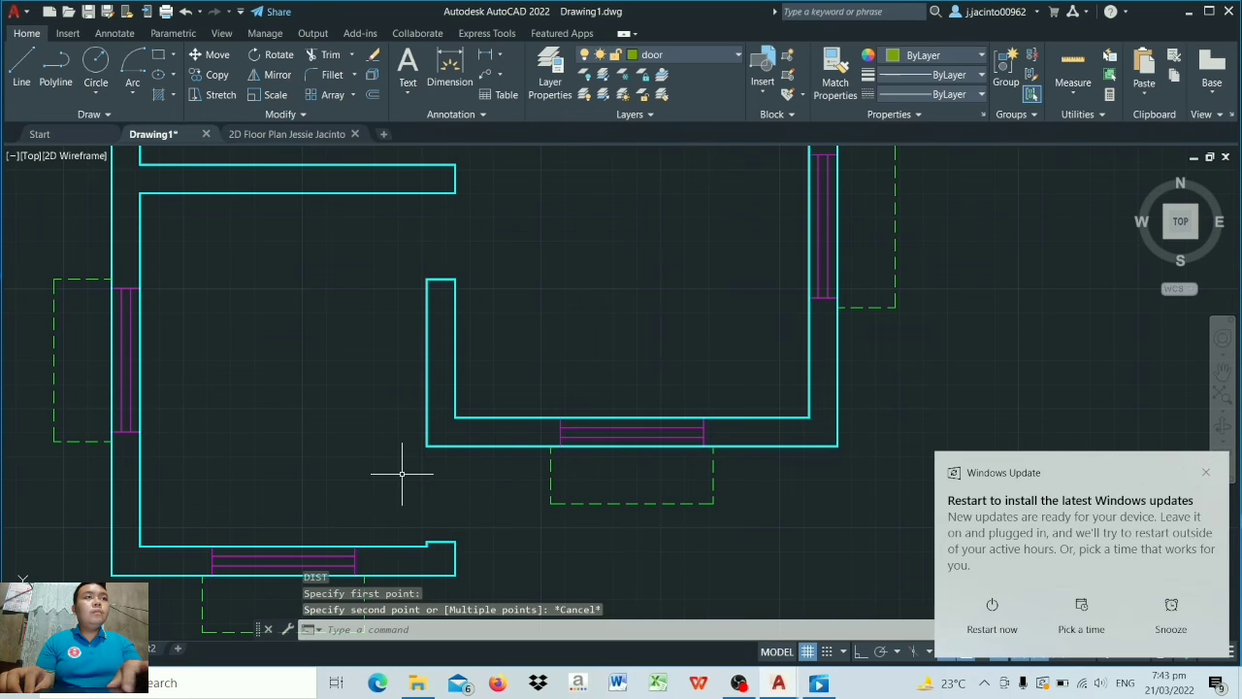
Step: Draw the door leaf as a rectangle from the wall stub's upper-left corner to the relative offset -1000, 25
{"action": "left_click", "coordinate": [160, 56]}
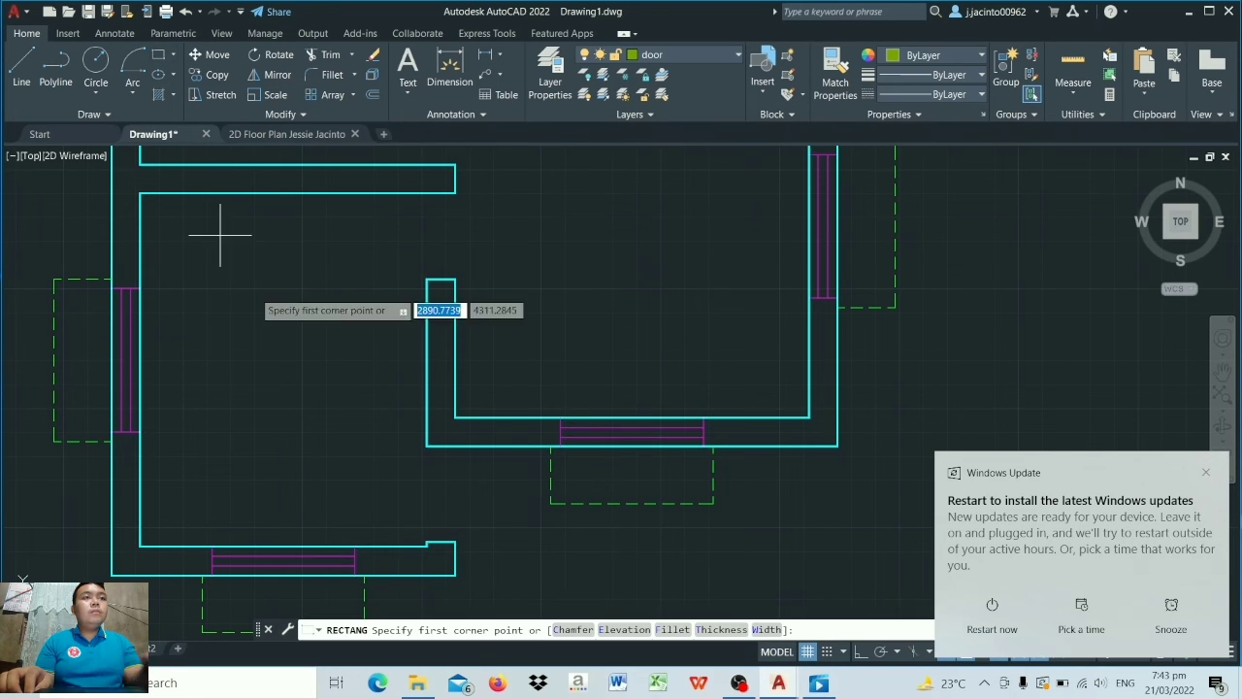
{"action": "left_click", "coordinate": [427, 542]}
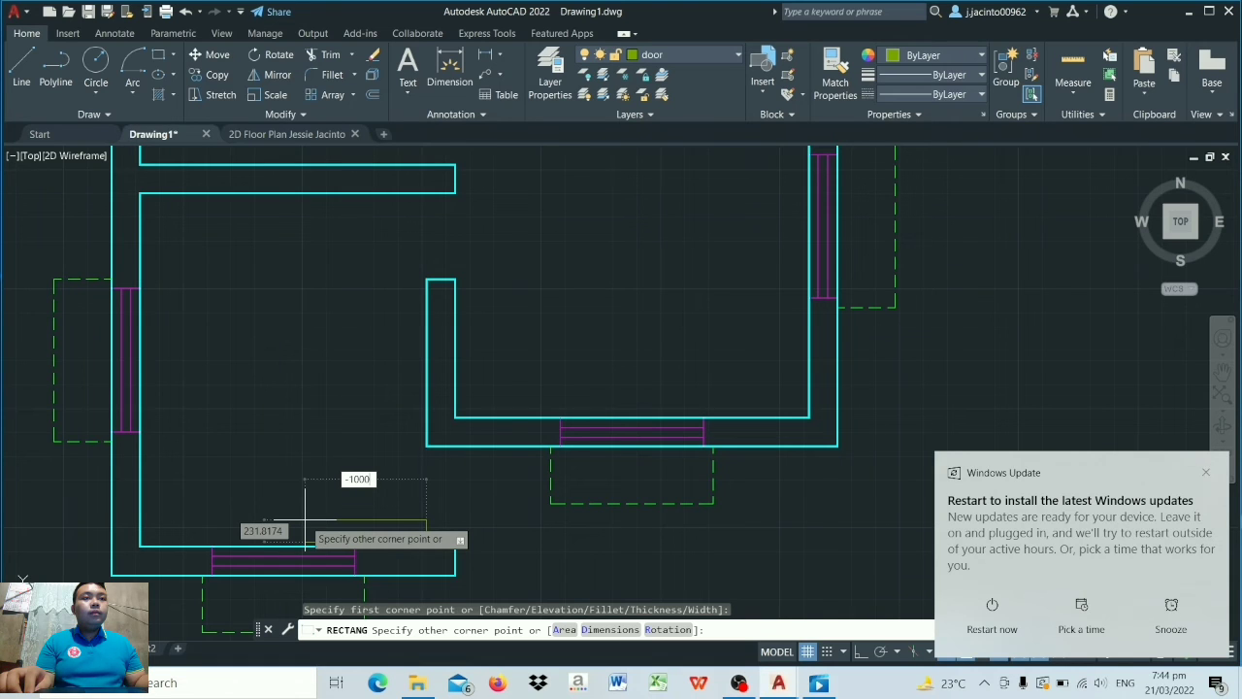
{"action": "key", "text": "Tab"}
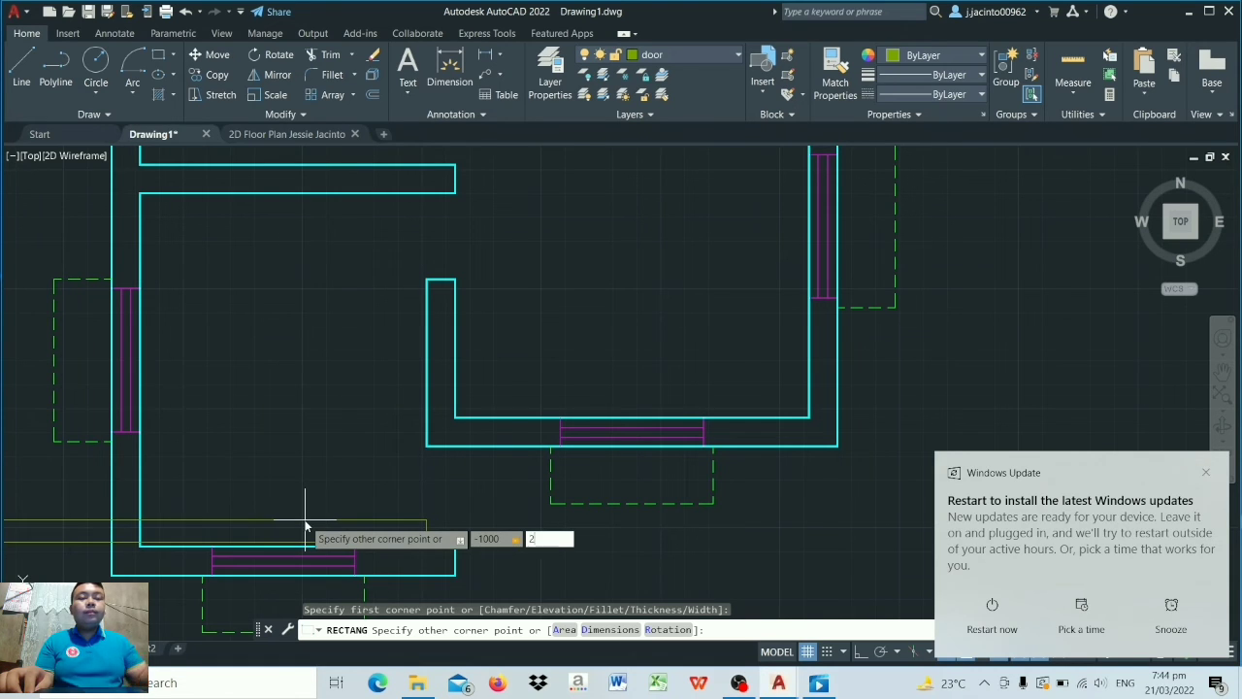
{"action": "key", "text": "Return"}
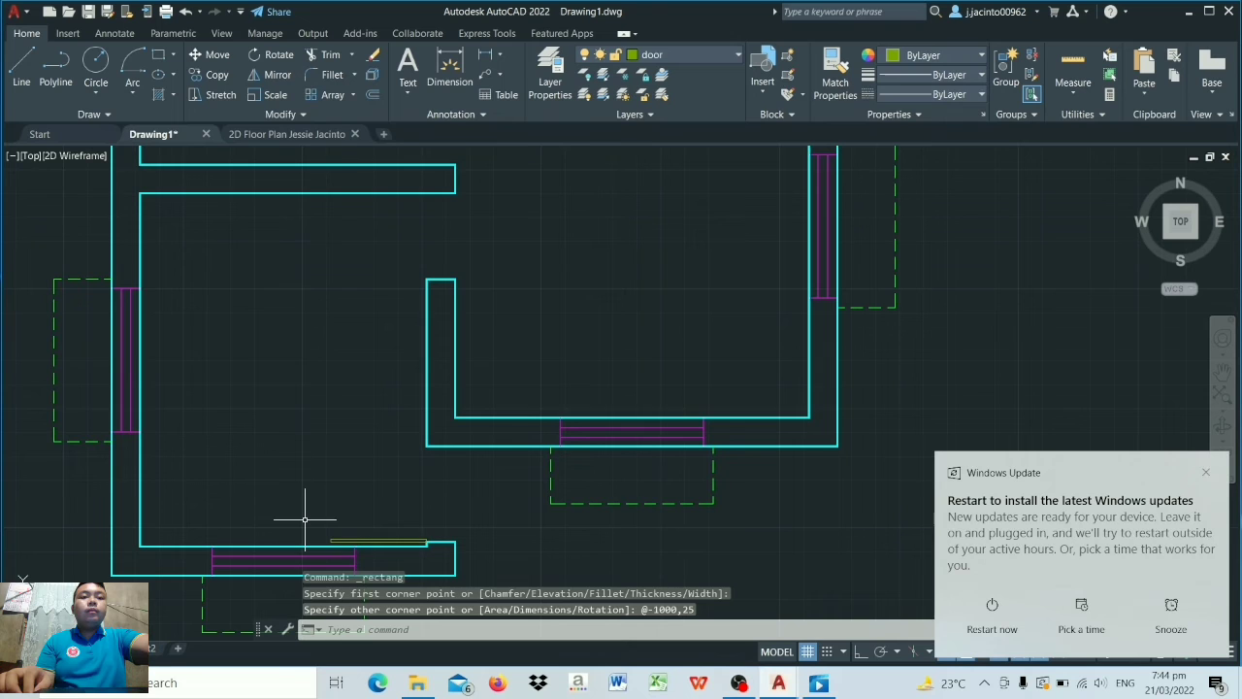
{"action": "scroll", "coordinate": [330, 512], "scroll_direction": "up", "scroll_amount": 2}
{"action": "scroll", "coordinate": [344, 466], "scroll_direction": "down", "scroll_amount": 2}
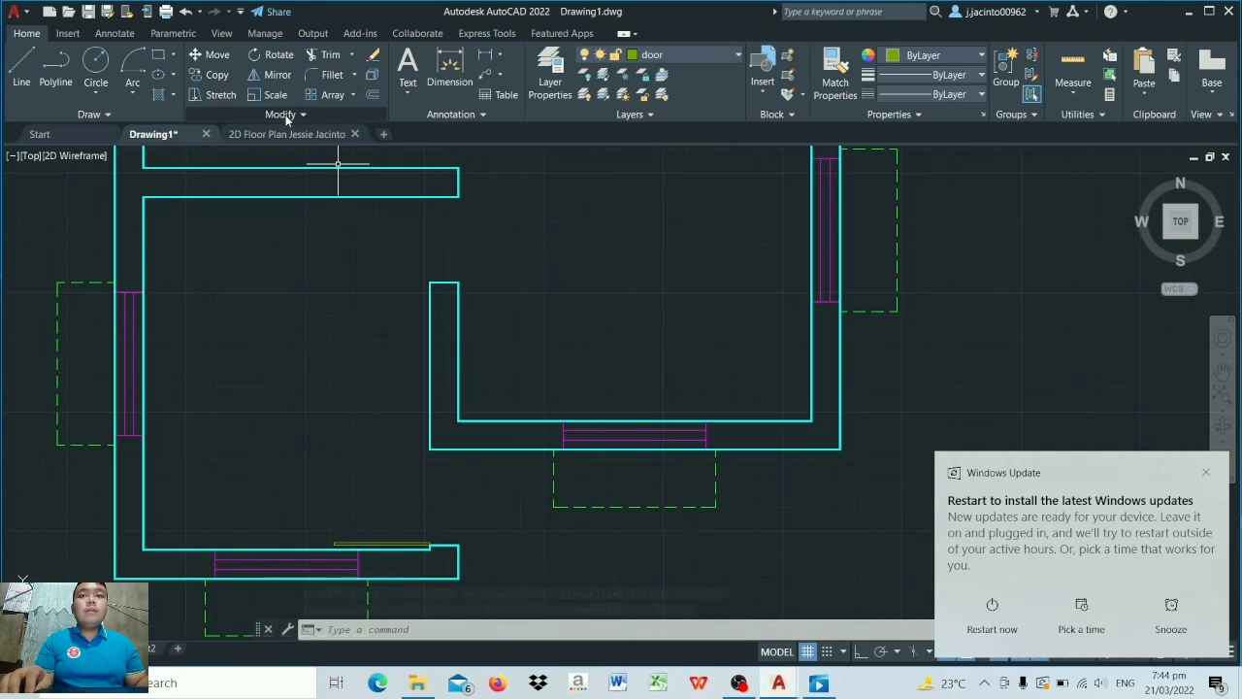
Step: Draw the door's swing with a Start, Center, End arc from the upper wall corner, centred on the stub corner, to the leaf's free end
{"action": "left_click", "coordinate": [133, 92]}
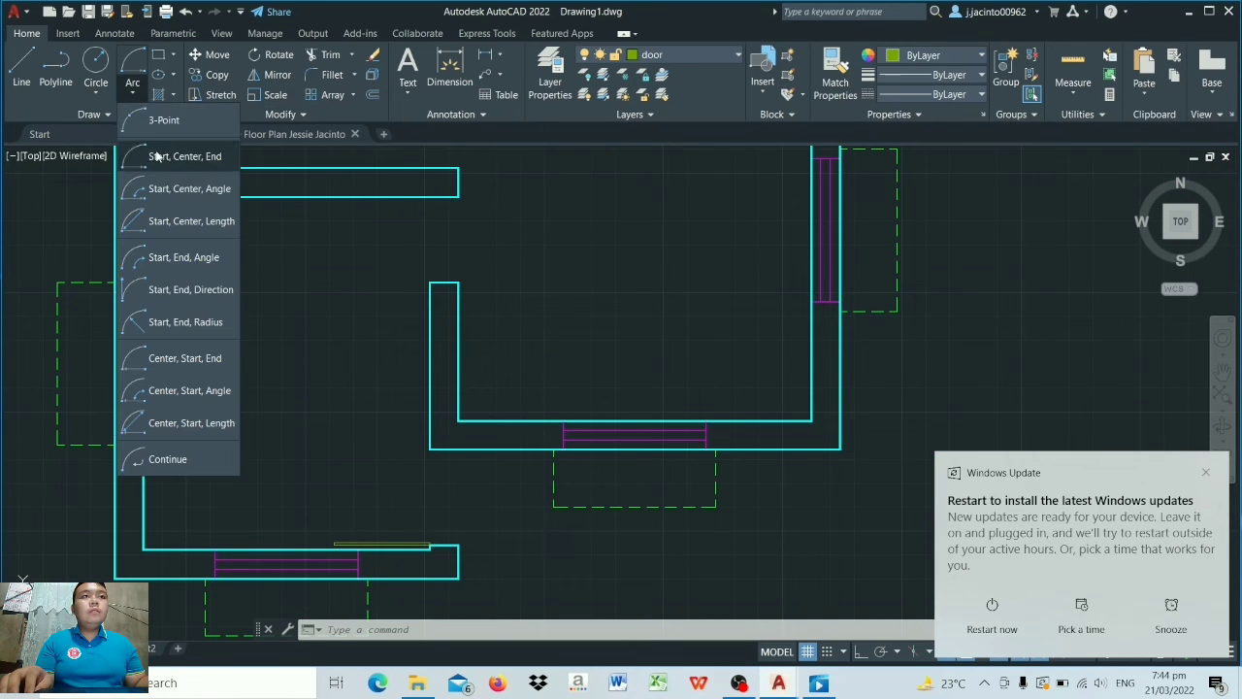
{"action": "left_click", "coordinate": [155, 156]}
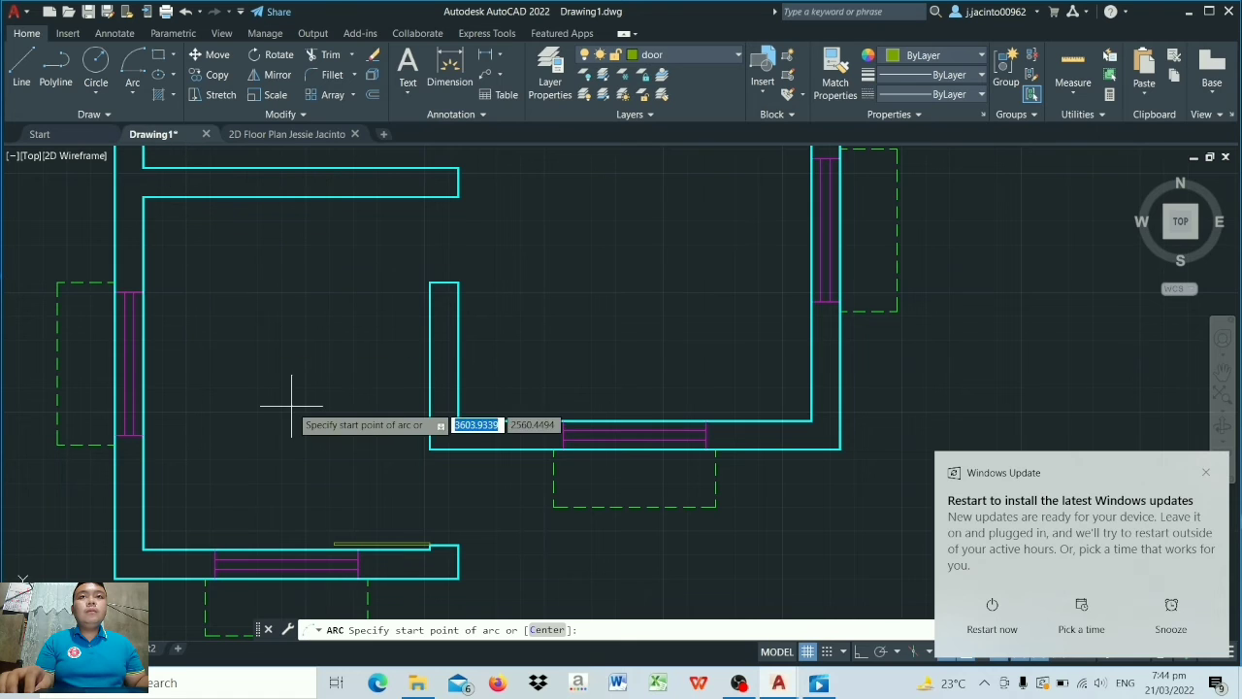
{"action": "scroll", "coordinate": [351, 520], "scroll_direction": "up", "scroll_amount": 2}
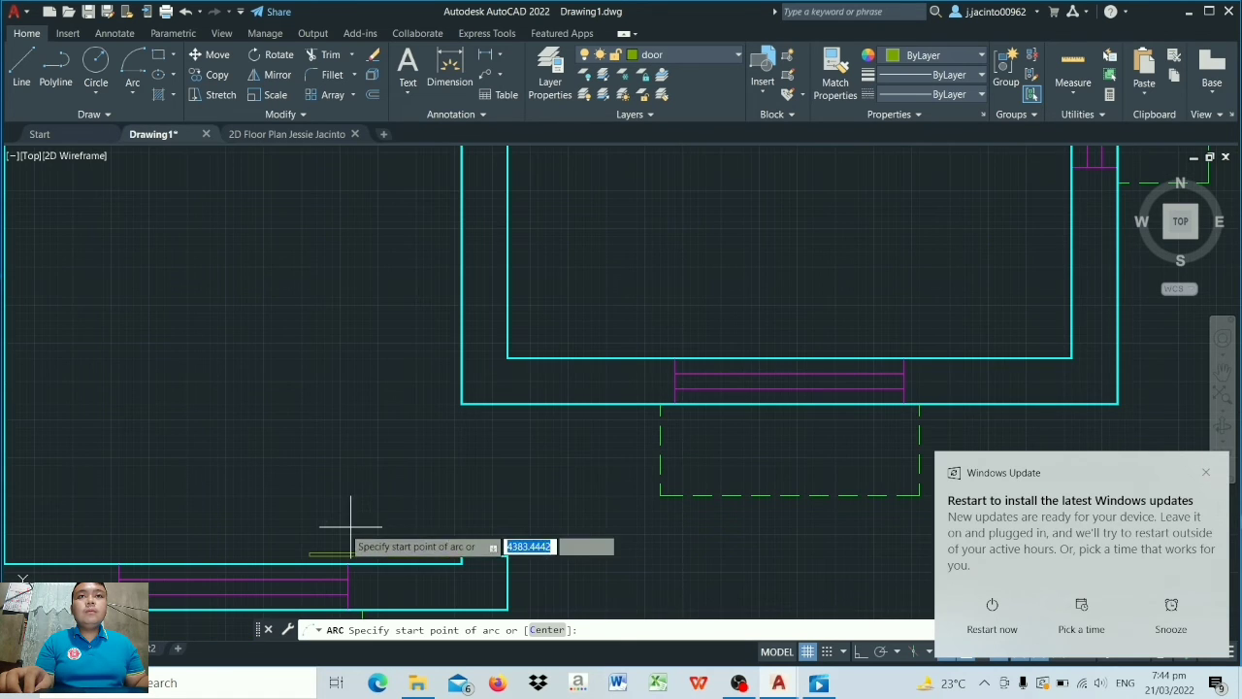
{"action": "left_click", "coordinate": [462, 403]}
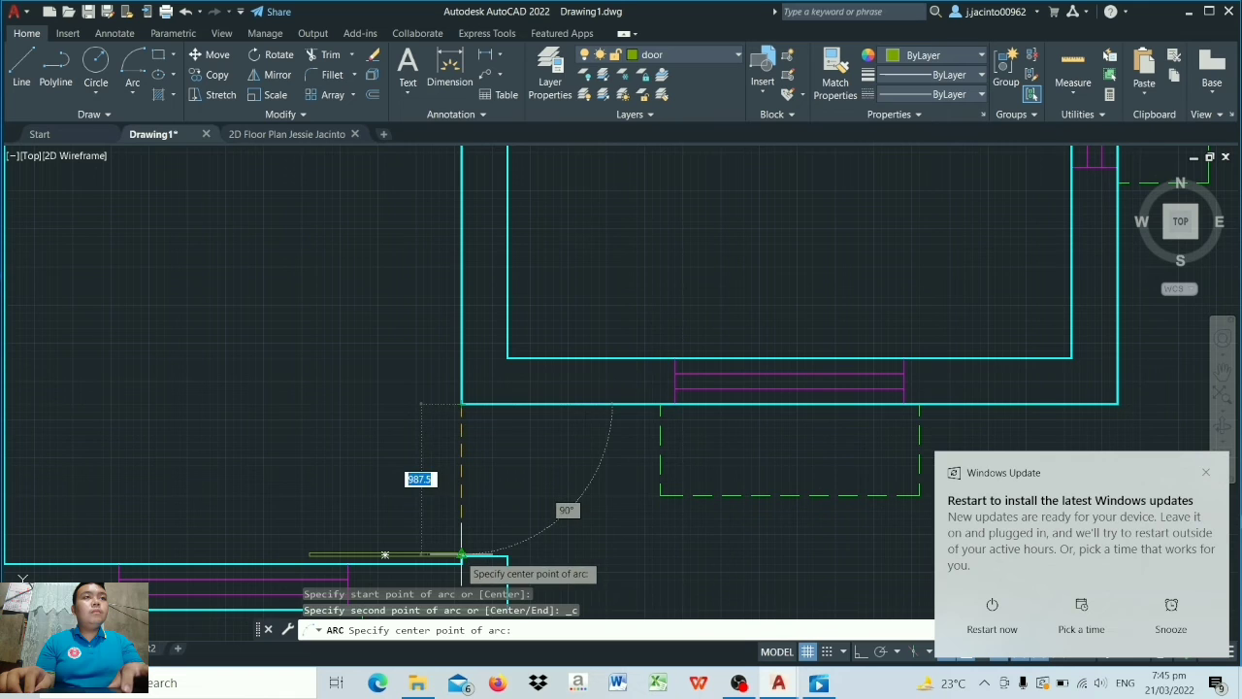
{"action": "scroll", "coordinate": [466, 557], "scroll_direction": "up", "scroll_amount": 2}
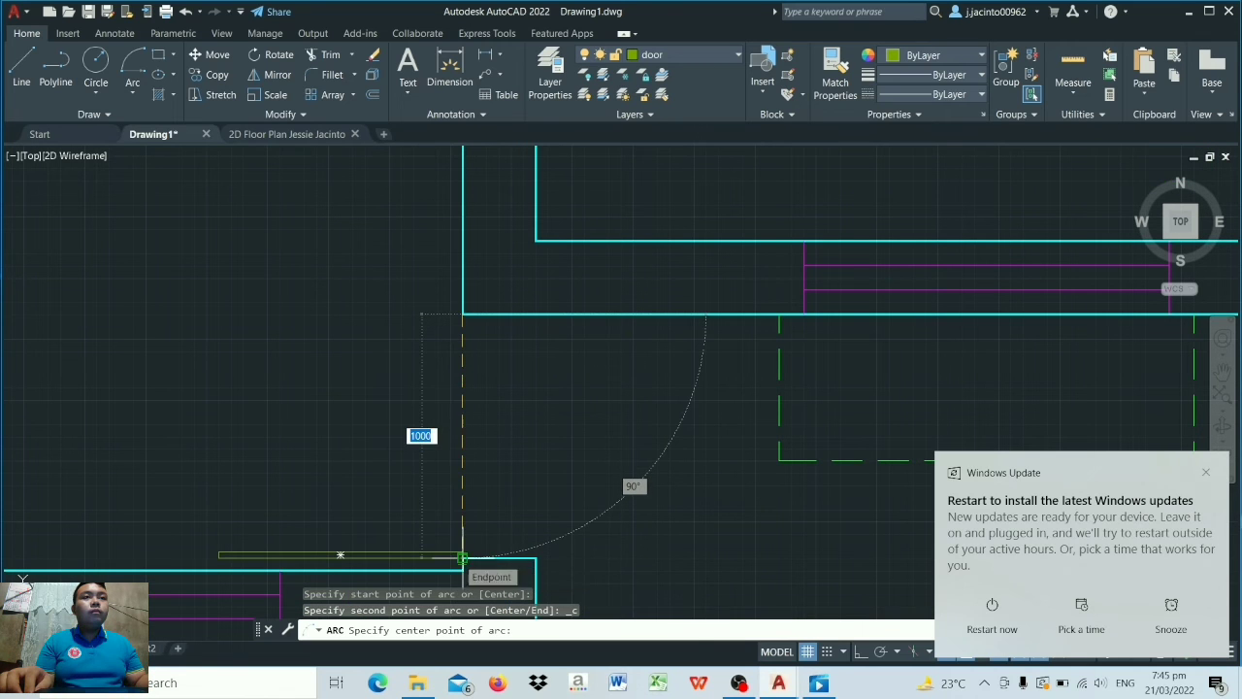
{"action": "left_click", "coordinate": [462, 558]}
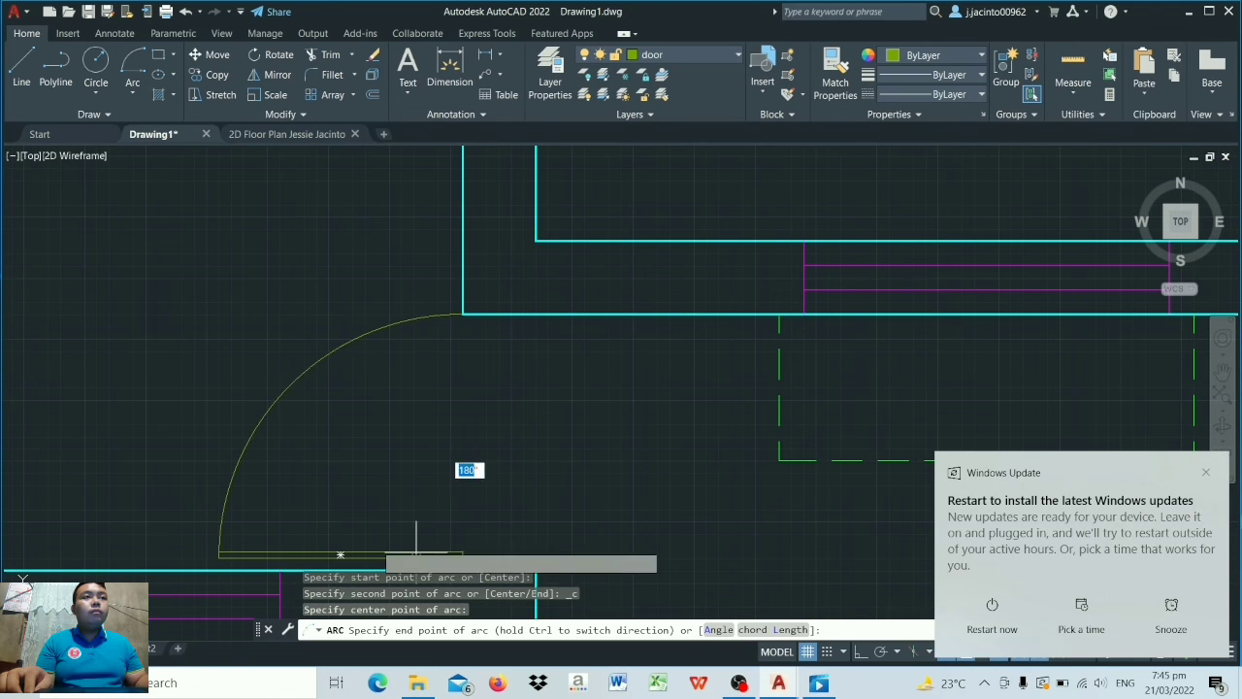
{"action": "left_click", "coordinate": [221, 557]}
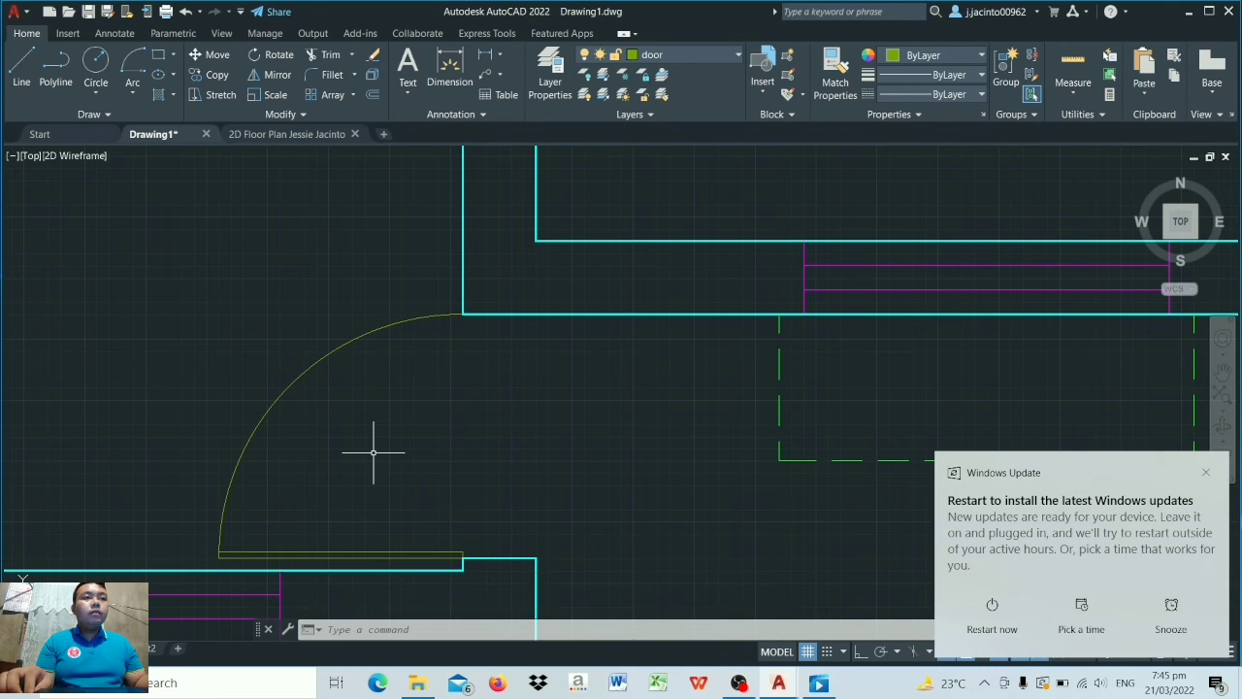
{"action": "scroll", "coordinate": [373, 452], "scroll_direction": "down", "scroll_amount": 6}
{"action": "scroll", "coordinate": [394, 279], "scroll_direction": "up", "scroll_amount": 1}
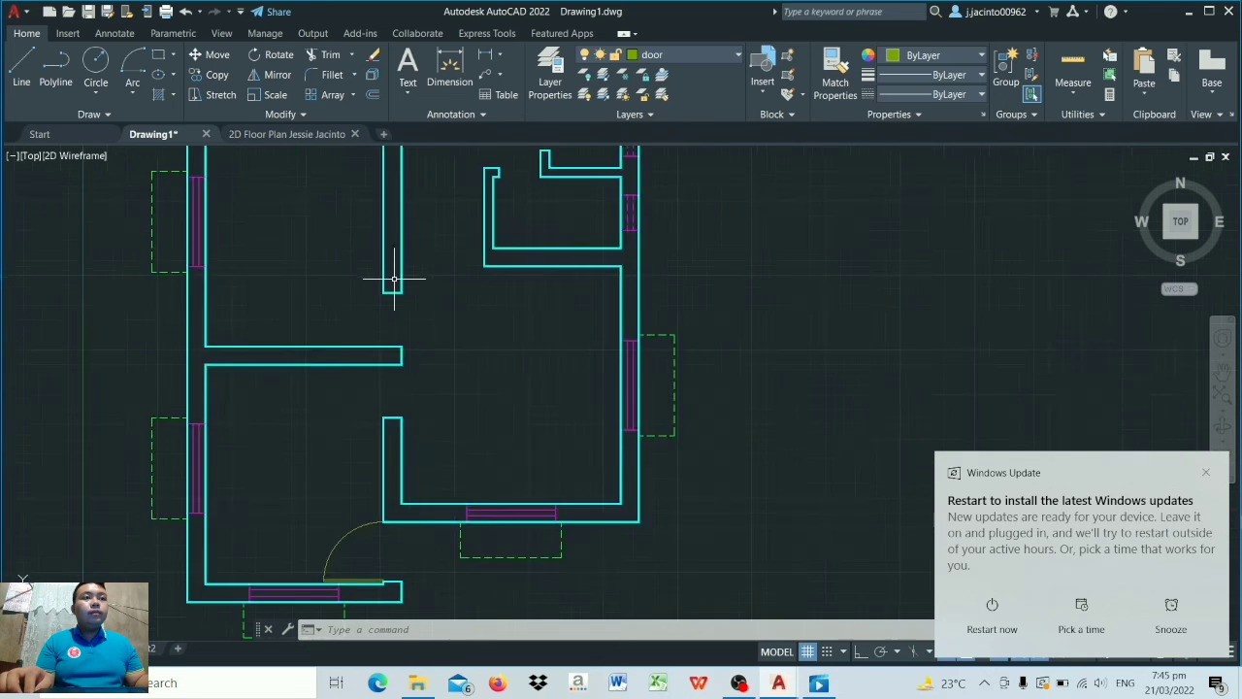
{"action": "scroll", "coordinate": [394, 280], "scroll_direction": "down", "scroll_amount": 2}
{"action": "scroll", "coordinate": [394, 435], "scroll_direction": "up", "scroll_amount": 5}
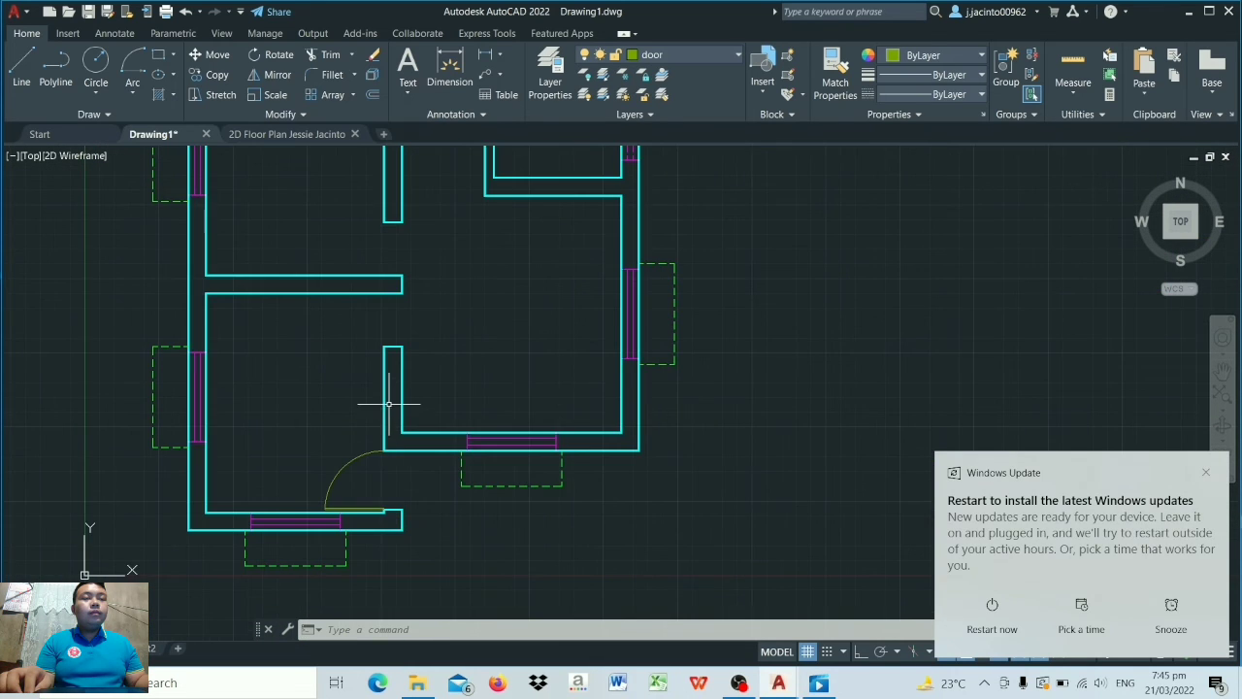
{"action": "scroll", "coordinate": [396, 222], "scroll_direction": "down", "scroll_amount": 4}
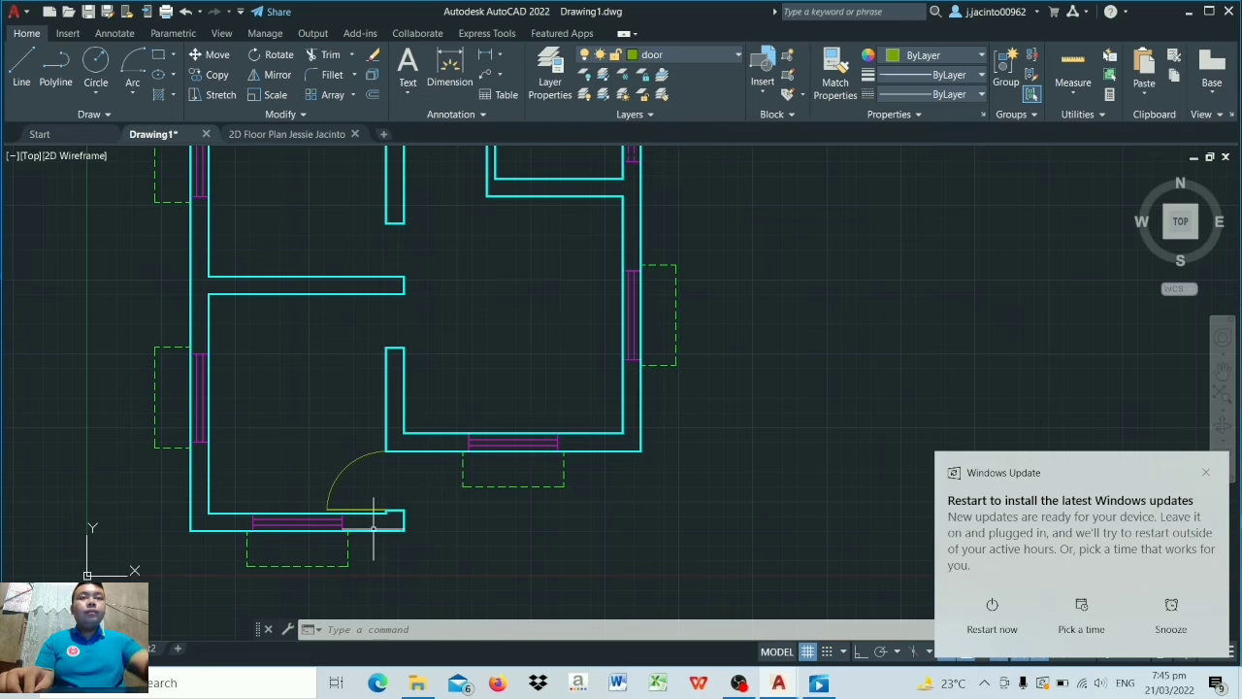
Step: Copy the door leaf and arc by their hinge corner onto the horizontal interior wall's upper edge, plus a spare copy in the open room
{"action": "scroll", "coordinate": [375, 355], "scroll_direction": "up", "scroll_amount": 2}
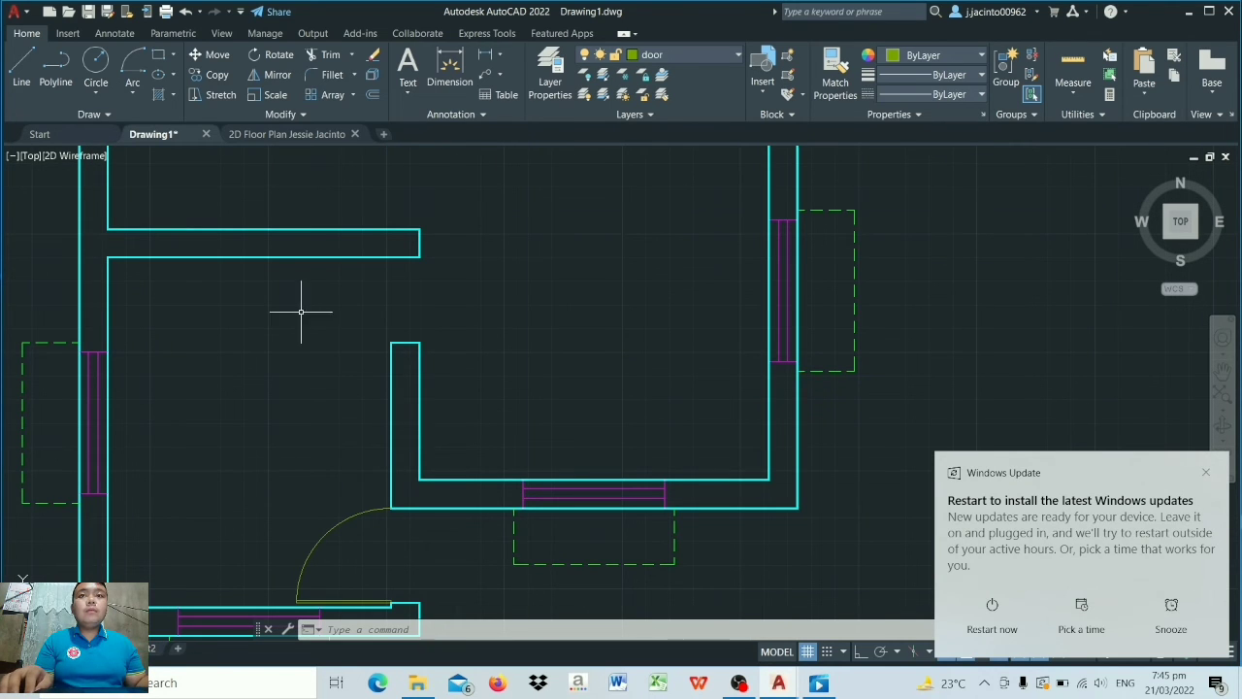
{"action": "left_click", "coordinate": [225, 80]}
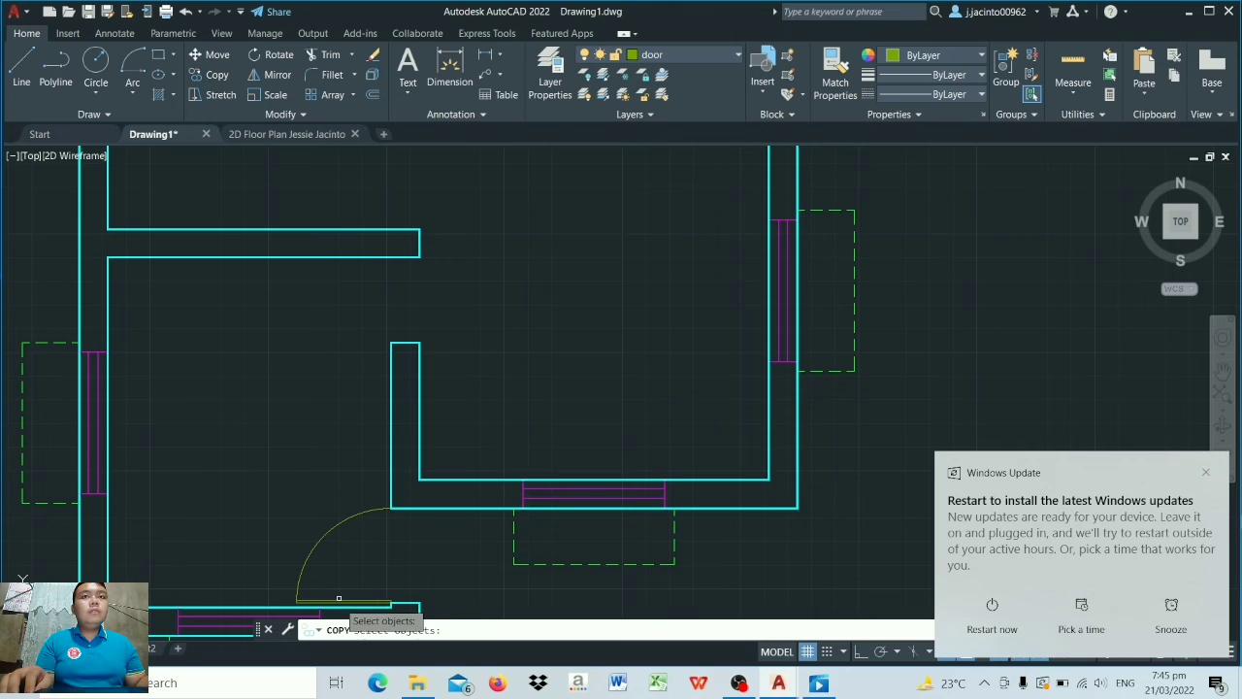
{"action": "left_click", "coordinate": [341, 601]}
{"action": "left_click", "coordinate": [326, 534]}
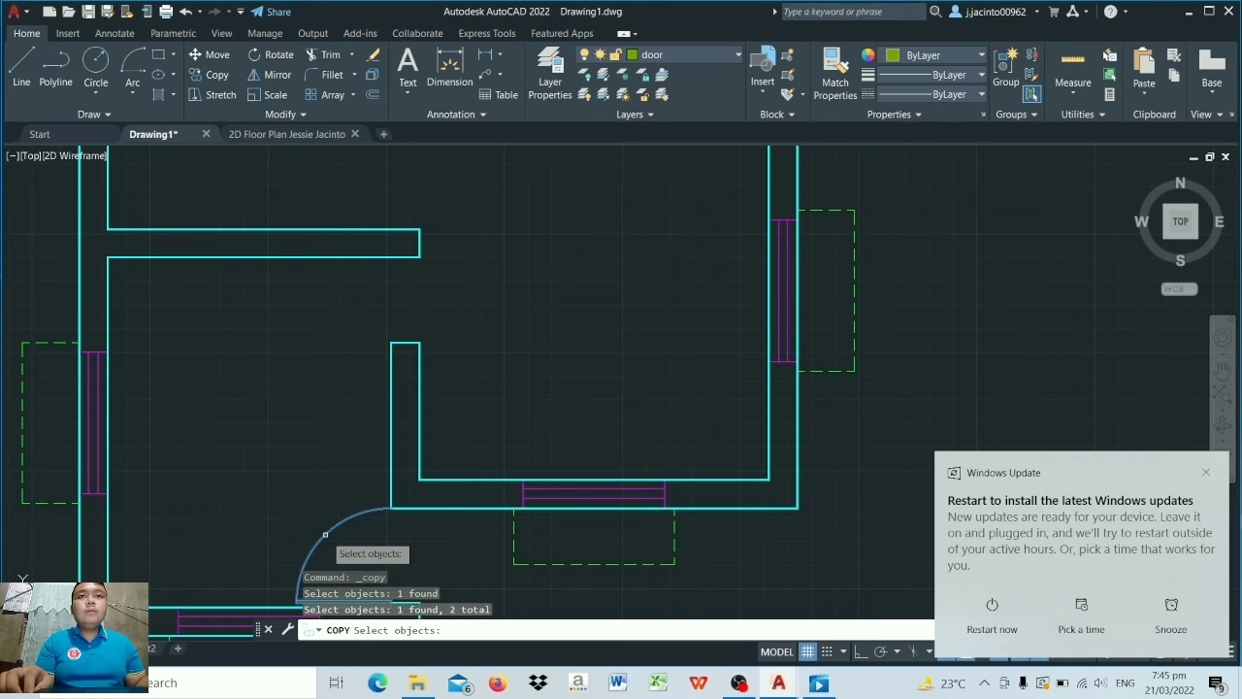
{"action": "key", "text": "Return"}
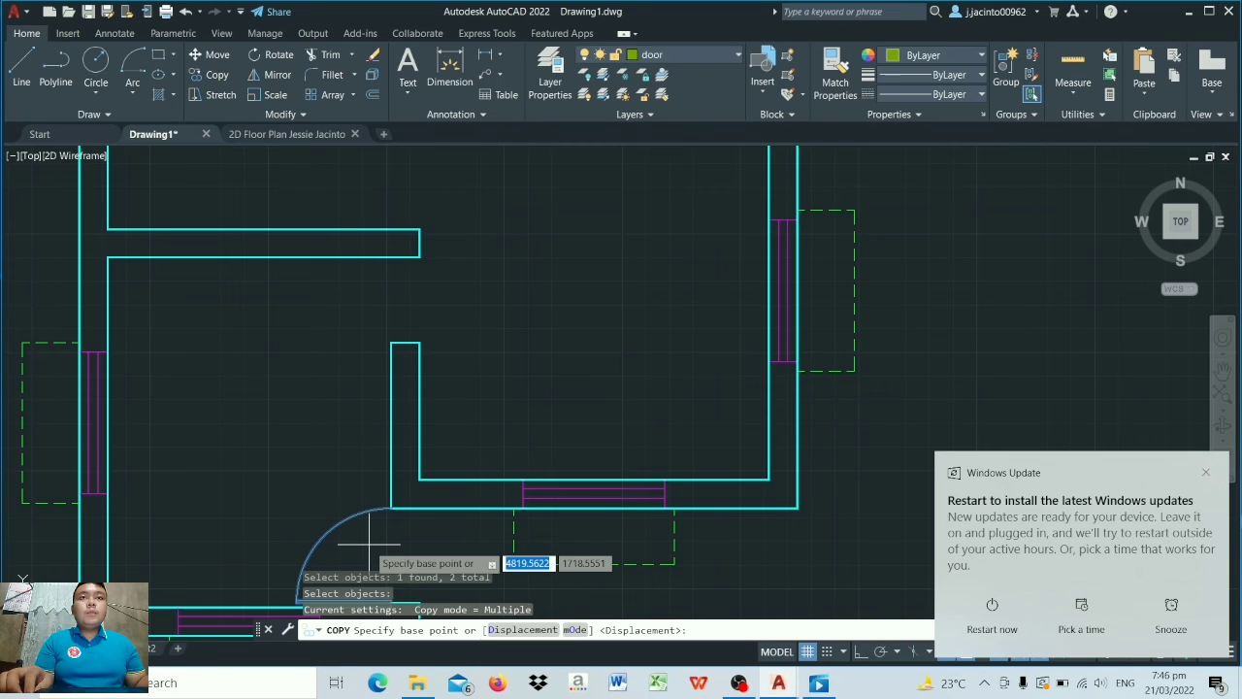
{"action": "scroll", "coordinate": [398, 543], "scroll_direction": "up", "scroll_amount": 2}
{"action": "scroll", "coordinate": [413, 529], "scroll_direction": "down", "scroll_amount": 2}
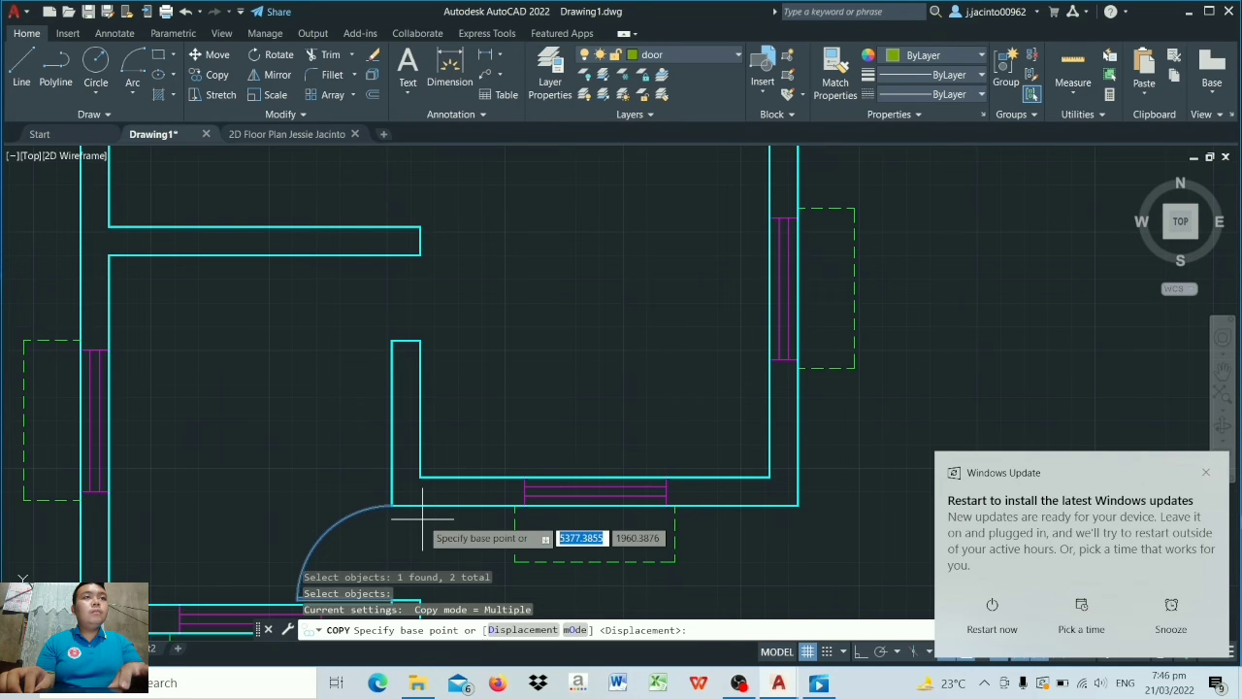
{"action": "scroll", "coordinate": [422, 522], "scroll_direction": "down", "scroll_amount": 4}
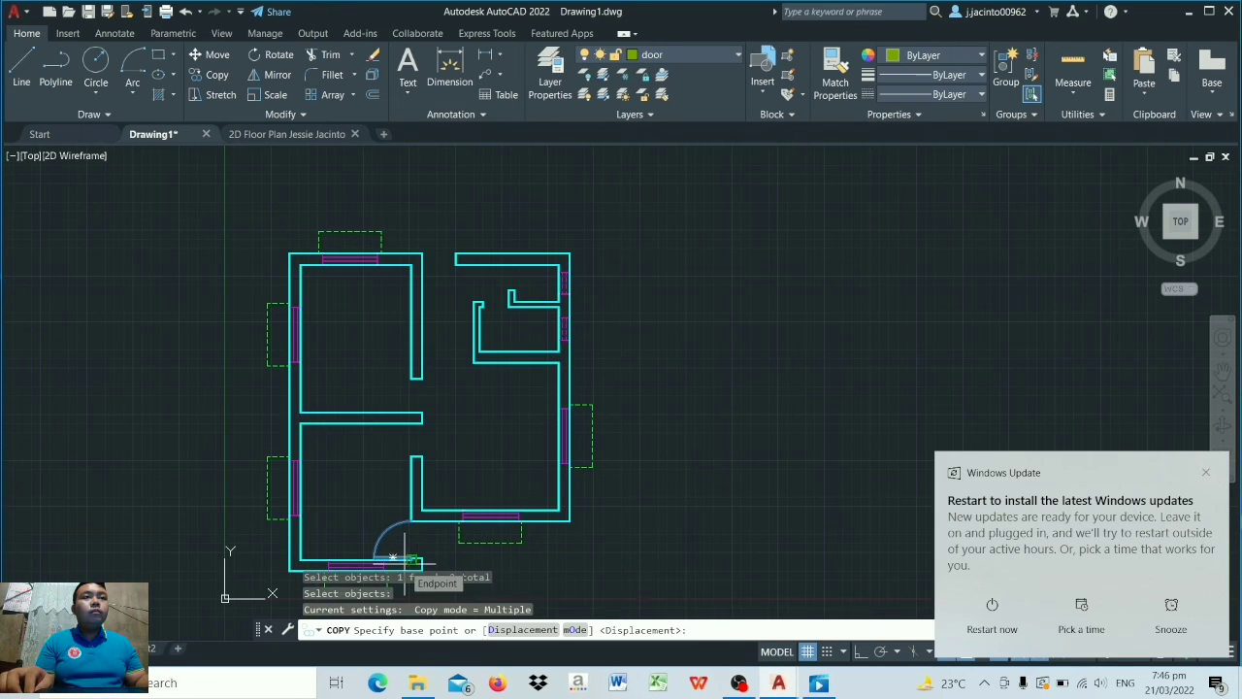
{"action": "scroll", "coordinate": [404, 561], "scroll_direction": "up", "scroll_amount": 5}
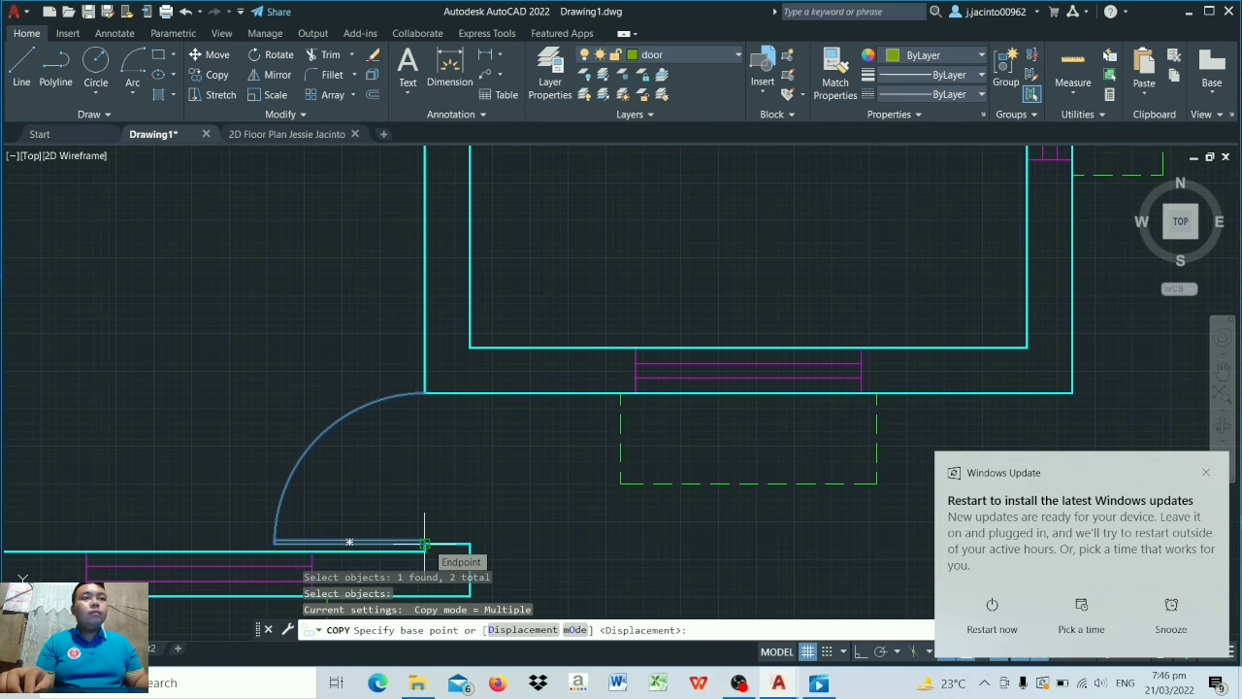
{"action": "left_click", "coordinate": [424, 541]}
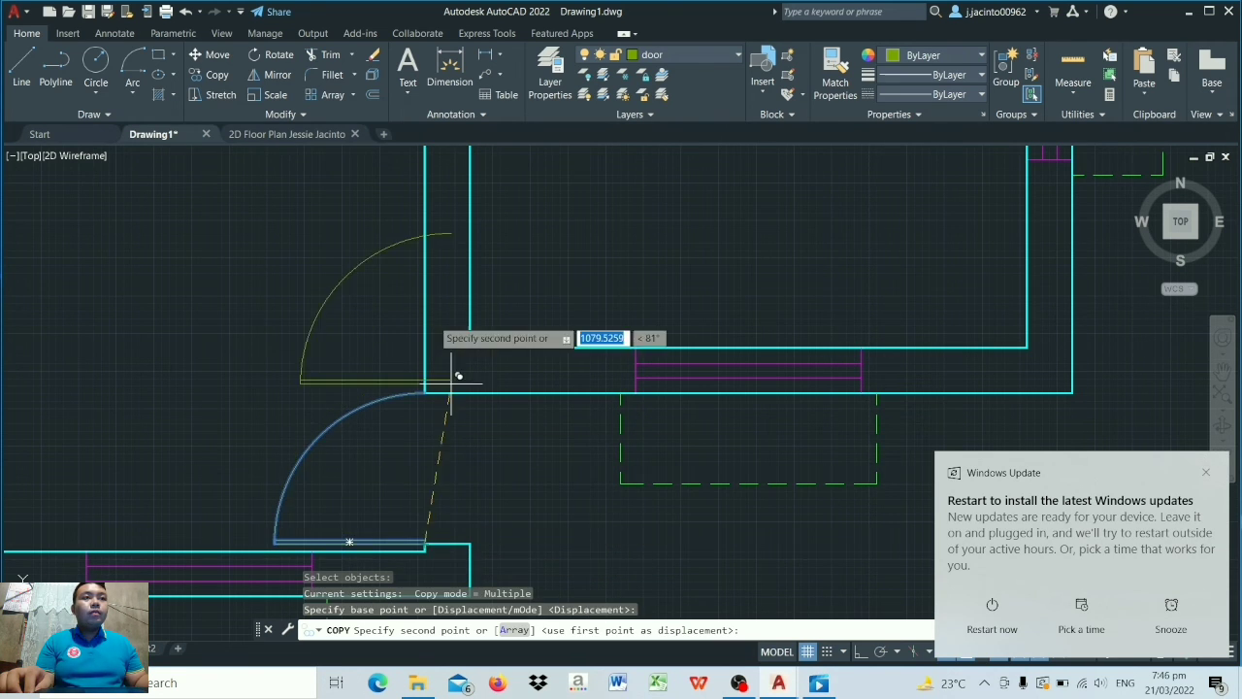
{"action": "scroll", "coordinate": [430, 291], "scroll_direction": "down", "scroll_amount": 5}
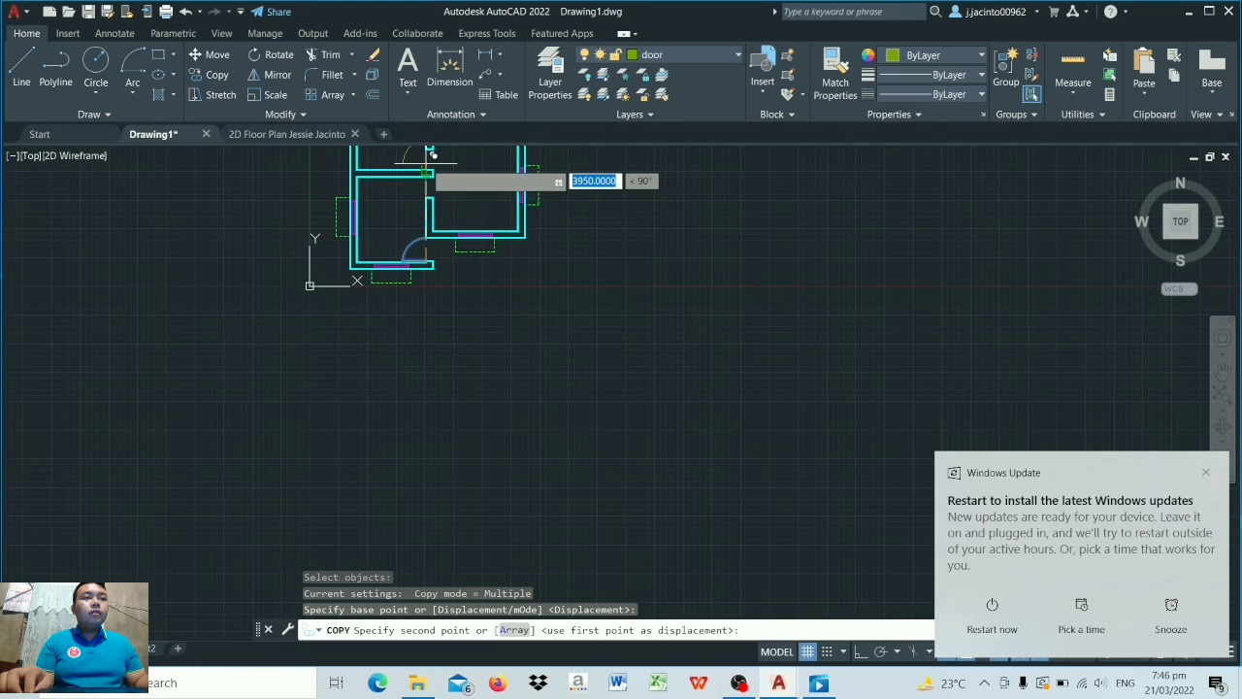
{"action": "scroll", "coordinate": [426, 173], "scroll_direction": "up", "scroll_amount": 6}
{"action": "scroll", "coordinate": [427, 189], "scroll_direction": "down", "scroll_amount": 5}
{"action": "scroll", "coordinate": [430, 184], "scroll_direction": "up", "scroll_amount": 2}
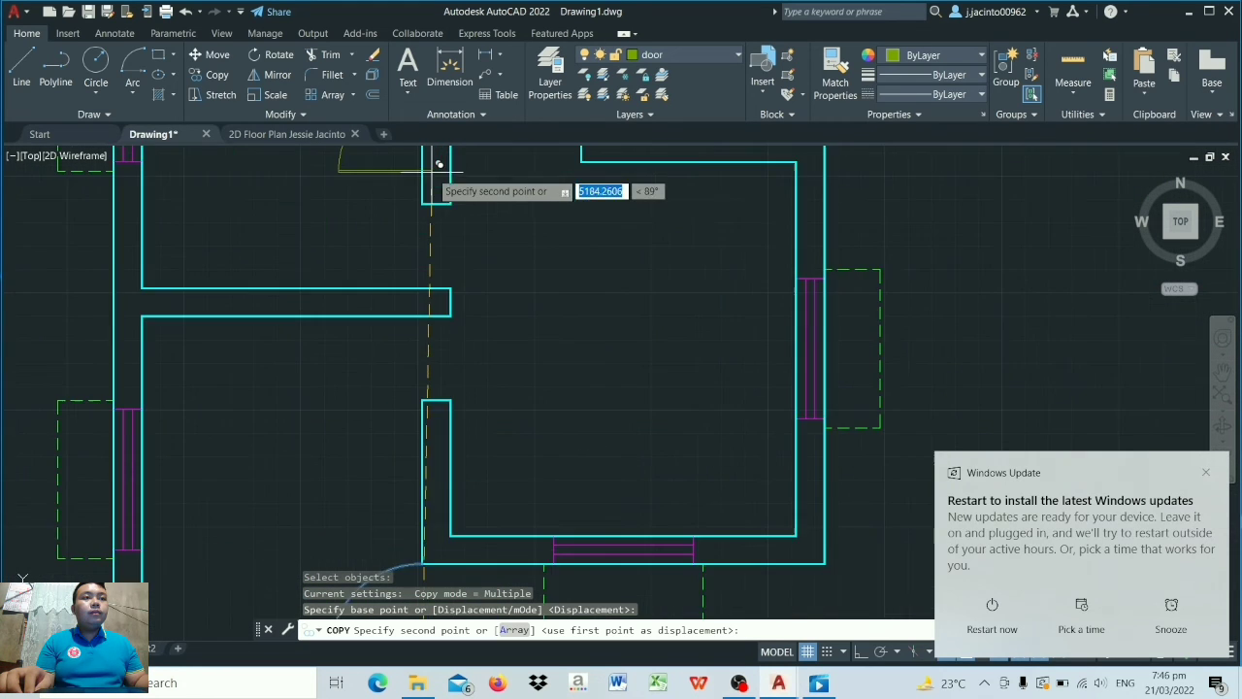
{"action": "scroll", "coordinate": [423, 272], "scroll_direction": "down", "scroll_amount": 2}
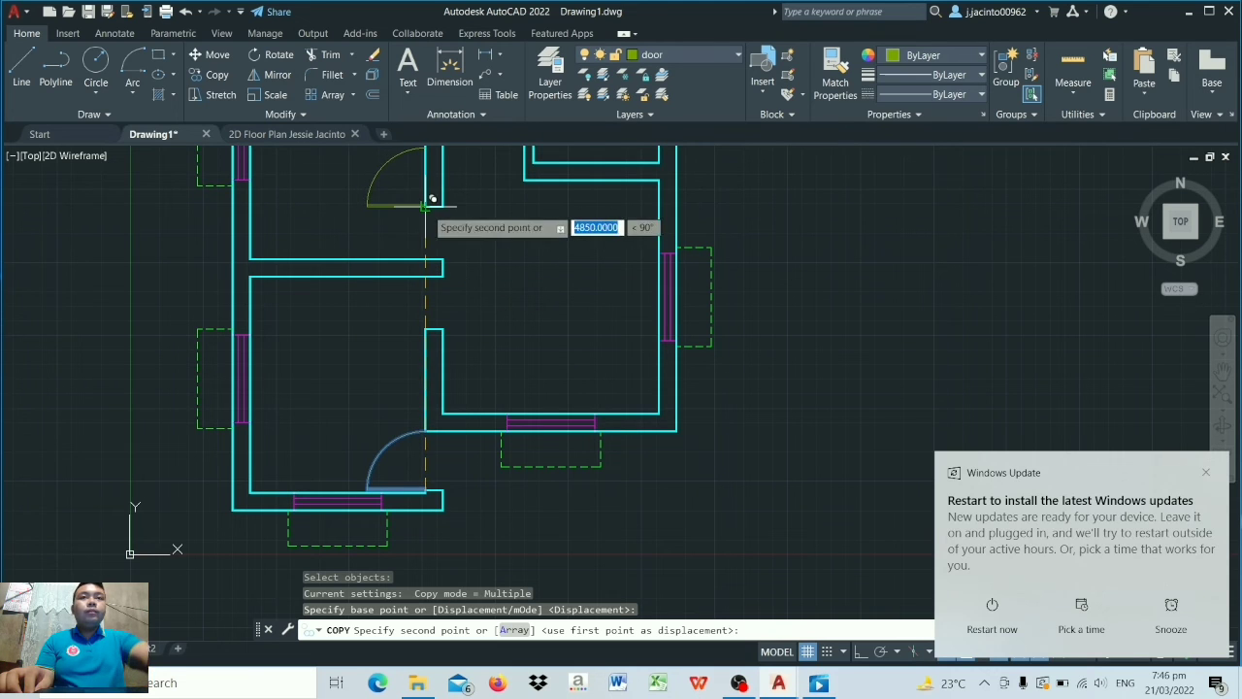
{"action": "left_click", "coordinate": [427, 257]}
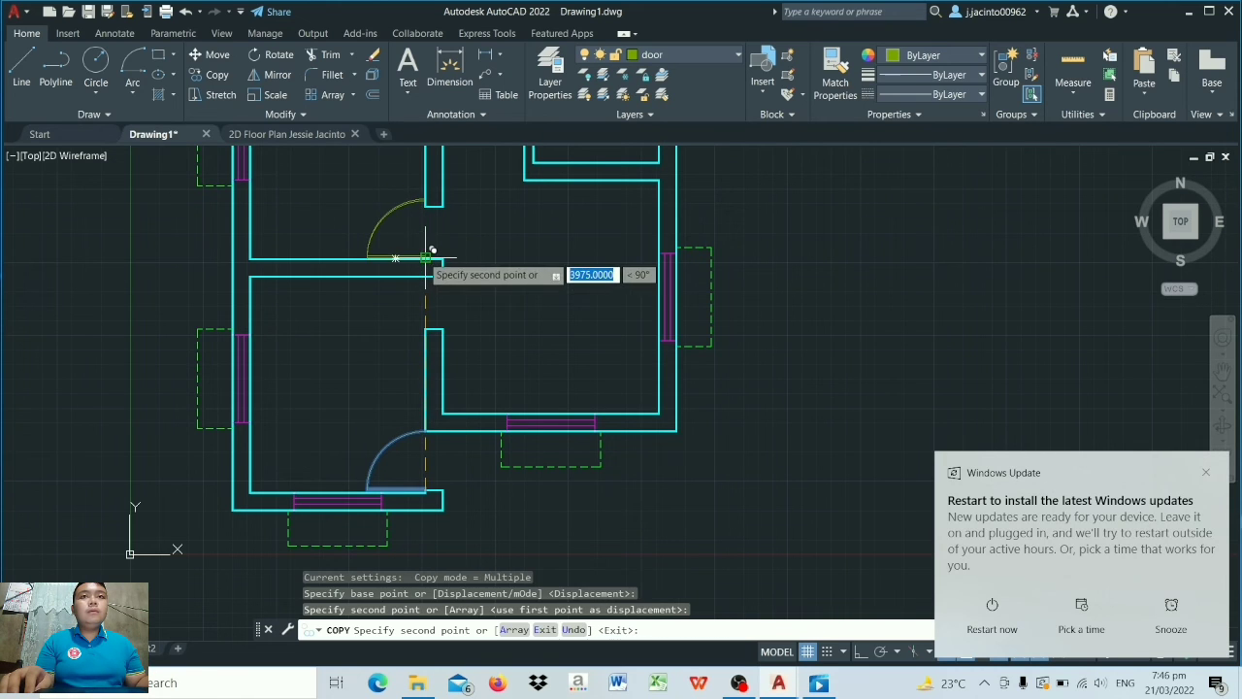
{"action": "left_click", "coordinate": [595, 287]}
{"action": "key", "text": "Escape"}
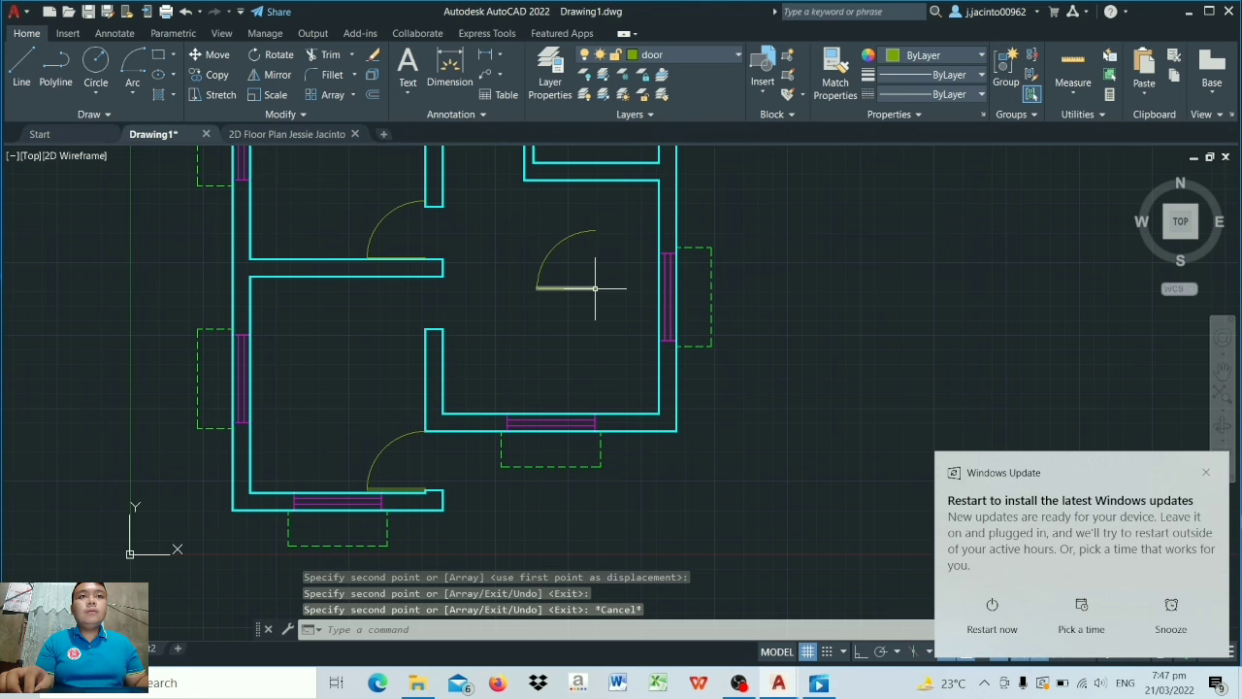
{"action": "scroll", "coordinate": [446, 216], "scroll_direction": "up", "scroll_amount": 3}
{"action": "scroll", "coordinate": [415, 246], "scroll_direction": "down", "scroll_amount": 1}
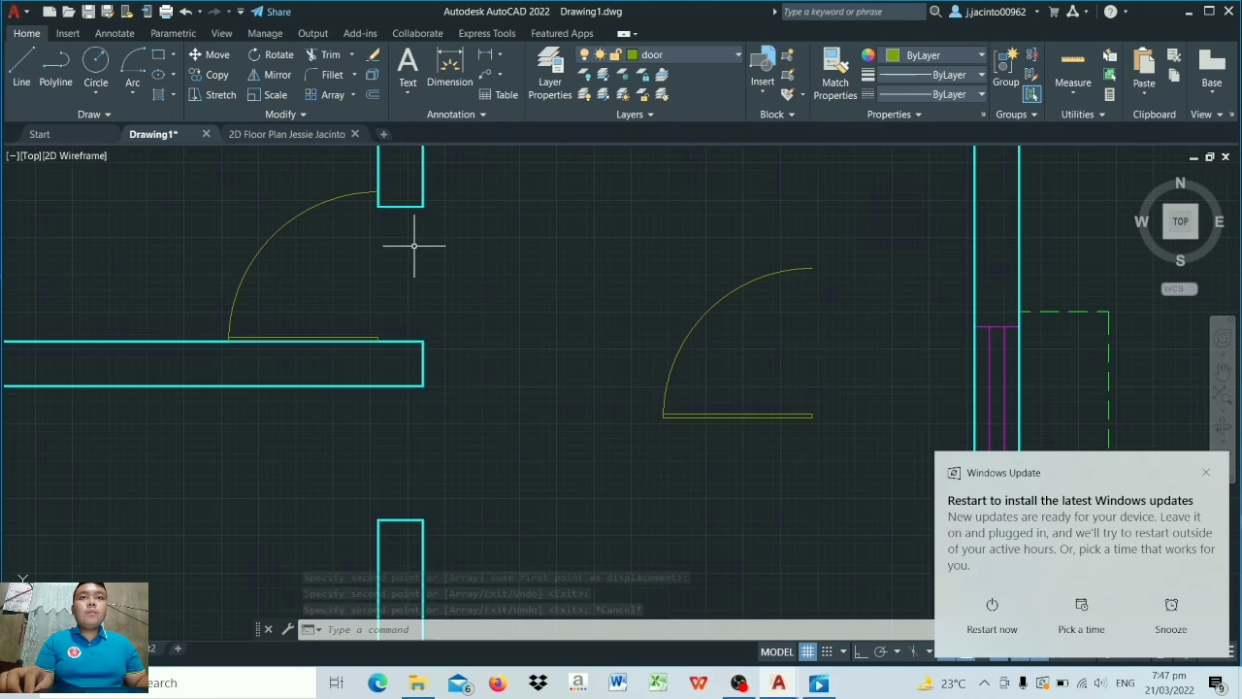
{"action": "scroll", "coordinate": [413, 245], "scroll_direction": "up", "scroll_amount": 1}
{"action": "scroll", "coordinate": [415, 245], "scroll_direction": "down", "scroll_amount": 1}
{"action": "scroll", "coordinate": [415, 245], "scroll_direction": "down", "scroll_amount": 2}
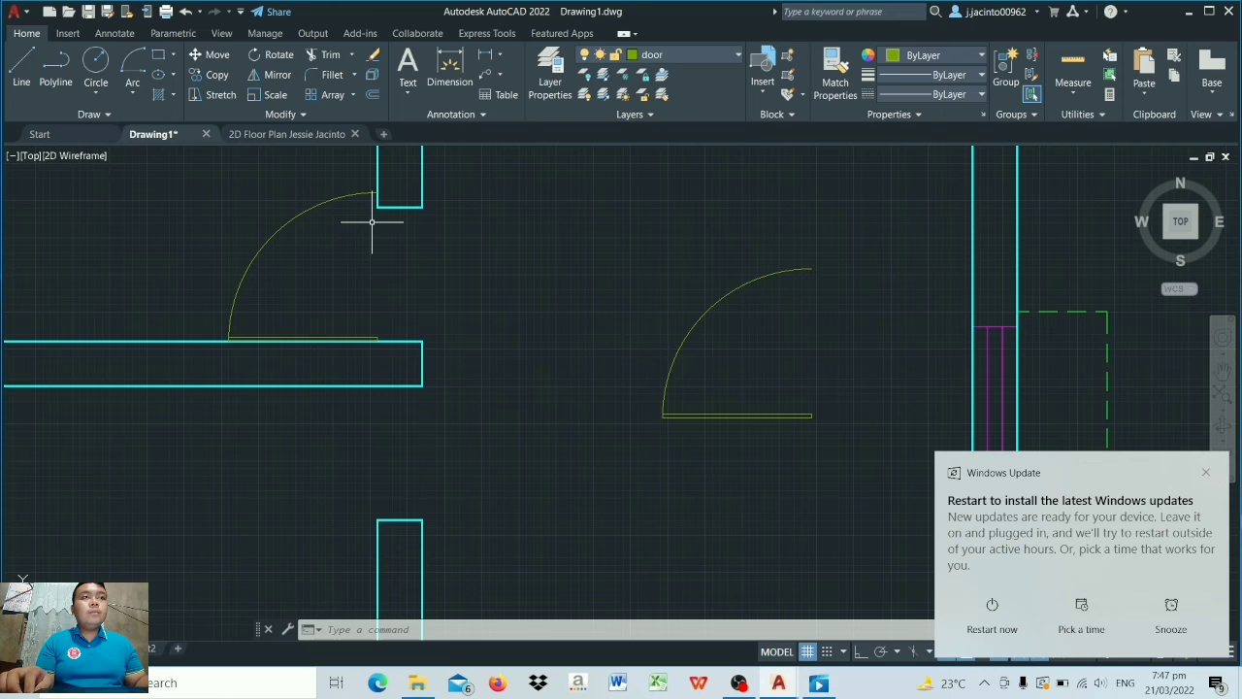
{"action": "left_click", "coordinate": [276, 95]}
{"action": "left_click", "coordinate": [299, 339]}
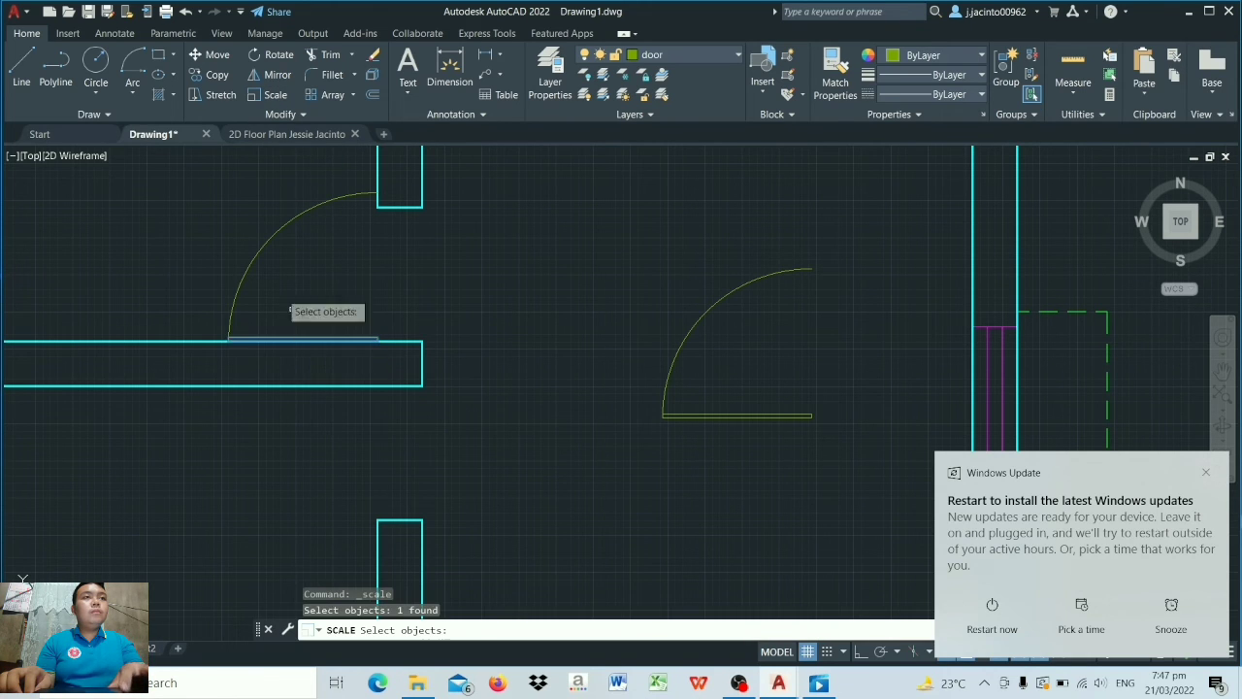
{"action": "left_click", "coordinate": [262, 250]}
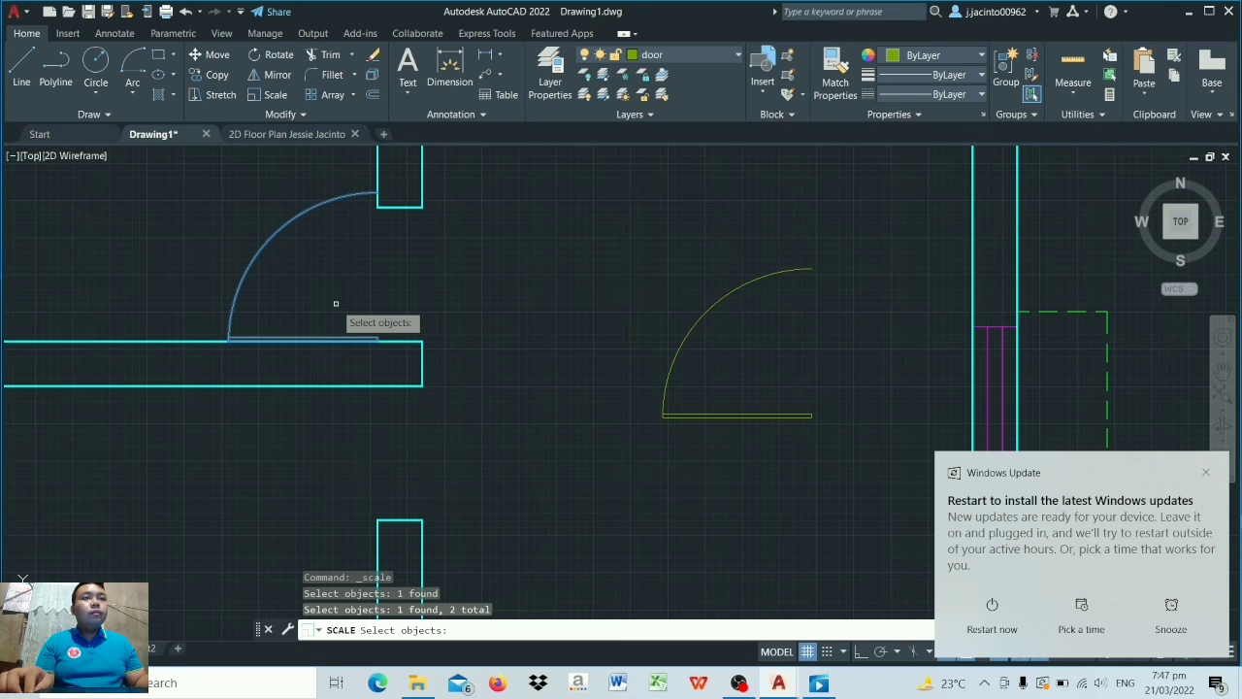
{"action": "key", "text": "Return"}
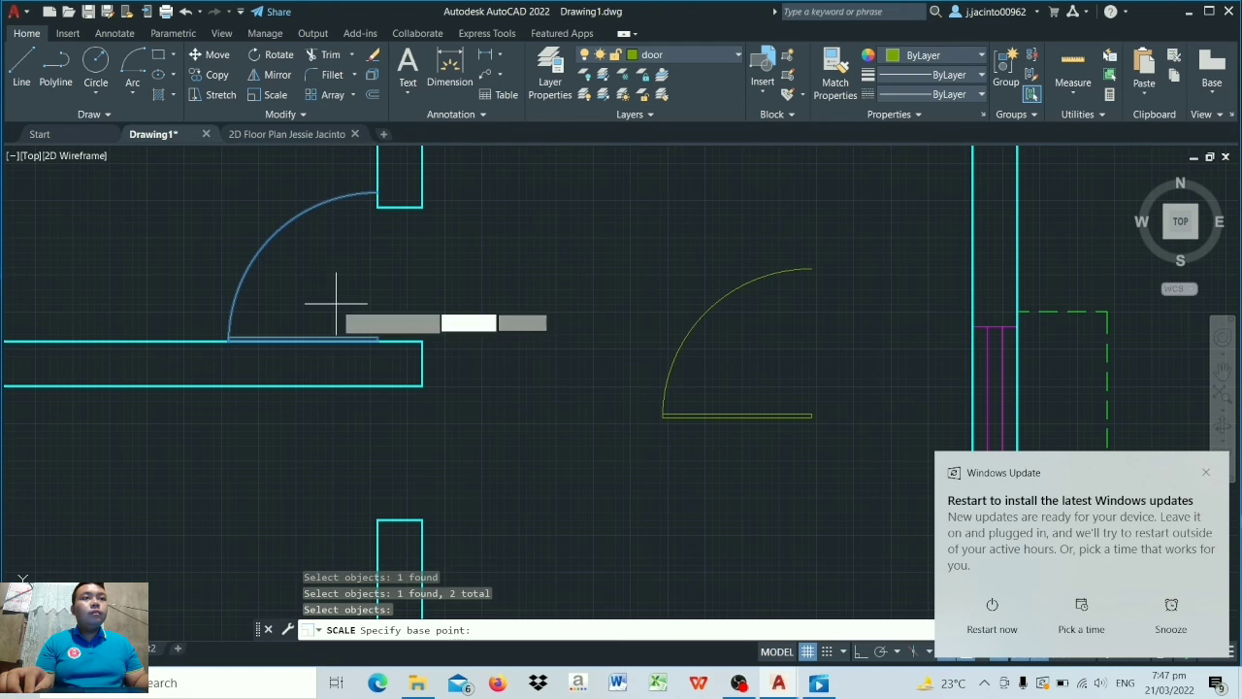
{"action": "left_click", "coordinate": [377, 341]}
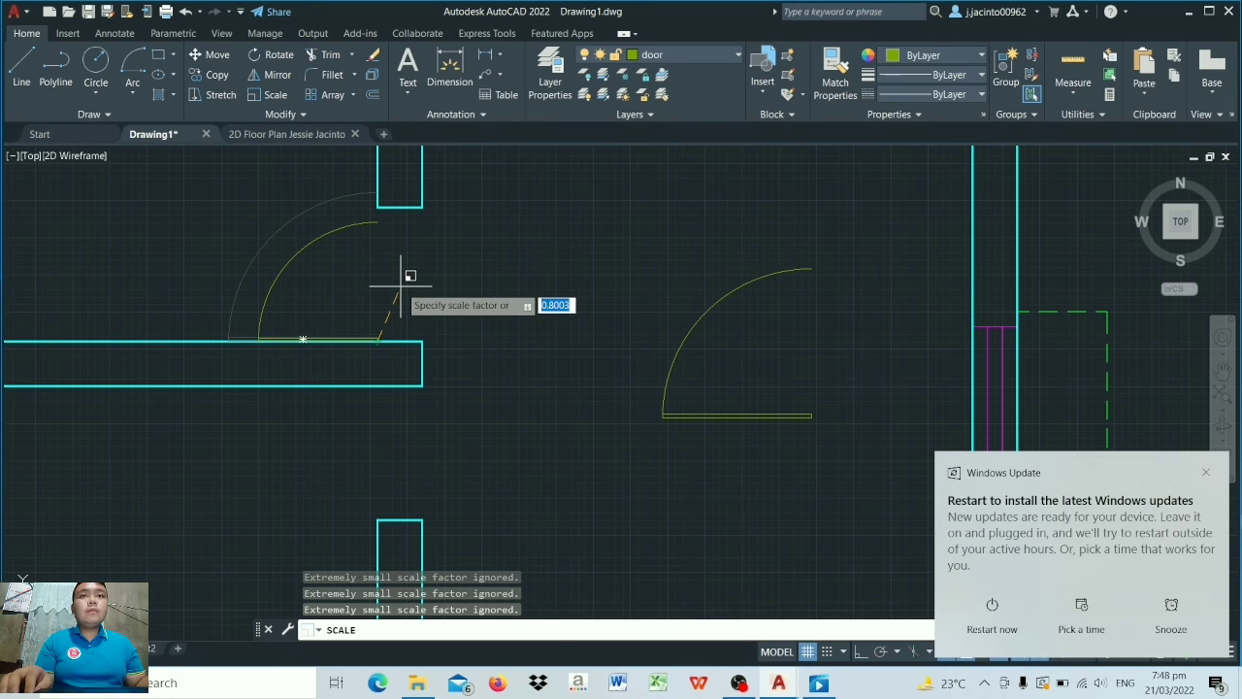
{"action": "key", "text": "Escape"}
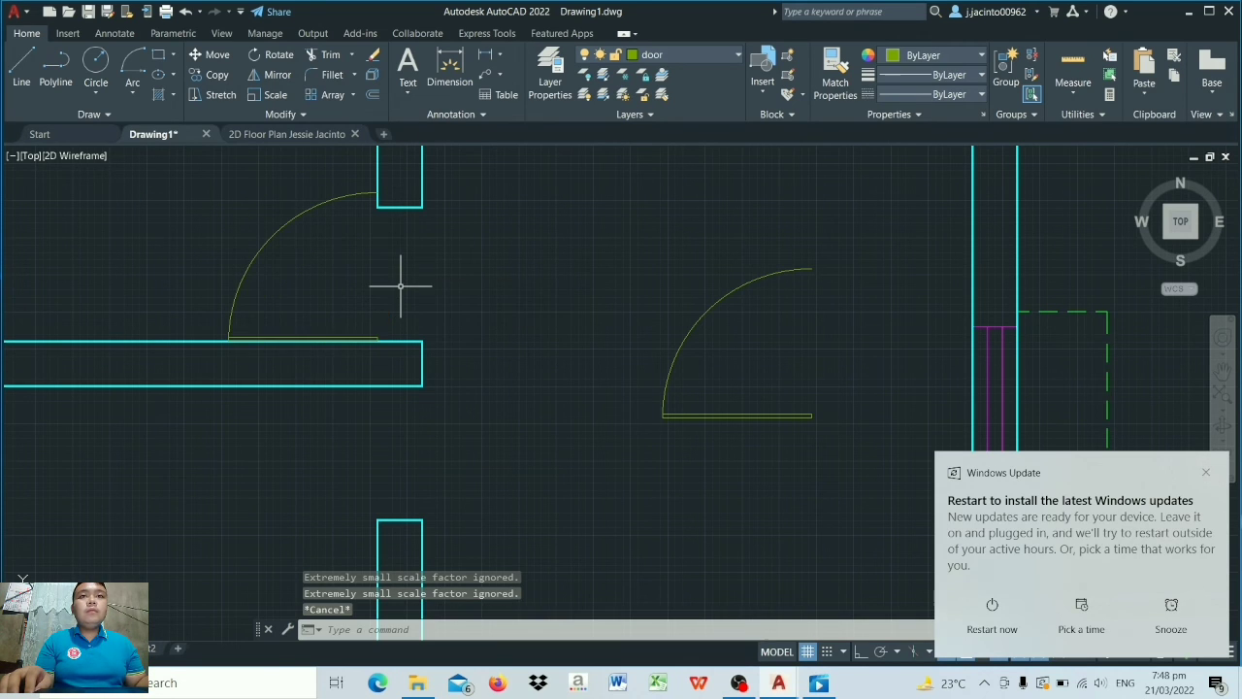
Step: Scale the copied door above the interior wall about its hinge corner by Reference, from the arc's upper end to the opening's upper corner
{"action": "left_click", "coordinate": [260, 95]}
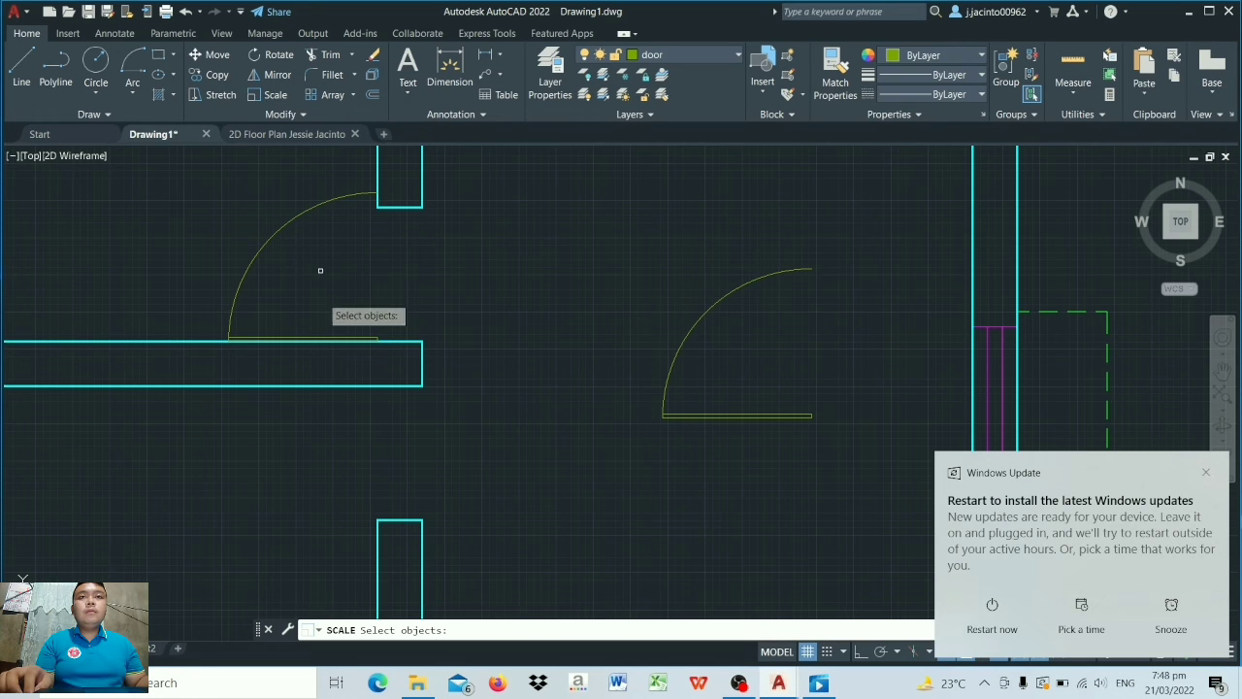
{"action": "left_click", "coordinate": [309, 335]}
{"action": "left_click", "coordinate": [250, 230]}
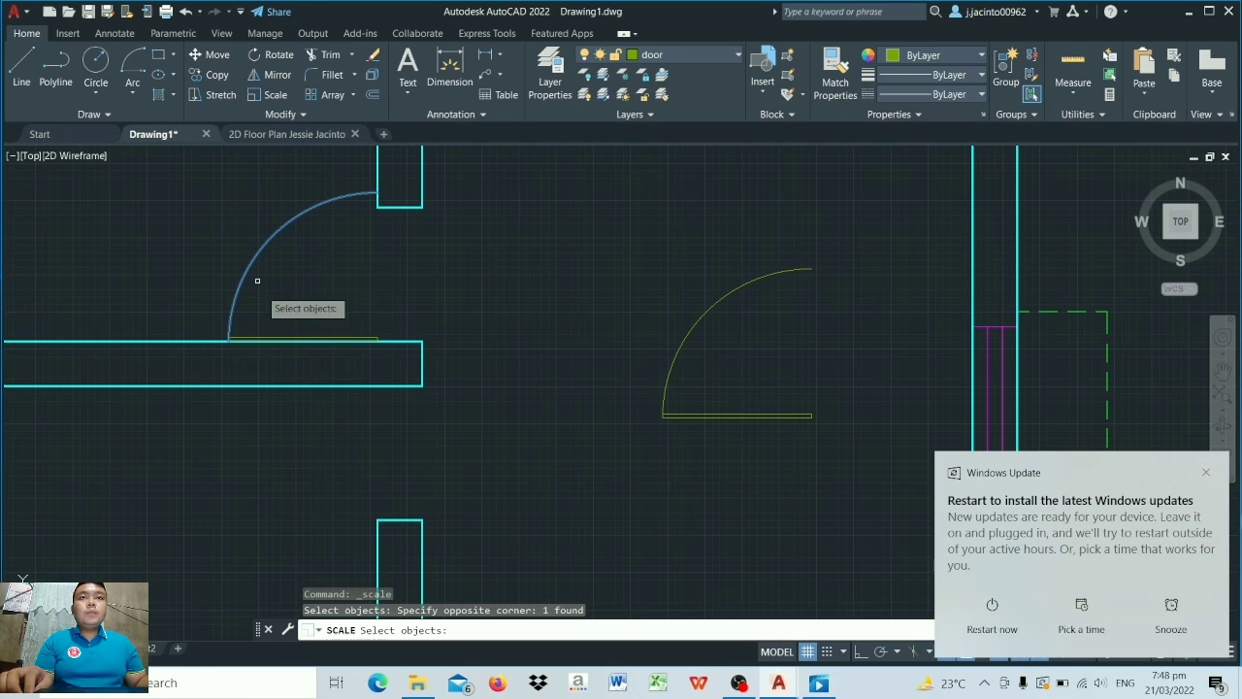
{"action": "left_click", "coordinate": [278, 338]}
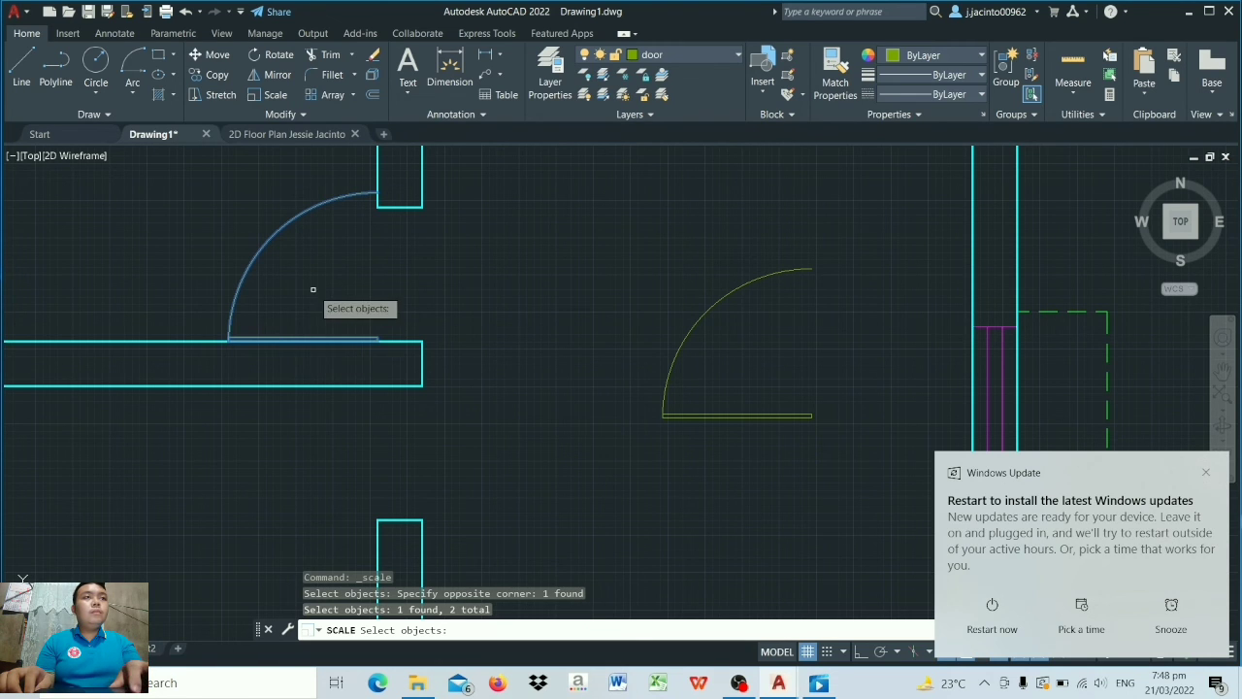
{"action": "key", "text": "Return"}
{"action": "scroll", "coordinate": [368, 328], "scroll_direction": "up", "scroll_amount": 4}
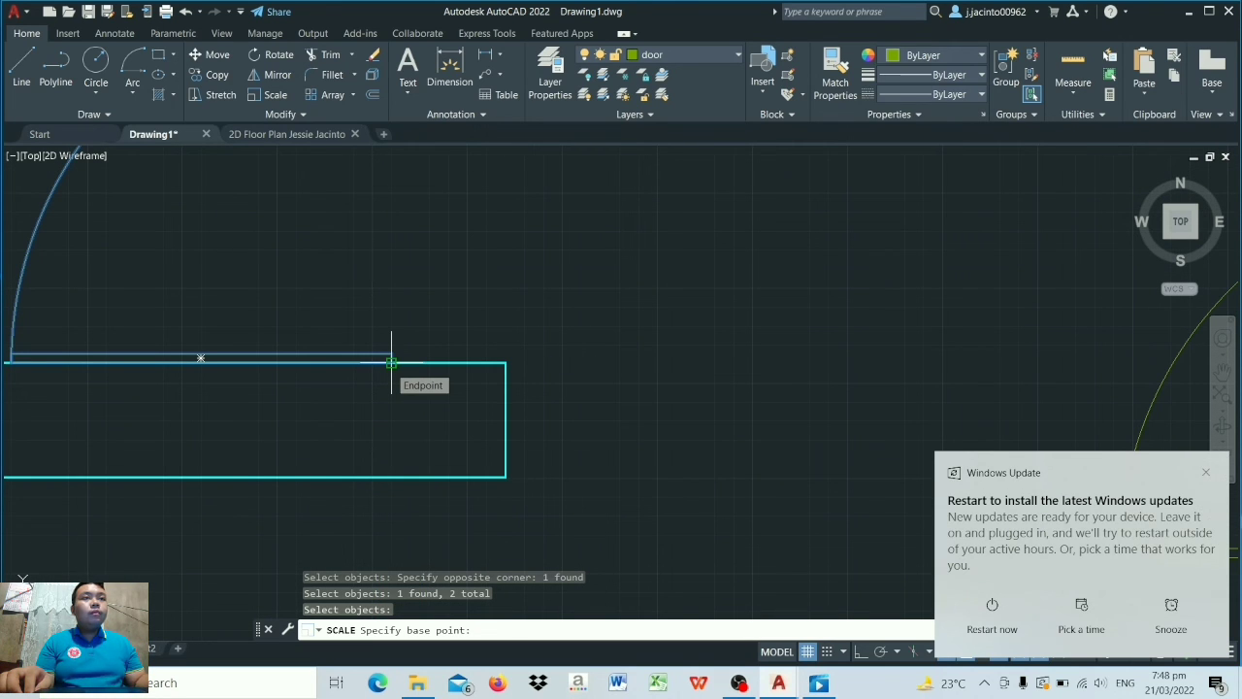
{"action": "left_click", "coordinate": [391, 362]}
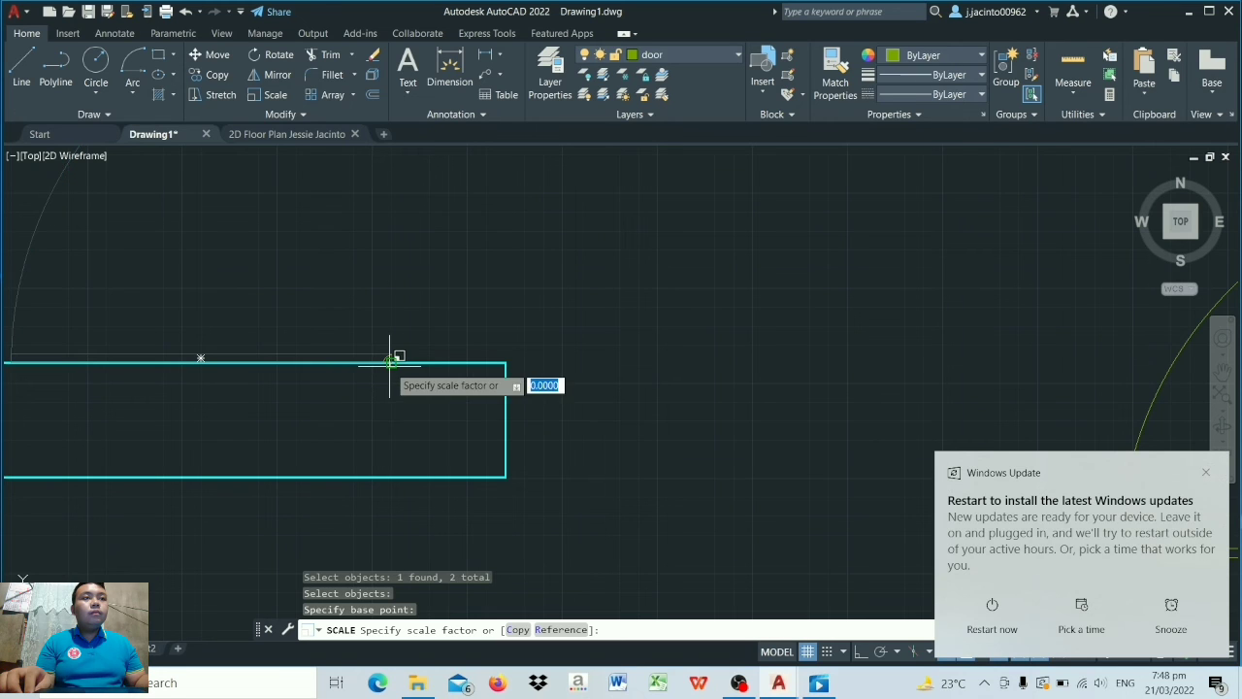
{"action": "left_click", "coordinate": [561, 630]}
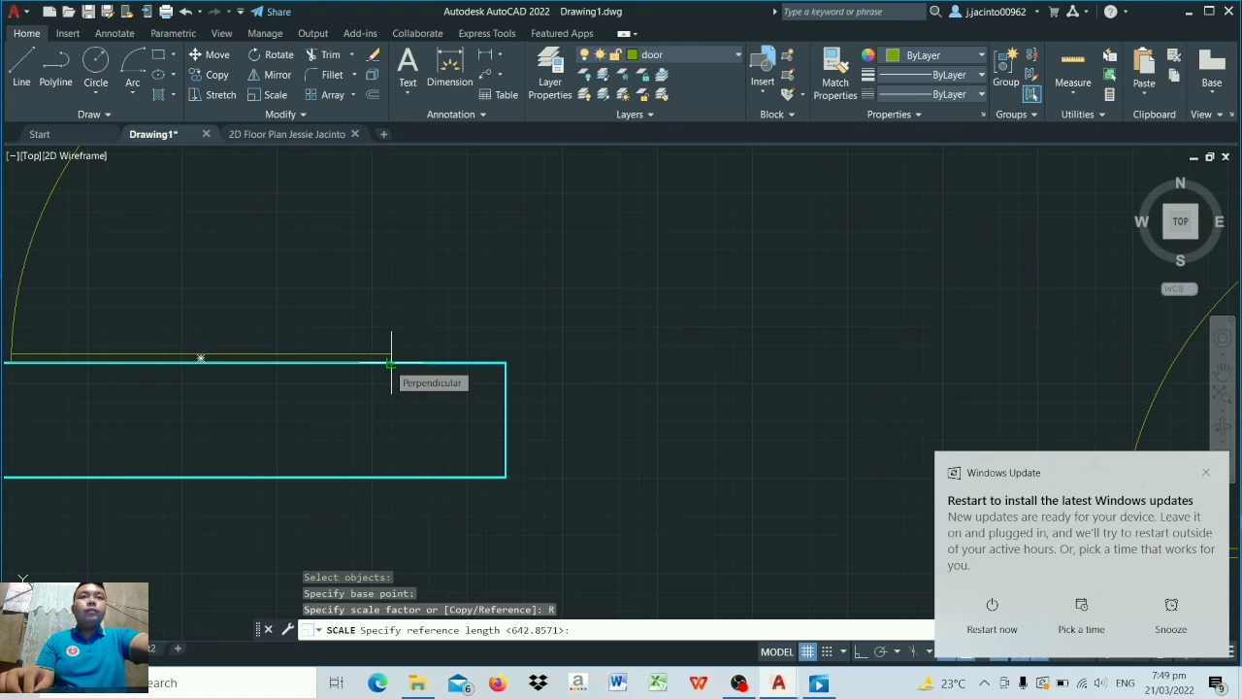
{"action": "scroll", "coordinate": [391, 362], "scroll_direction": "down", "scroll_amount": 4}
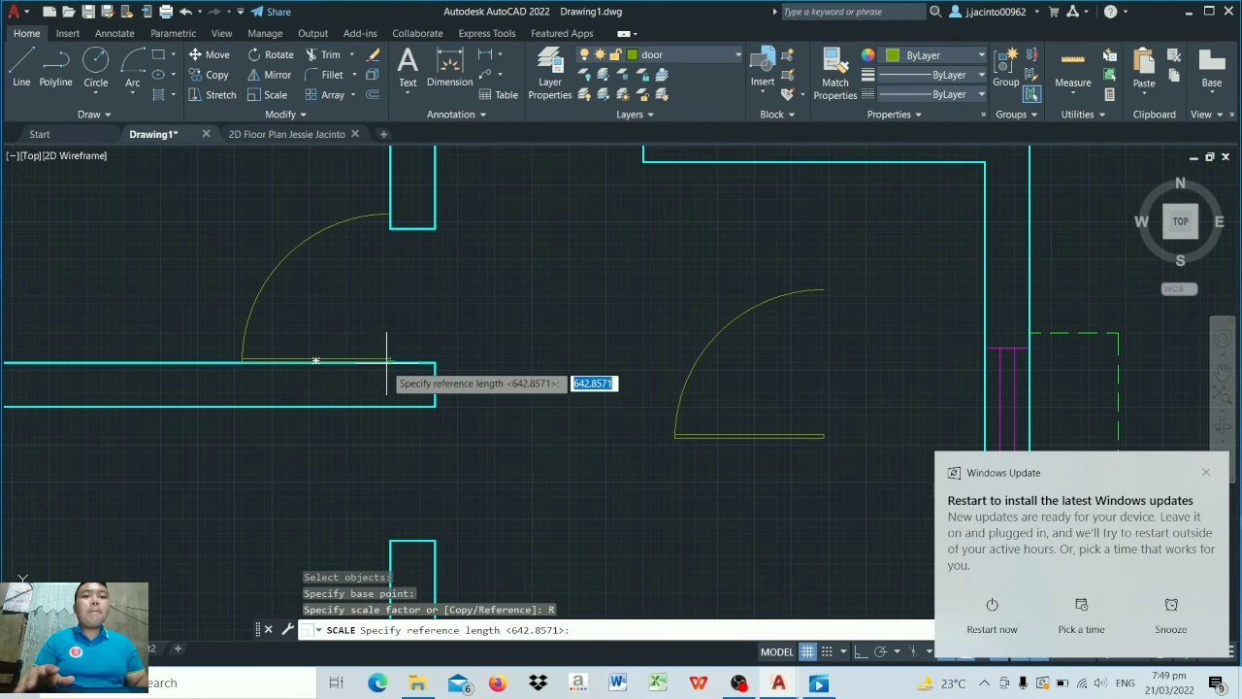
{"action": "left_click", "coordinate": [389, 362]}
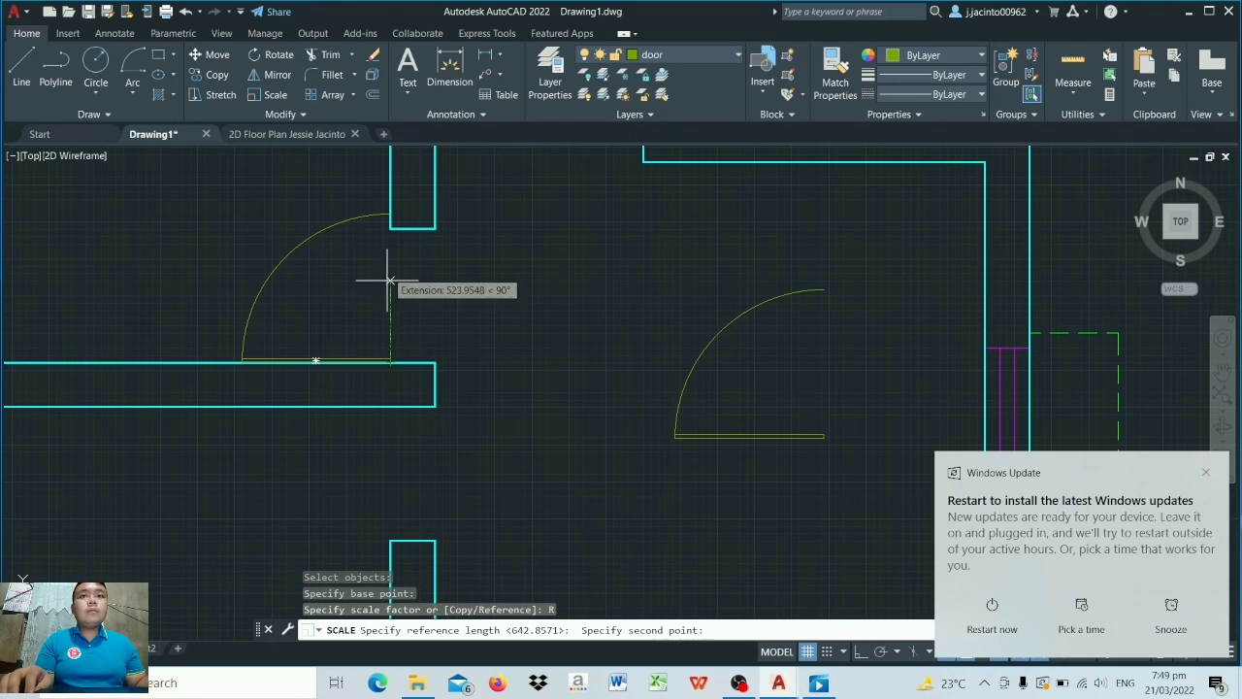
{"action": "left_click", "coordinate": [390, 211]}
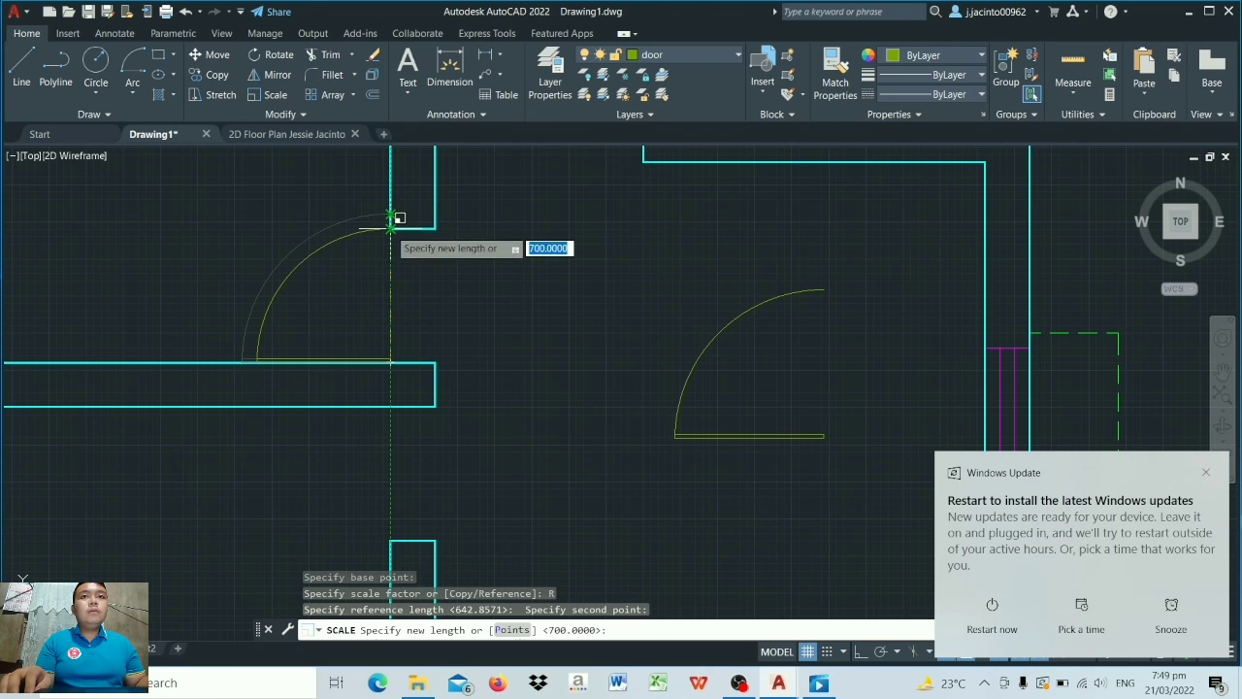
{"action": "left_click", "coordinate": [391, 229]}
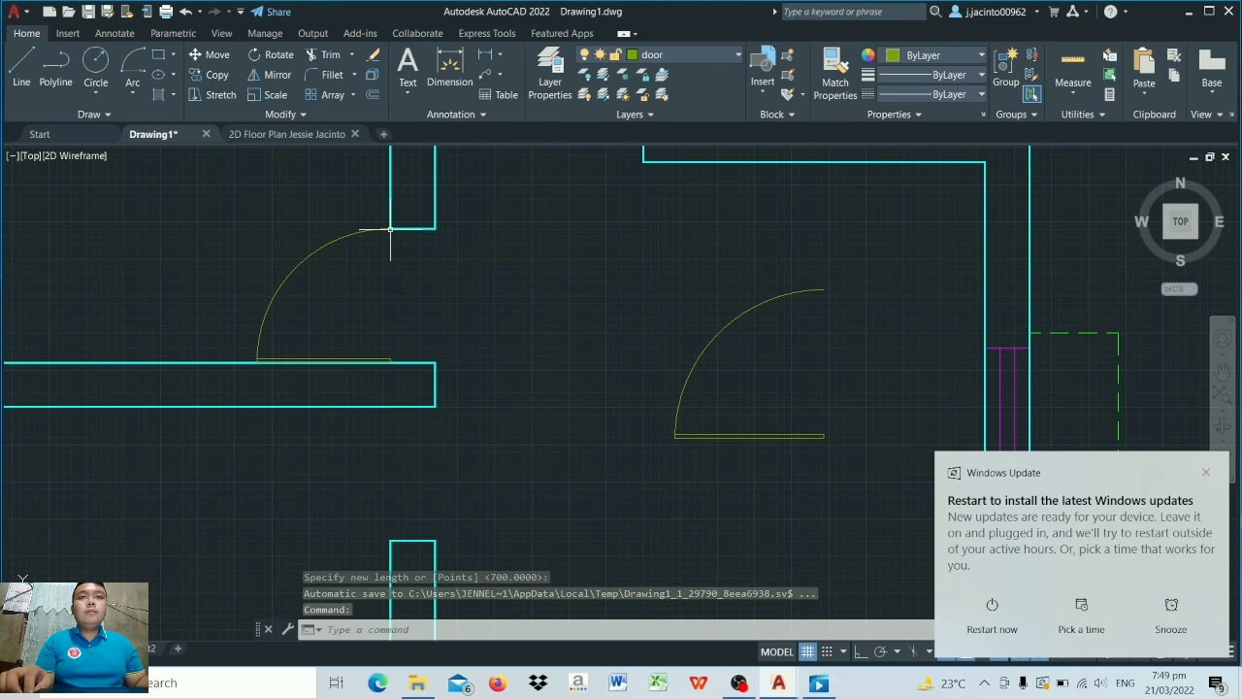
{"action": "key", "text": "Escape"}
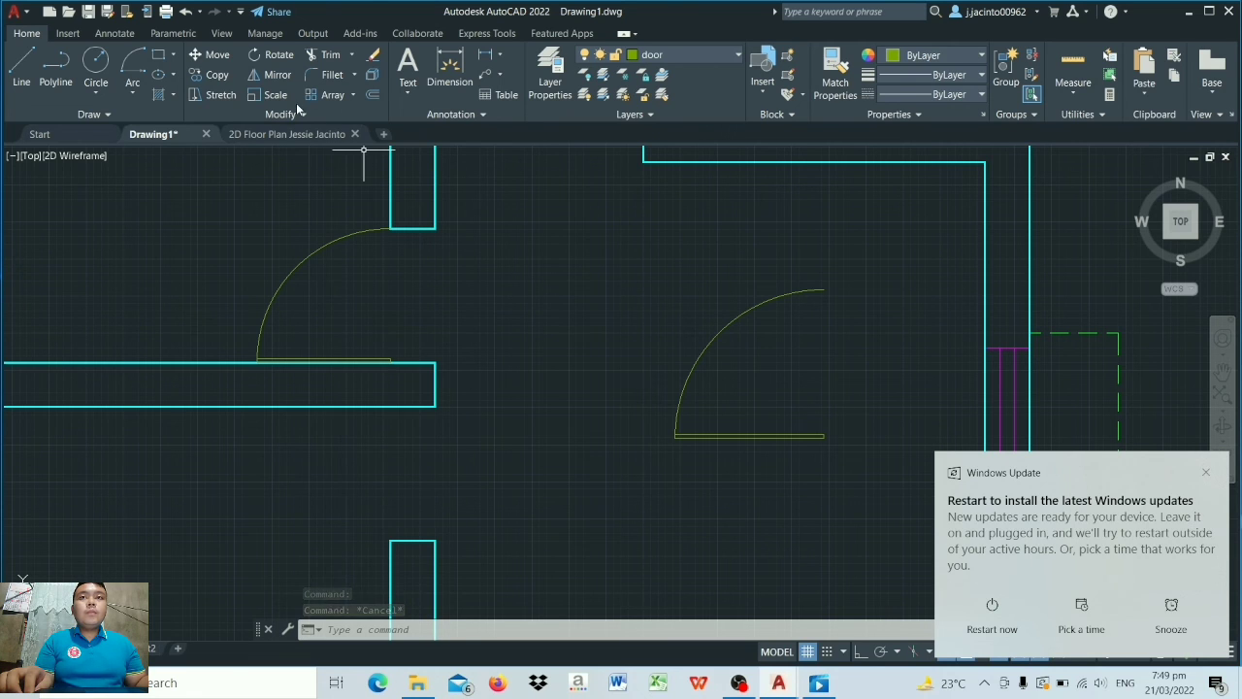
Step: Mirror the door above the horizontal interior wall about the wall's horizontal centreline from its end midpoint, keeping the source objects
{"action": "left_click", "coordinate": [272, 75]}
{"action": "left_click", "coordinate": [287, 281]}
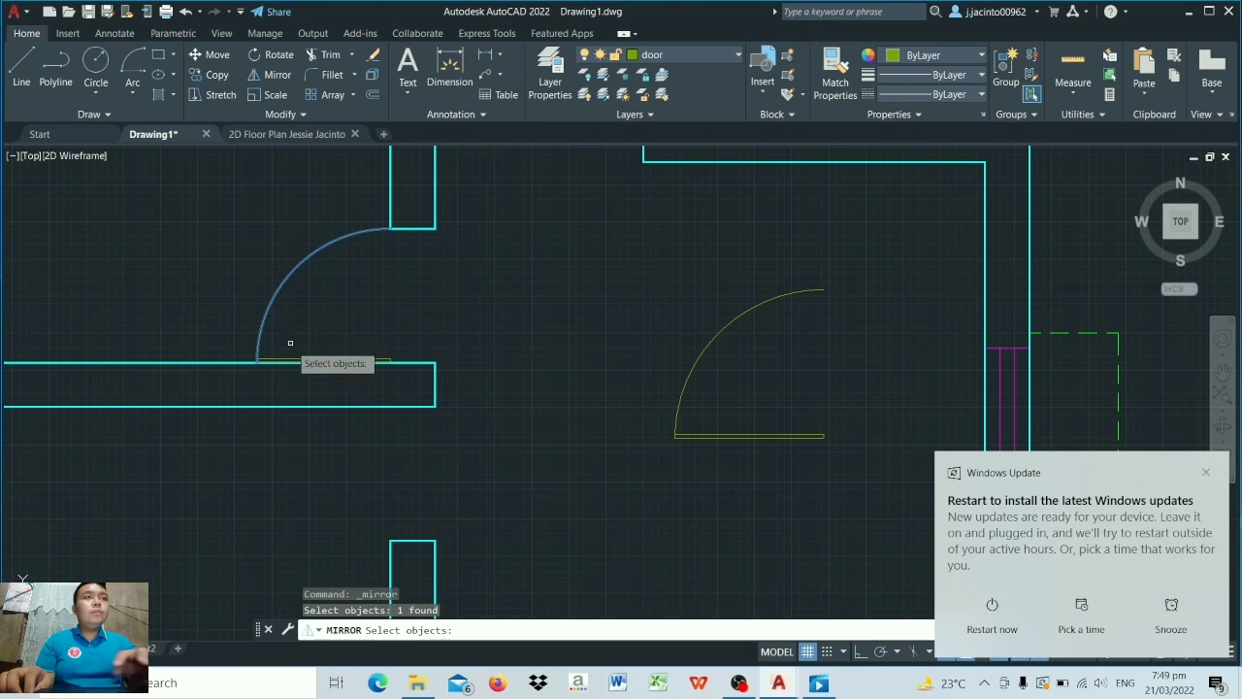
{"action": "left_click", "coordinate": [294, 359]}
{"action": "key", "text": "Return"}
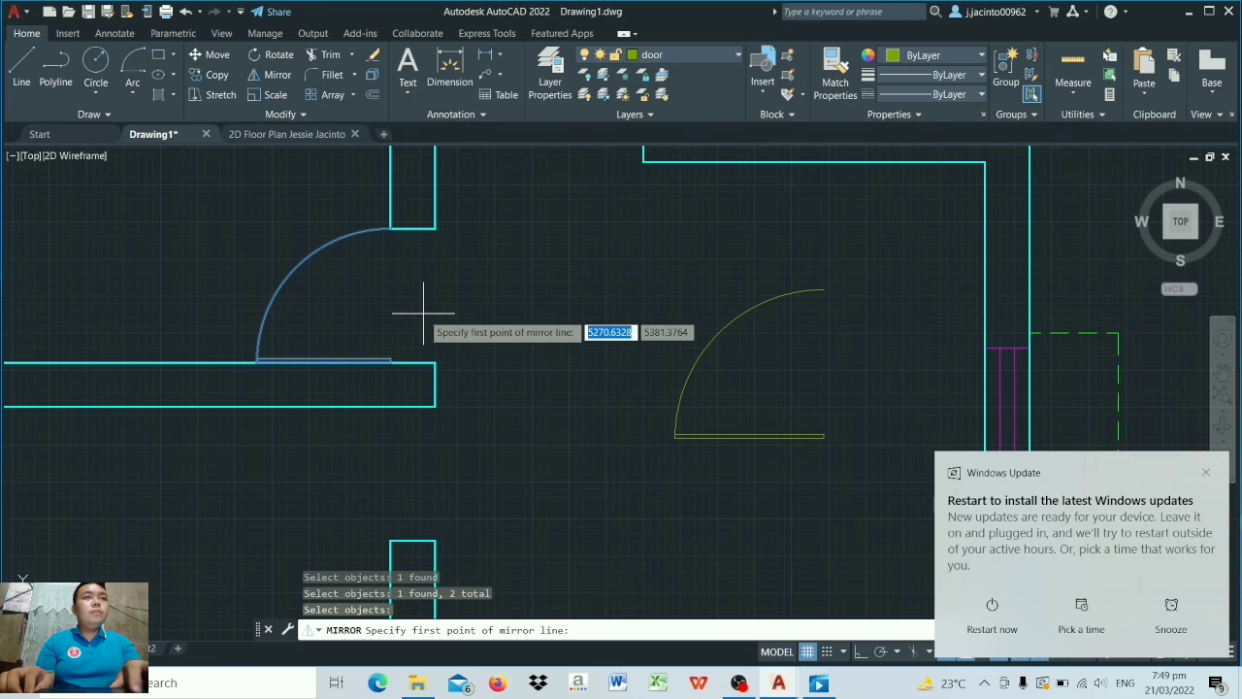
{"action": "left_click", "coordinate": [434, 388]}
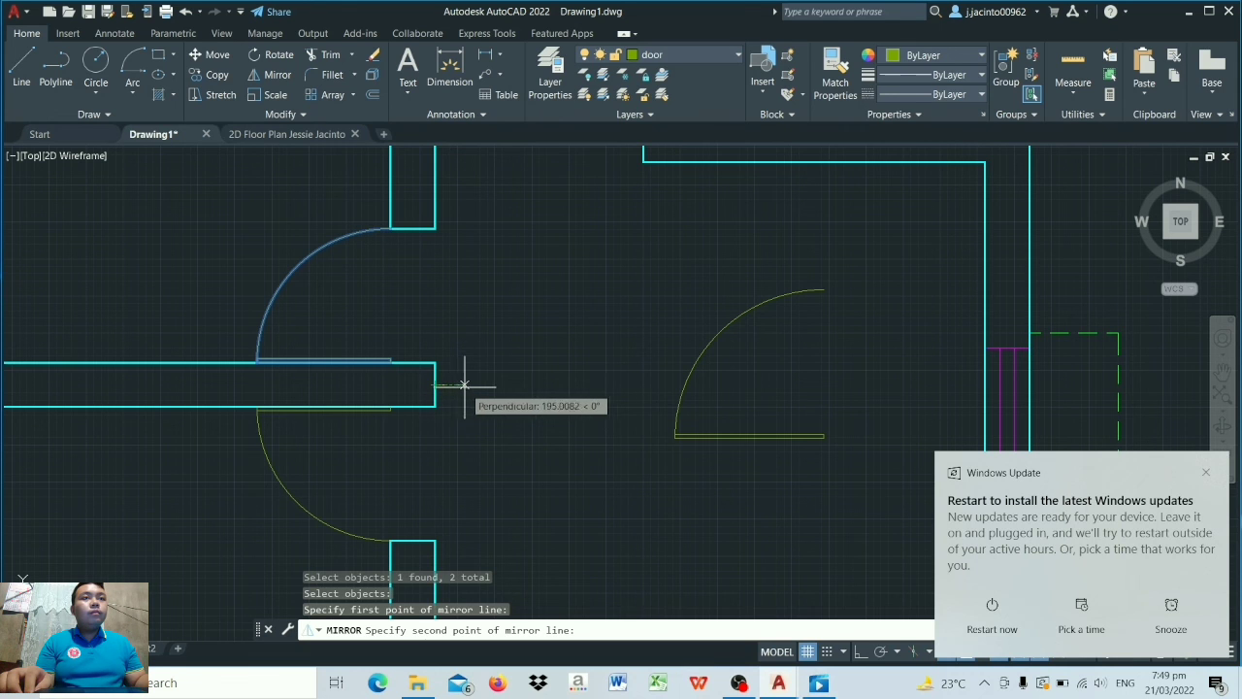
{"action": "left_click", "coordinate": [497, 385]}
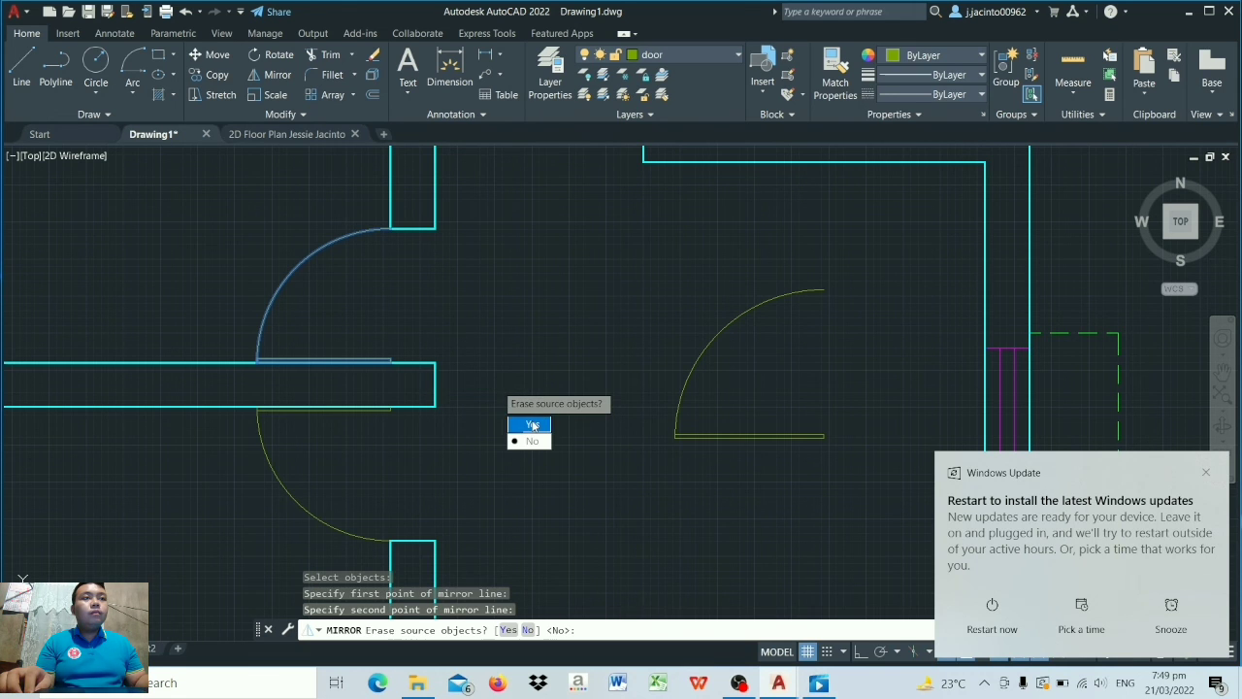
{"action": "left_click", "coordinate": [532, 441]}
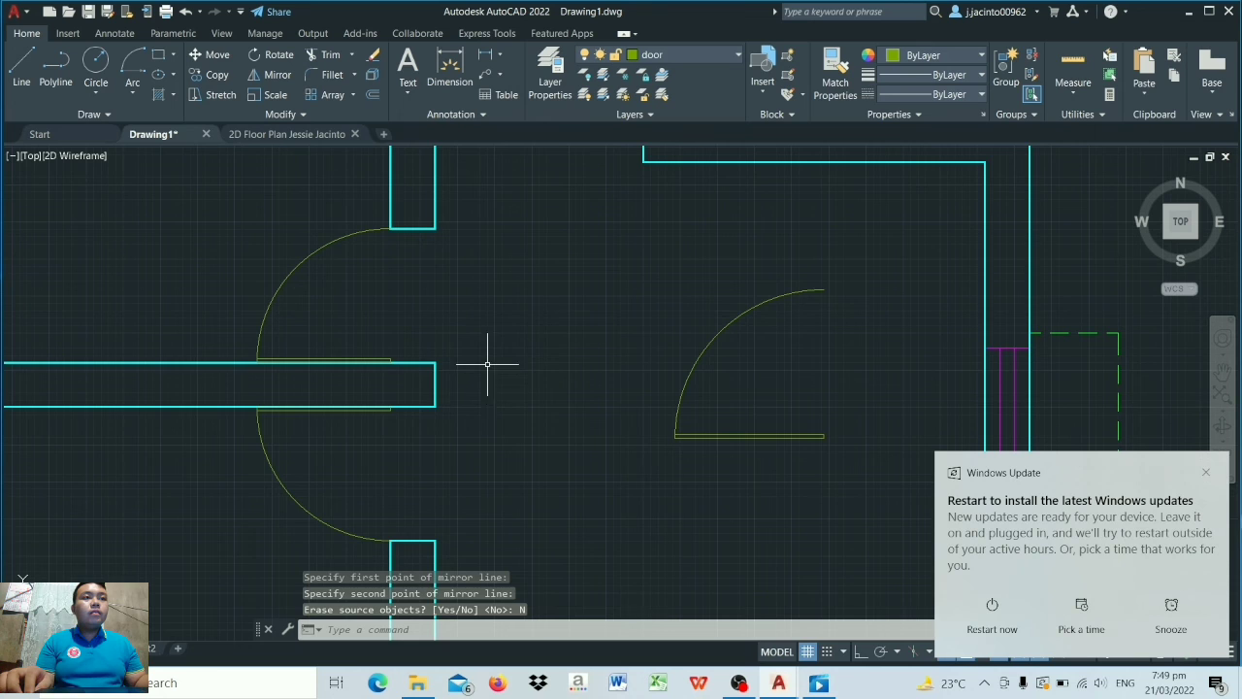
Step: Dismiss the Windows Update notification covering the drawing
{"action": "scroll", "coordinate": [487, 364], "scroll_direction": "down", "scroll_amount": 5}
{"action": "scroll", "coordinate": [491, 369], "scroll_direction": "up", "scroll_amount": 3}
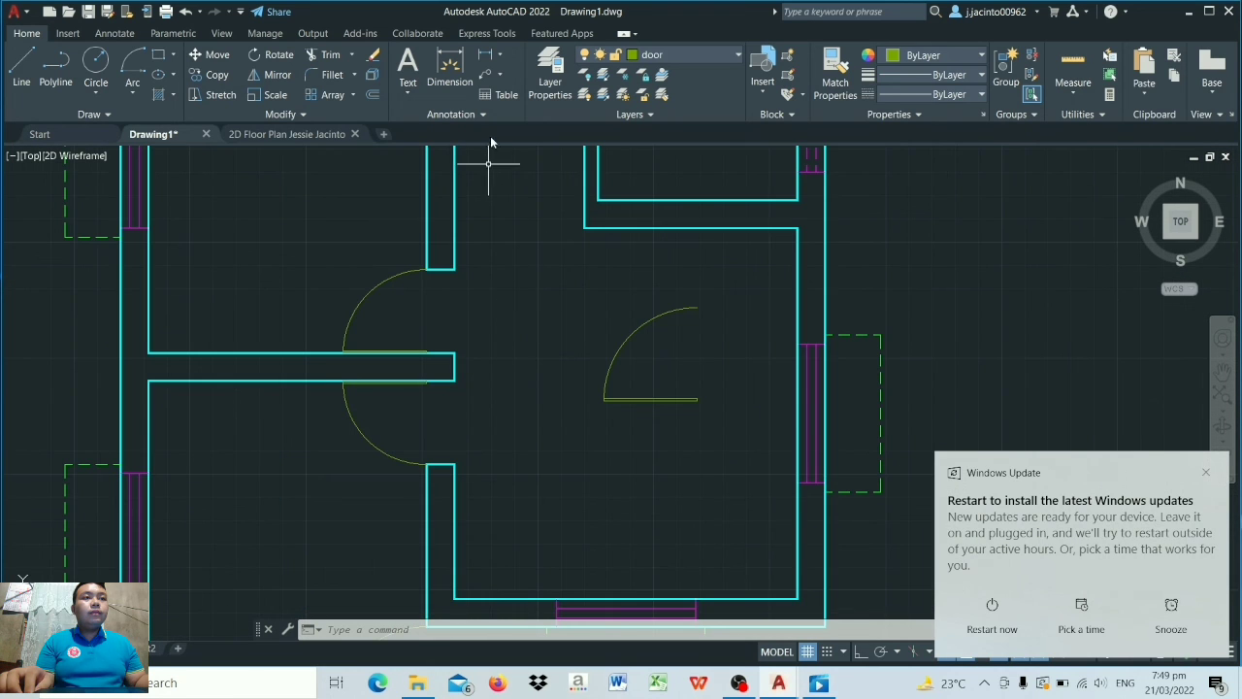
{"action": "scroll", "coordinate": [489, 161], "scroll_direction": "down", "scroll_amount": 4}
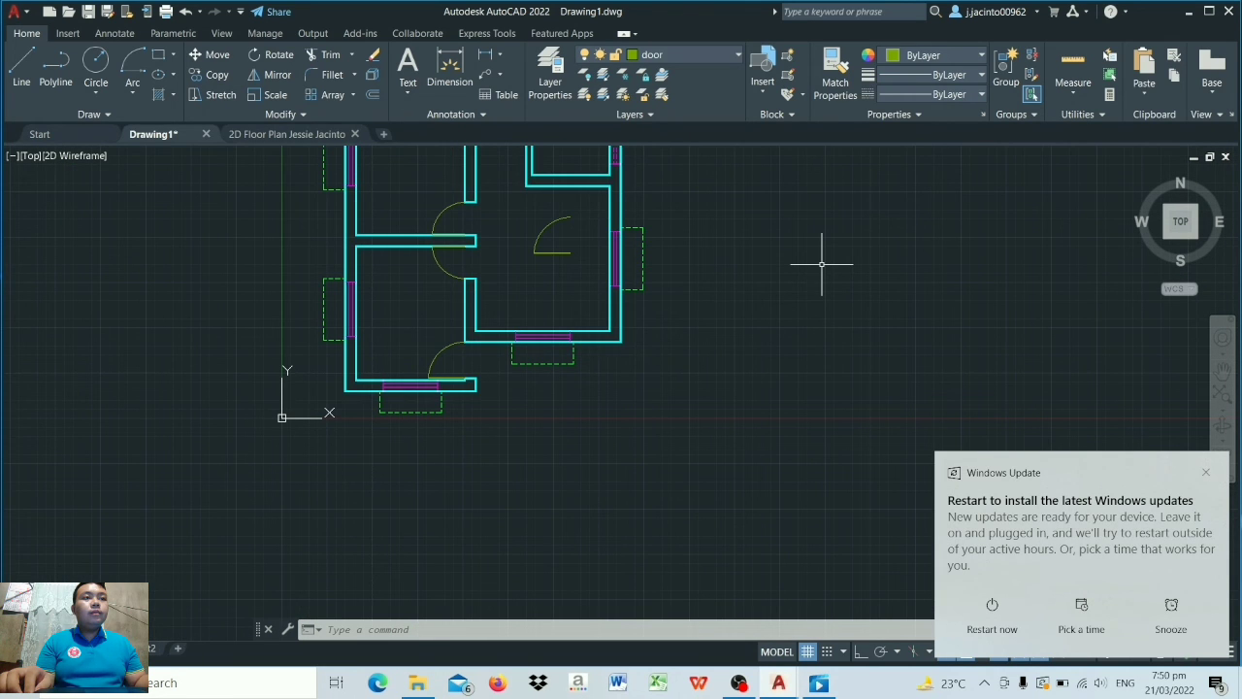
{"action": "left_click", "coordinate": [1205, 473]}
Step: Align the spare door to the top opening, matching hinge corner and arc end to the opening's two inner wall edges, scaling to the alignment points
{"action": "left_click", "coordinate": [1221, 369]}
{"action": "left_click_drag", "start_coordinate": [655, 263], "coordinate": [701, 410]}
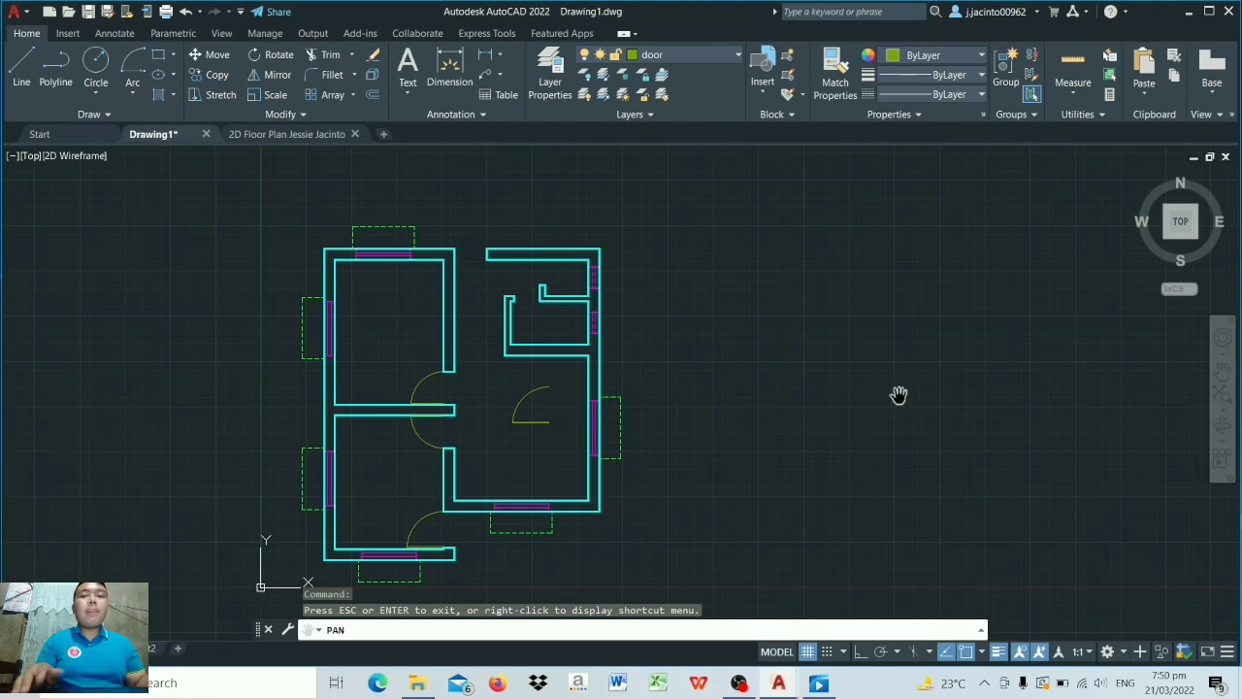
{"action": "key", "text": "Escape"}
{"action": "scroll", "coordinate": [430, 223], "scroll_direction": "up", "scroll_amount": 2}
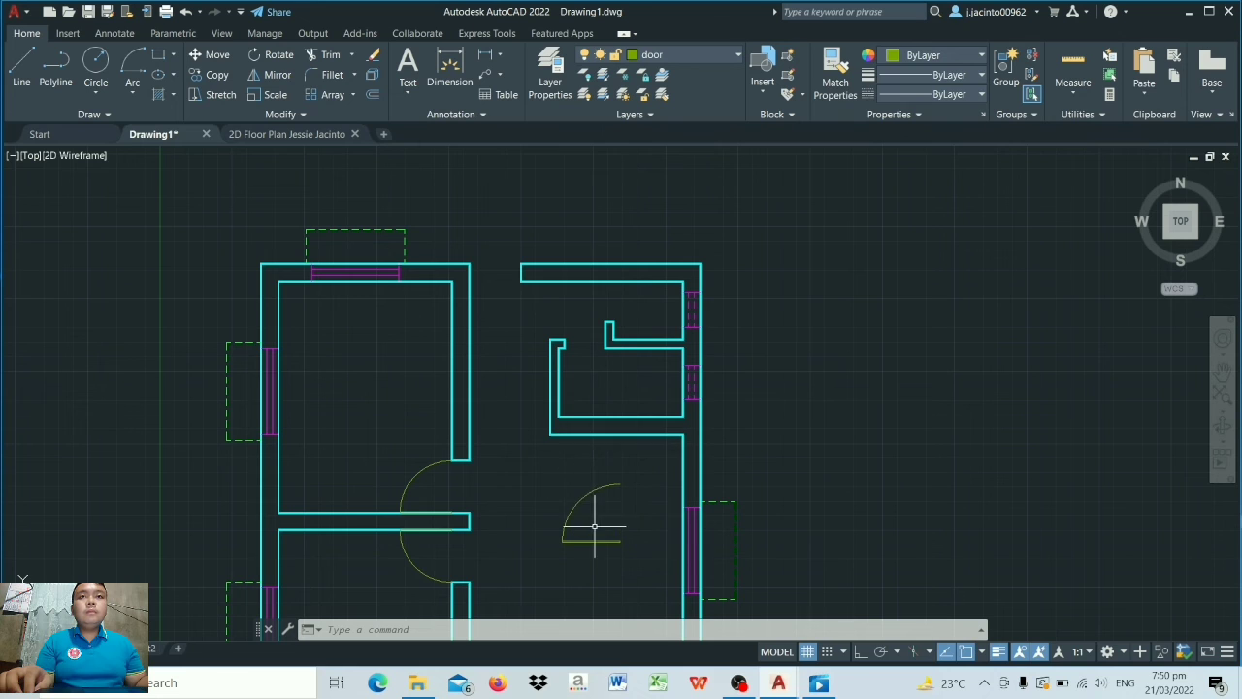
{"action": "left_click", "coordinate": [296, 108]}
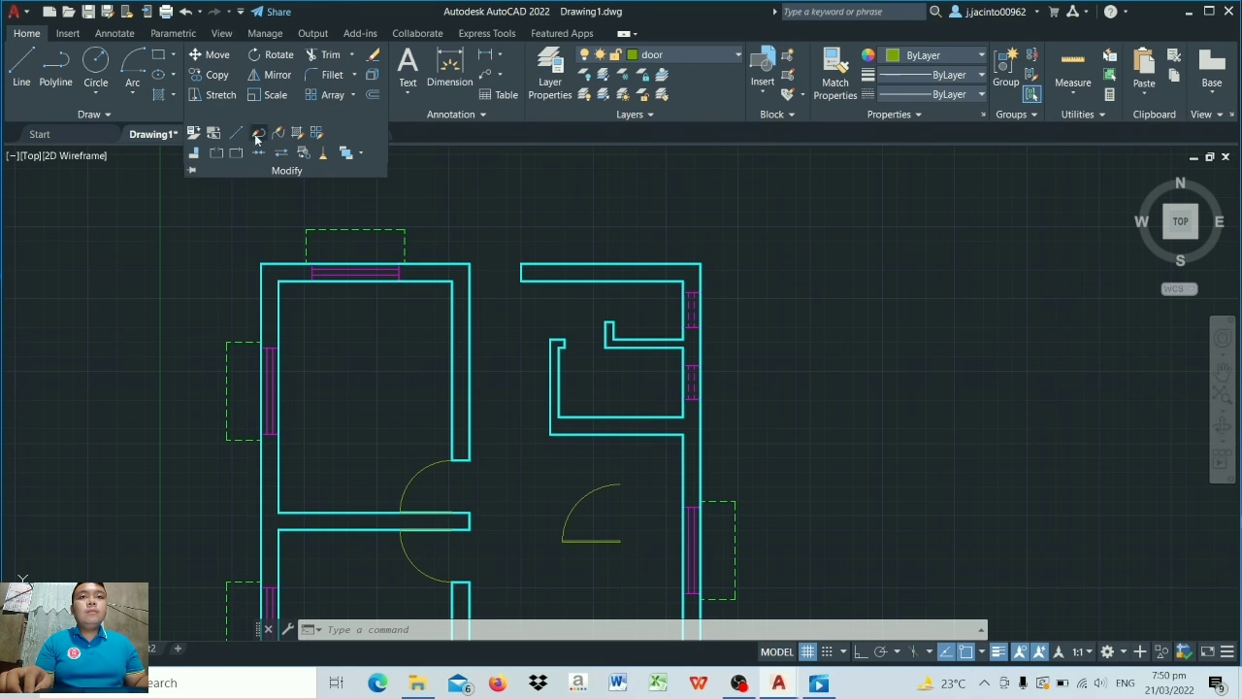
{"action": "left_click", "coordinate": [195, 155]}
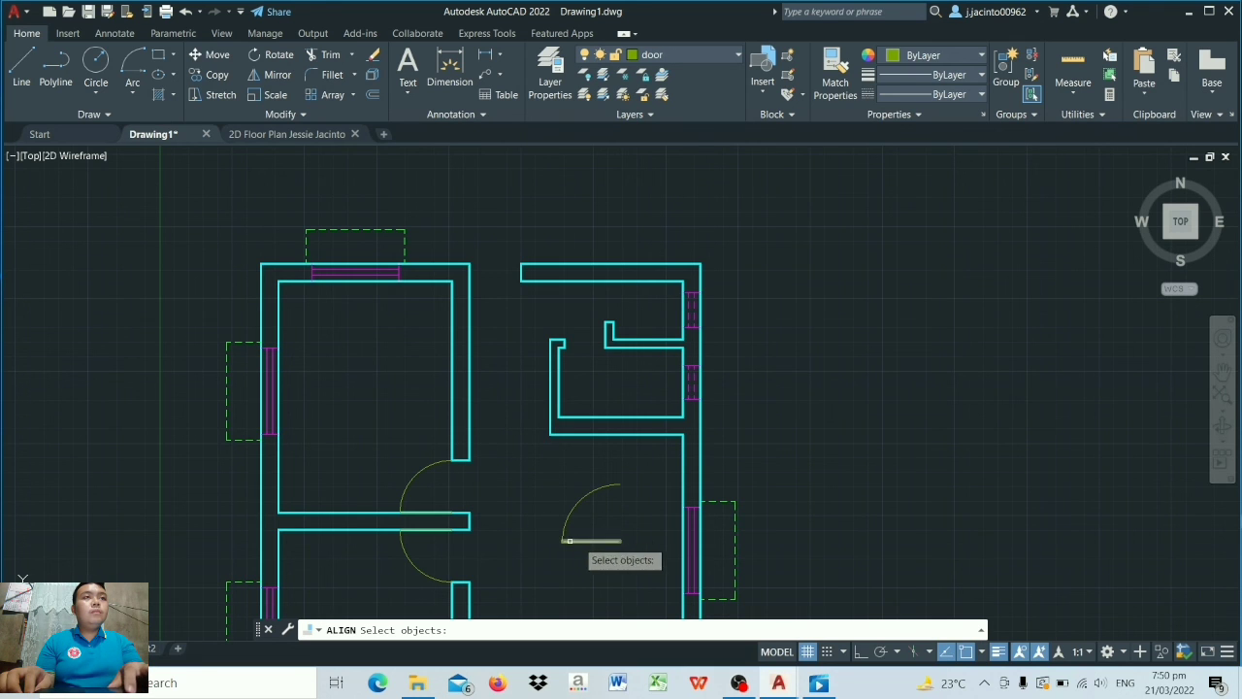
{"action": "left_click", "coordinate": [626, 552]}
{"action": "left_click", "coordinate": [568, 475]}
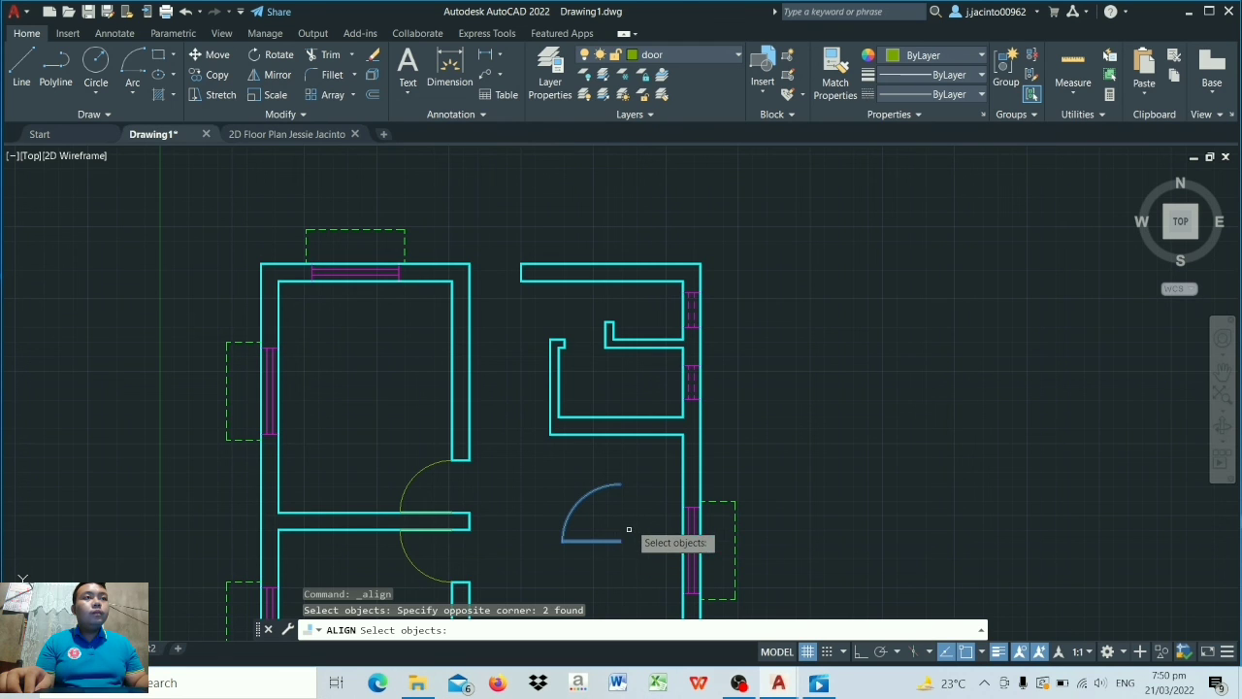
{"action": "key", "text": "Return"}
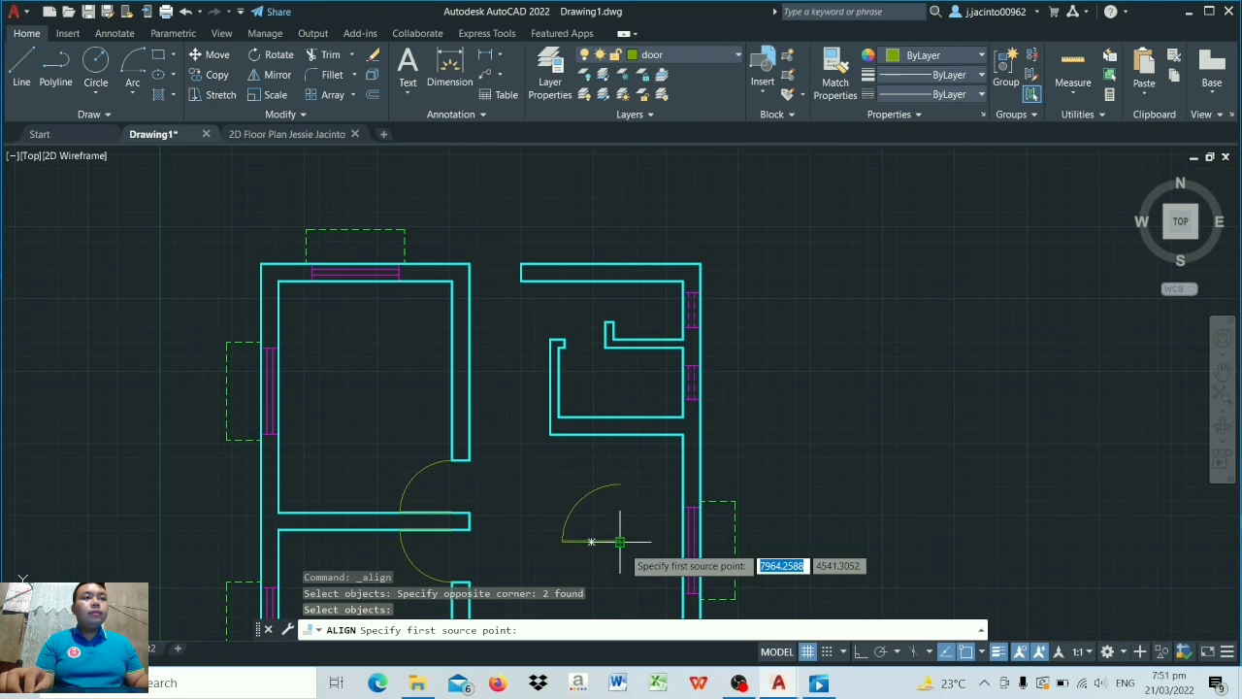
{"action": "left_click", "coordinate": [620, 541]}
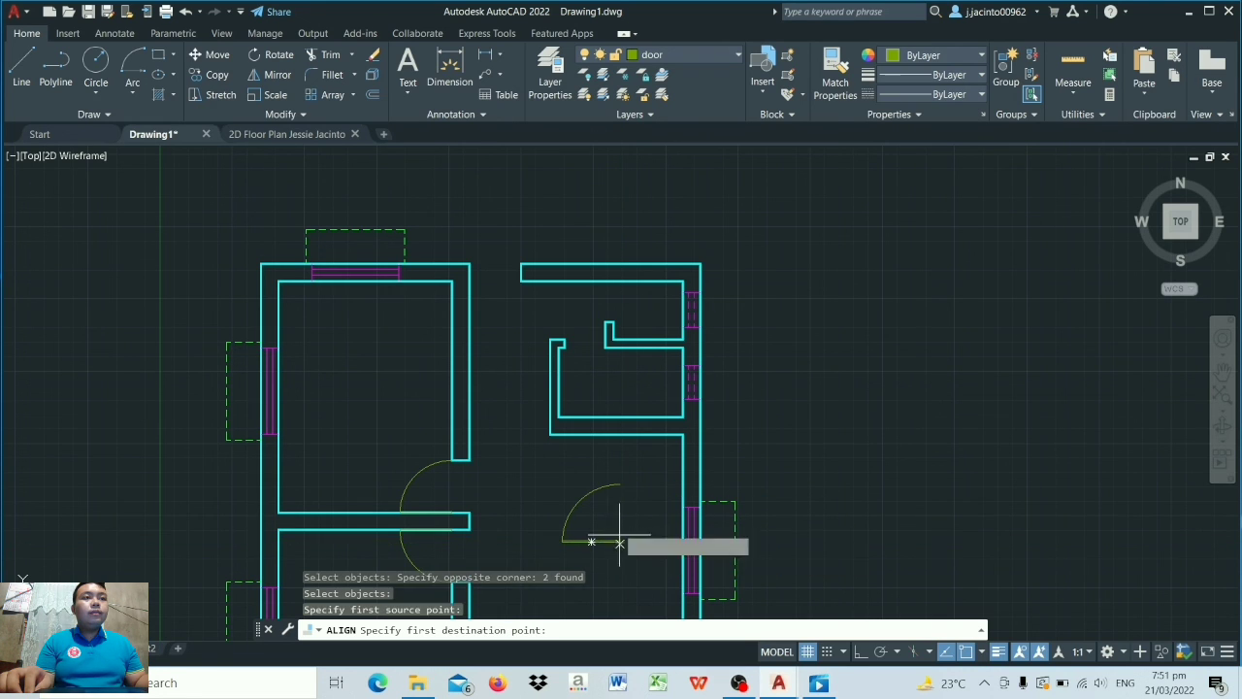
{"action": "left_click", "coordinate": [469, 282]}
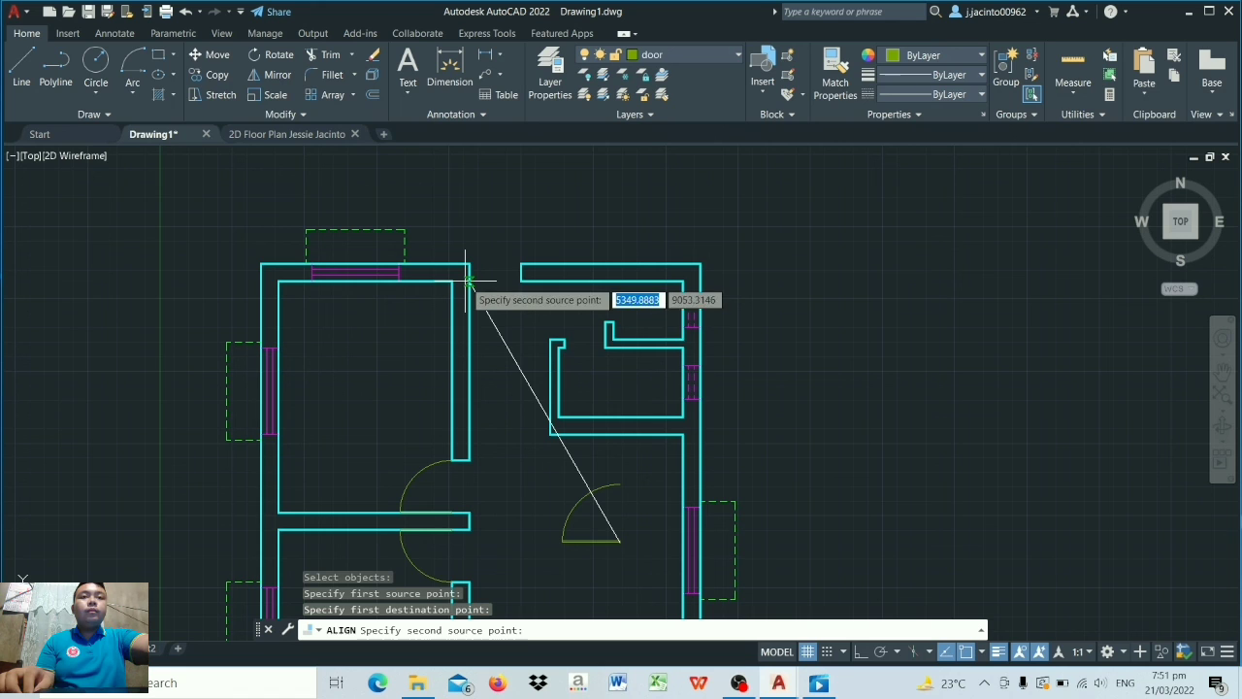
{"action": "left_click", "coordinate": [619, 483]}
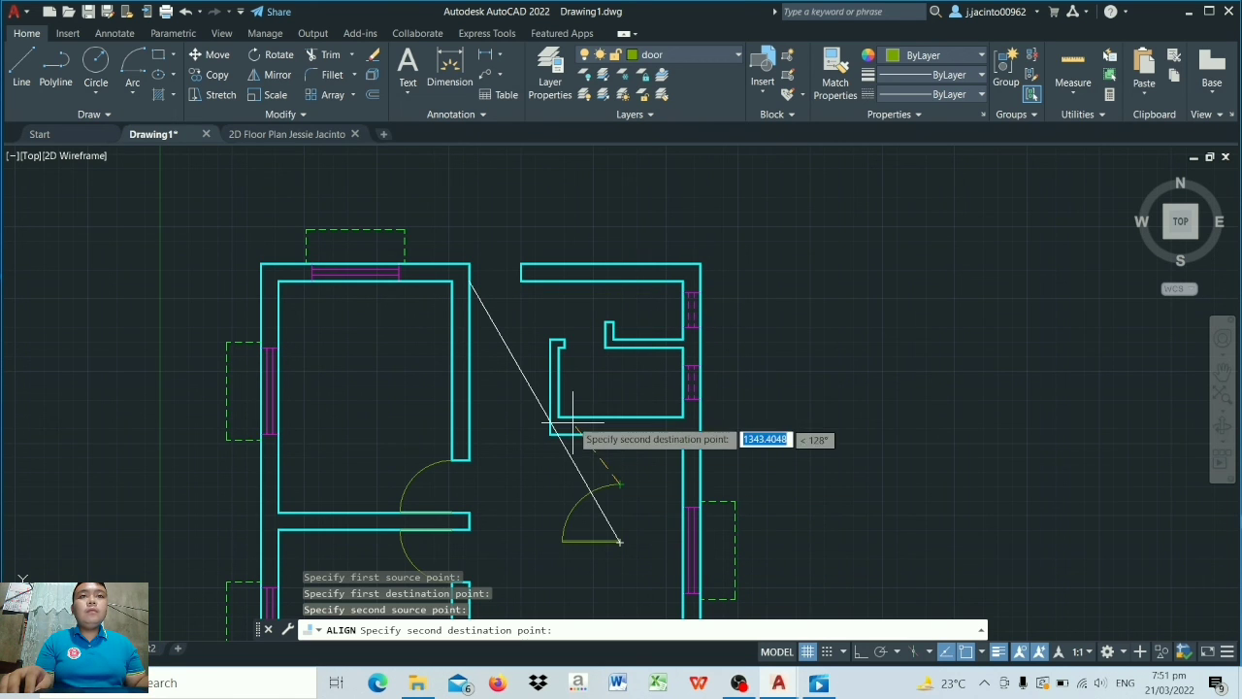
{"action": "left_click", "coordinate": [522, 281]}
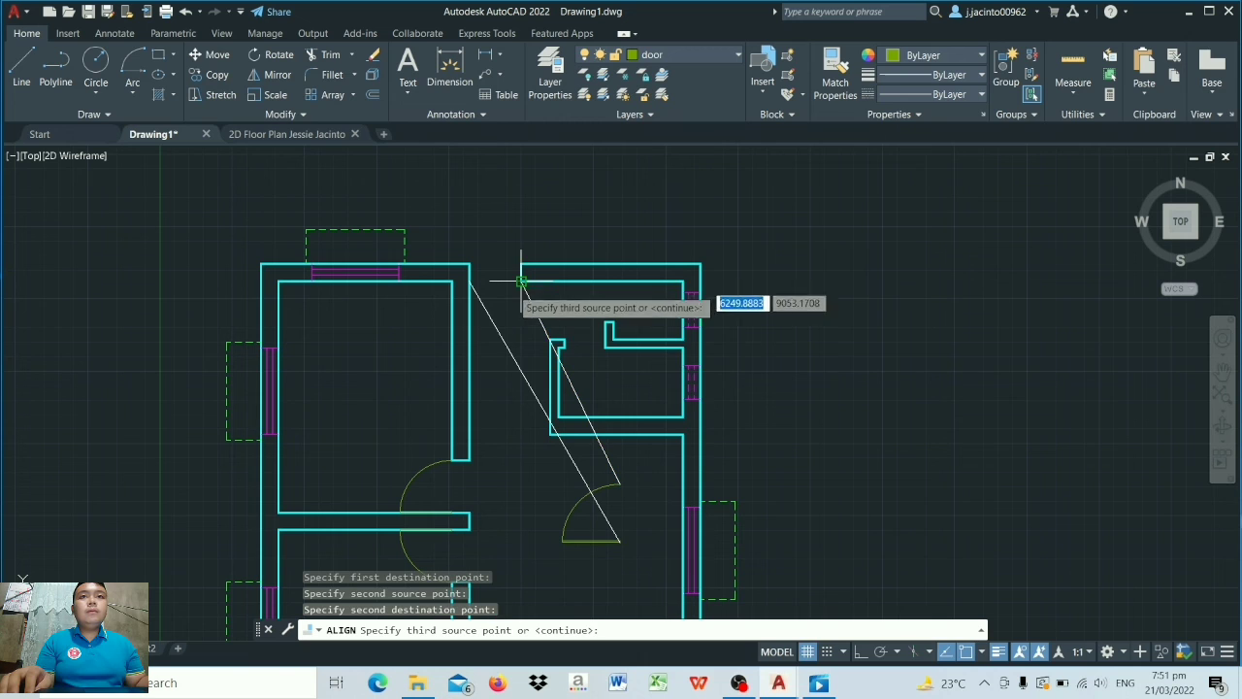
{"action": "key", "text": "Return"}
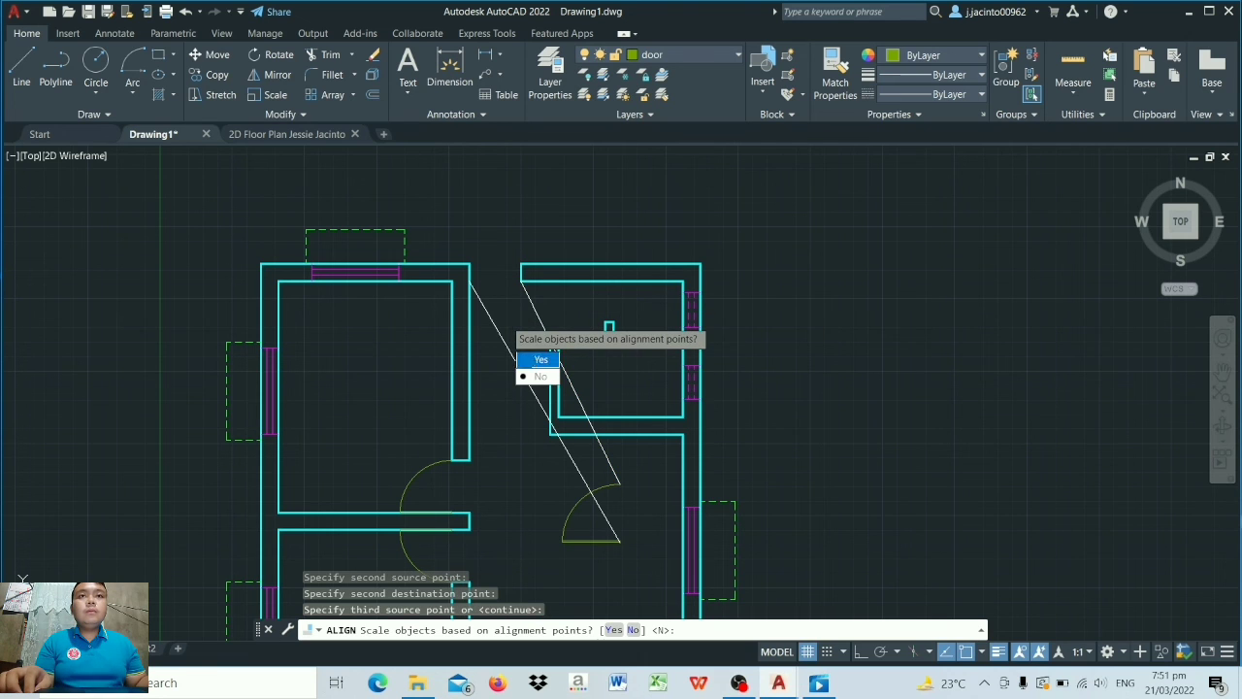
{"action": "type", "text": "Y"}
{"action": "key", "text": "Return"}
Step: Mirror the top opening's door about the line joining the opening's two inner wall corners so it swings inward, erasing the source objects
{"action": "scroll", "coordinate": [501, 246], "scroll_direction": "up", "scroll_amount": 2}
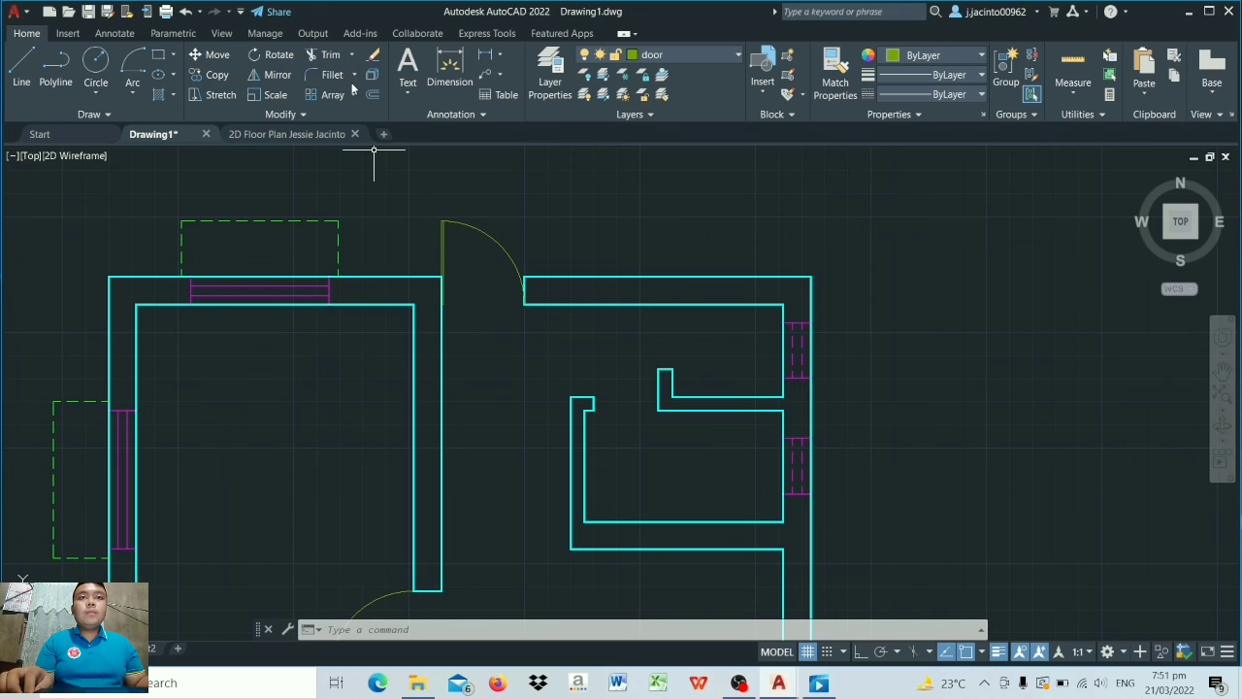
{"action": "left_click", "coordinate": [264, 83]}
{"action": "left_click", "coordinate": [517, 230]}
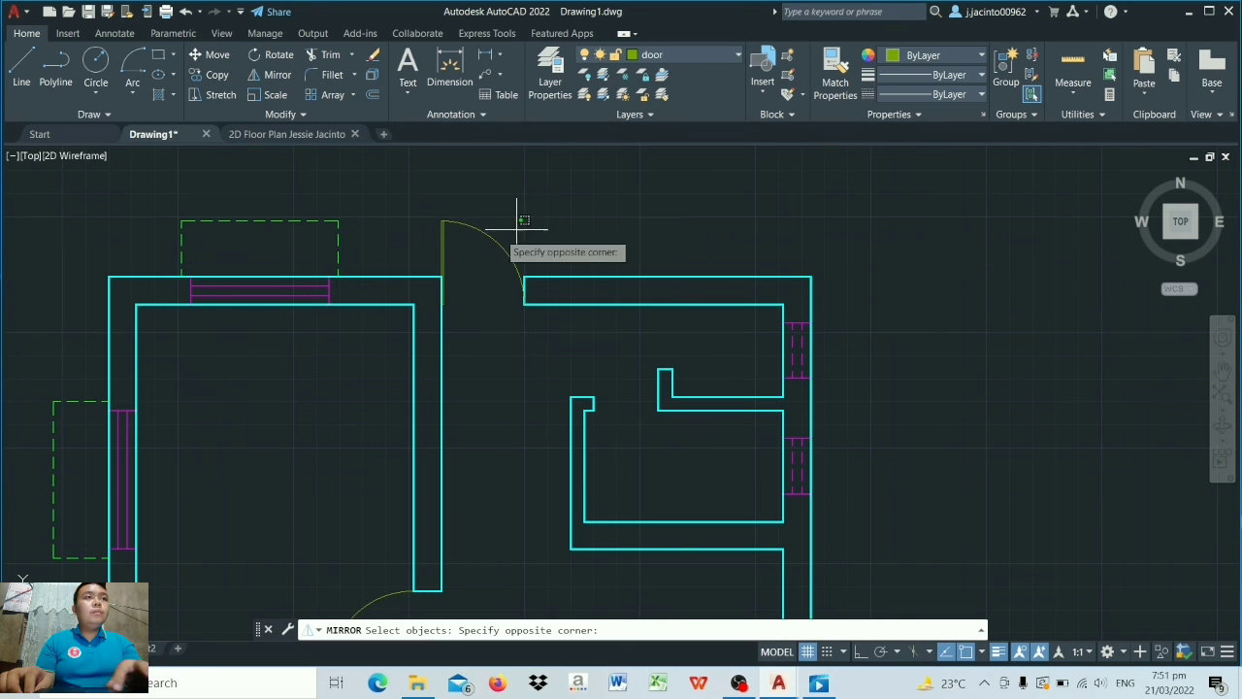
{"action": "left_click", "coordinate": [414, 242]}
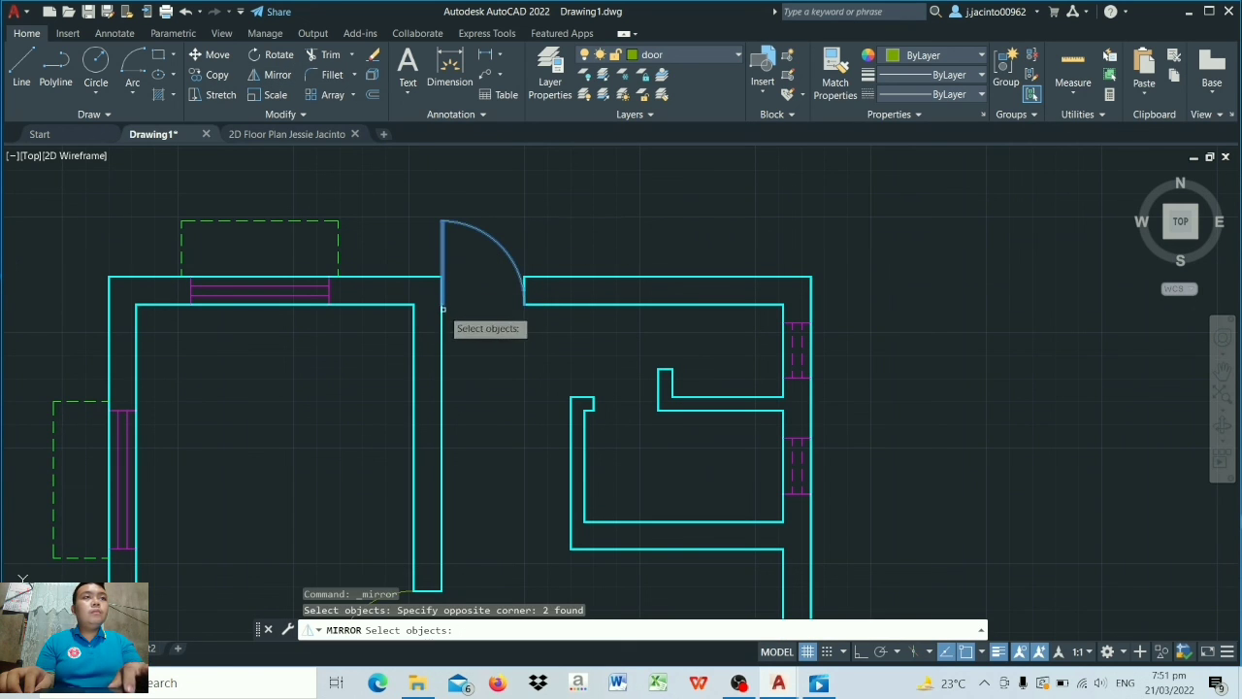
{"action": "key", "text": "Return"}
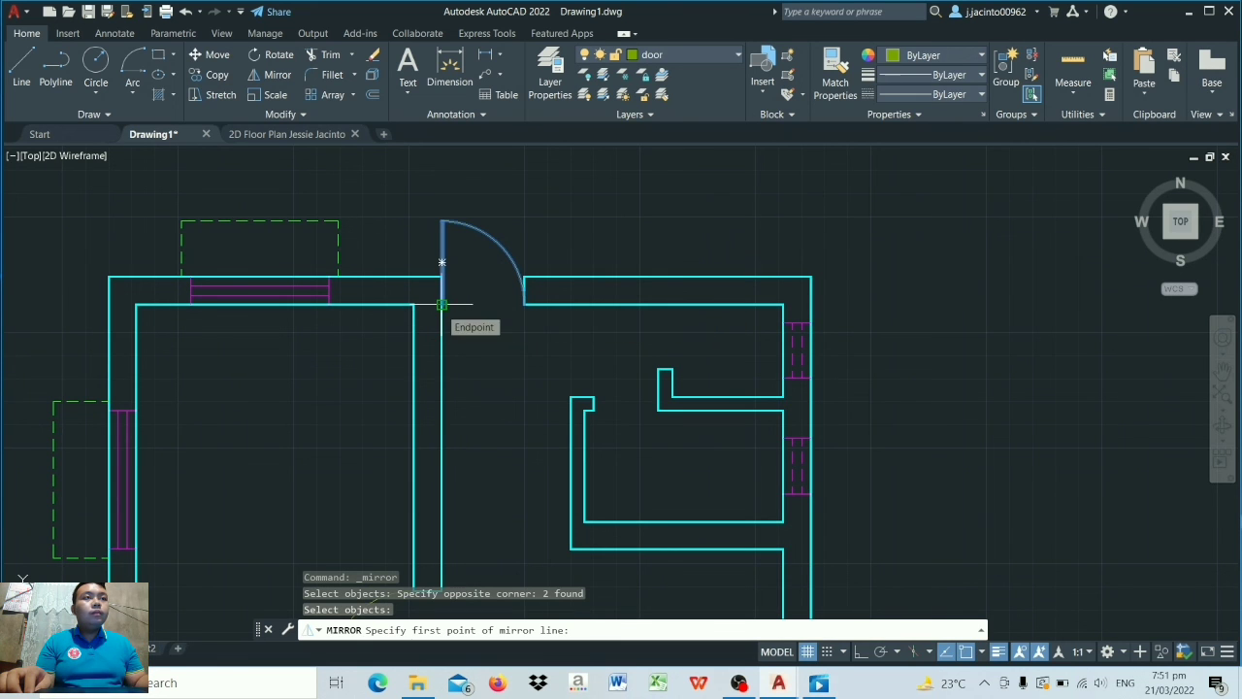
{"action": "left_click", "coordinate": [442, 307]}
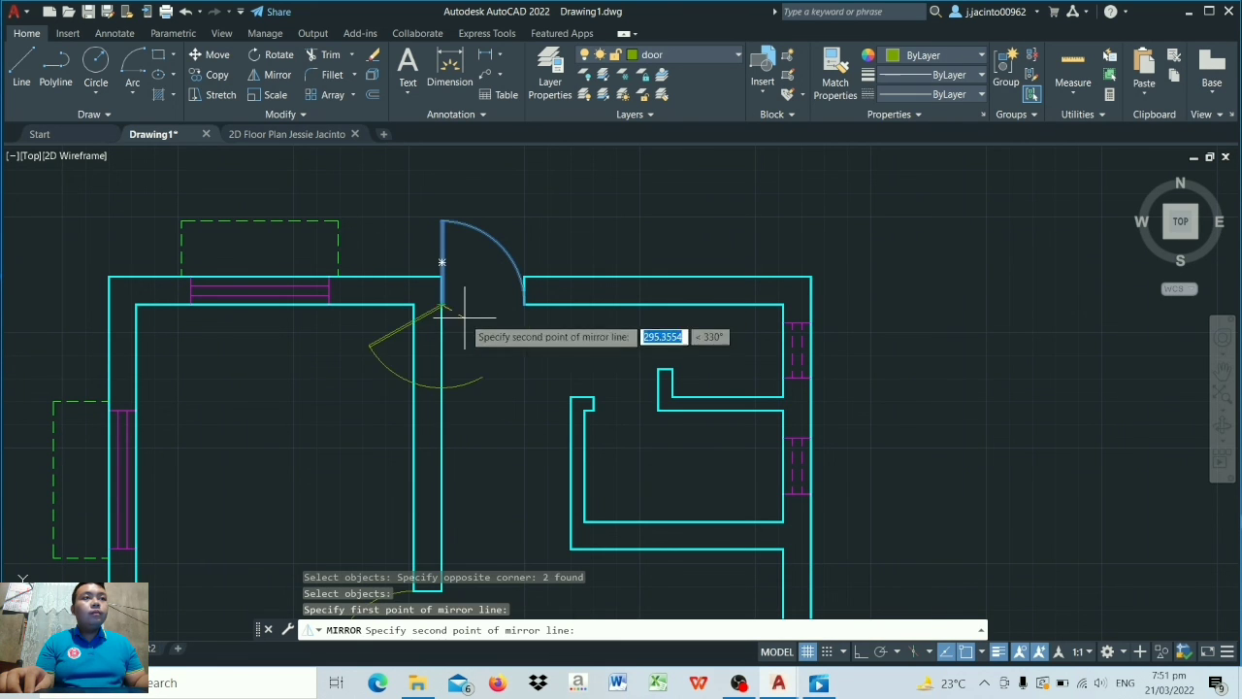
{"action": "left_click", "coordinate": [524, 305]}
{"action": "left_click", "coordinate": [557, 345]}
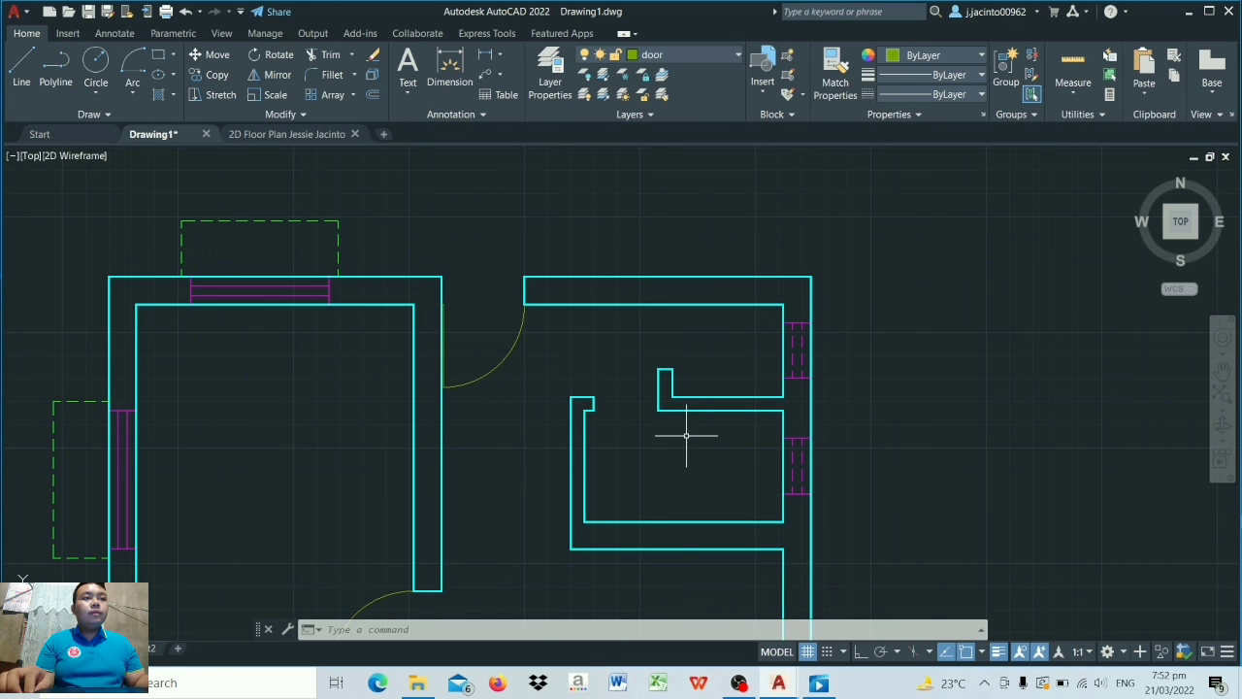
Step: Copy the top door by its leaf's upper-right corner to the small room's wall-stub lower-right corner, plus a spare copy right of the plan
{"action": "left_click", "coordinate": [210, 75]}
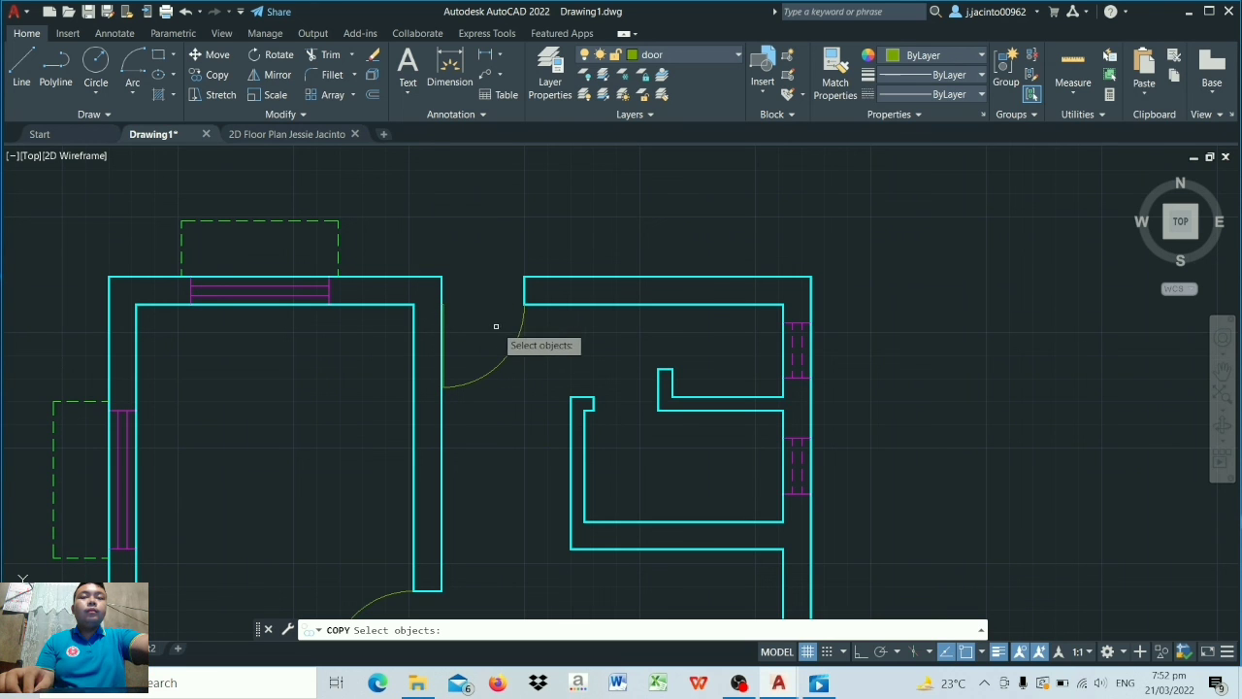
{"action": "left_click", "coordinate": [528, 339]}
{"action": "scroll", "coordinate": [446, 345], "scroll_direction": "up", "scroll_amount": 5}
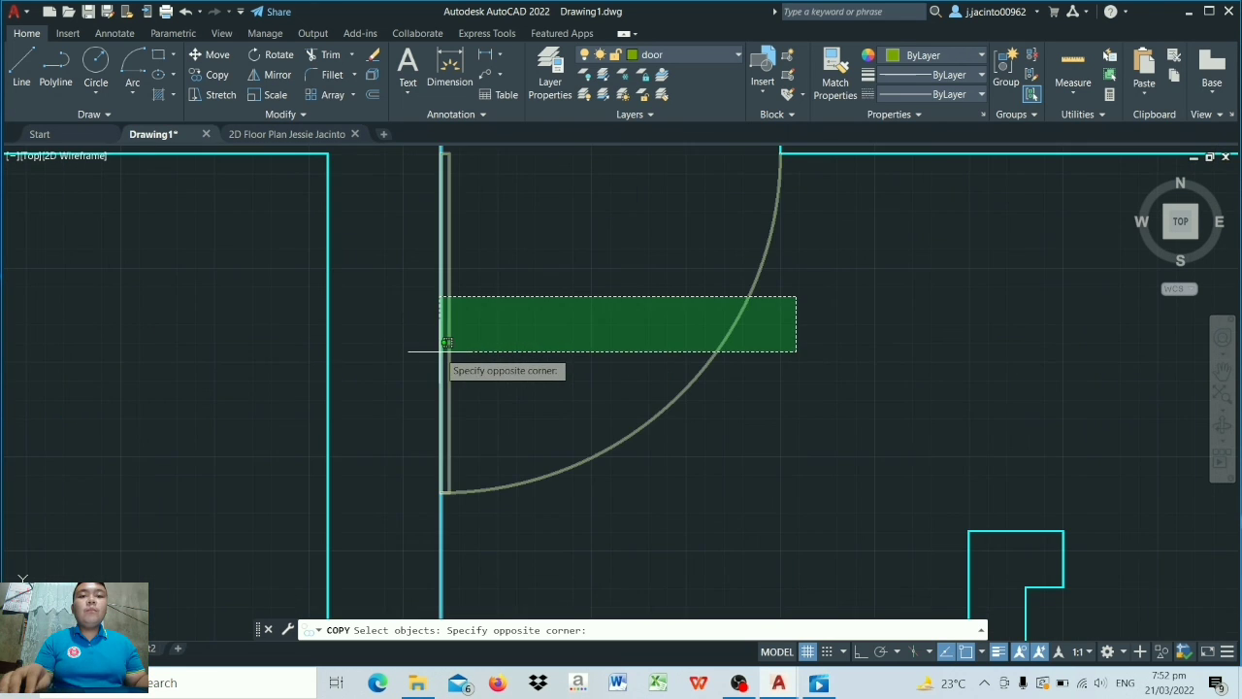
{"action": "left_click", "coordinate": [446, 345]}
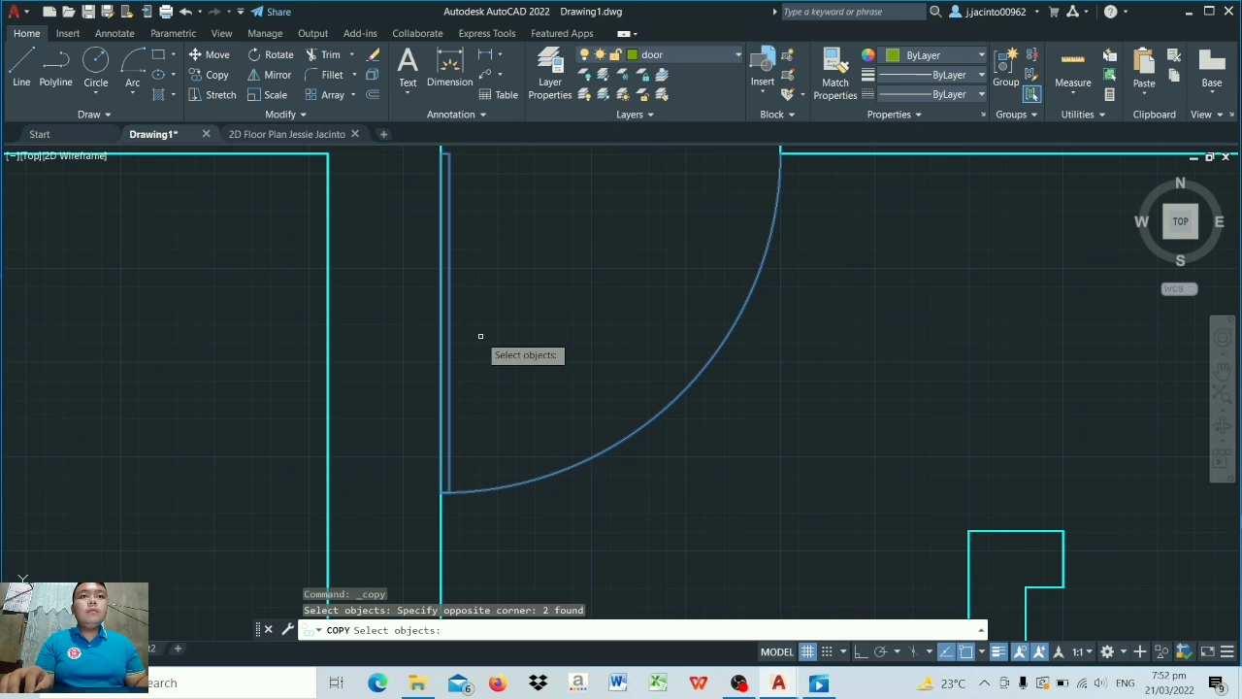
{"action": "key", "text": "Return"}
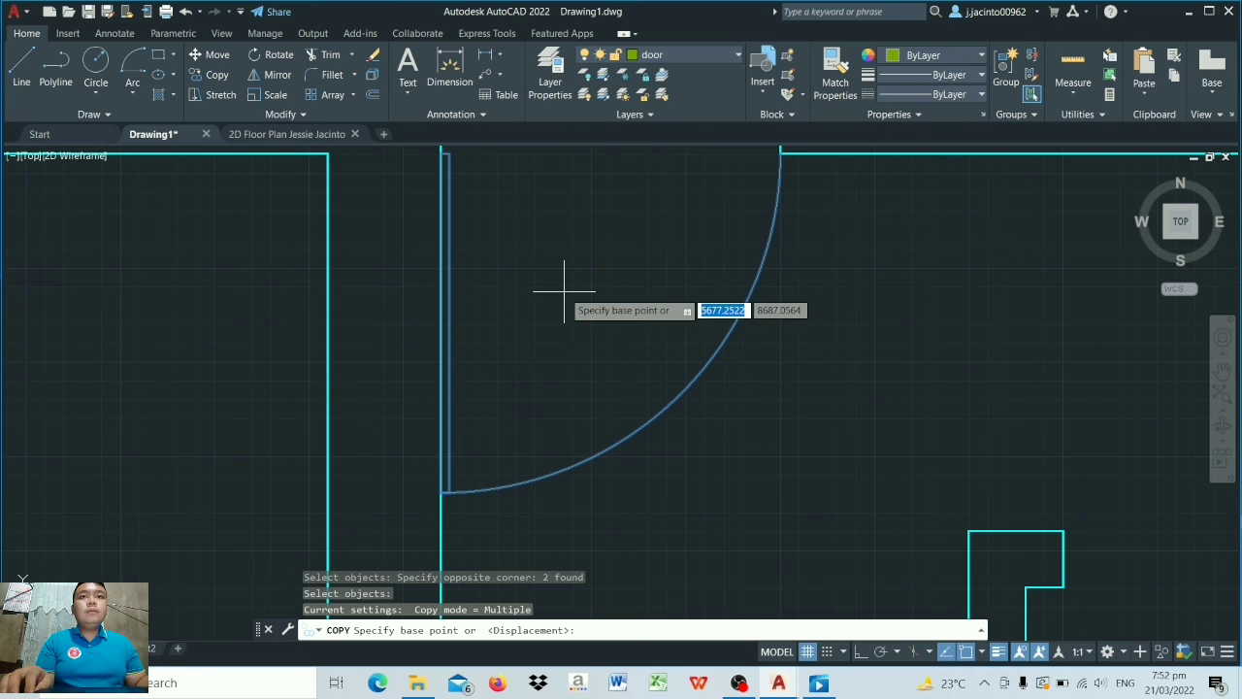
{"action": "scroll", "coordinate": [564, 282], "scroll_direction": "down", "scroll_amount": 2}
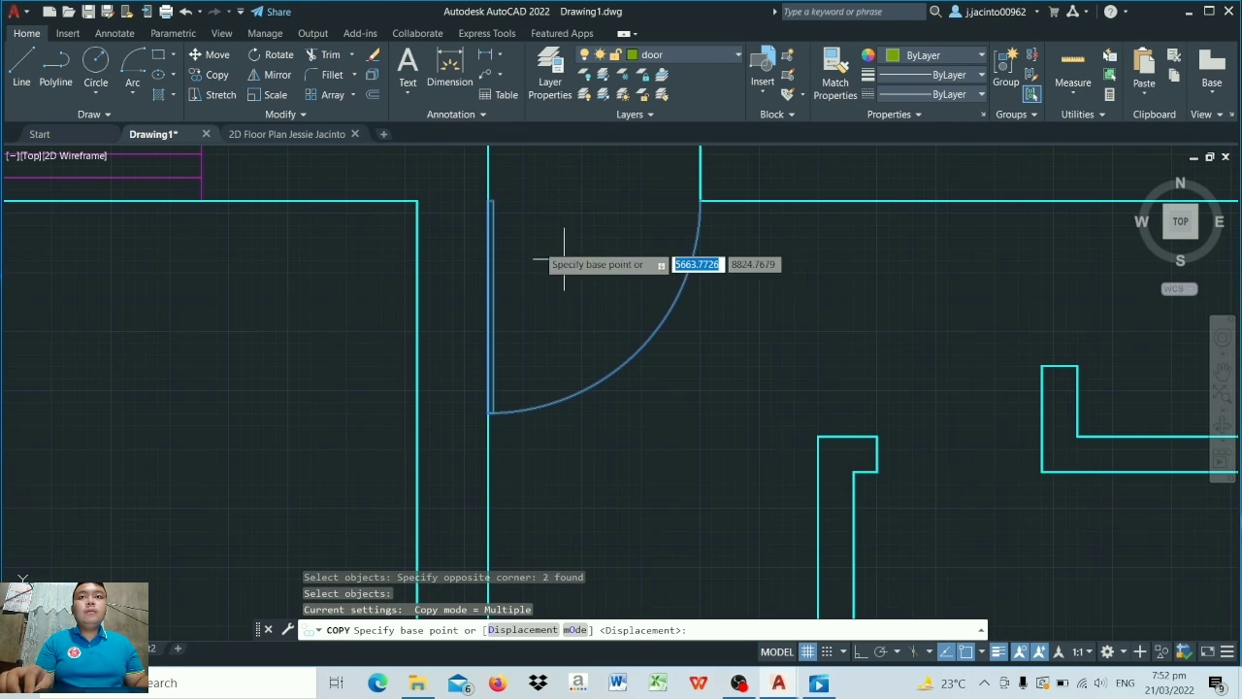
{"action": "left_click", "coordinate": [492, 202]}
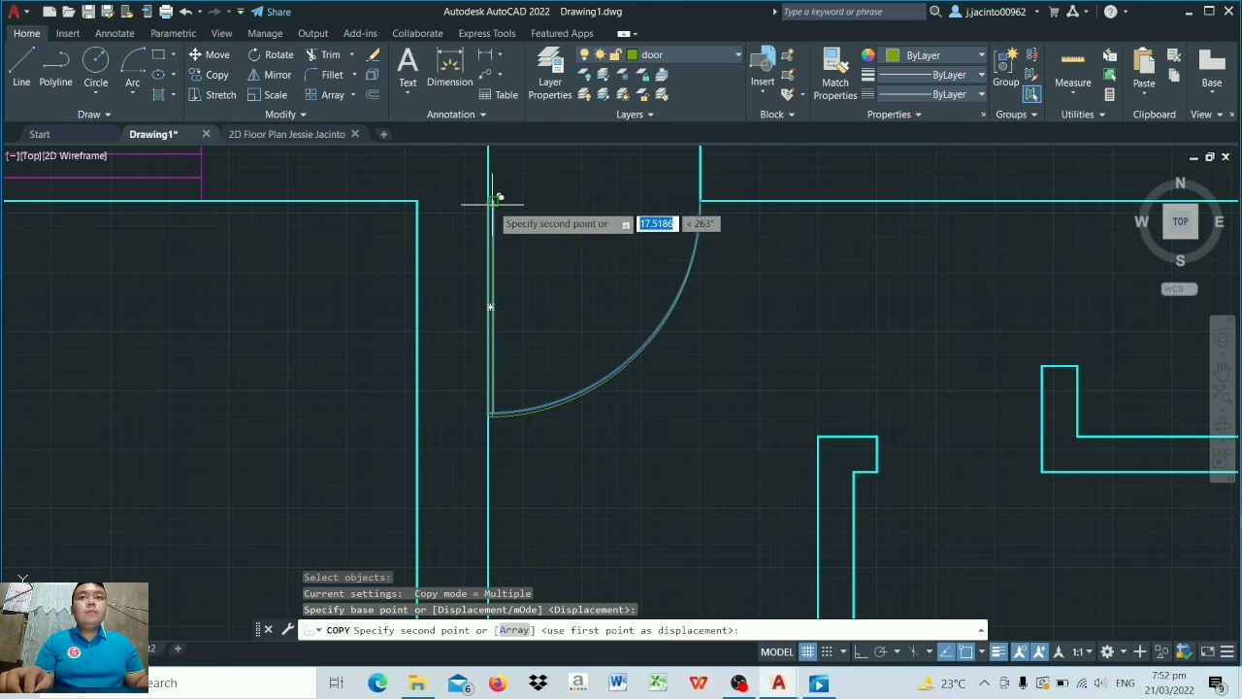
{"action": "left_click", "coordinate": [877, 471]}
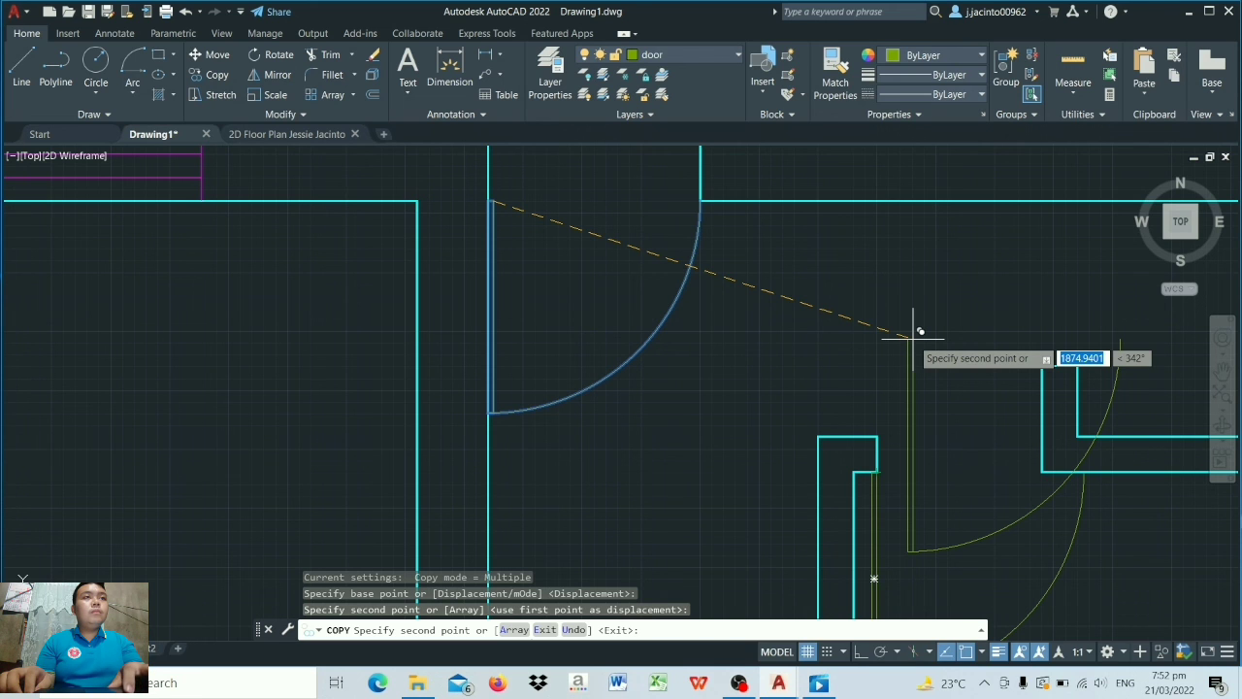
{"action": "scroll", "coordinate": [913, 335], "scroll_direction": "down", "scroll_amount": 6}
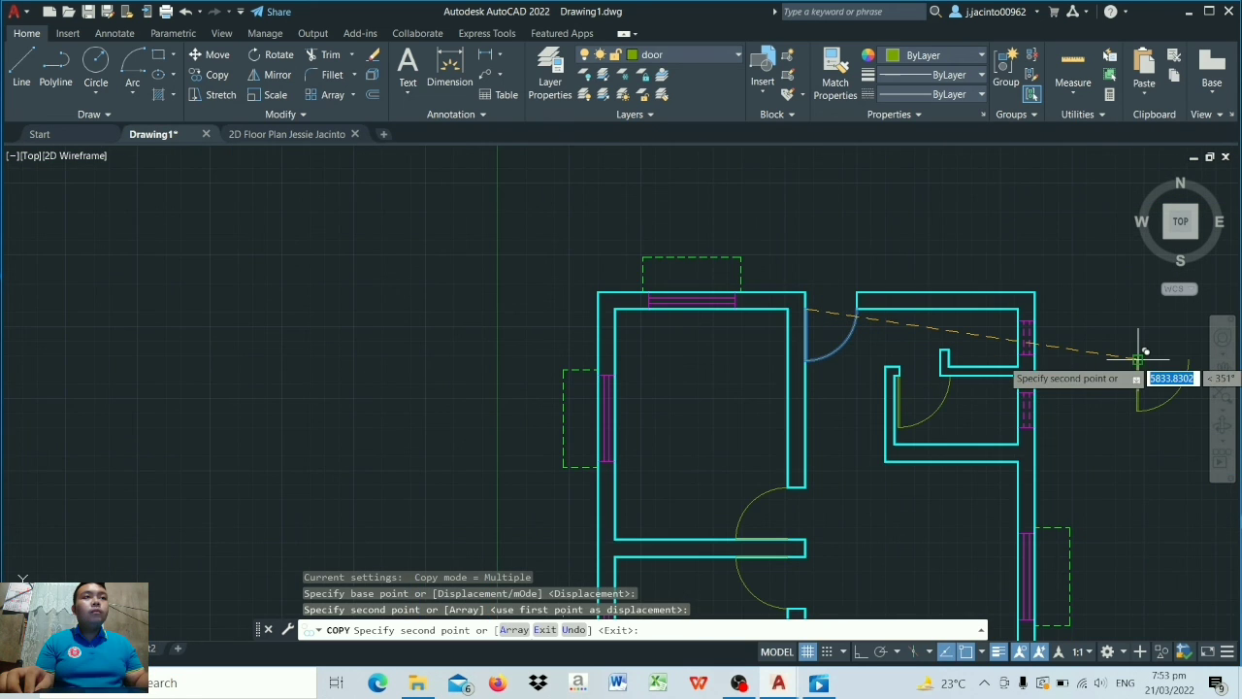
{"action": "left_click", "coordinate": [1138, 361]}
{"action": "key", "text": "Return"}
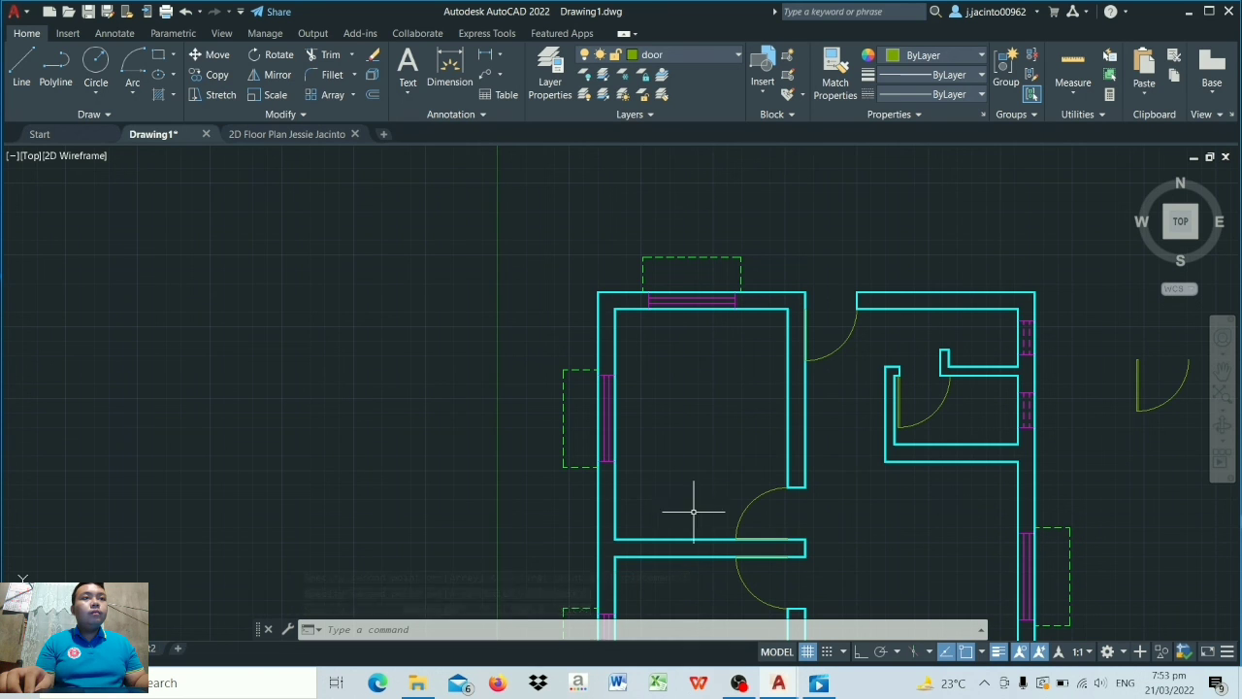
Step: Scale the small room's door by reference from its hinge corner, taking hinge to arc end as reference and ending at the opposite wall corner
{"action": "scroll", "coordinate": [953, 389], "scroll_direction": "up", "scroll_amount": 5}
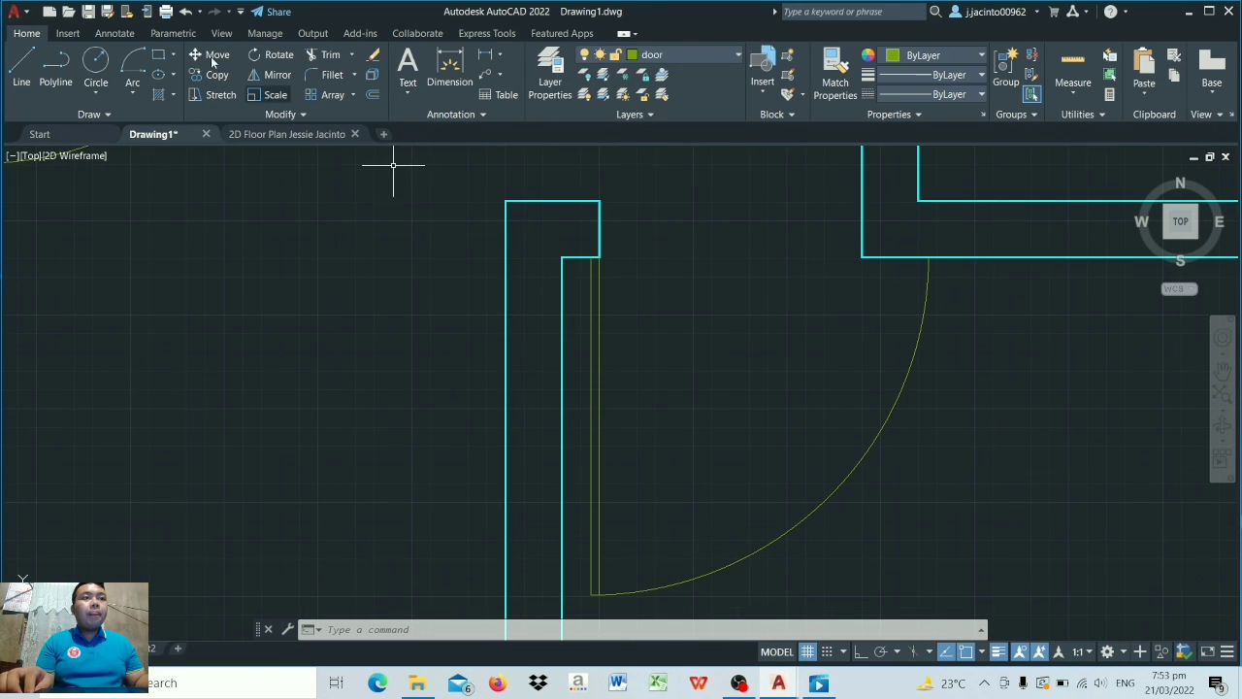
{"action": "left_click", "coordinate": [255, 98]}
{"action": "left_click", "coordinate": [920, 415]}
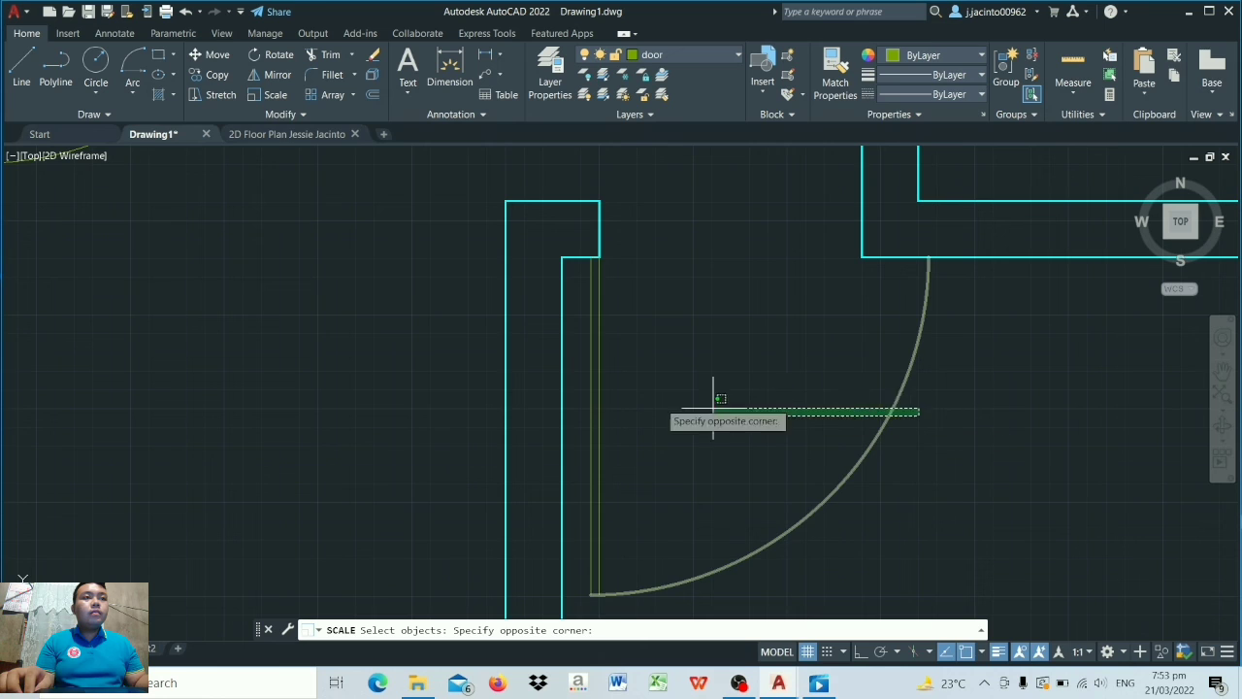
{"action": "left_click", "coordinate": [581, 391]}
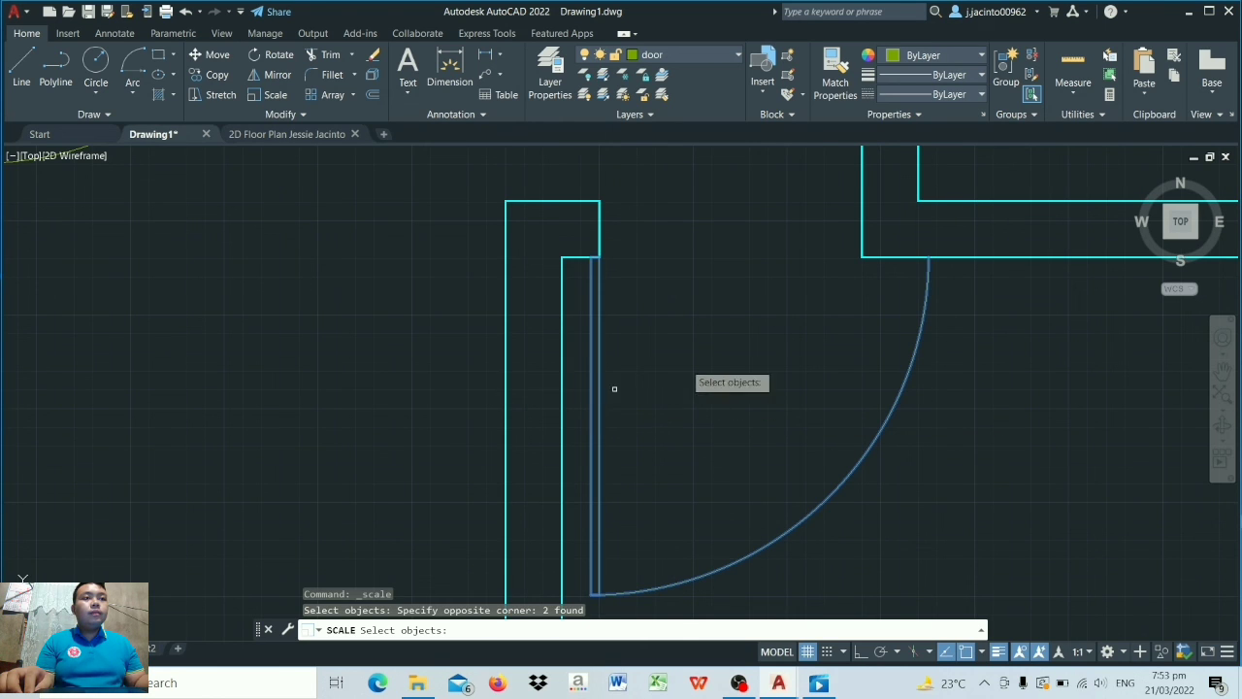
{"action": "key", "text": "Return"}
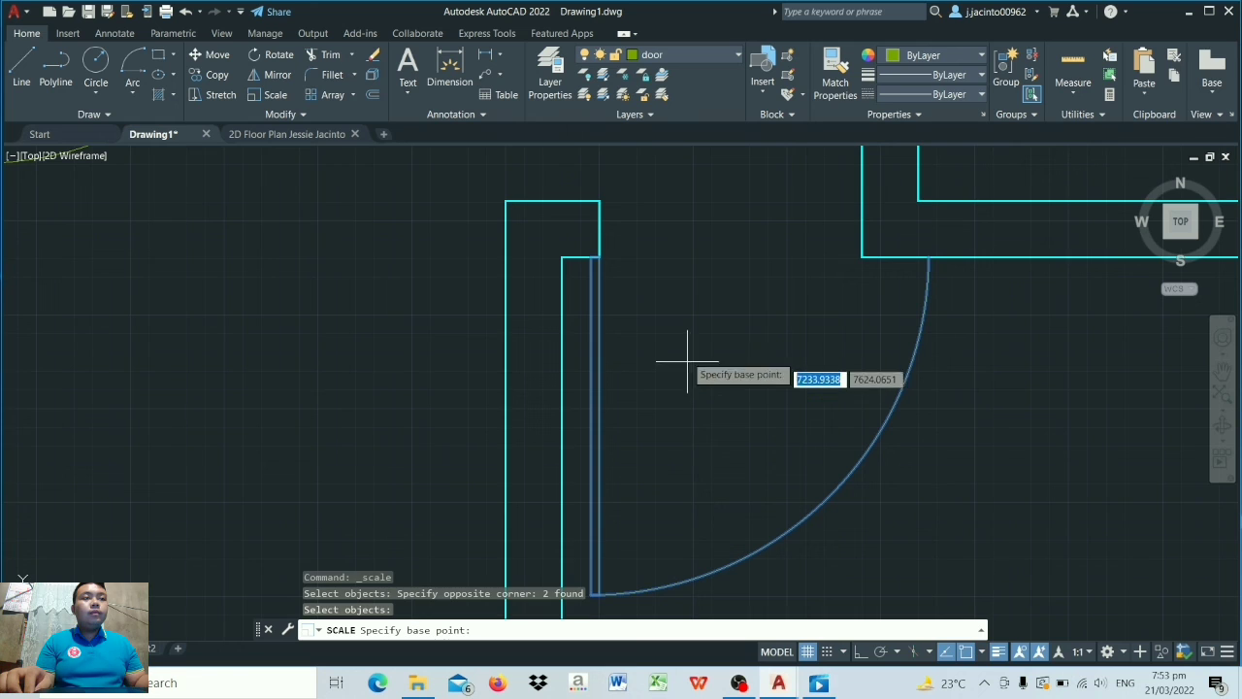
{"action": "left_click", "coordinate": [599, 257]}
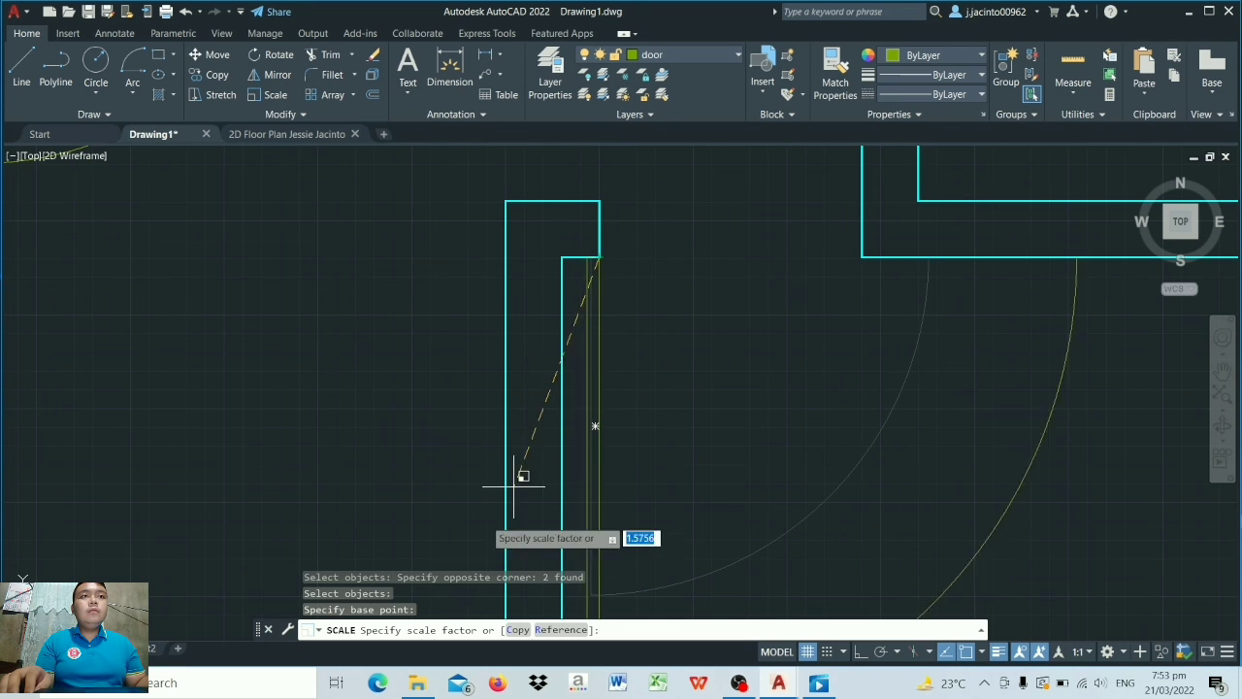
{"action": "type", "text": "r"}
{"action": "key", "text": "Return"}
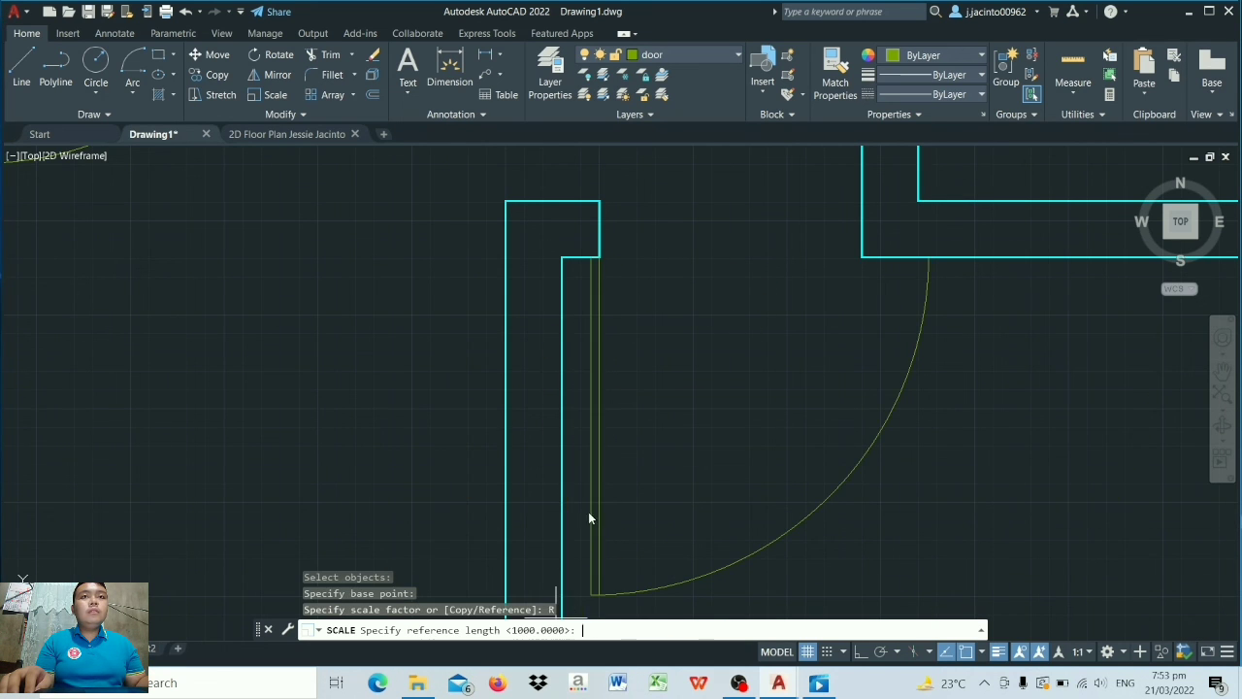
{"action": "left_click", "coordinate": [599, 257]}
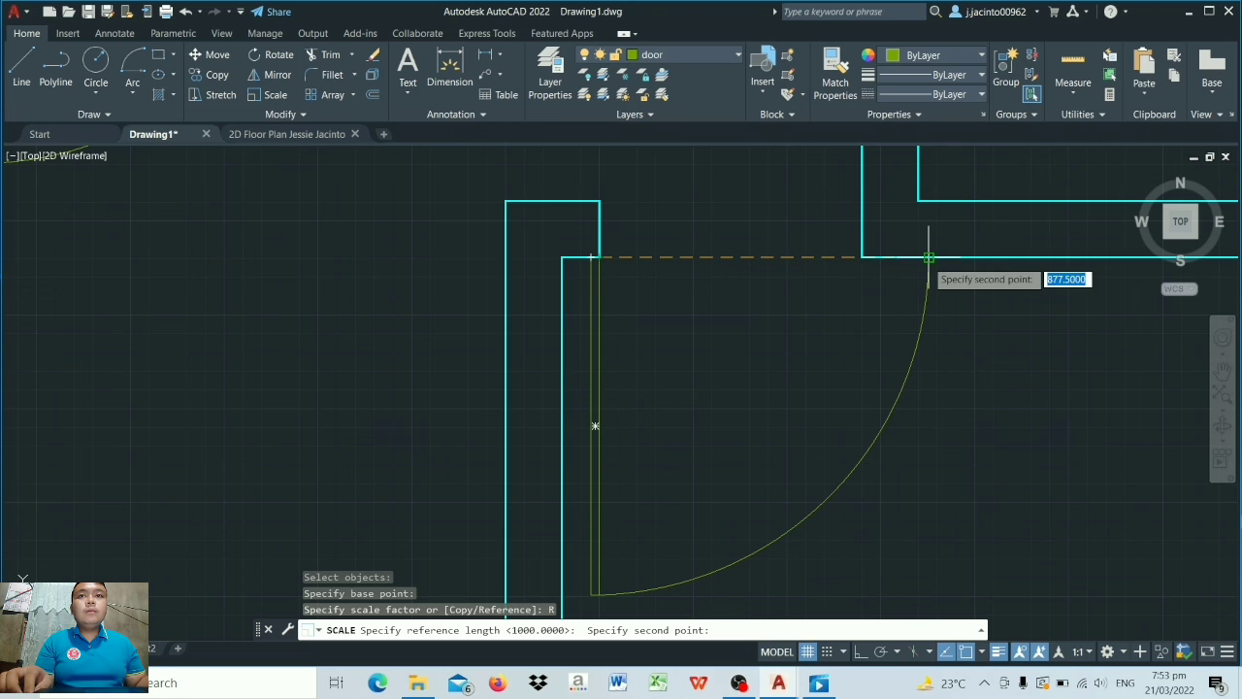
{"action": "left_click", "coordinate": [929, 258]}
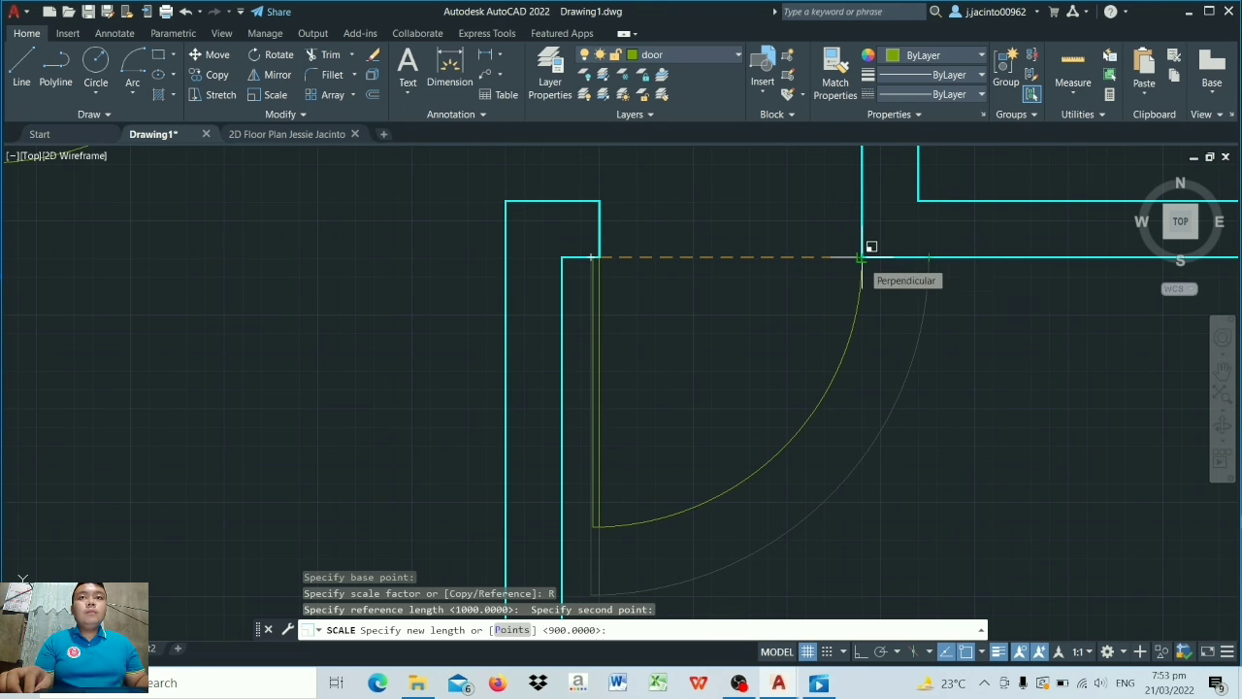
{"action": "left_click", "coordinate": [862, 257]}
{"action": "scroll", "coordinate": [637, 291], "scroll_direction": "down", "scroll_amount": 2}
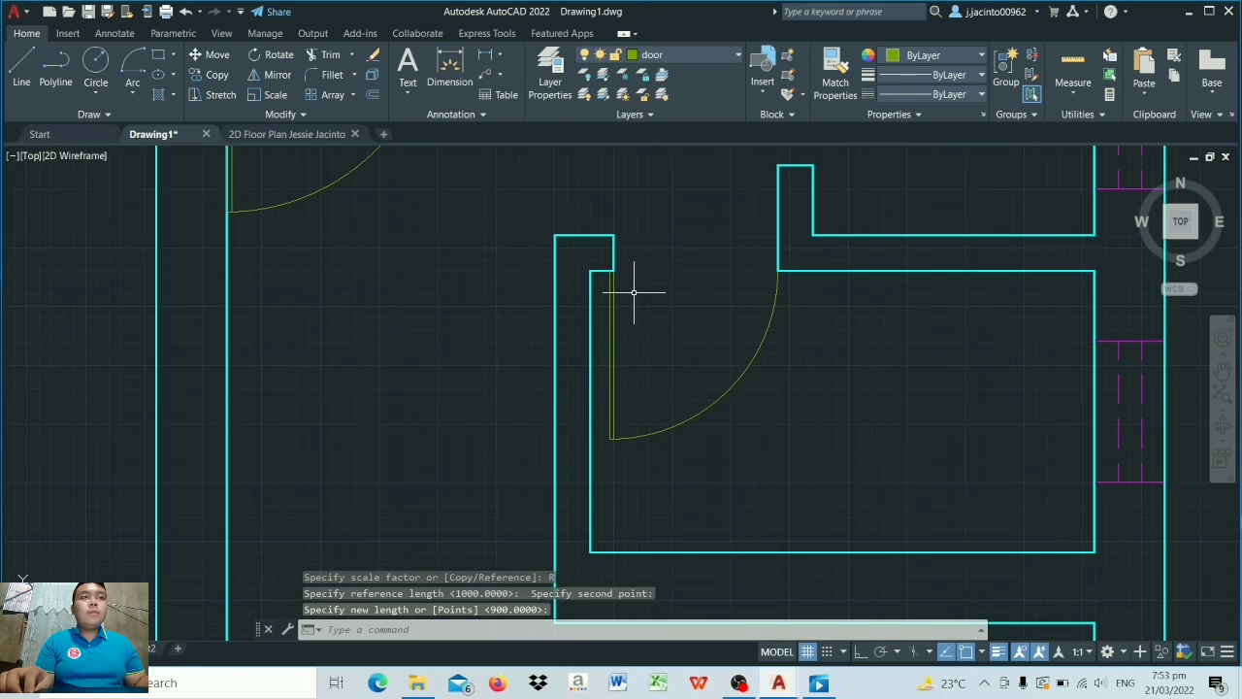
{"action": "scroll", "coordinate": [476, 291], "scroll_direction": "down", "scroll_amount": 3}
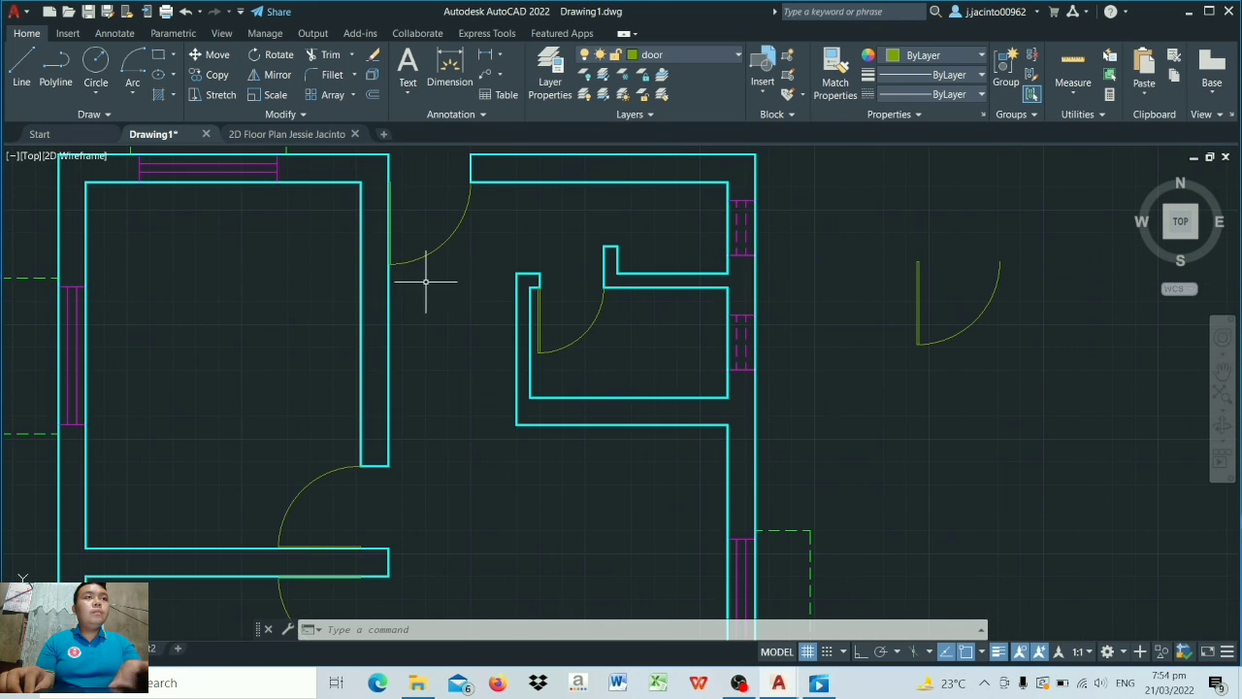
{"action": "scroll", "coordinate": [406, 513], "scroll_direction": "up", "scroll_amount": 2}
{"action": "scroll", "coordinate": [402, 547], "scroll_direction": "down", "scroll_amount": 2}
{"action": "scroll", "coordinate": [743, 347], "scroll_direction": "up", "scroll_amount": 2}
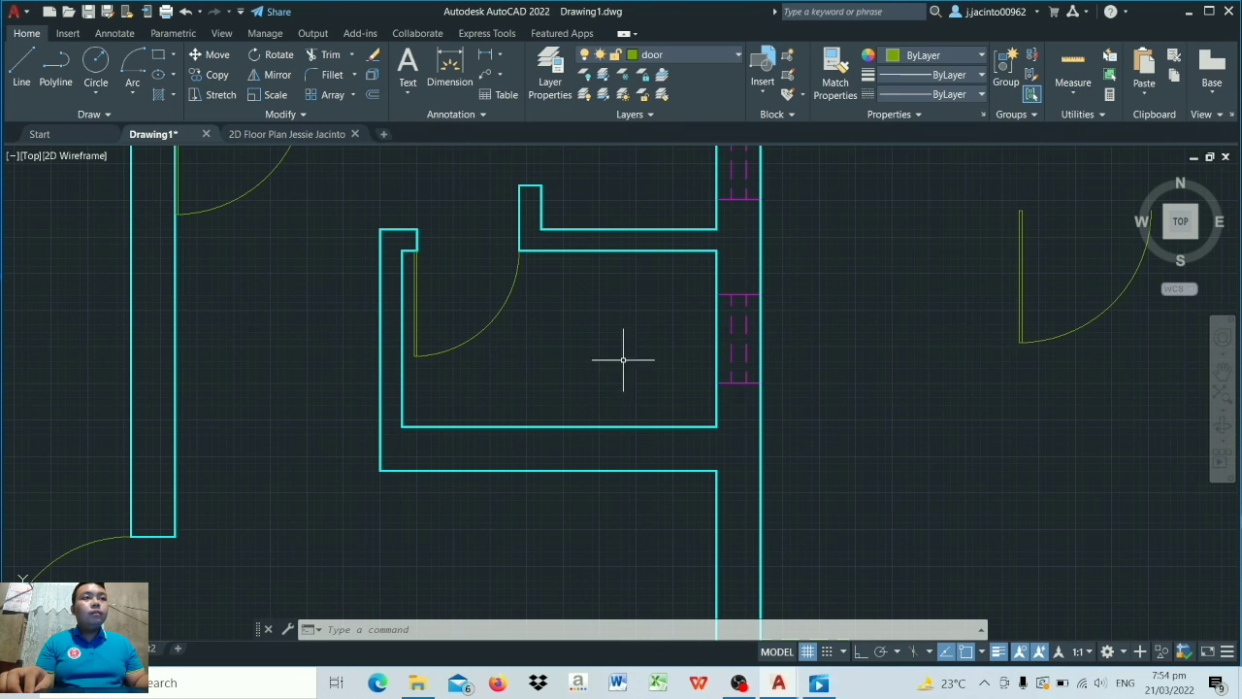
{"action": "scroll", "coordinate": [510, 335], "scroll_direction": "up", "scroll_amount": 2}
{"action": "scroll", "coordinate": [403, 309], "scroll_direction": "down", "scroll_amount": 2}
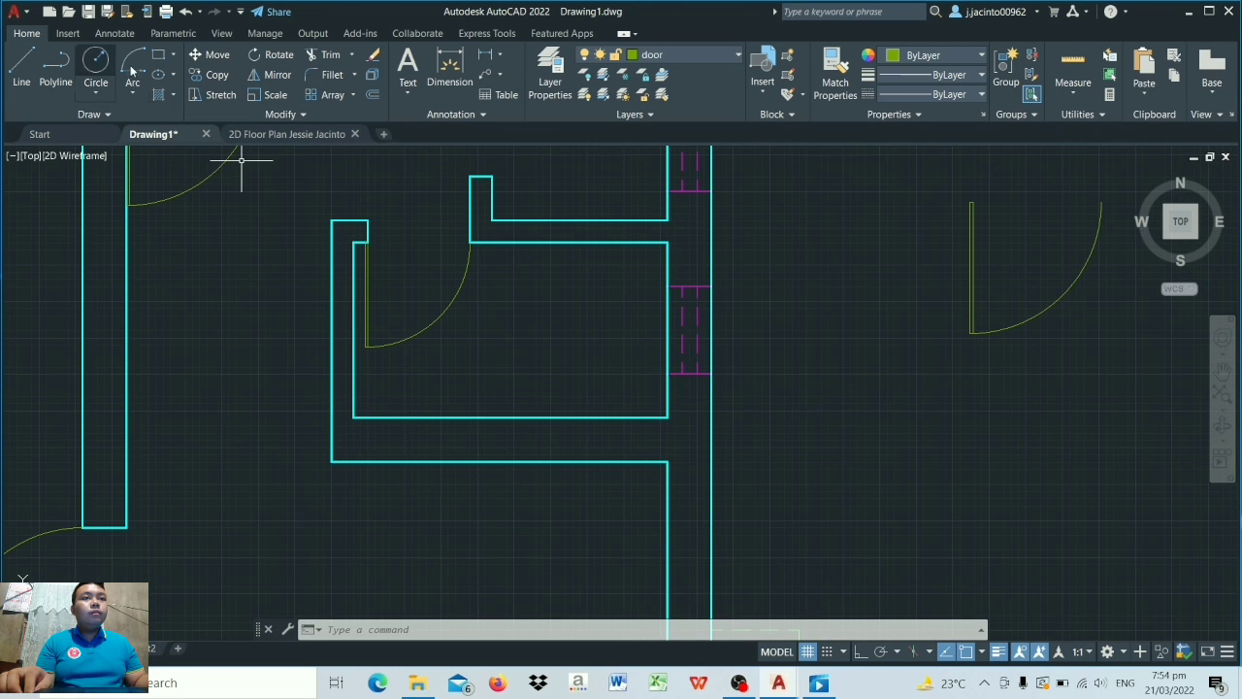
Step: Align the spare door's leaf upper-left corner to the upper stub's top-right corner and its arc end to the wall directly above, scaling to the alignment points
{"action": "scroll", "coordinate": [833, 316], "scroll_direction": "down", "scroll_amount": 2}
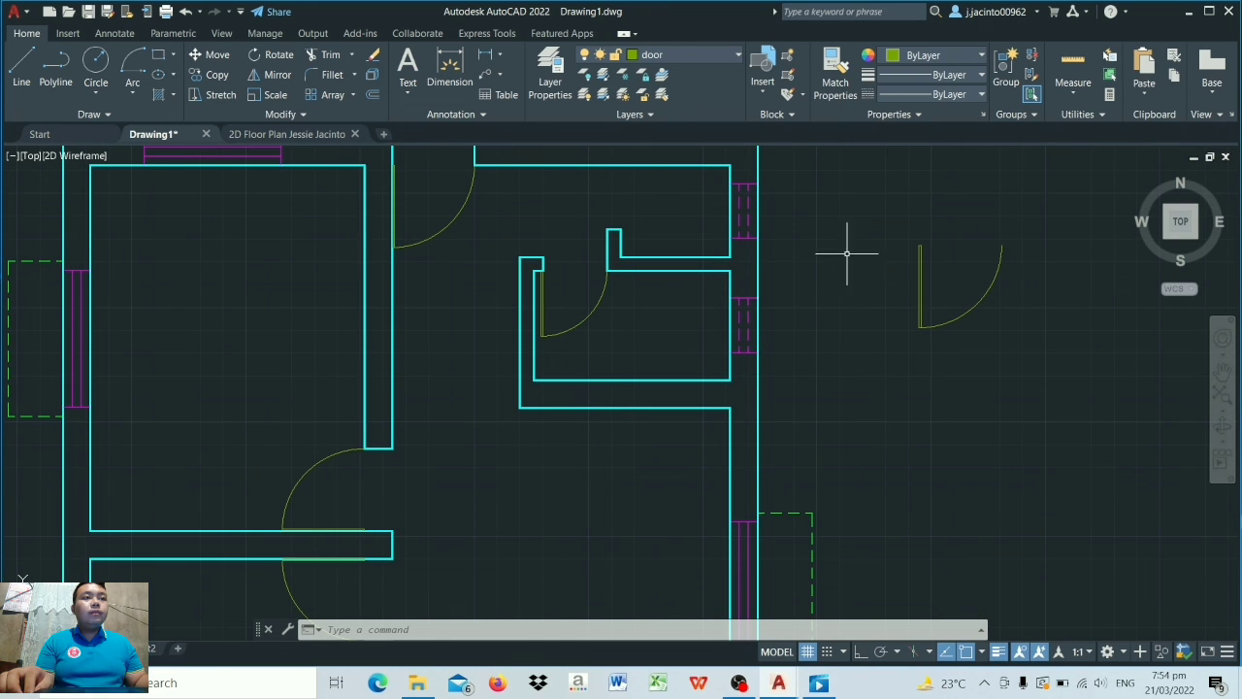
{"action": "left_click", "coordinate": [244, 114]}
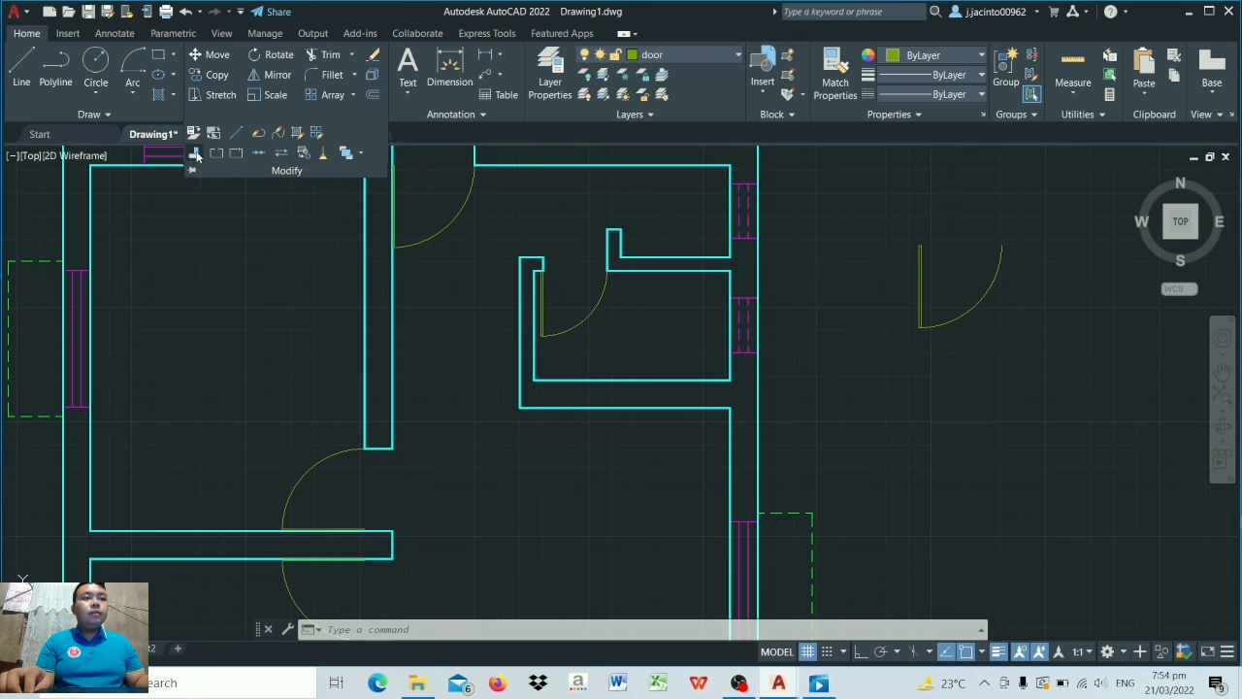
{"action": "left_click", "coordinate": [195, 155]}
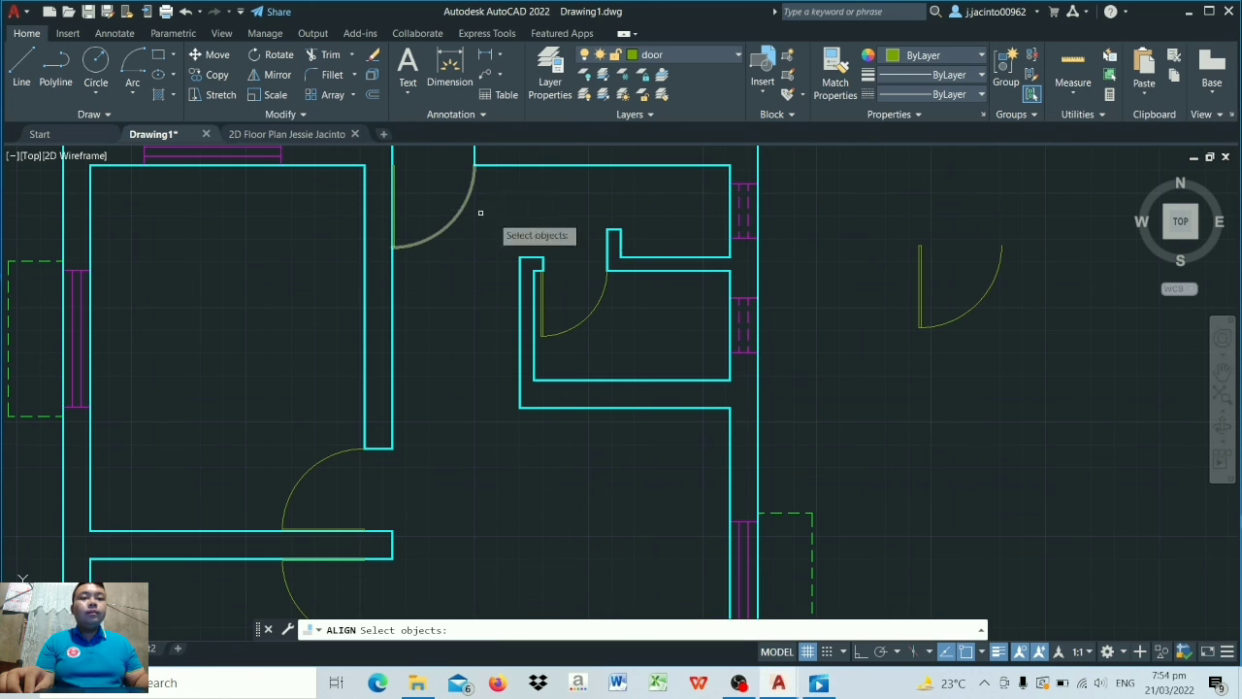
{"action": "left_click", "coordinate": [1033, 302]}
{"action": "left_click", "coordinate": [896, 302]}
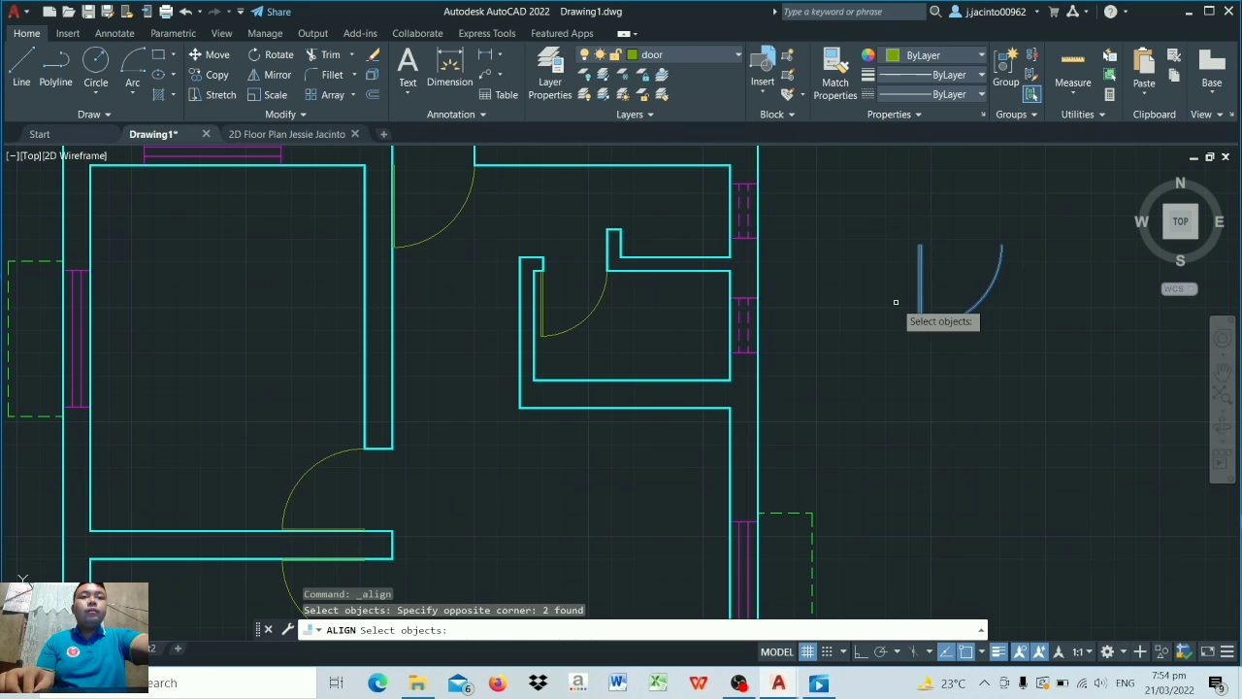
{"action": "key", "text": "Return"}
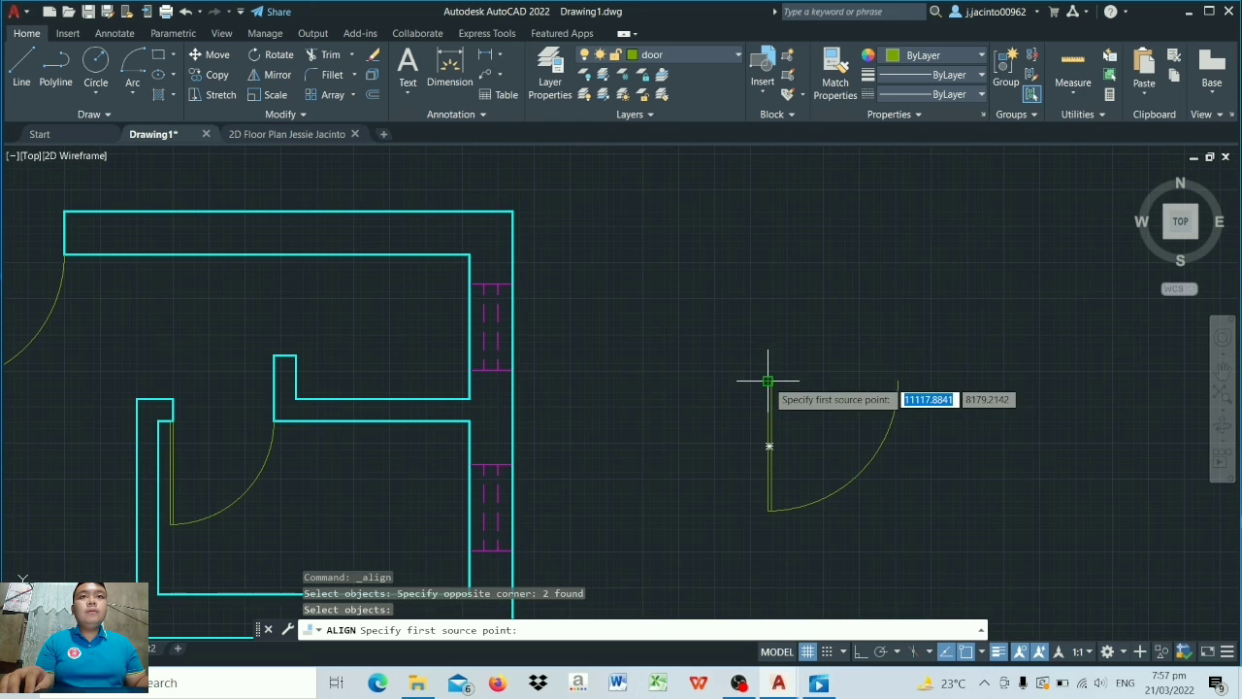
{"action": "left_click", "coordinate": [768, 381]}
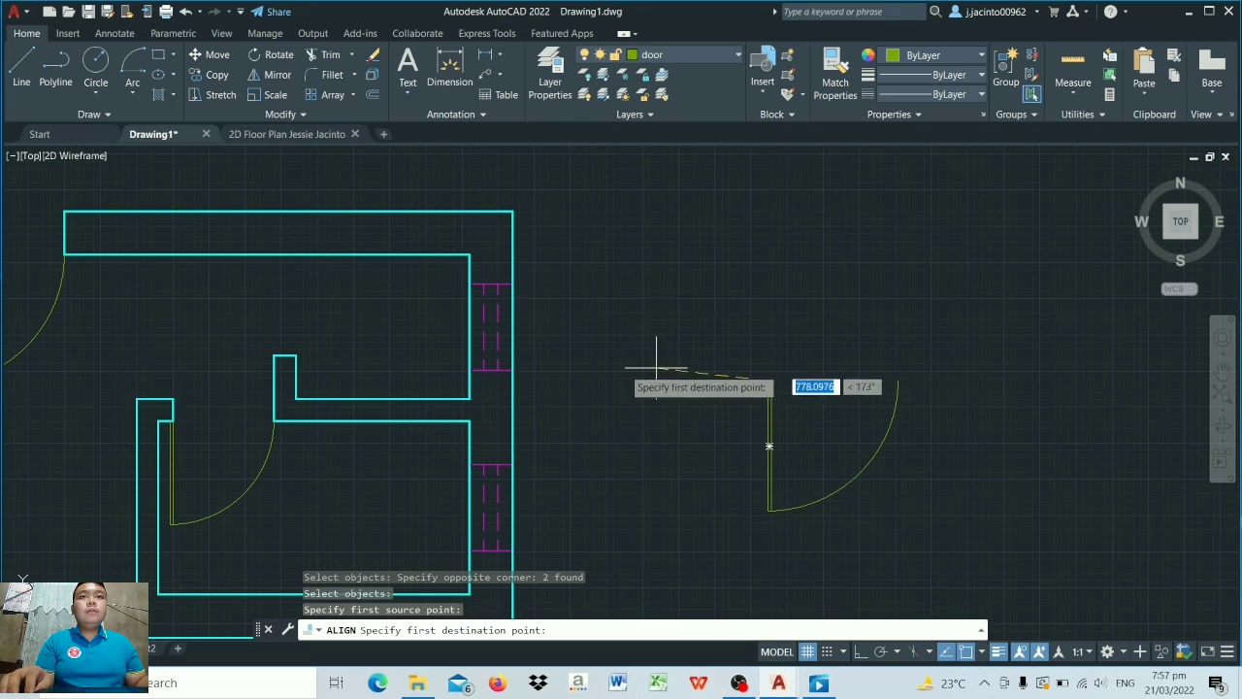
{"action": "left_click", "coordinate": [297, 355]}
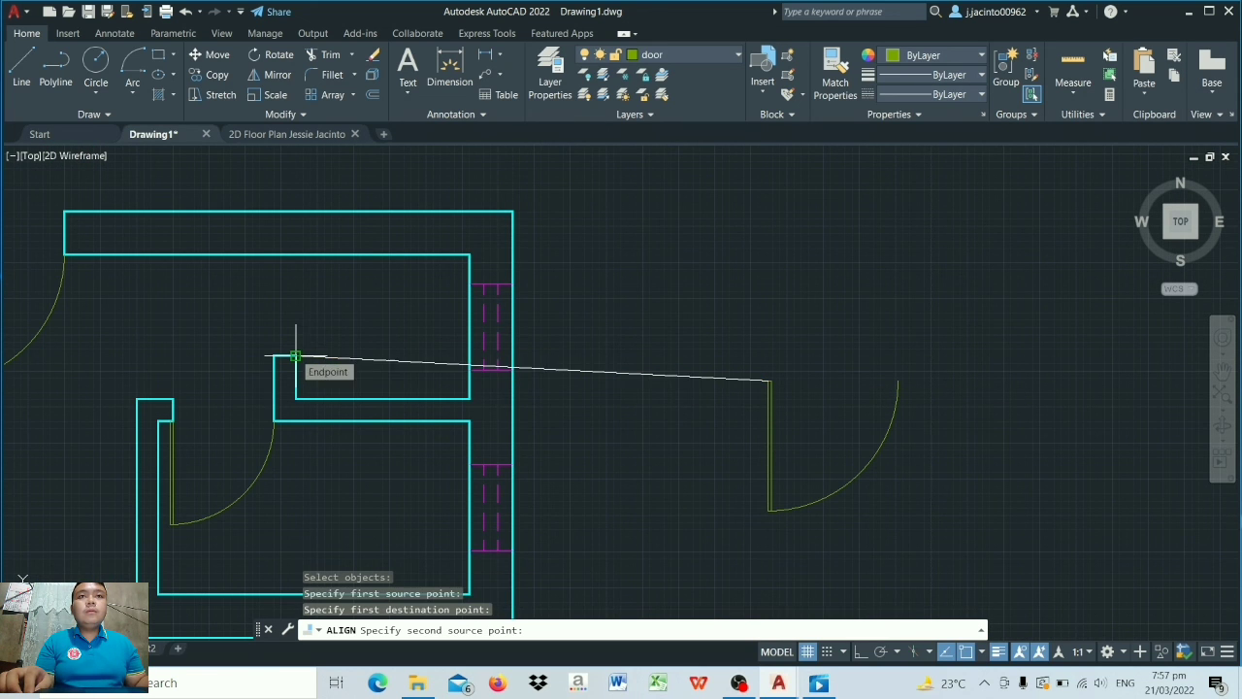
{"action": "left_click", "coordinate": [899, 381]}
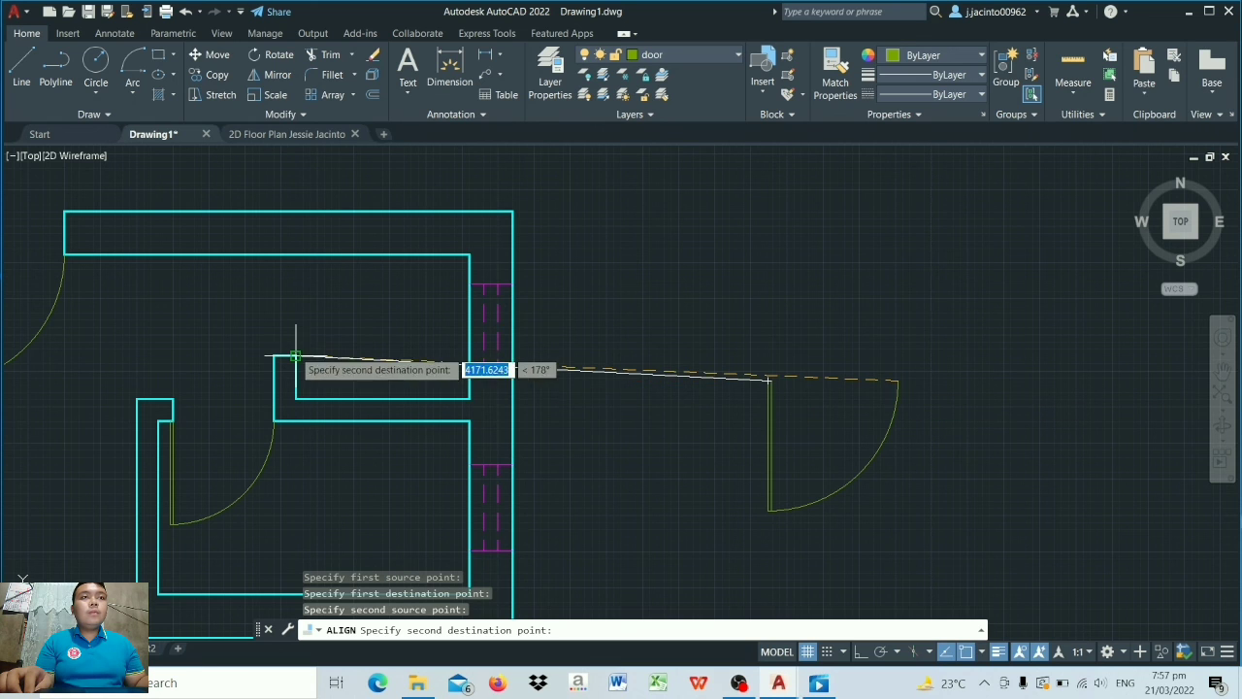
{"action": "left_click", "coordinate": [295, 257]}
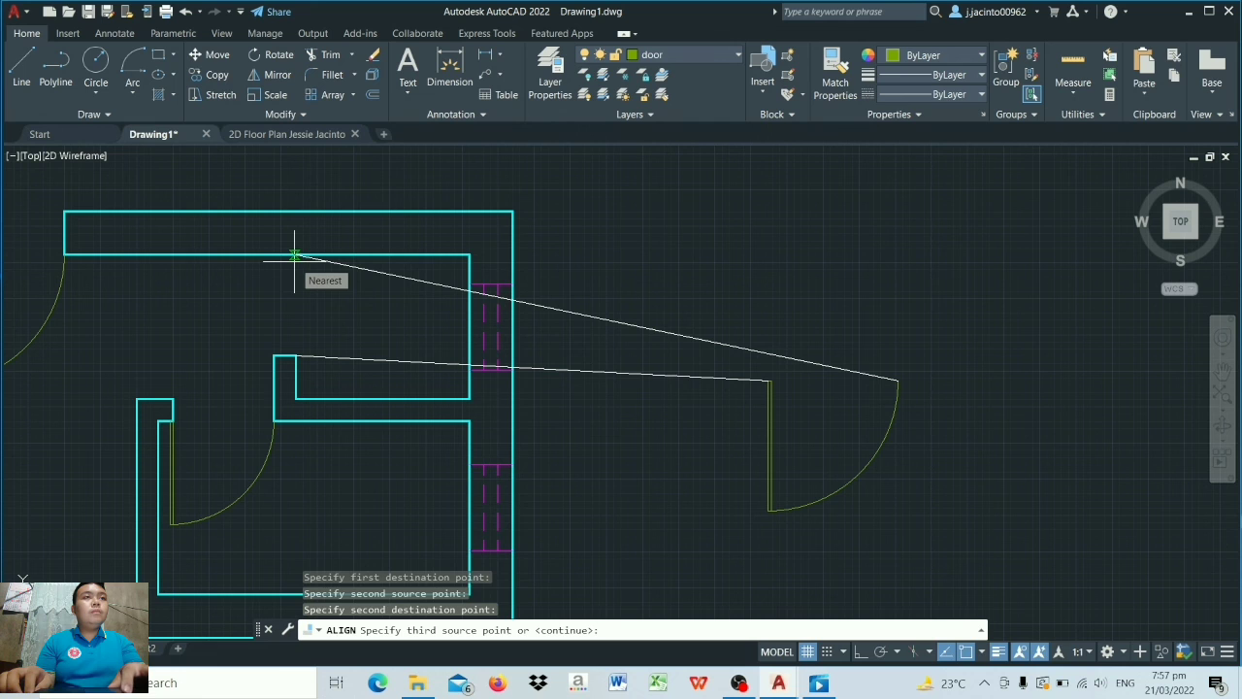
{"action": "key", "text": "Return"}
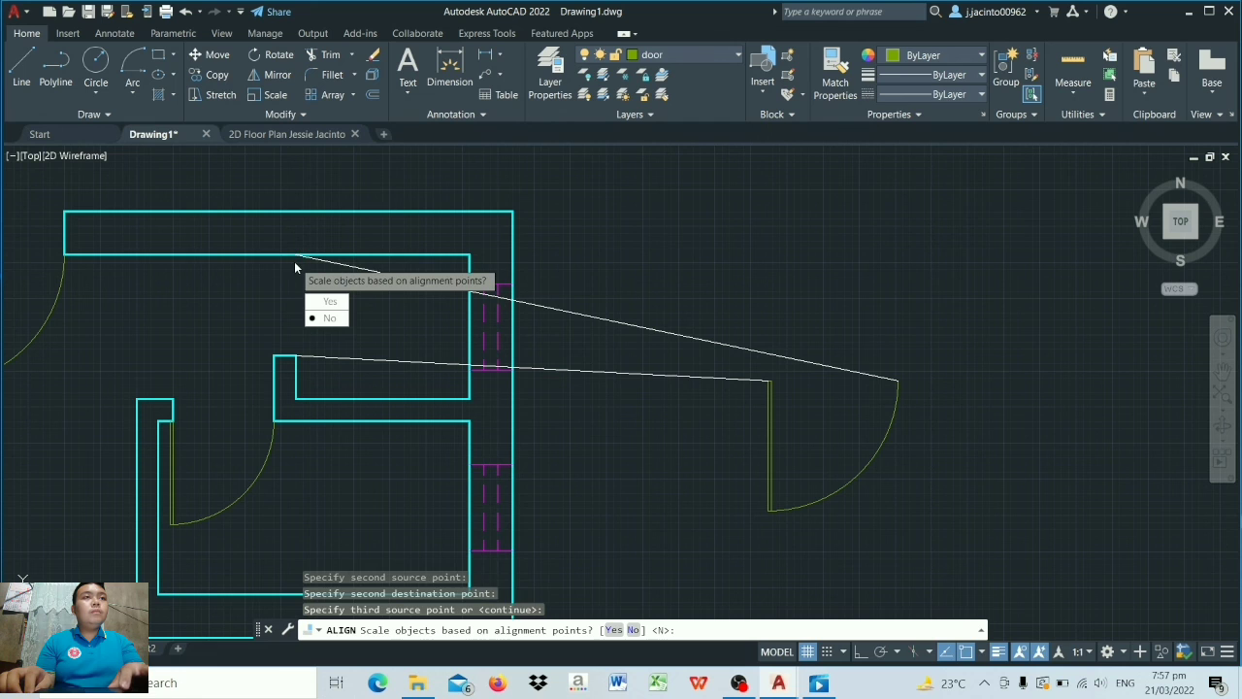
{"action": "left_click", "coordinate": [328, 302]}
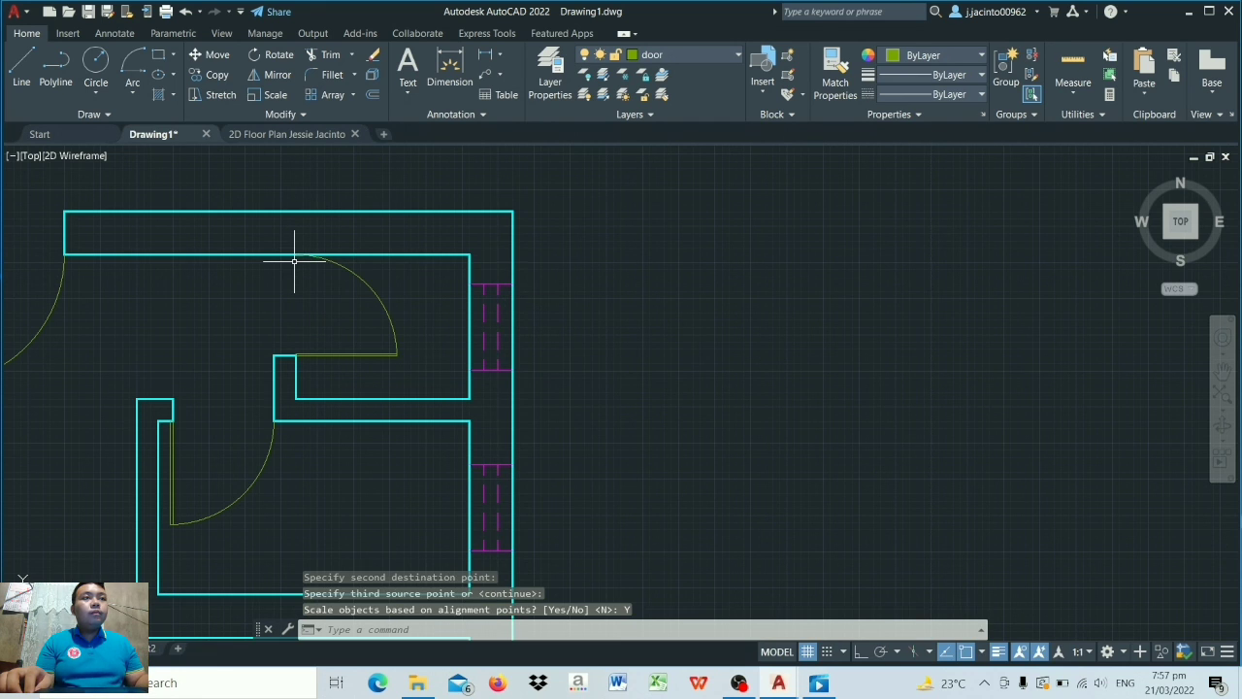
{"action": "scroll", "coordinate": [494, 346], "scroll_direction": "down", "scroll_amount": 5}
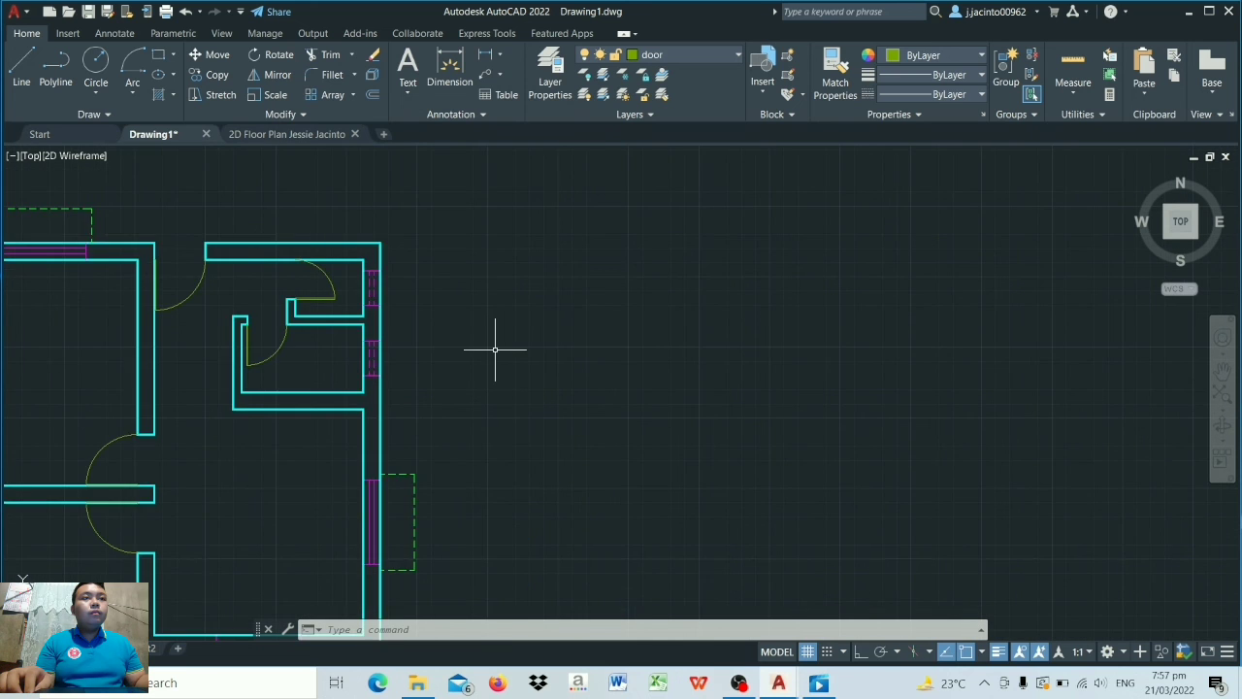
{"action": "left_click", "coordinate": [1222, 371]}
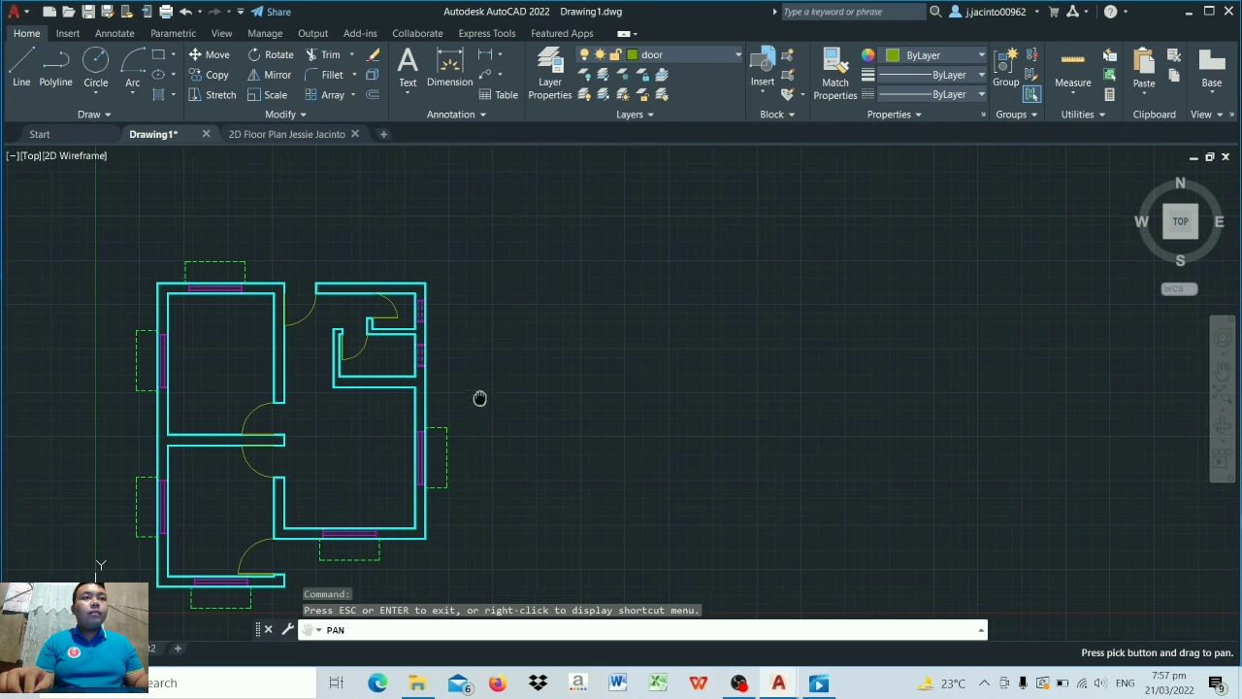